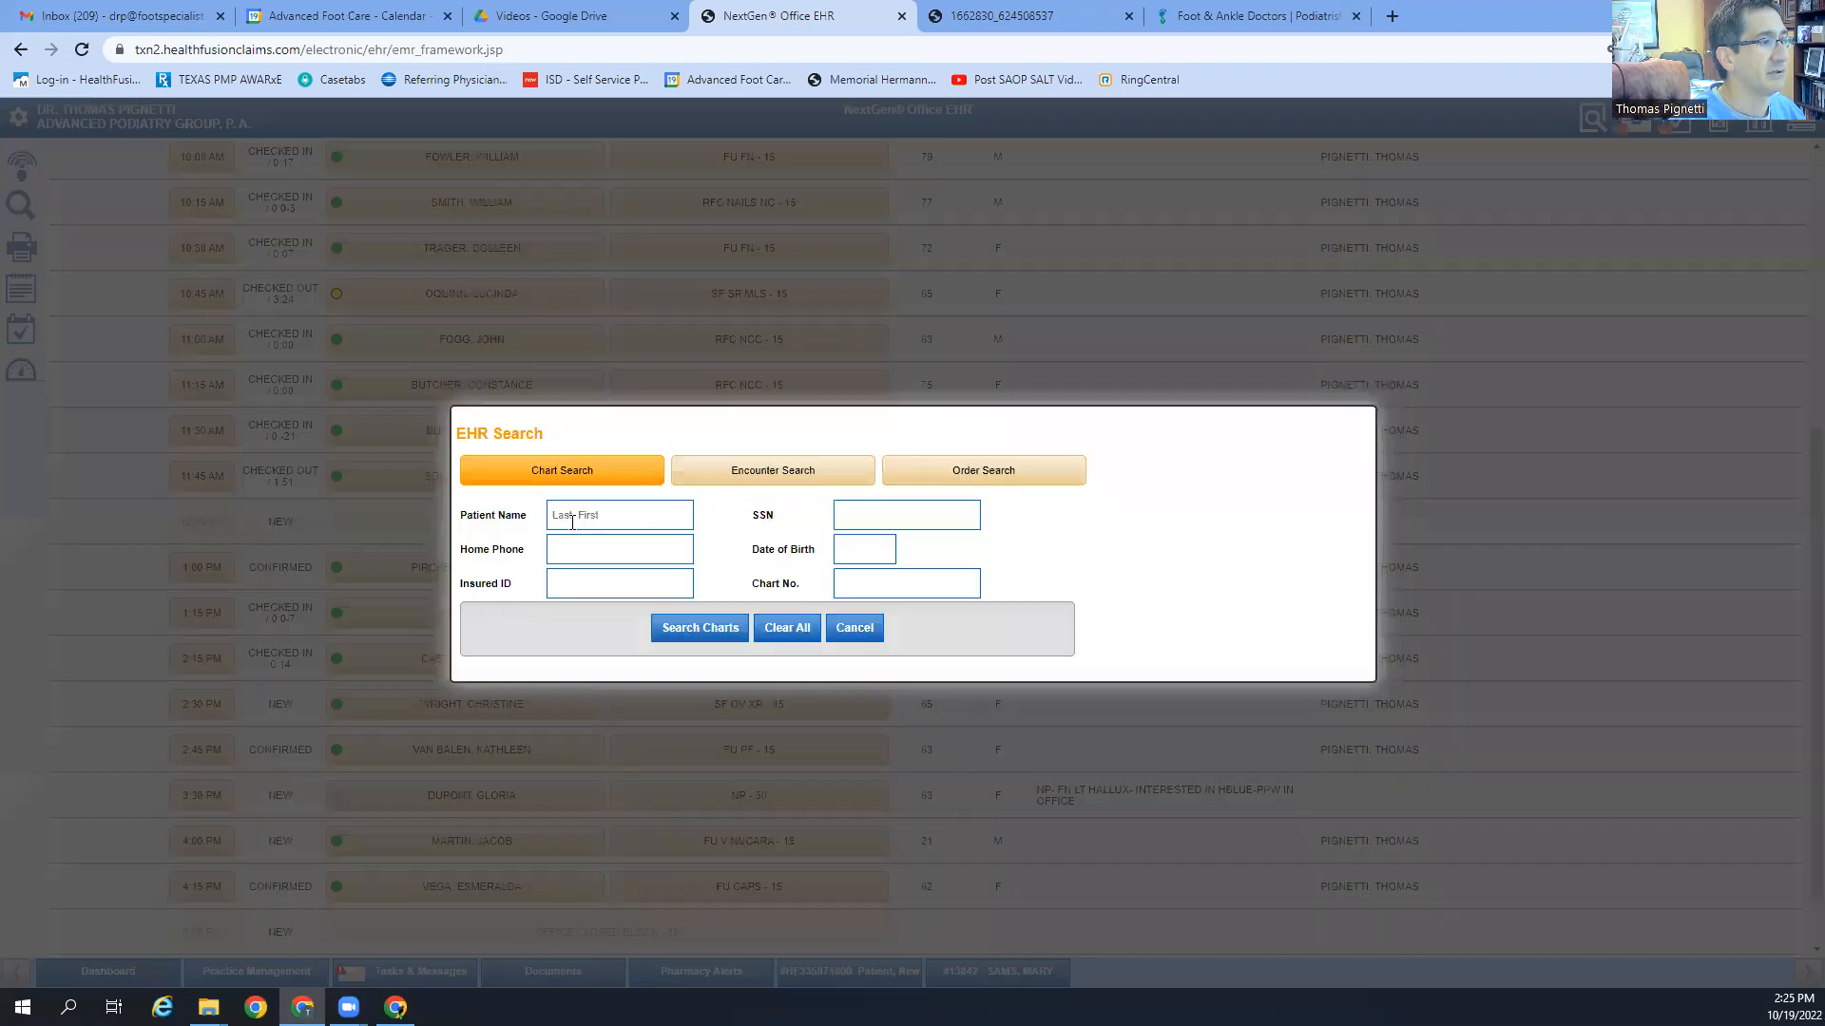
Step: Search the charts for "patient", then open the SOAP note of the ninth test patient's 02/12/2021 encounter
click(571, 518)
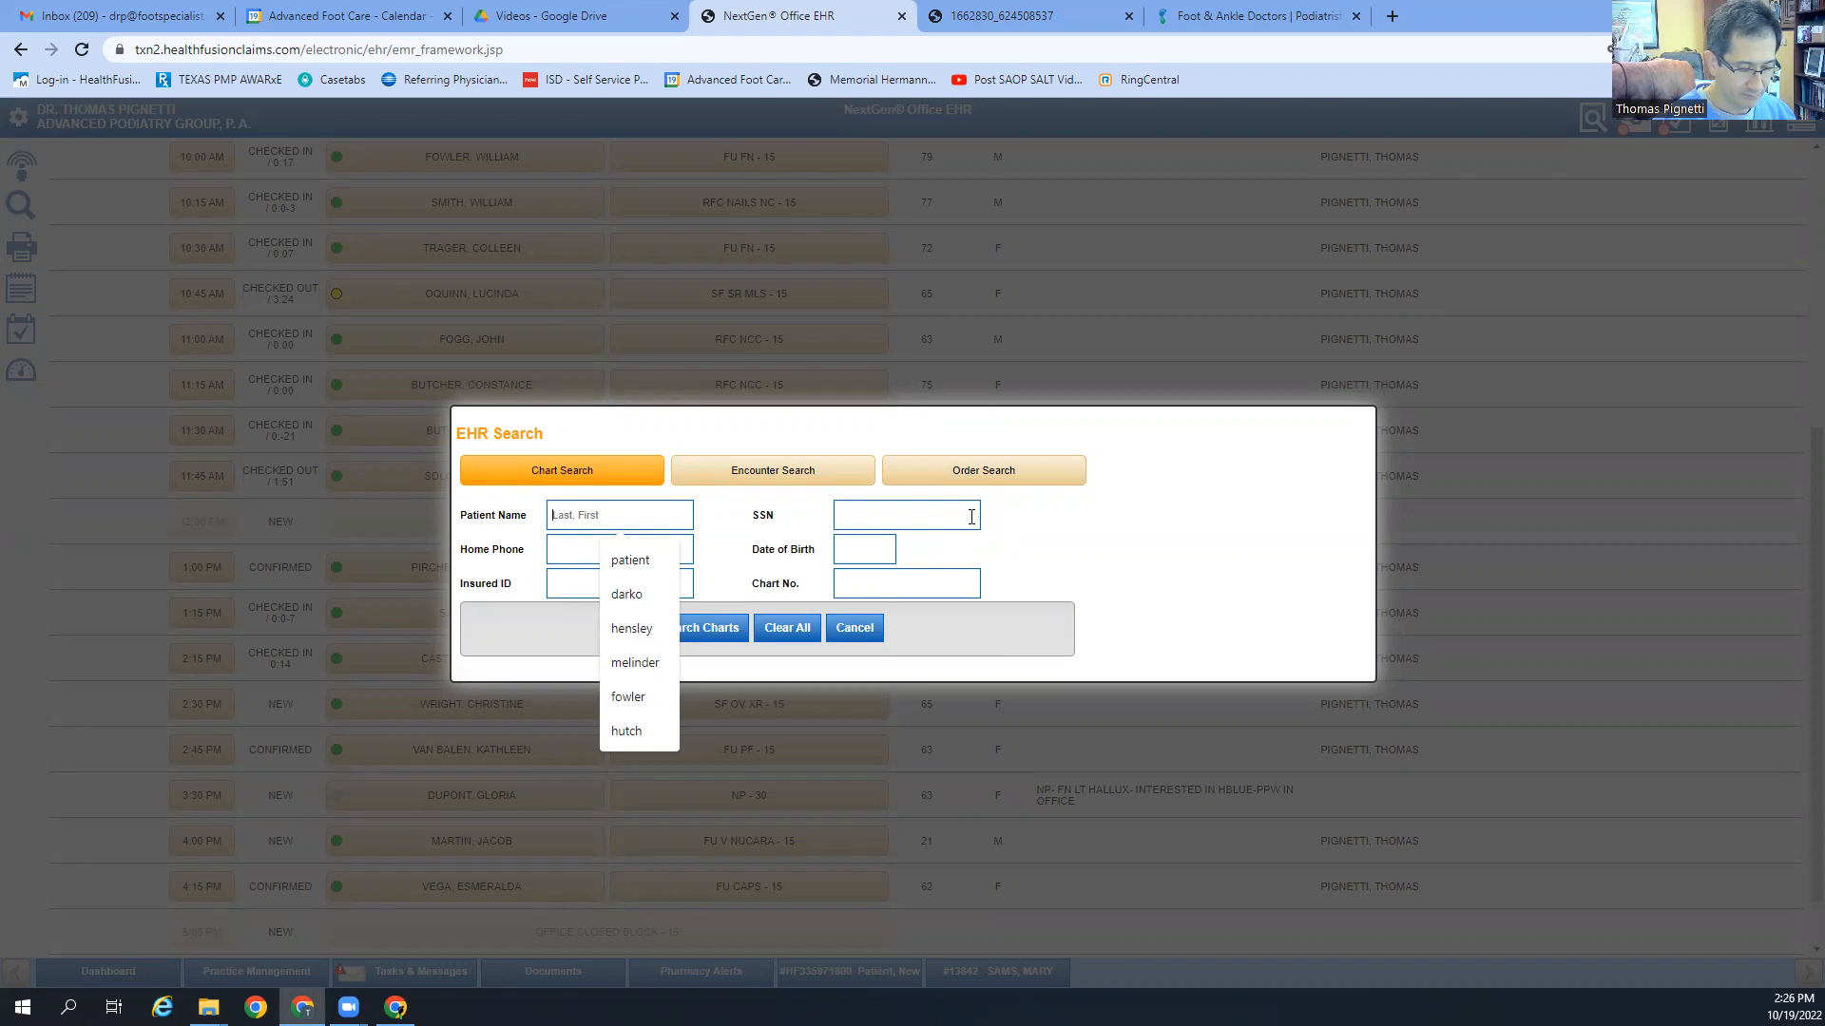
text(patient)
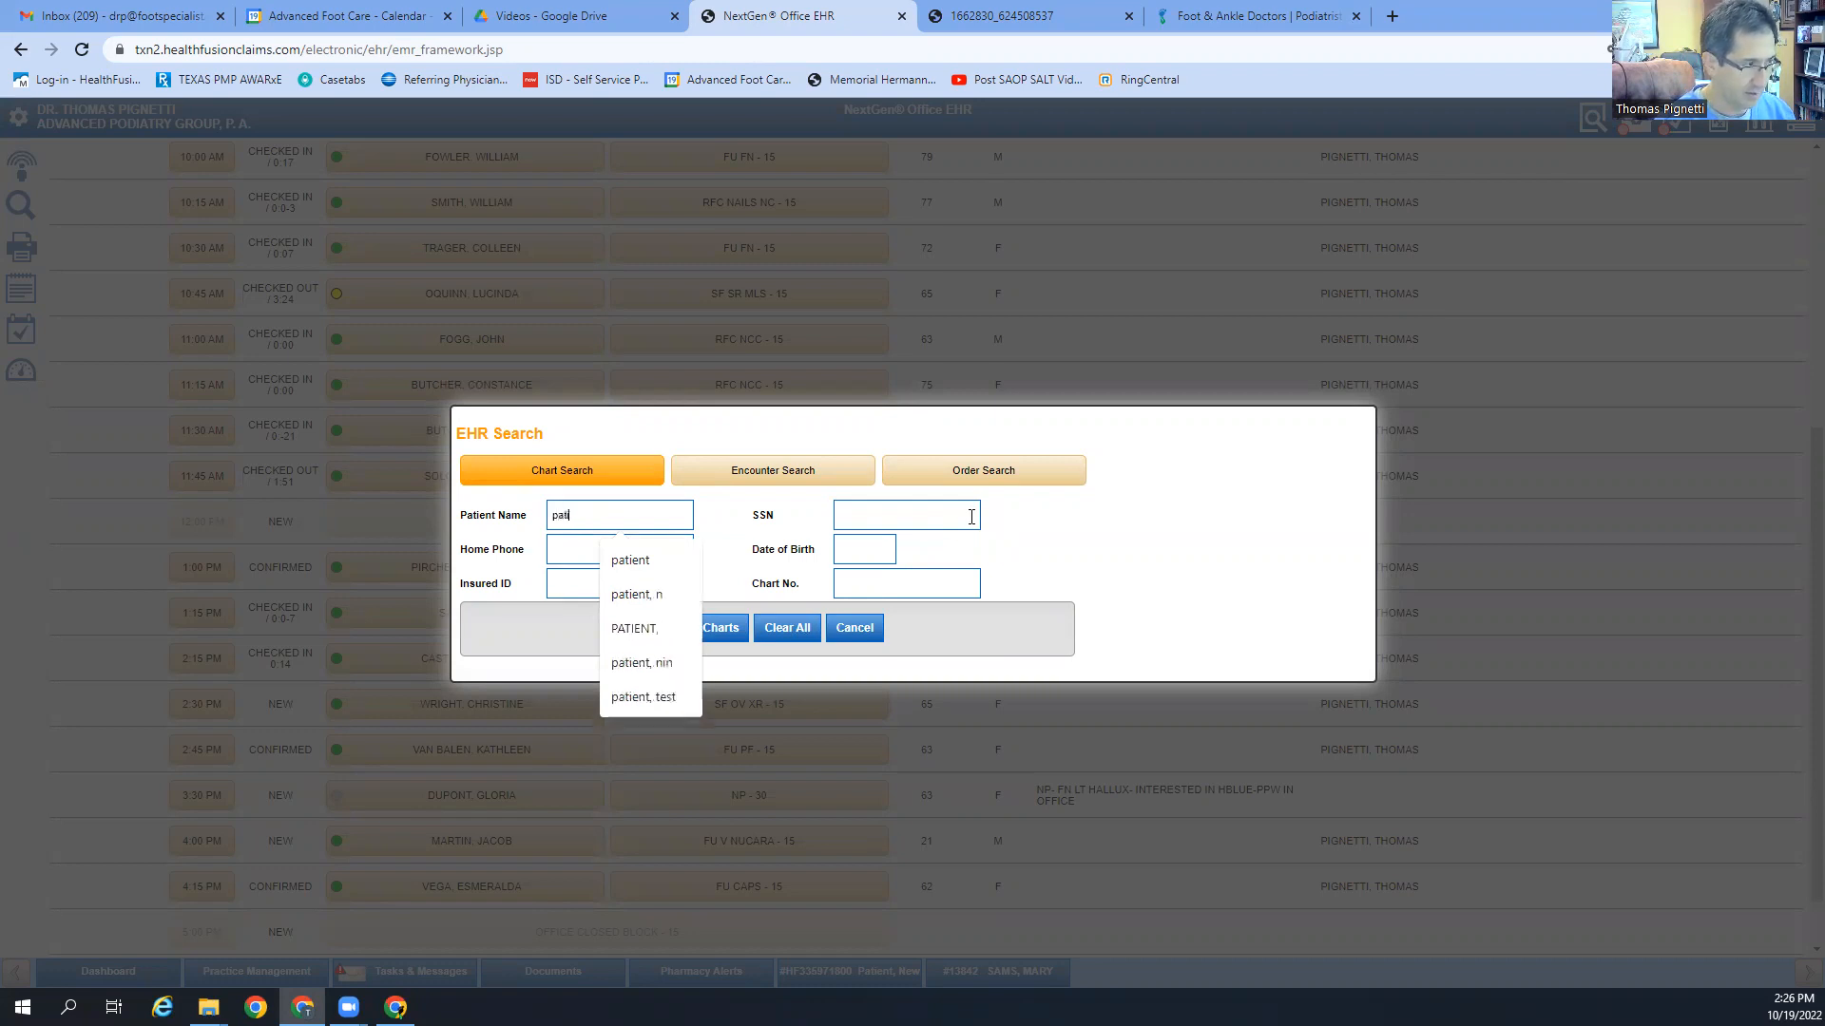
click(631, 561)
click(677, 629)
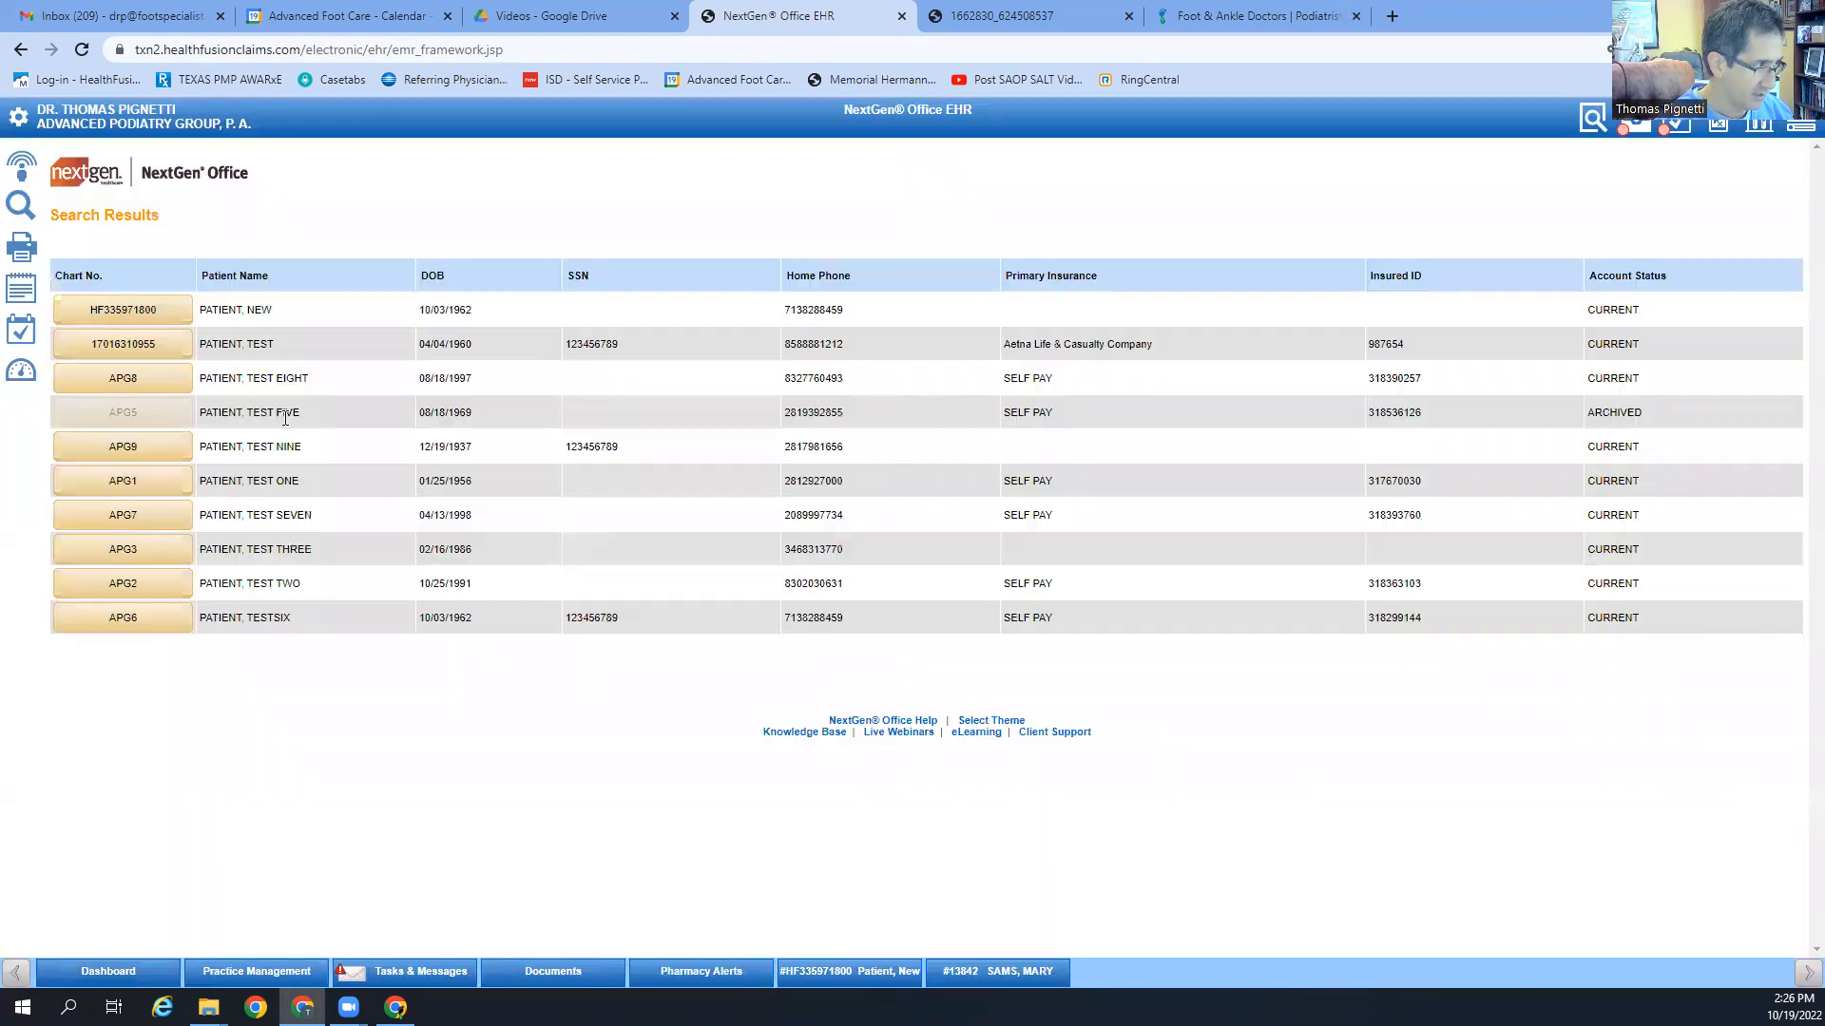
click(225, 451)
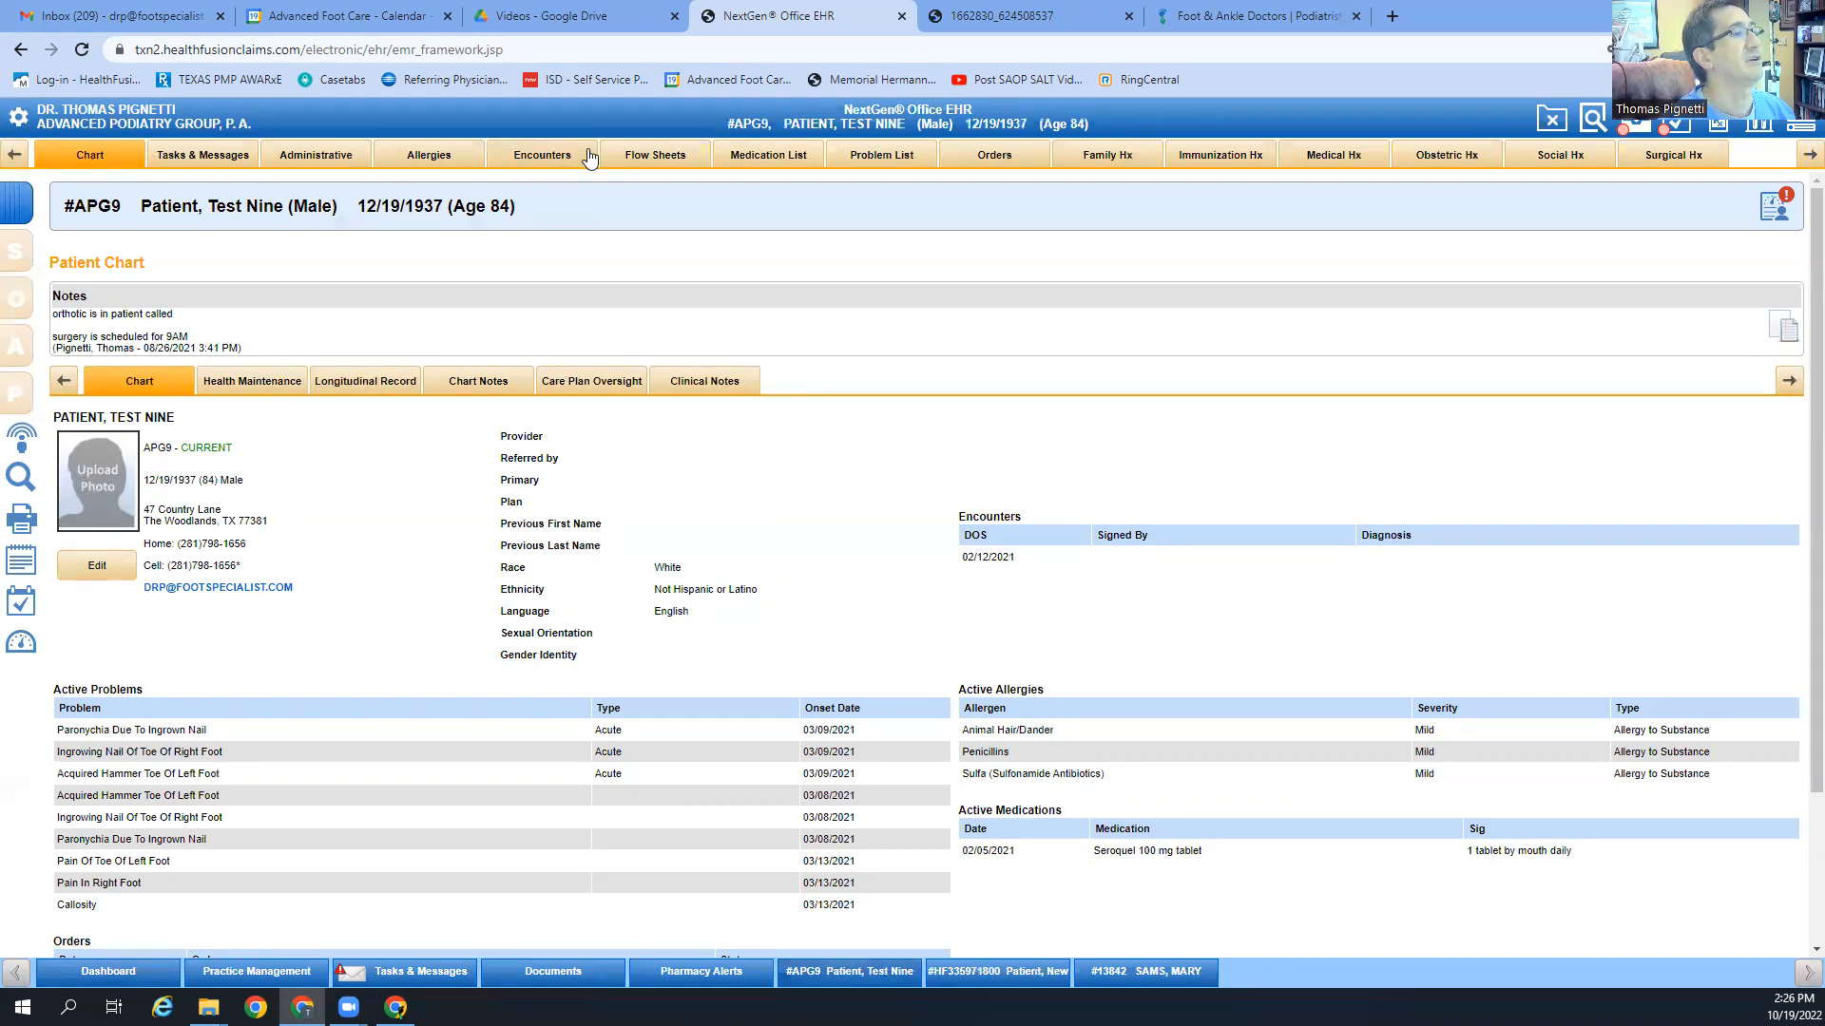
click(558, 160)
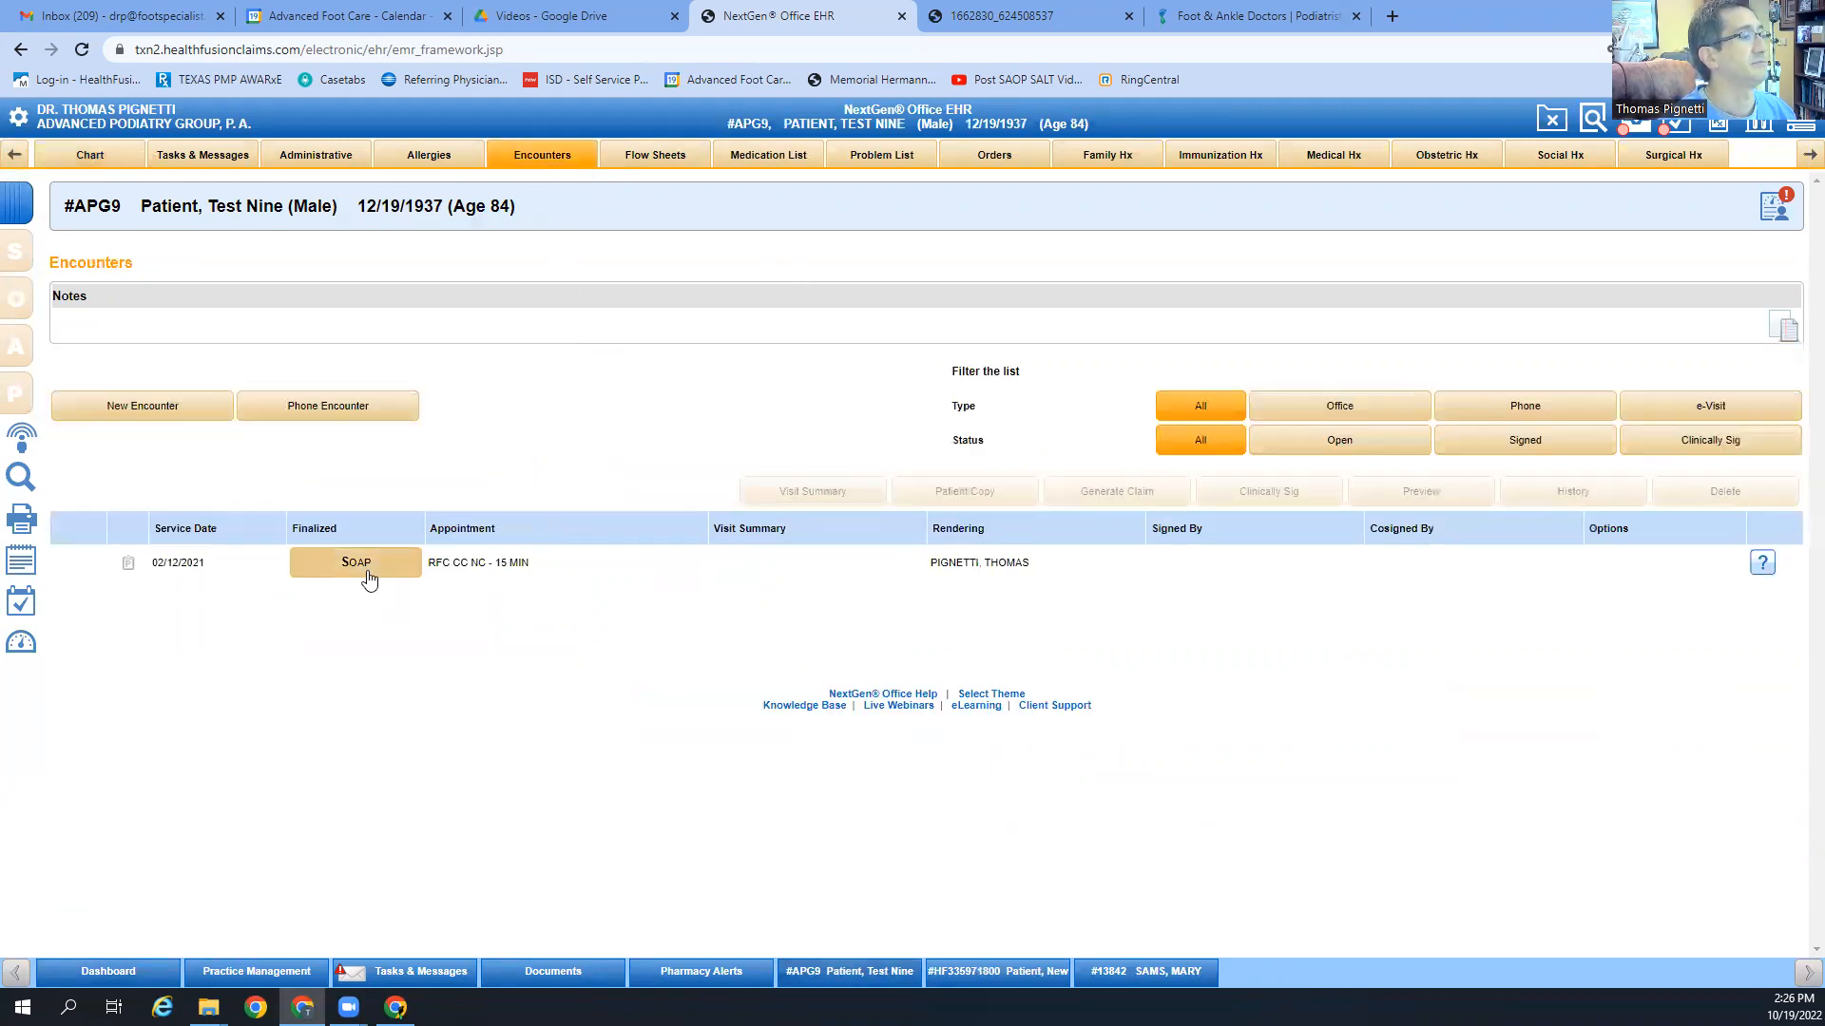
click(356, 564)
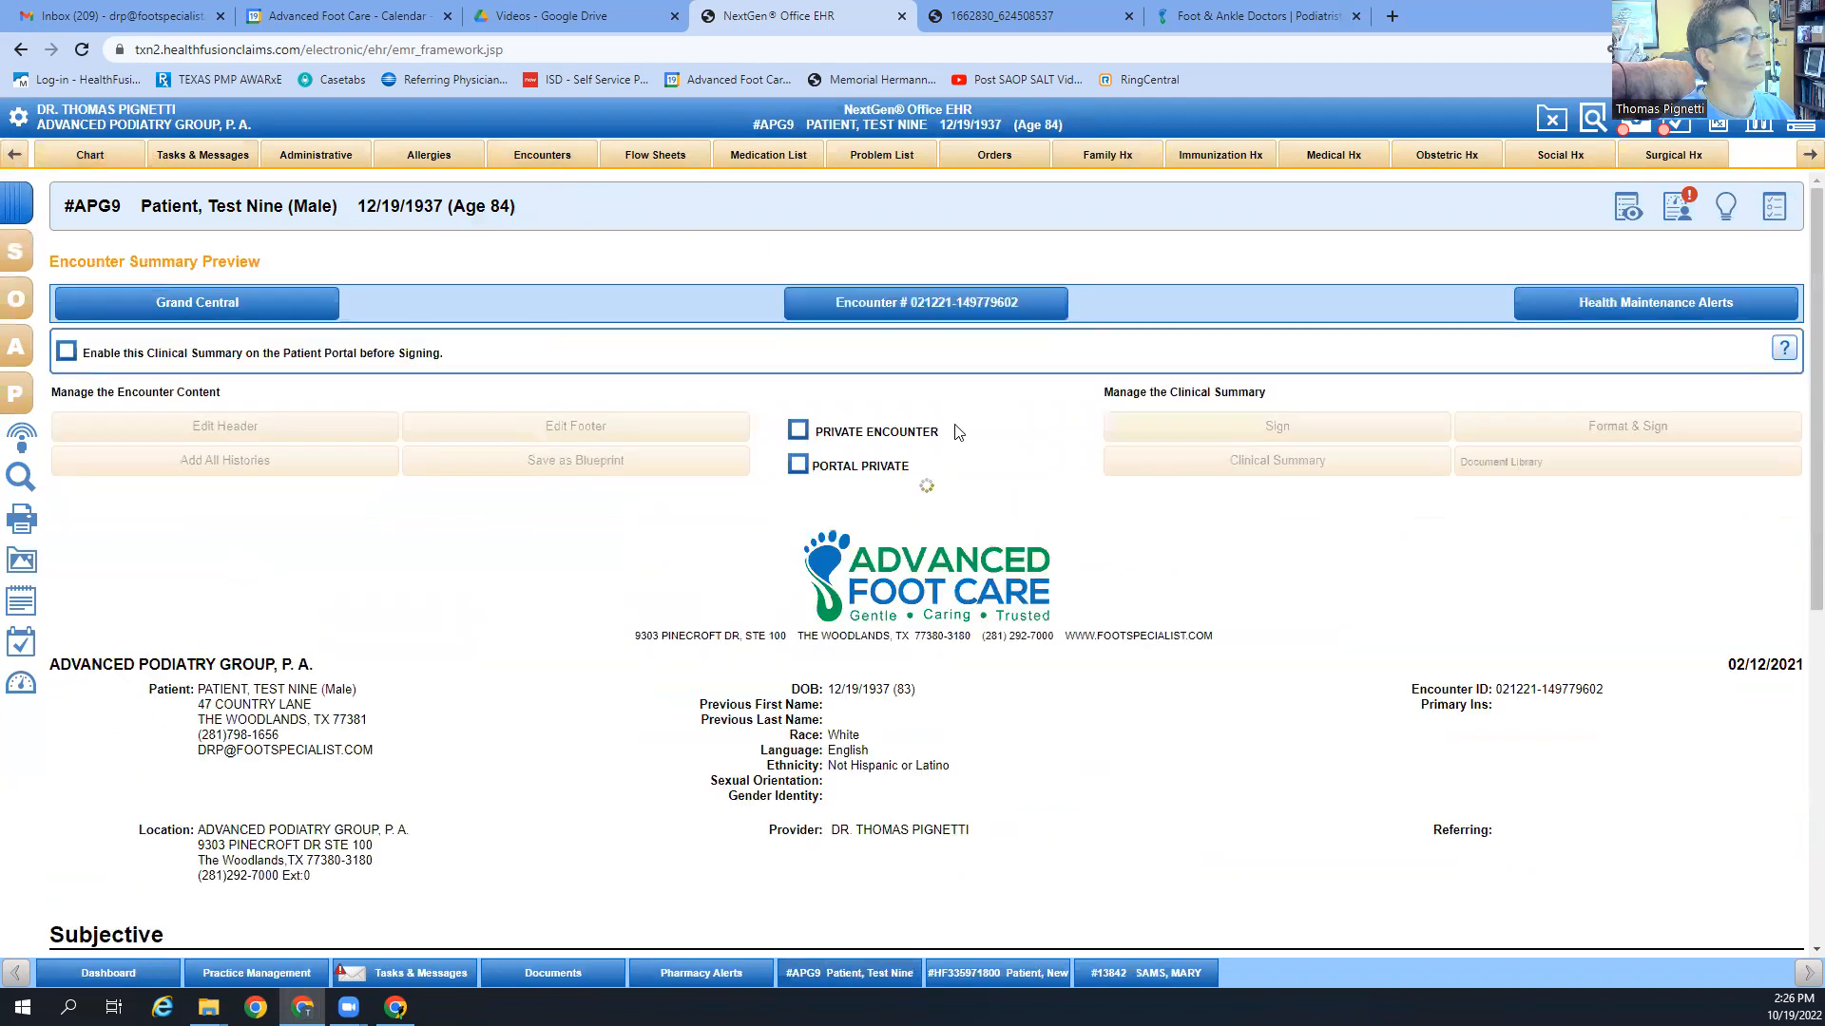
Step: Review the encounter summary from the Subjective section through the Plan, including chief complaints, allergies, procedure coding and orders
scroll(855, 627, down, 15)
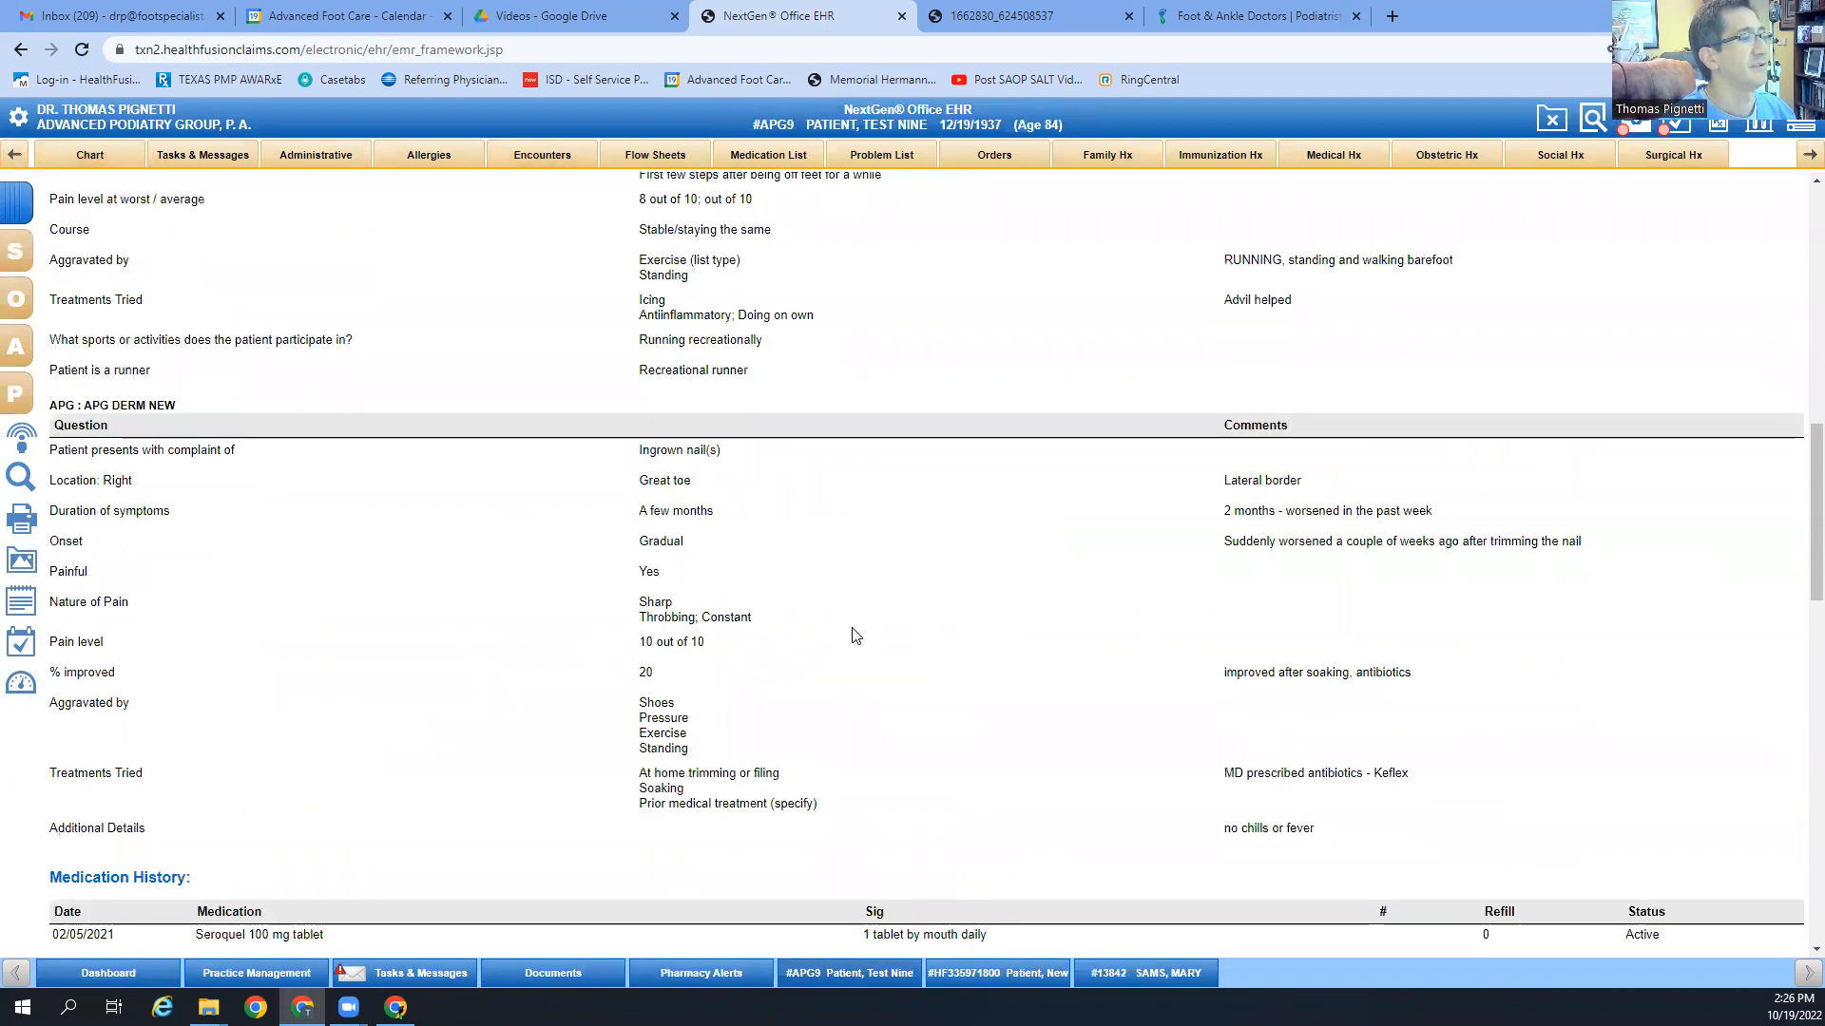
scroll(854, 634, down, 6)
scroll(851, 627, up, 10)
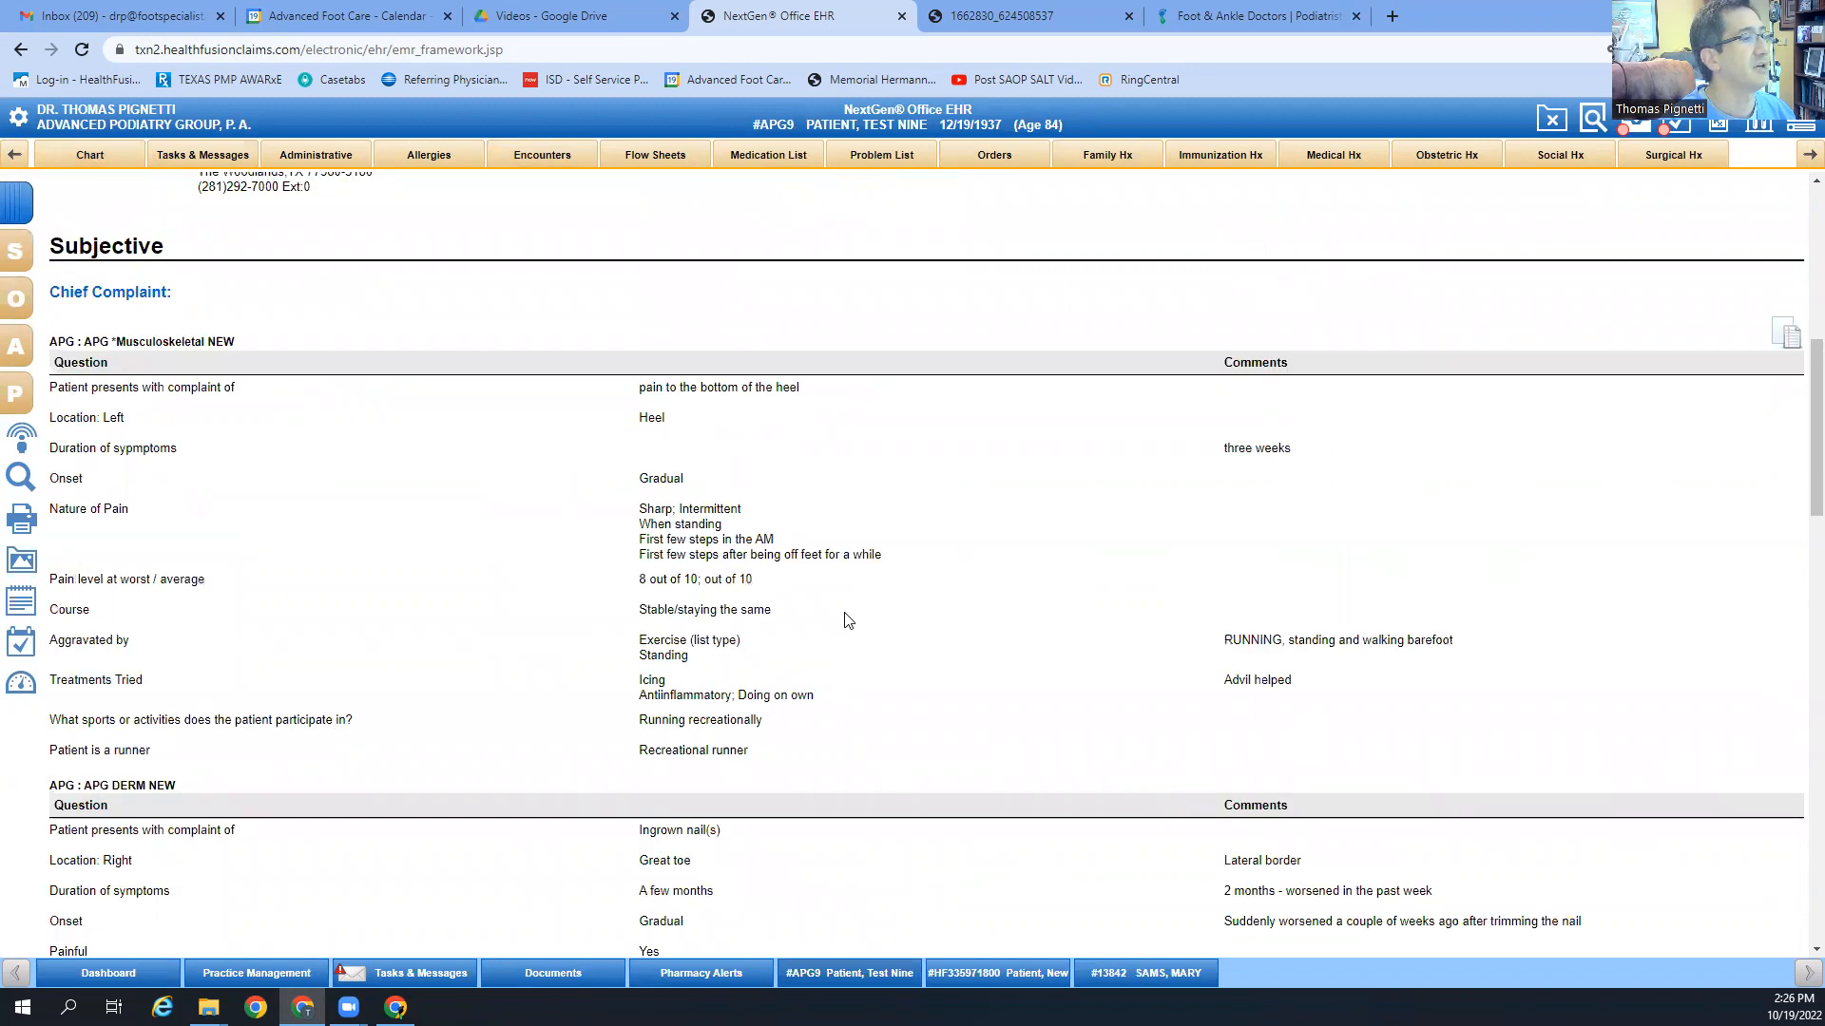
scroll(849, 619, down, 5)
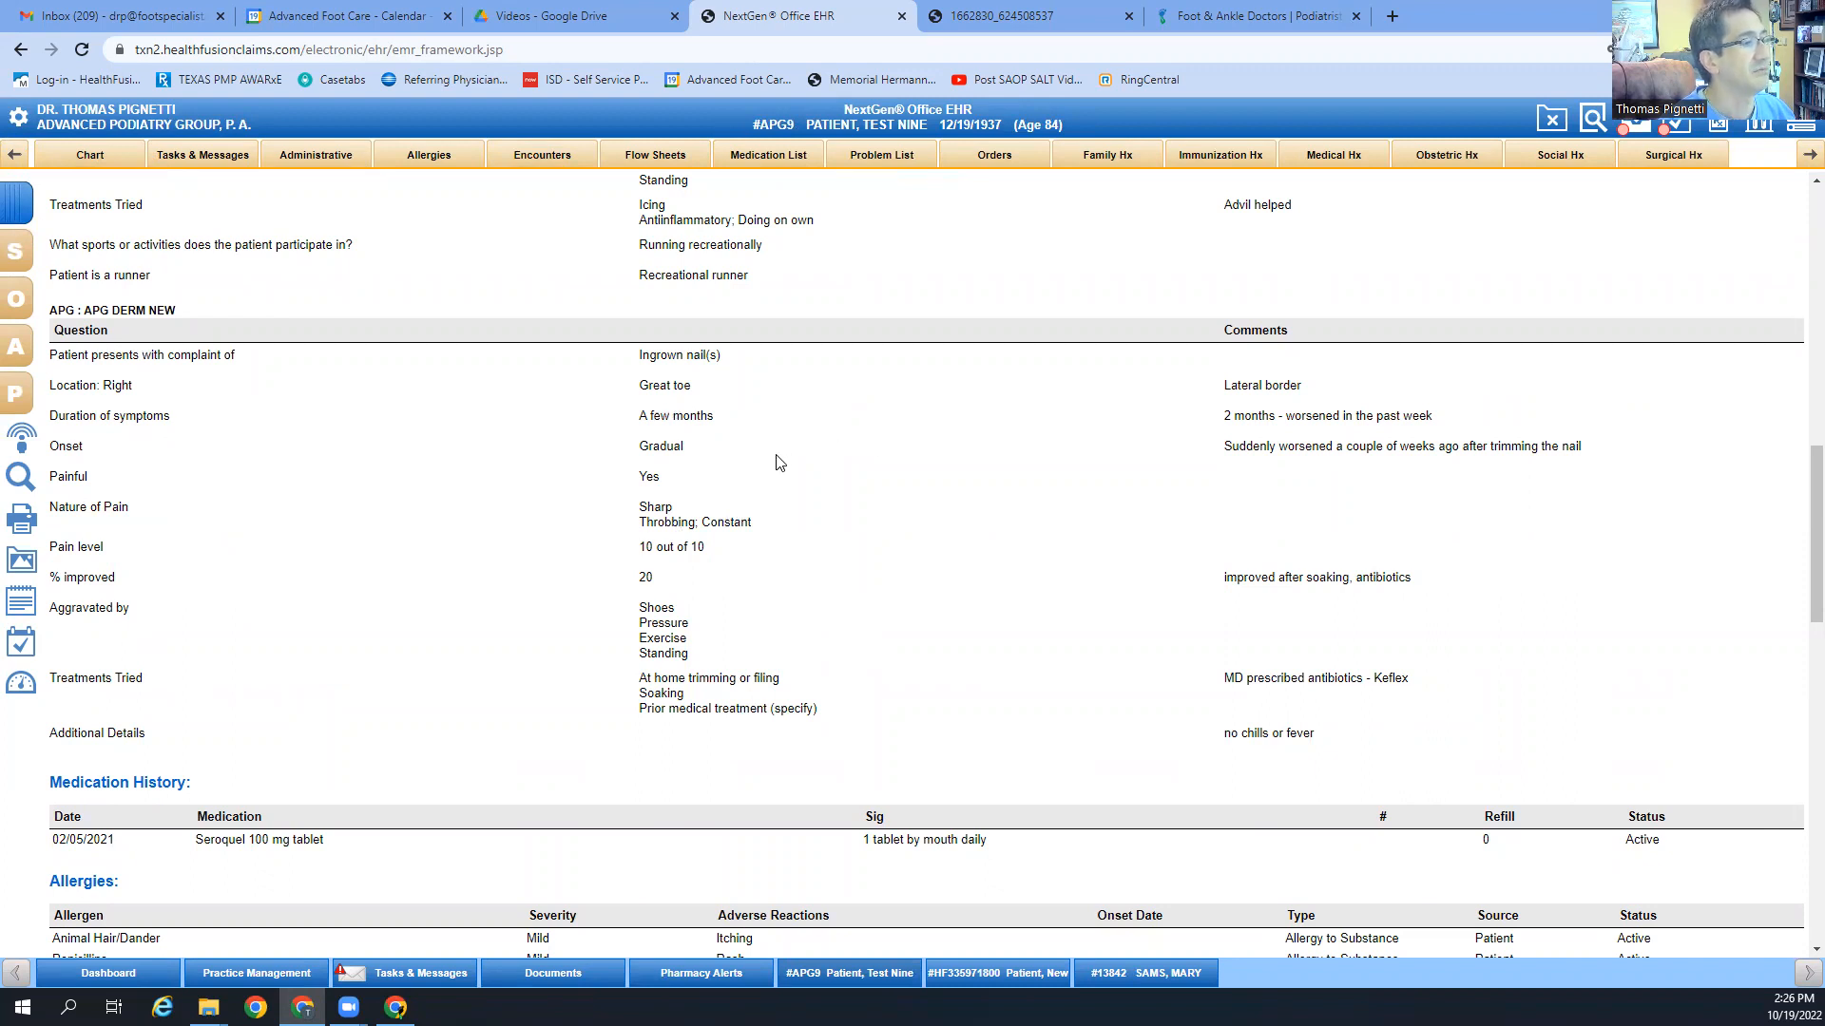
scroll(777, 461, down, 3)
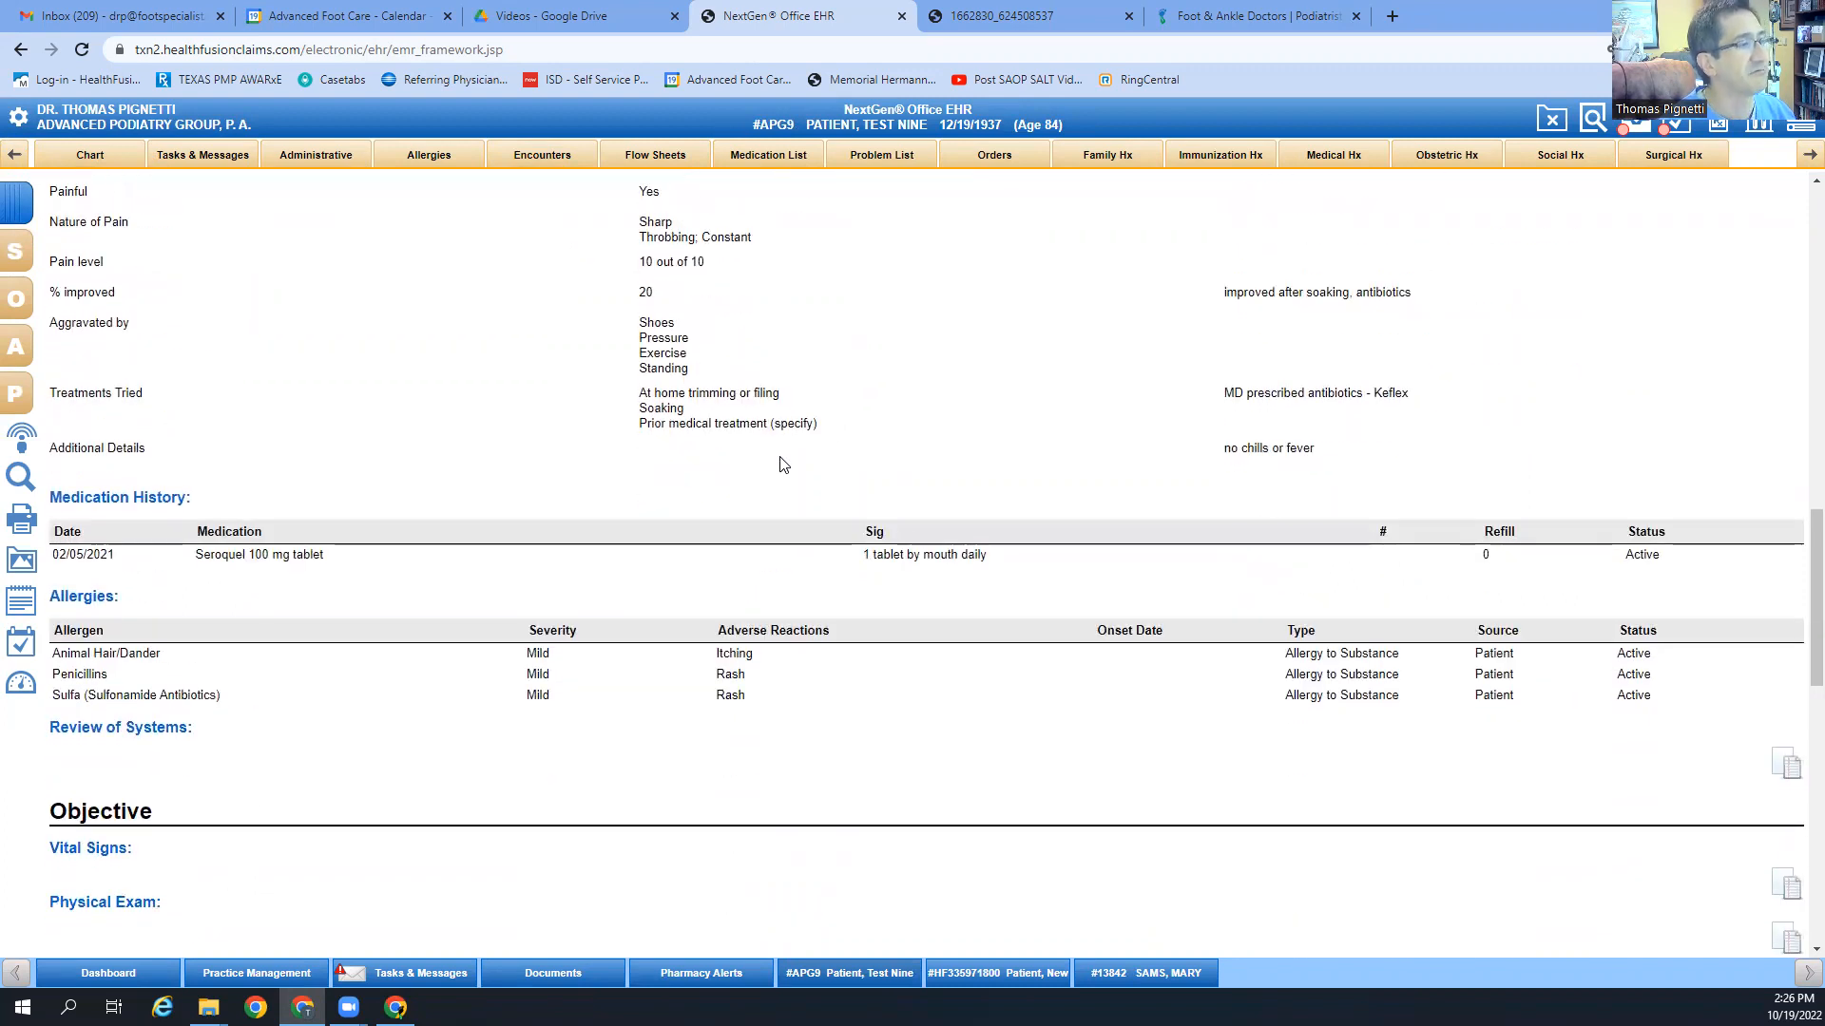
scroll(782, 464, down, 7)
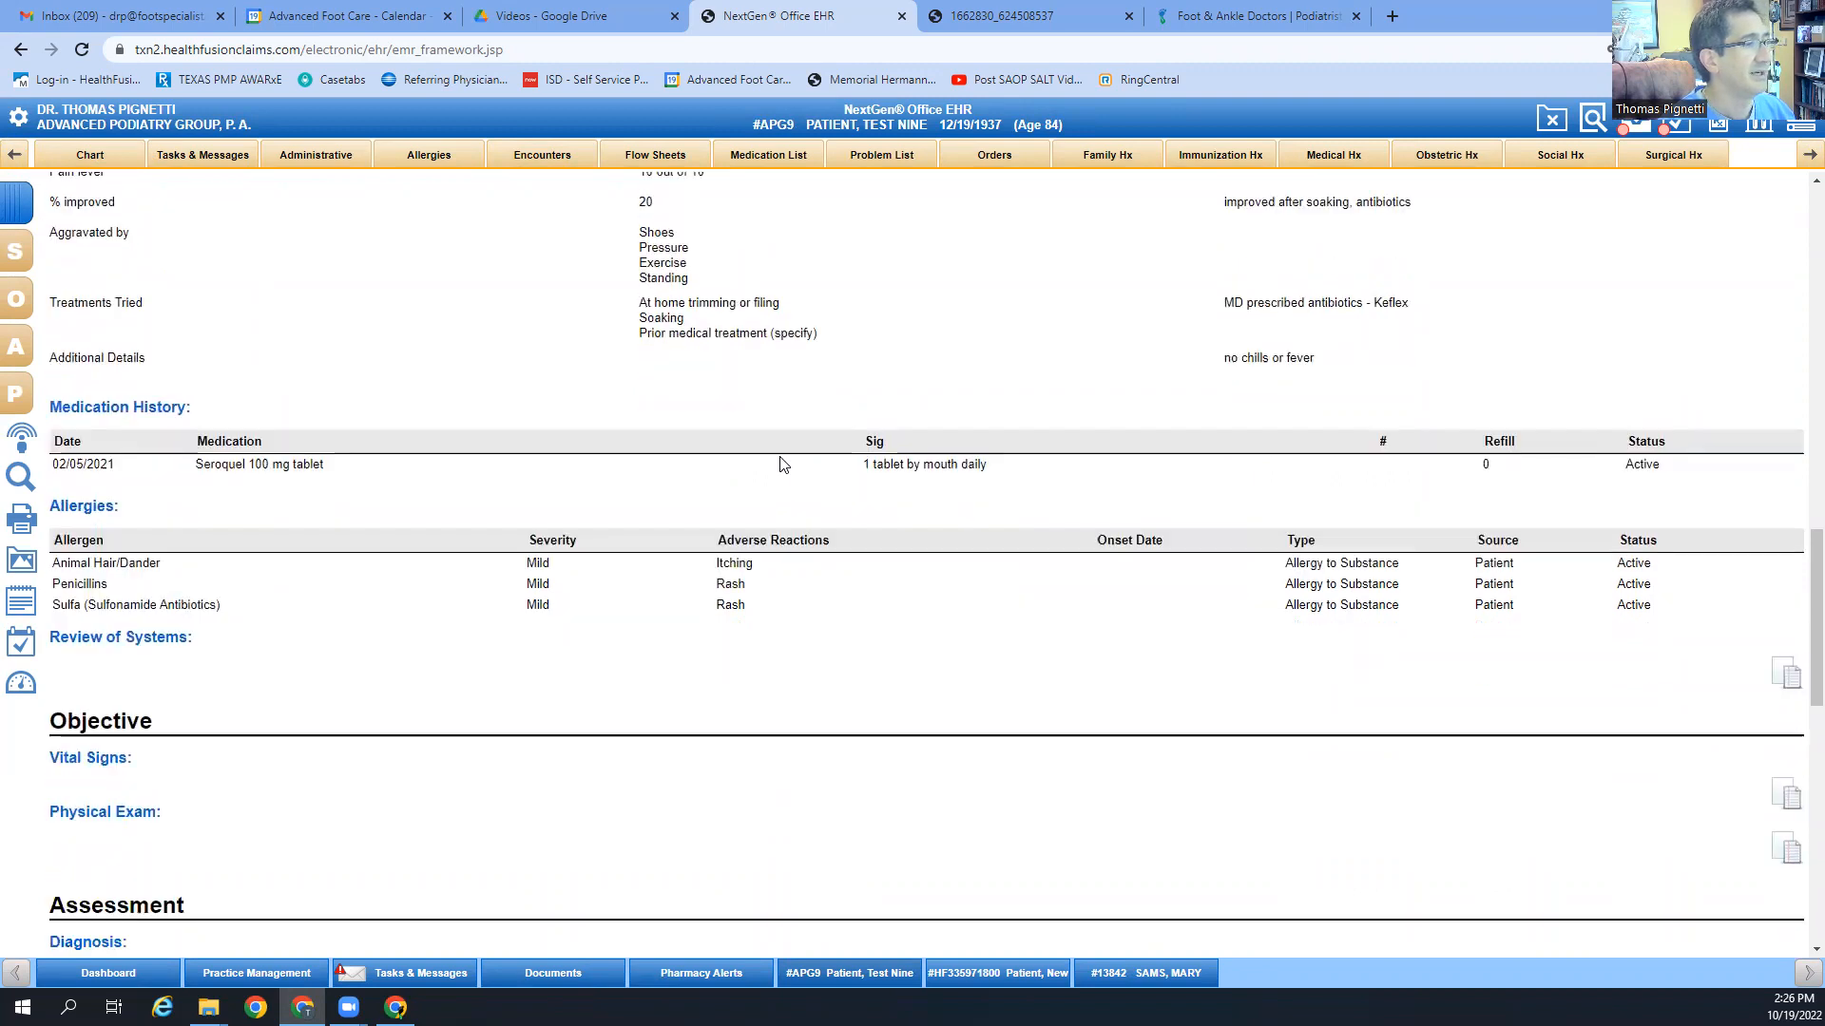
scroll(781, 464, down, 5)
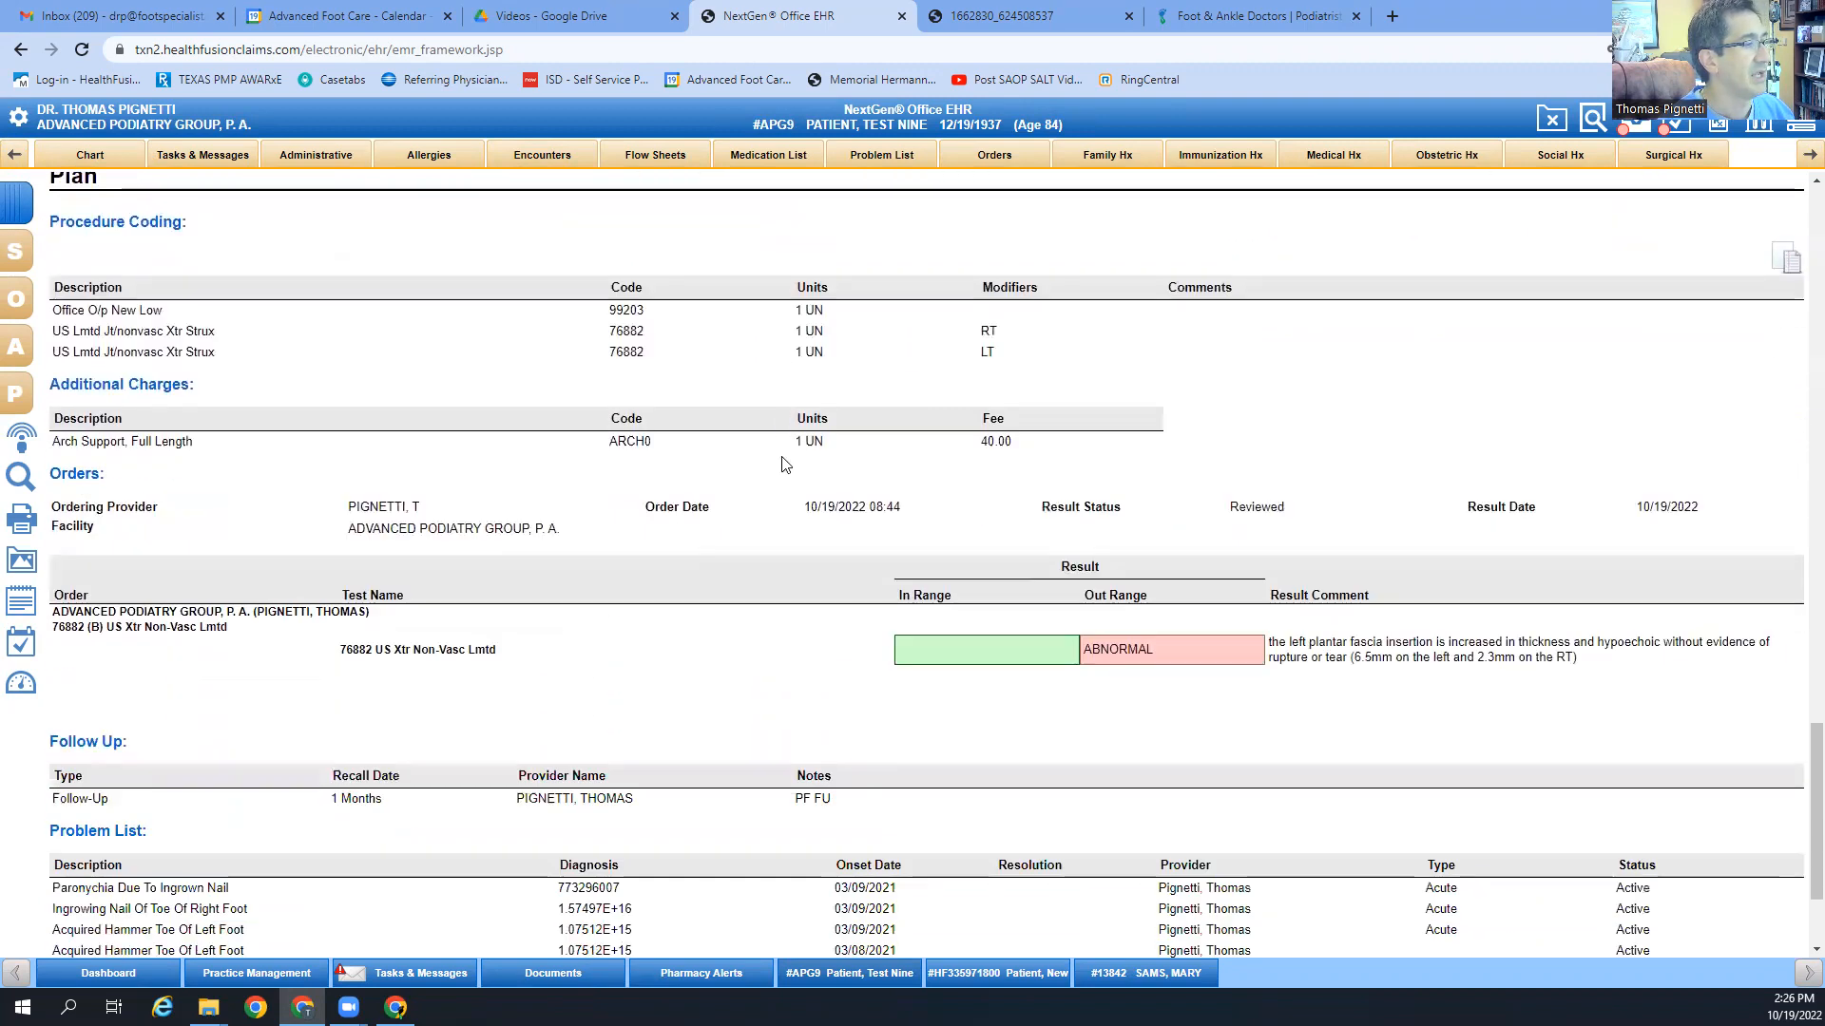
scroll(785, 461, up, 2)
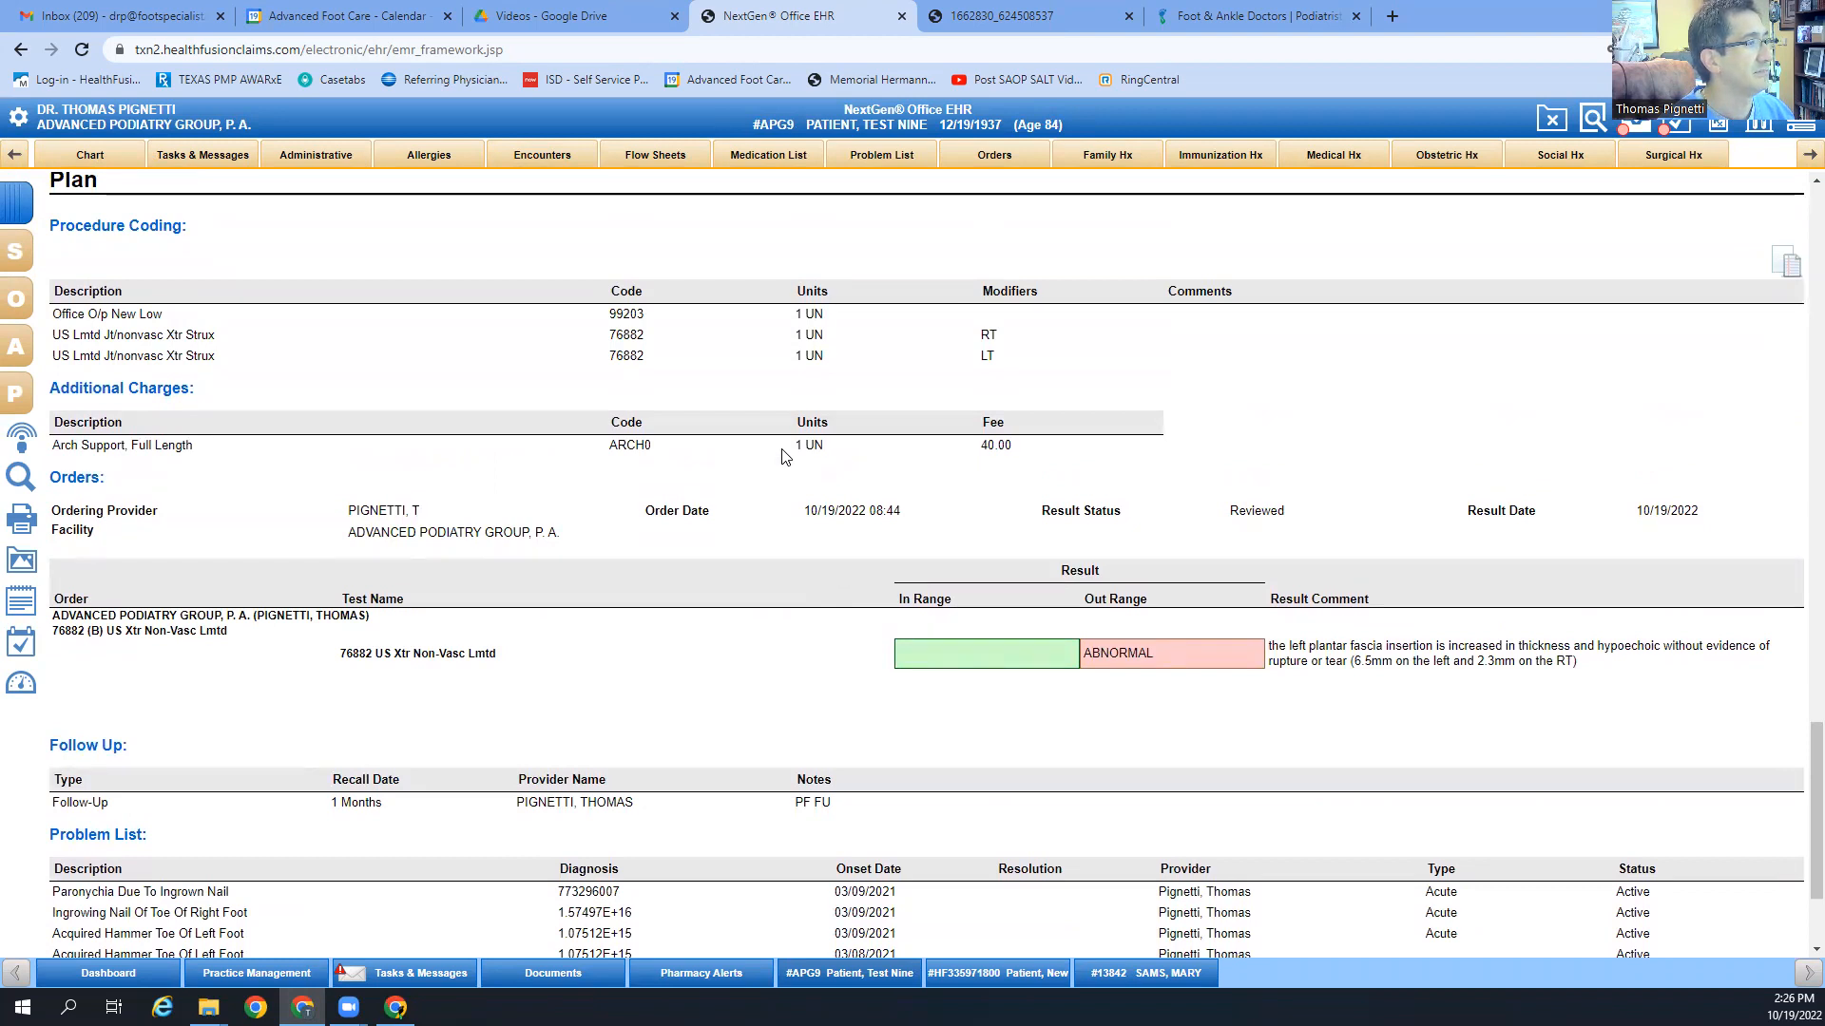
scroll(781, 456, up, 15)
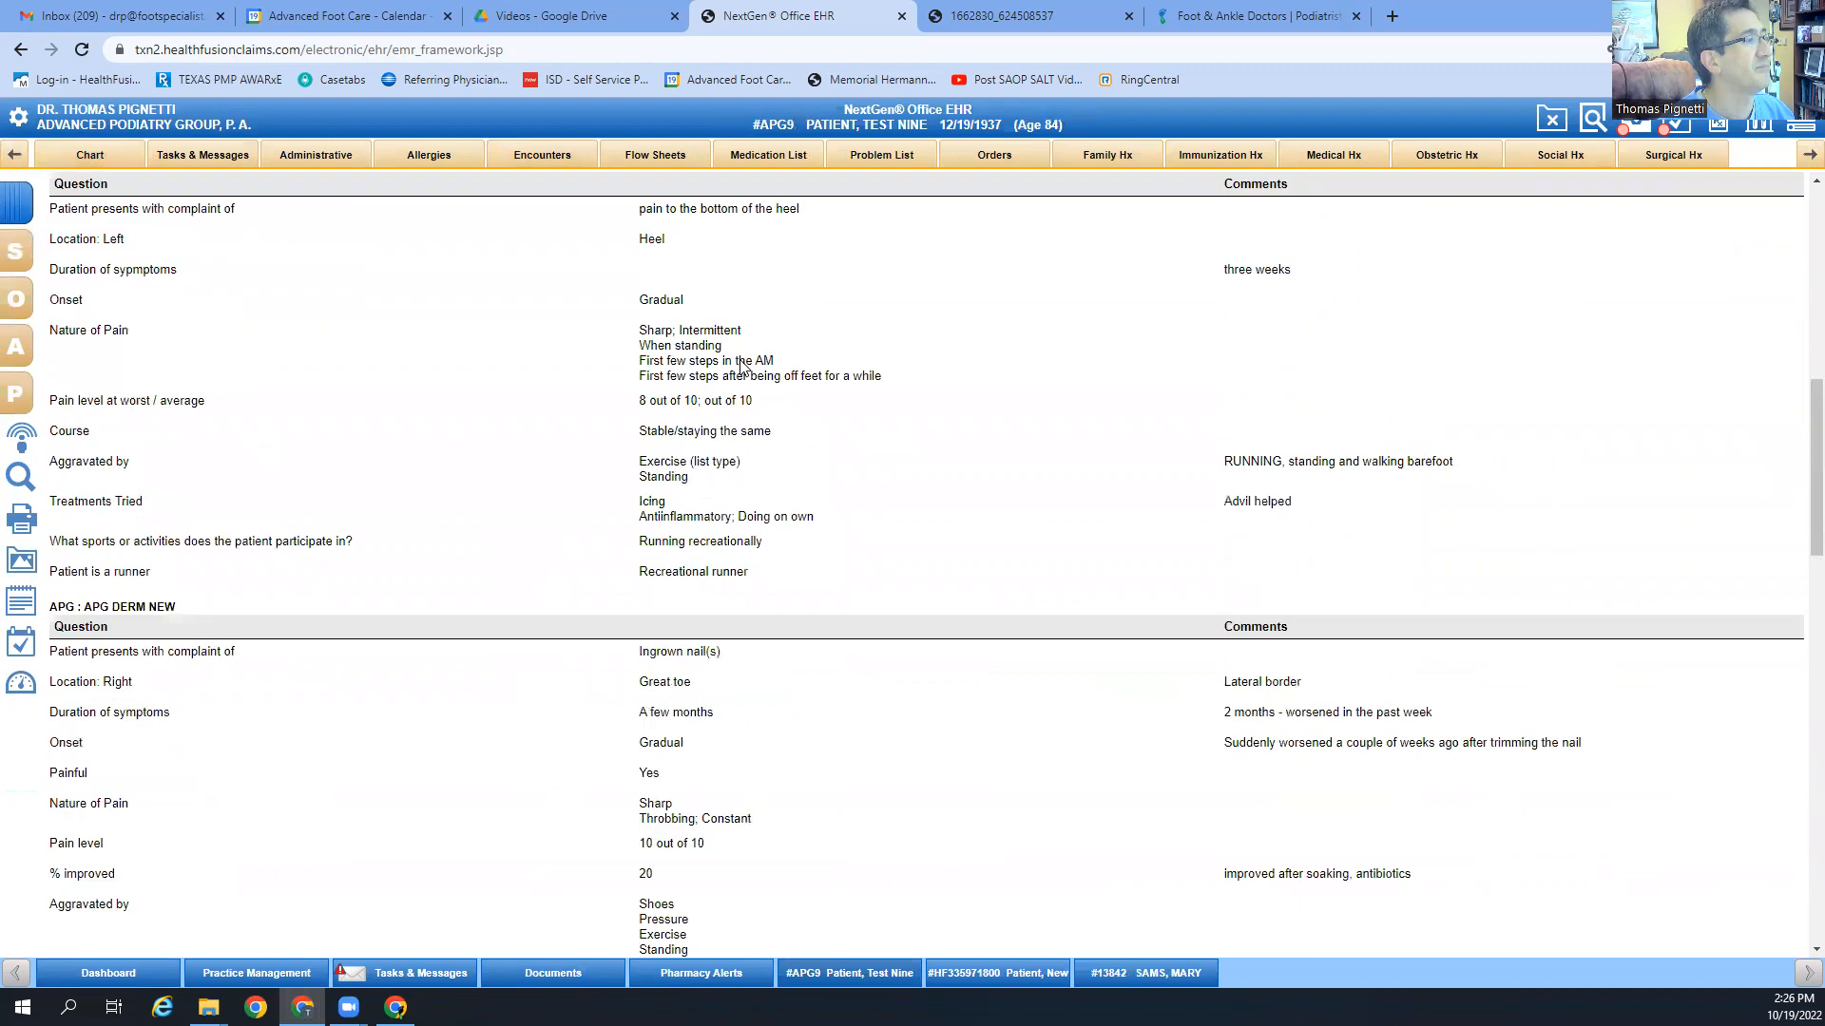
scroll(741, 366, up, 8)
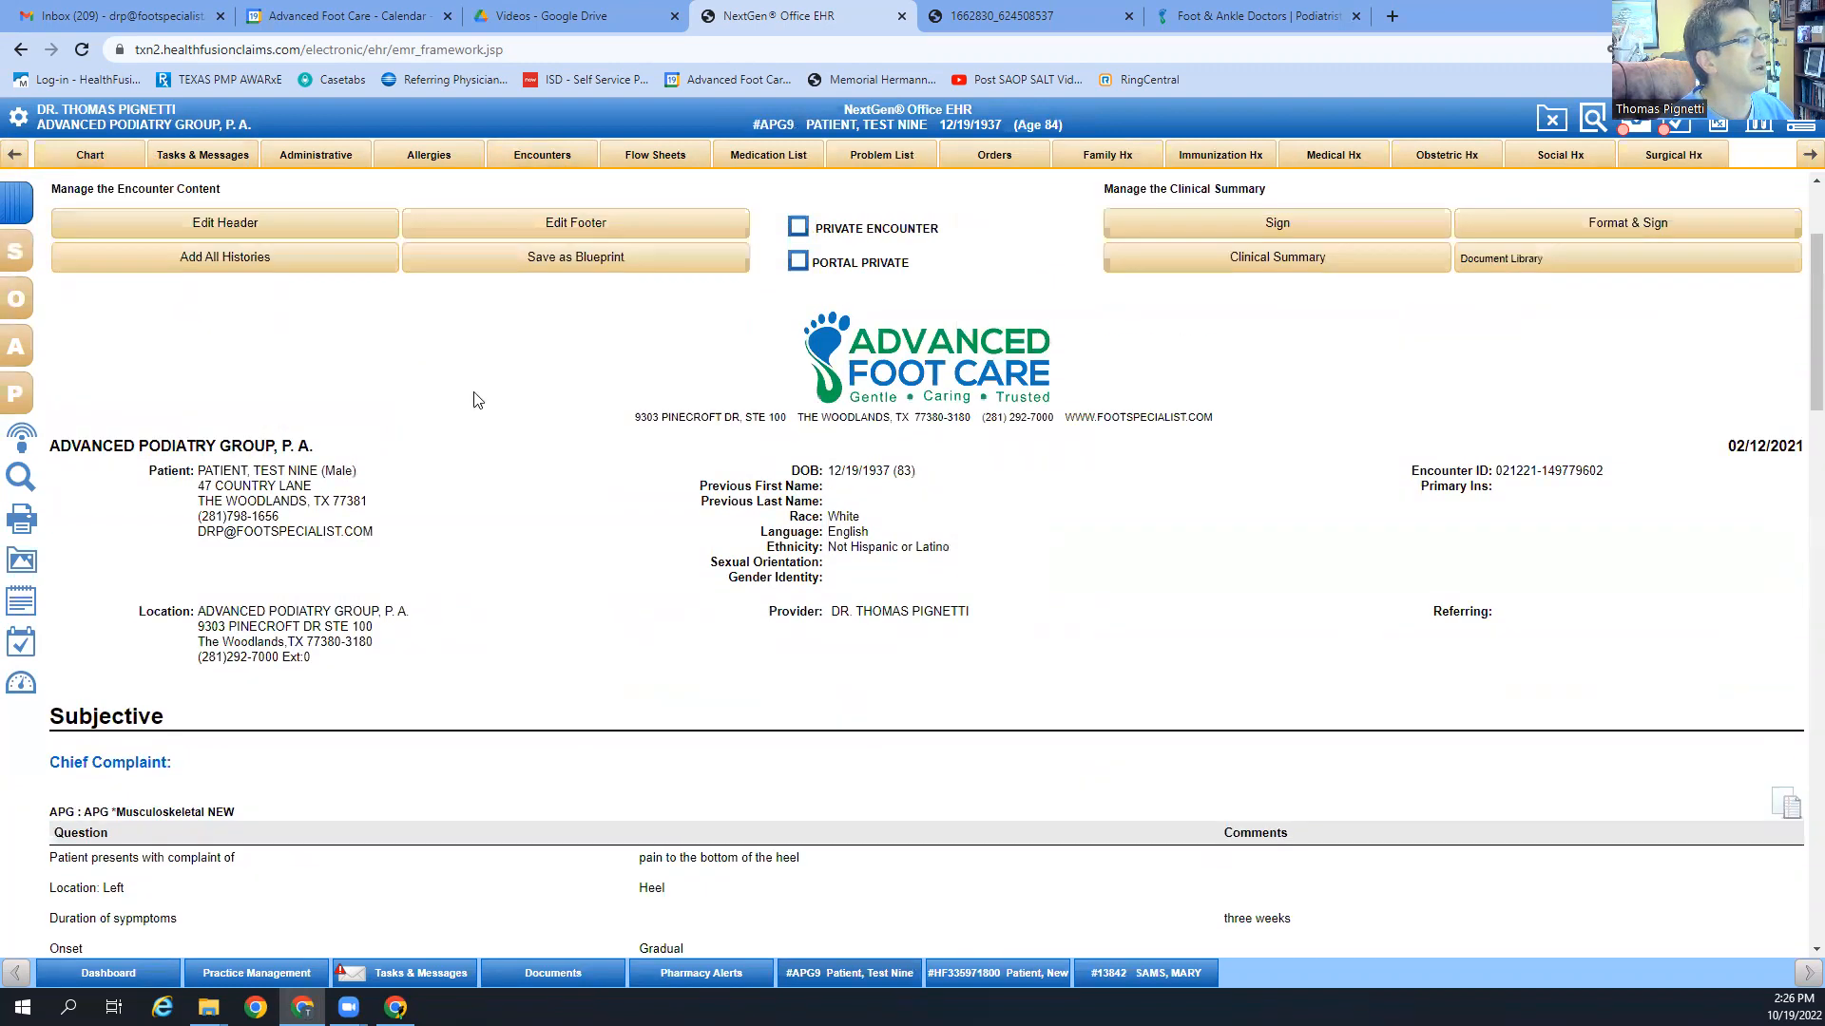
scroll(477, 400, up, 2)
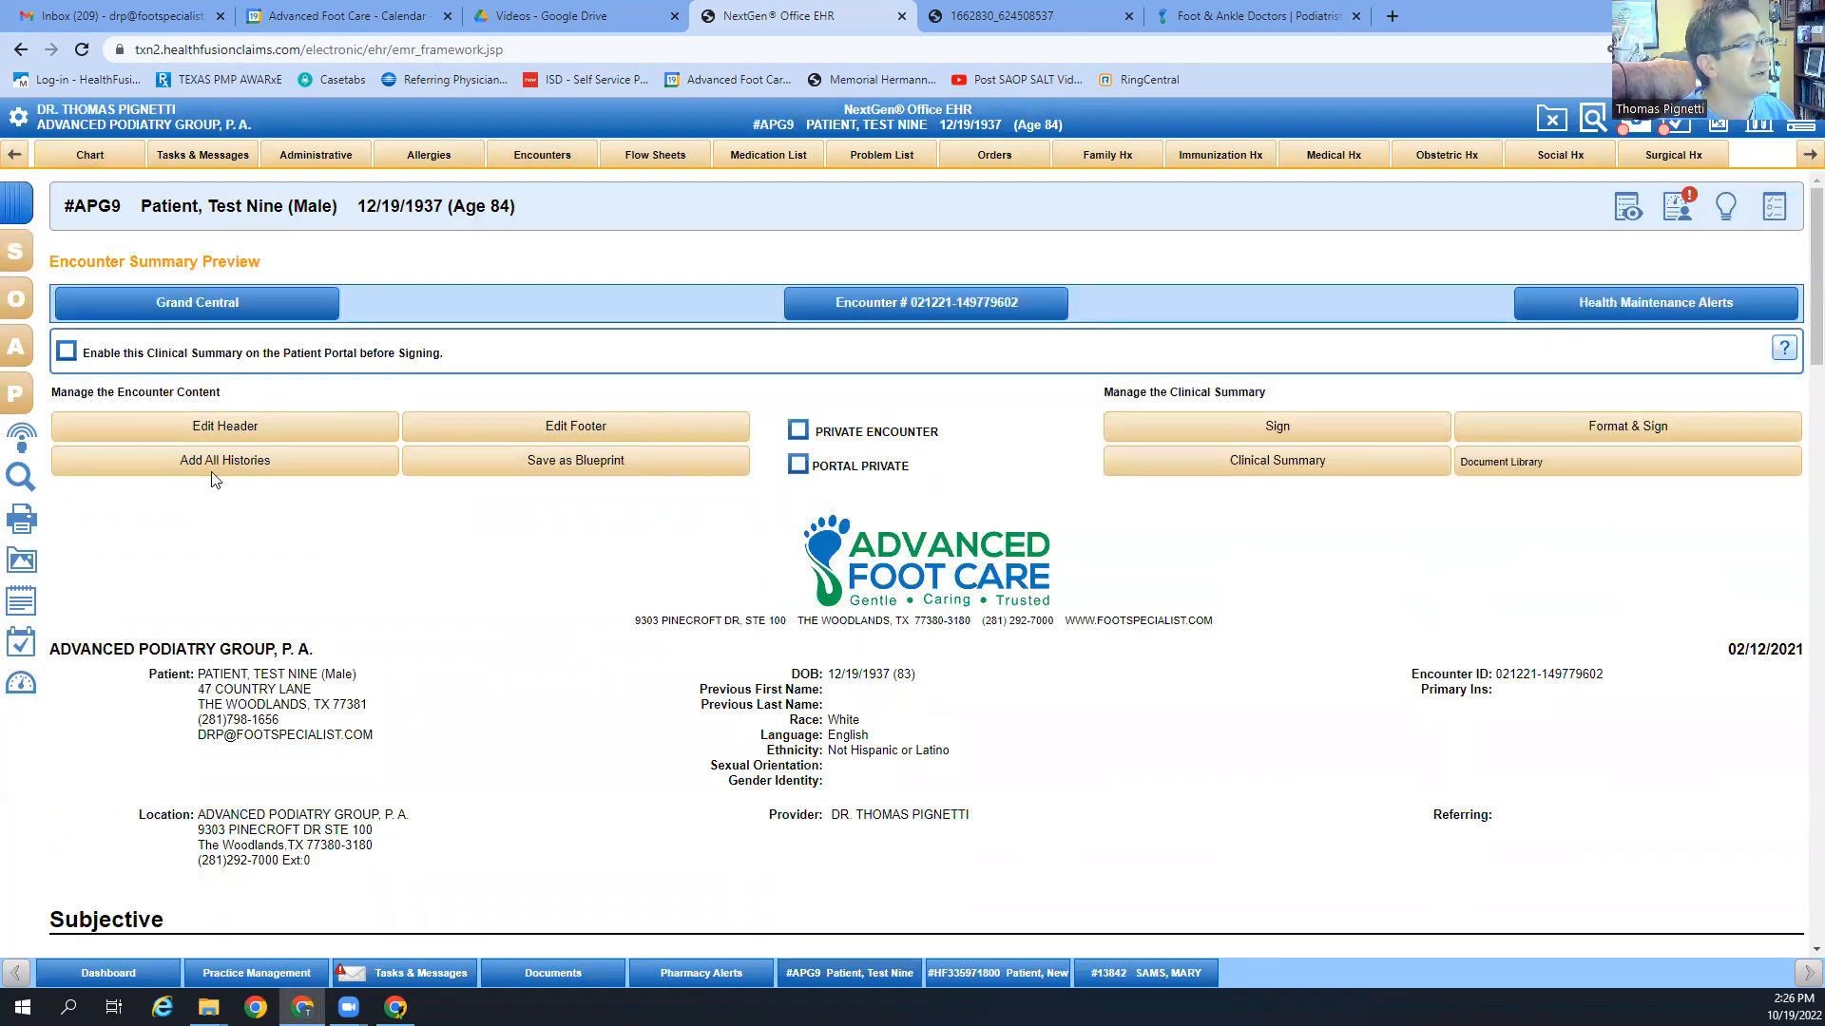
Step: Open the APG EXAM form in the encounter's physical exam and look through its sections from Constitutional to Foot Structure
click(21, 314)
click(154, 311)
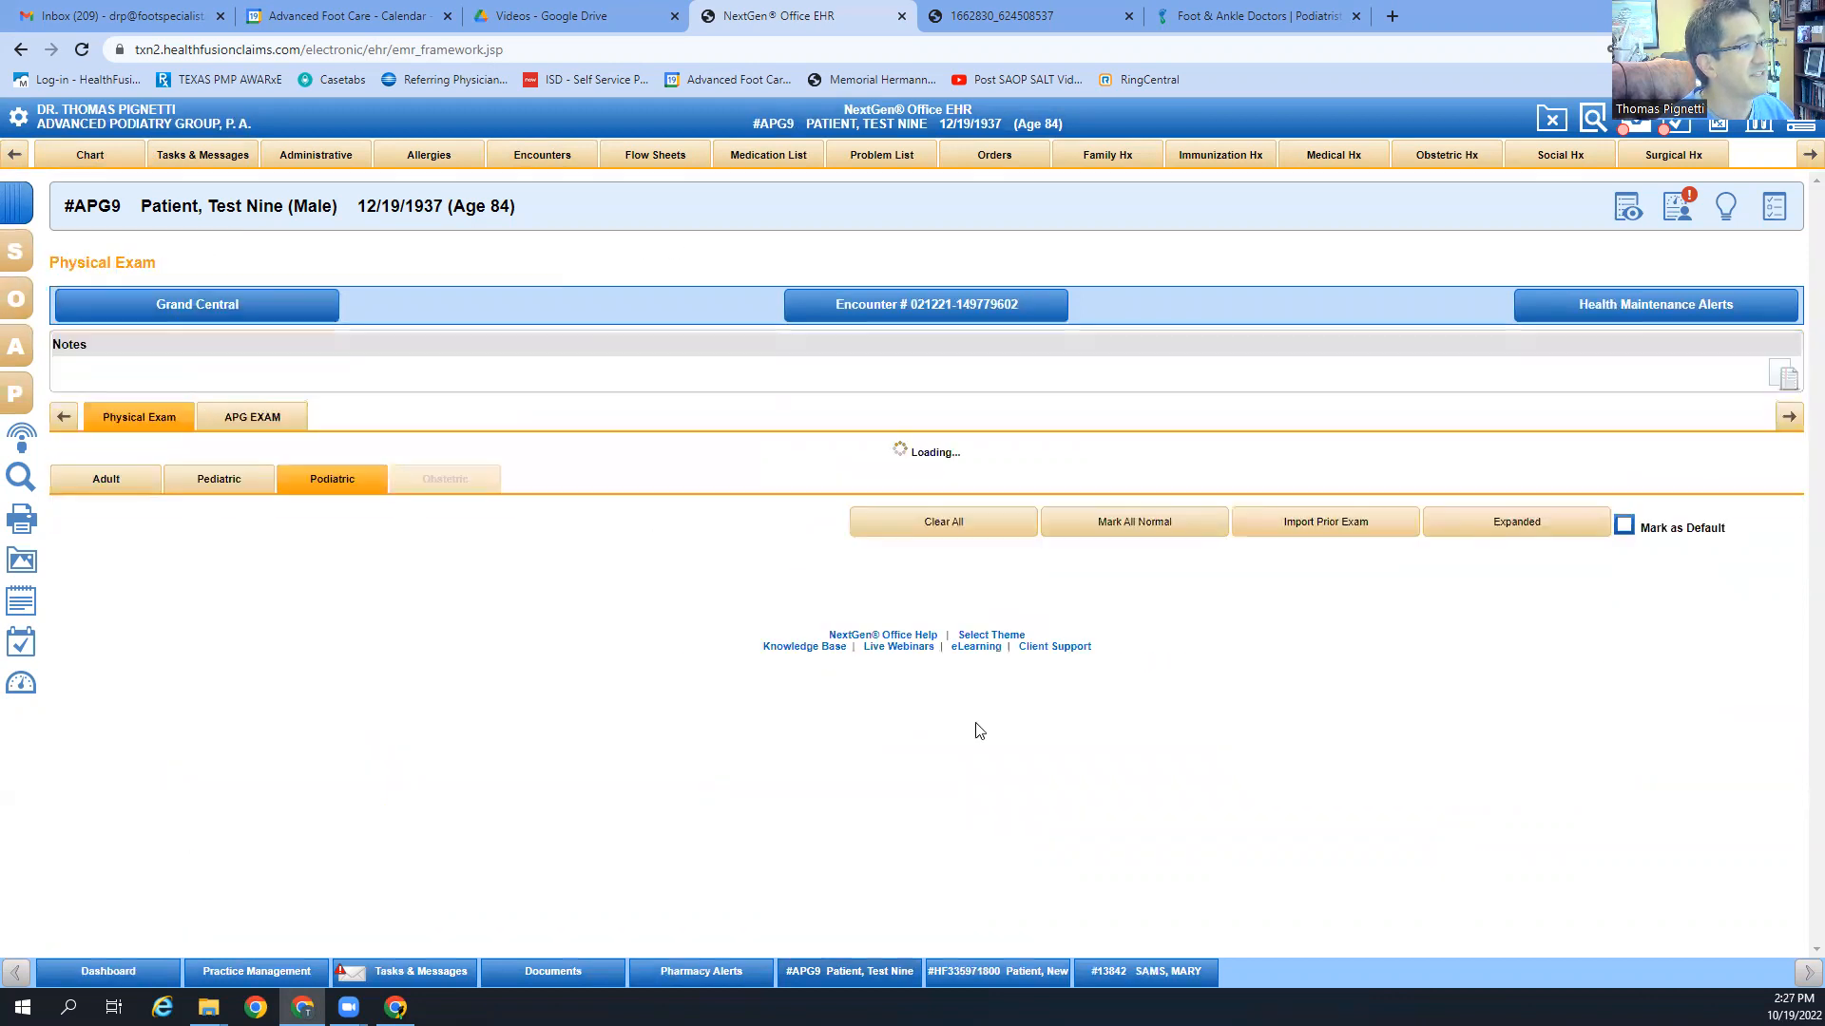
click(263, 421)
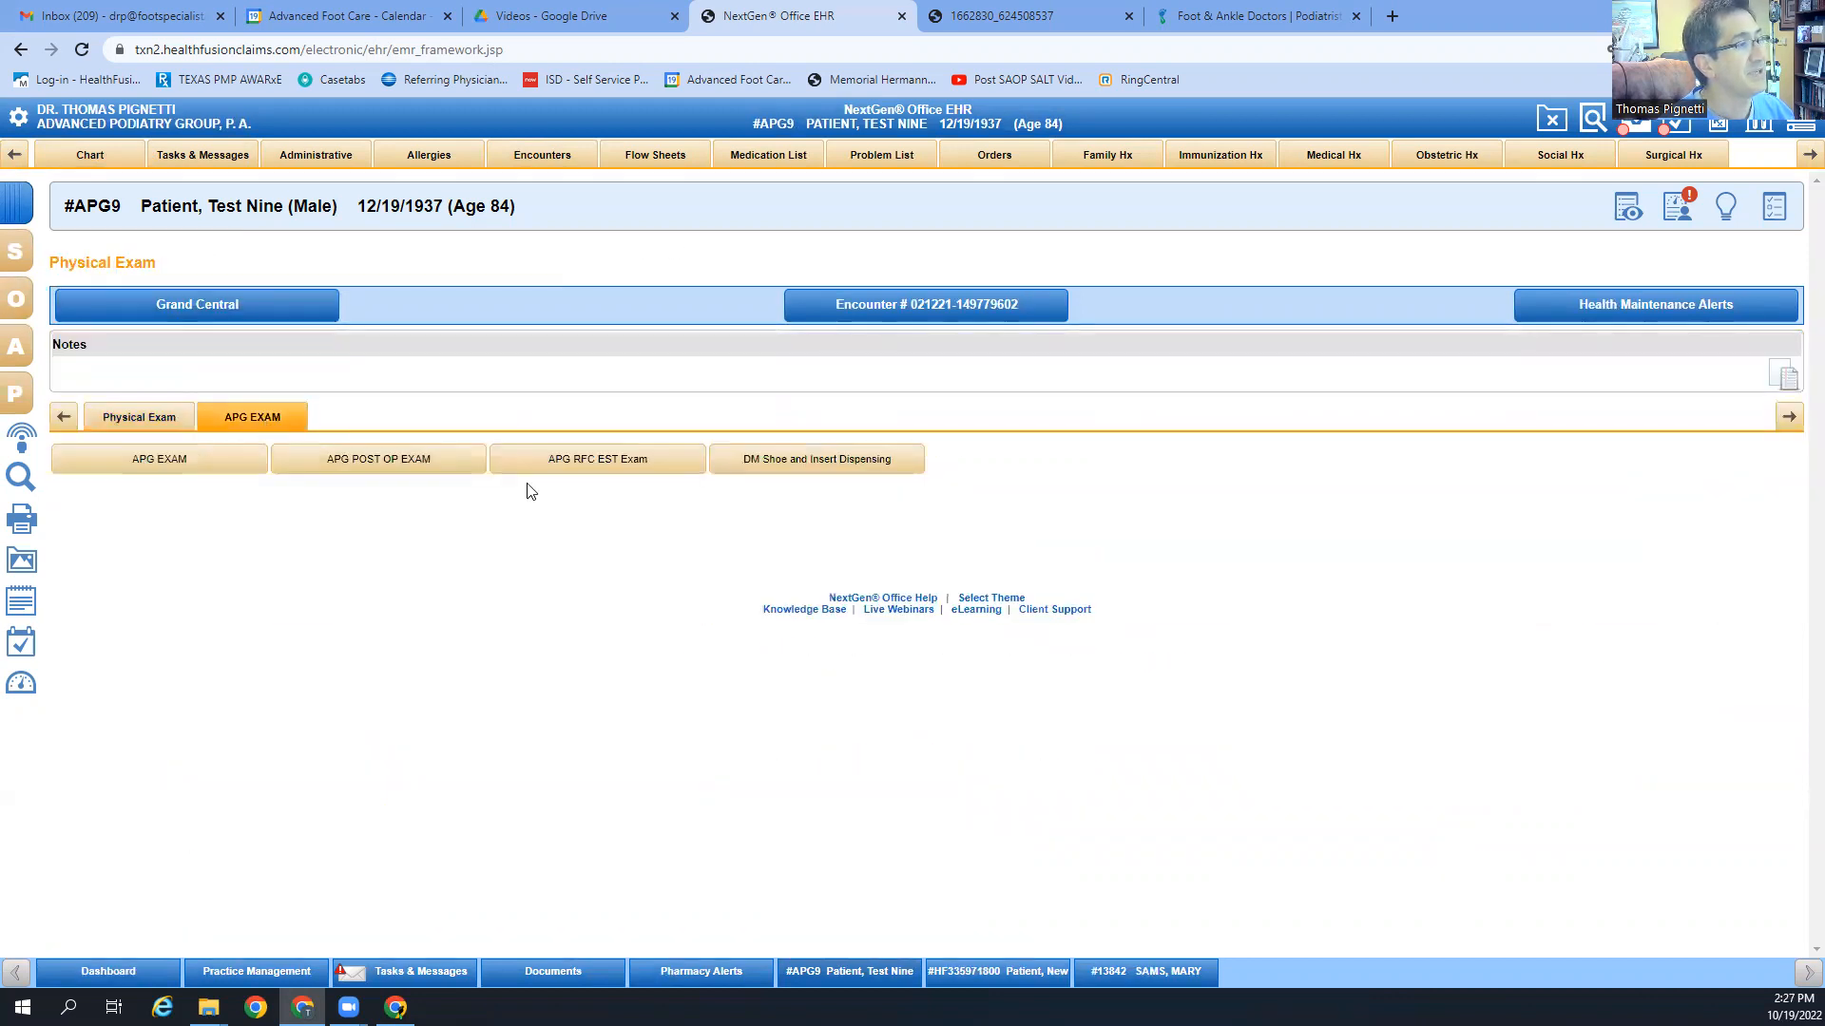
click(159, 458)
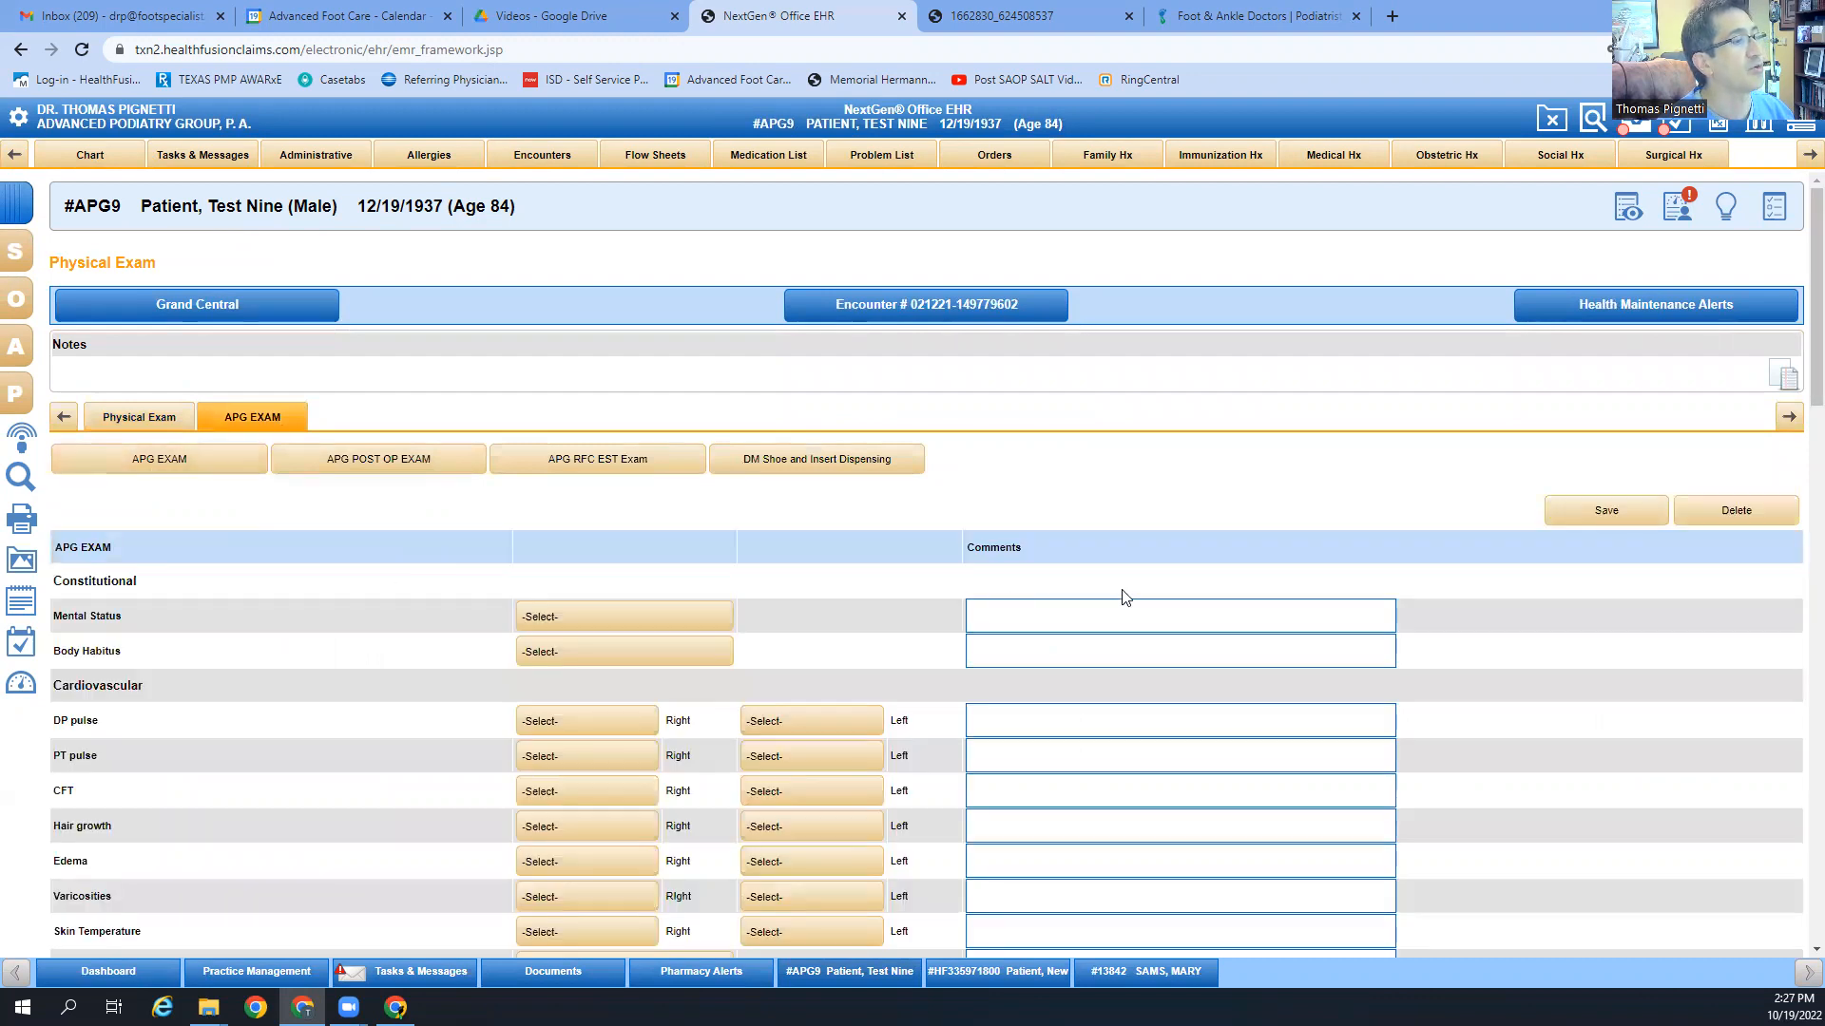
scroll(1124, 597, down, 10)
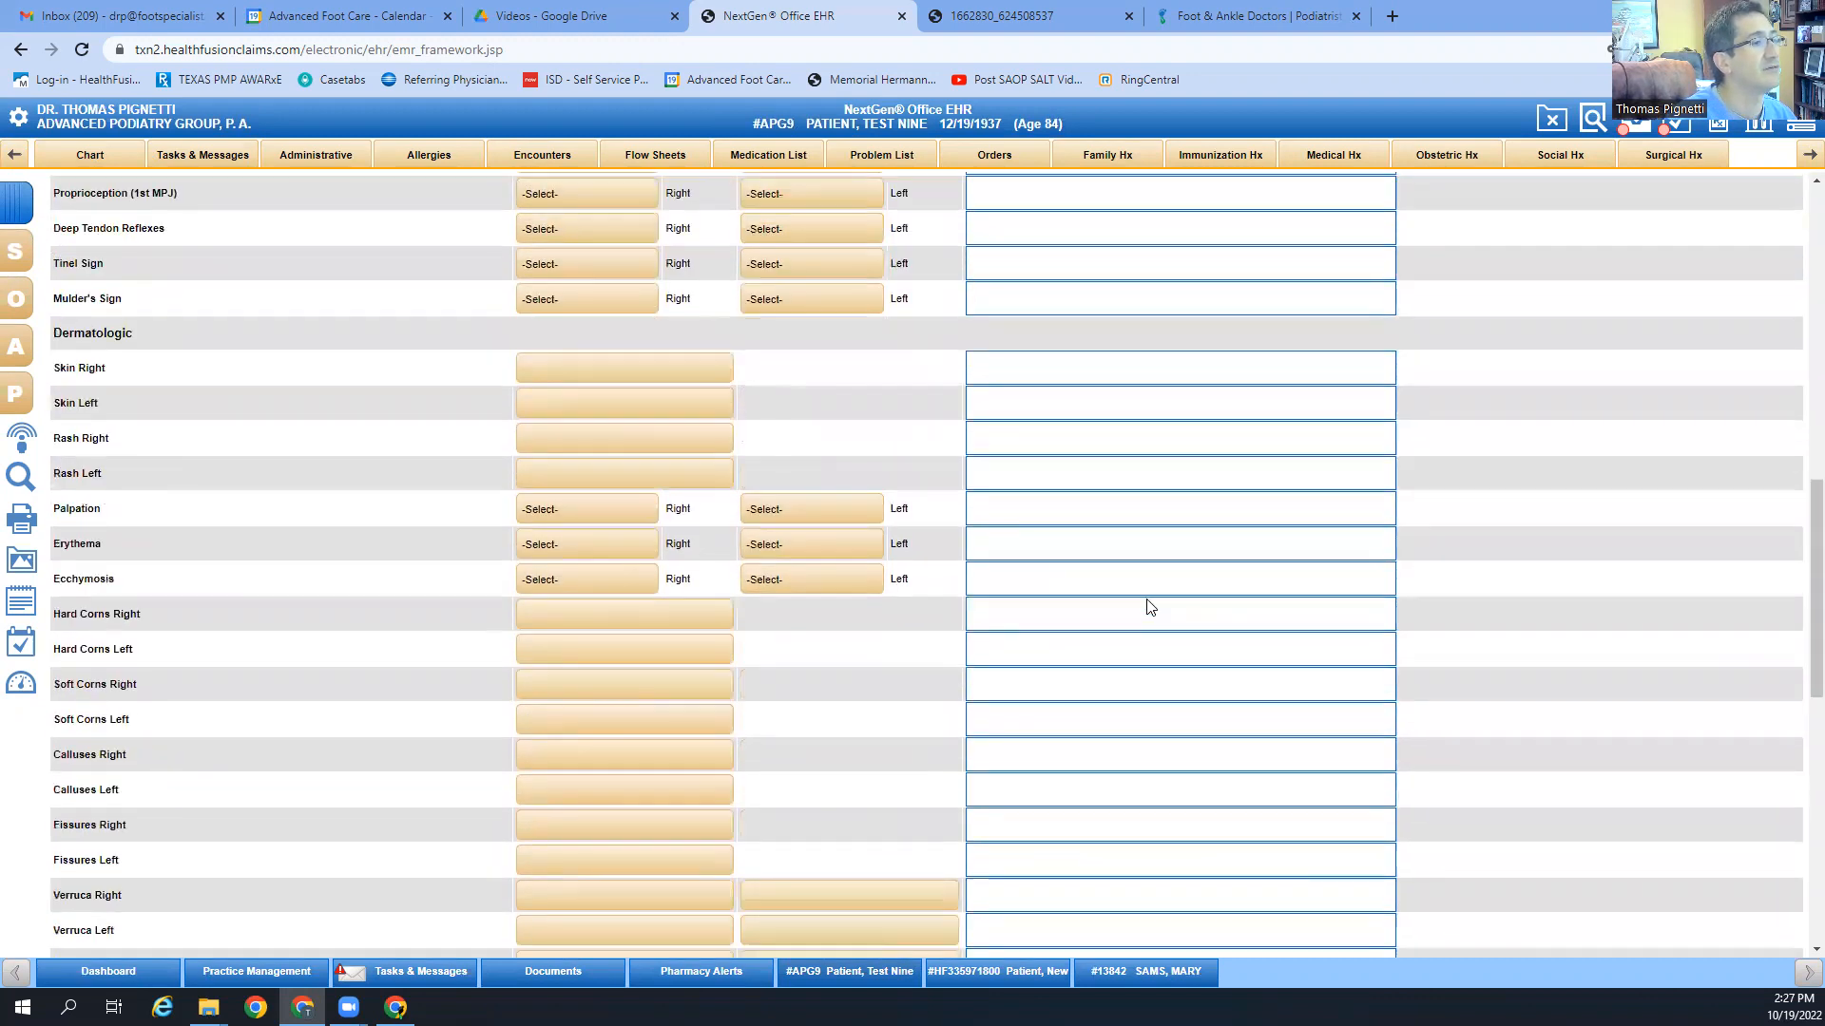
scroll(1148, 604, down, 12)
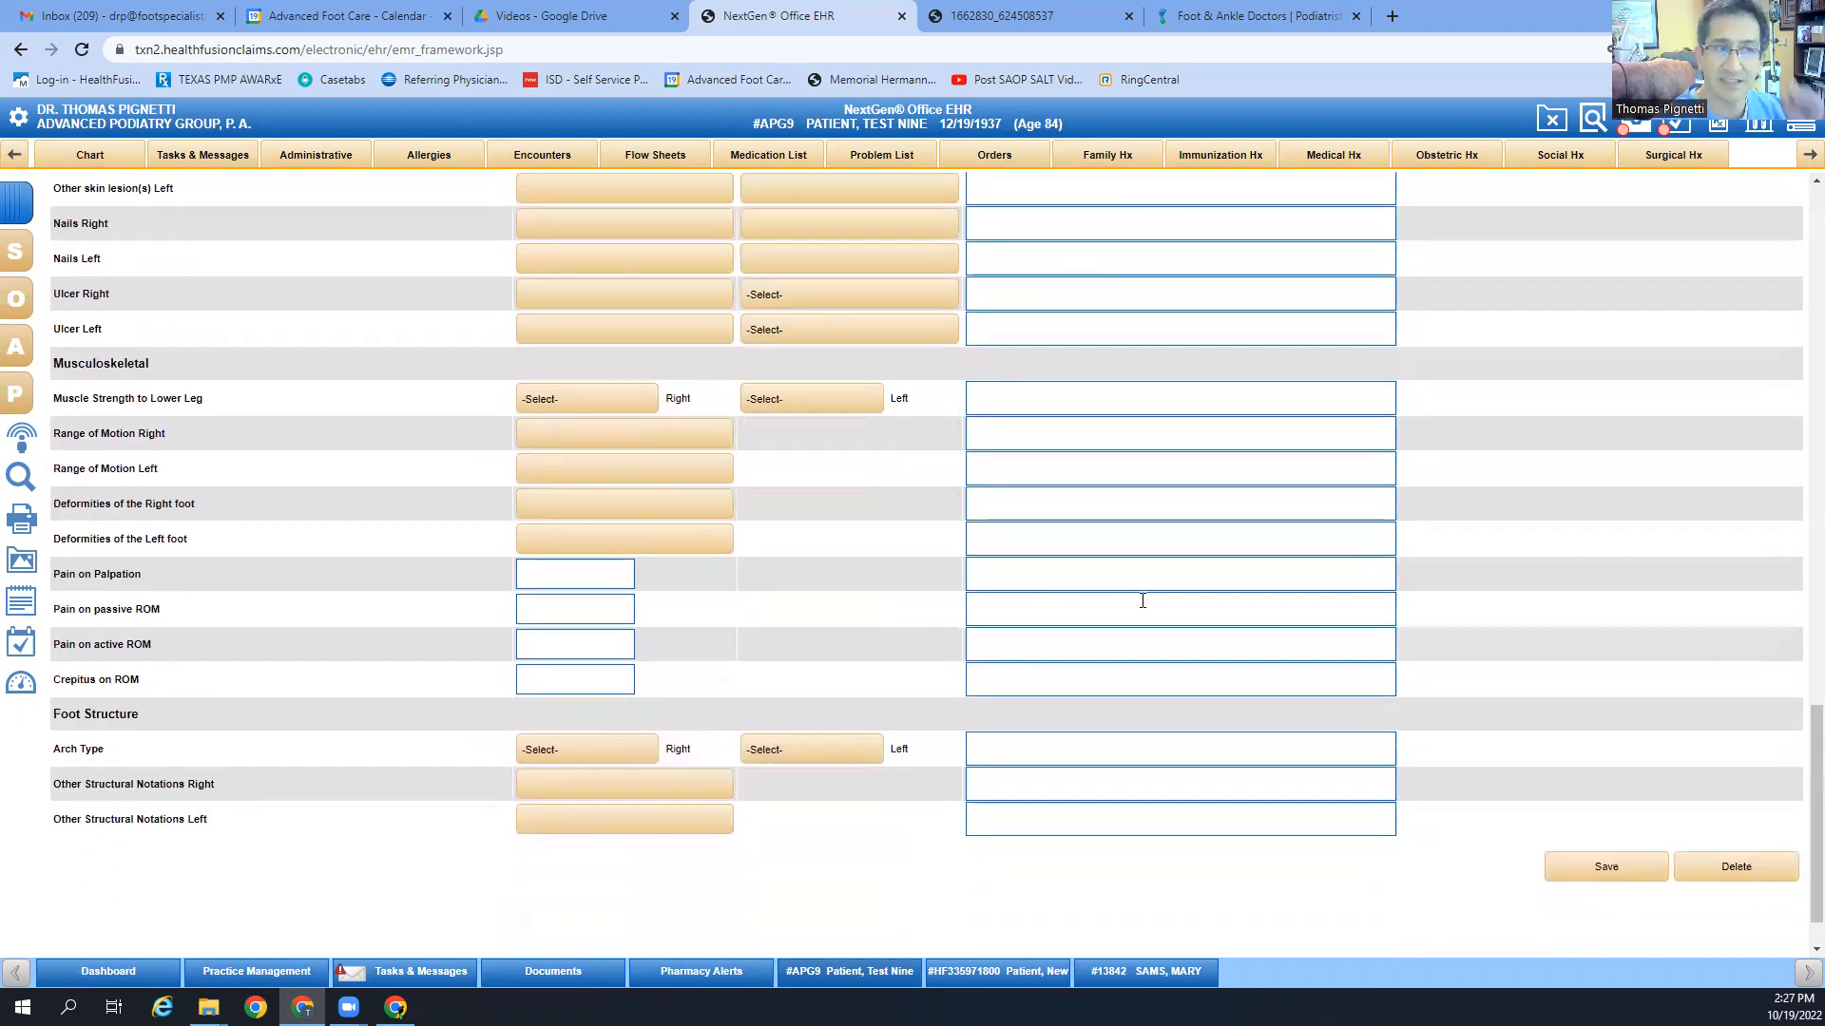
scroll(1143, 601, down, 2)
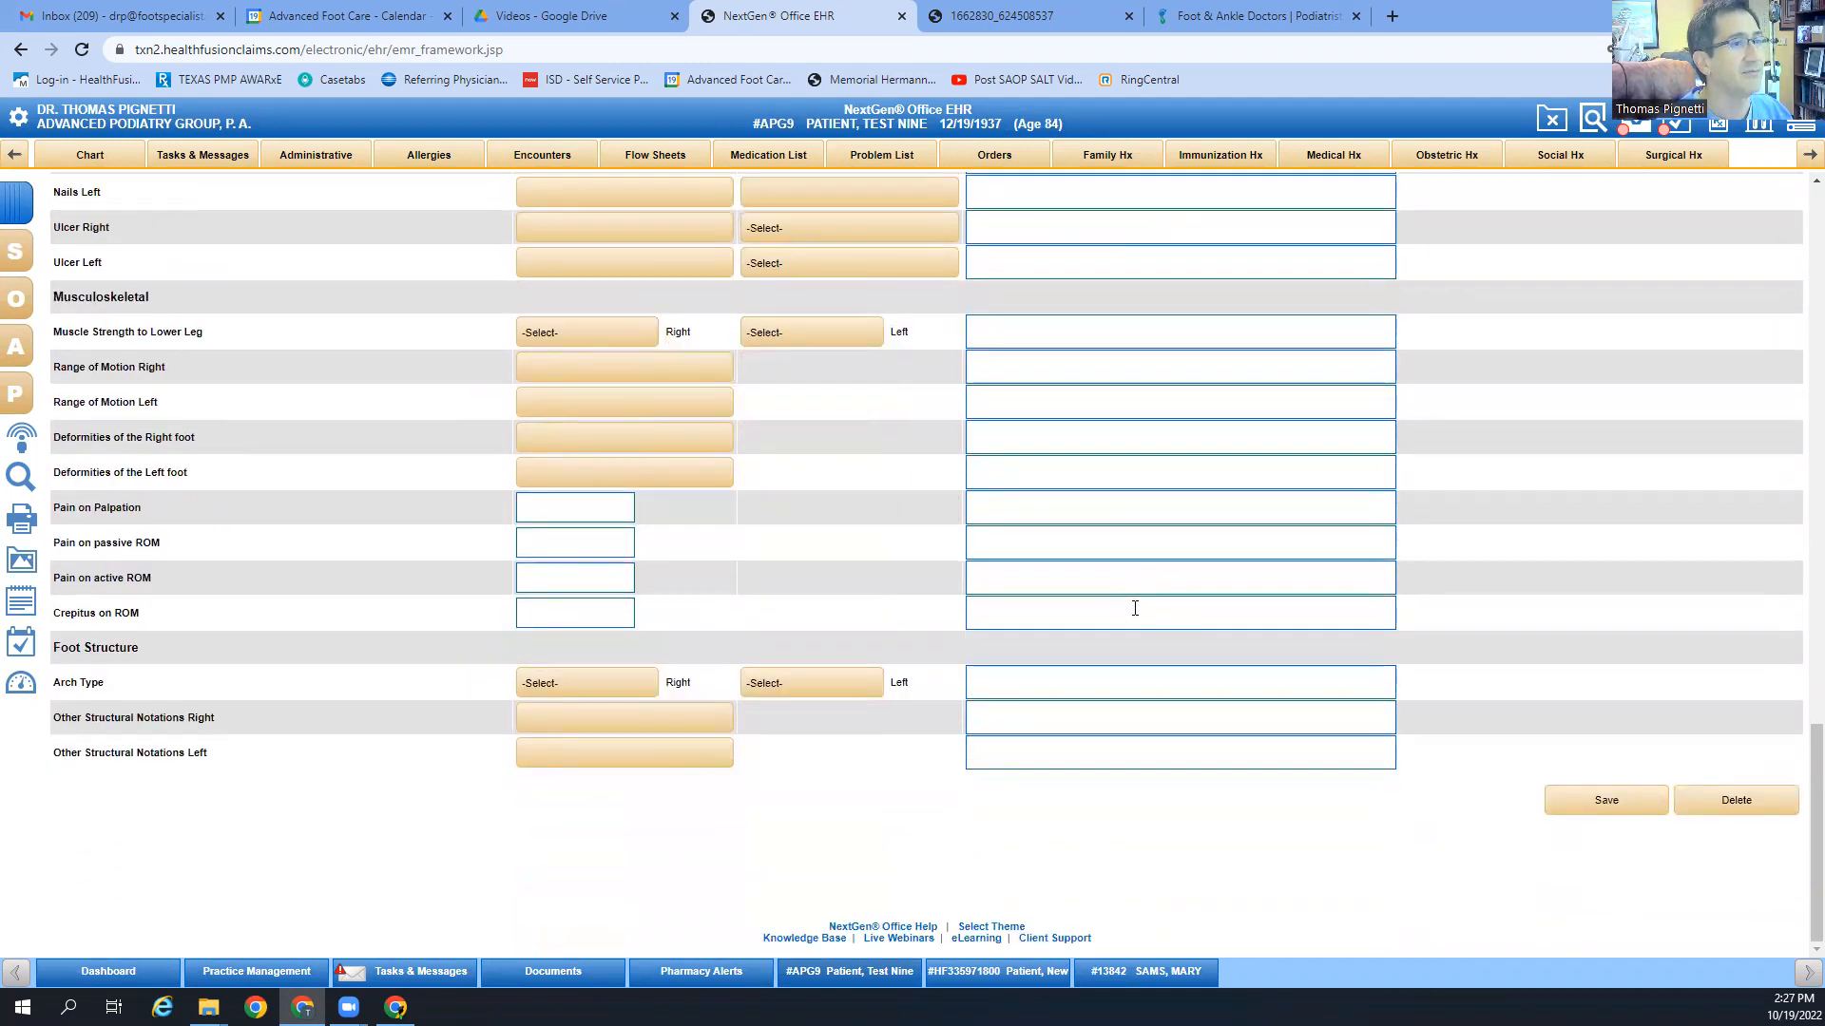
scroll(1134, 608, up, 14)
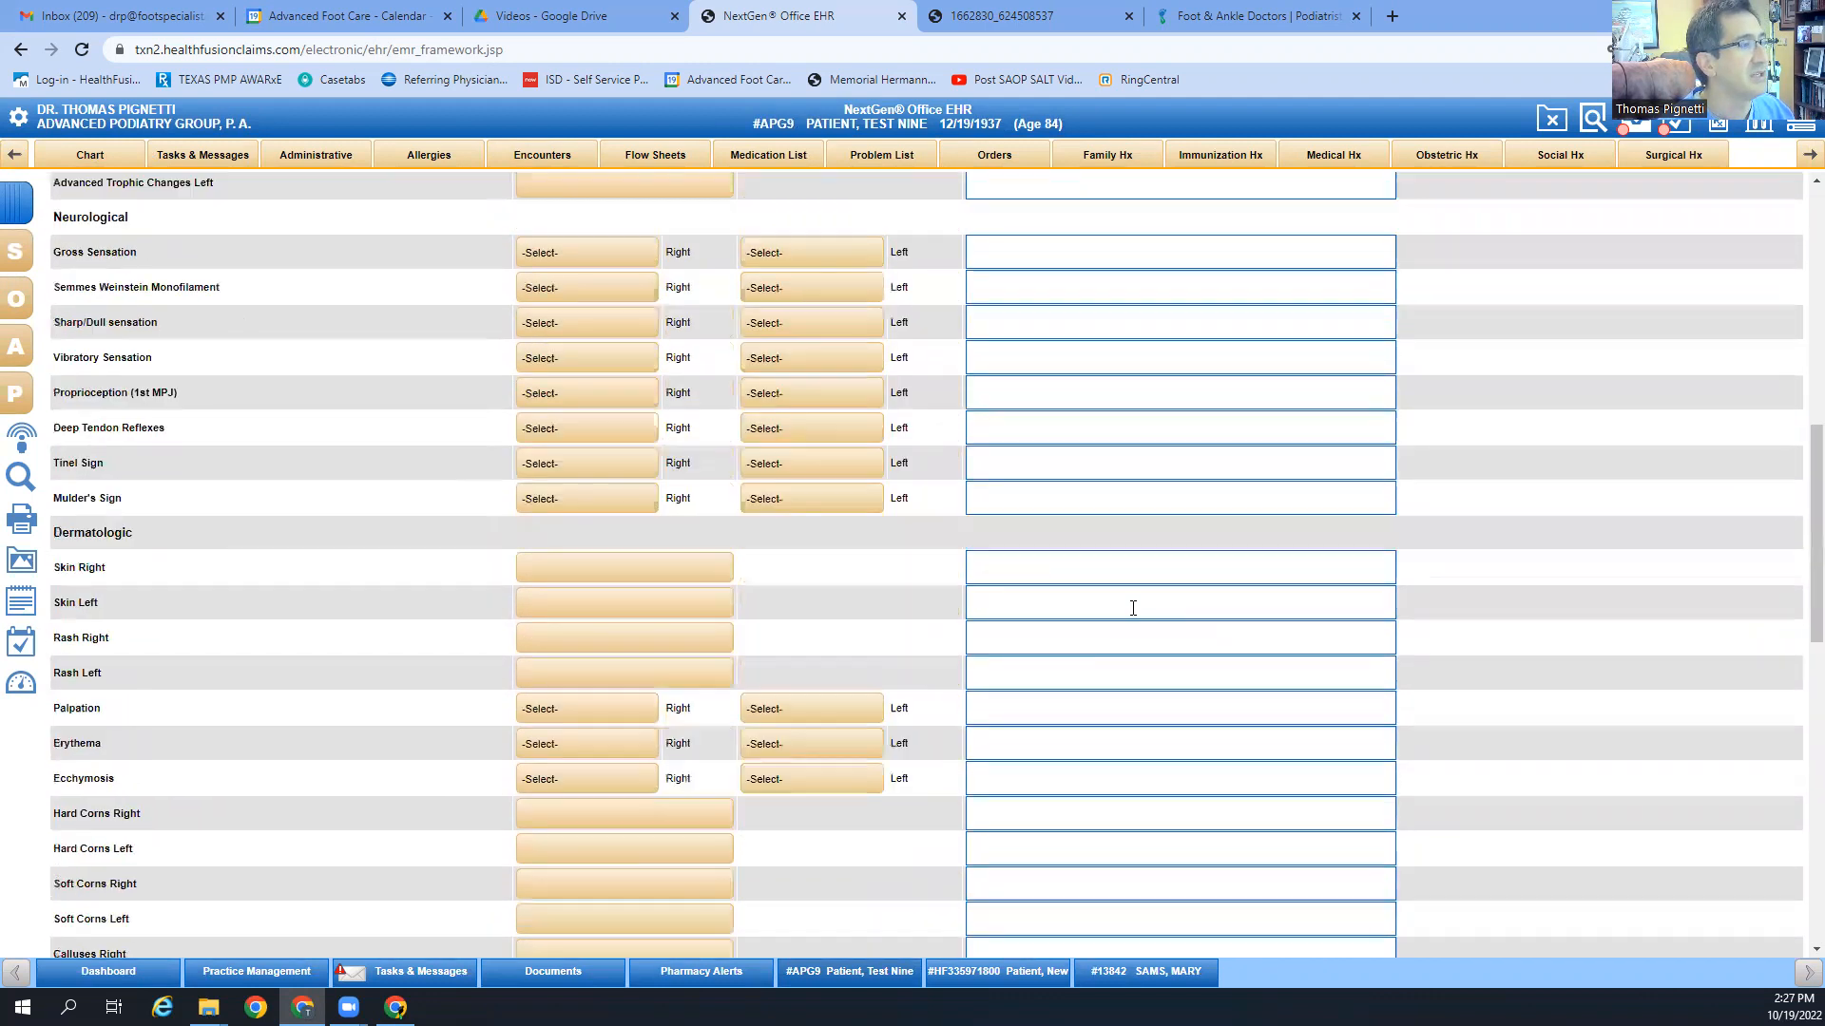
scroll(1133, 609, up, 8)
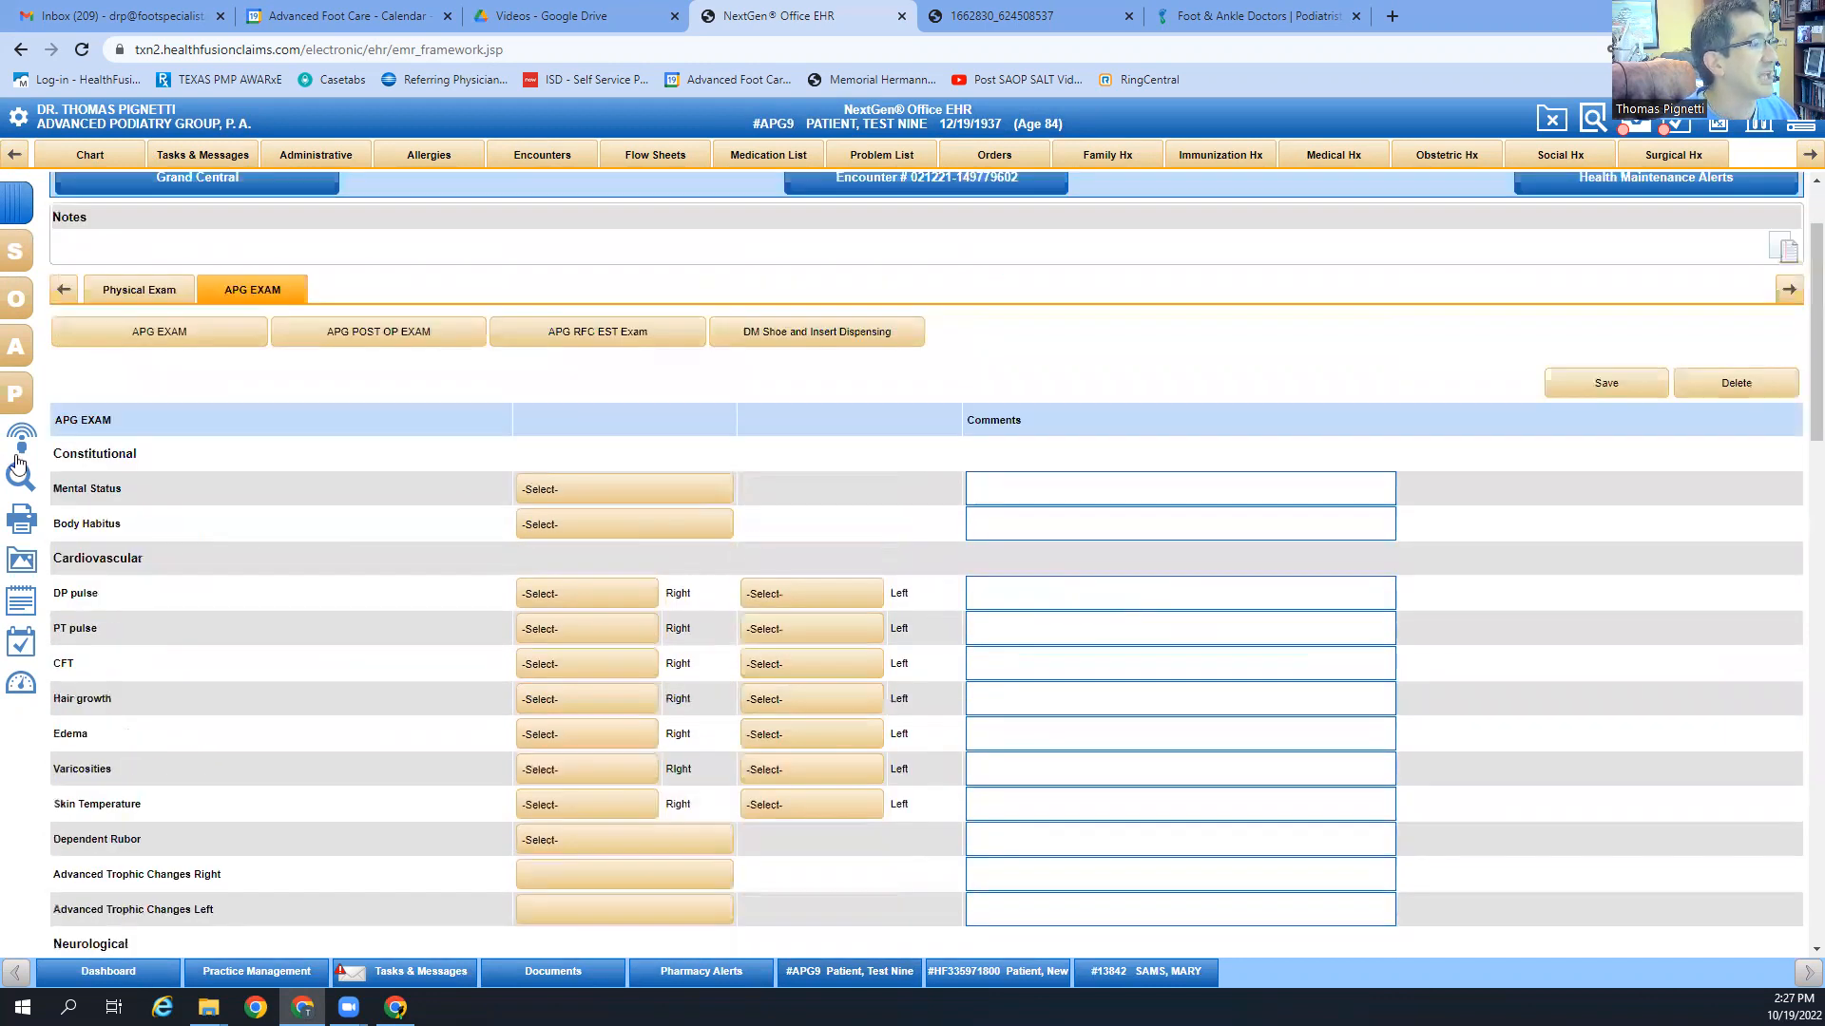
Step: Set the Mental Status in the Constitutional section to Alert and oriented X3
click(652, 486)
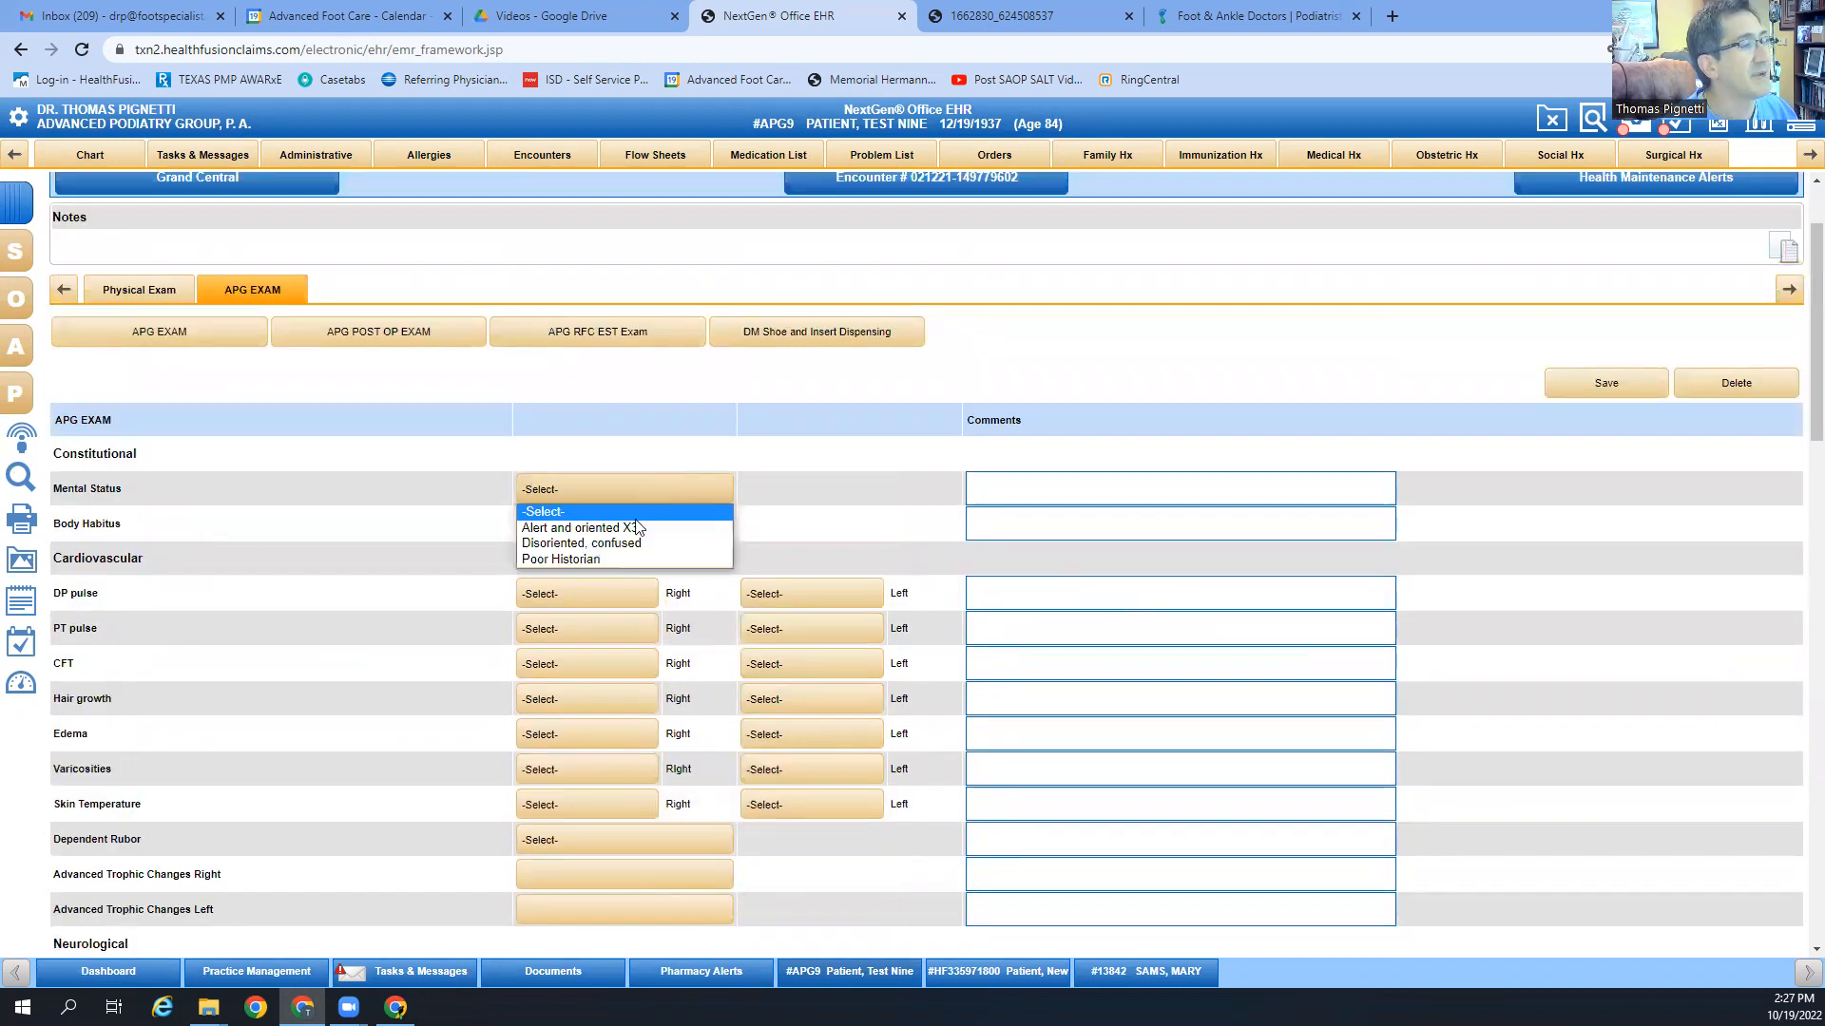
click(633, 528)
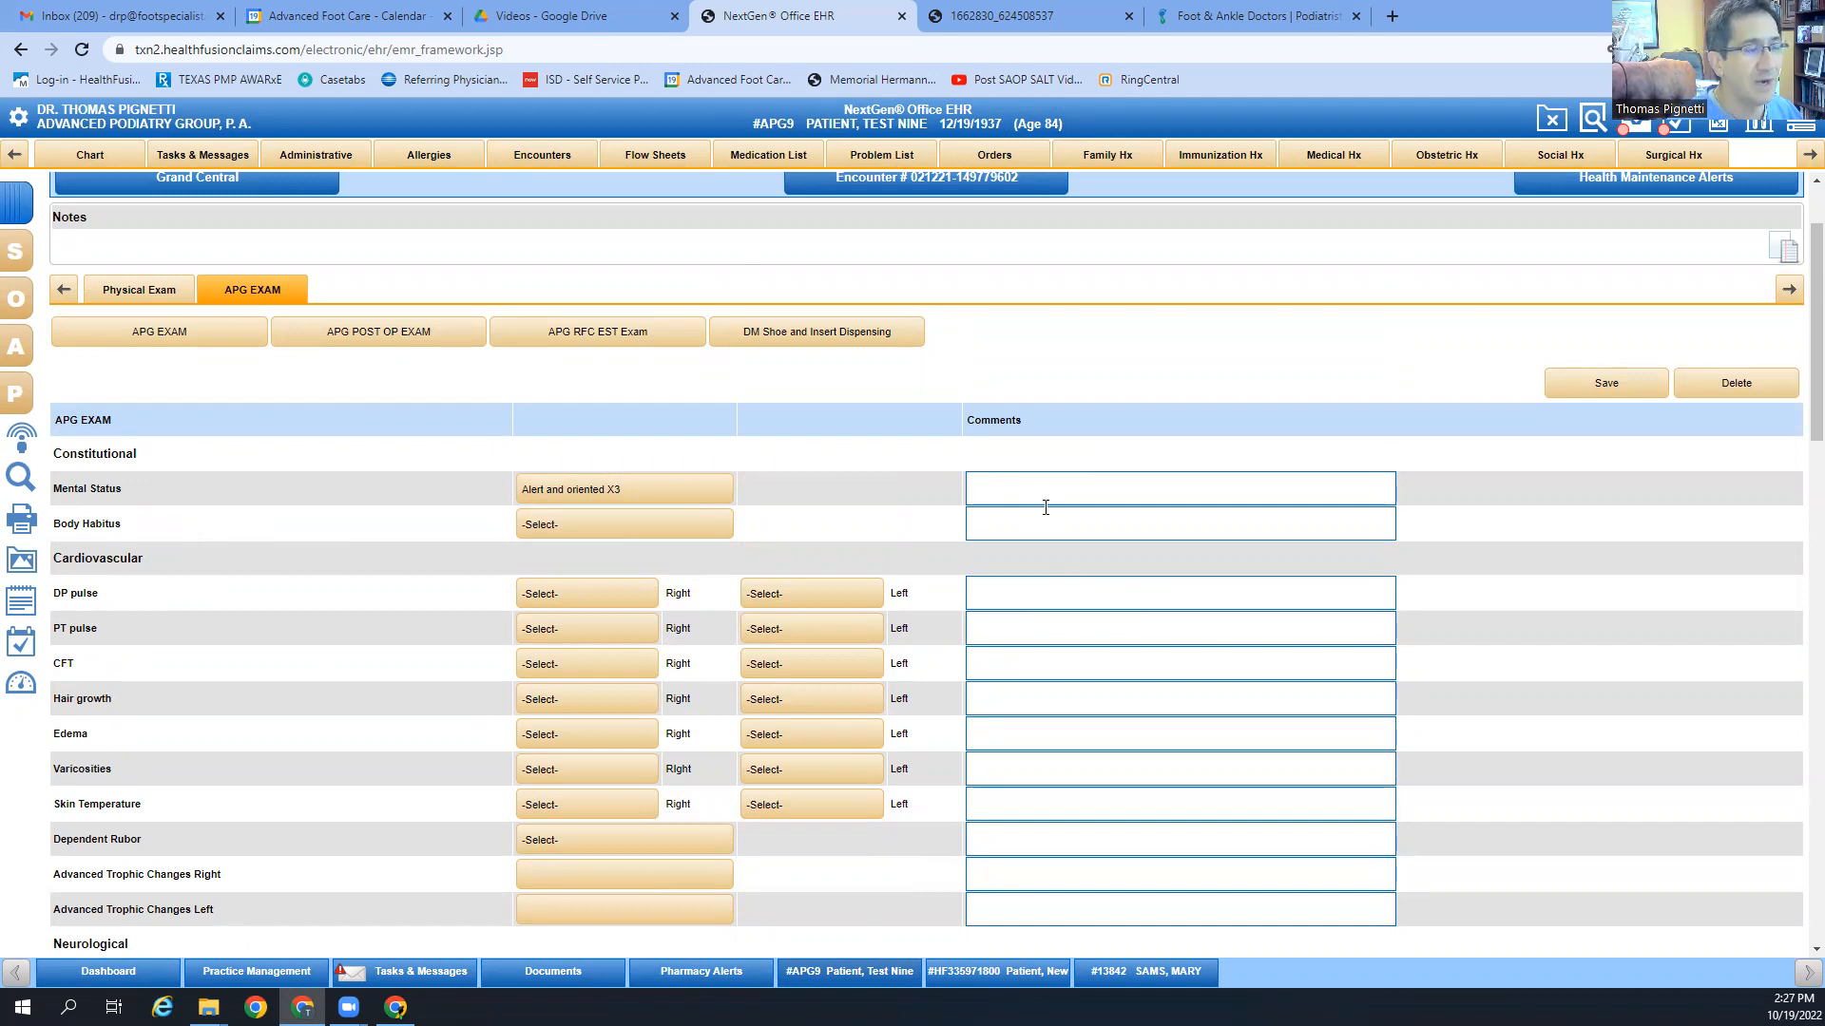
click(613, 489)
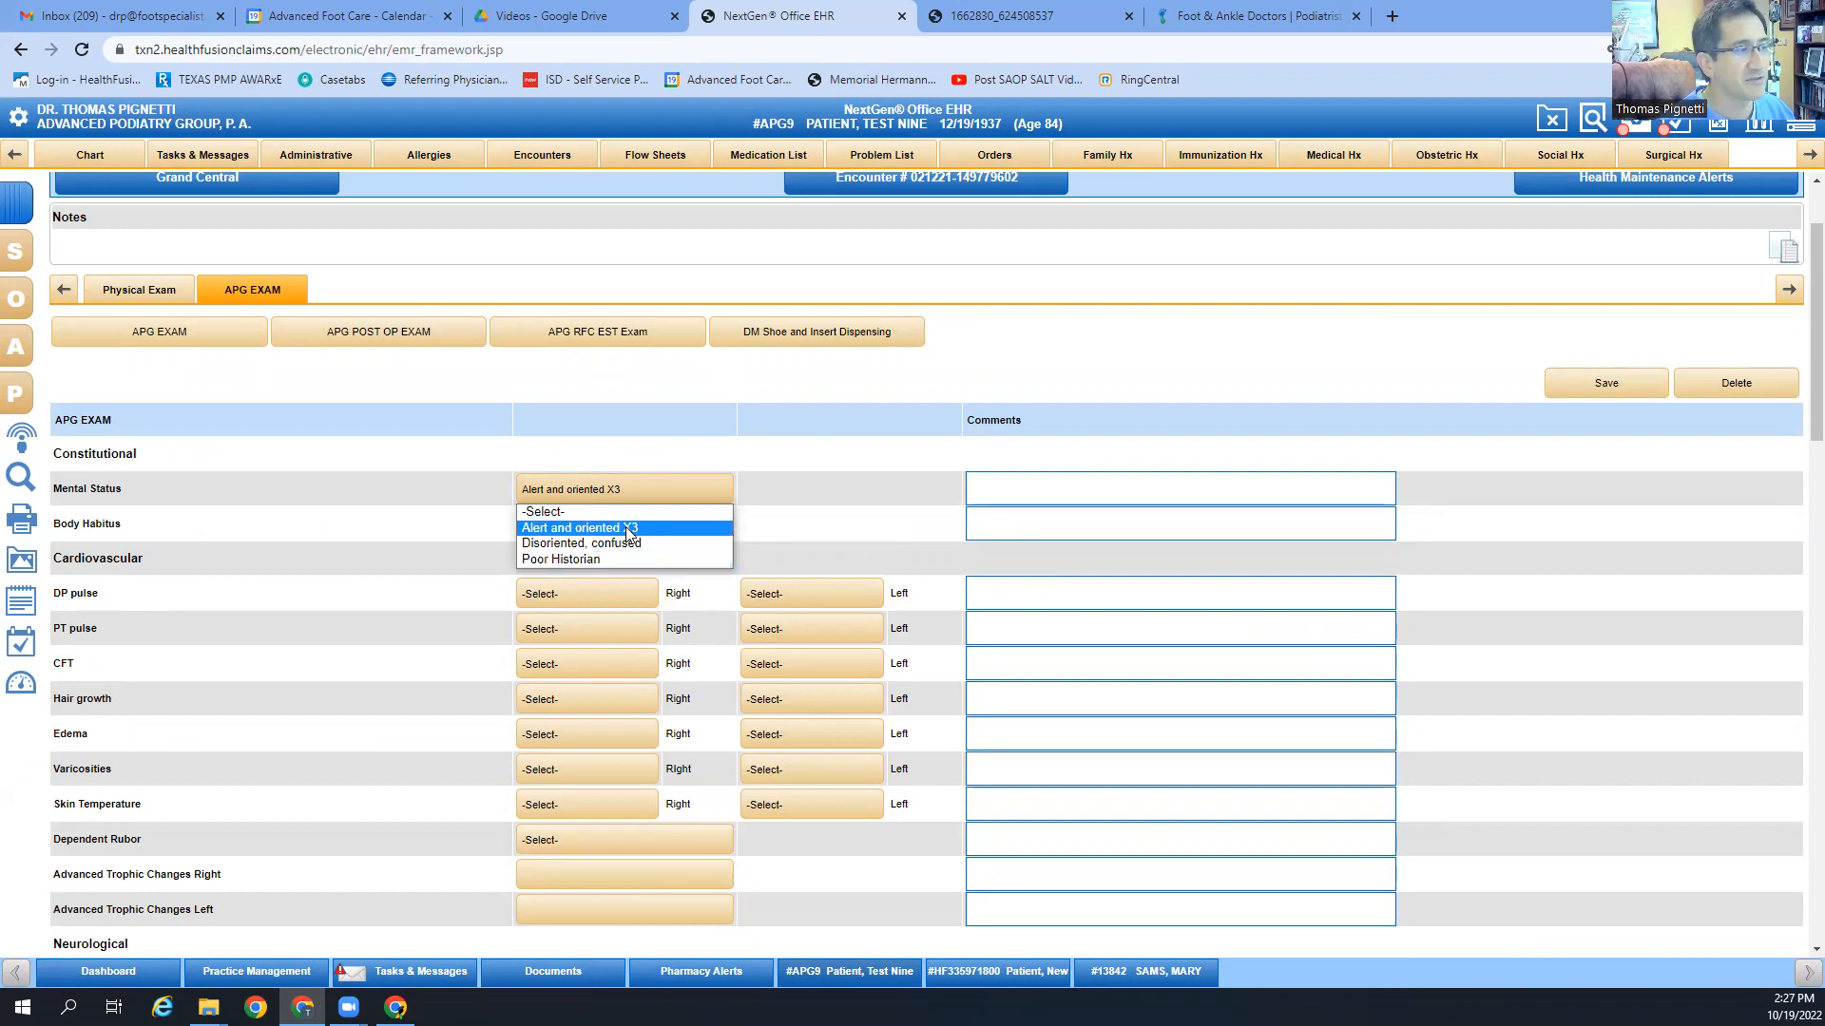
click(627, 528)
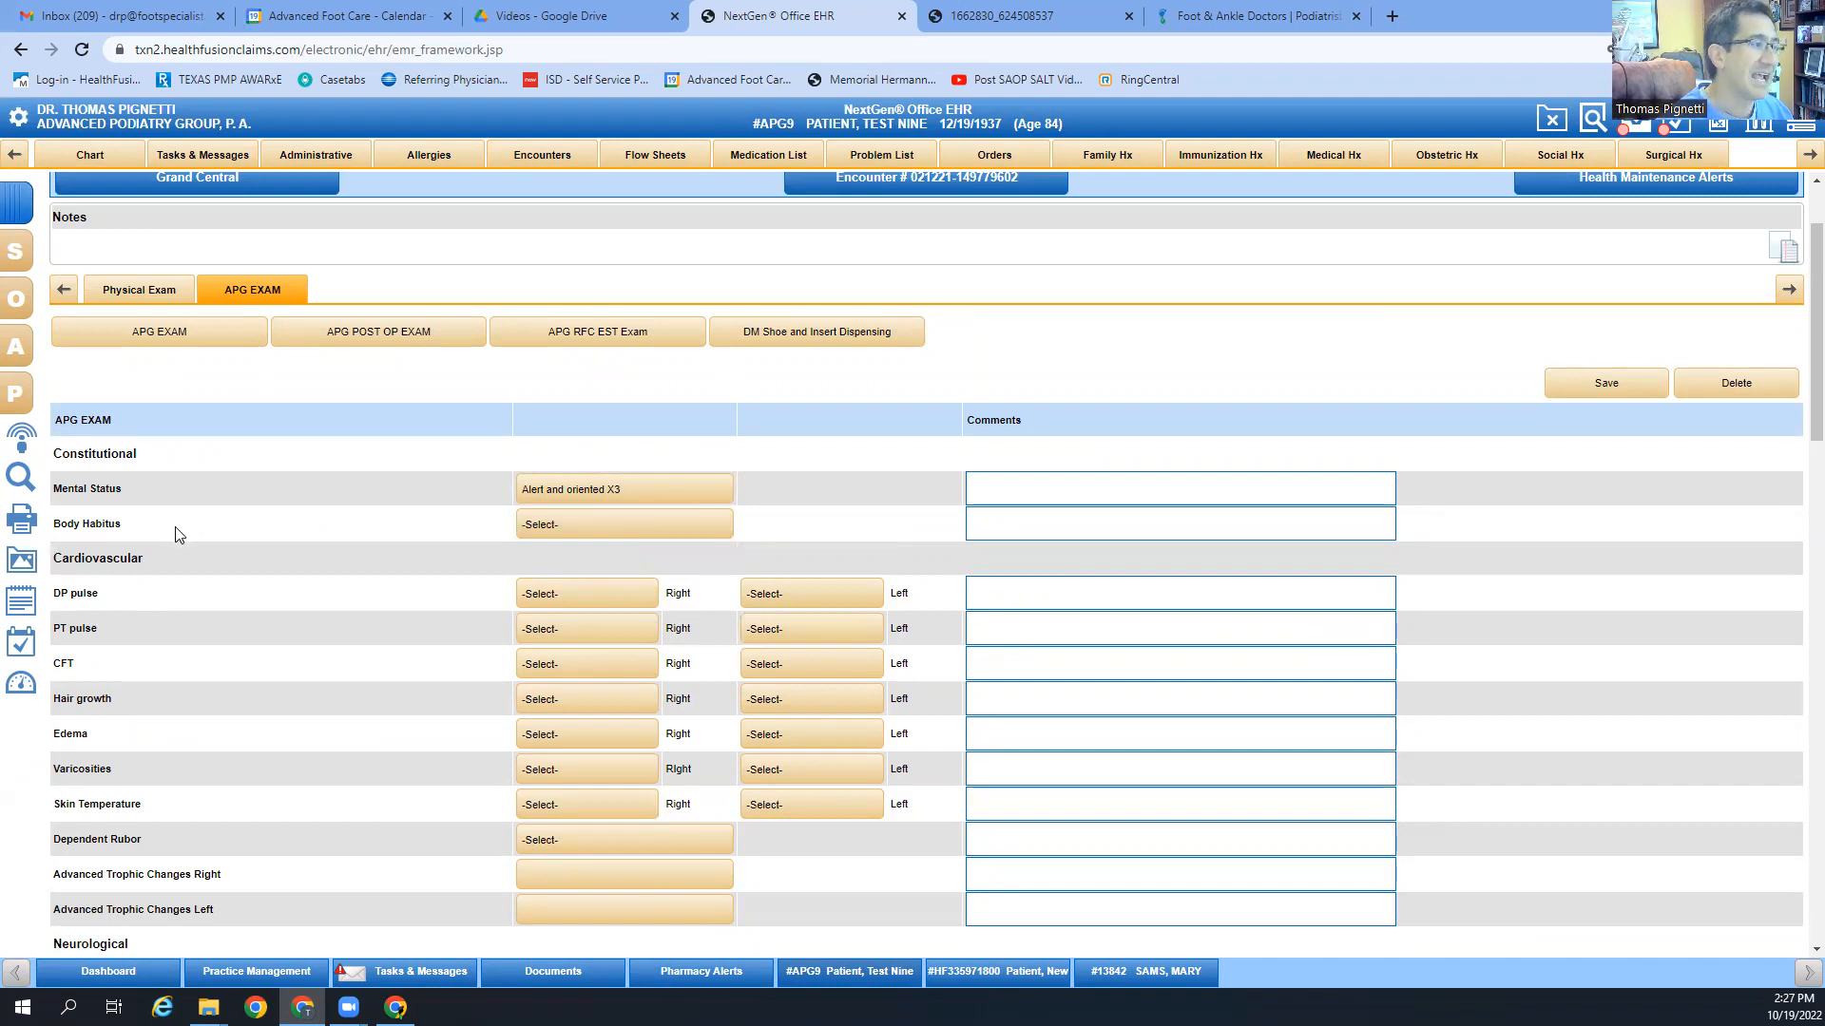
Step: Set the Body Habitus in the Constitutional section to Overweight, well nourished
click(671, 534)
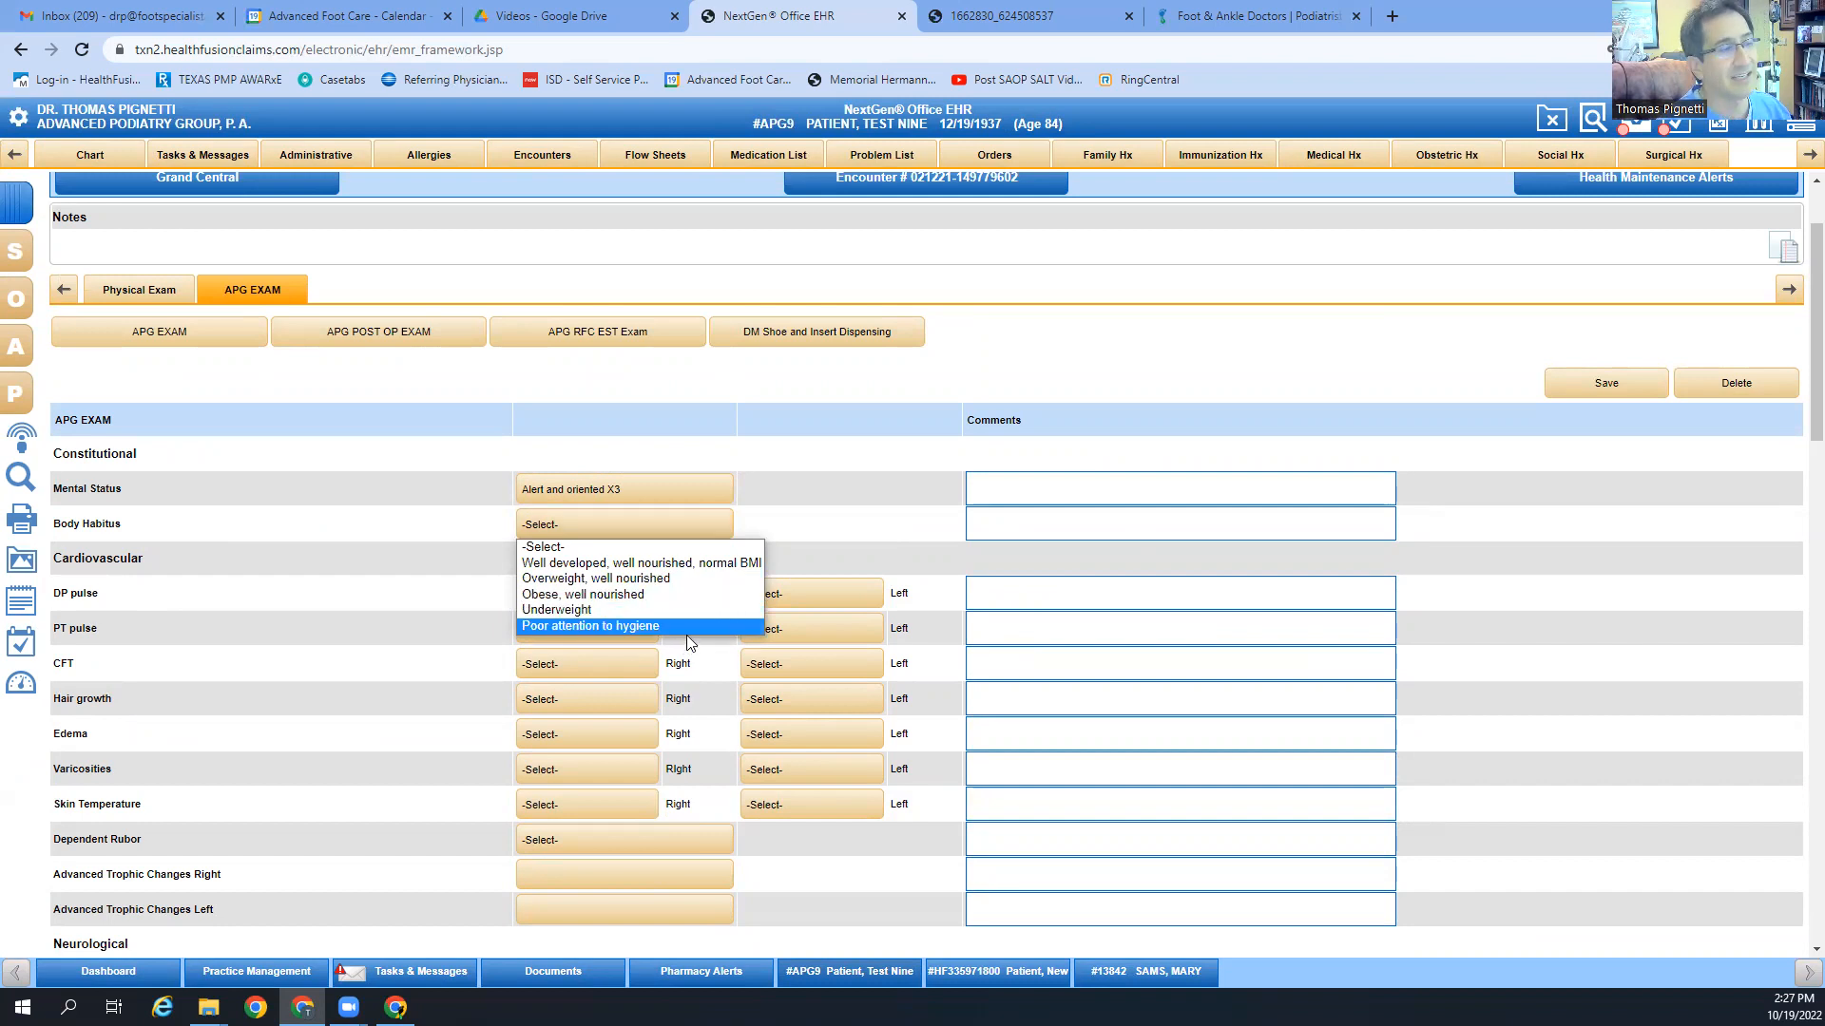
click(706, 567)
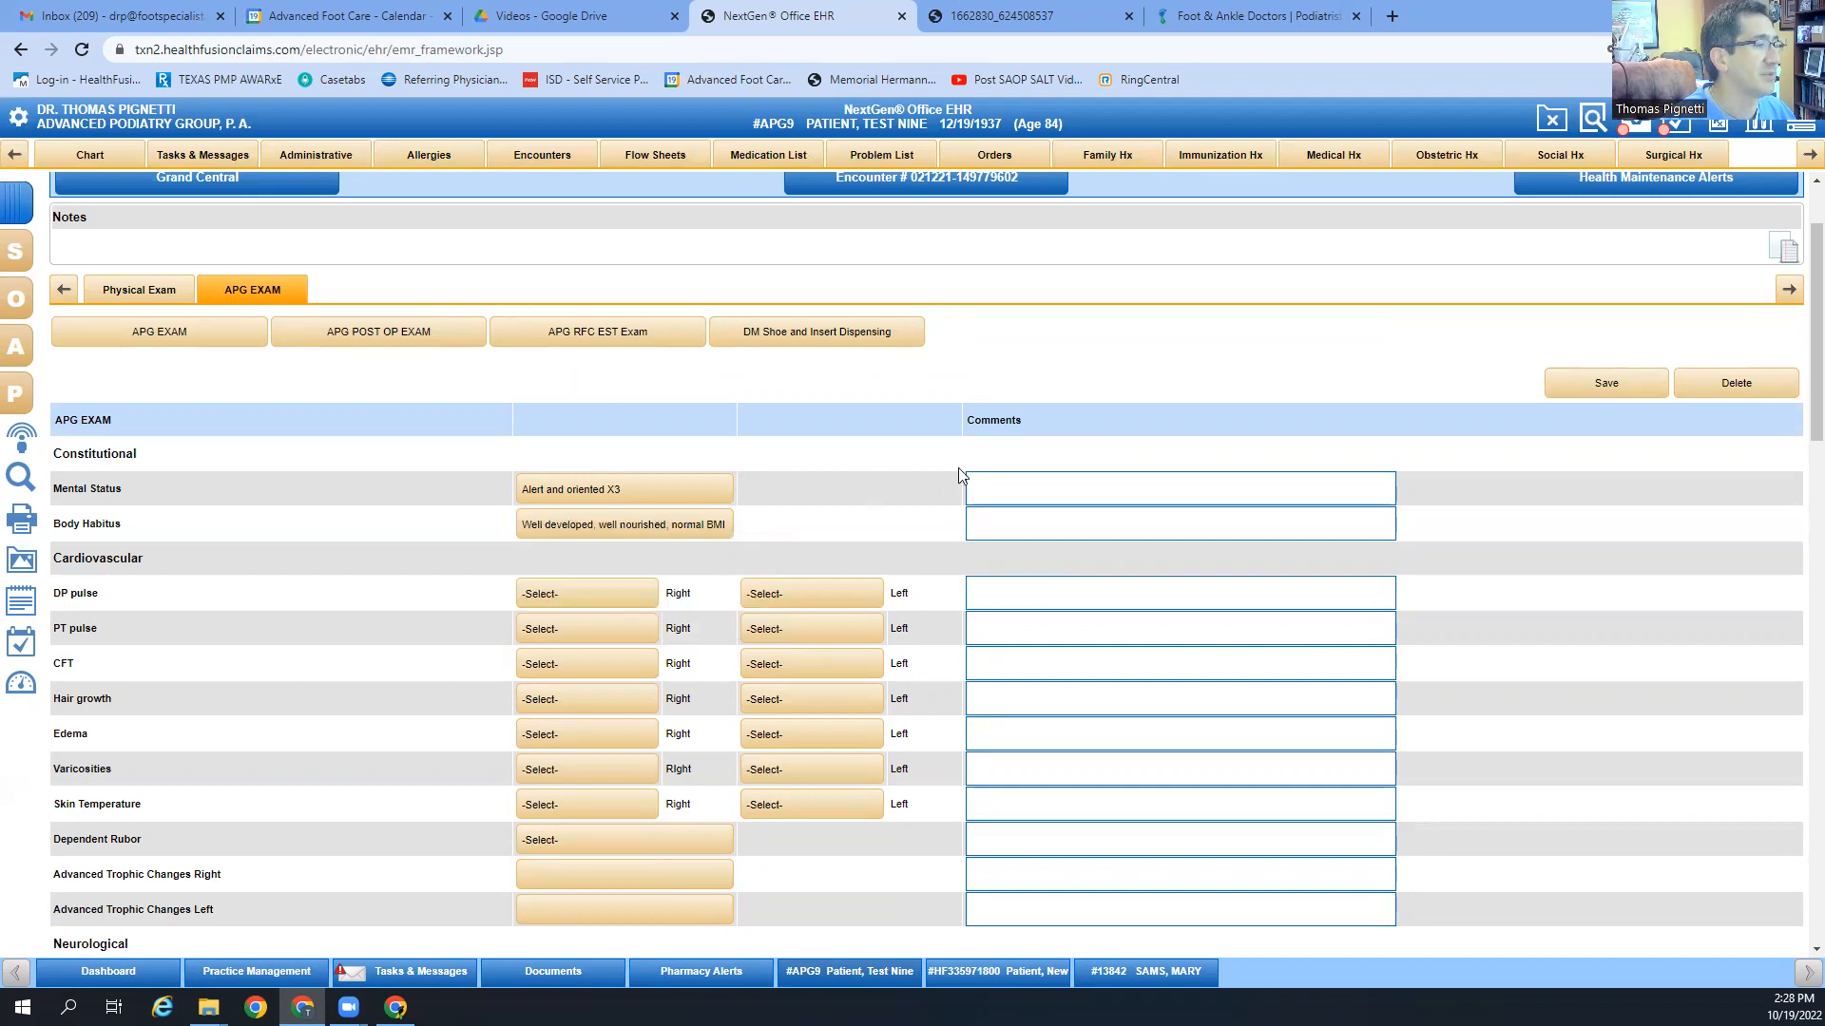
click(725, 525)
click(667, 595)
click(670, 522)
click(638, 581)
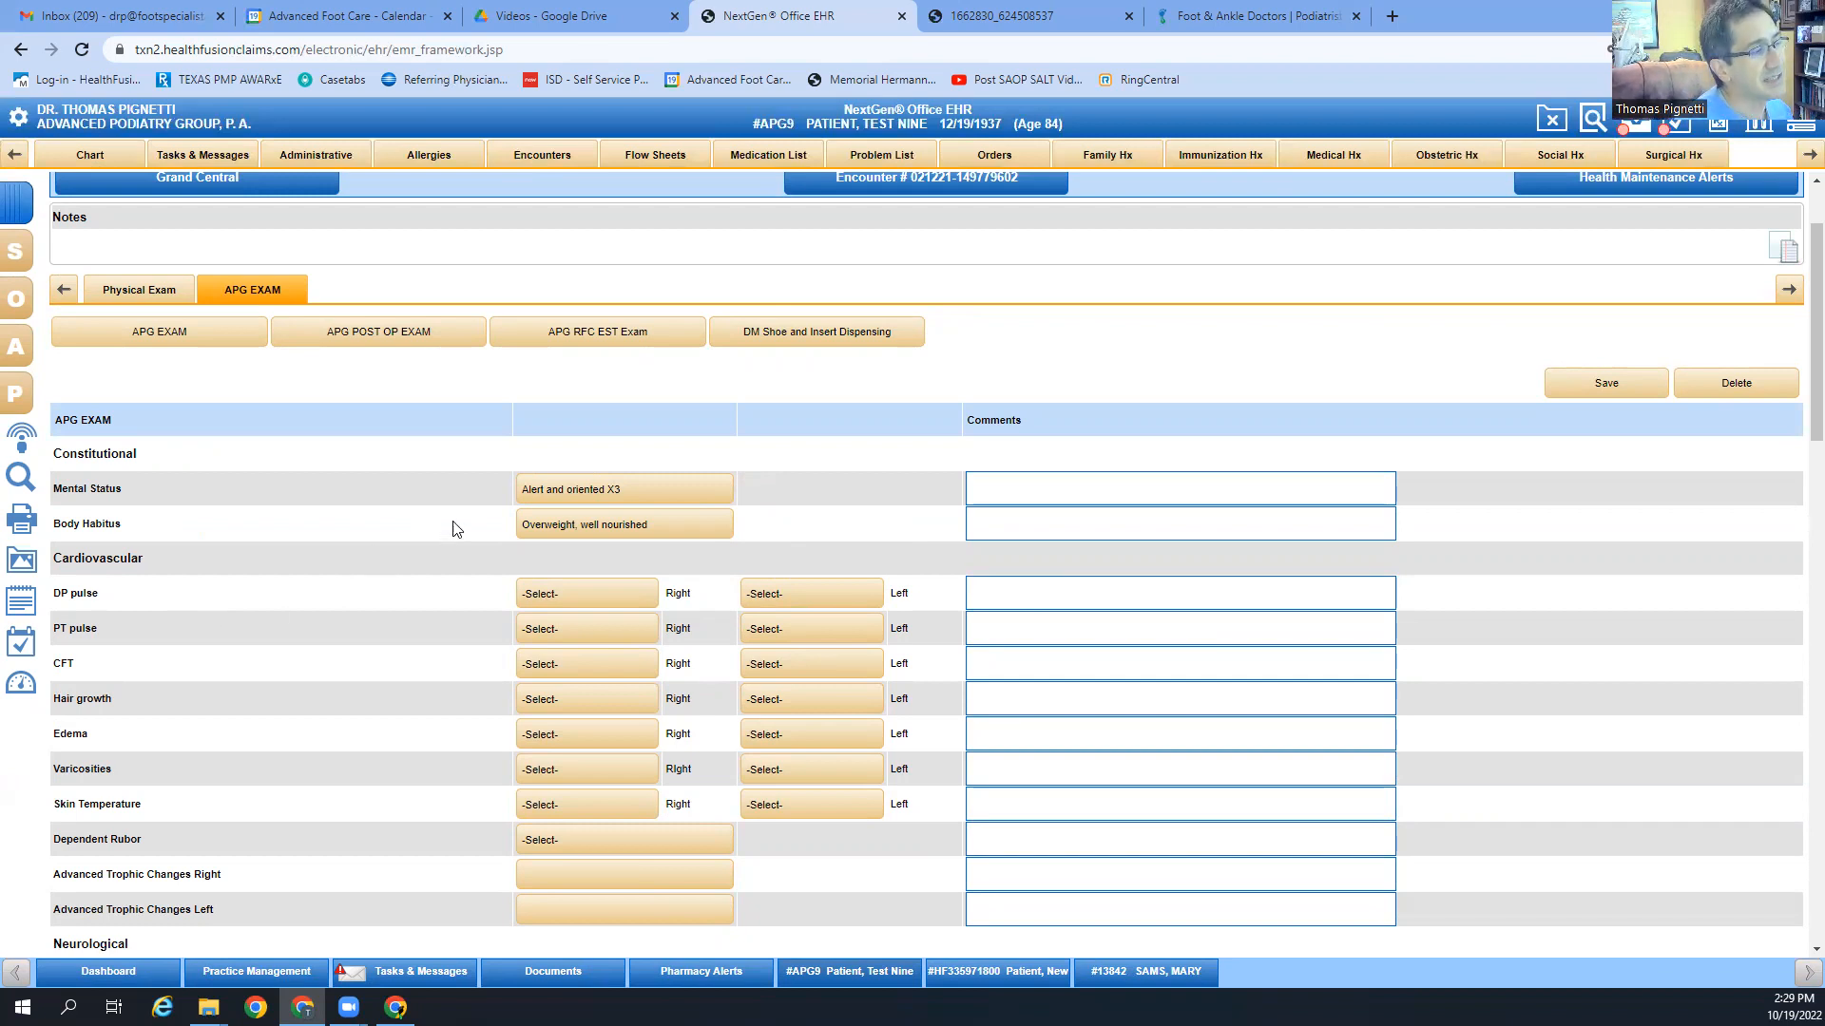
Step: Set the DP pulse in the Cardiovascular section to 2/4 for both the right and left foot
click(594, 608)
click(582, 664)
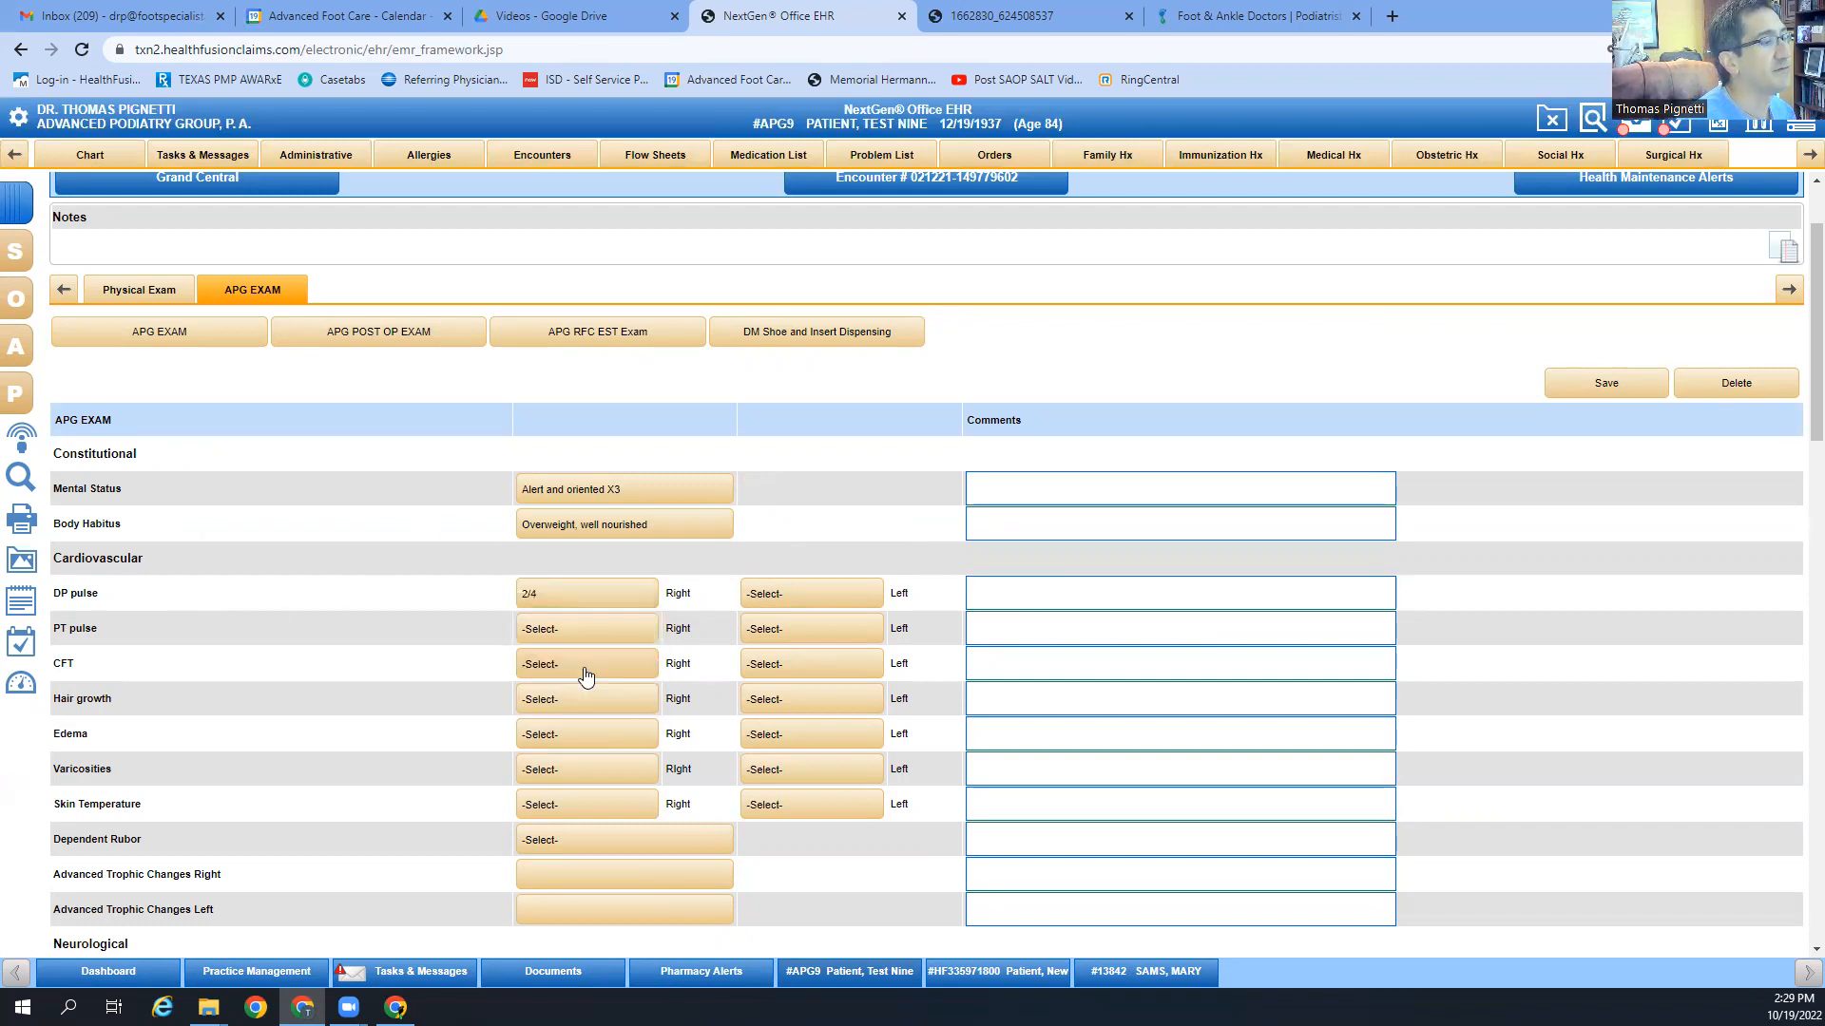
click(817, 596)
click(798, 665)
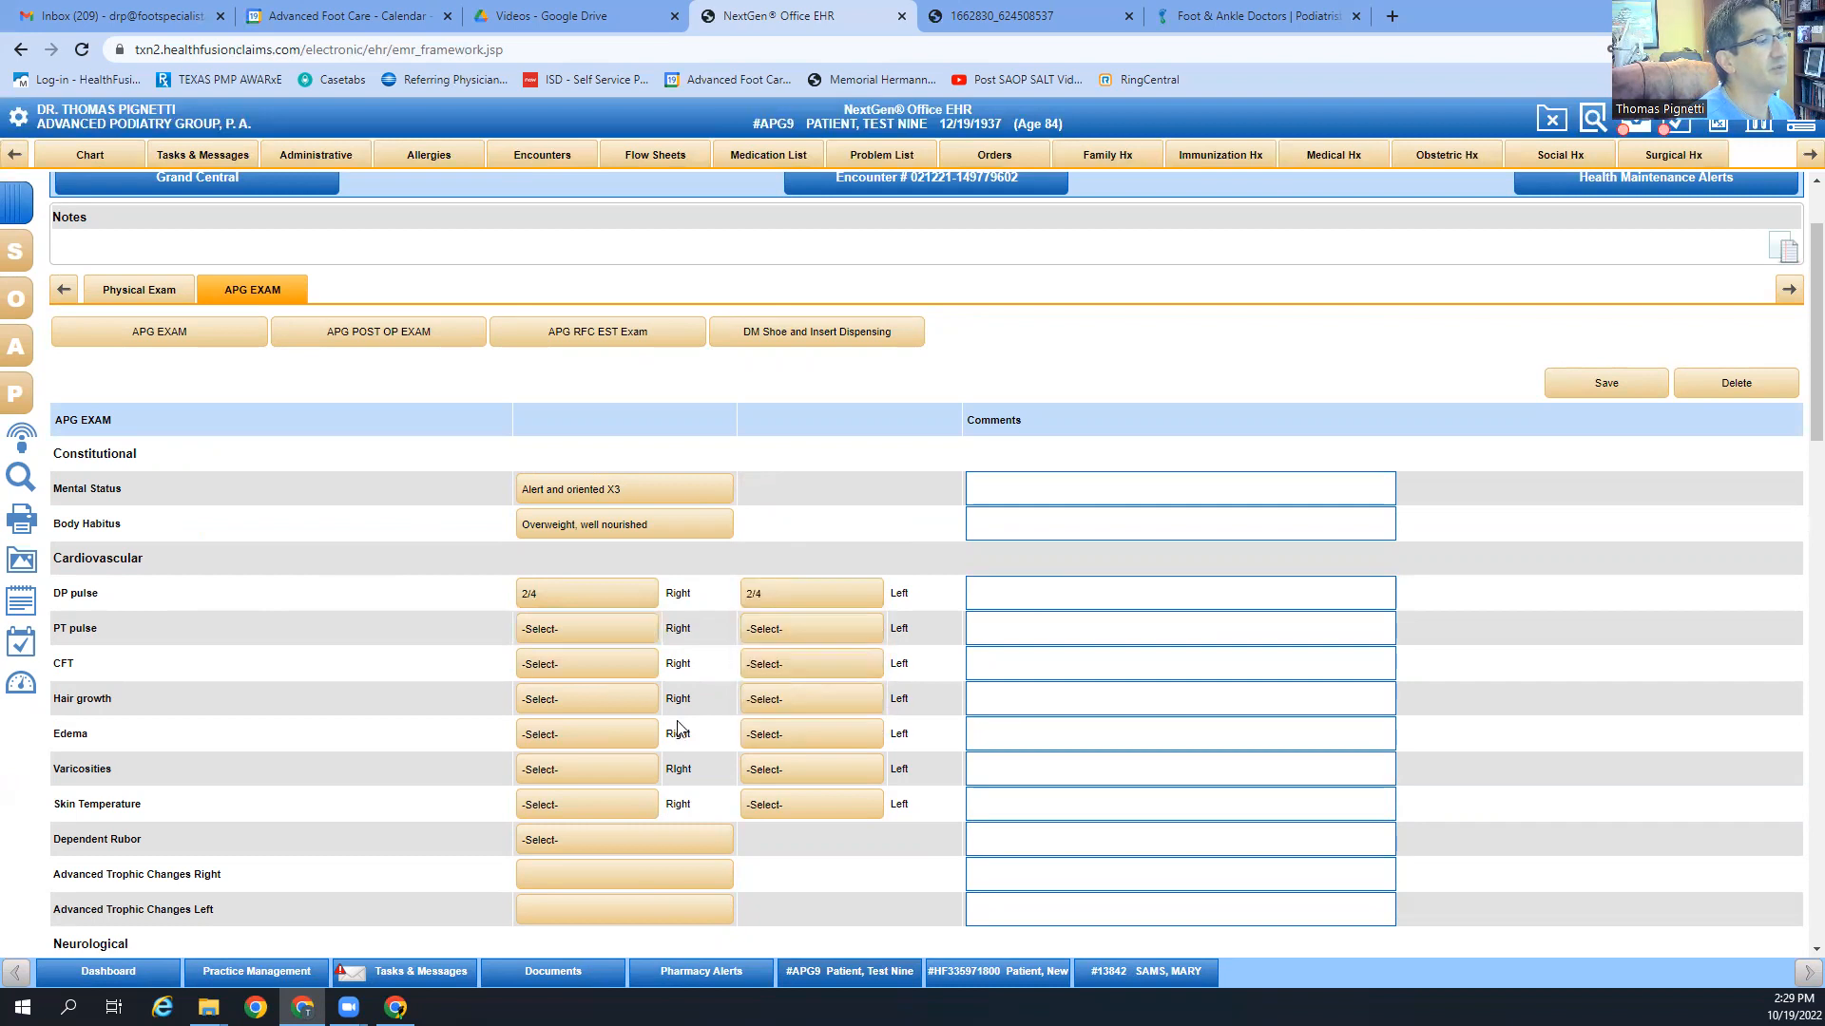
click(529, 591)
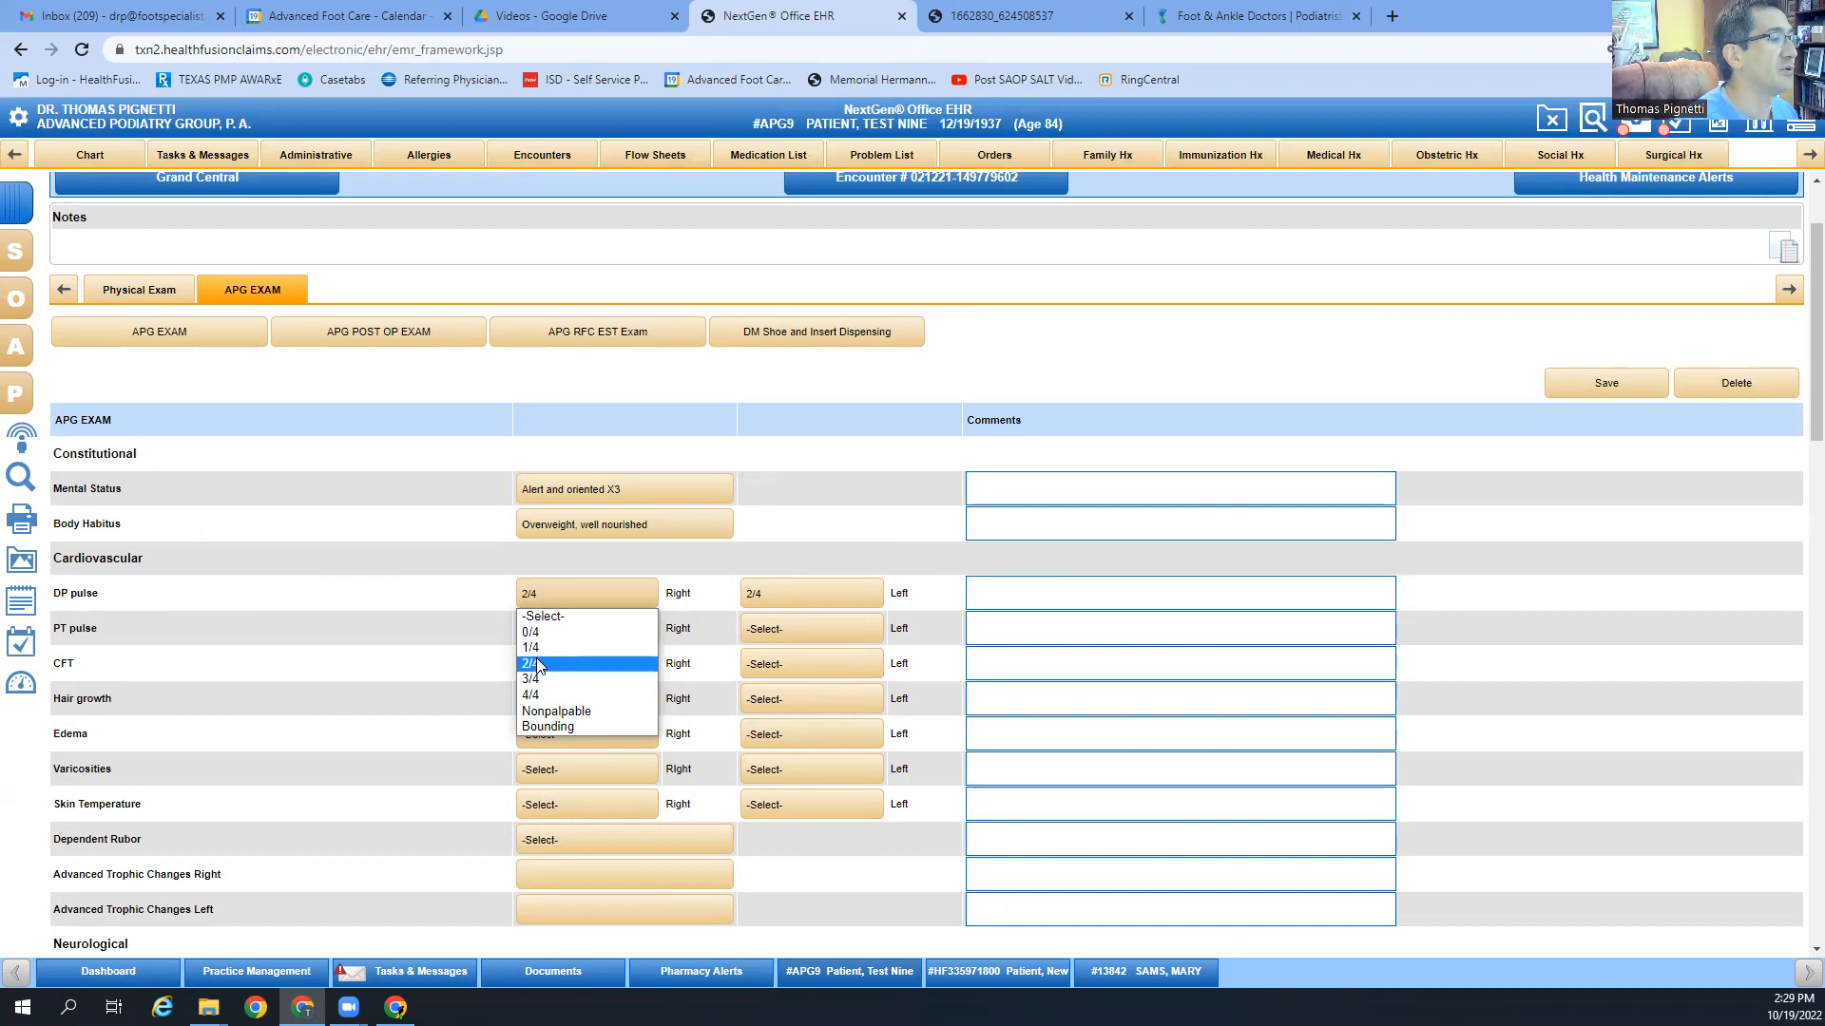
click(555, 601)
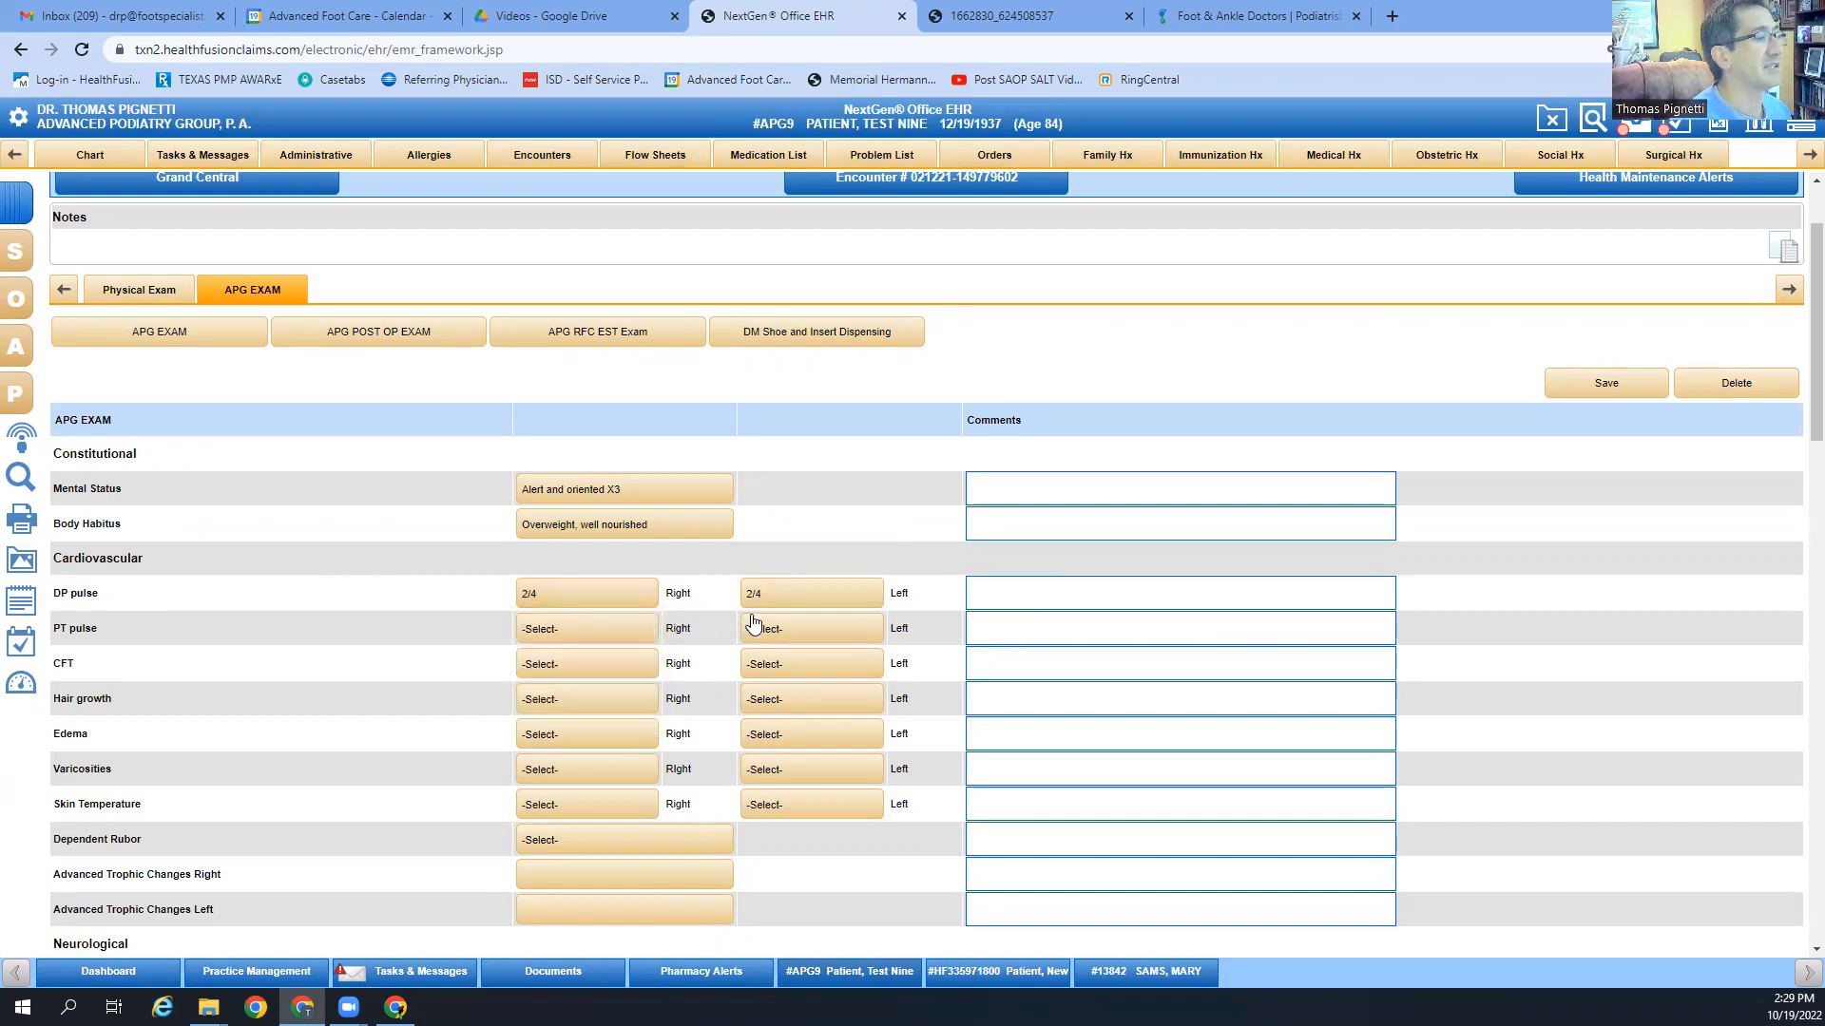
Step: Set the PT pulse in the Cardiovascular section to 2/4 for the right foot and 1/4 for the left foot
click(568, 631)
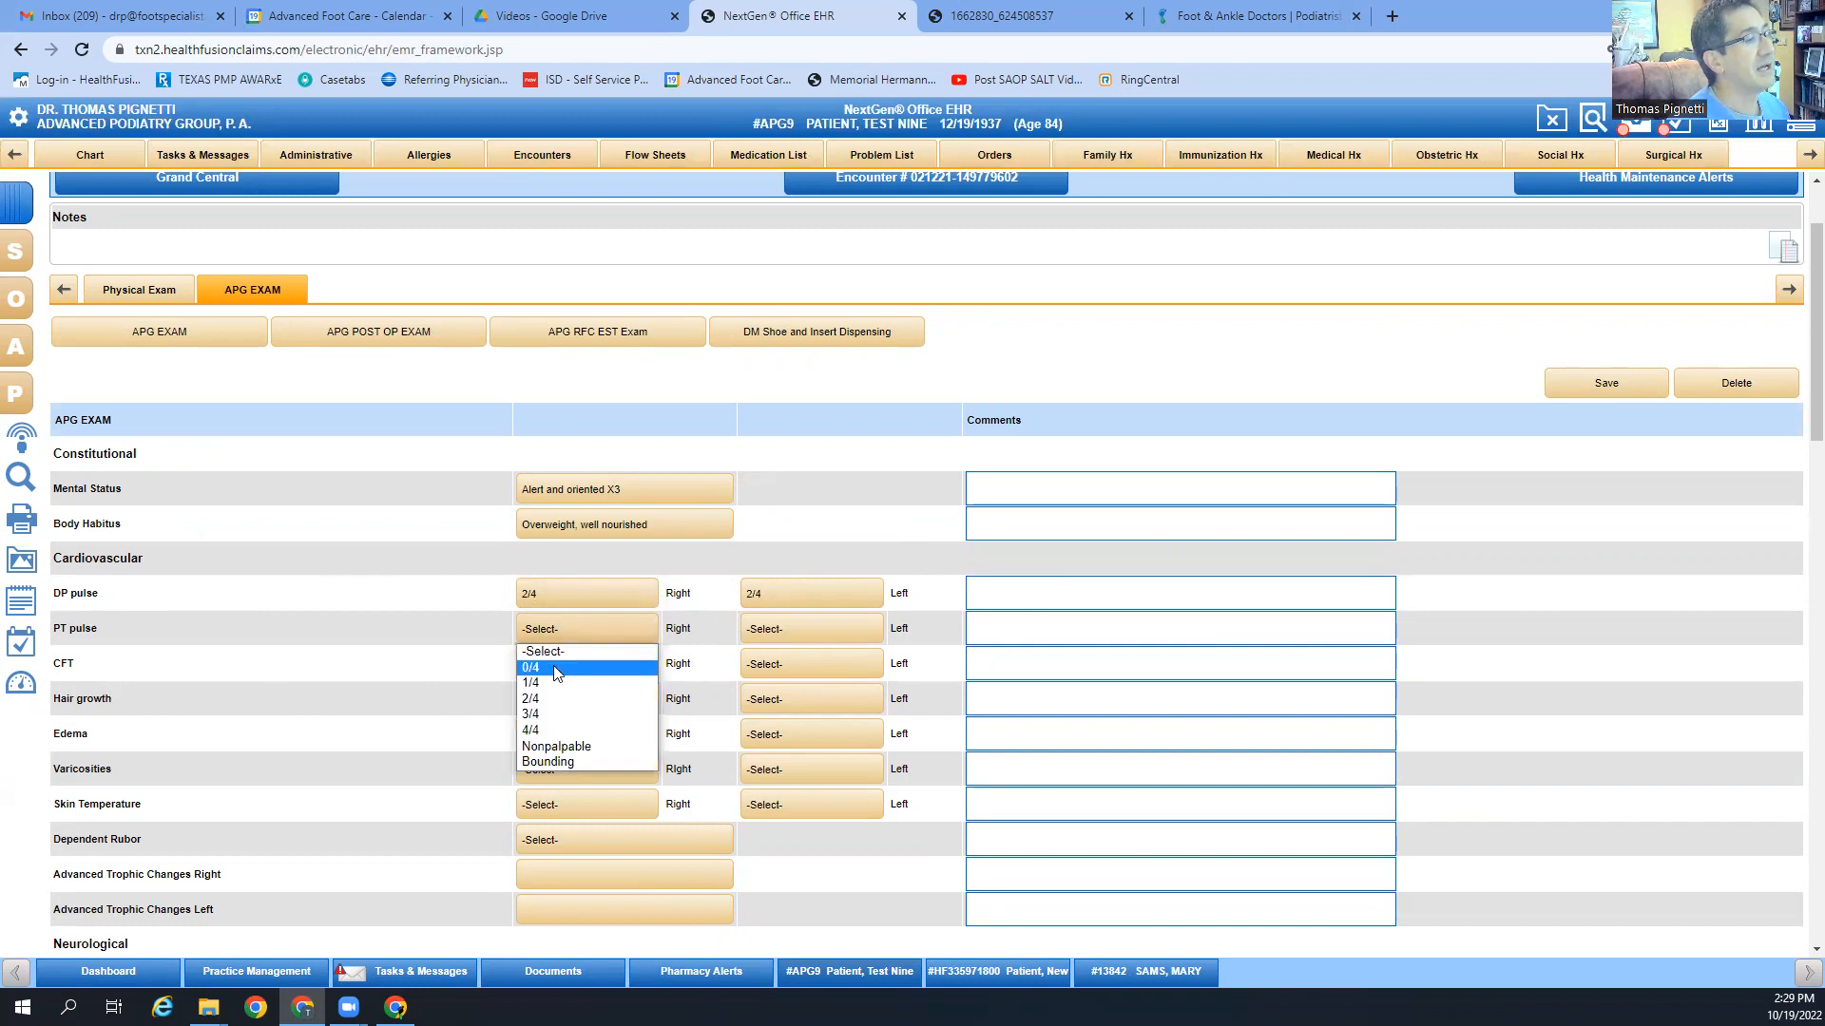
click(554, 699)
click(760, 631)
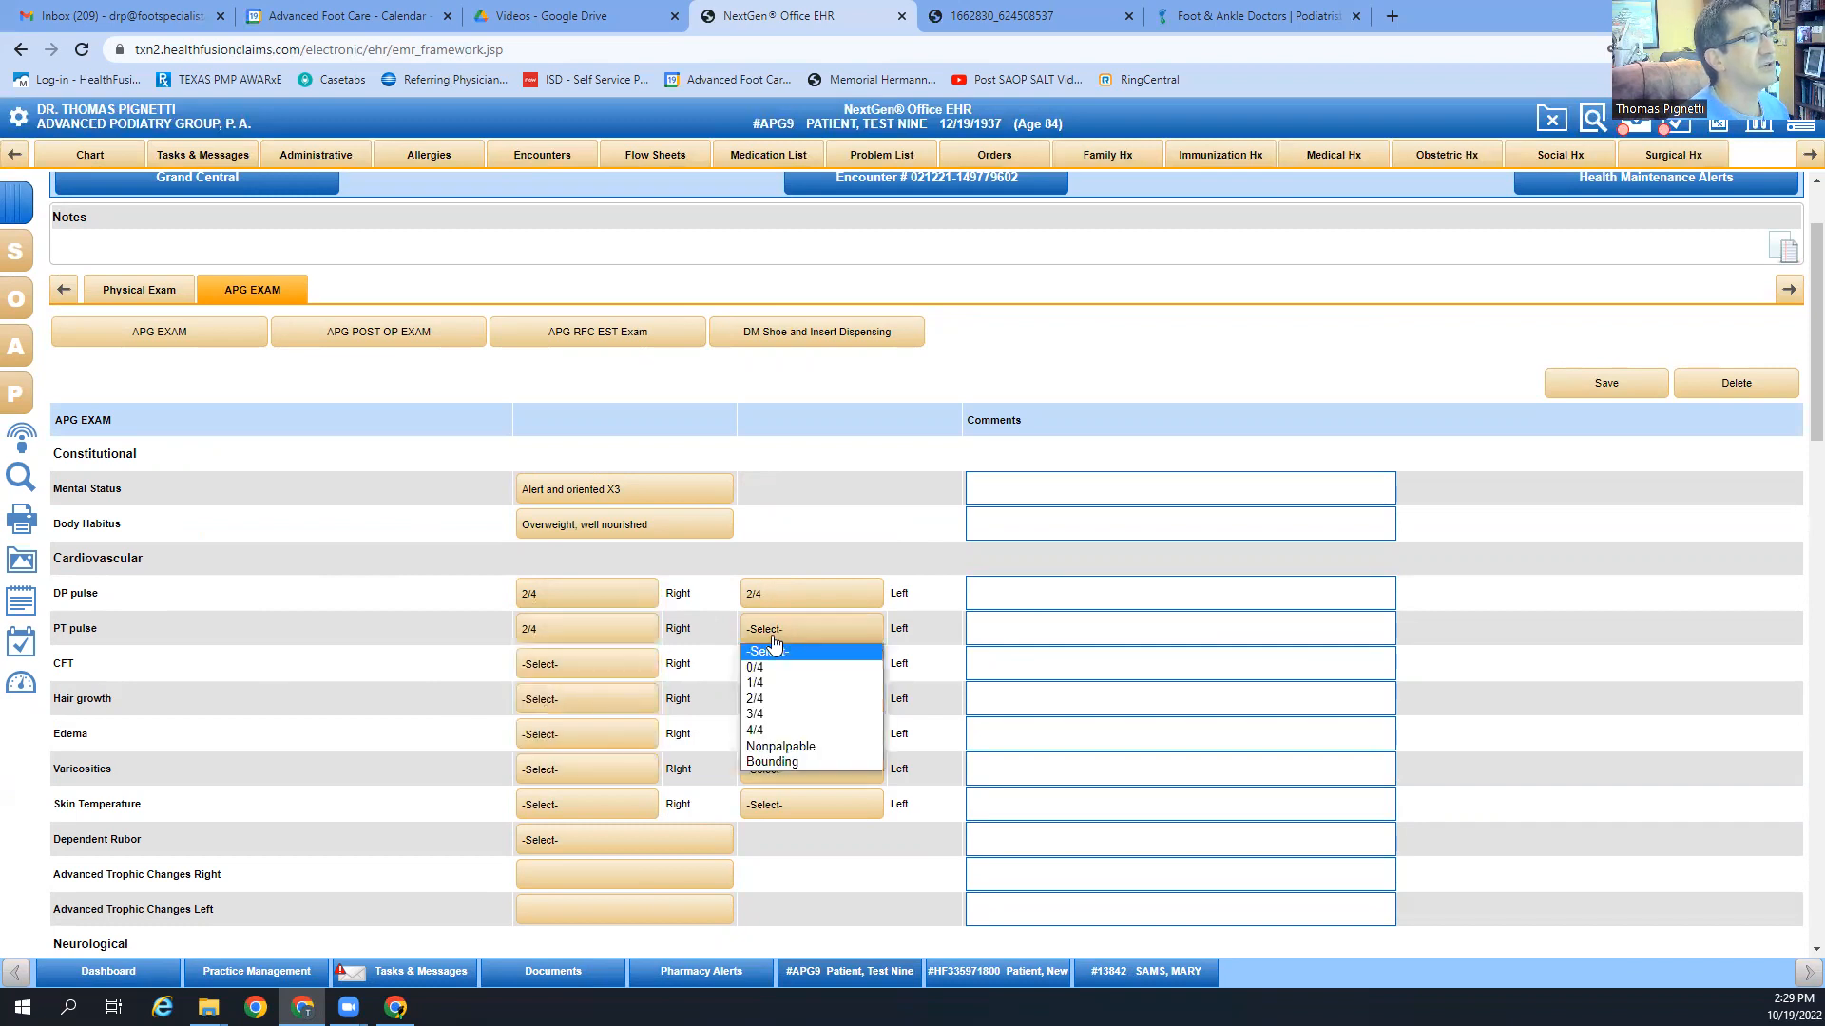
click(764, 684)
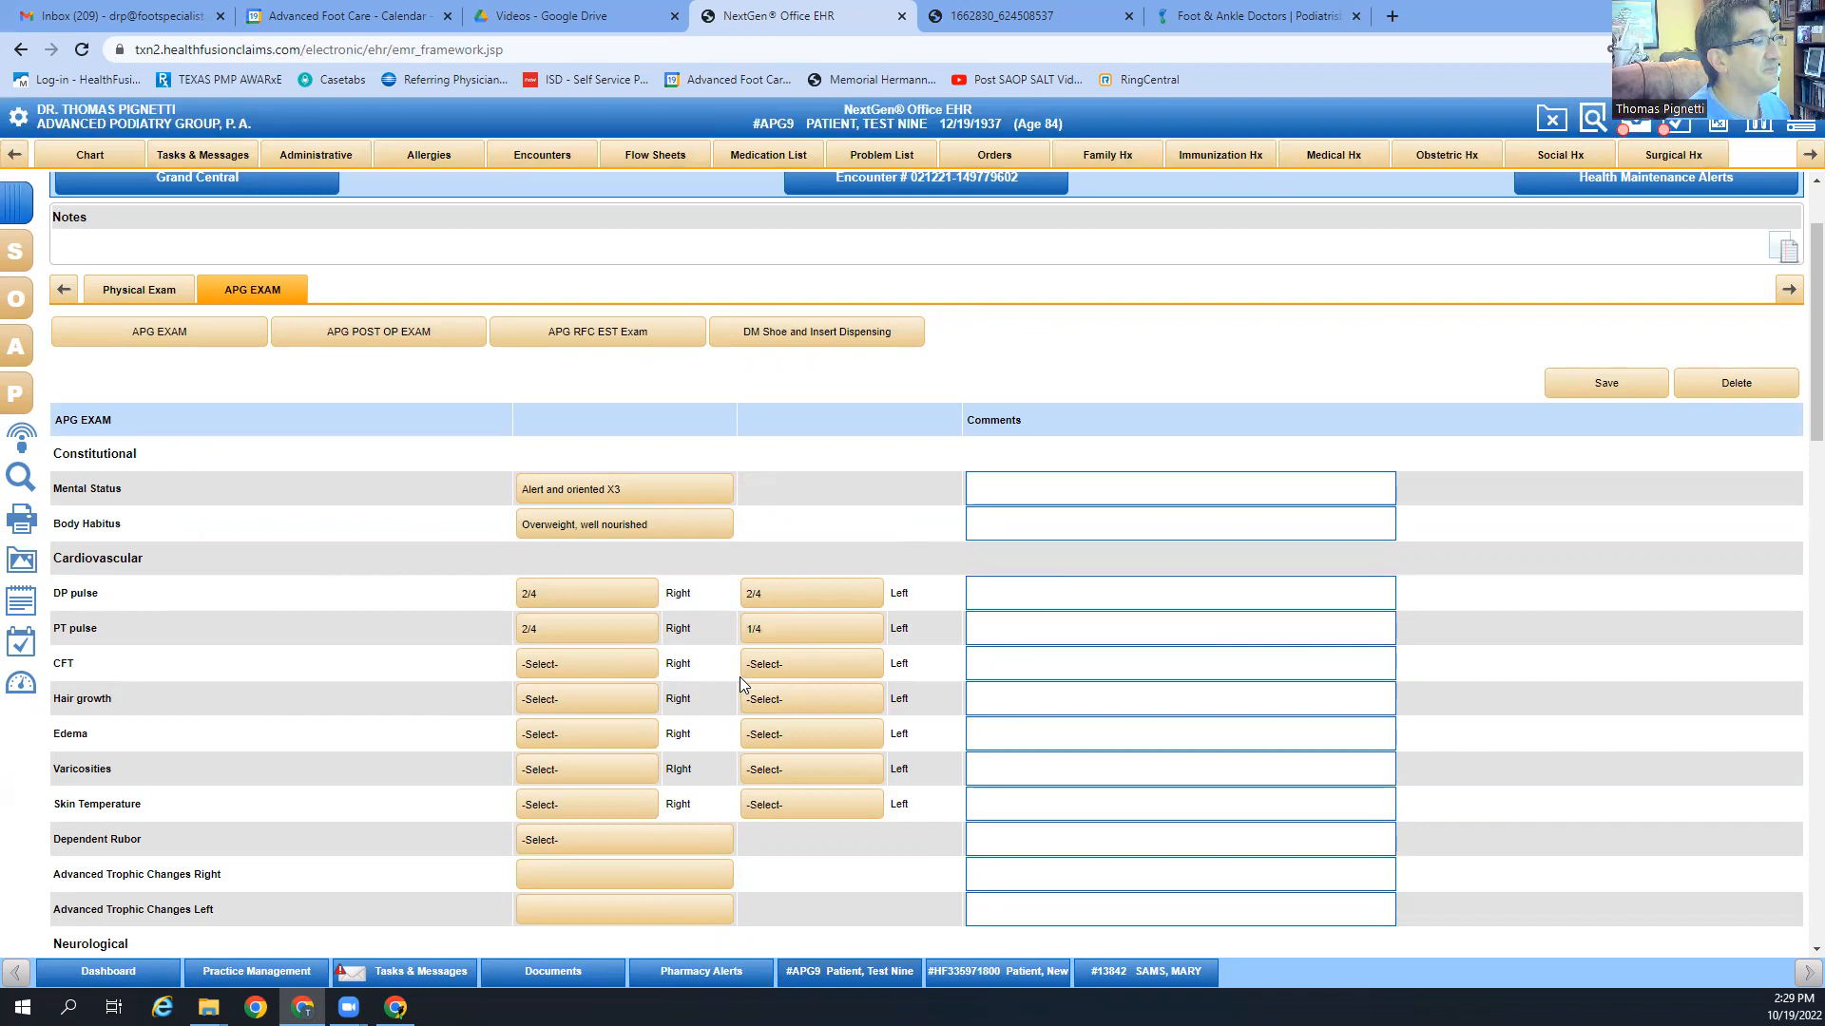
Step: Set the CFT in the Cardiovascular section to 1 second for both the right and left foot
click(561, 669)
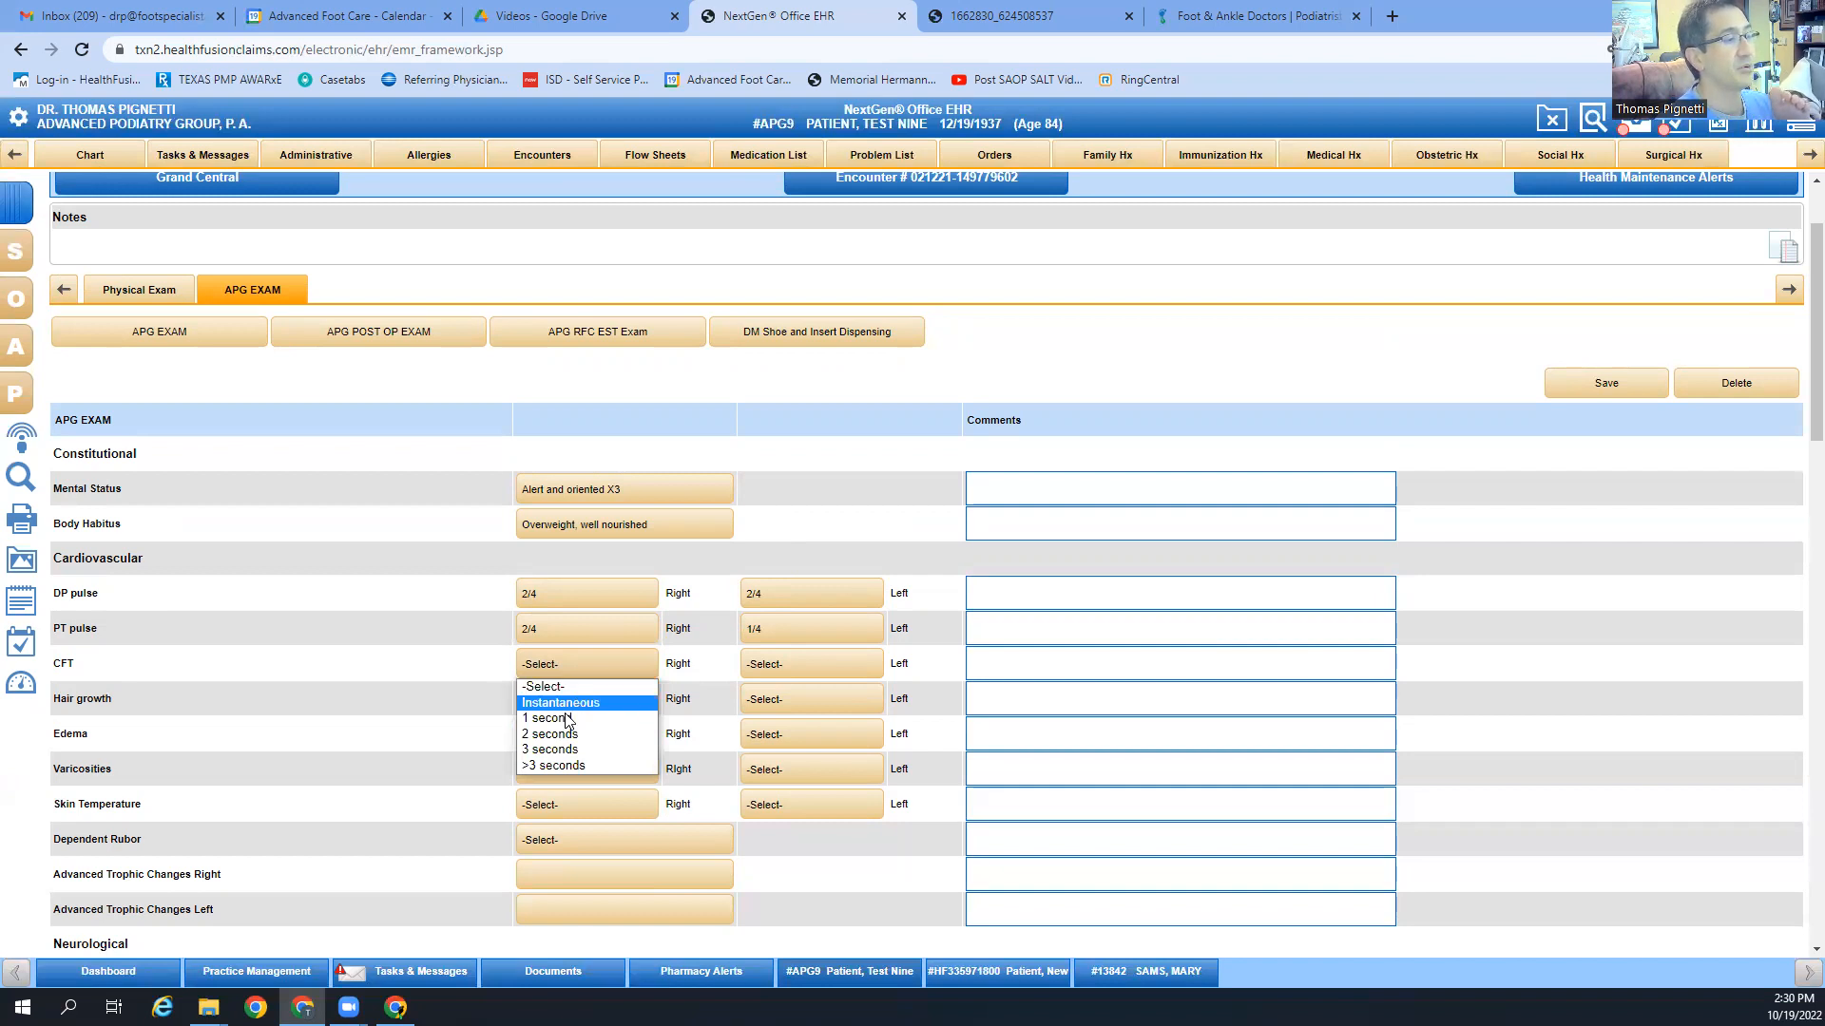
click(565, 719)
click(787, 664)
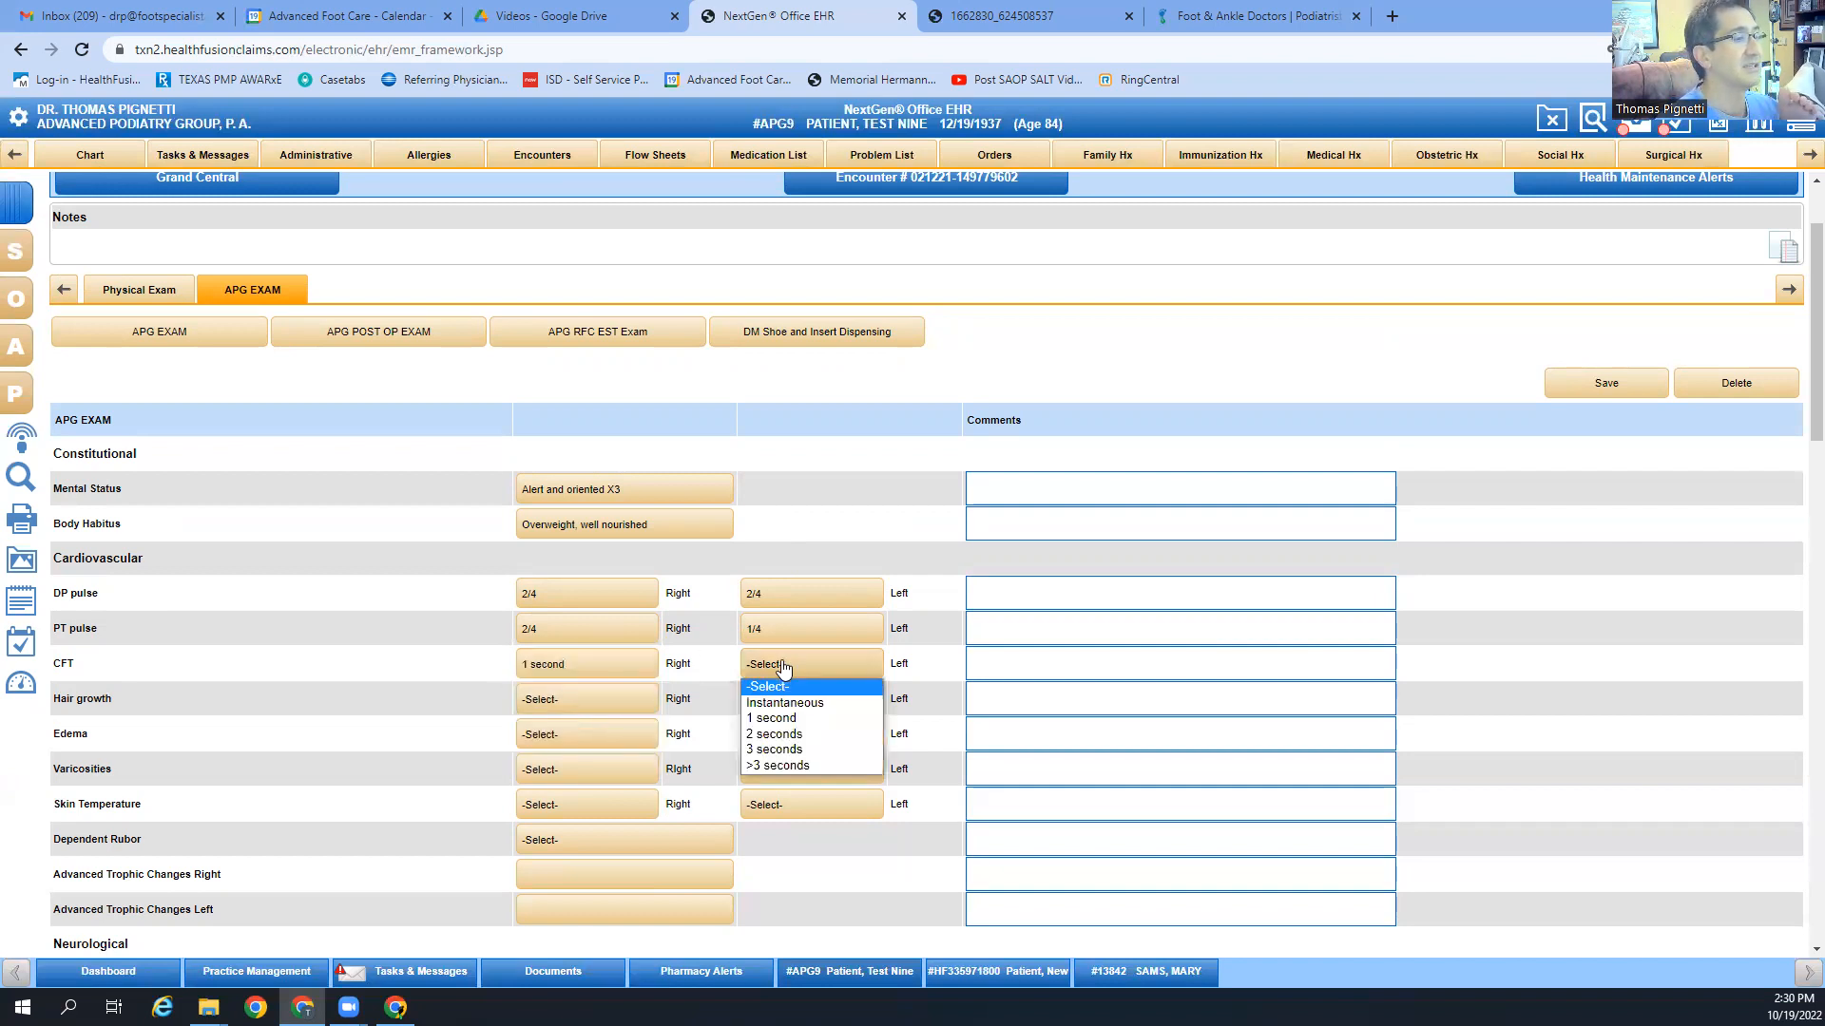
click(794, 720)
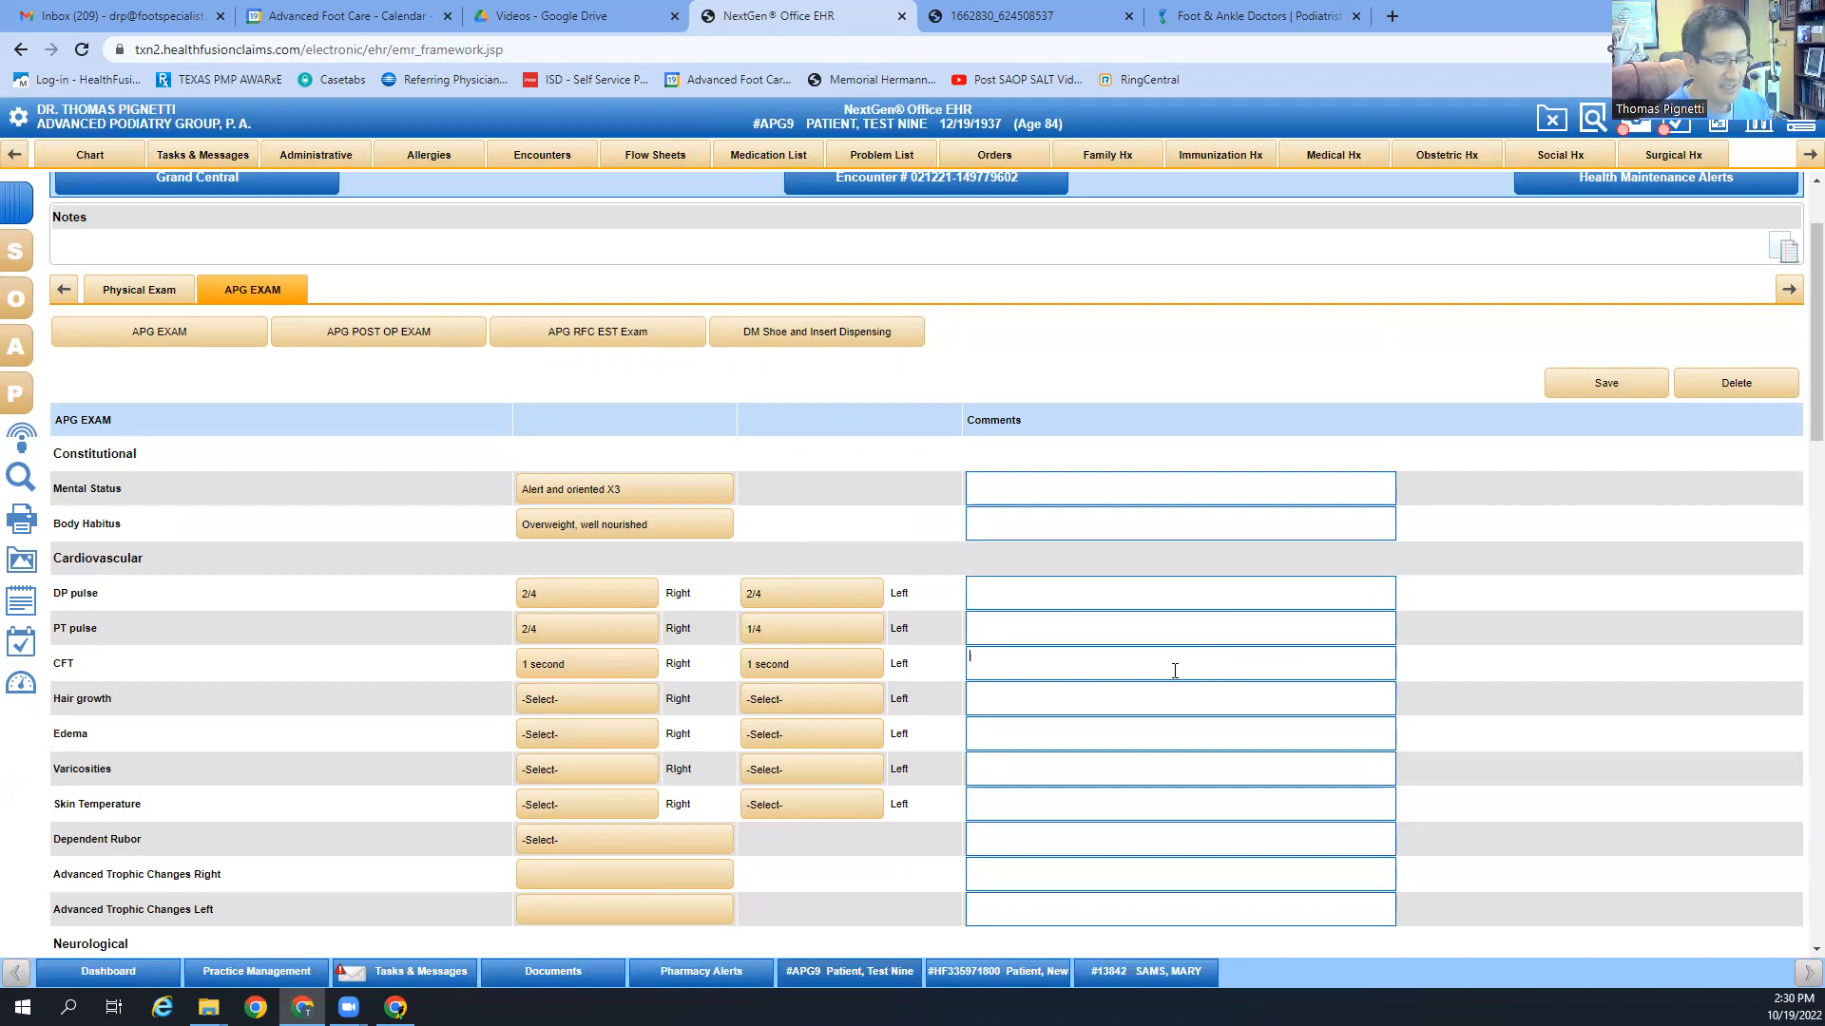
Step: Enter the comment "RT 3rd toe: >3 seconds" for the CFT finding
text(ER)
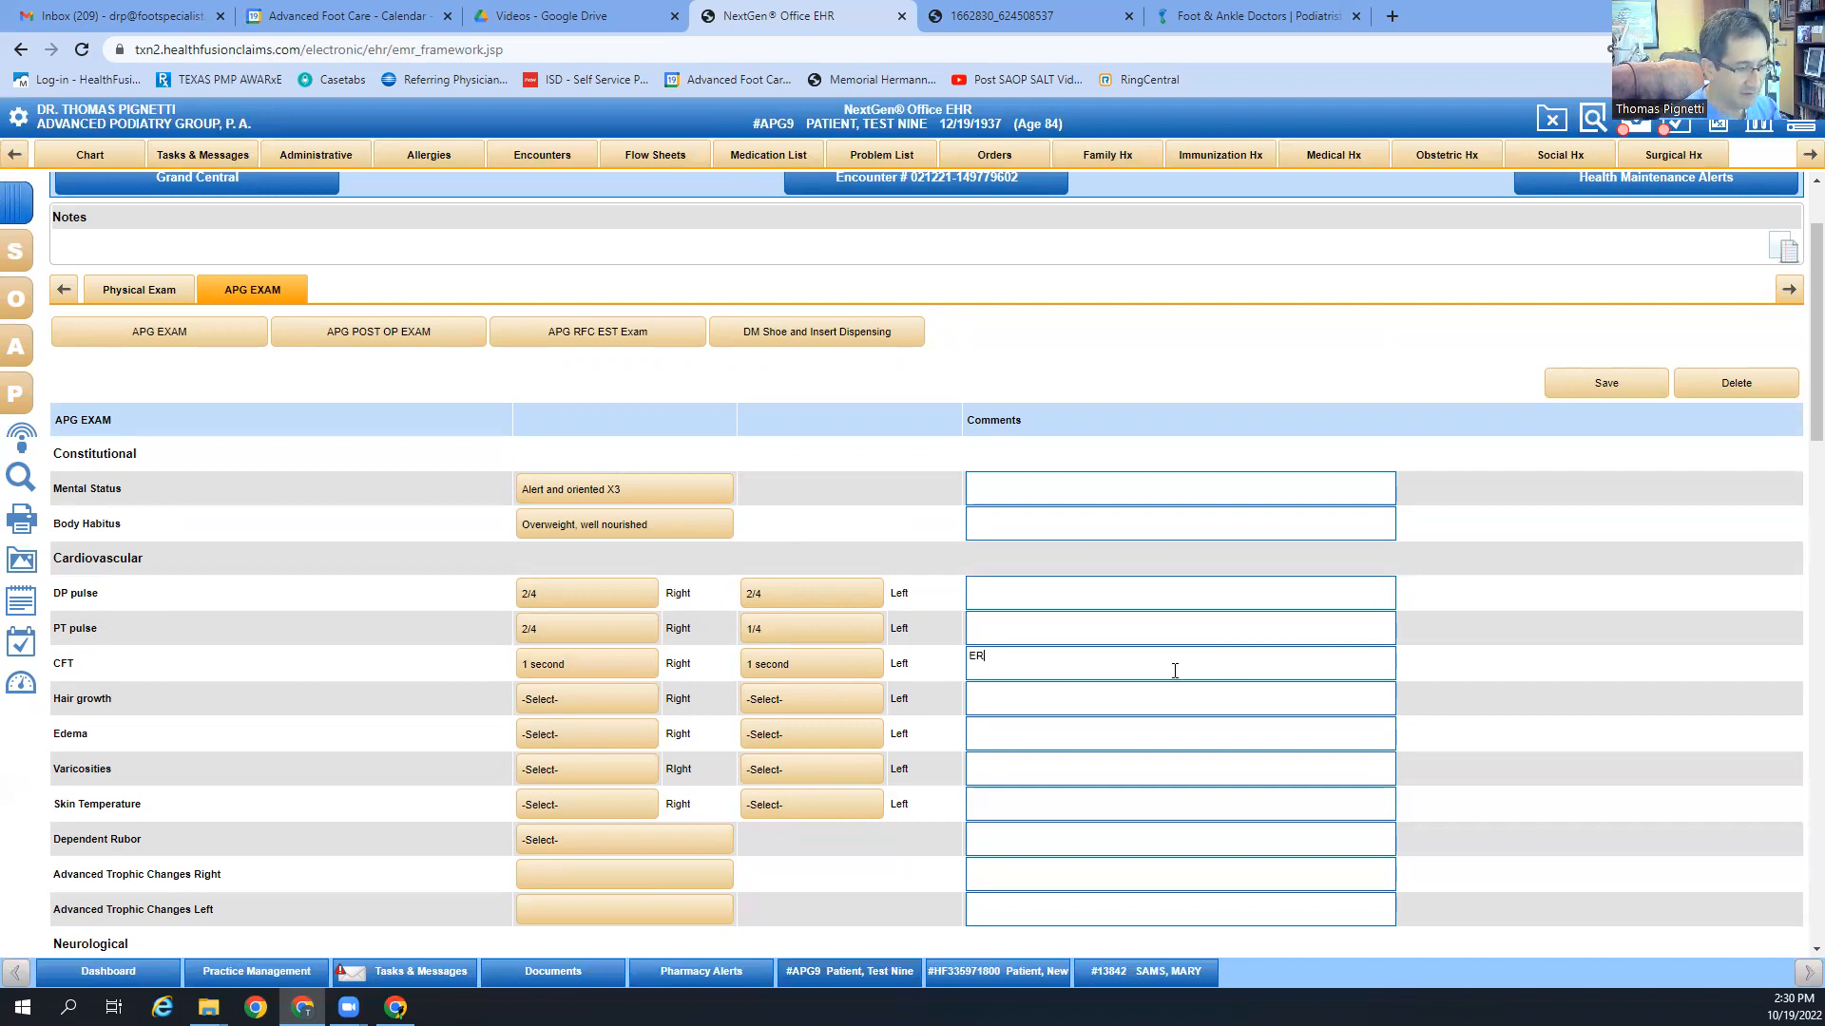
key(BackSpace)
text(RT )
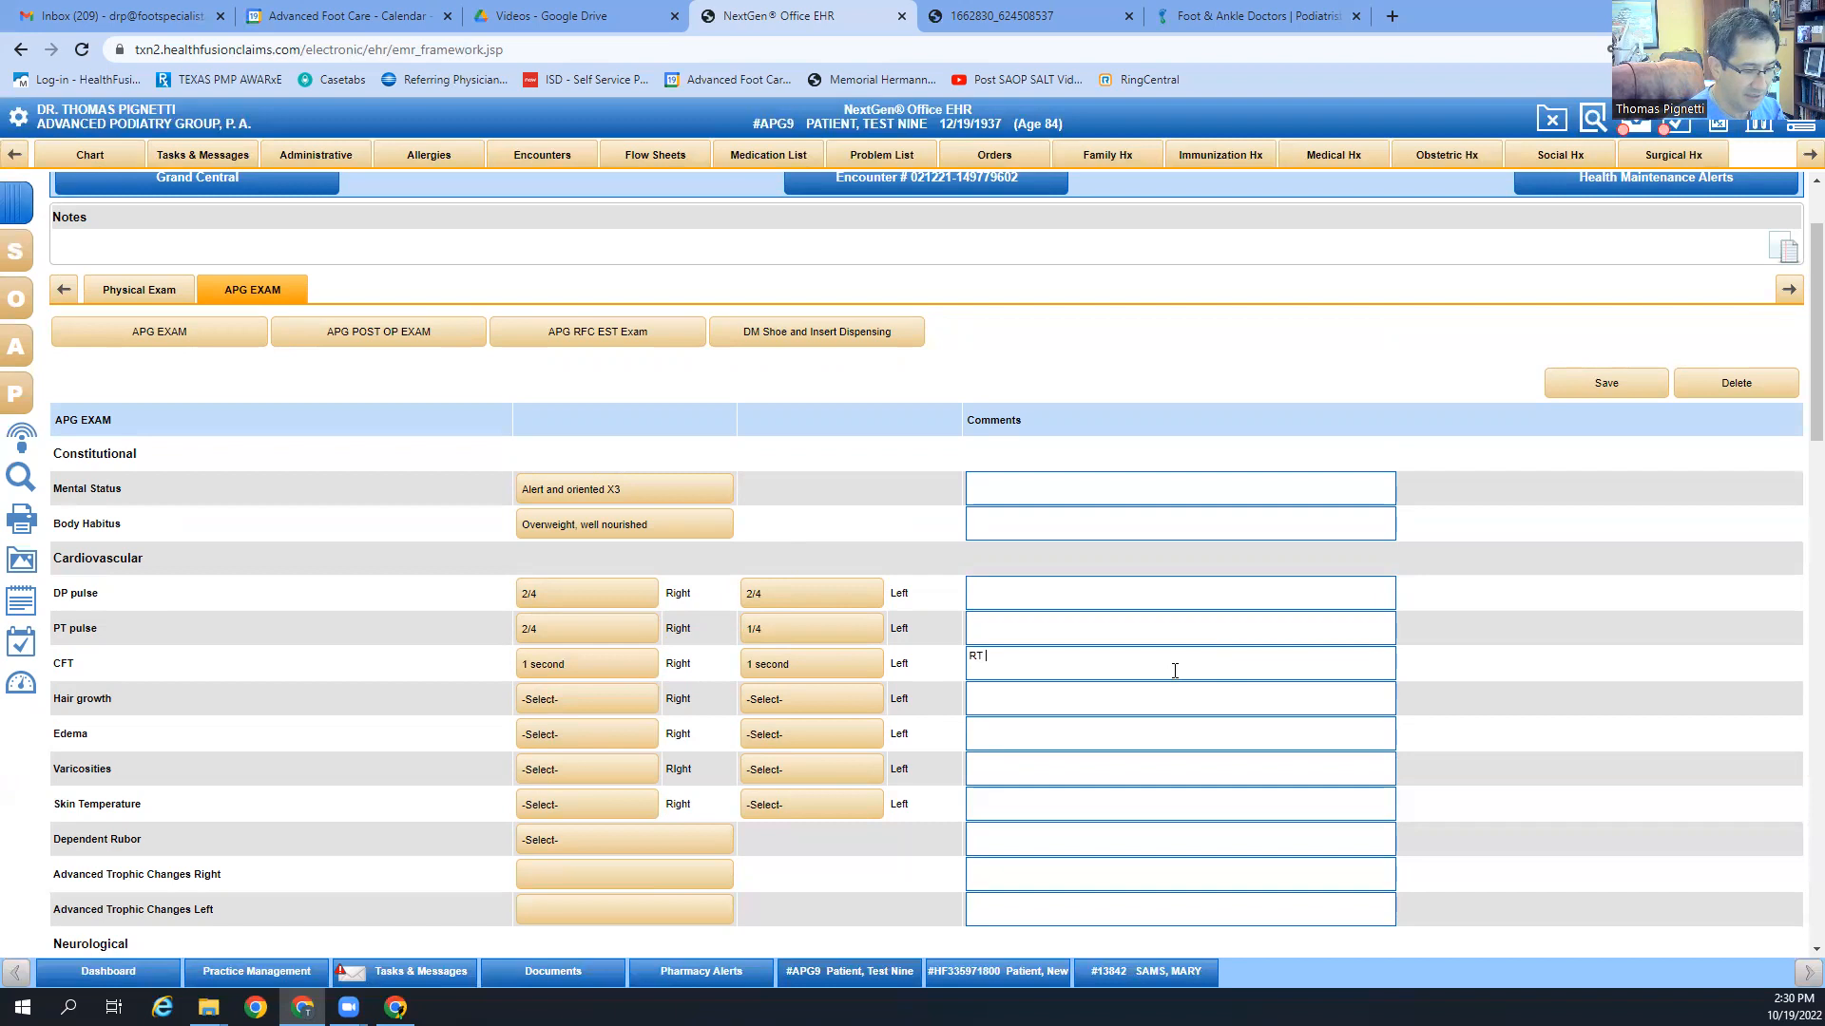
text(3rd toe - >3 seconds)
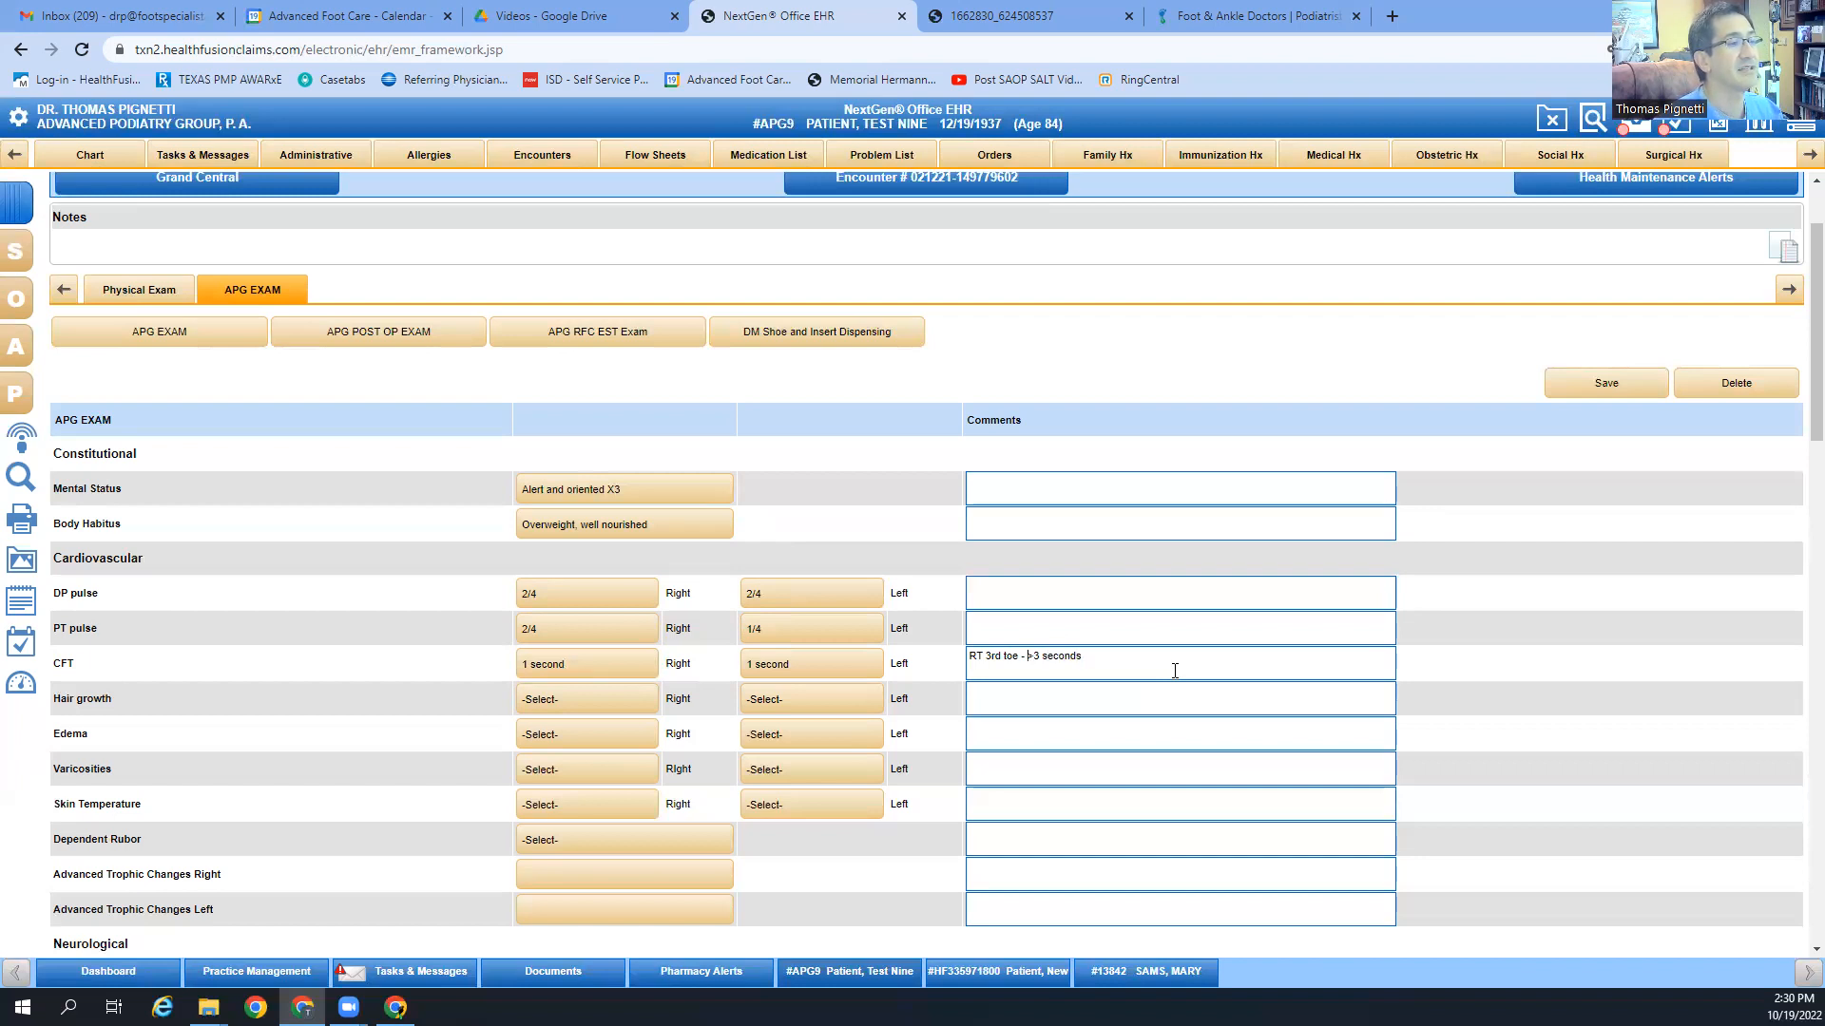
key(Delete)
text(:)
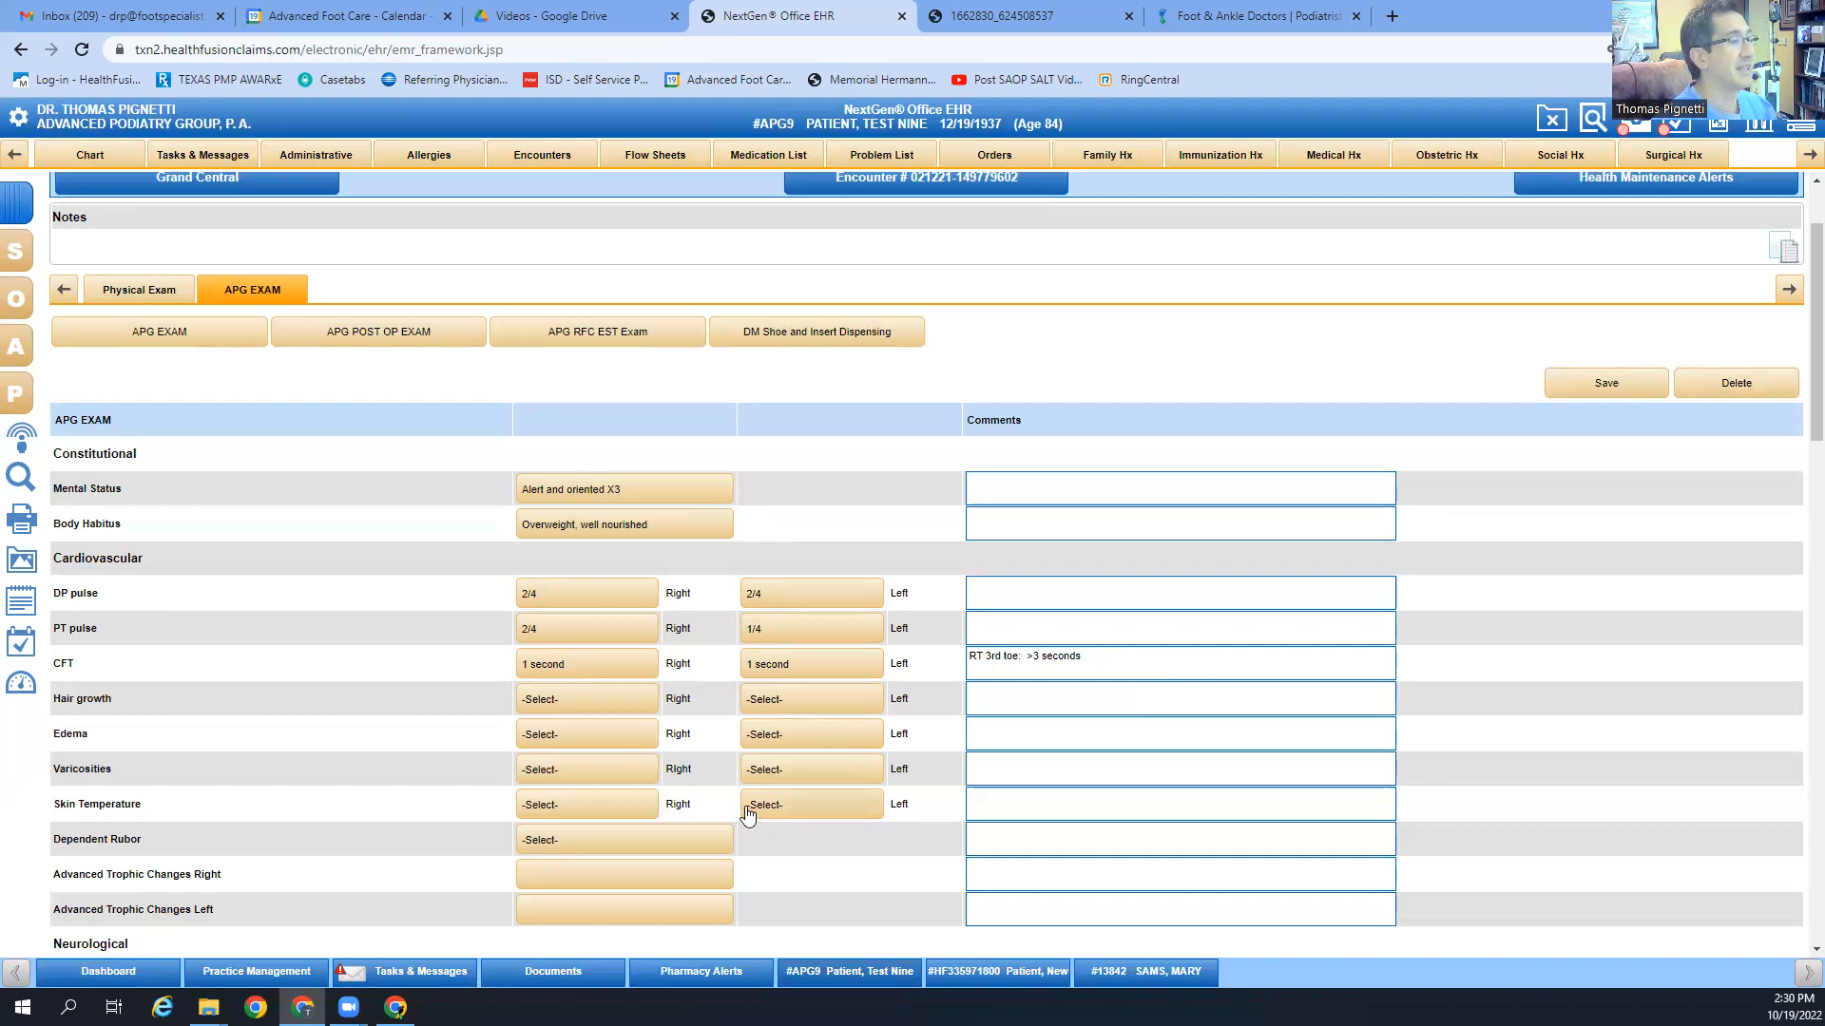
Step: Set the Hair growth in the Cardiovascular section to Present to toes for both the right and left foot
click(612, 701)
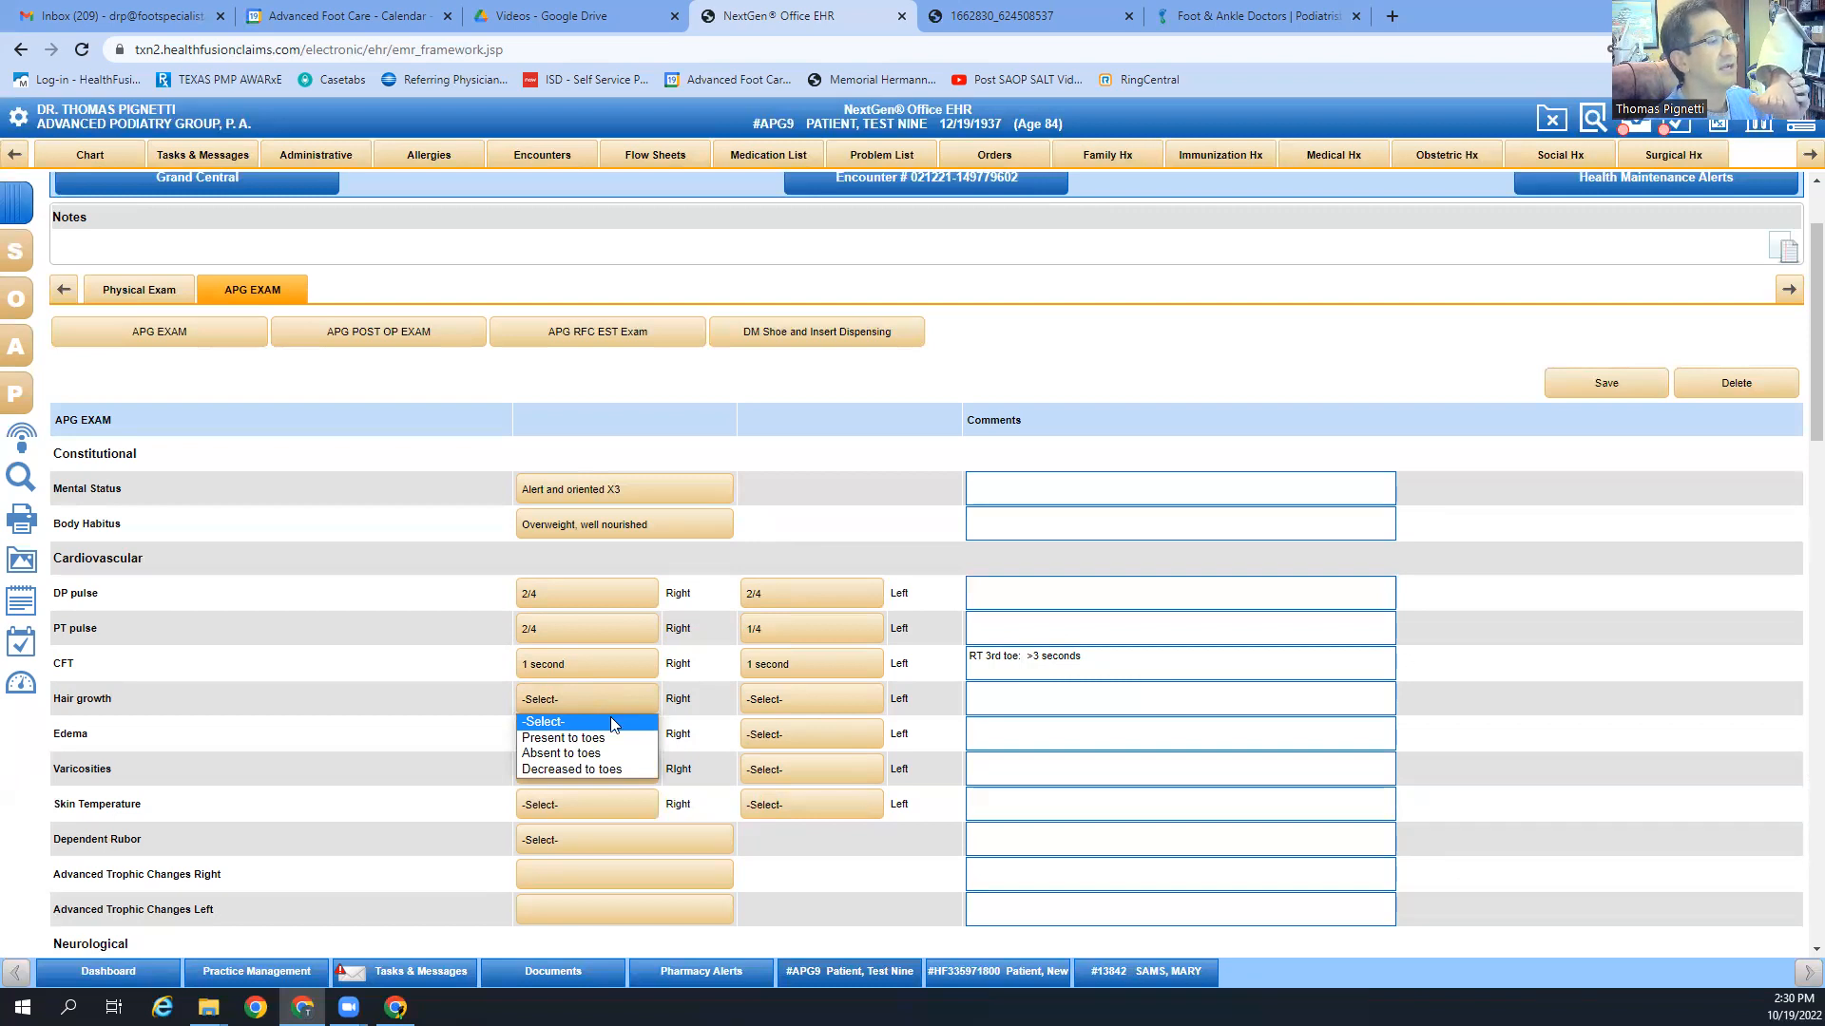
click(612, 739)
click(780, 701)
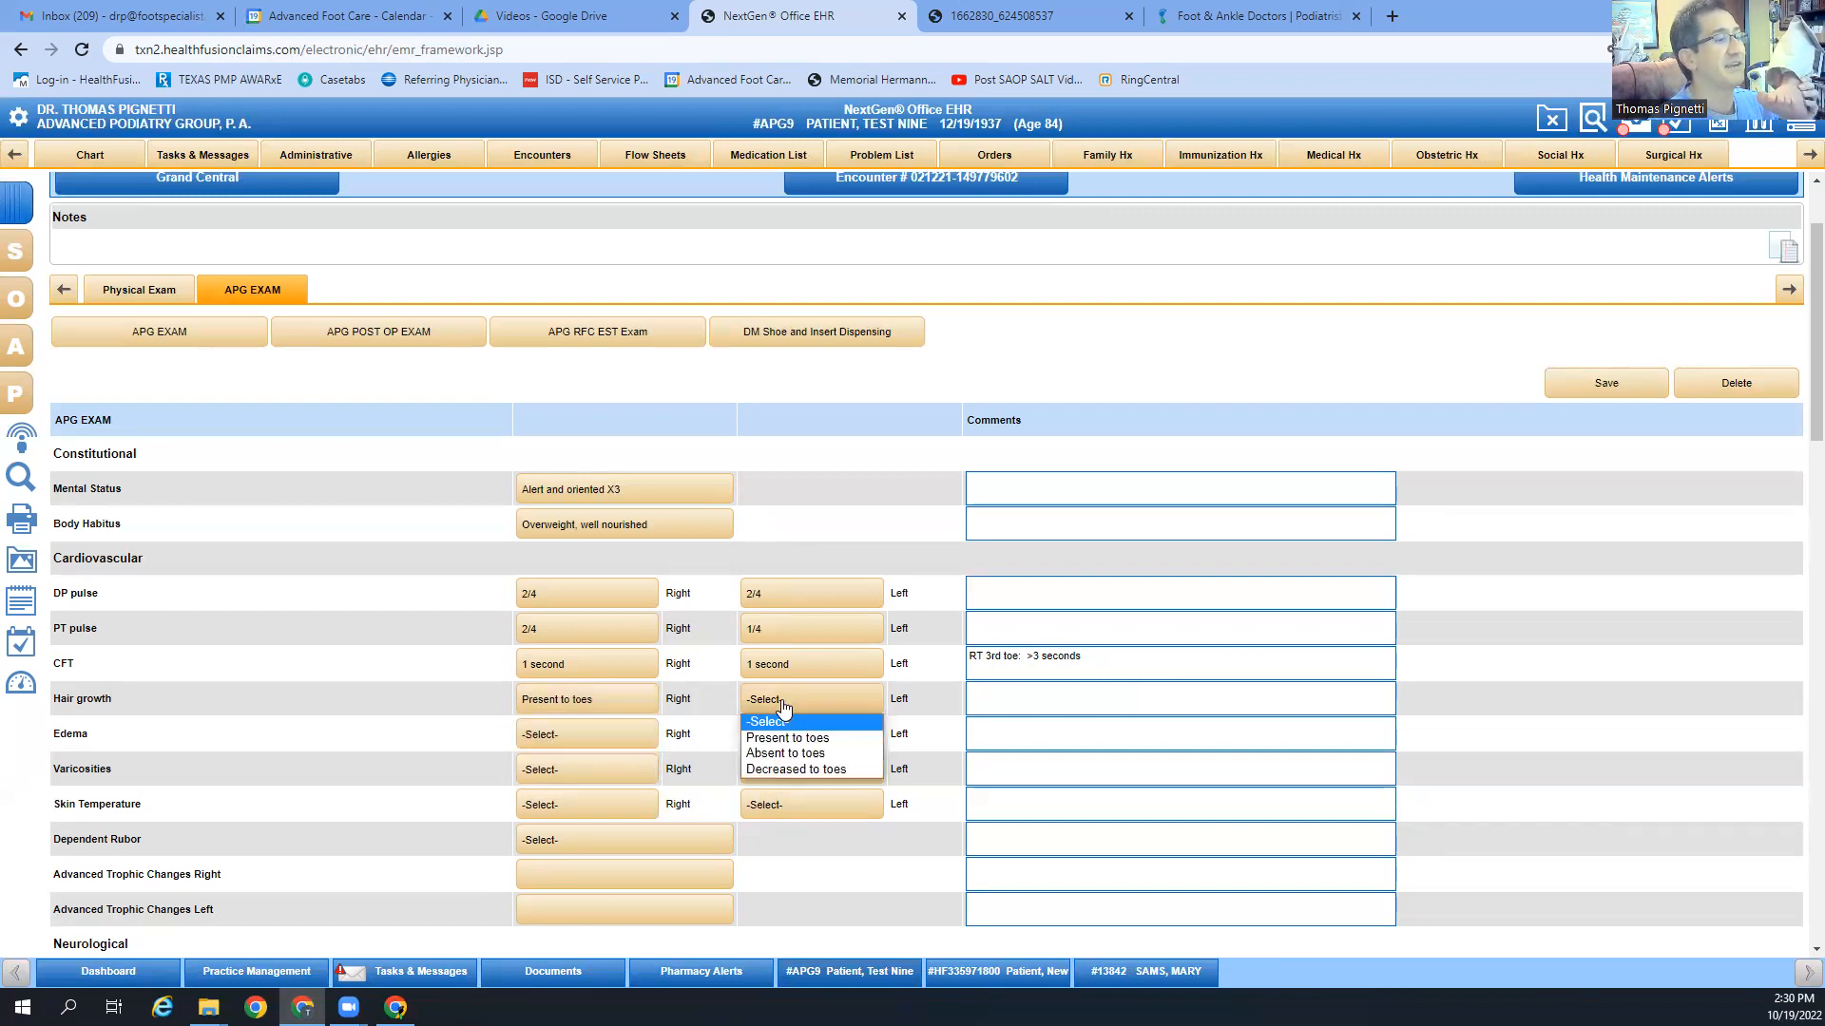
click(778, 741)
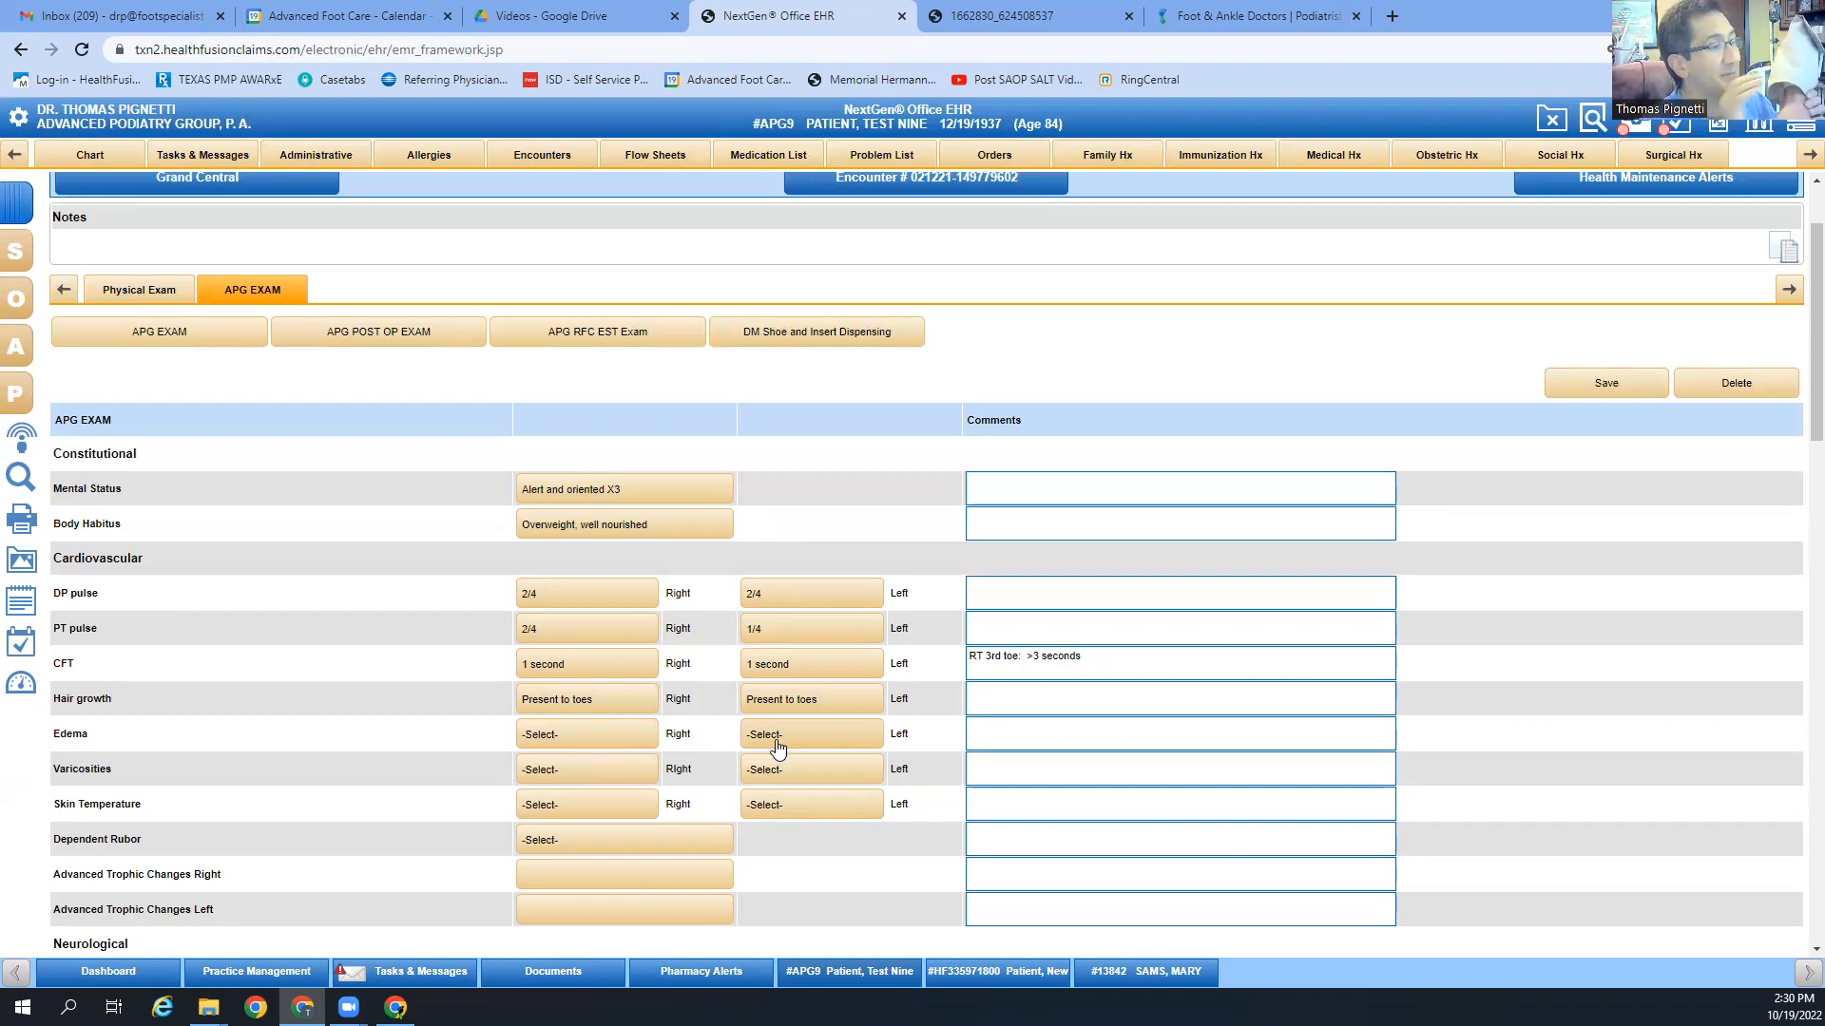
Step: Set the Edema in the Cardiovascular section to No gross lower extremity edema noted for both the right and left foot
click(644, 739)
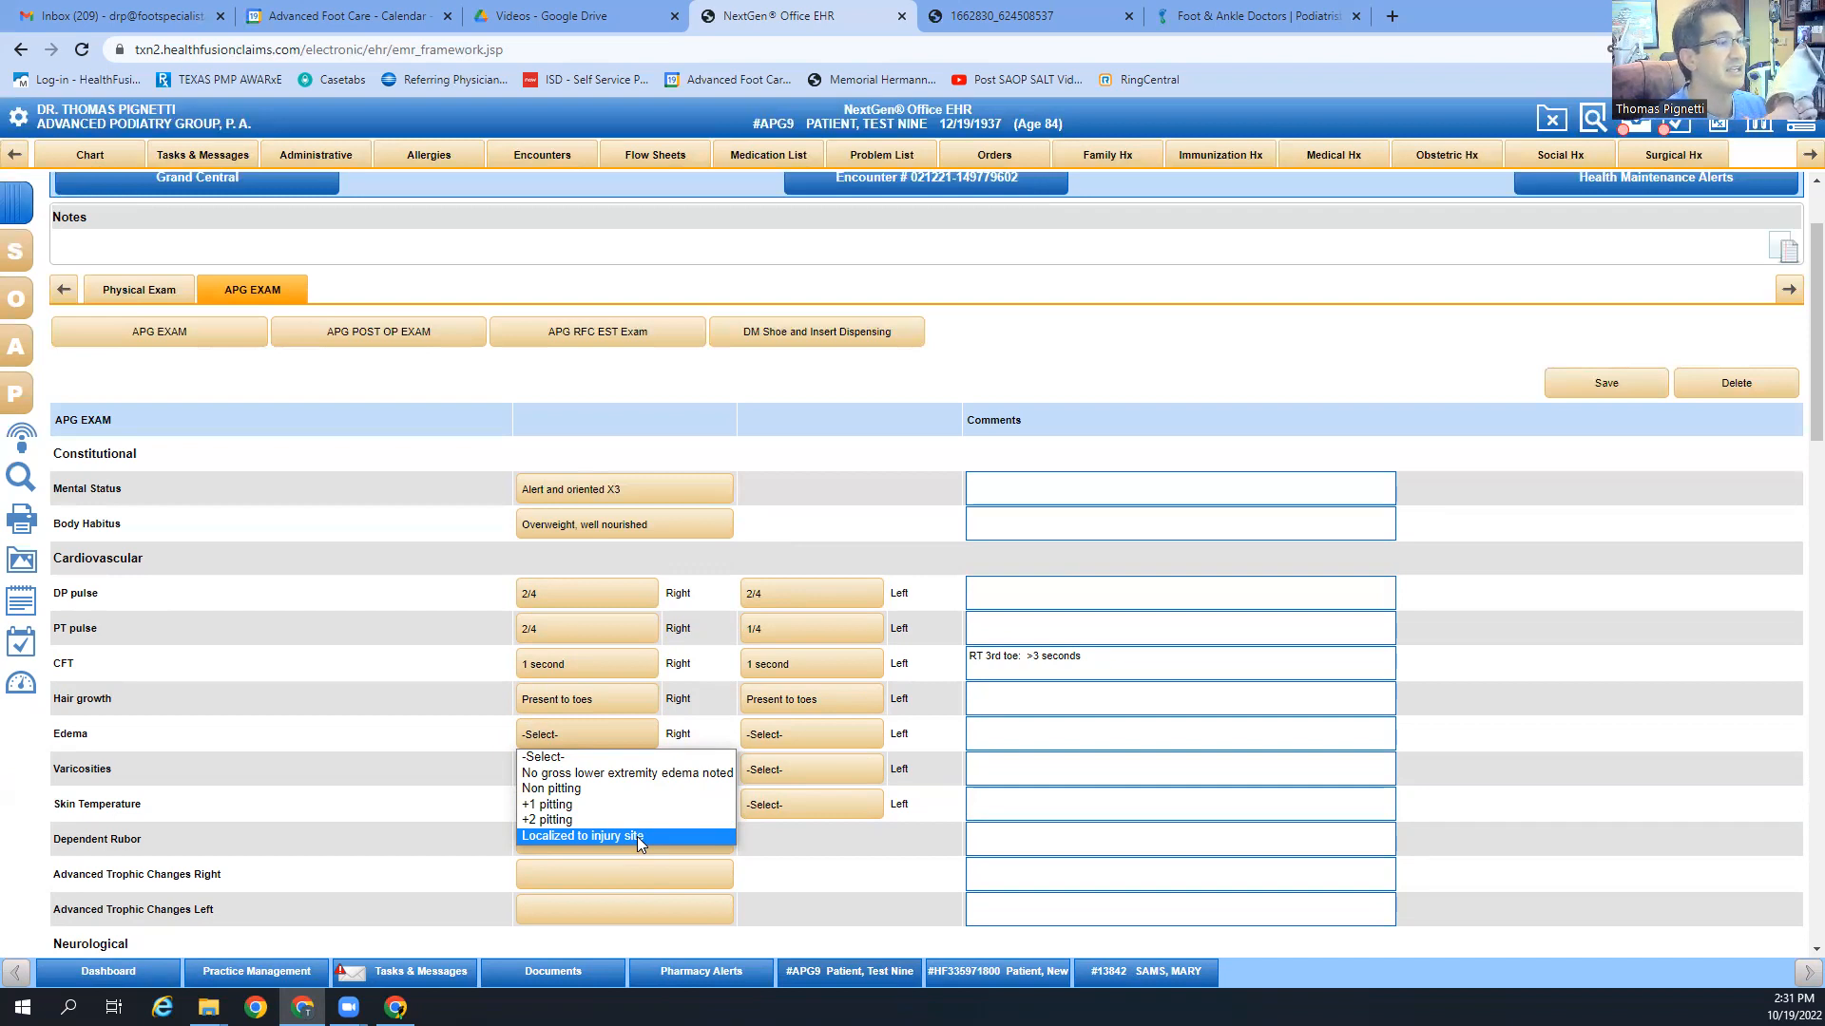
click(652, 772)
click(815, 736)
click(756, 773)
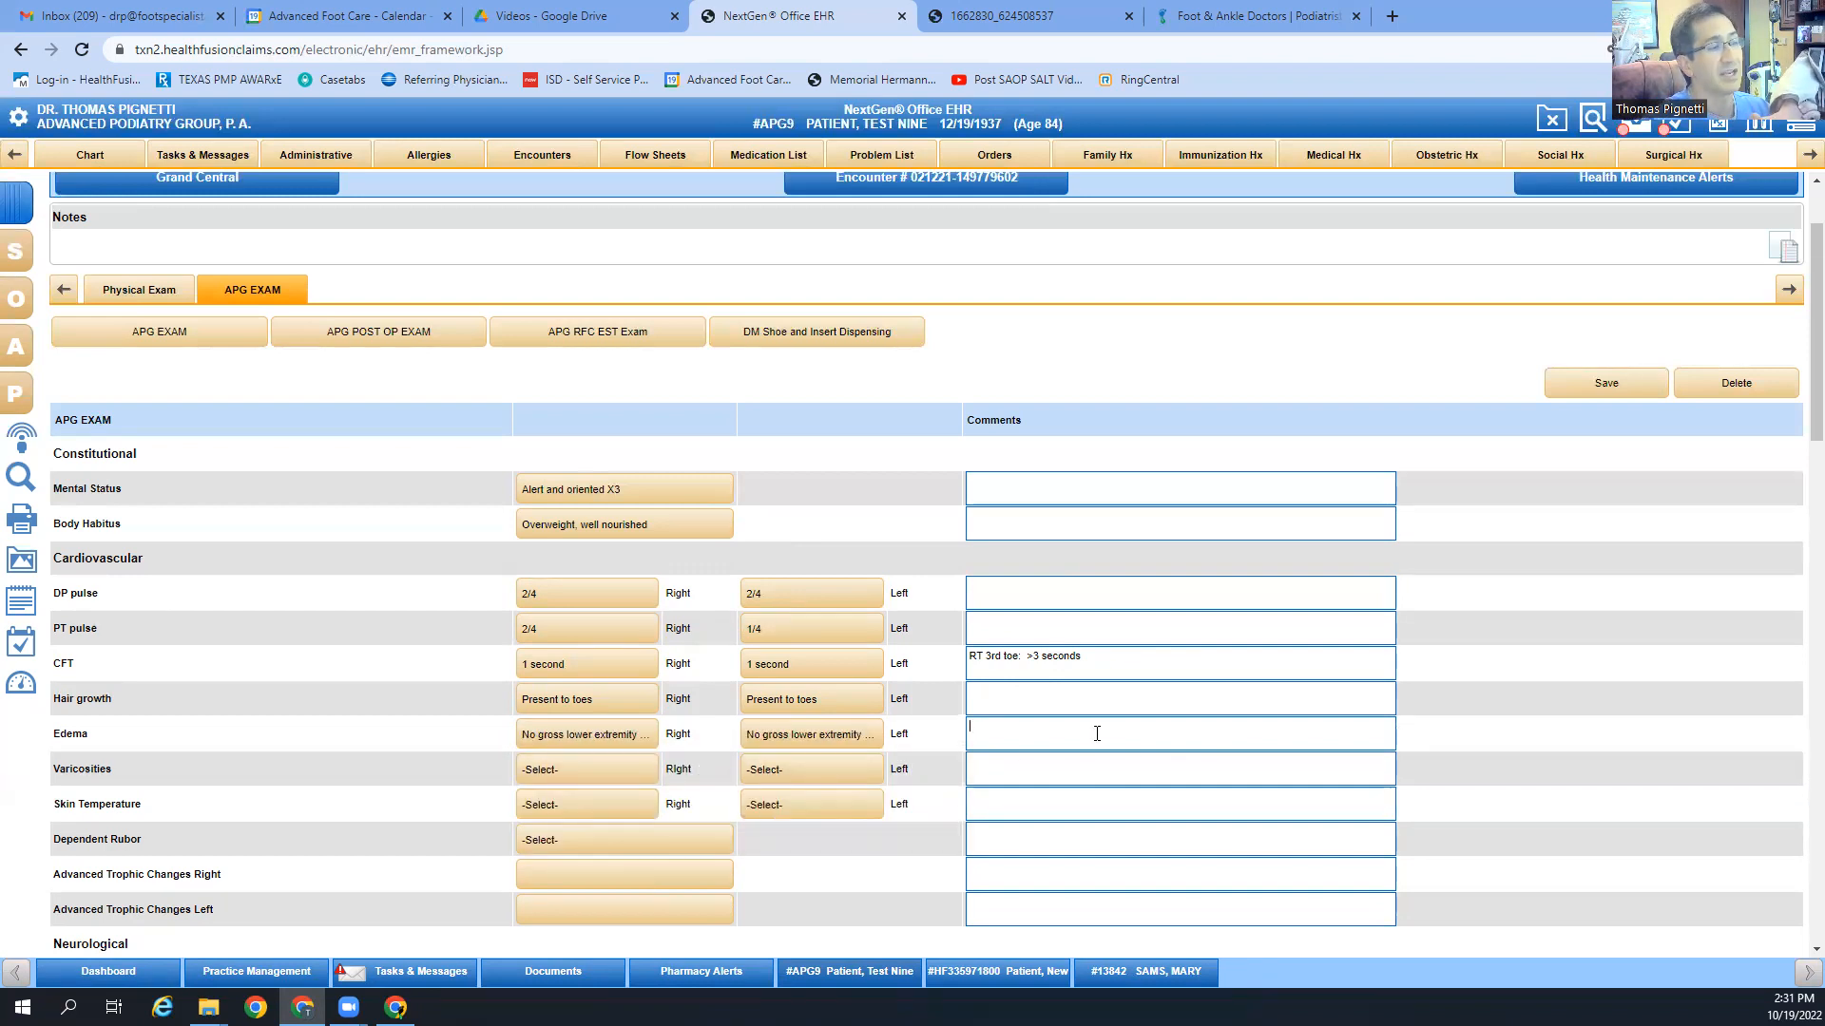
Step: Try Localized to injury site for the right foot's Edema and clear that selection back to -Select-
click(618, 734)
click(623, 835)
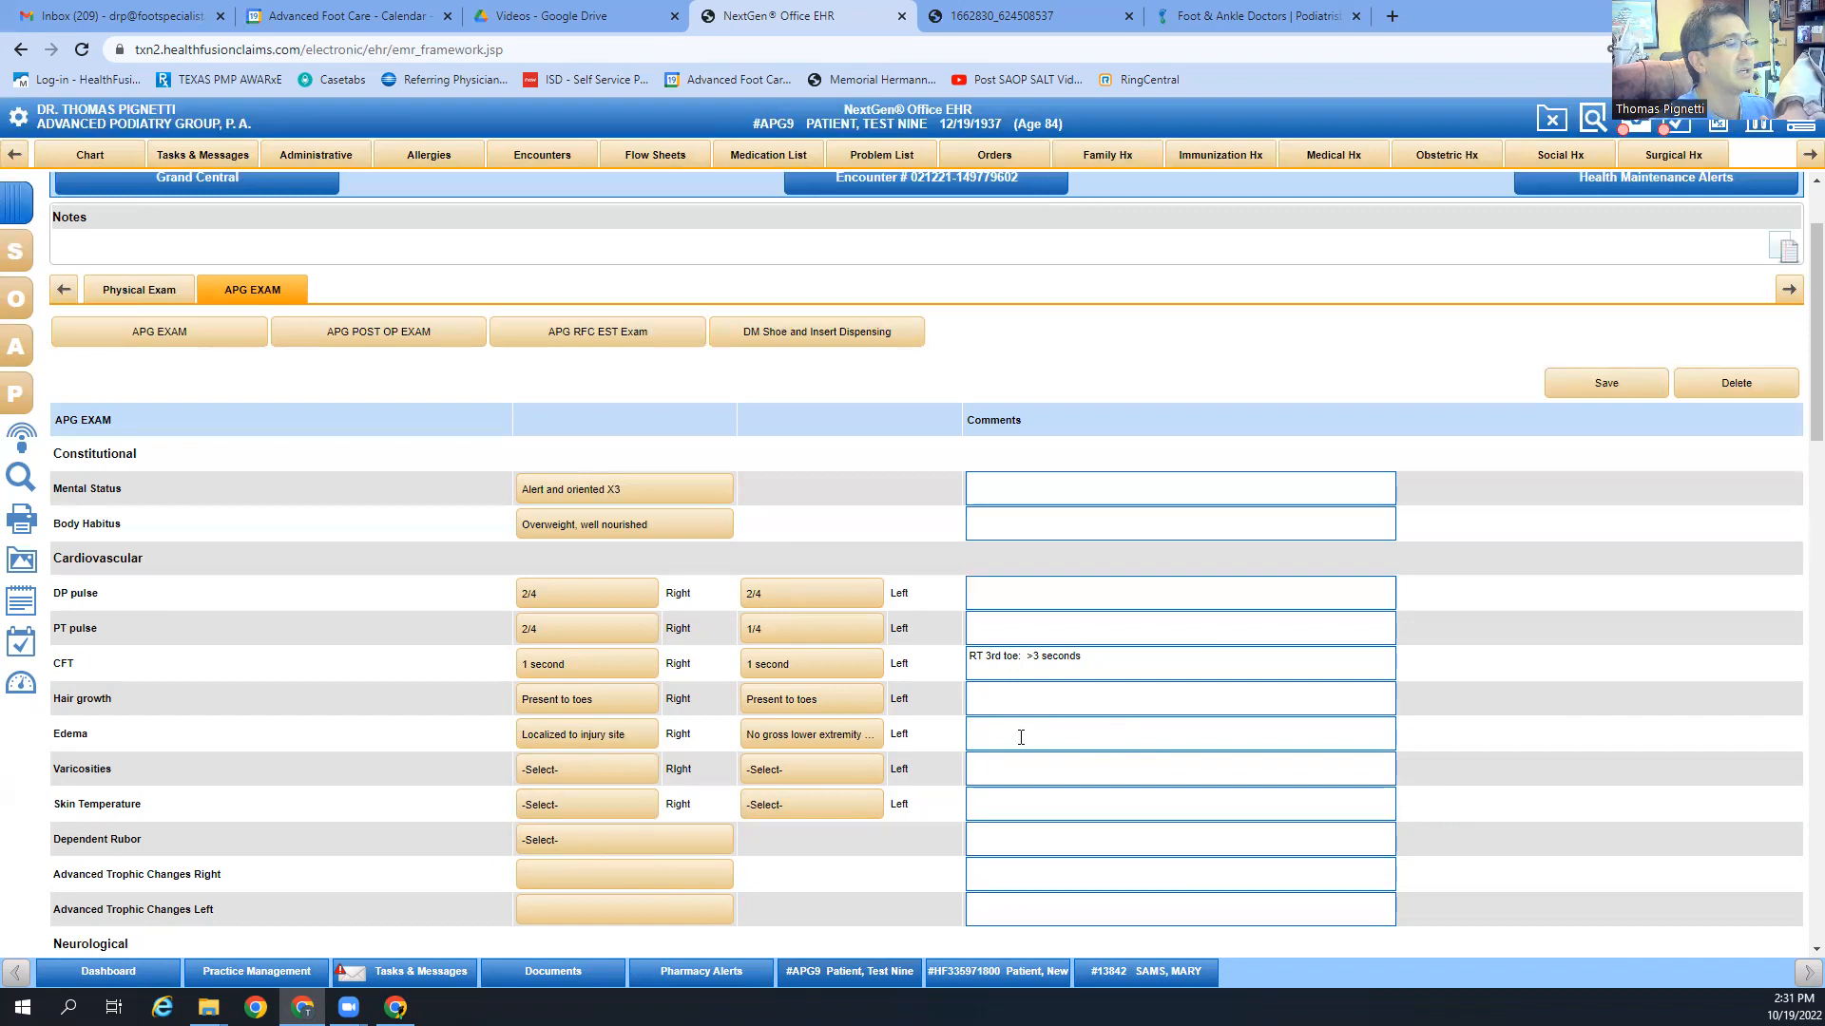
click(624, 736)
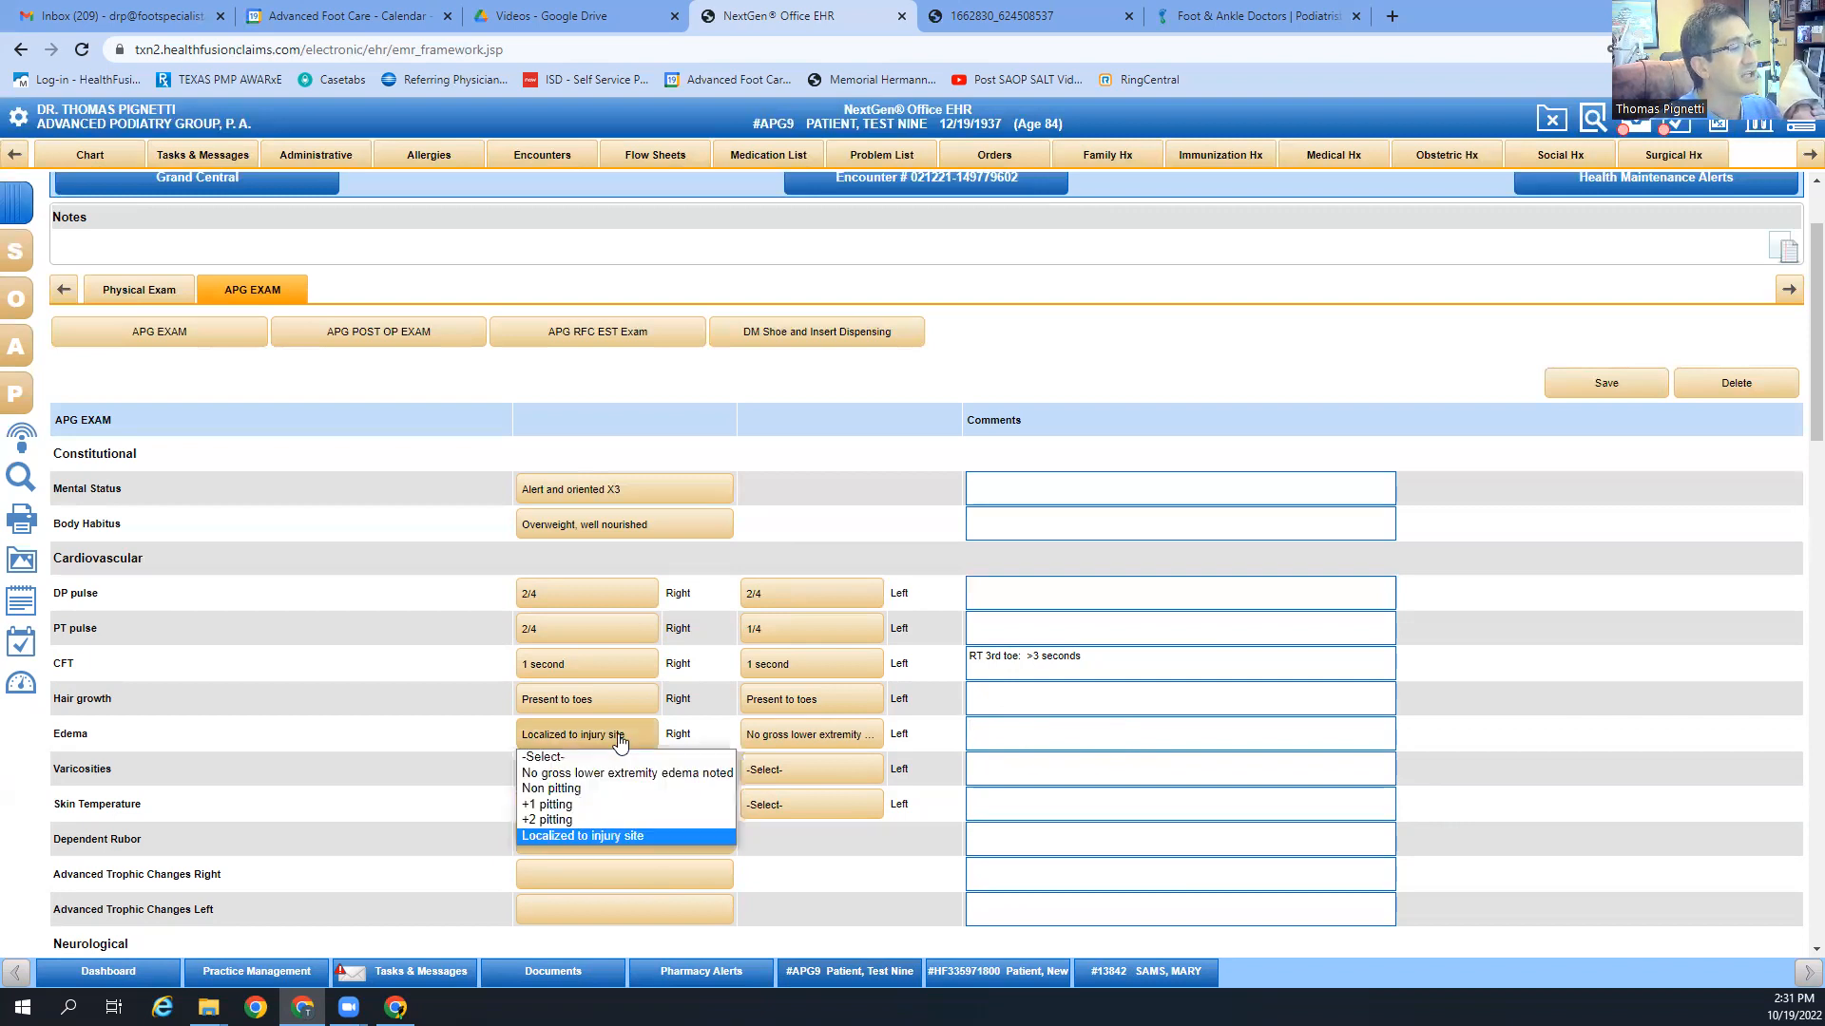
click(644, 753)
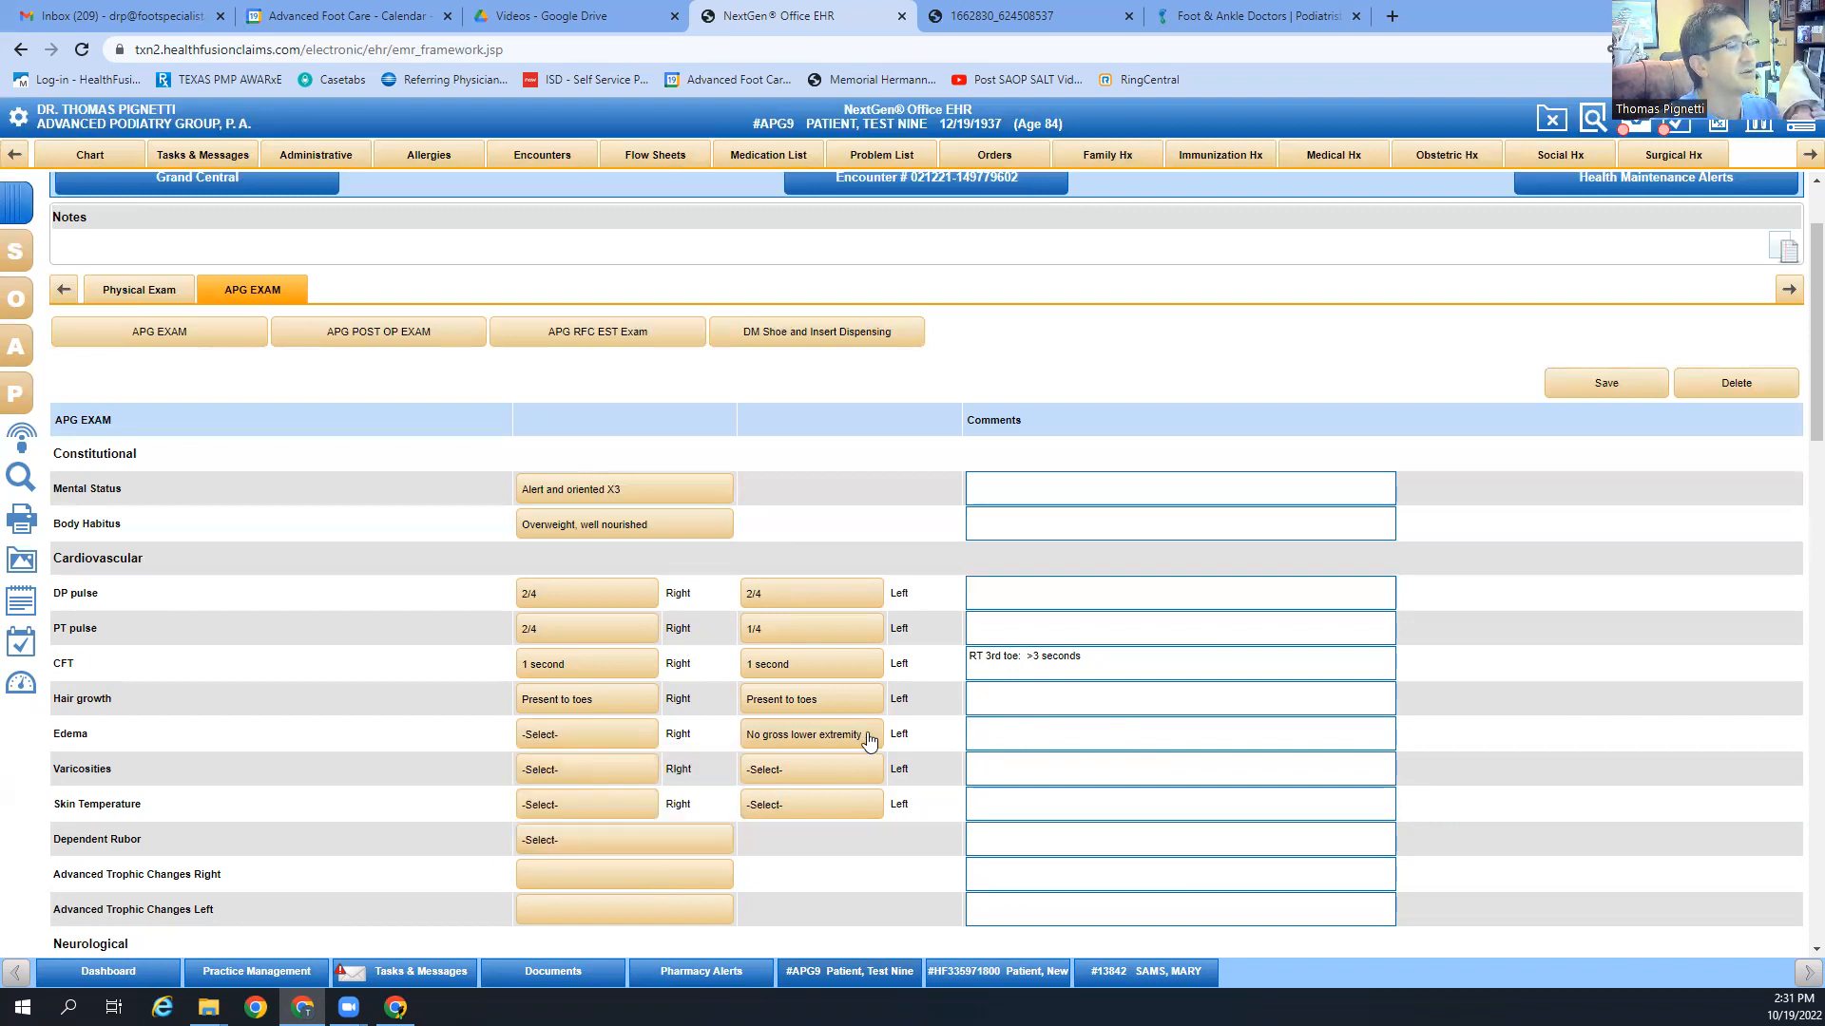
Step: Keep the right foot's Edema unselected and enter the Edema comment "edema noted lateral border RT hallux"
click(590, 737)
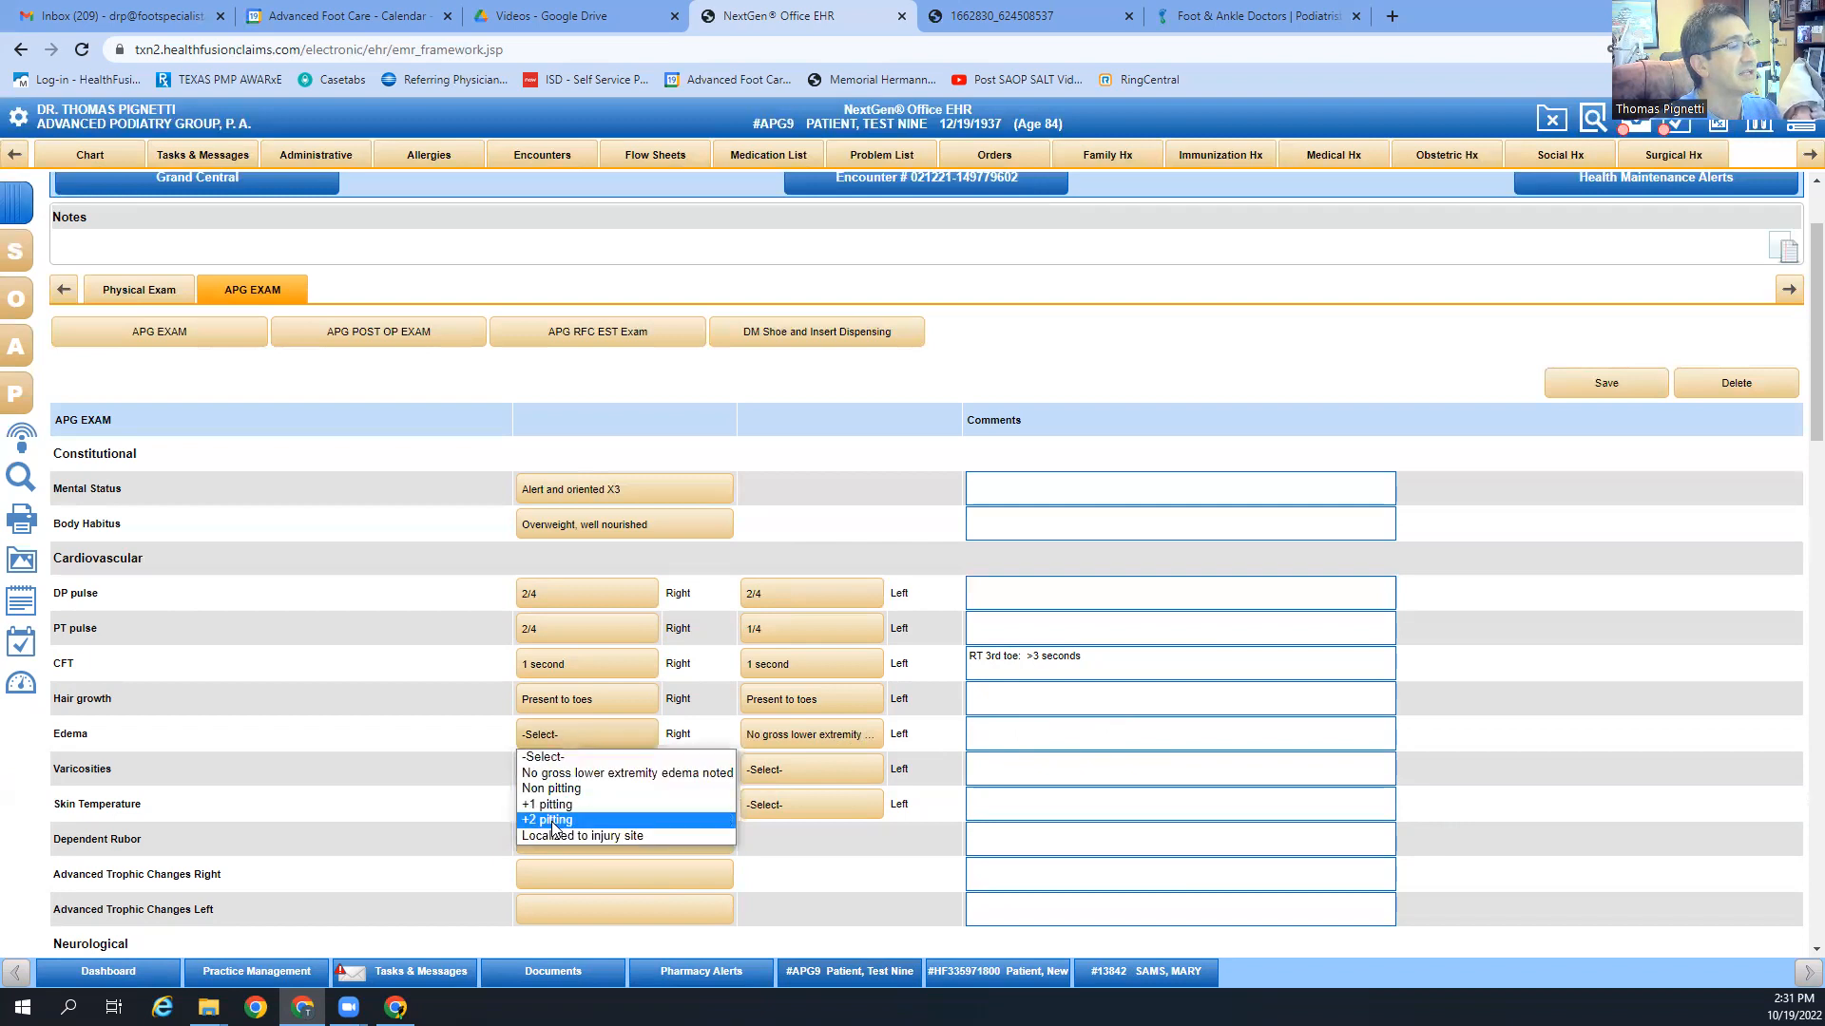
click(656, 757)
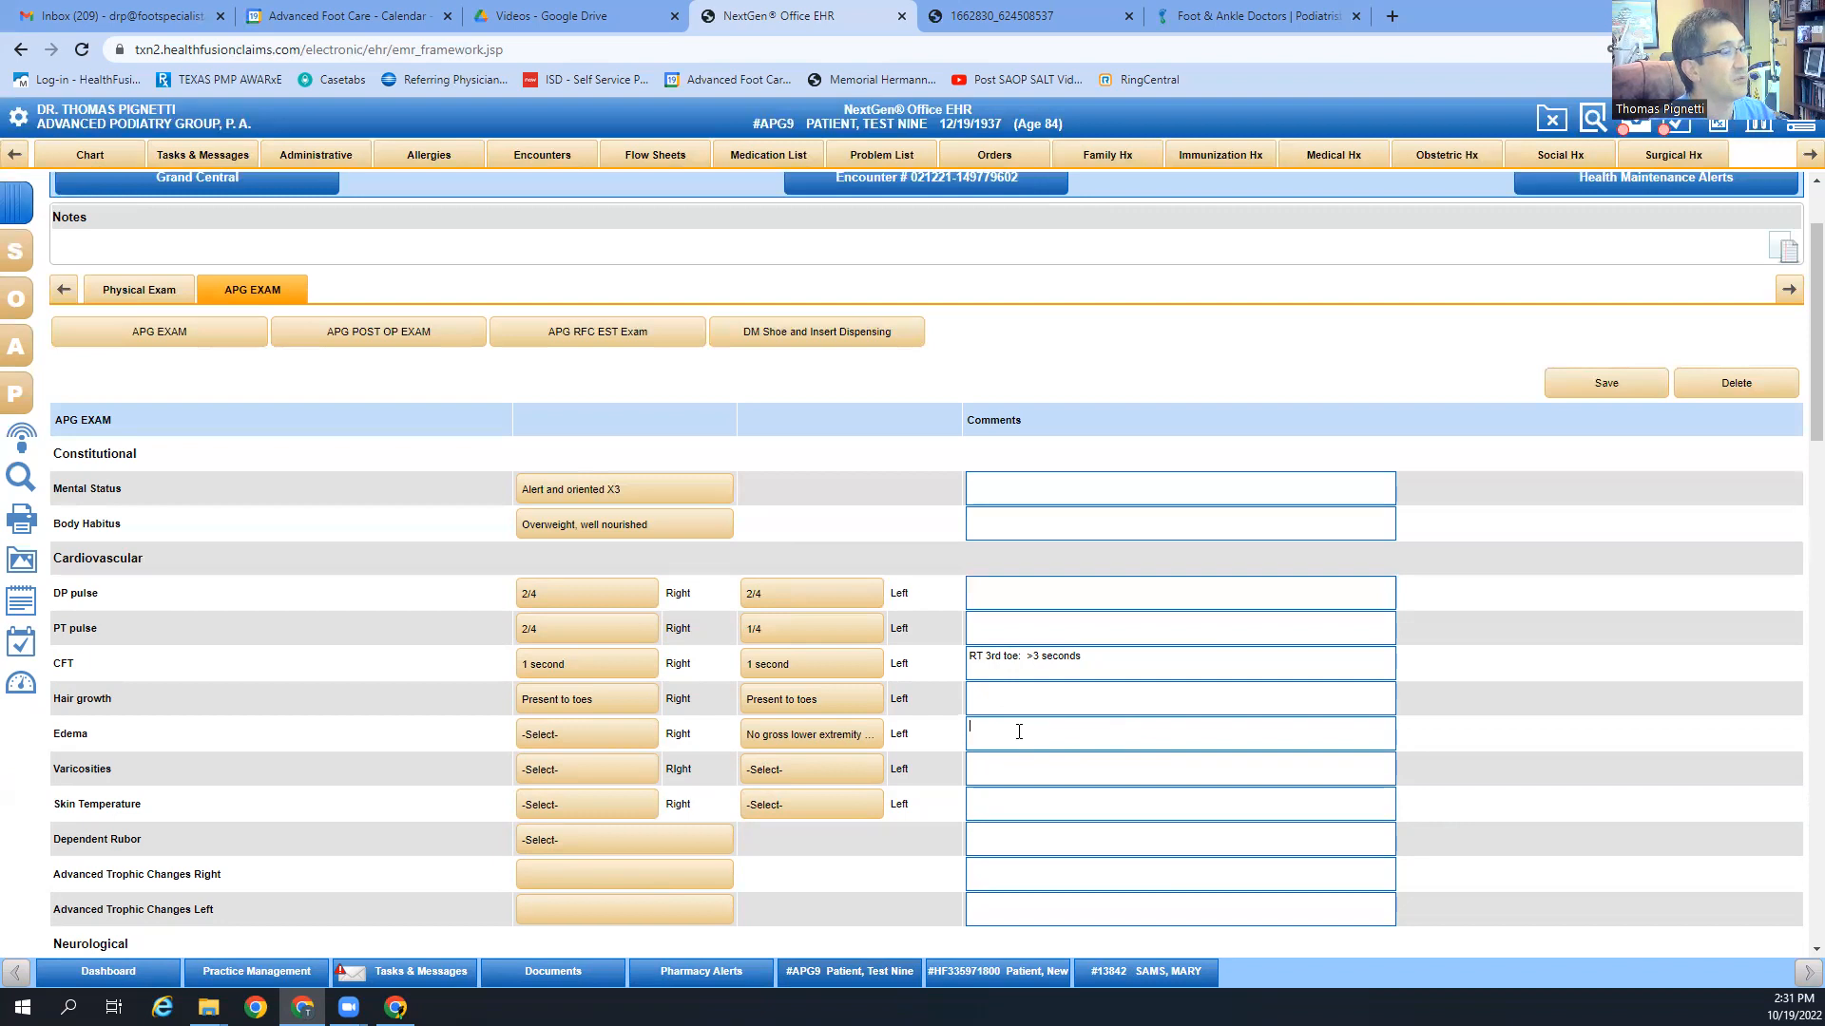
text(dema noted lateral)
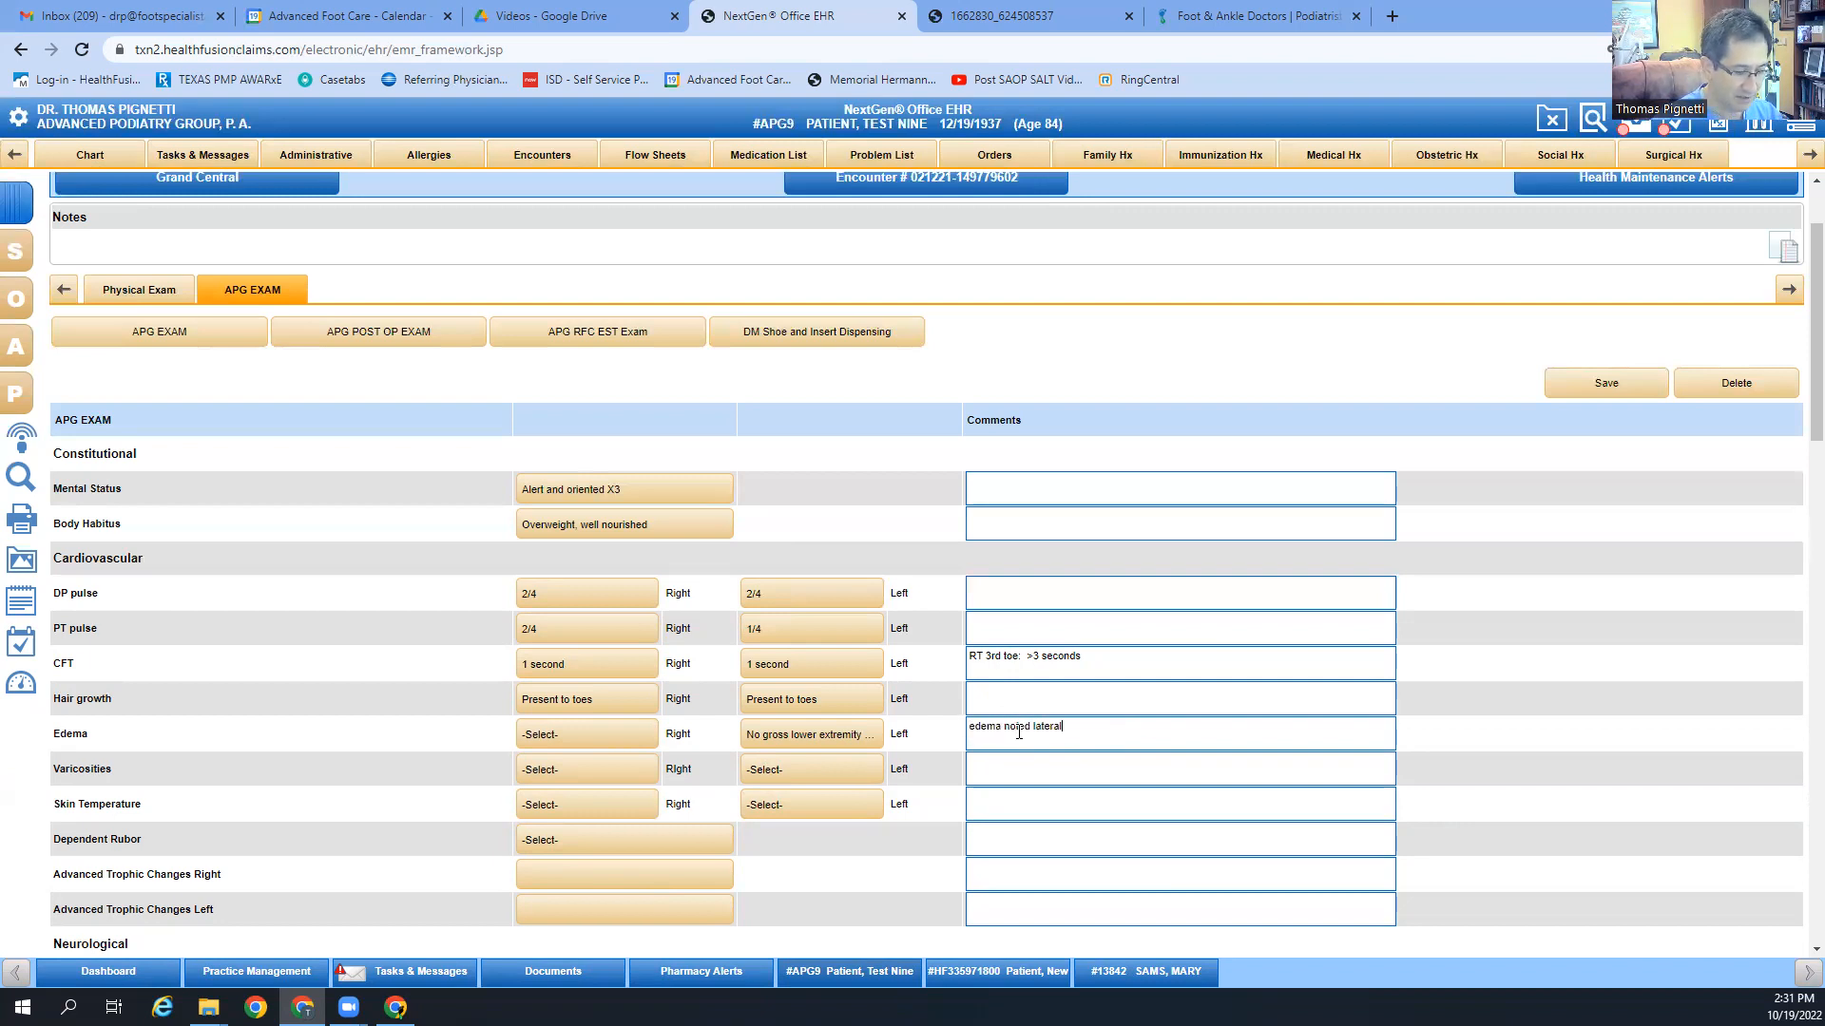
text( border RT hallux)
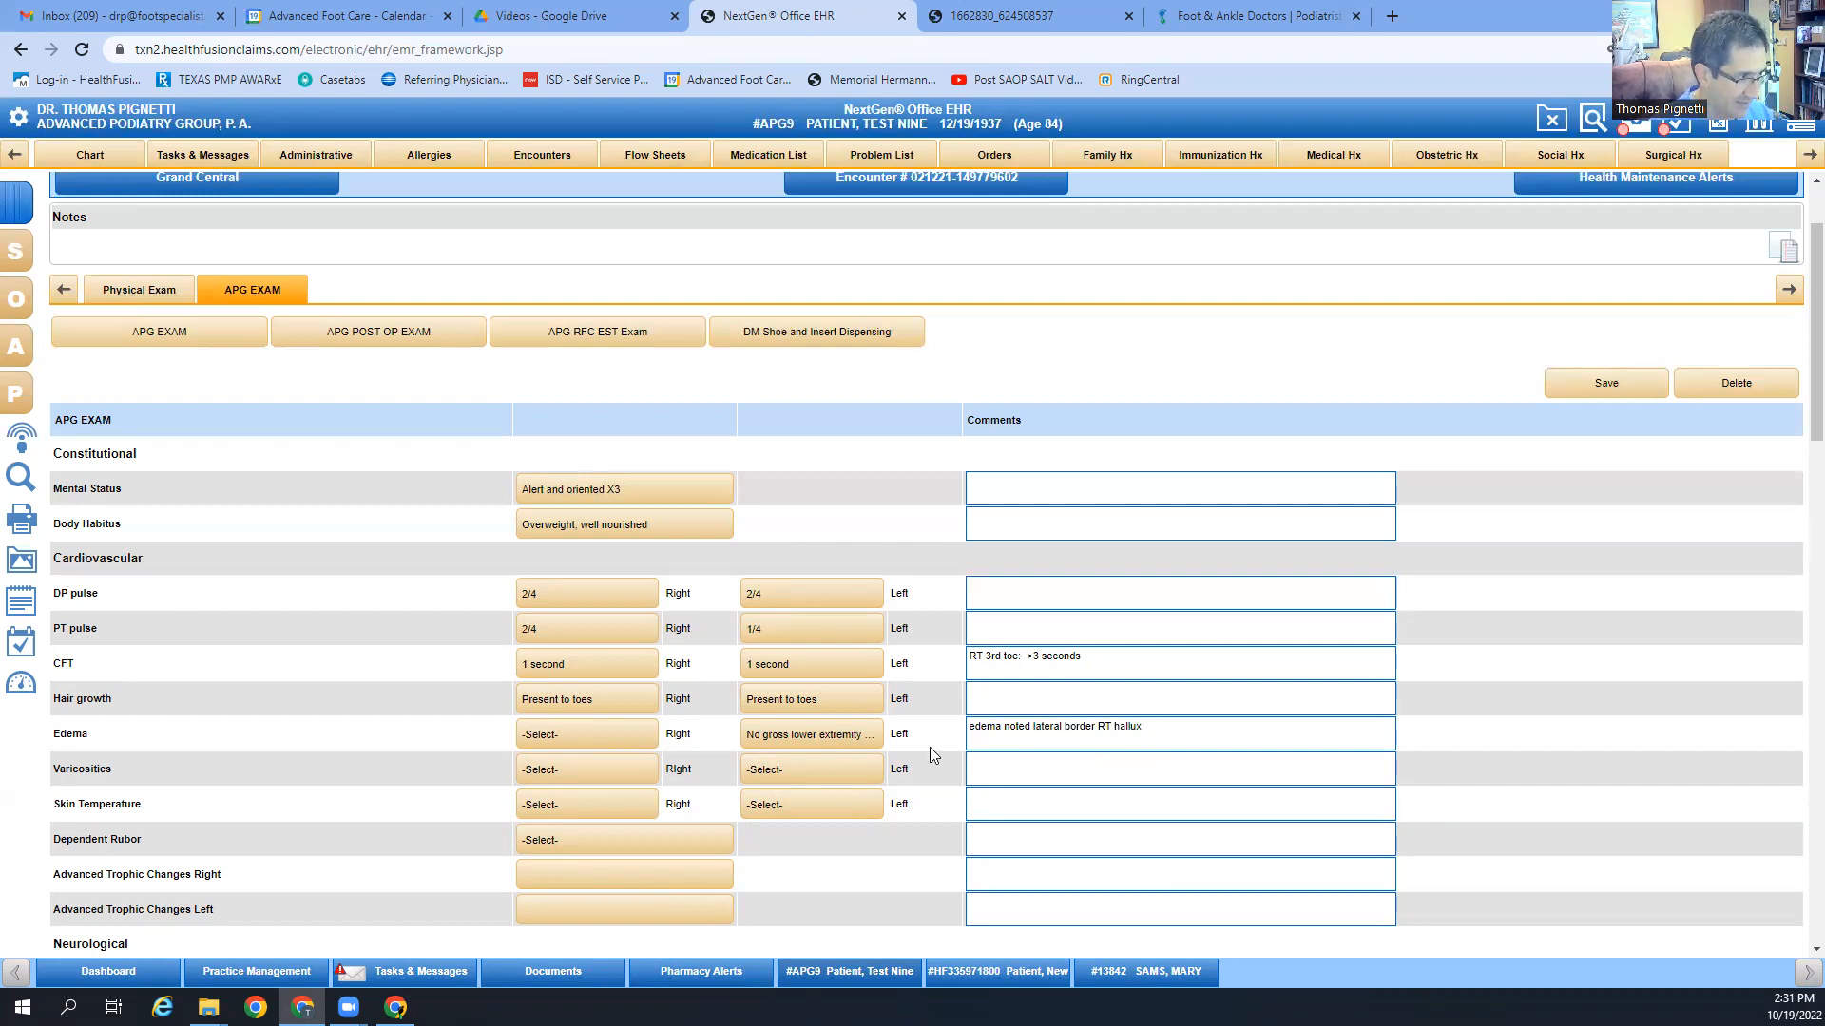
click(617, 774)
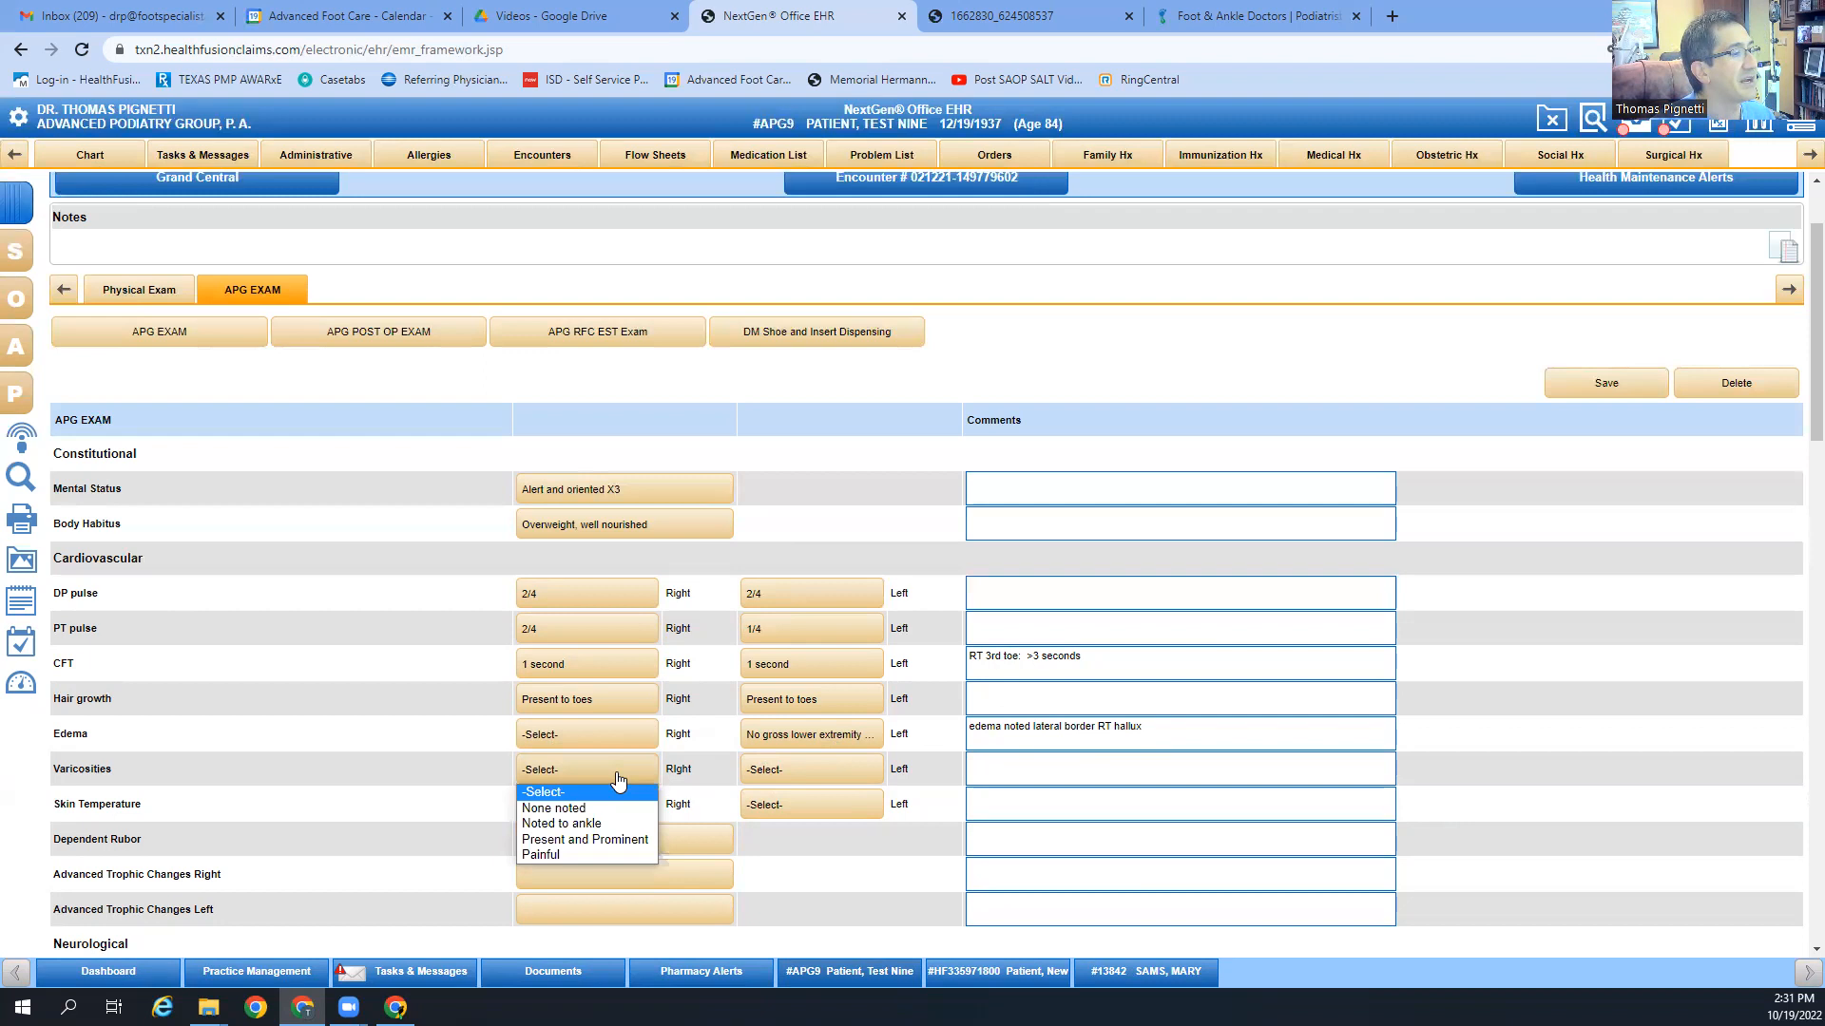
click(619, 779)
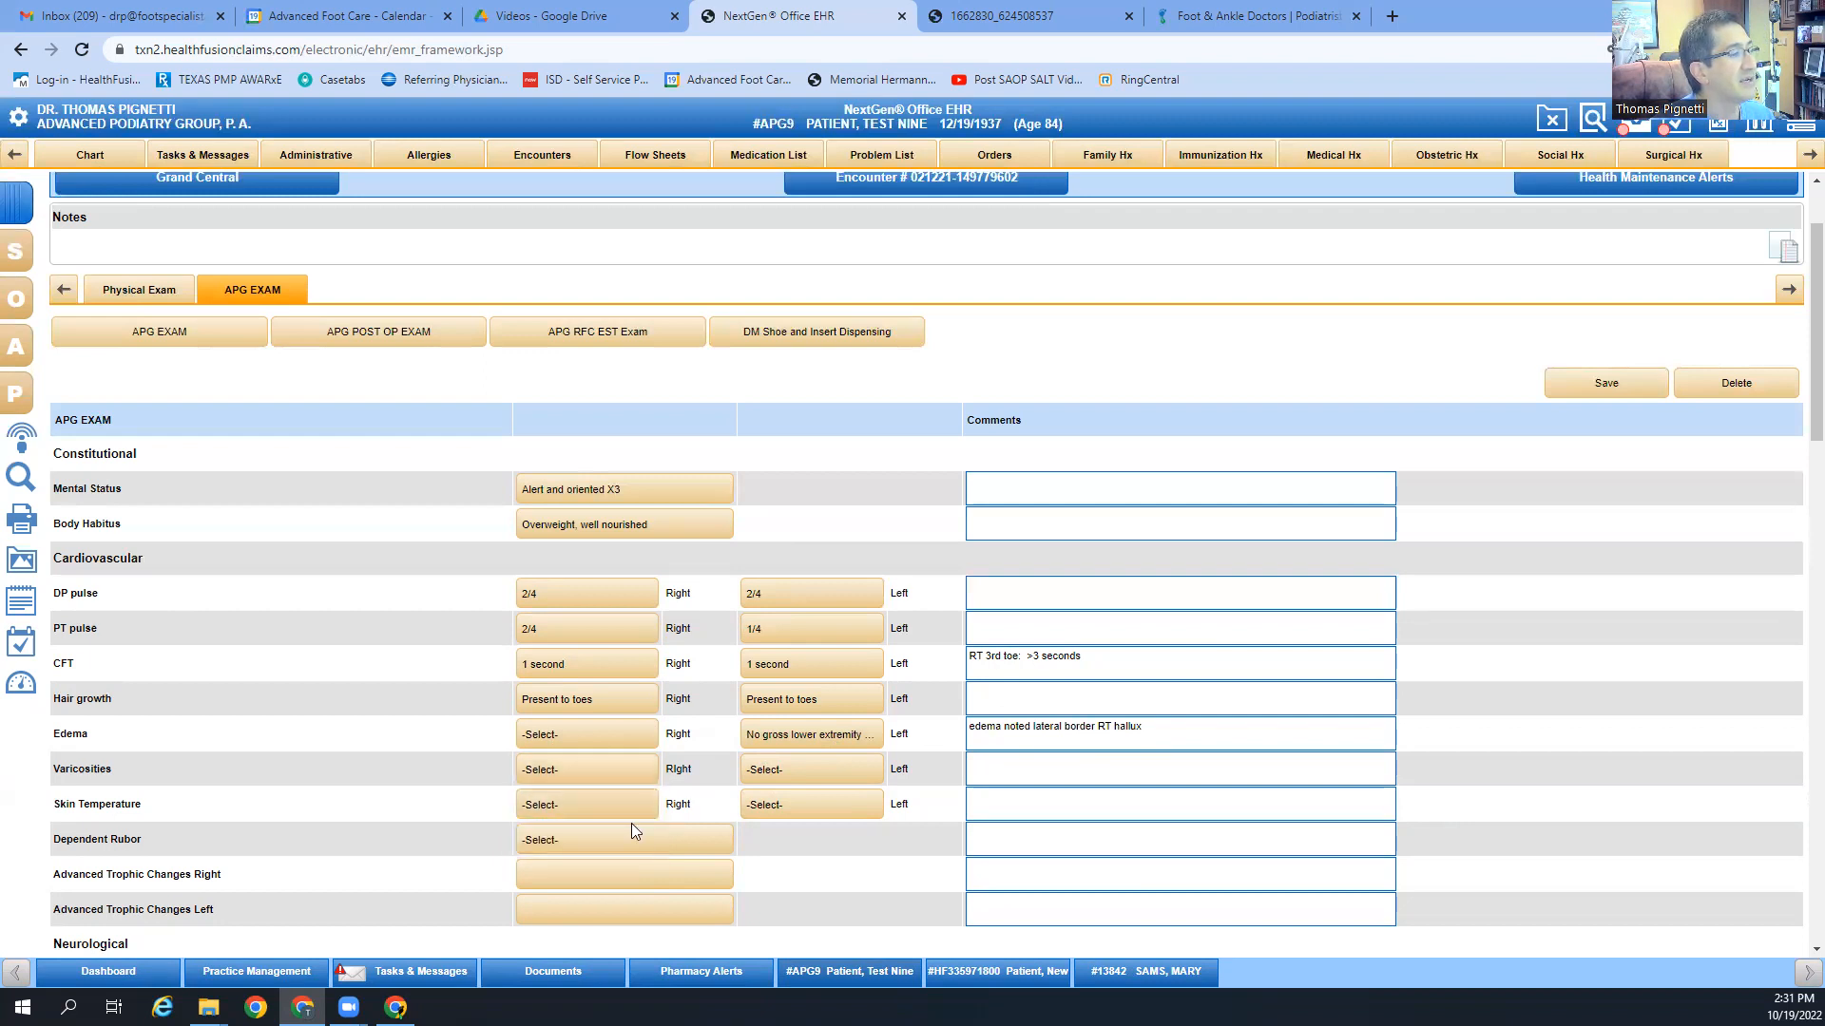
Step: Set the Skin Temperature in the Cardiovascular section to Warm for both the right and left foot
click(628, 808)
click(575, 841)
click(822, 808)
click(801, 872)
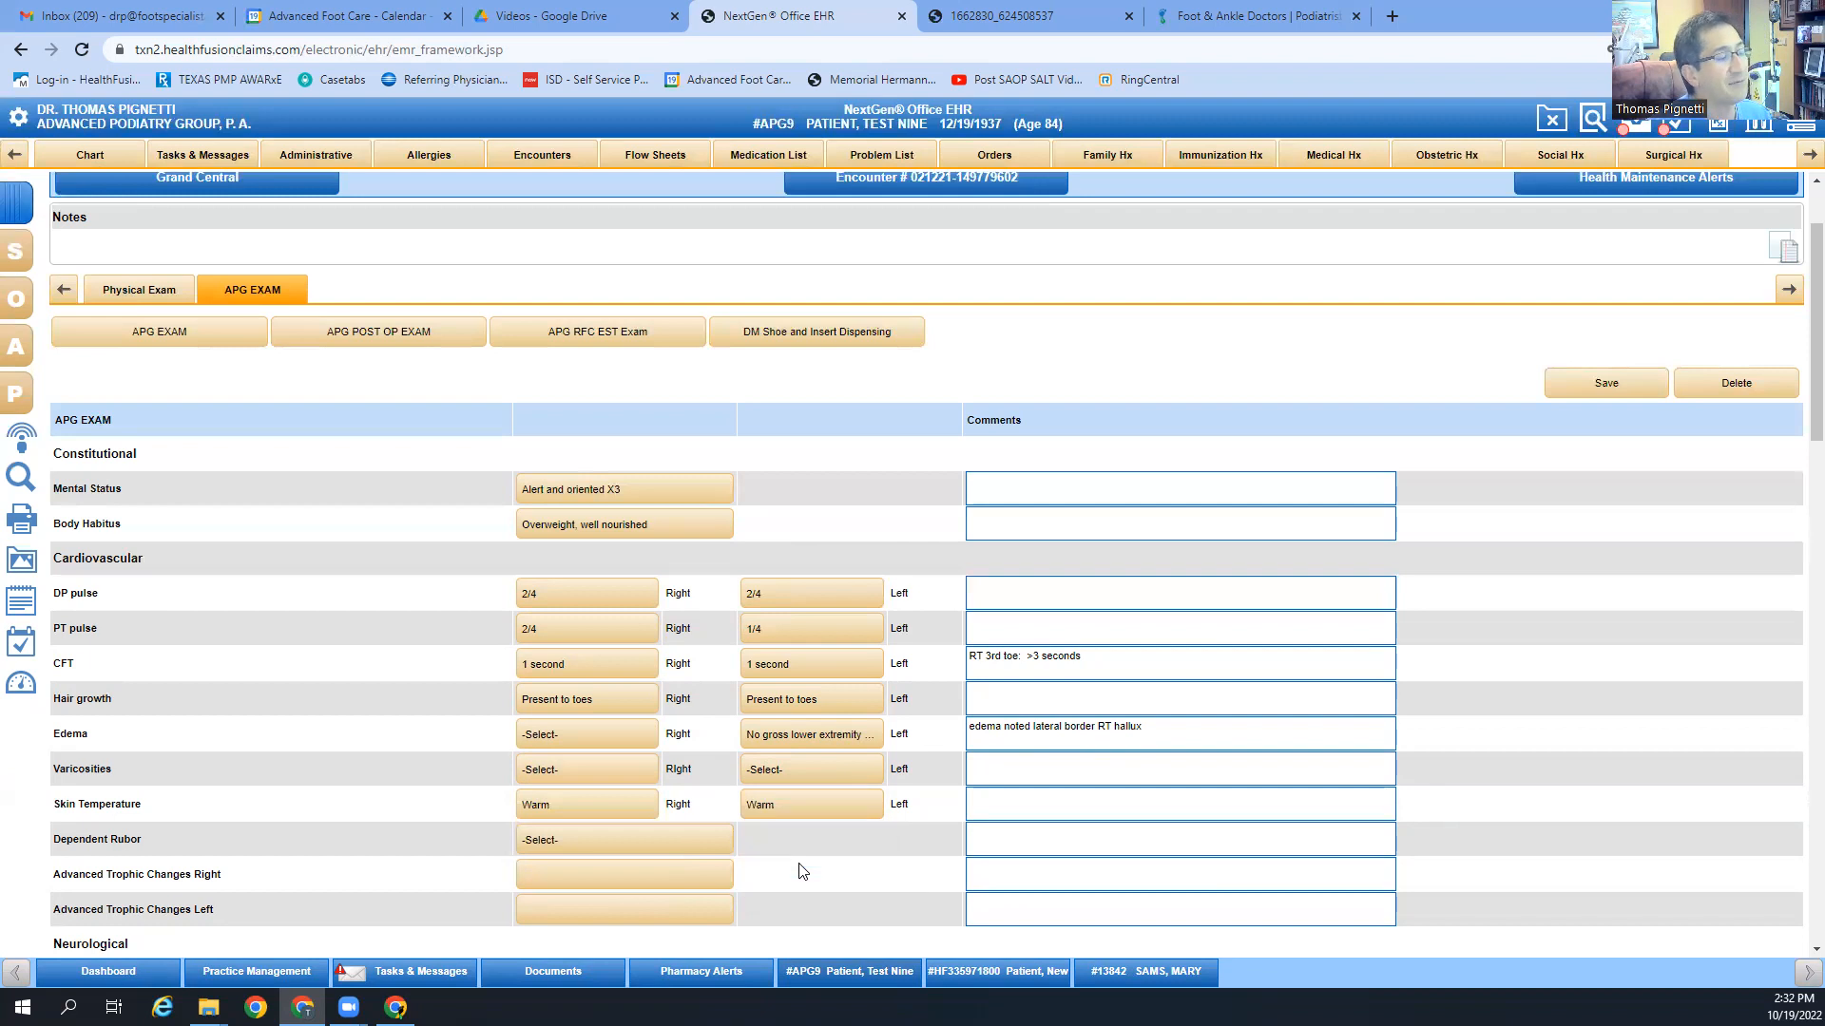
click(773, 807)
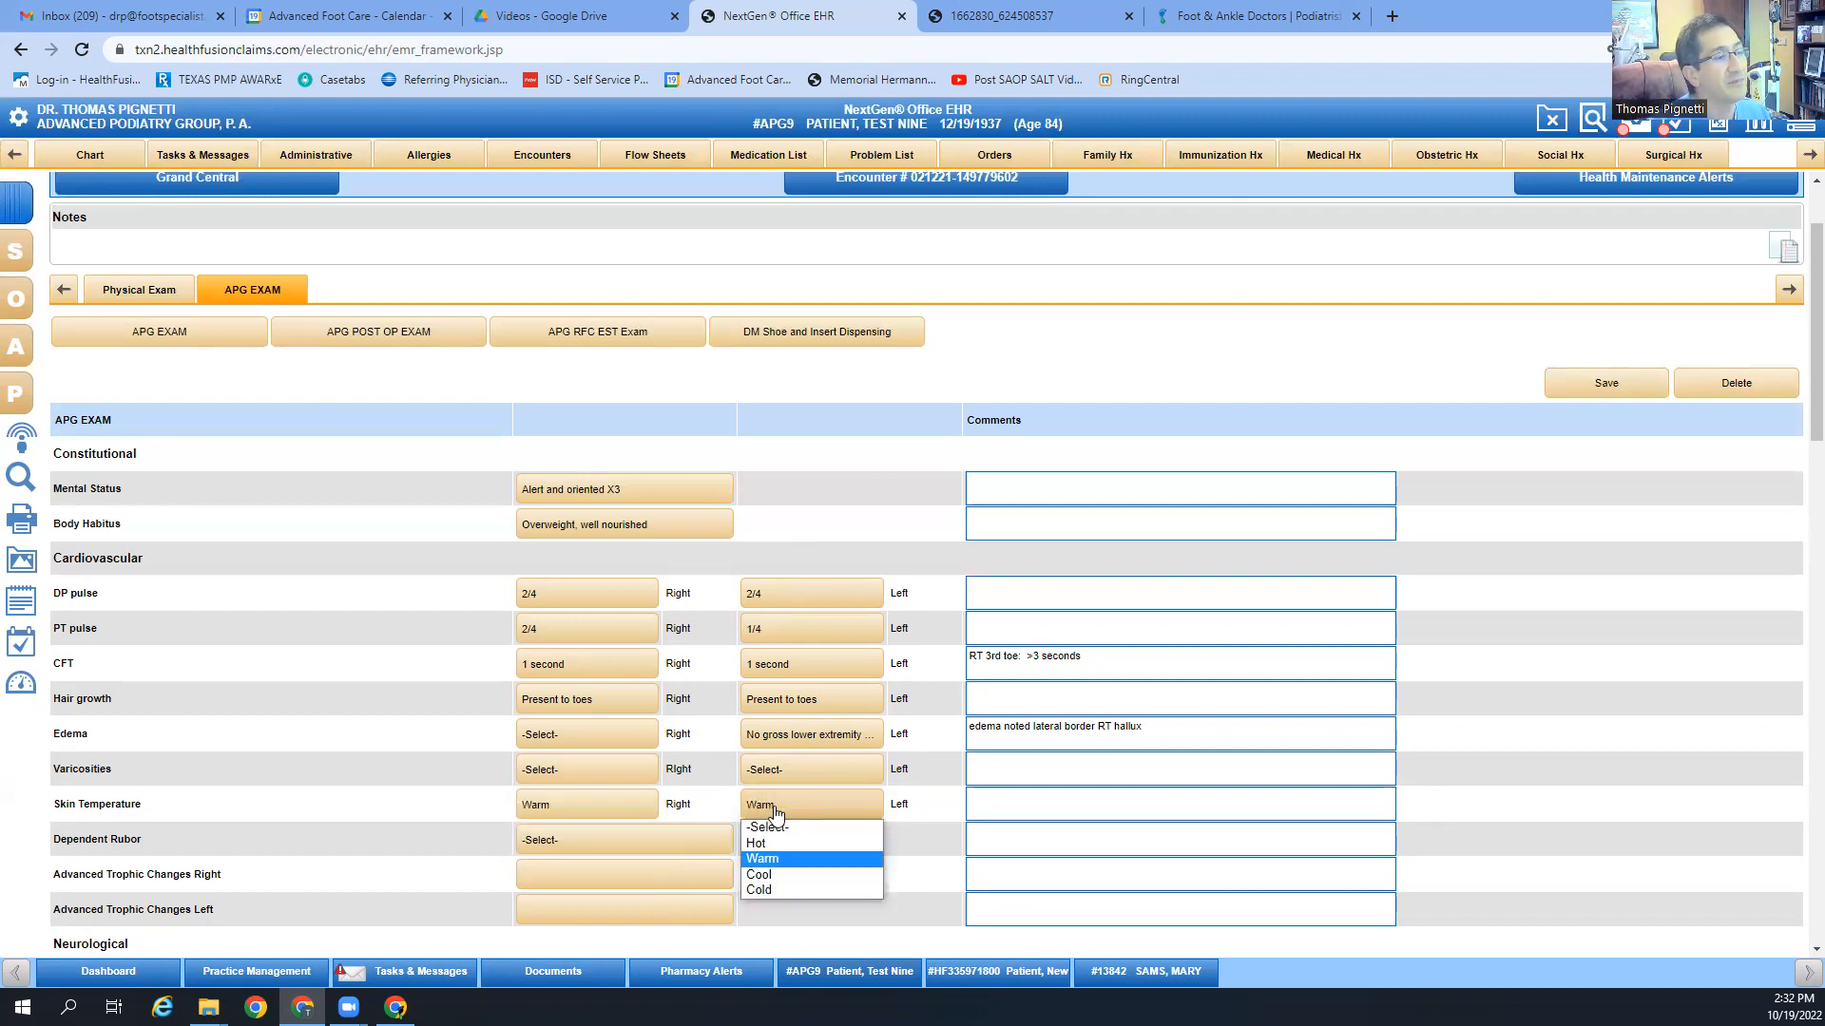
click(777, 814)
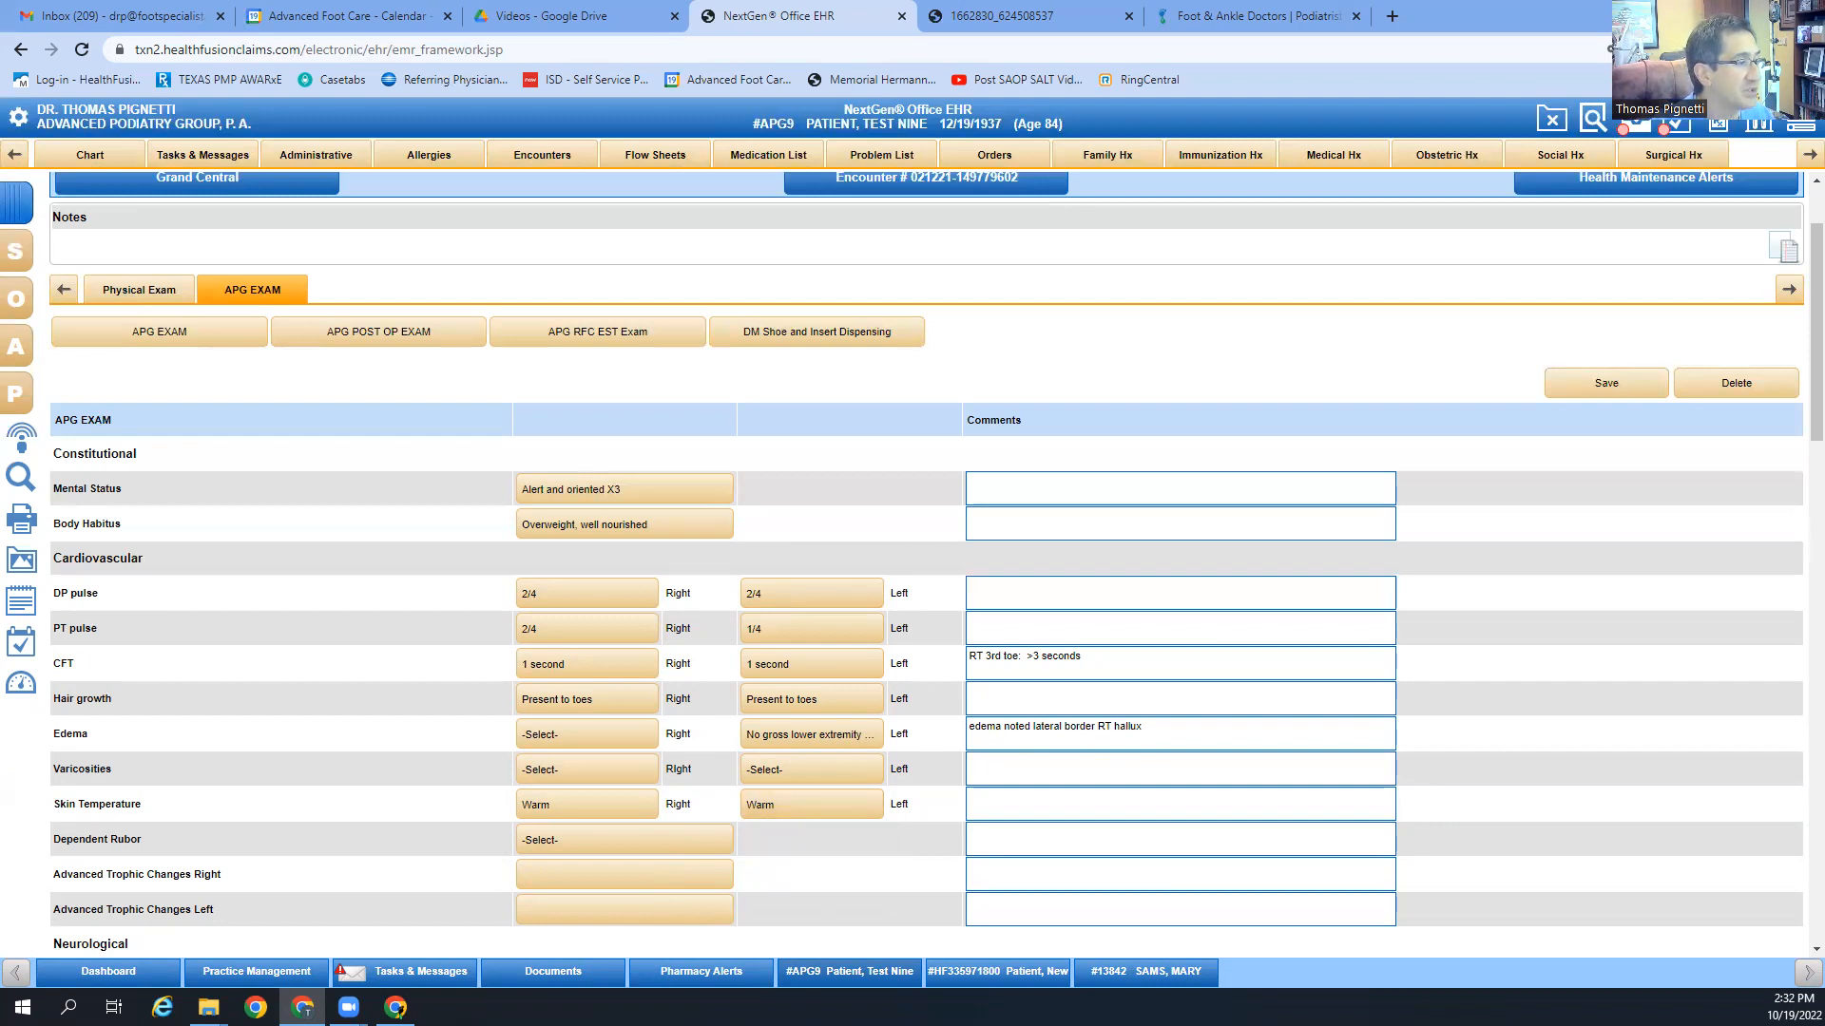
click(653, 843)
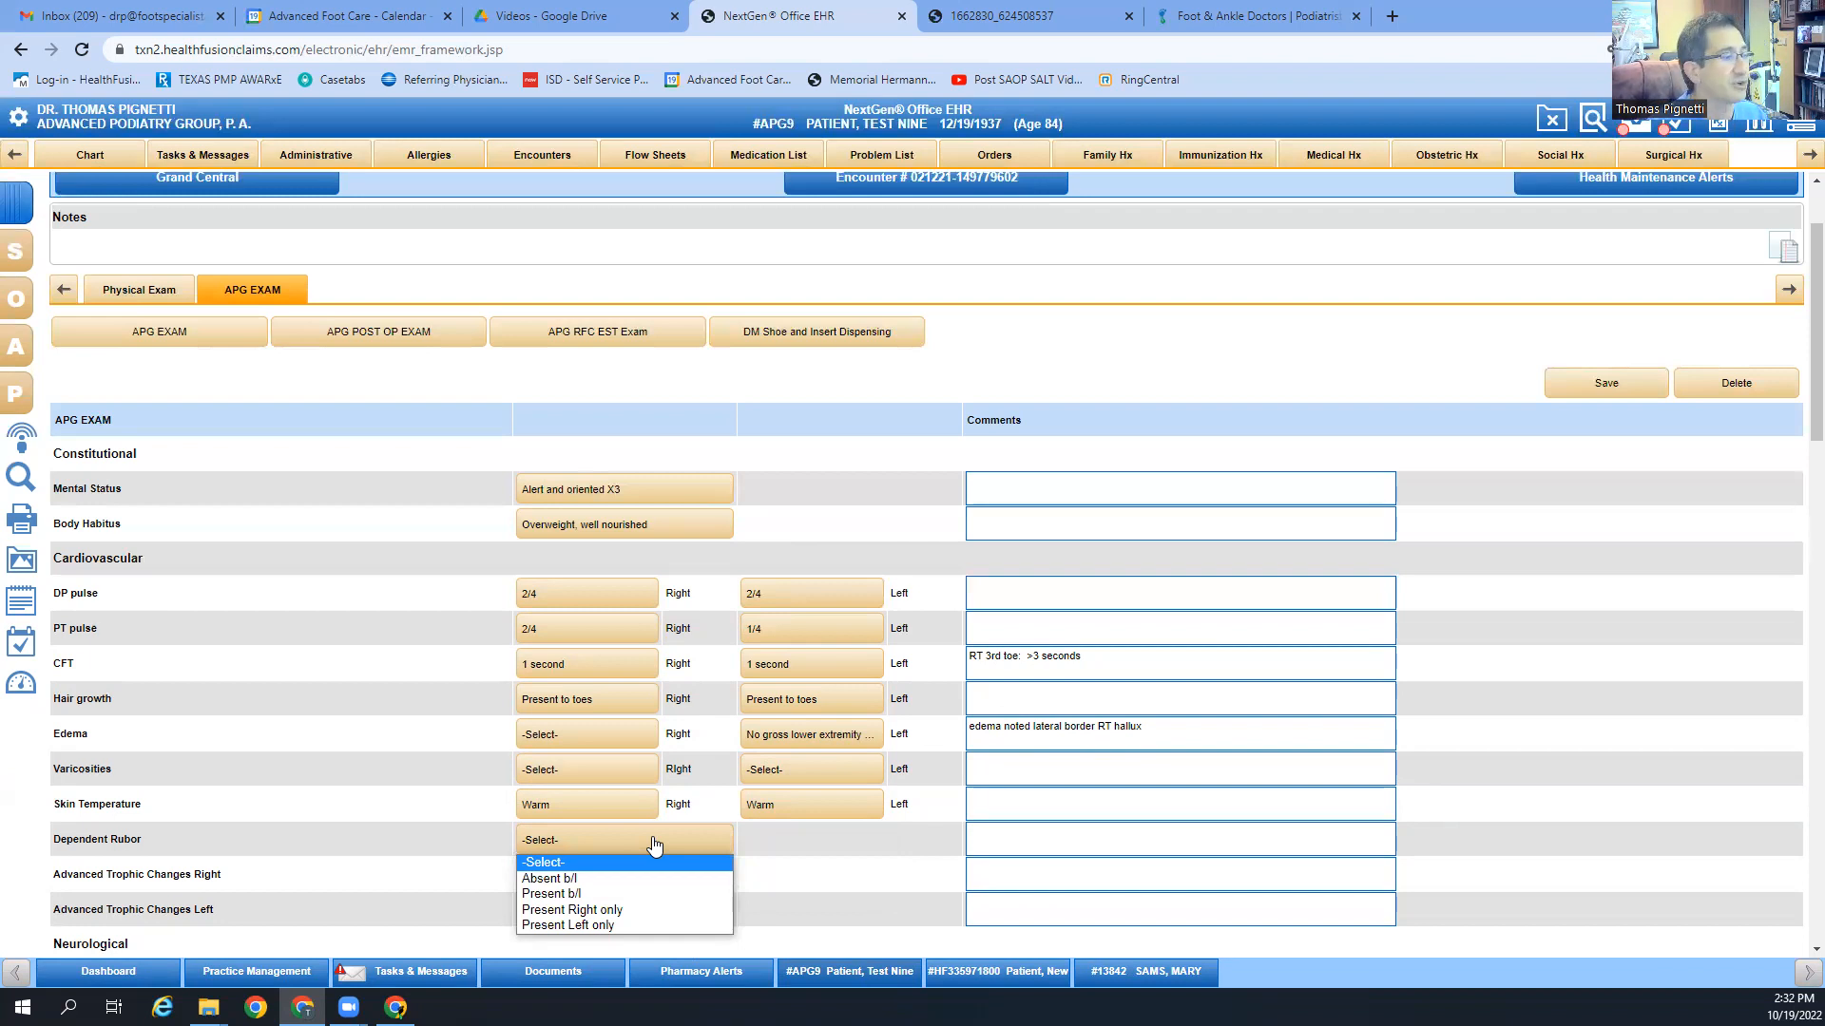
click(653, 843)
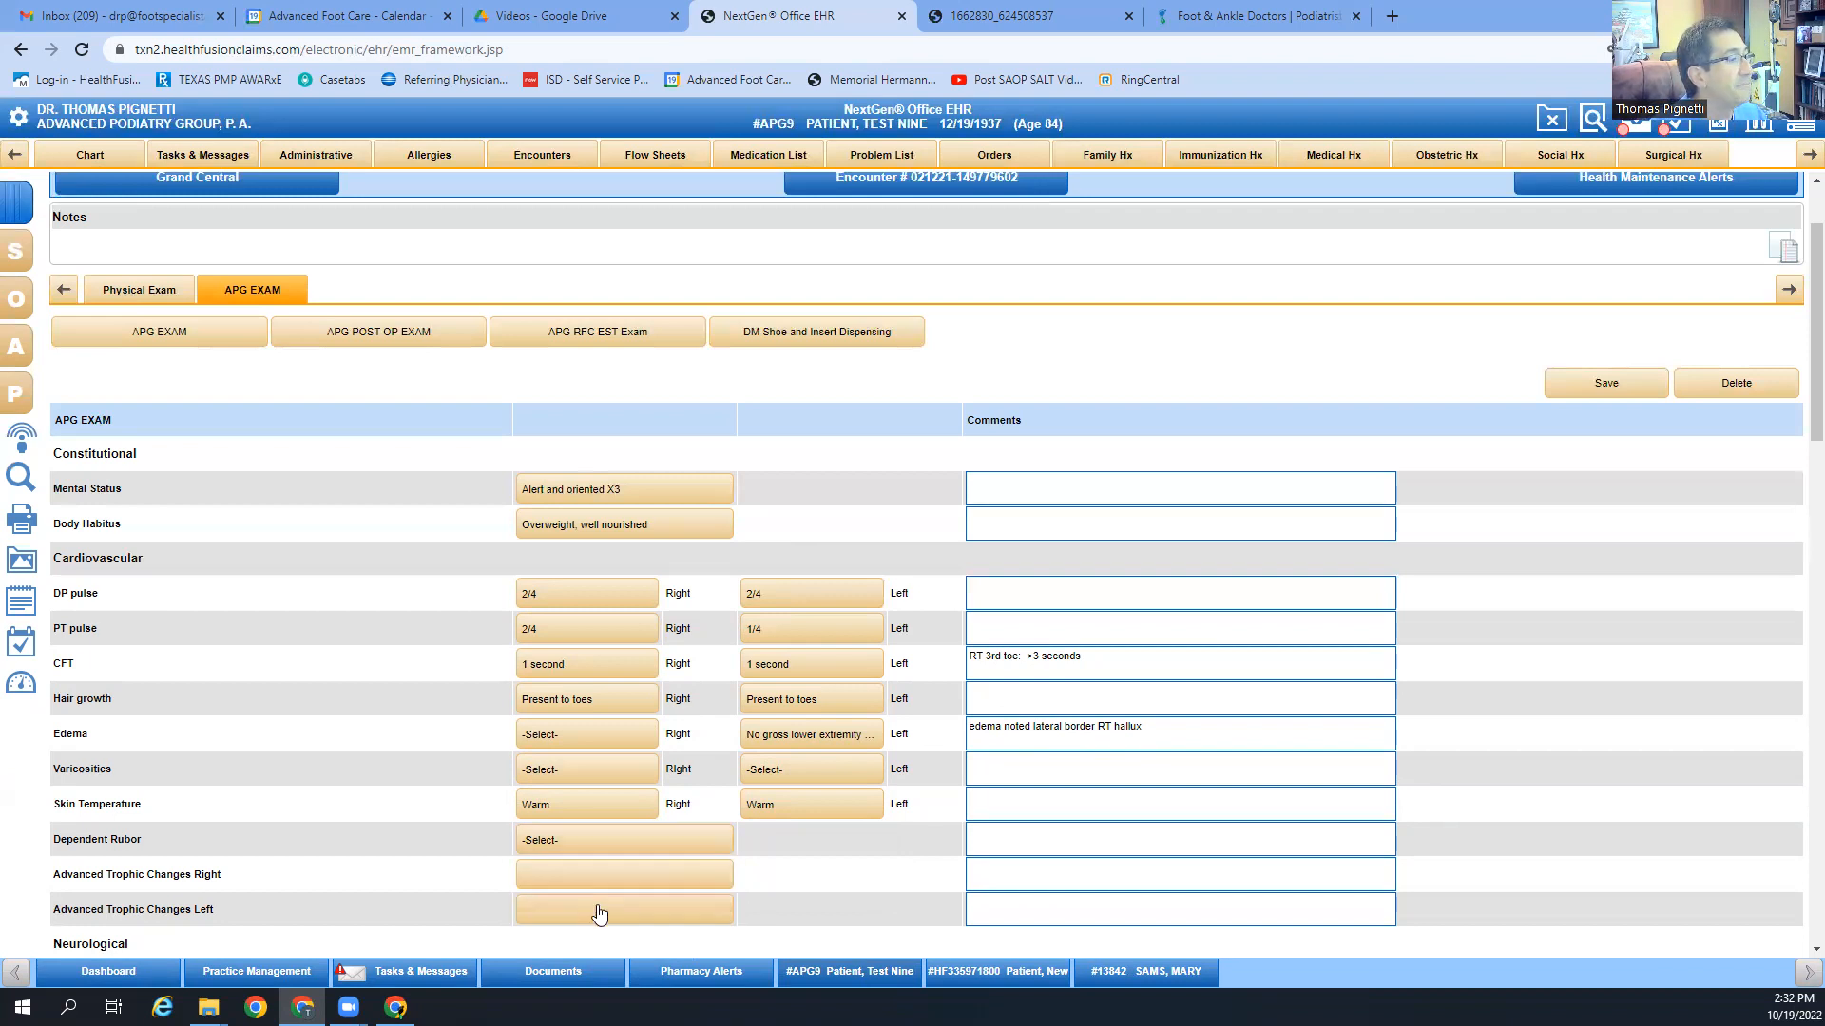
Step: Record Decrease or absence of hair growth, Nail thickening, and Thin and shiny skin texture as the Advanced Trophic Changes Right
scroll(598, 915, down, 2)
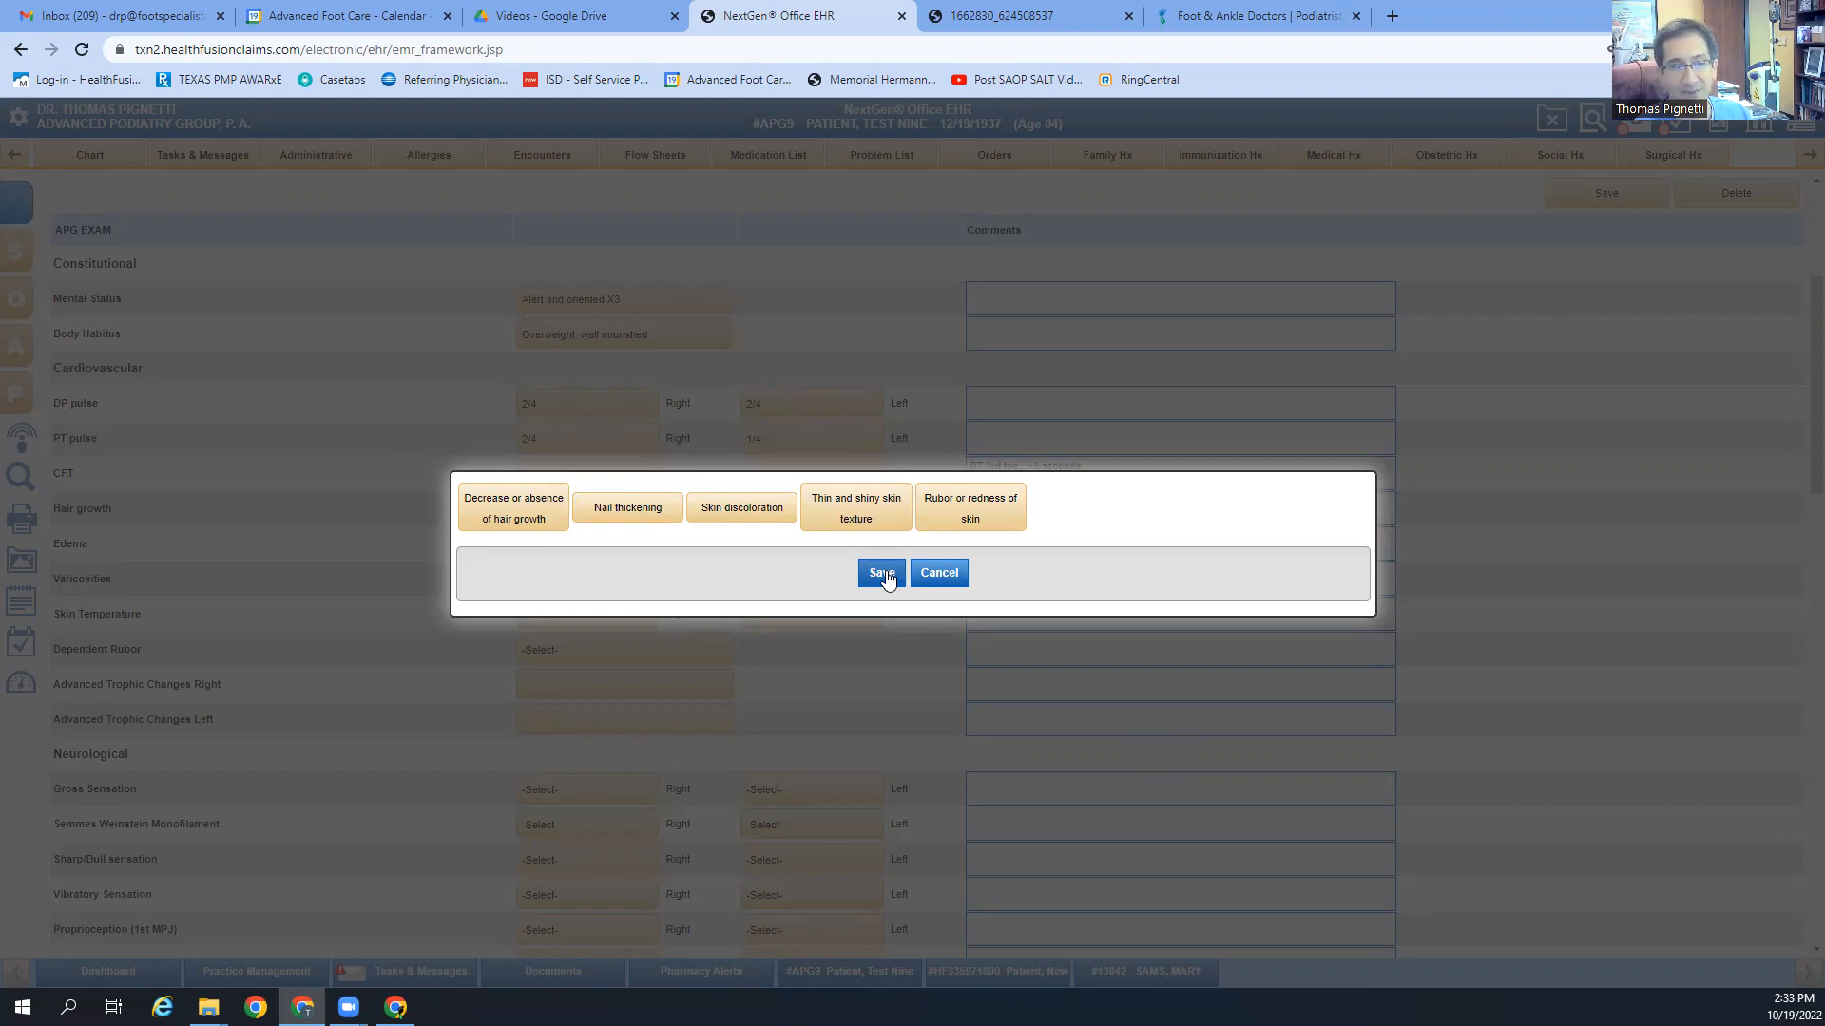
click(934, 573)
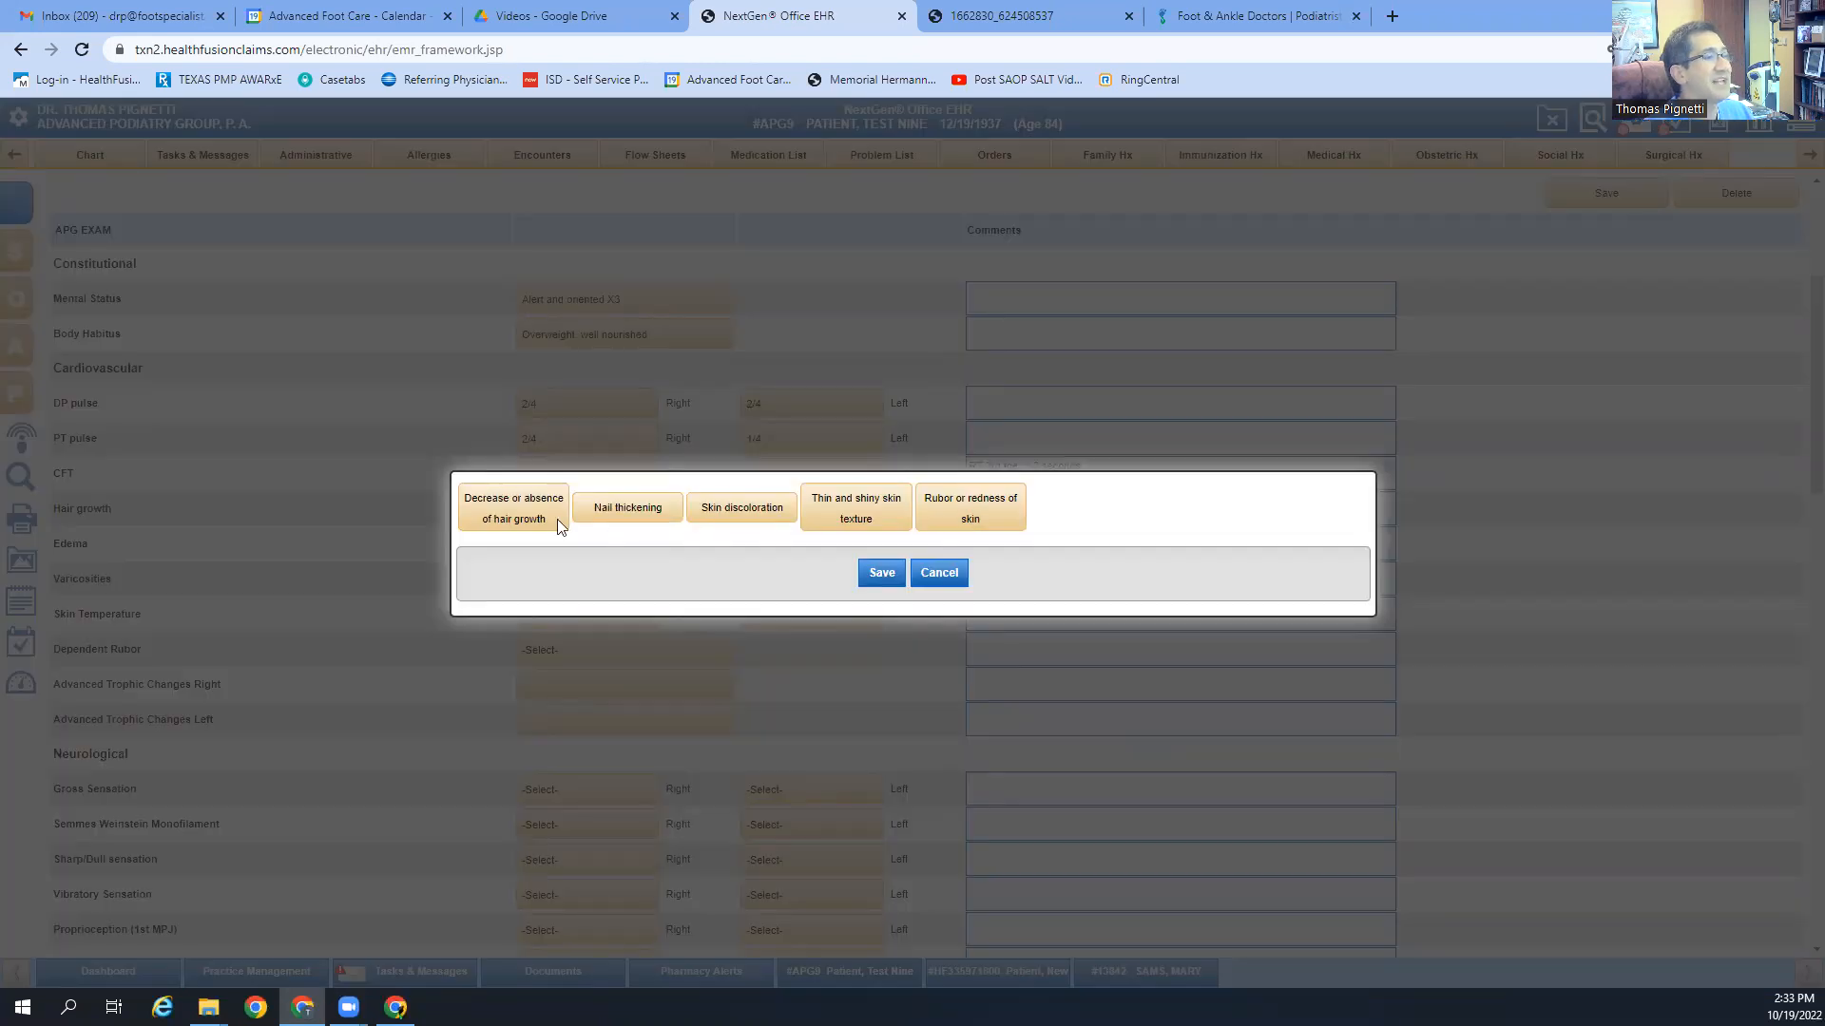
click(523, 516)
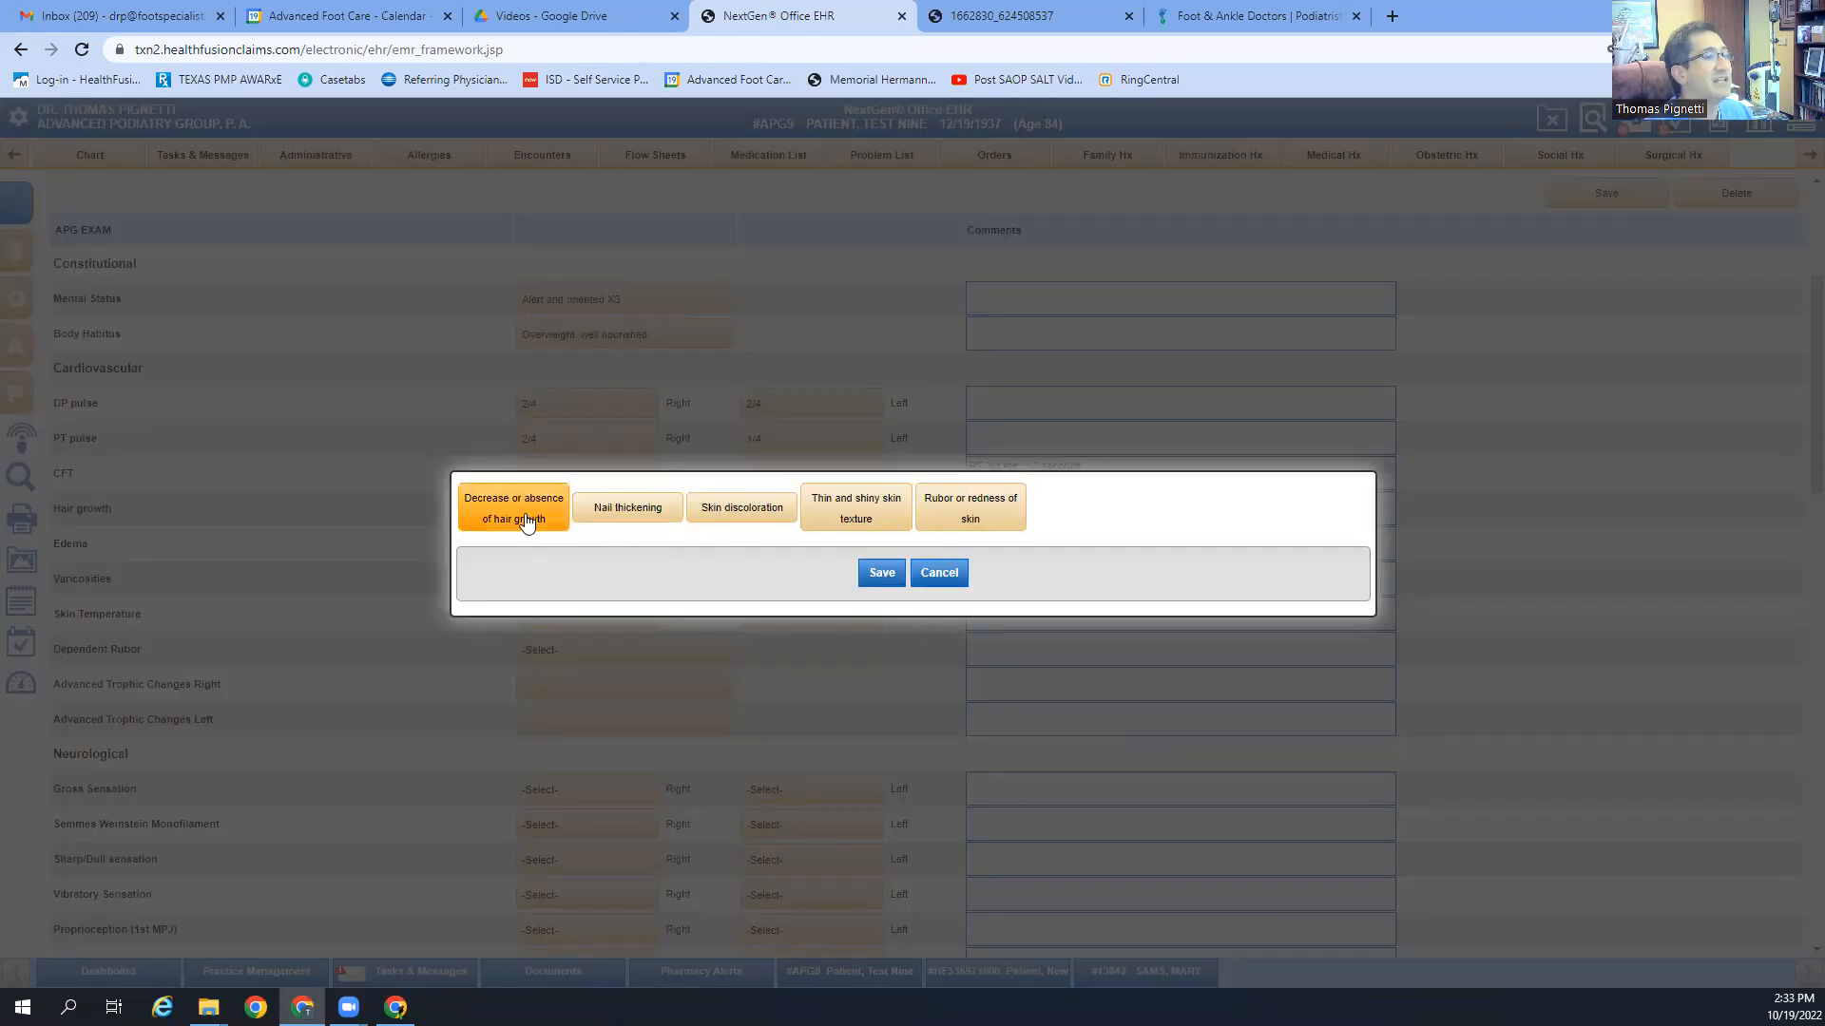
click(632, 504)
click(852, 509)
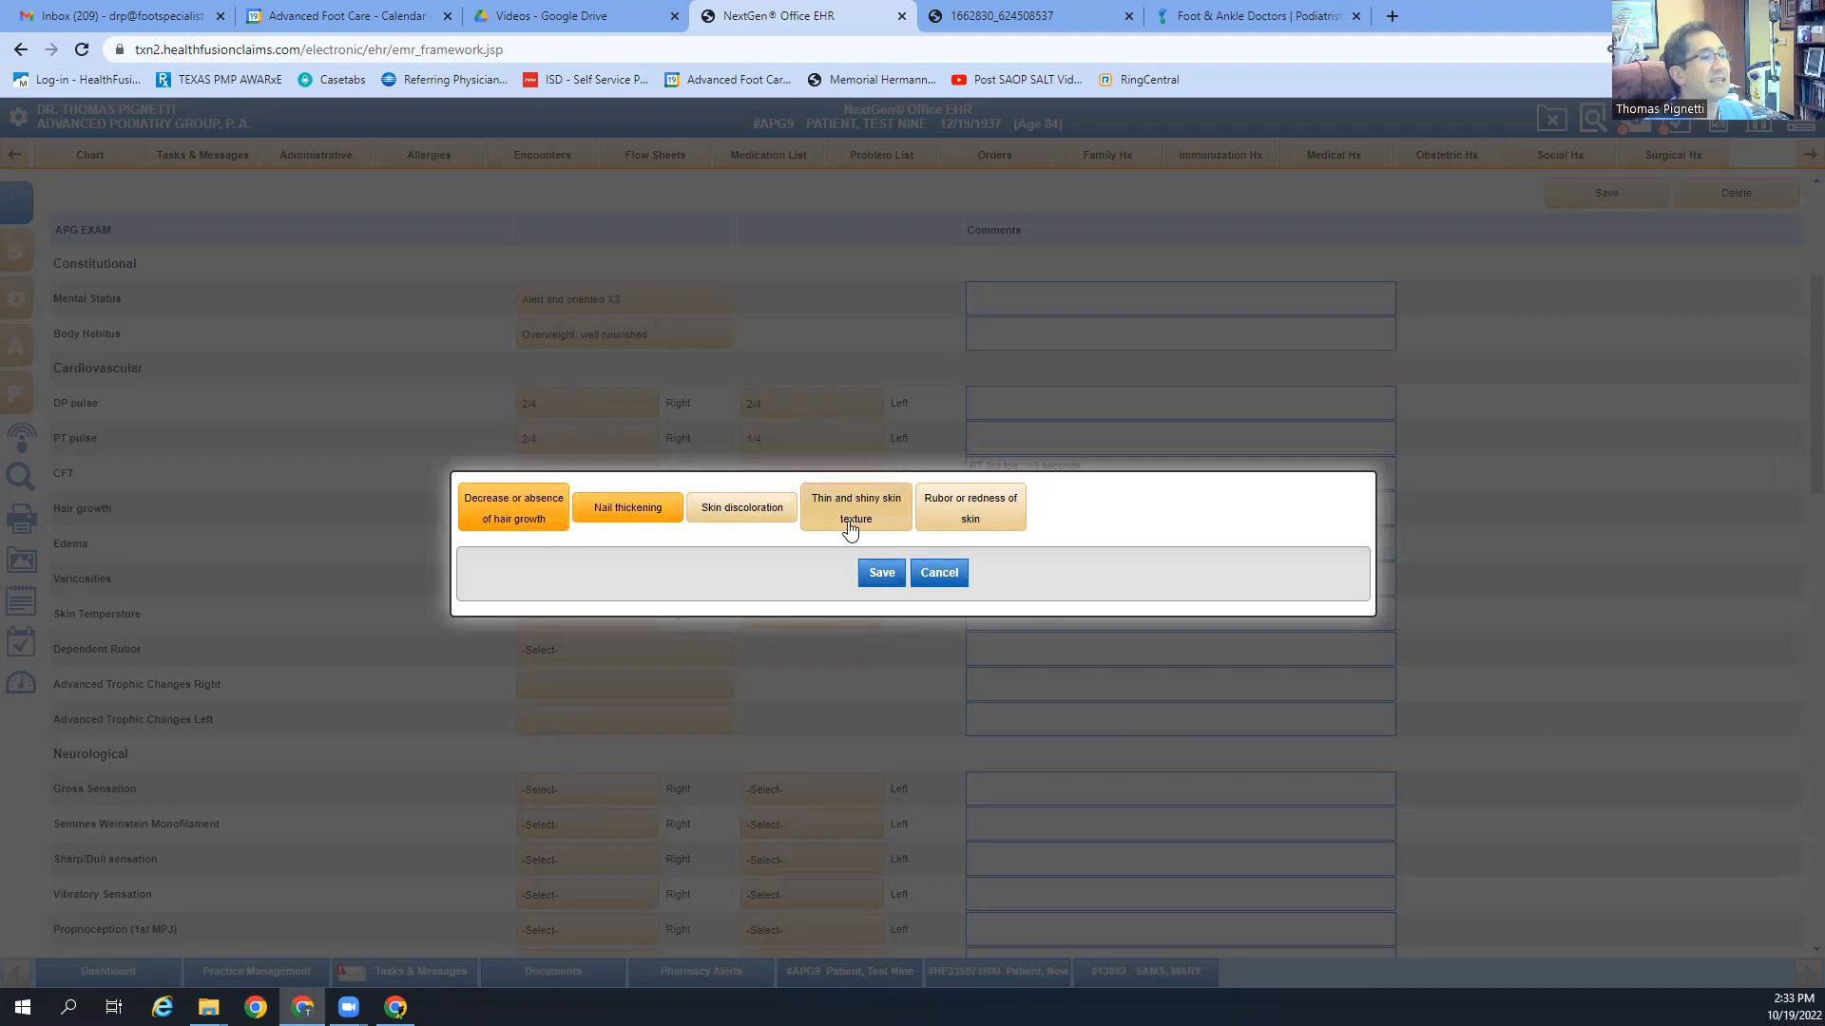
click(881, 573)
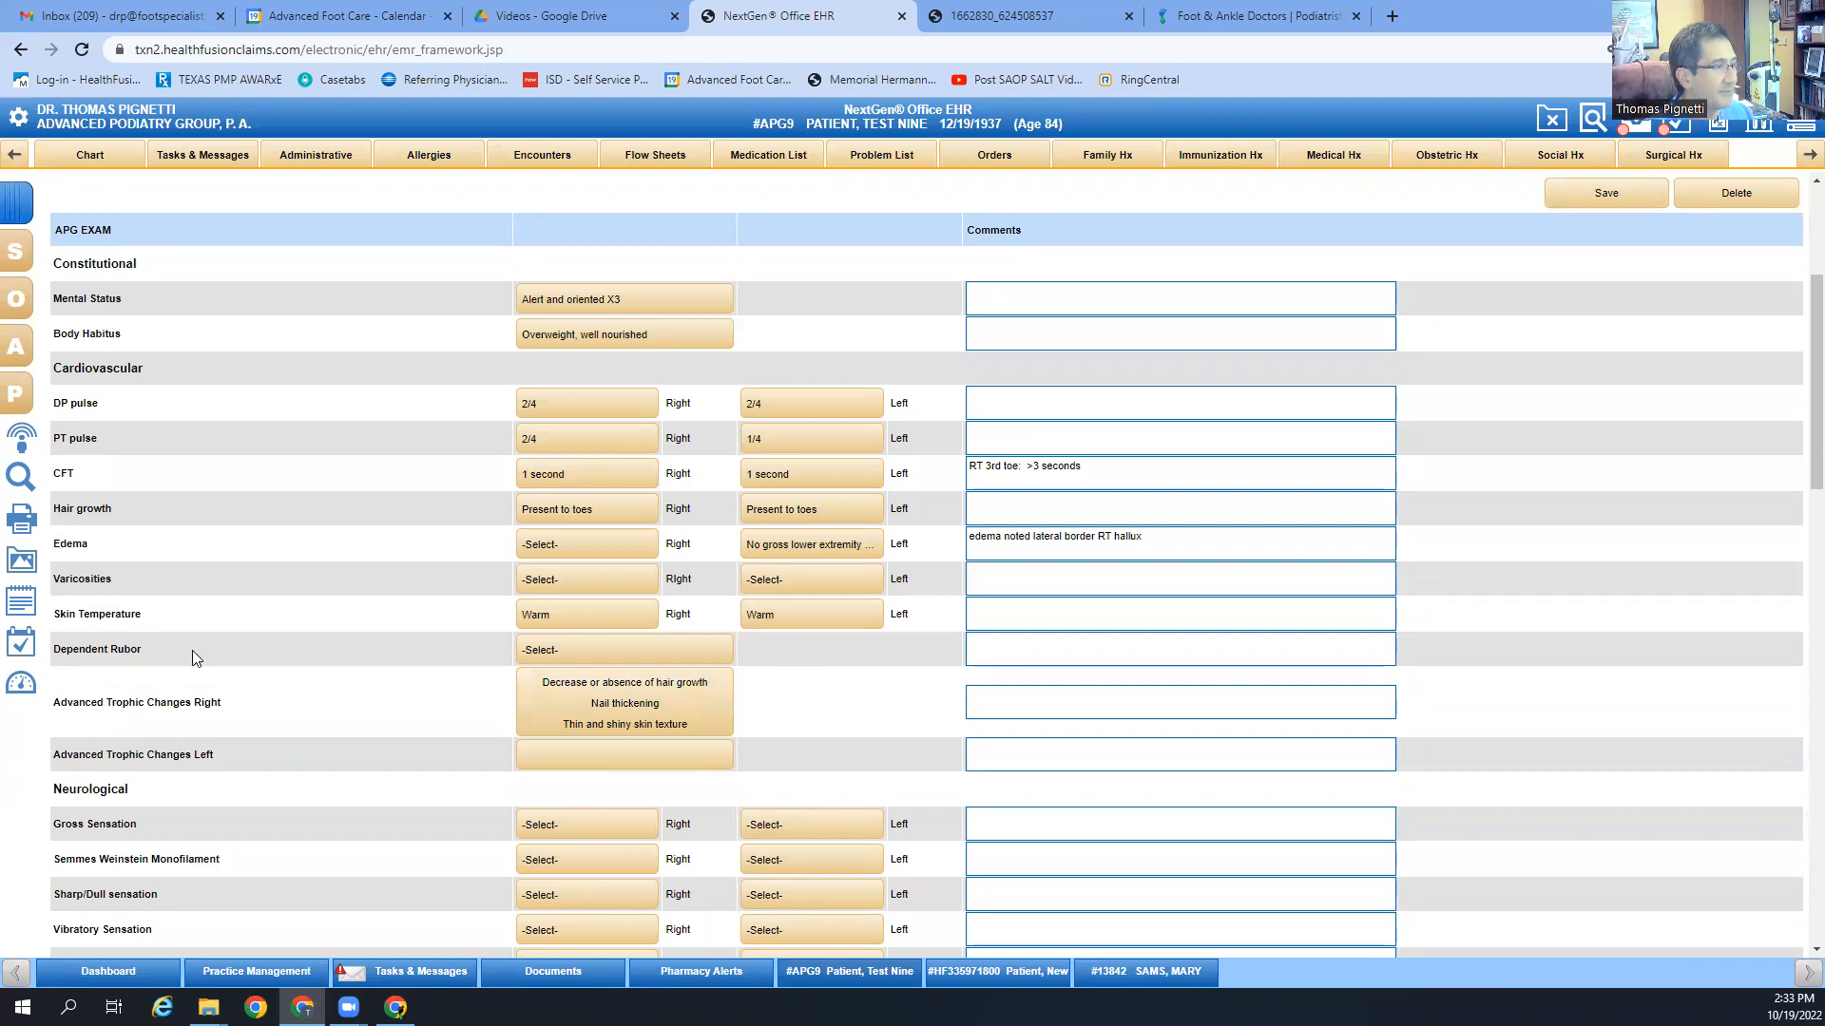
scroll(192, 650, down, 4)
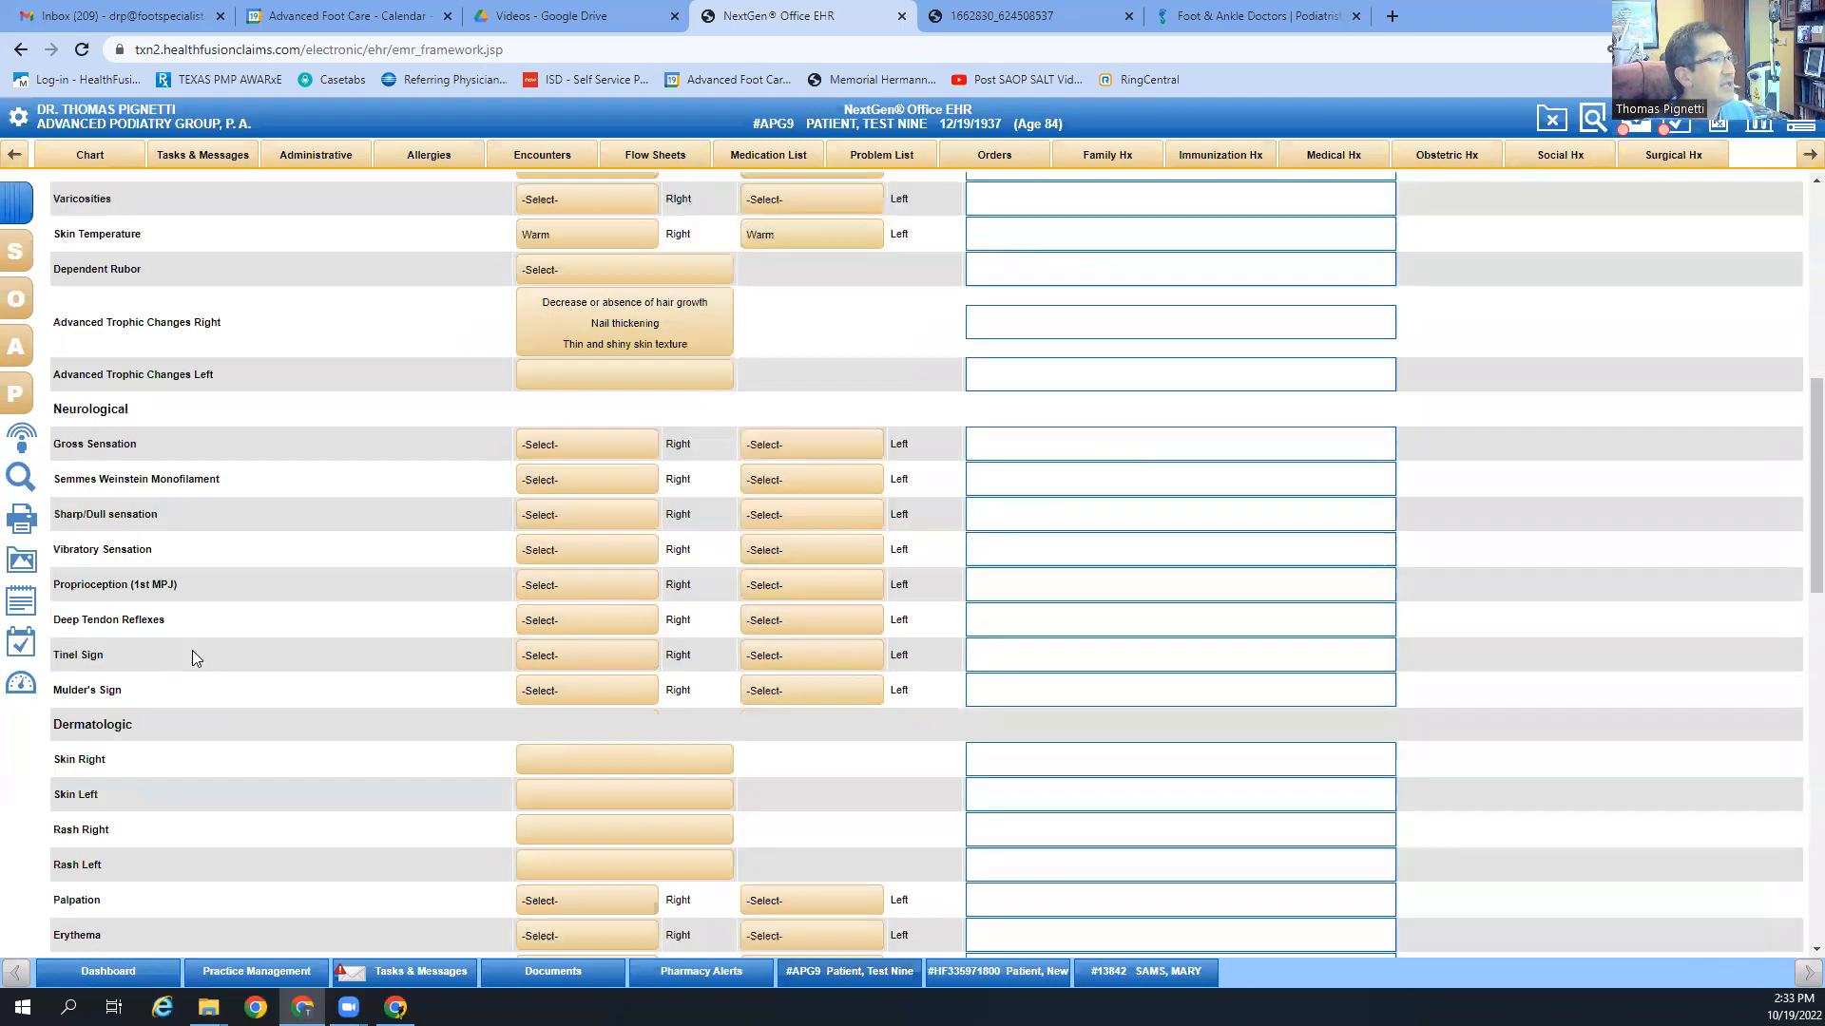
Step: Set Gross Sensation in the Neurological section to Intact for both the right and left foot
click(578, 446)
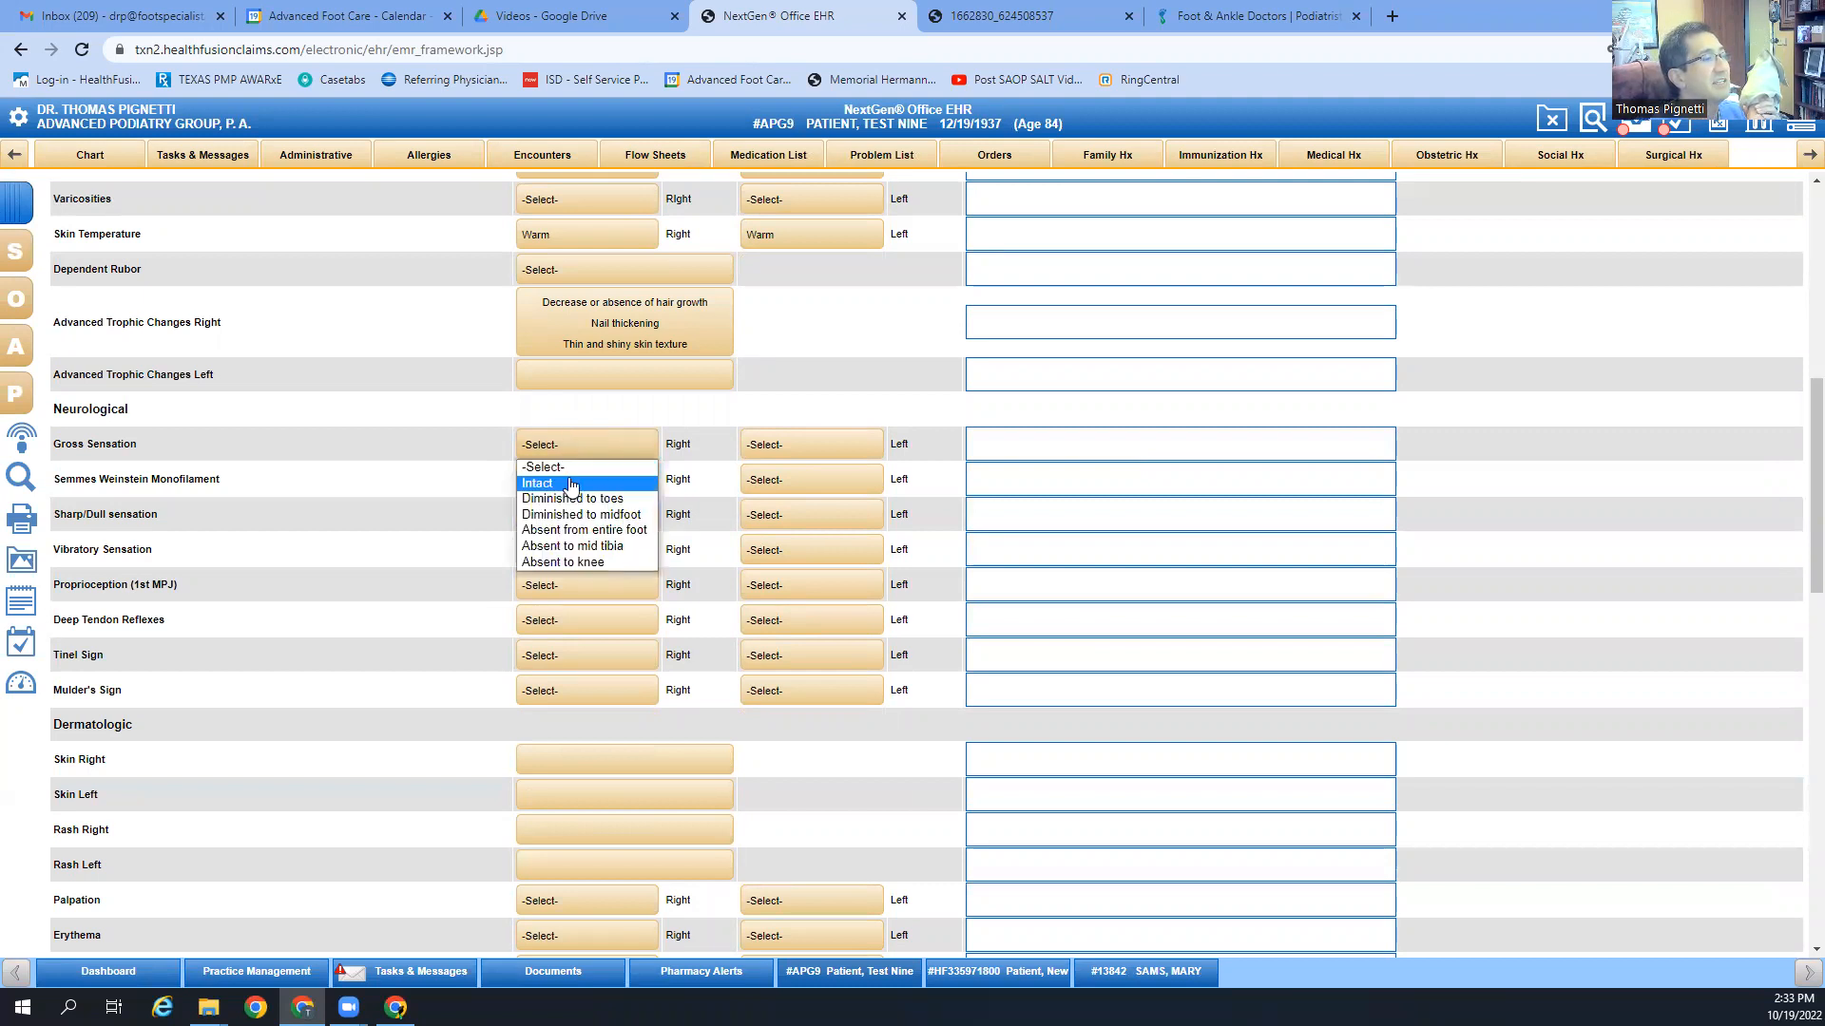
click(570, 488)
click(781, 439)
click(768, 483)
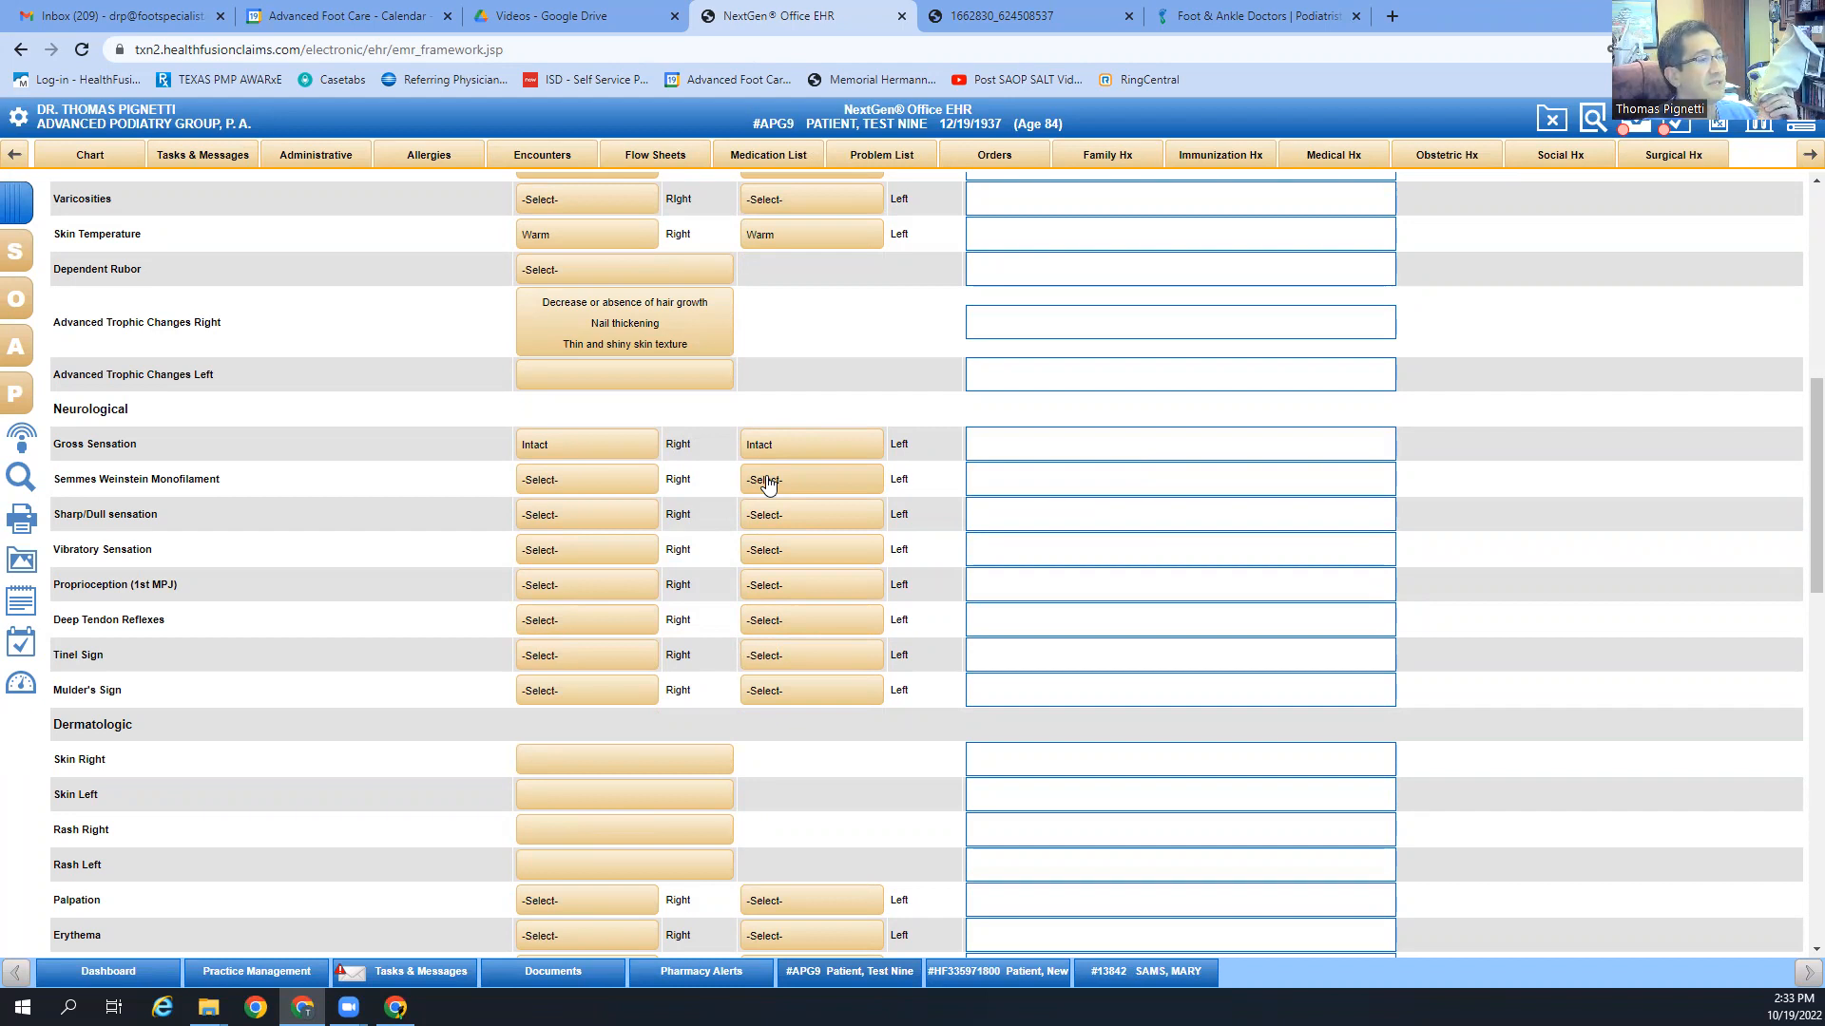
Step: Set Semmes Weinstein Monofilament to Intact to 5/5 sites for both the right and left foot
click(642, 511)
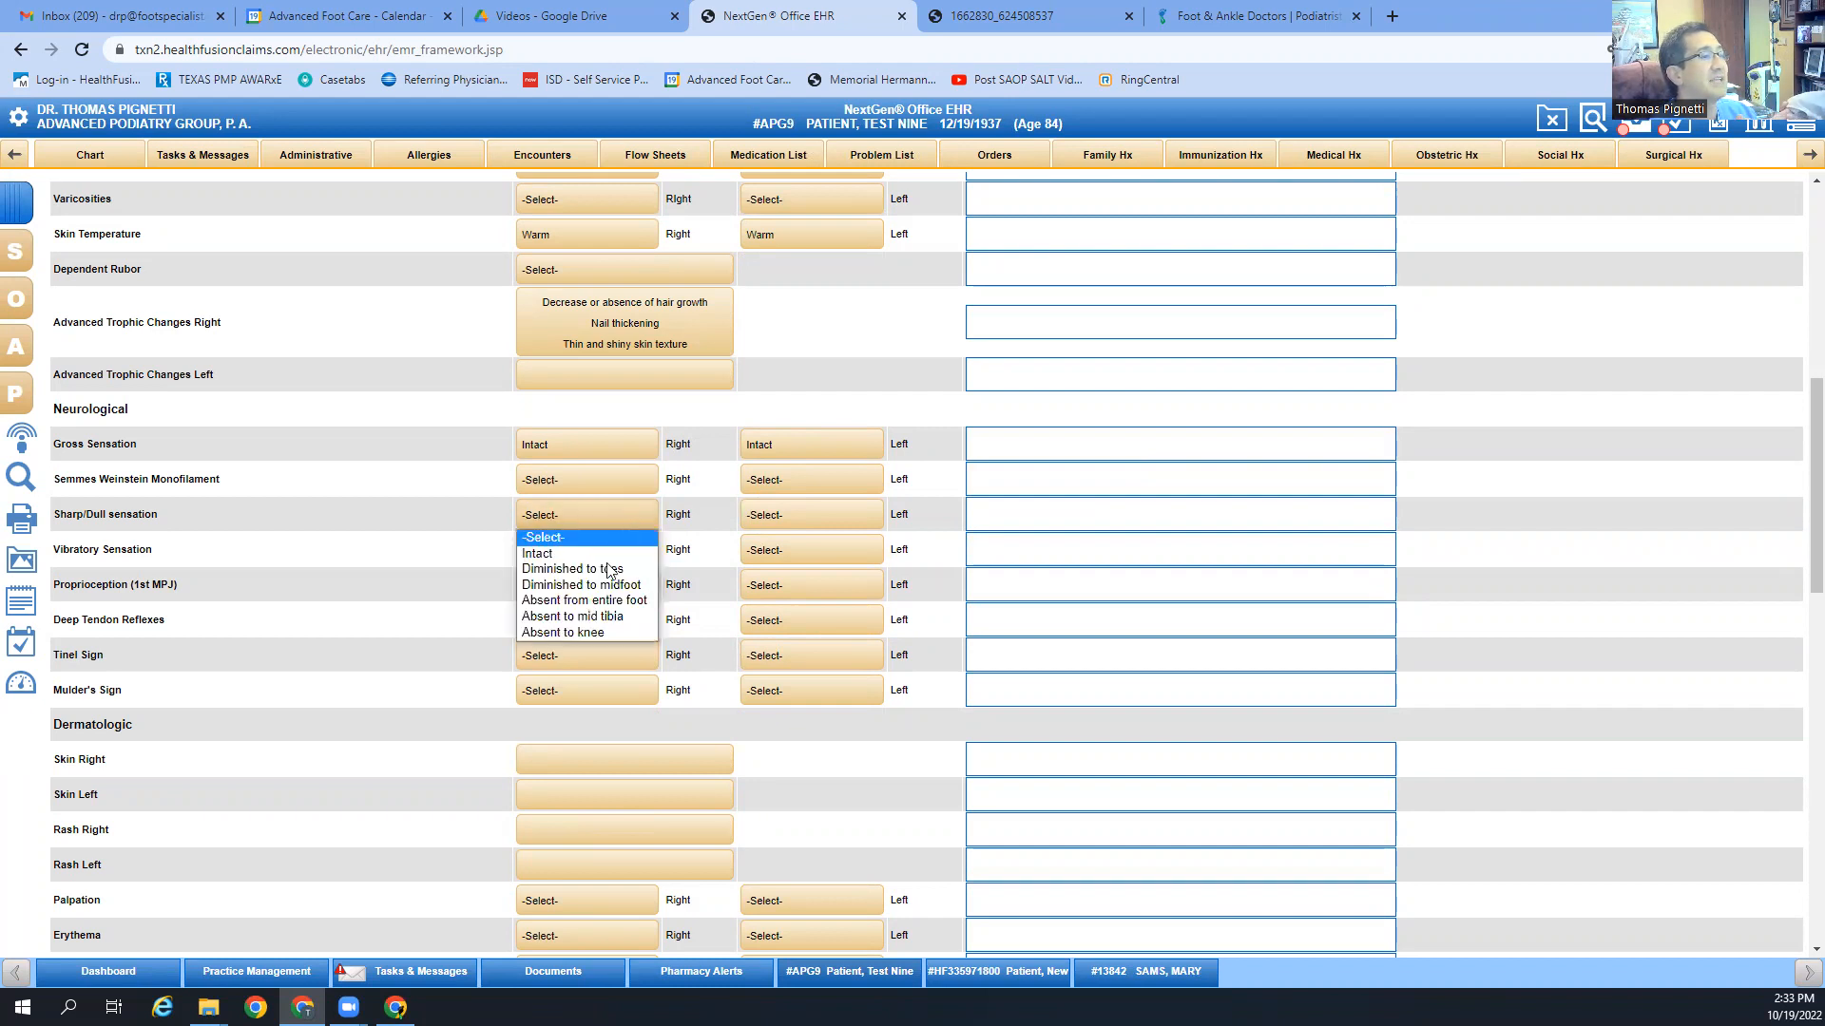
click(627, 481)
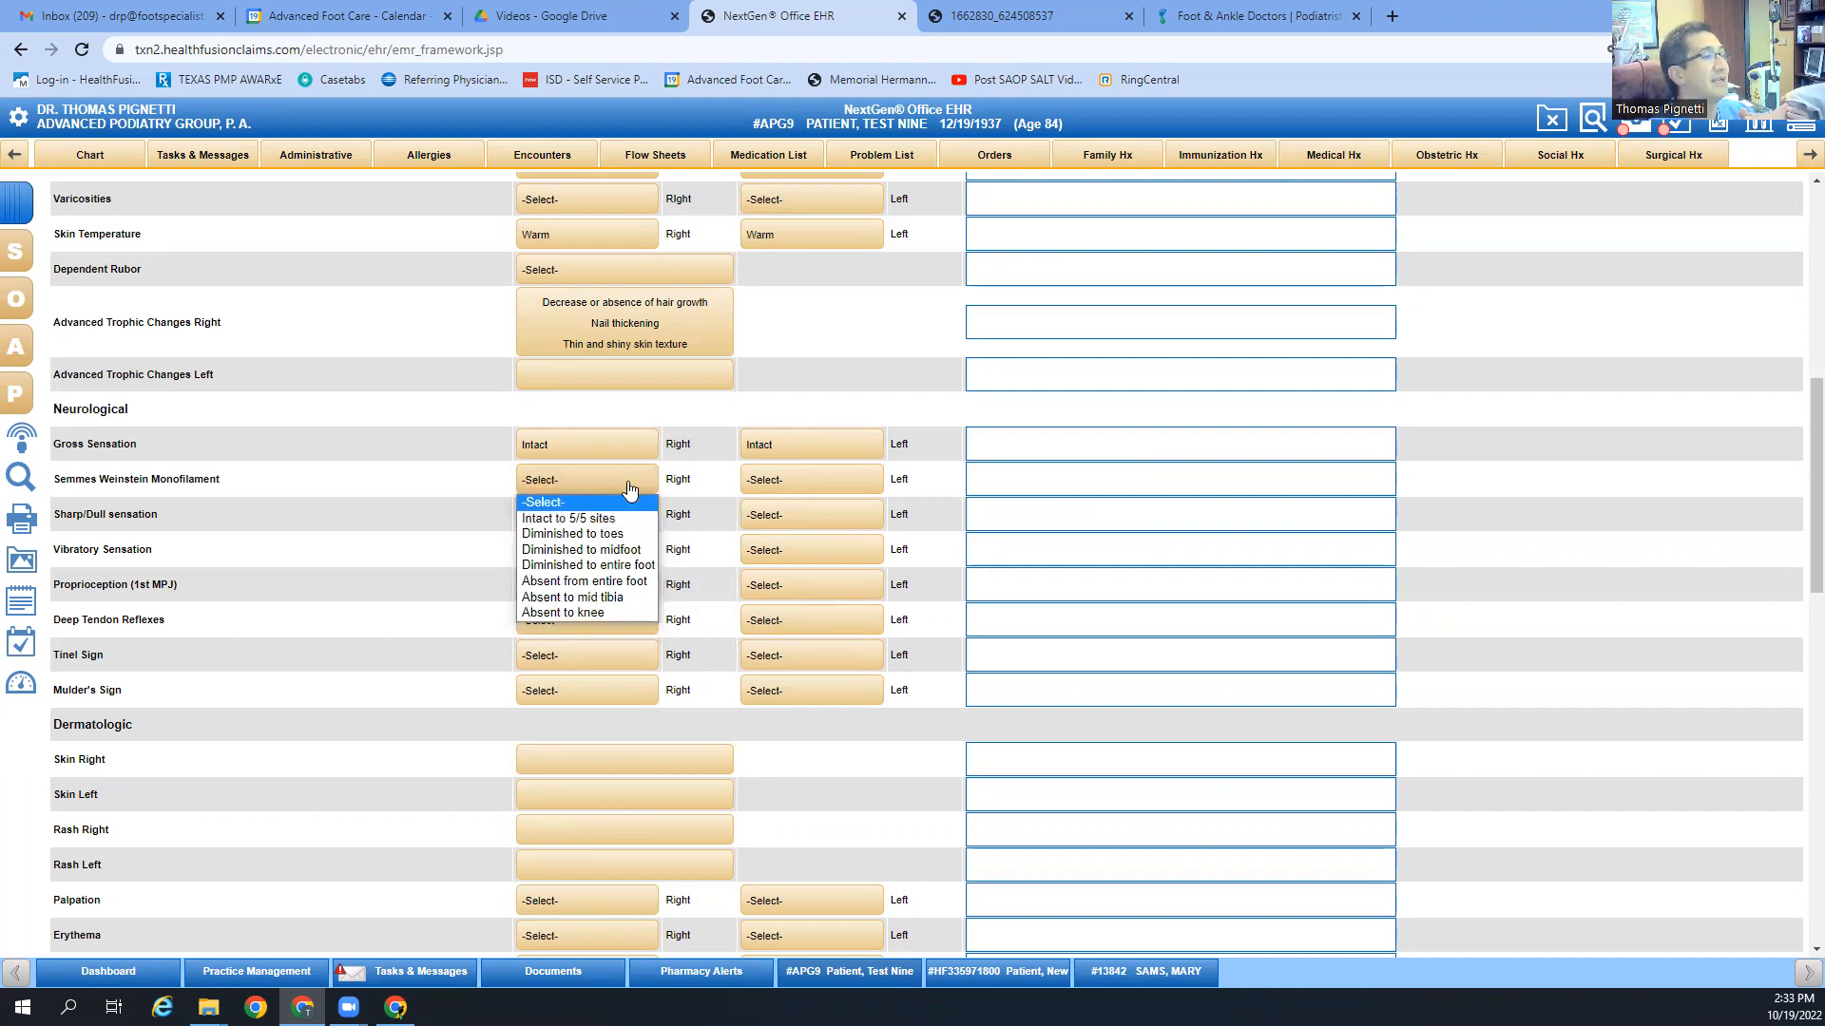
click(570, 517)
click(770, 482)
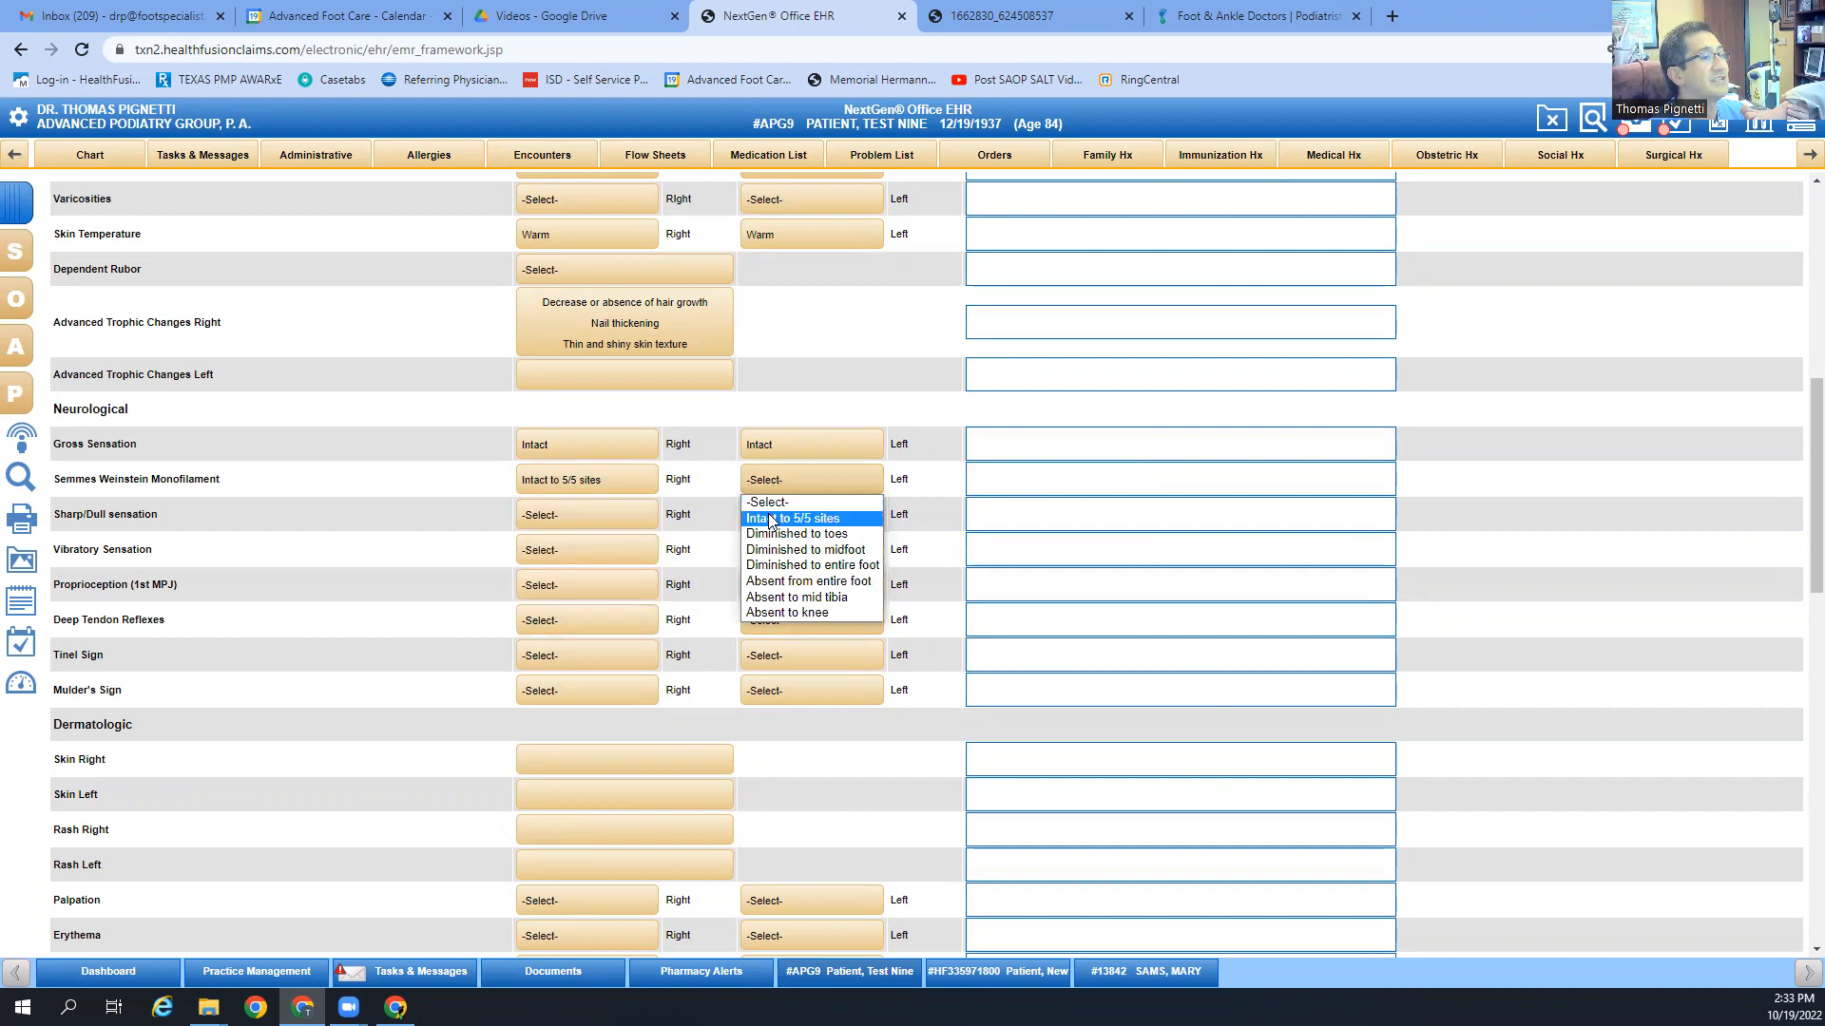
click(770, 518)
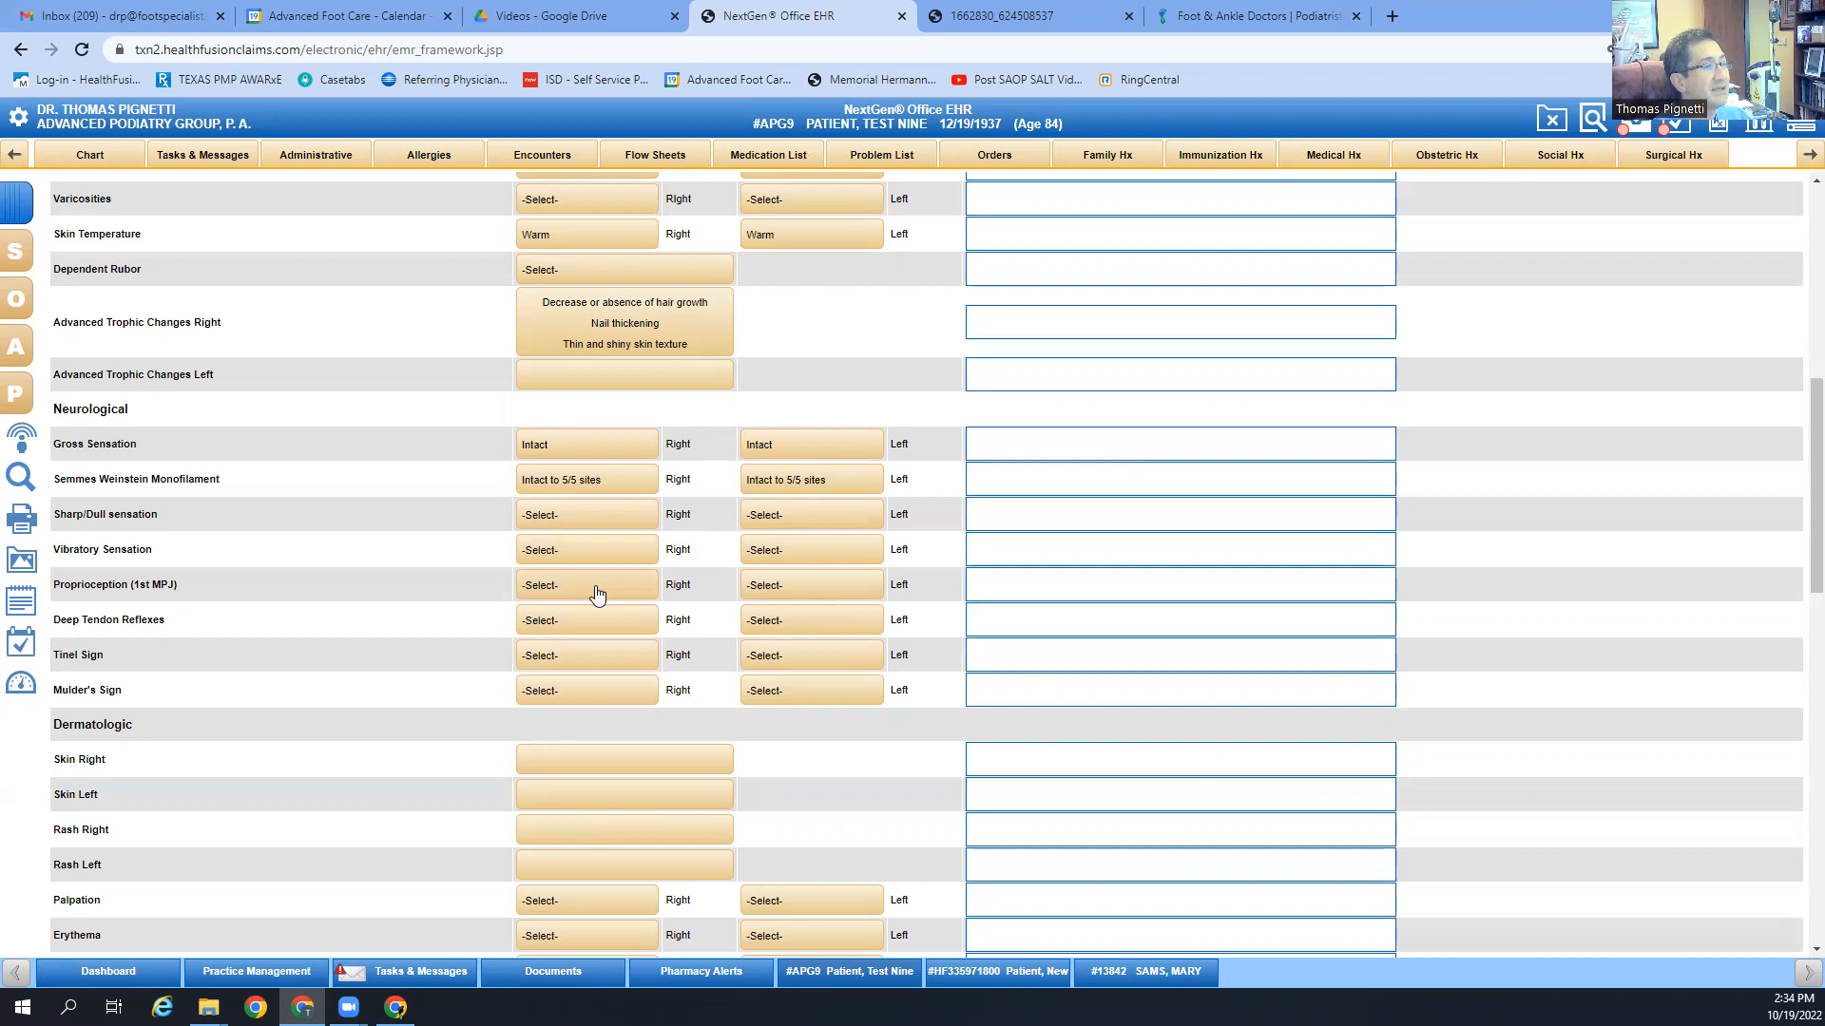
Step: Set Vibratory Sensation to Intact for the right foot and Diminished to toes for the left foot
click(589, 551)
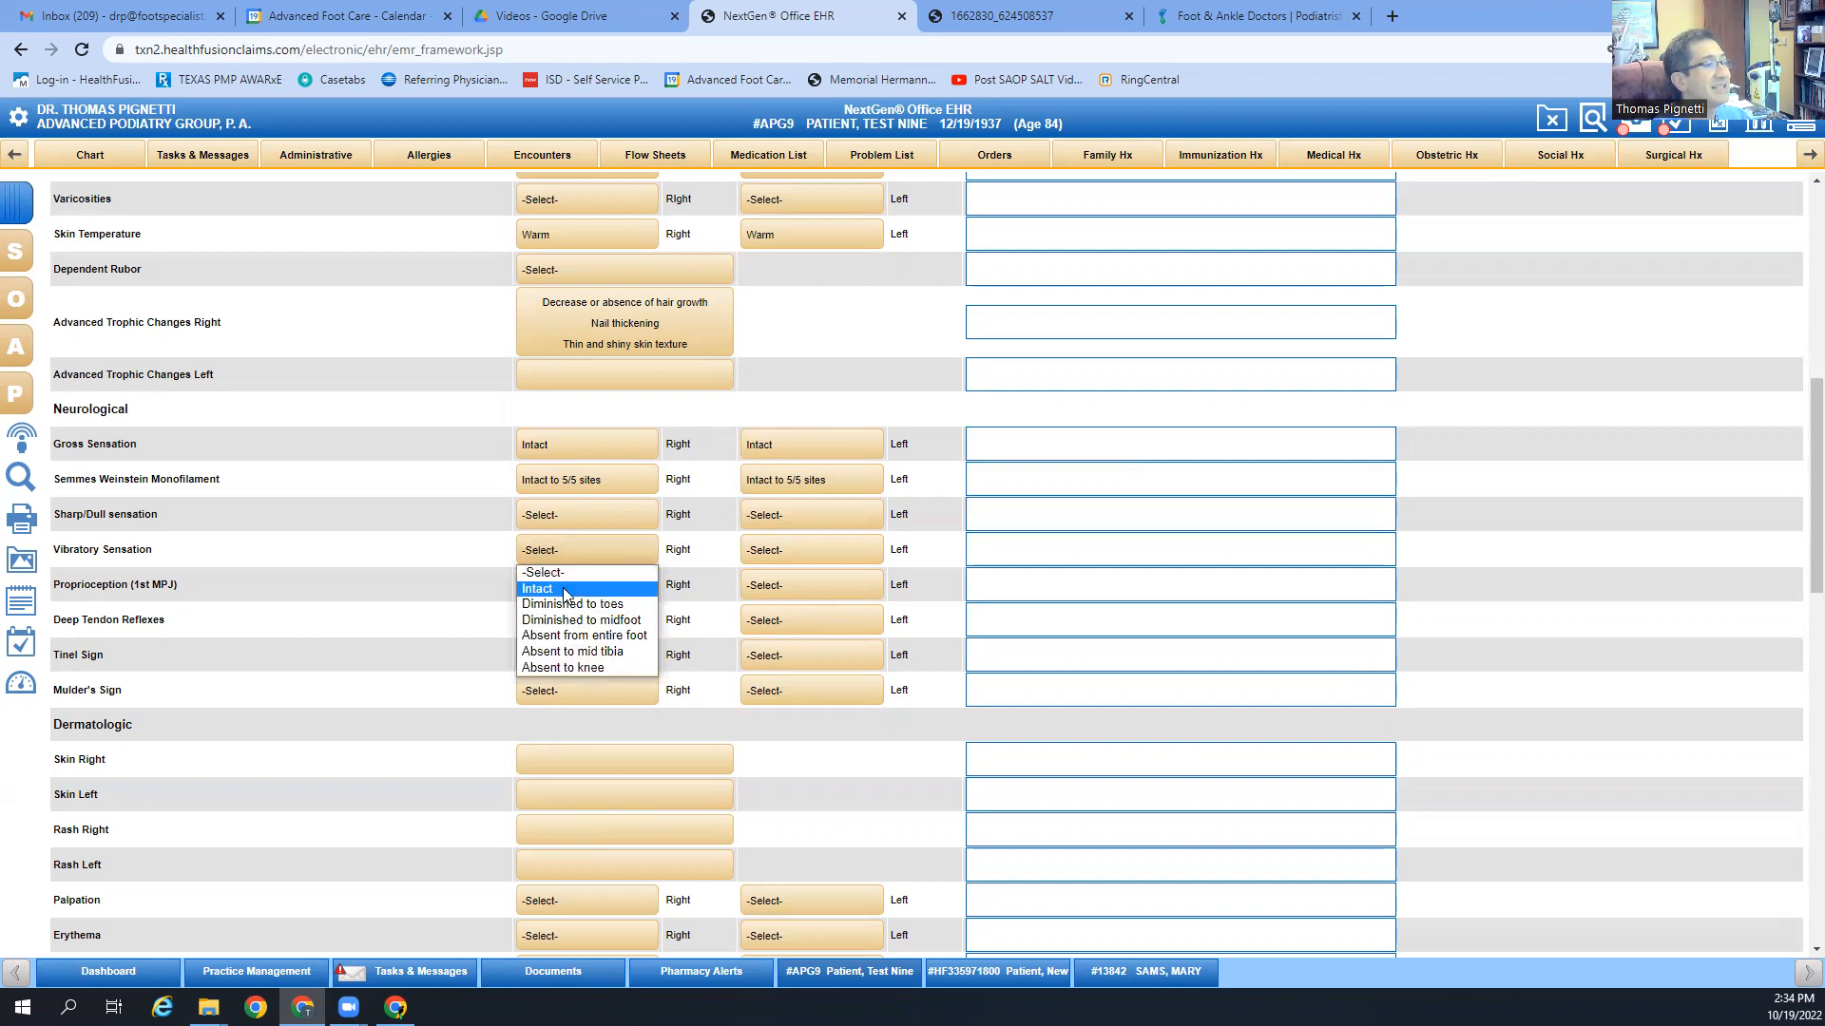
click(532, 594)
click(772, 557)
click(789, 608)
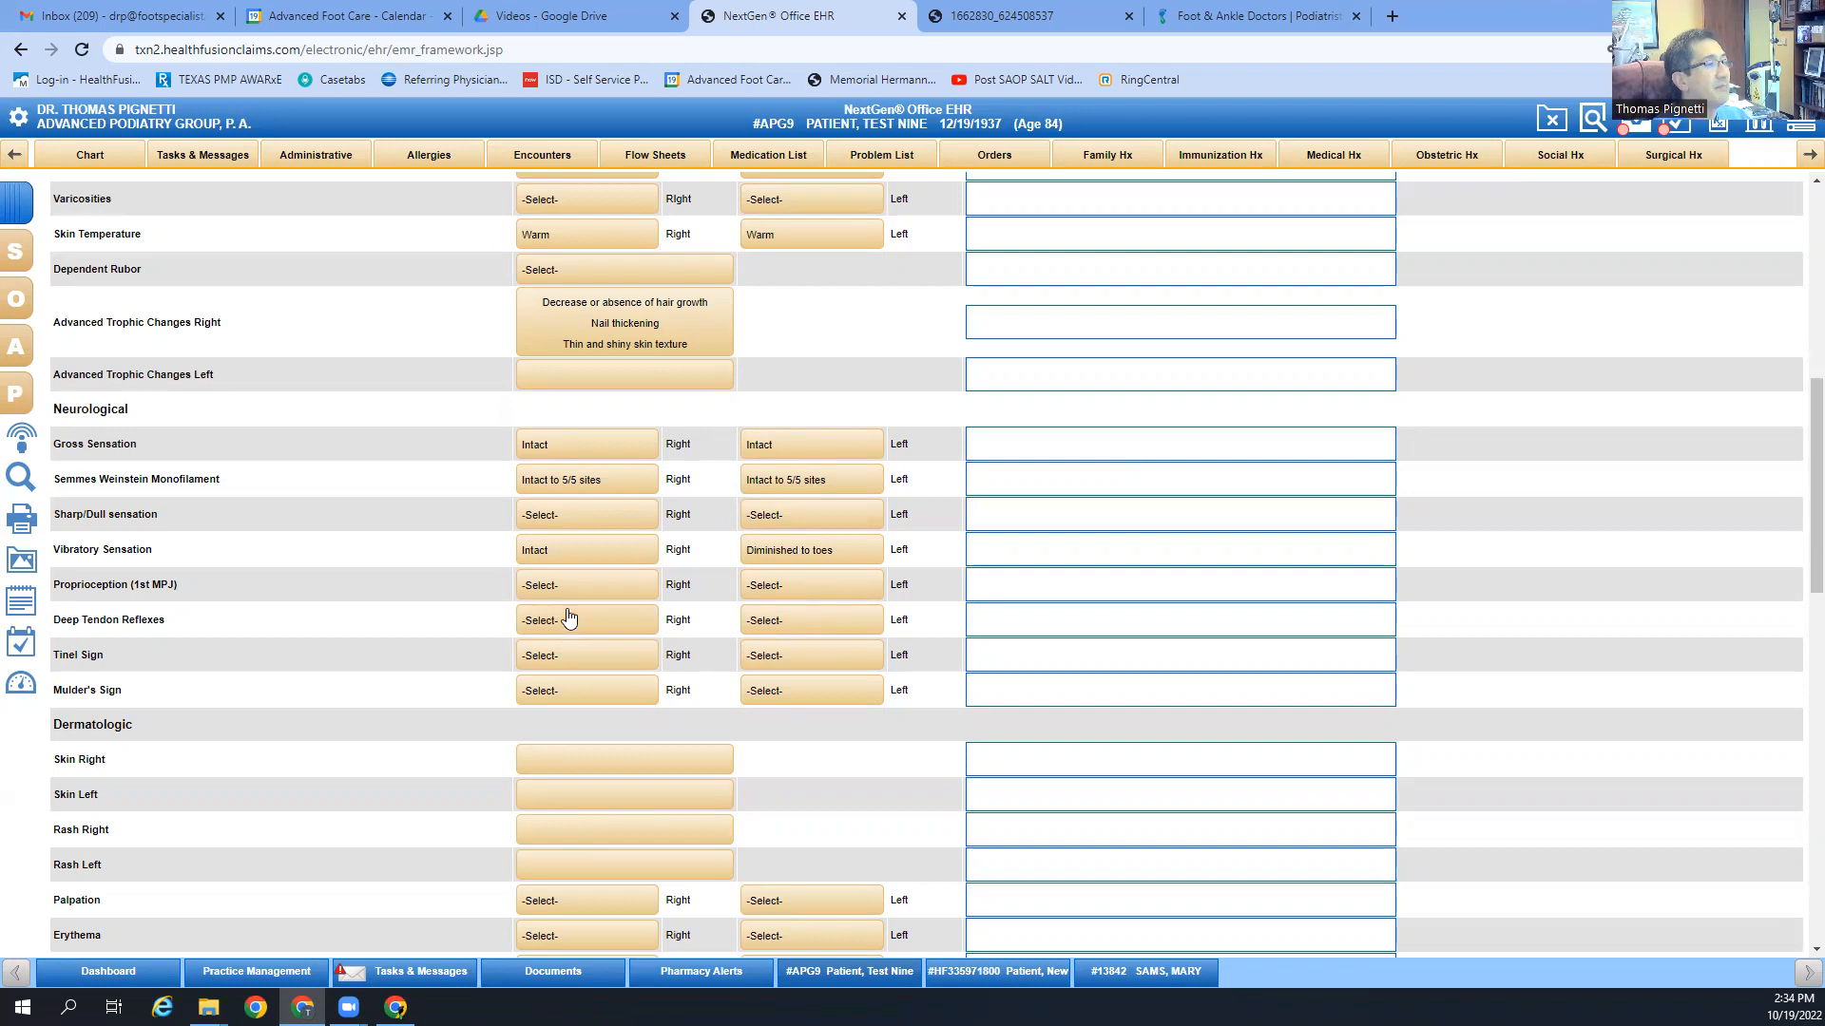
Step: Set Proprioception (1st MPJ) to Intact for both the right and left foot
click(595, 593)
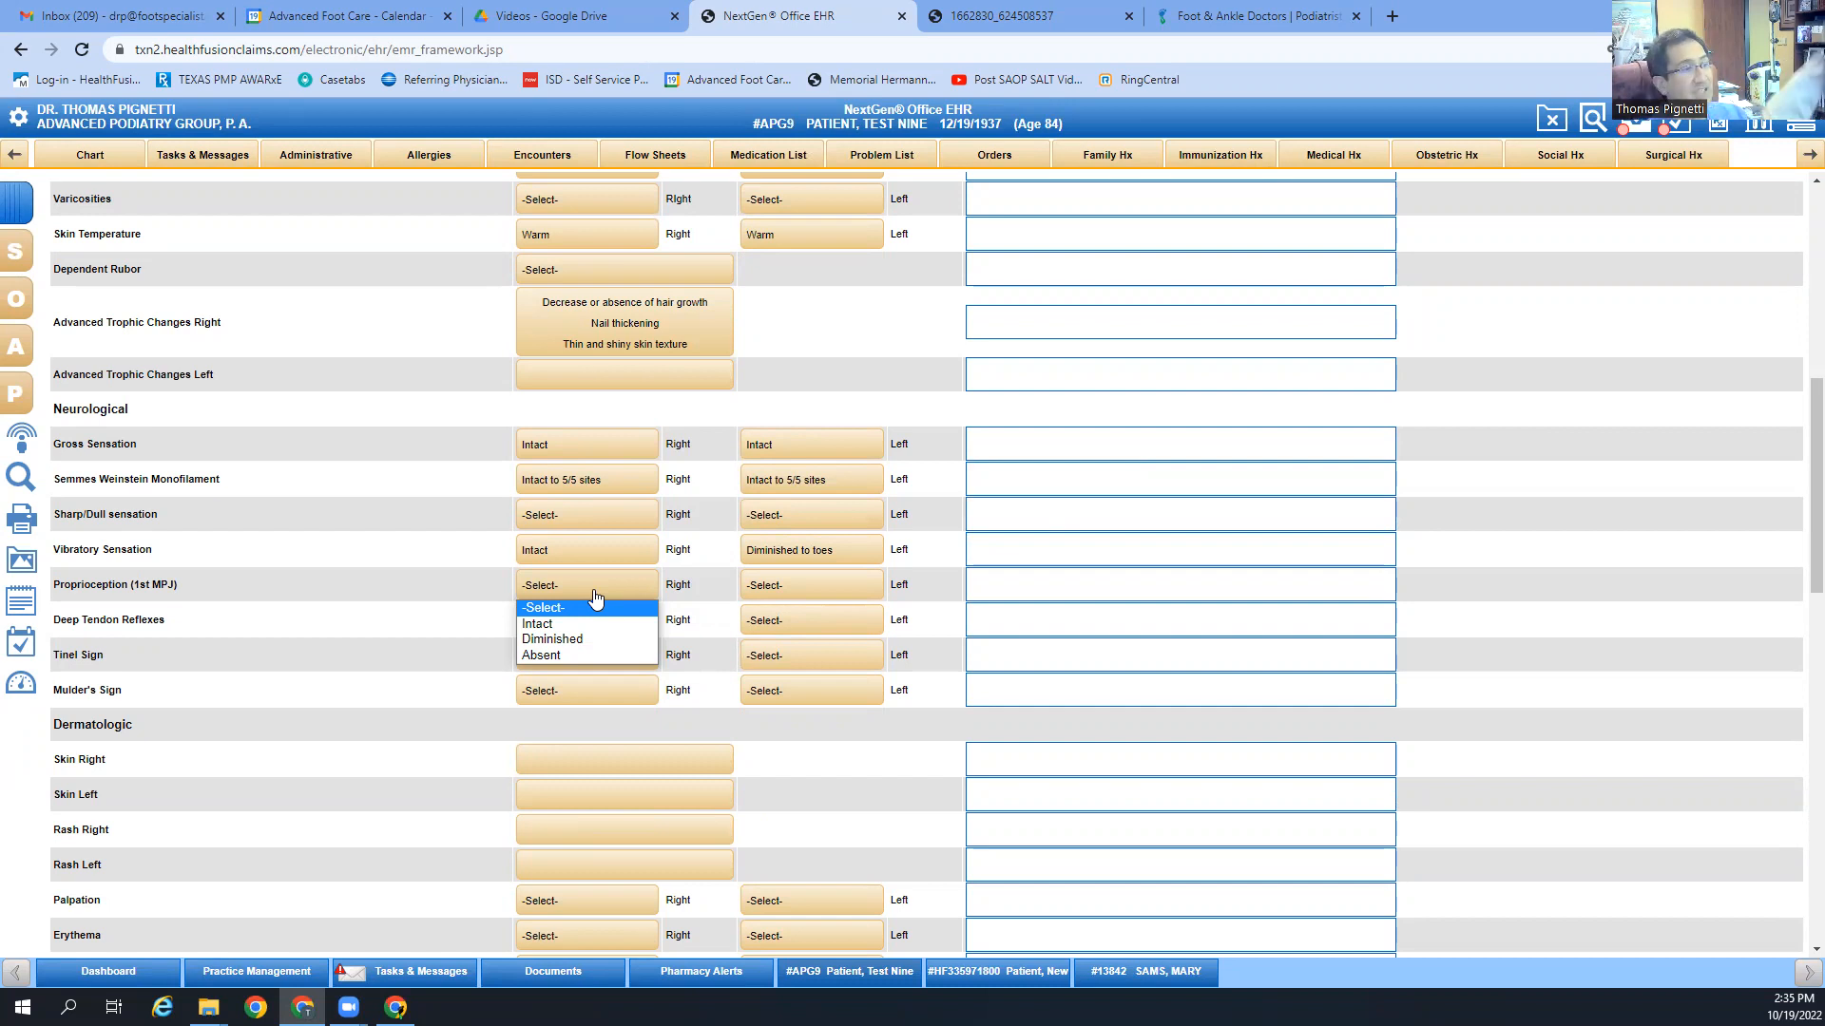
click(594, 592)
click(594, 594)
click(594, 623)
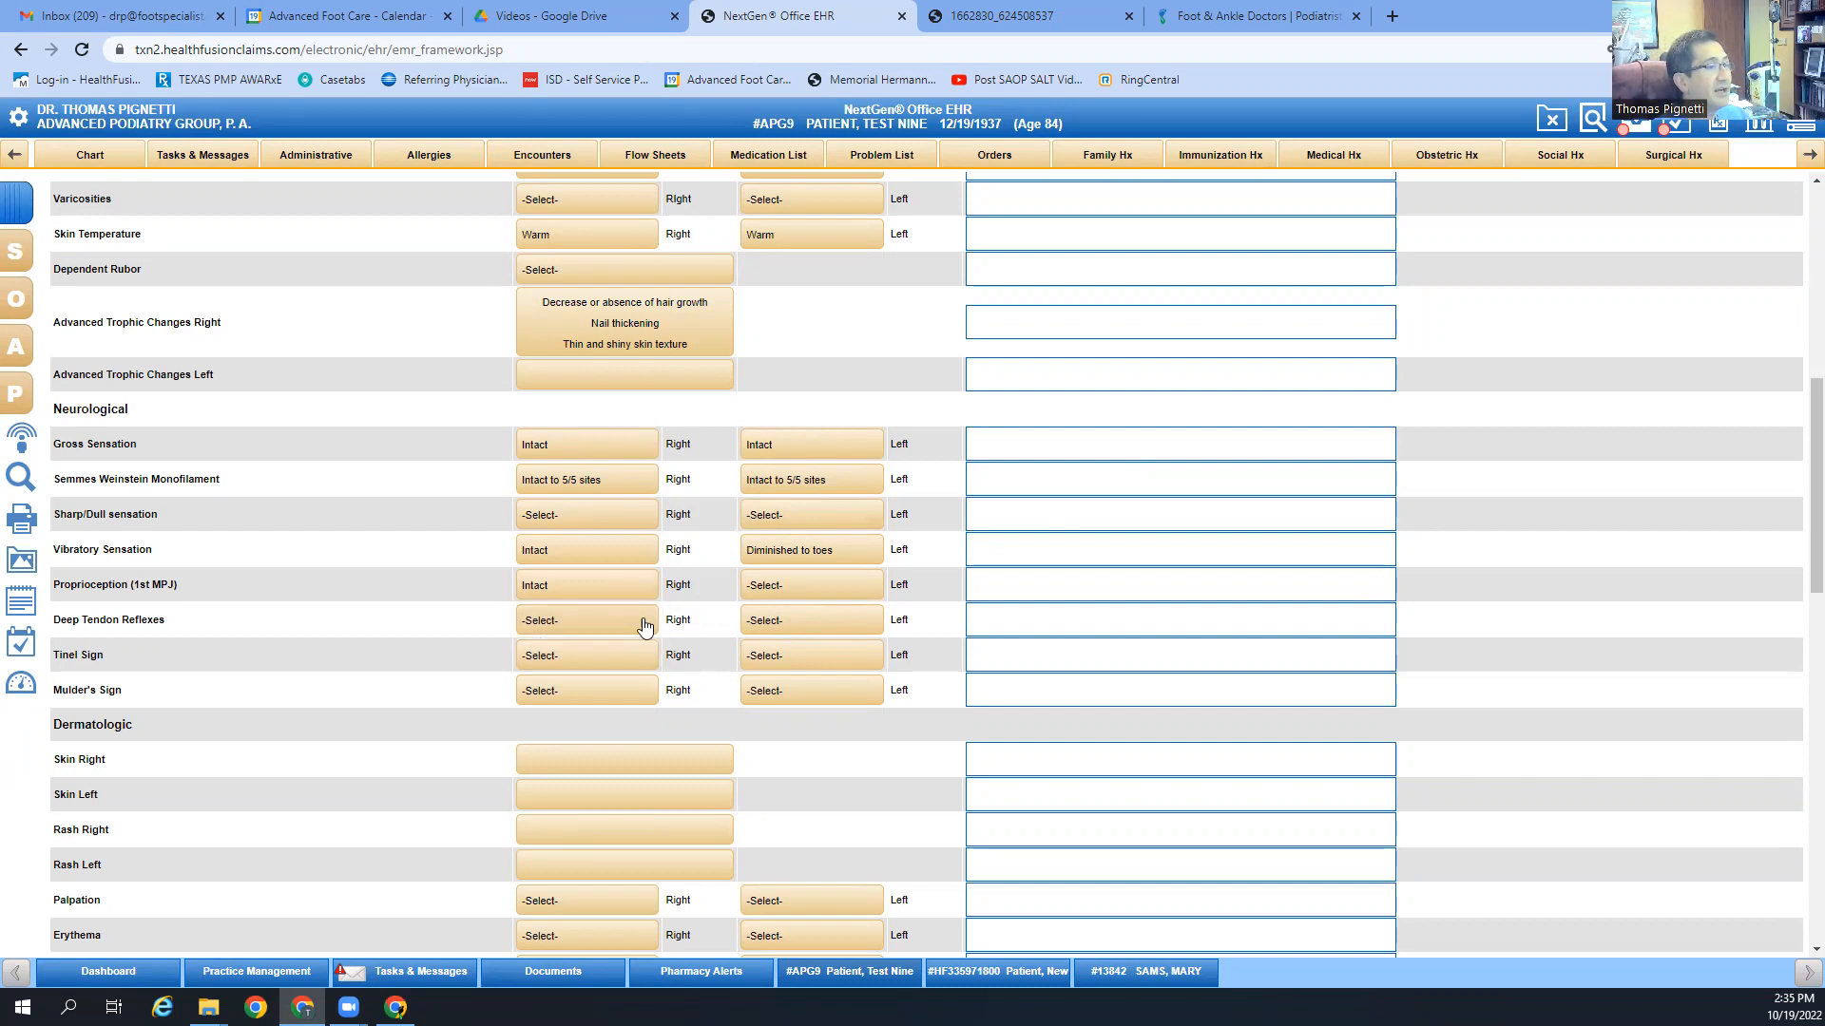
click(803, 585)
click(801, 624)
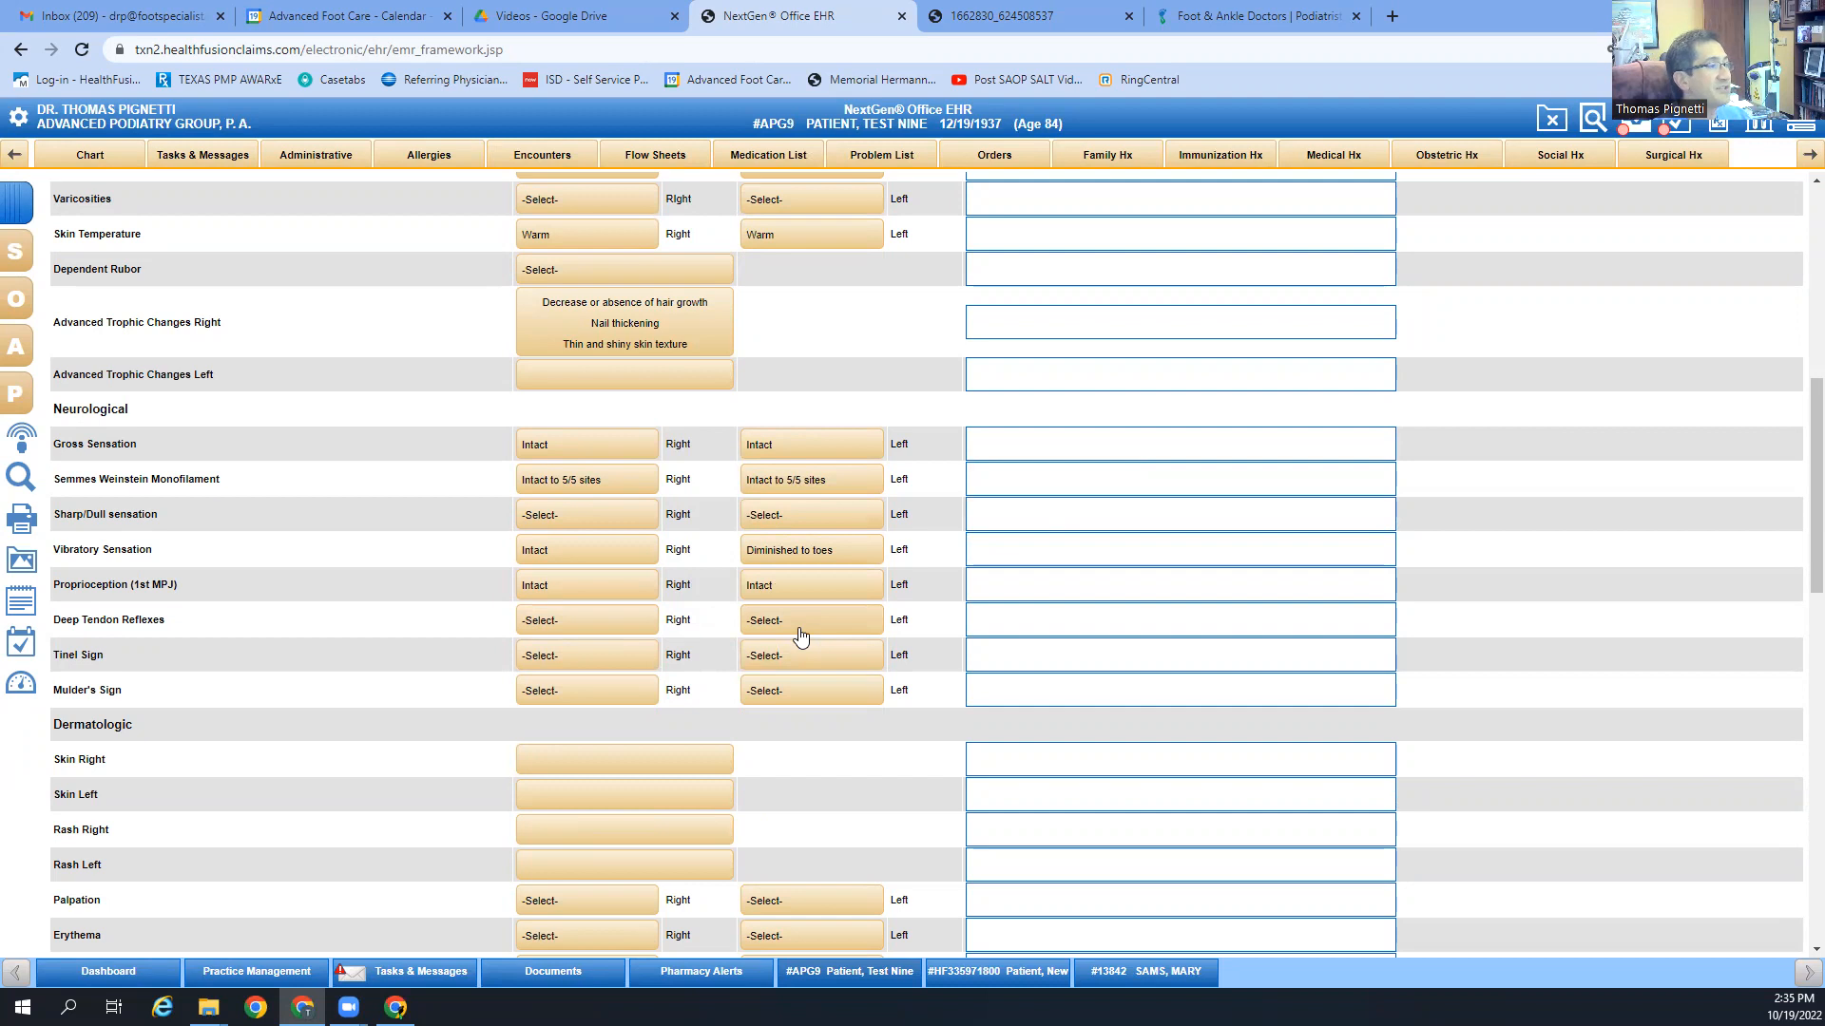
Step: Leave Deep Tendon Reflexes unselected and set Tinel Sign to Negative for both the right and left foot
click(618, 637)
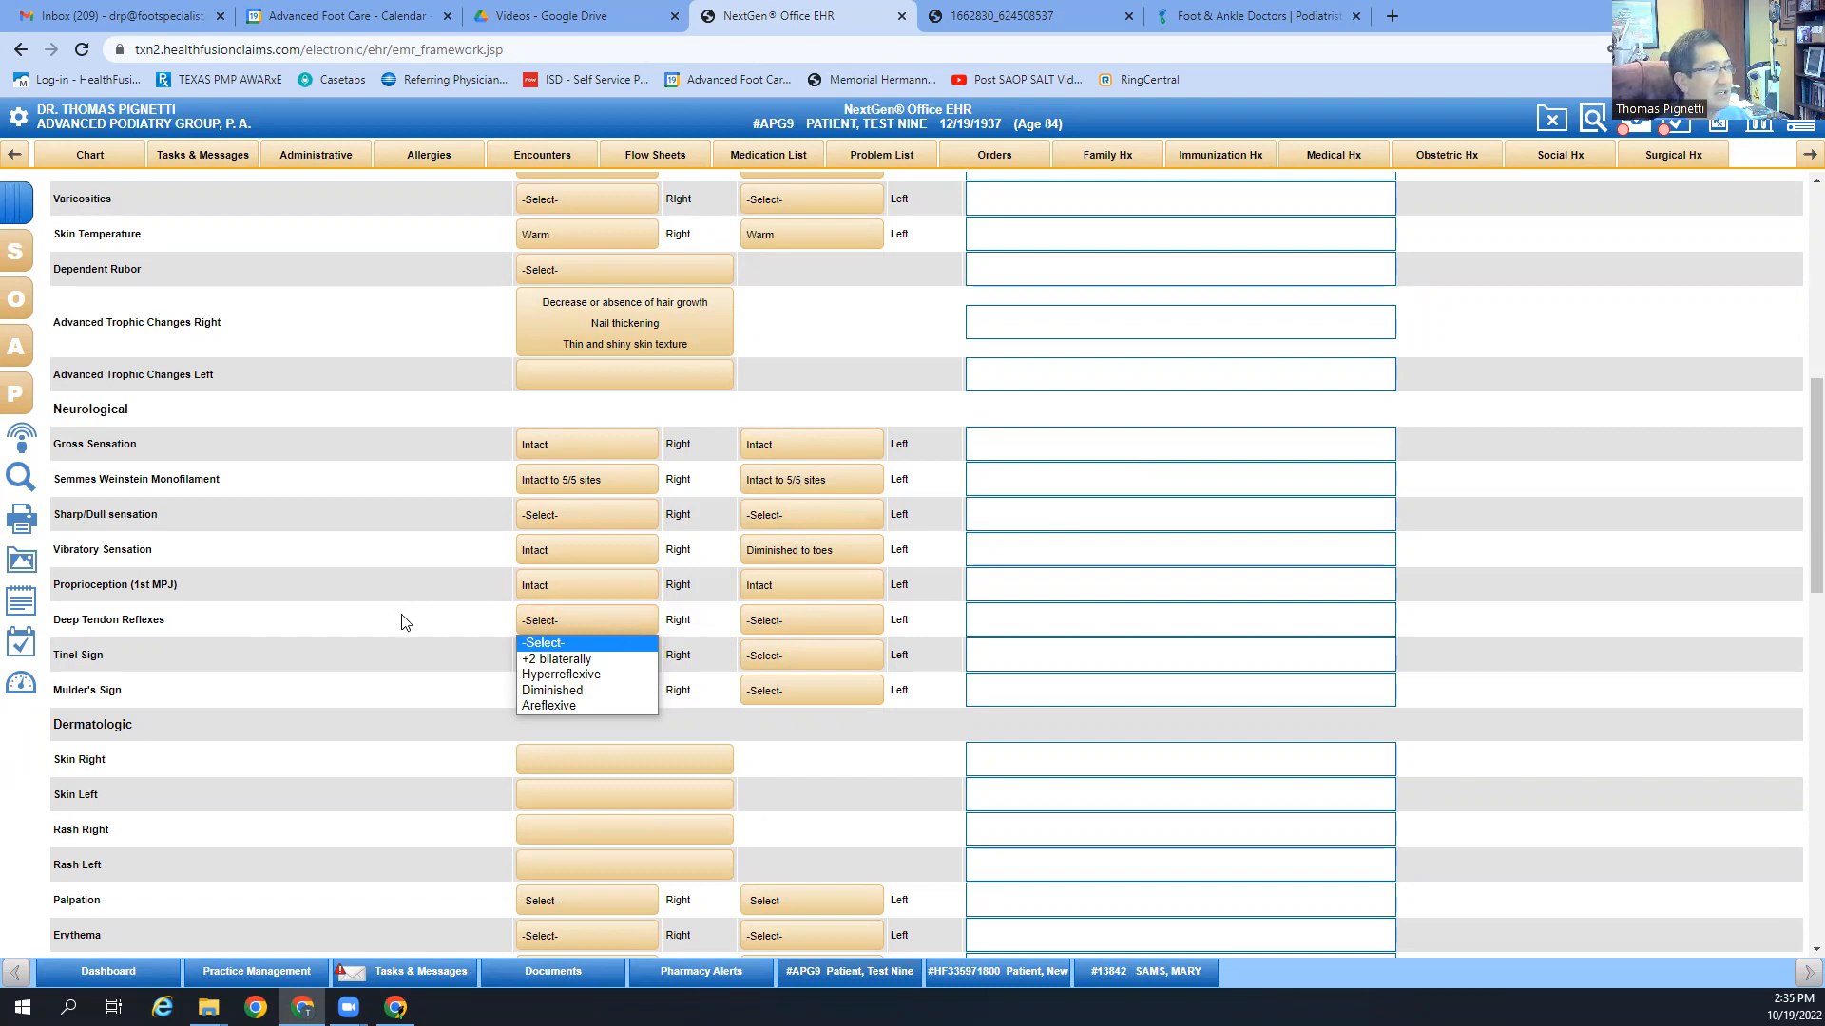
click(384, 644)
click(548, 657)
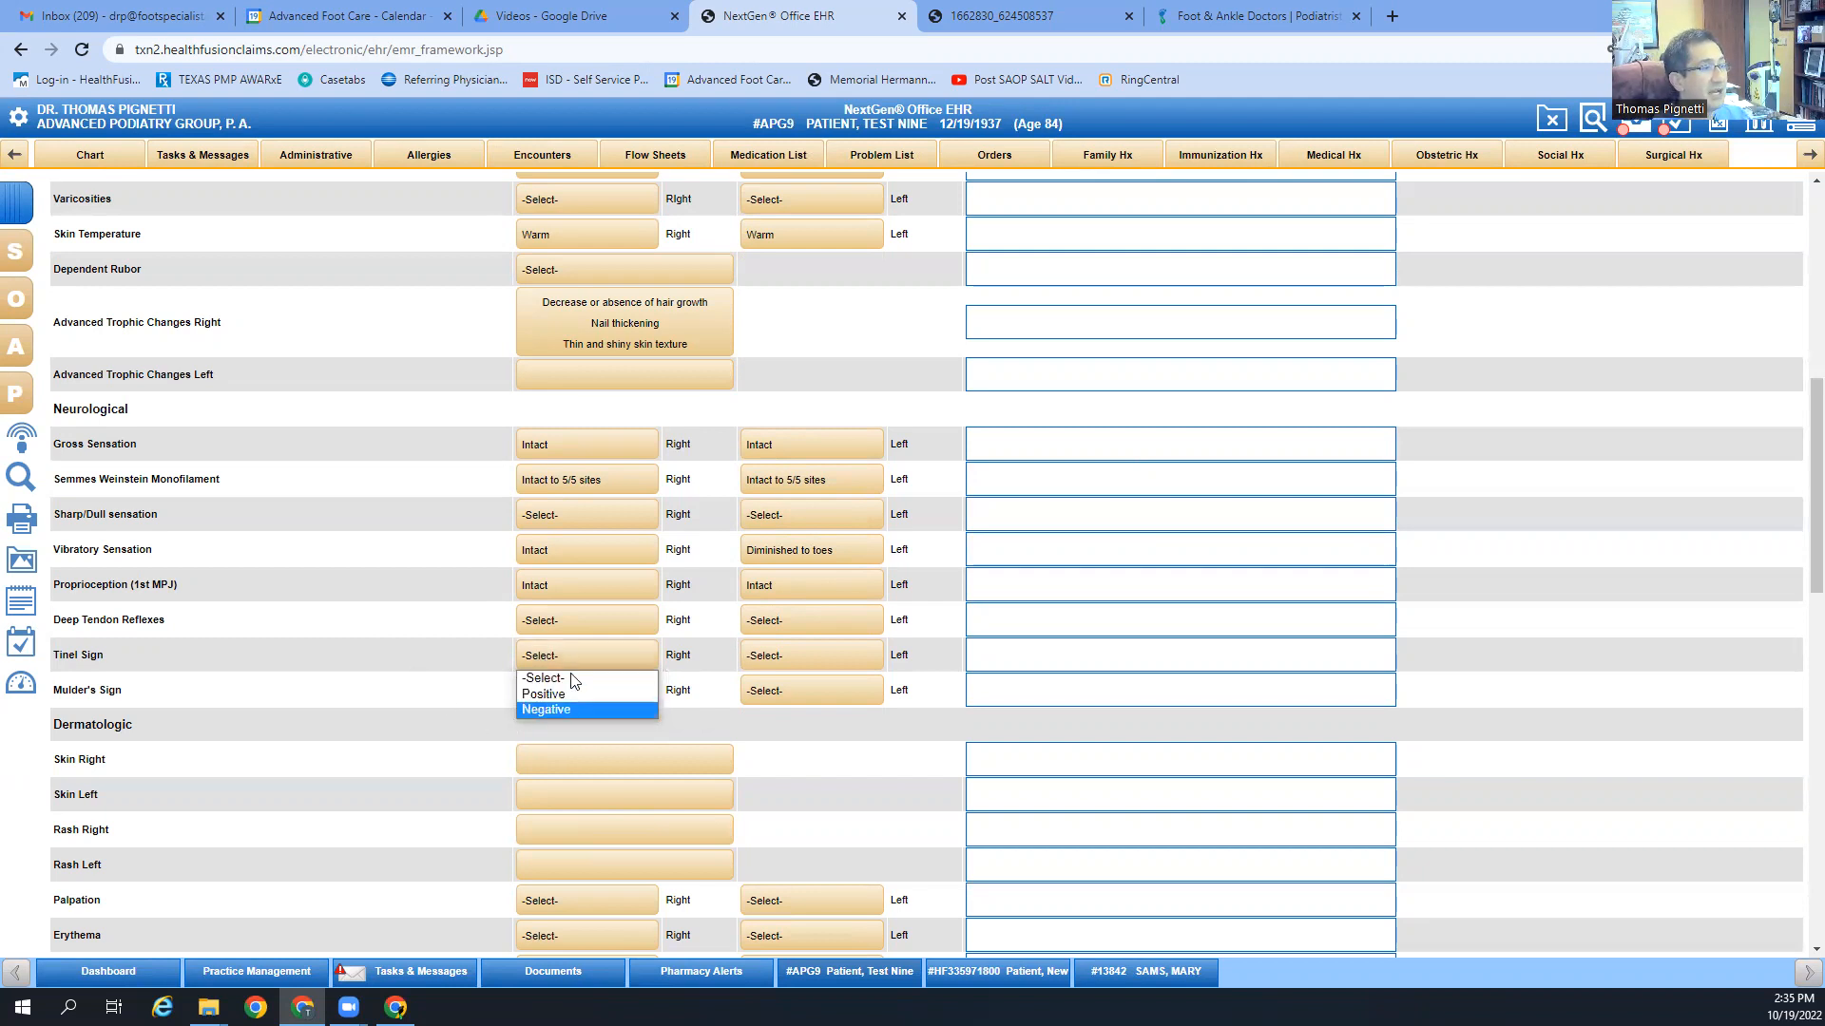
click(571, 709)
click(787, 675)
click(787, 716)
Step: Try Positive 2nd Interspace and Positive 3rd Interspace for the right foot's Mulder's Sign, and clear it back to -Select-
click(596, 702)
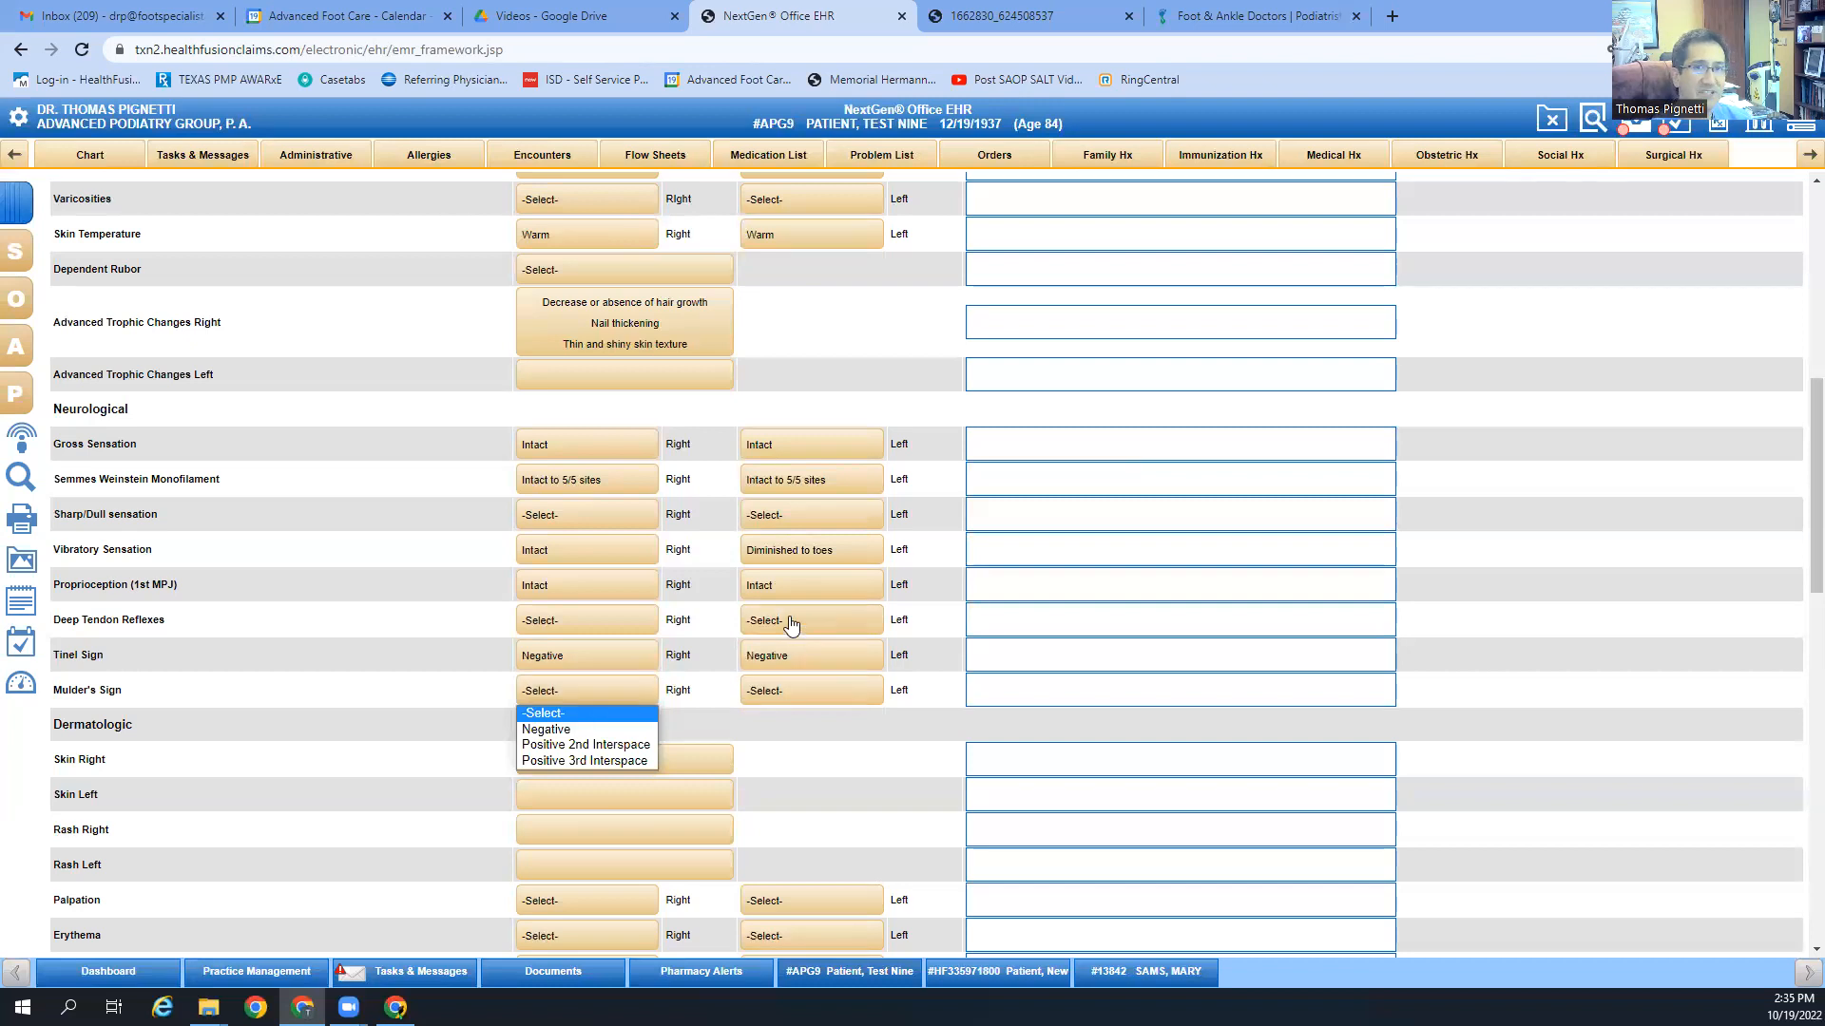
click(629, 746)
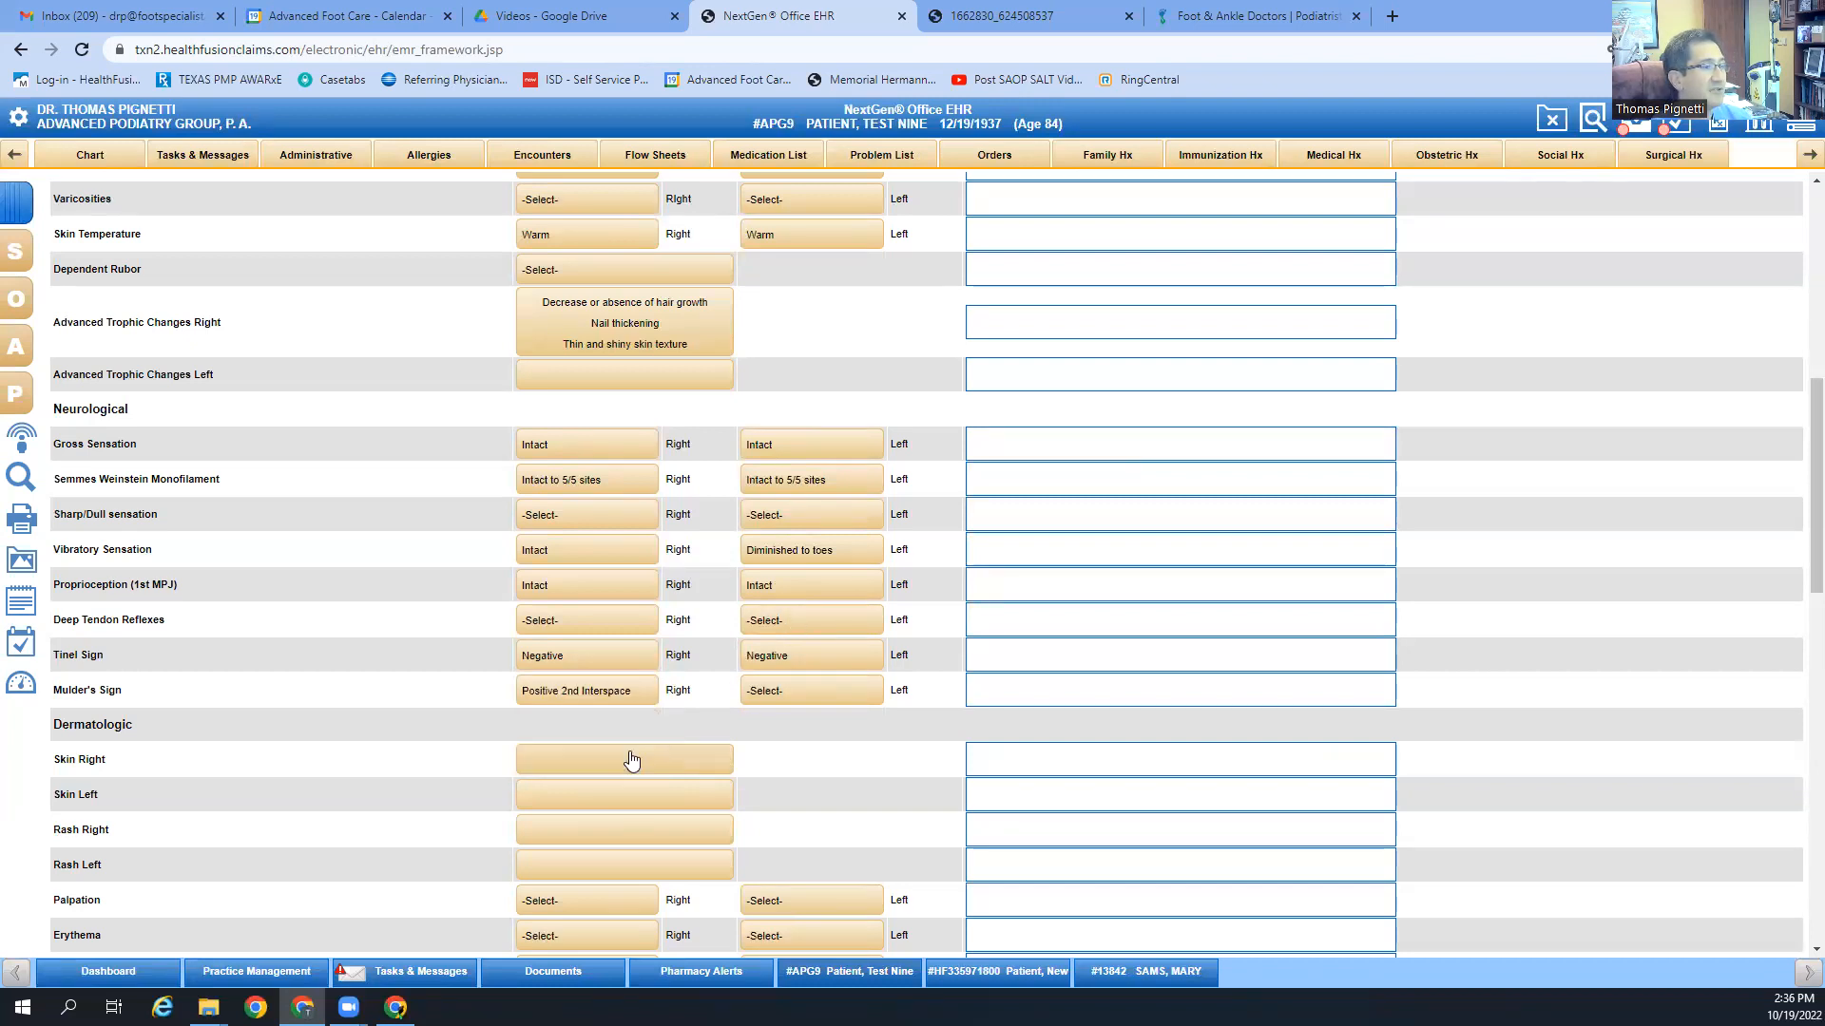
click(608, 692)
click(608, 768)
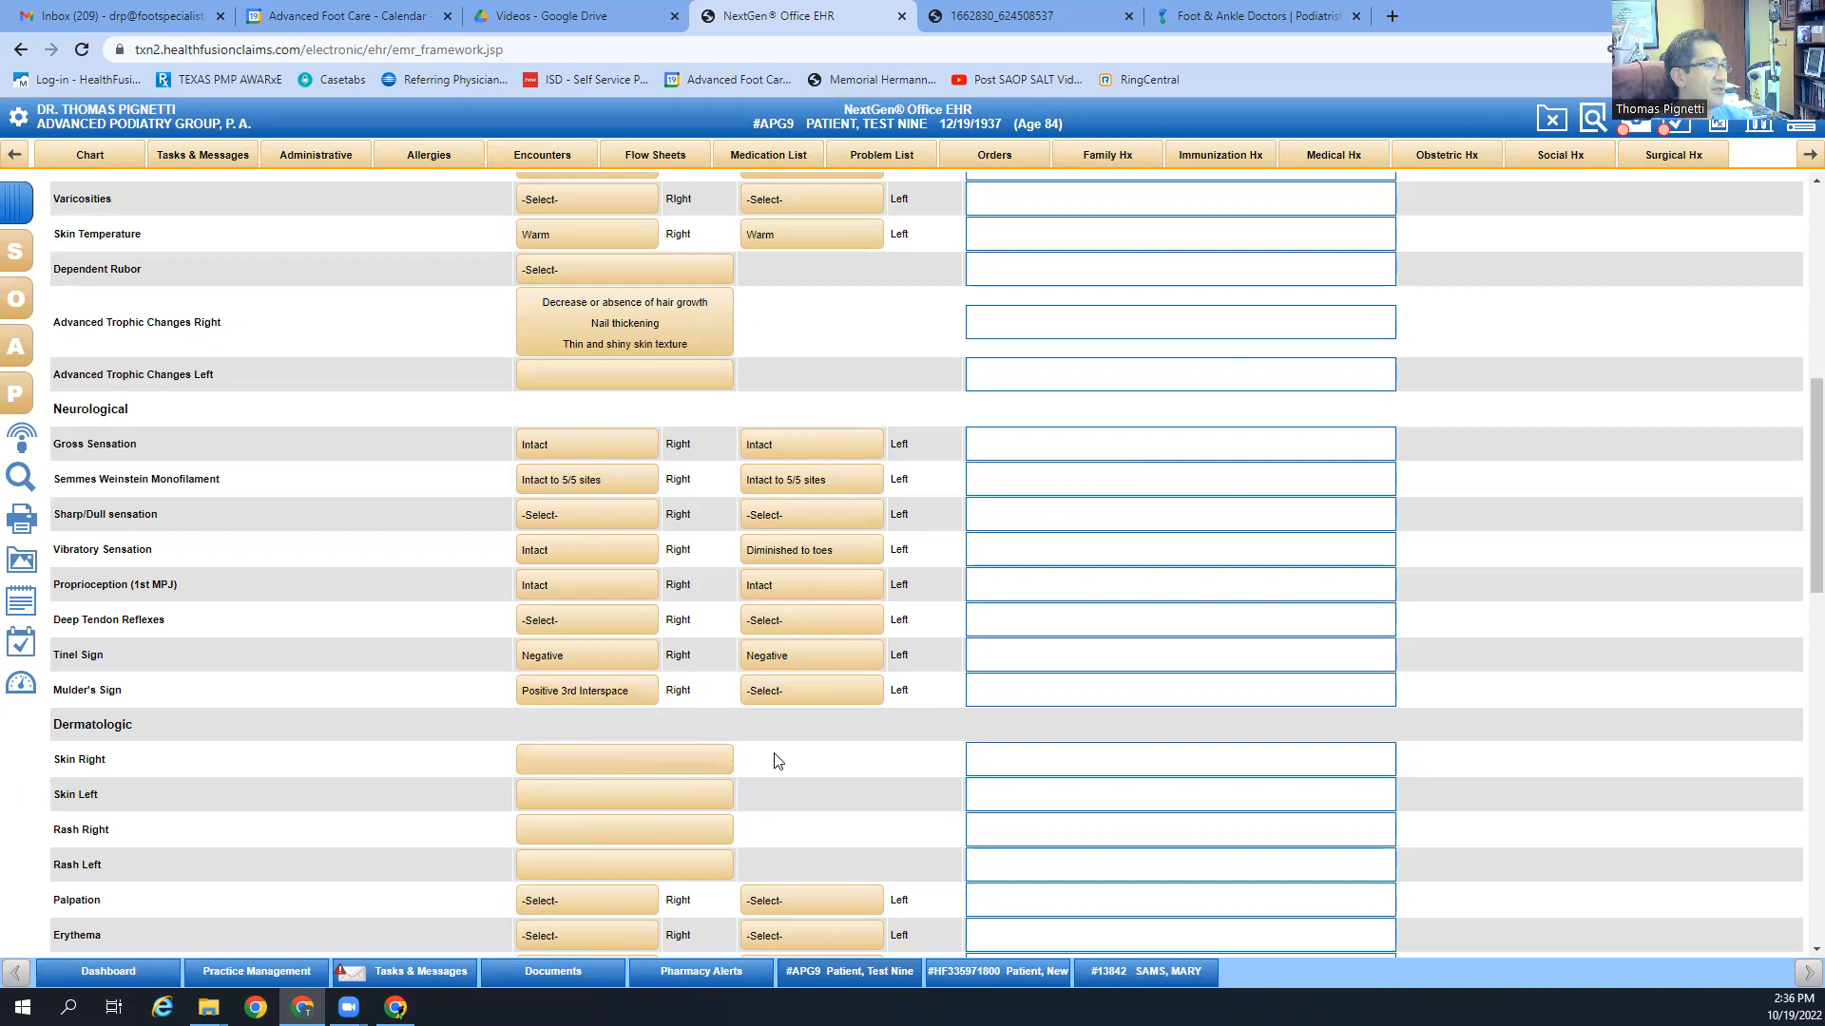
click(646, 703)
click(551, 708)
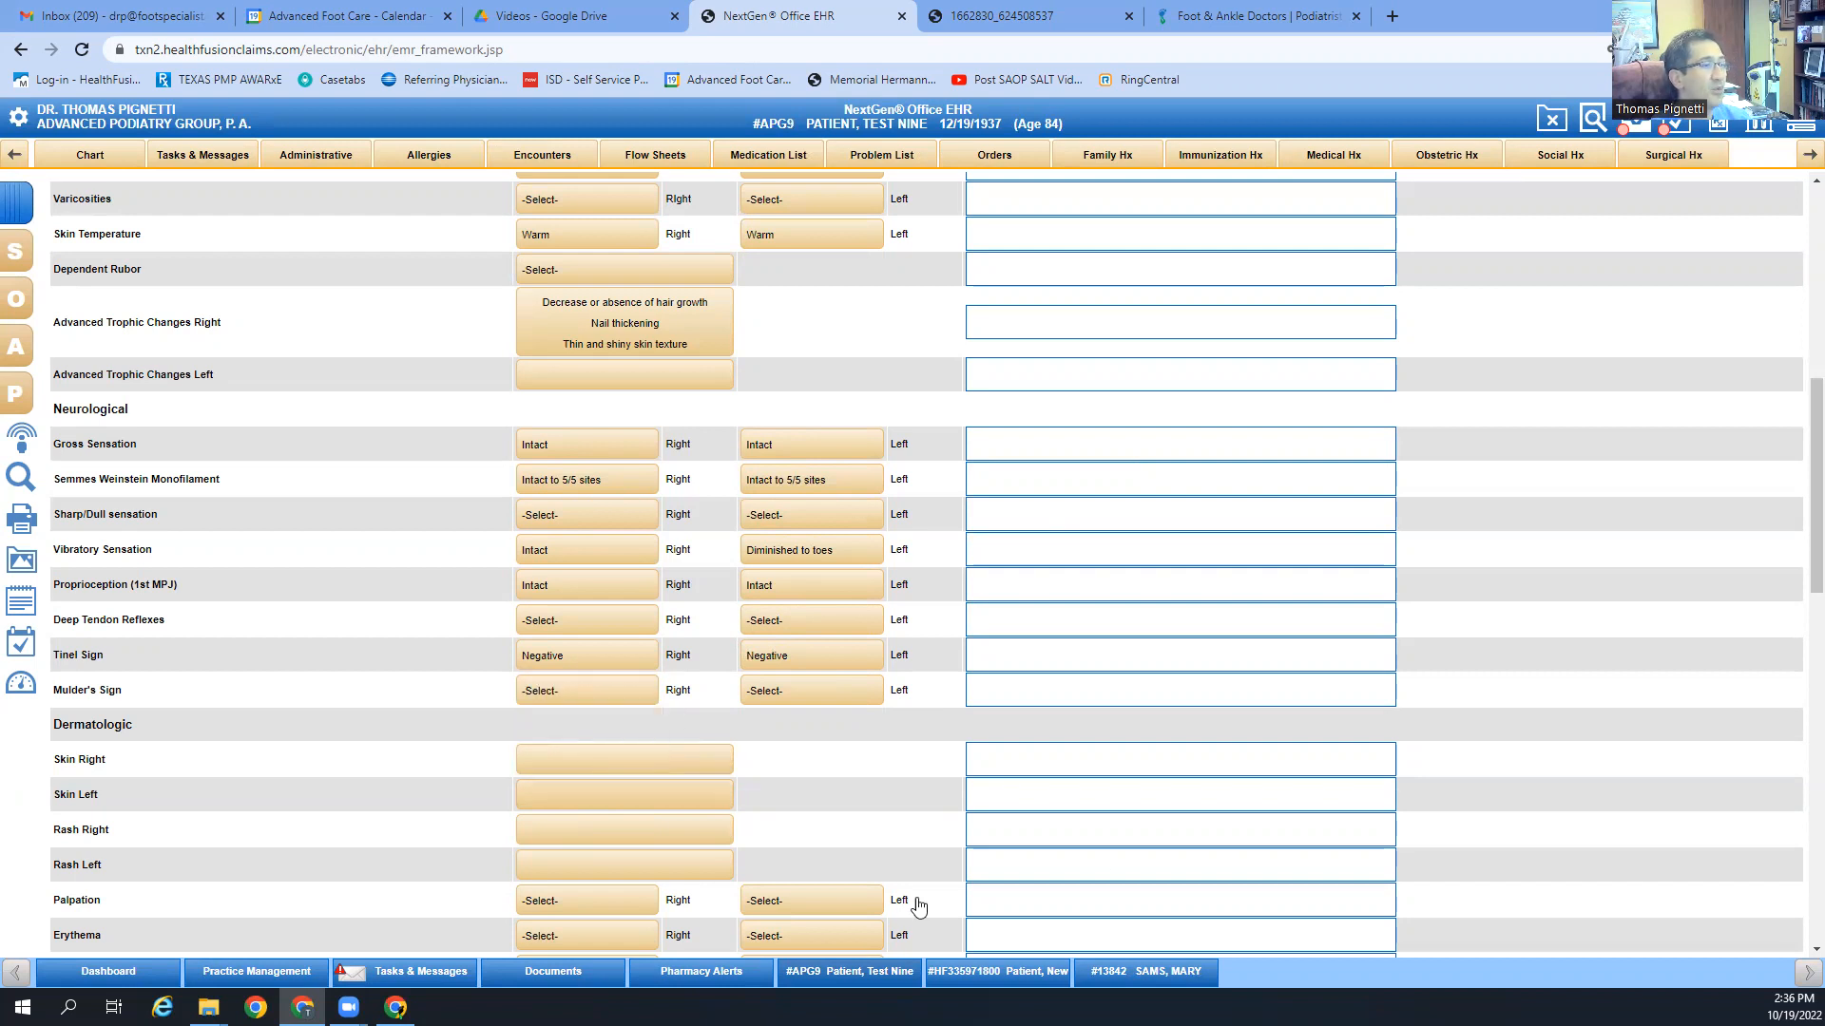
Step: Record Warm, Dry, Supple for both Skin Right and Skin Left in the Dermatologic section
scroll(268, 747, down, 4)
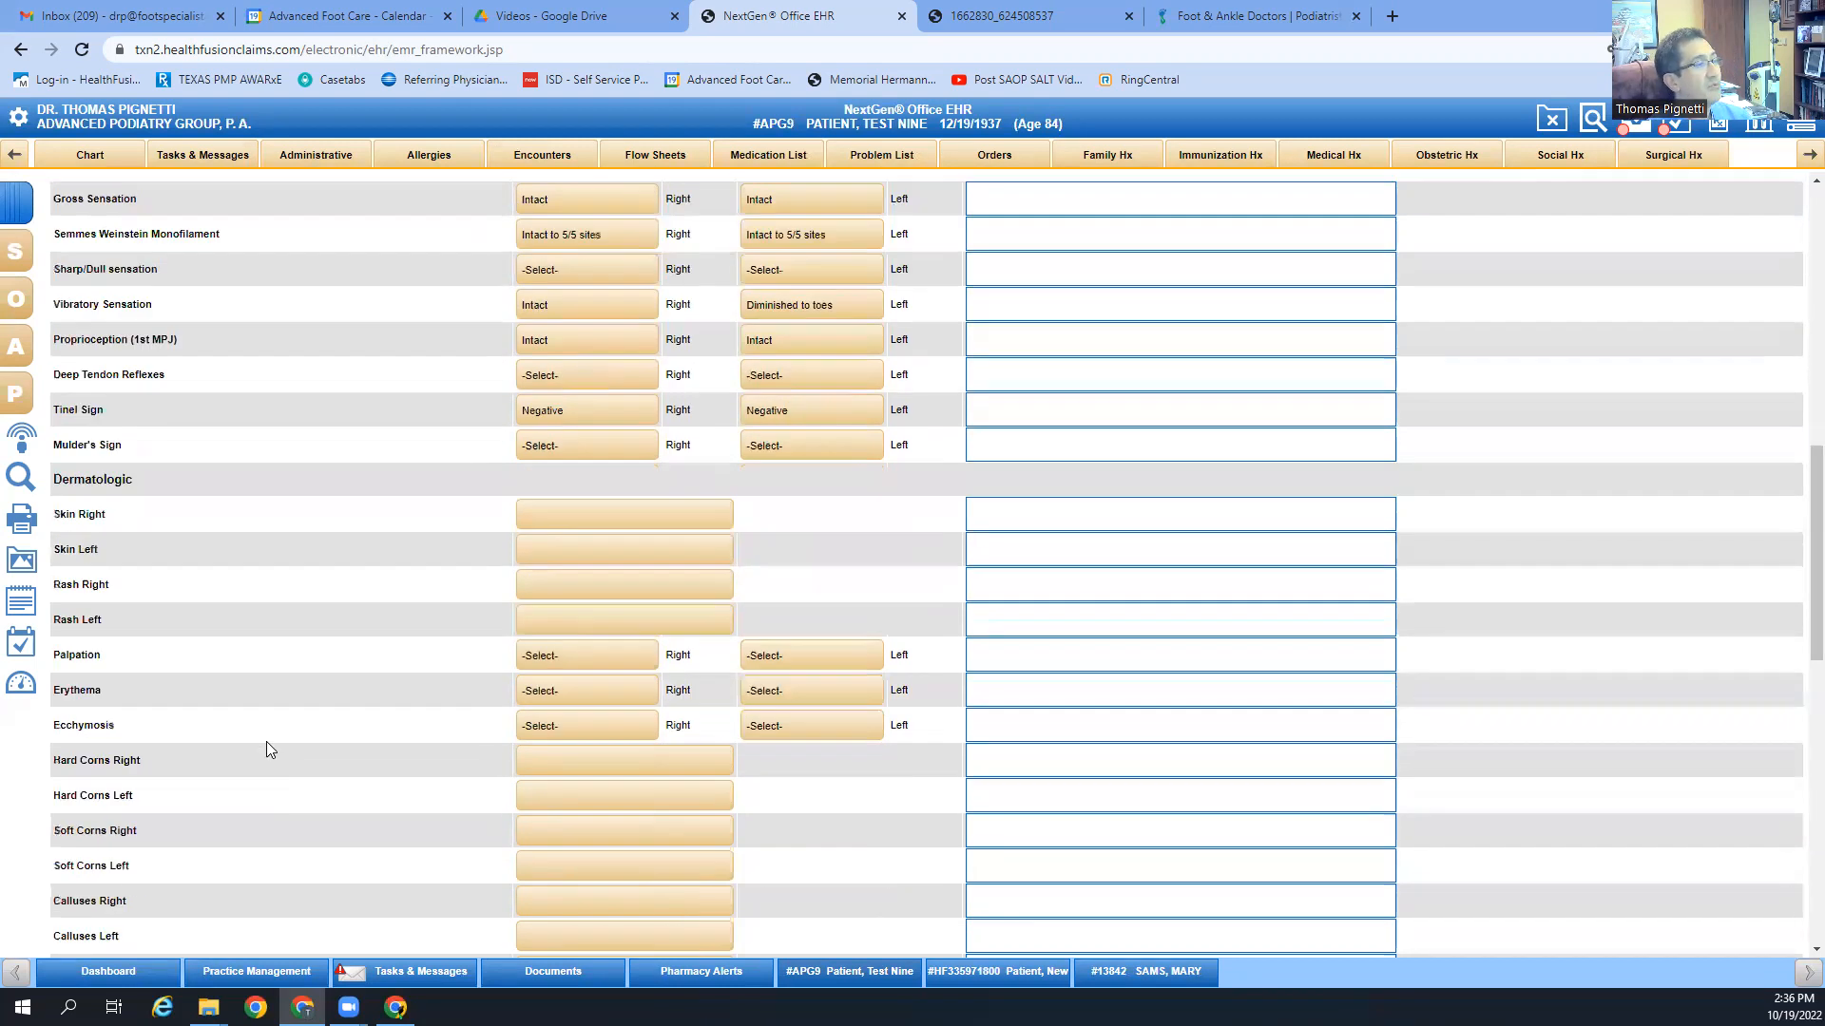
scroll(266, 749, down, 1)
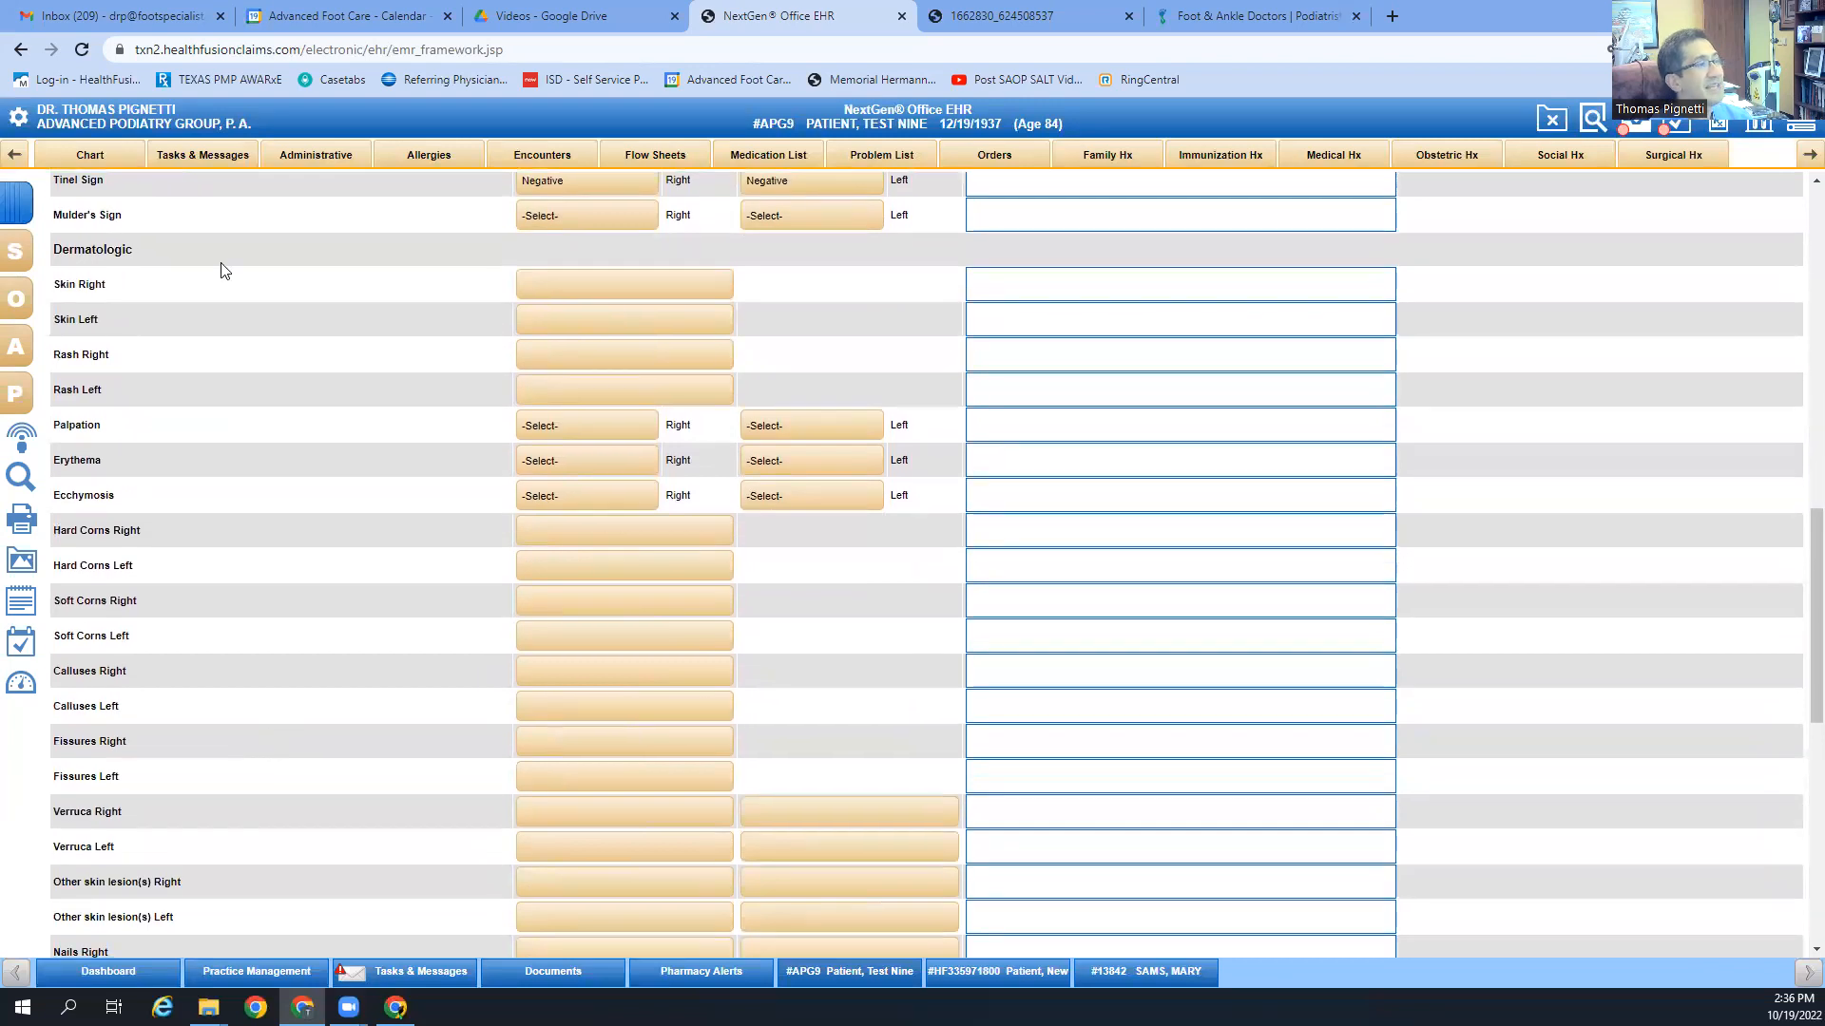
click(522, 284)
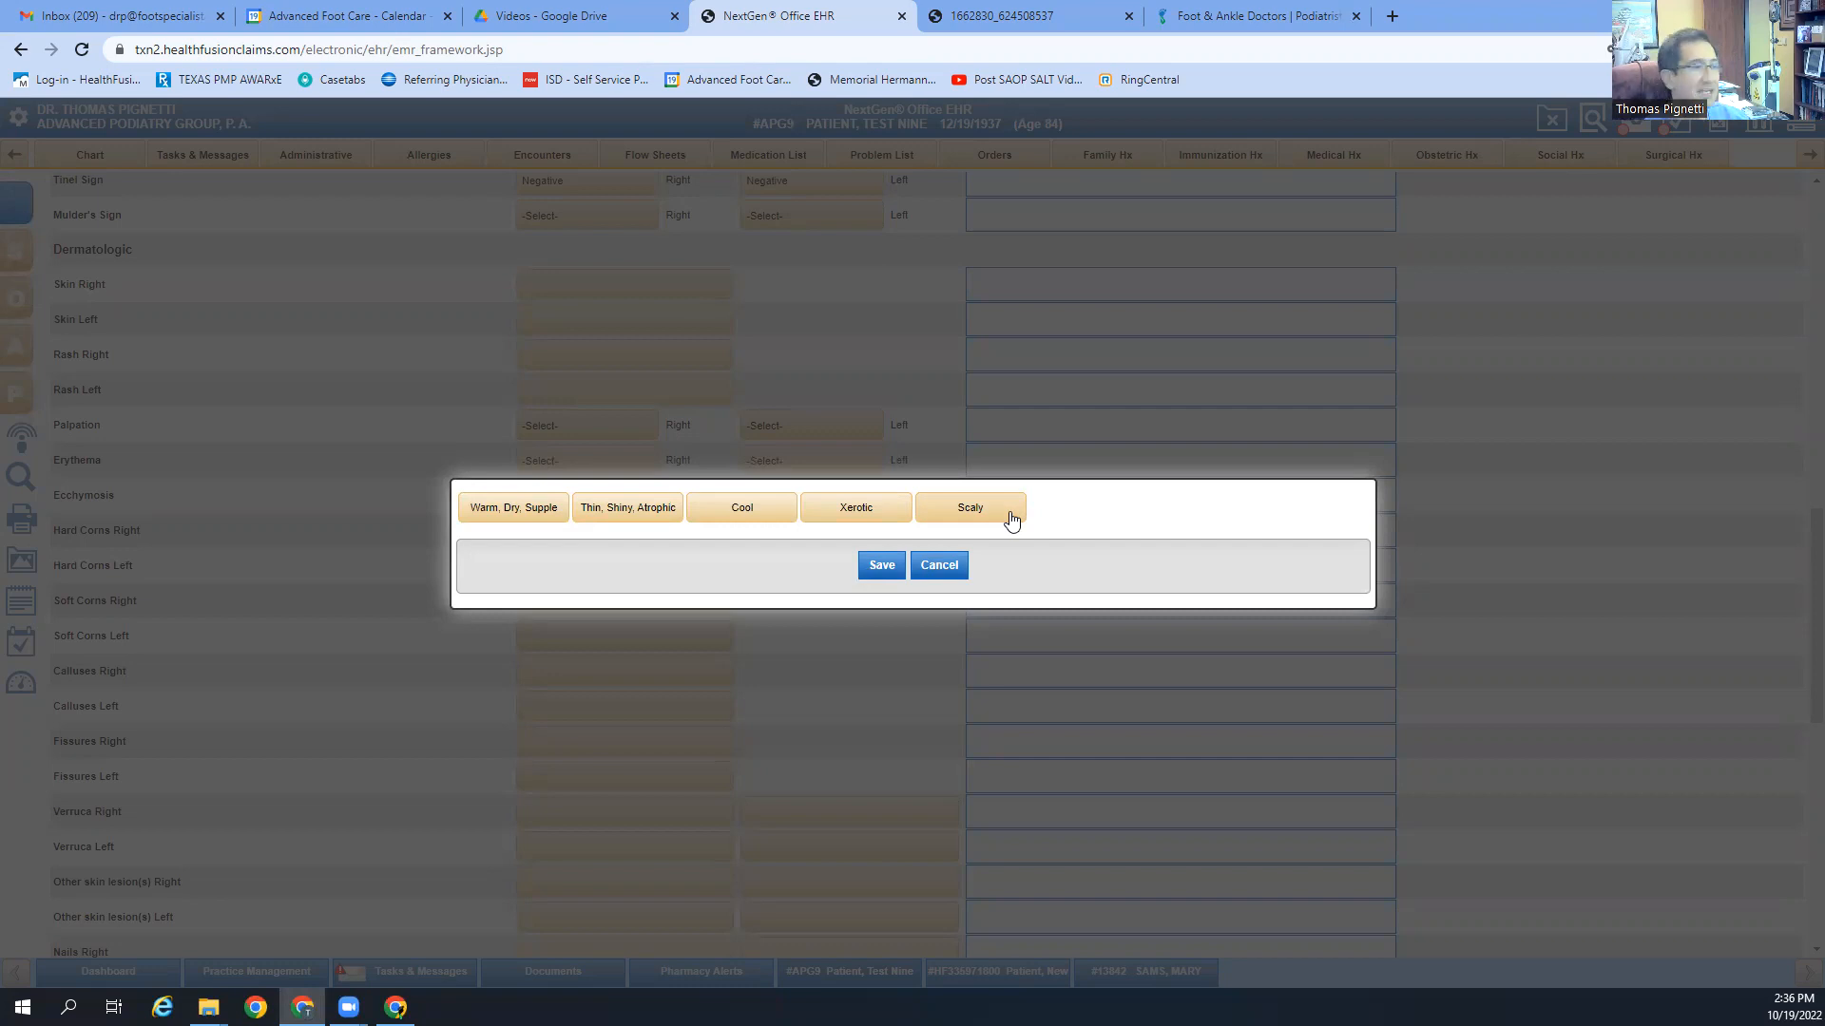
click(559, 513)
click(878, 566)
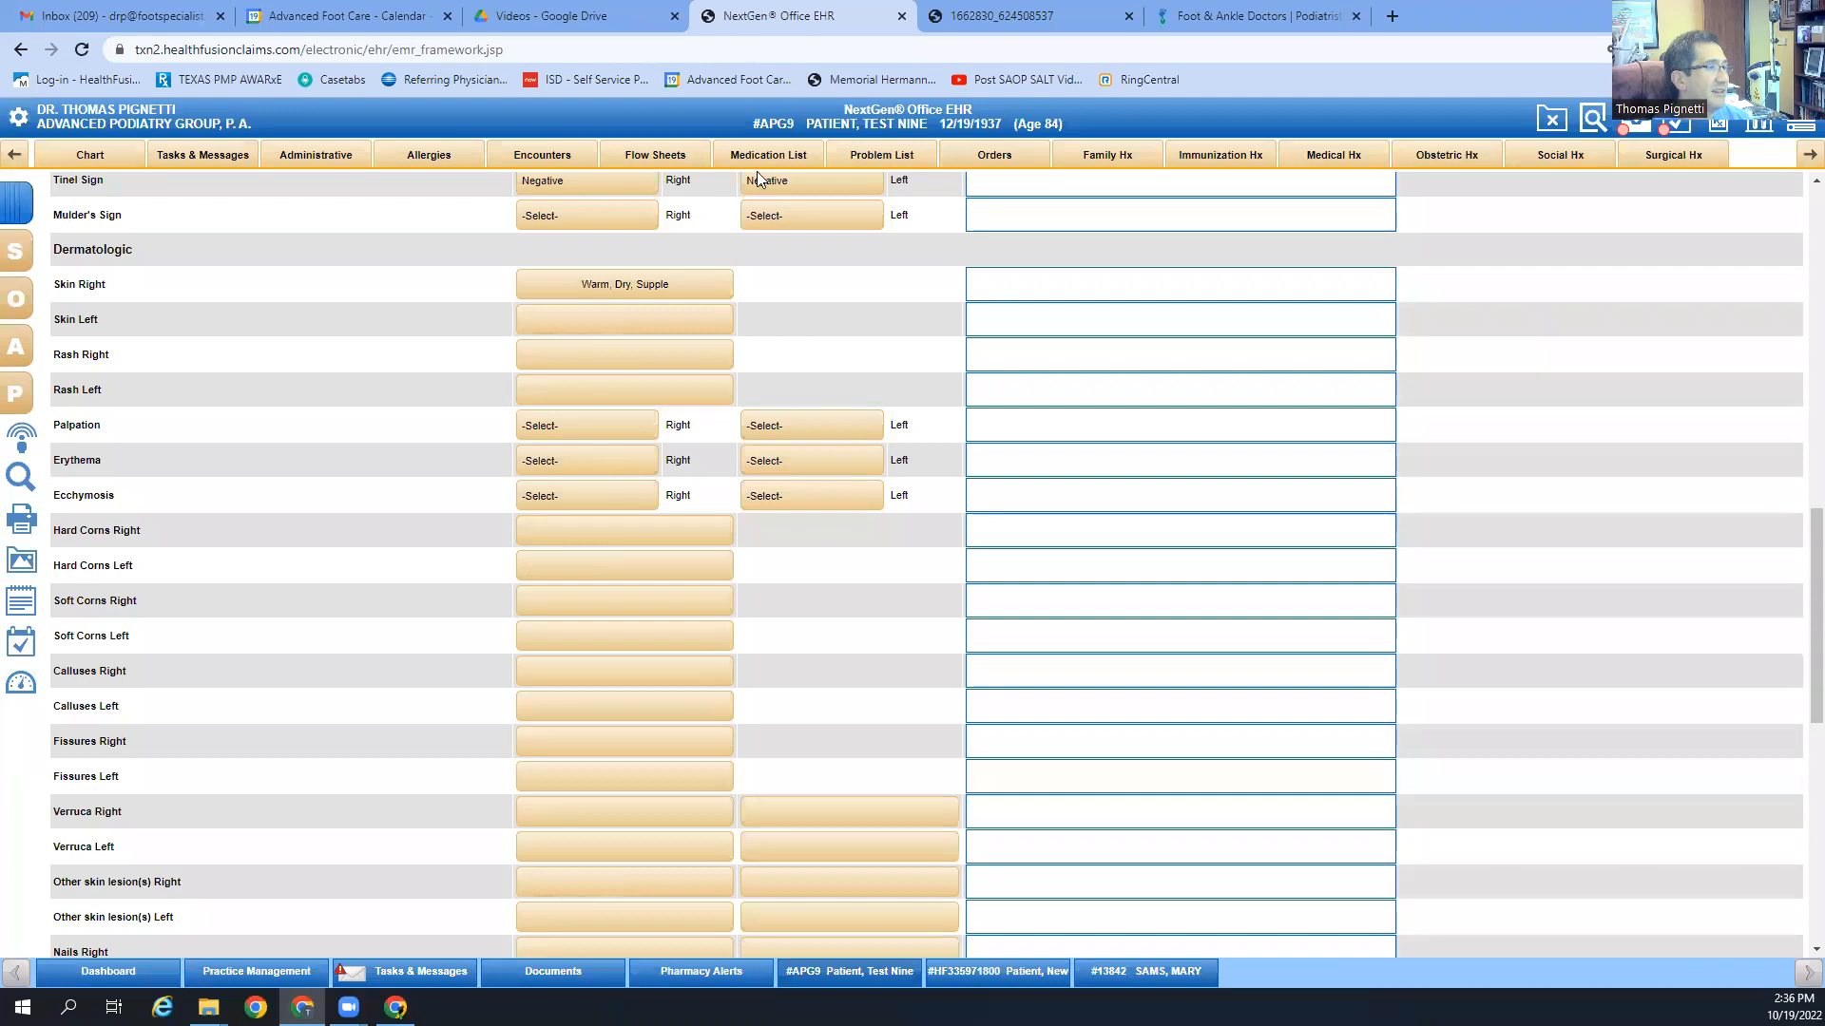
click(627, 314)
click(538, 513)
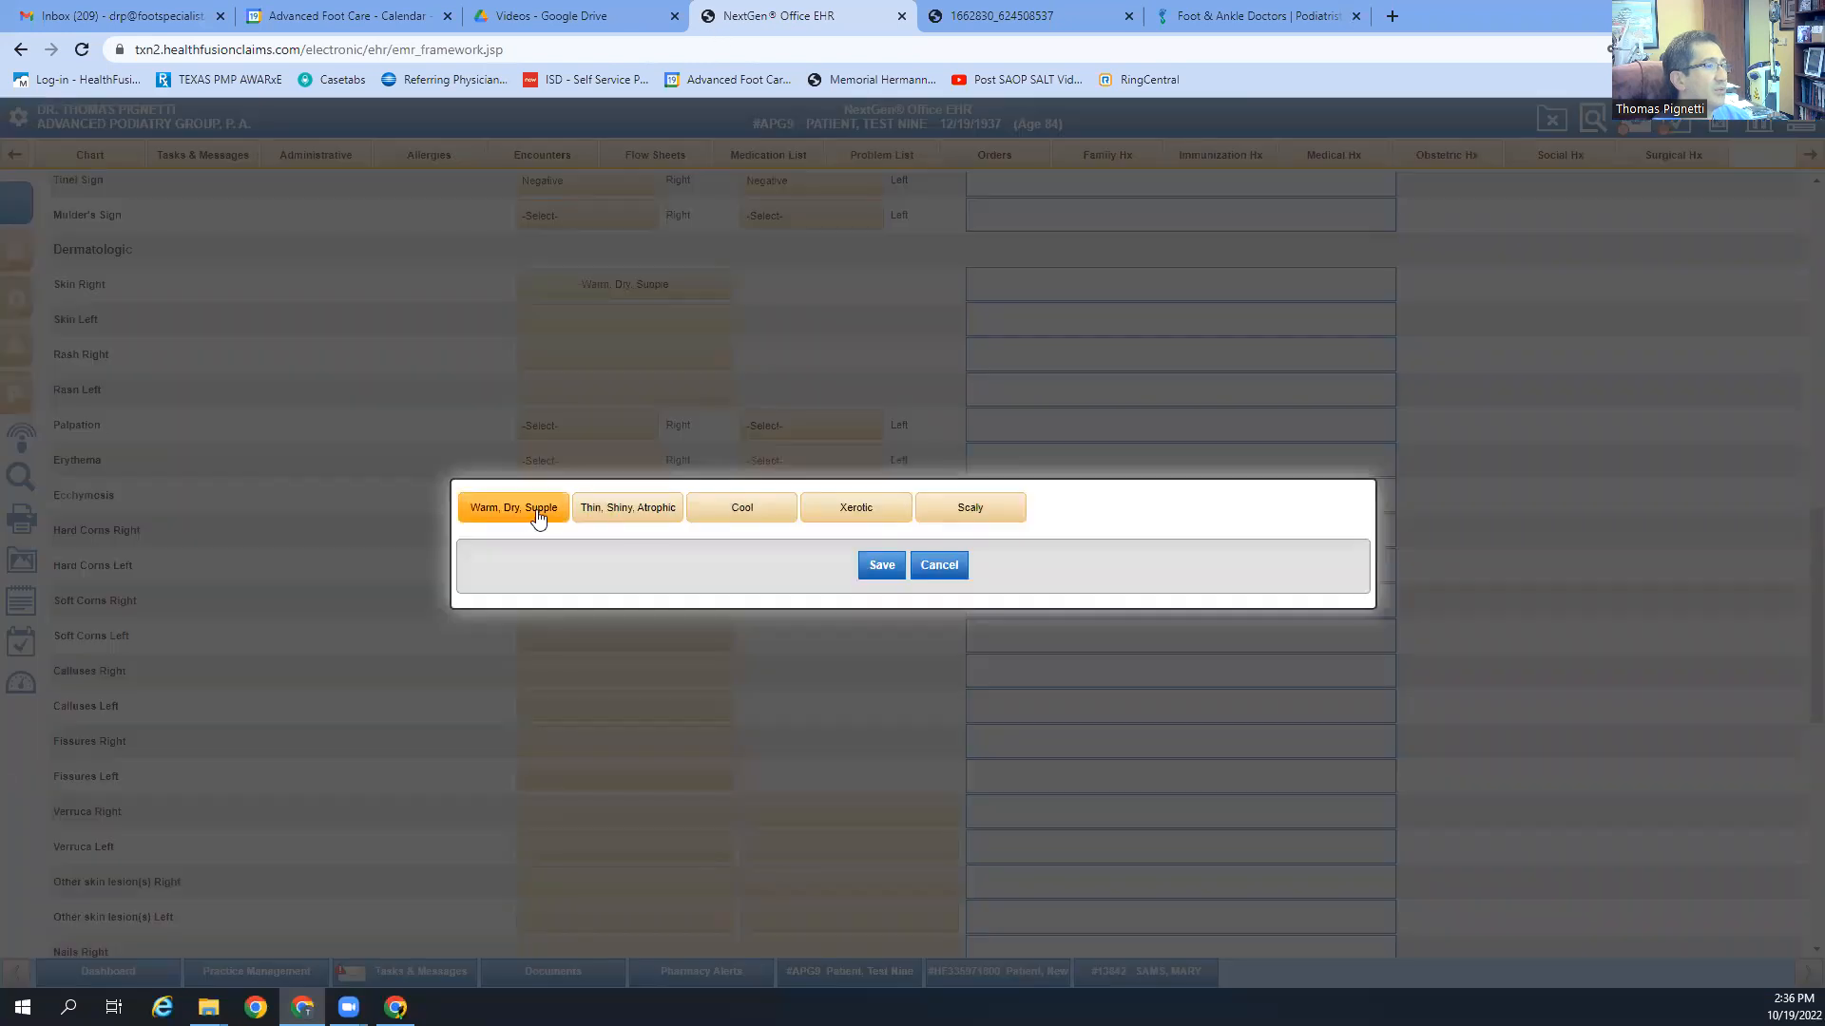
click(882, 568)
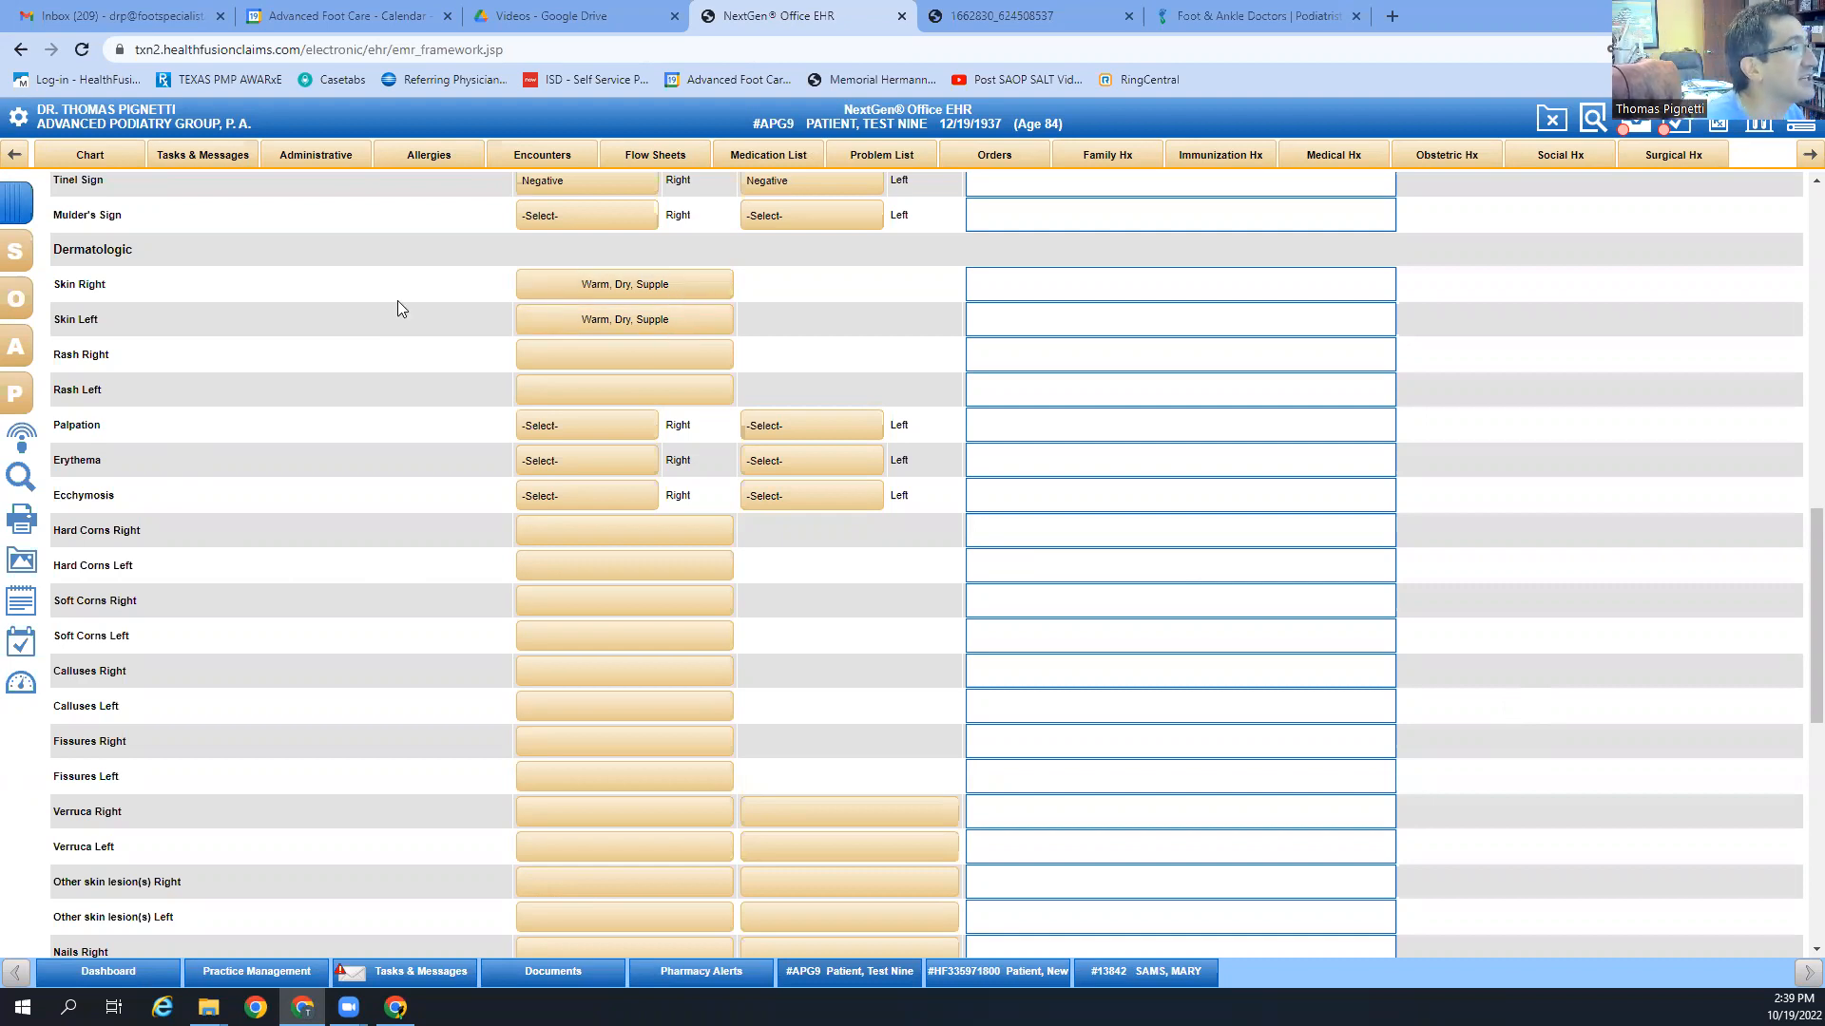
click(668, 361)
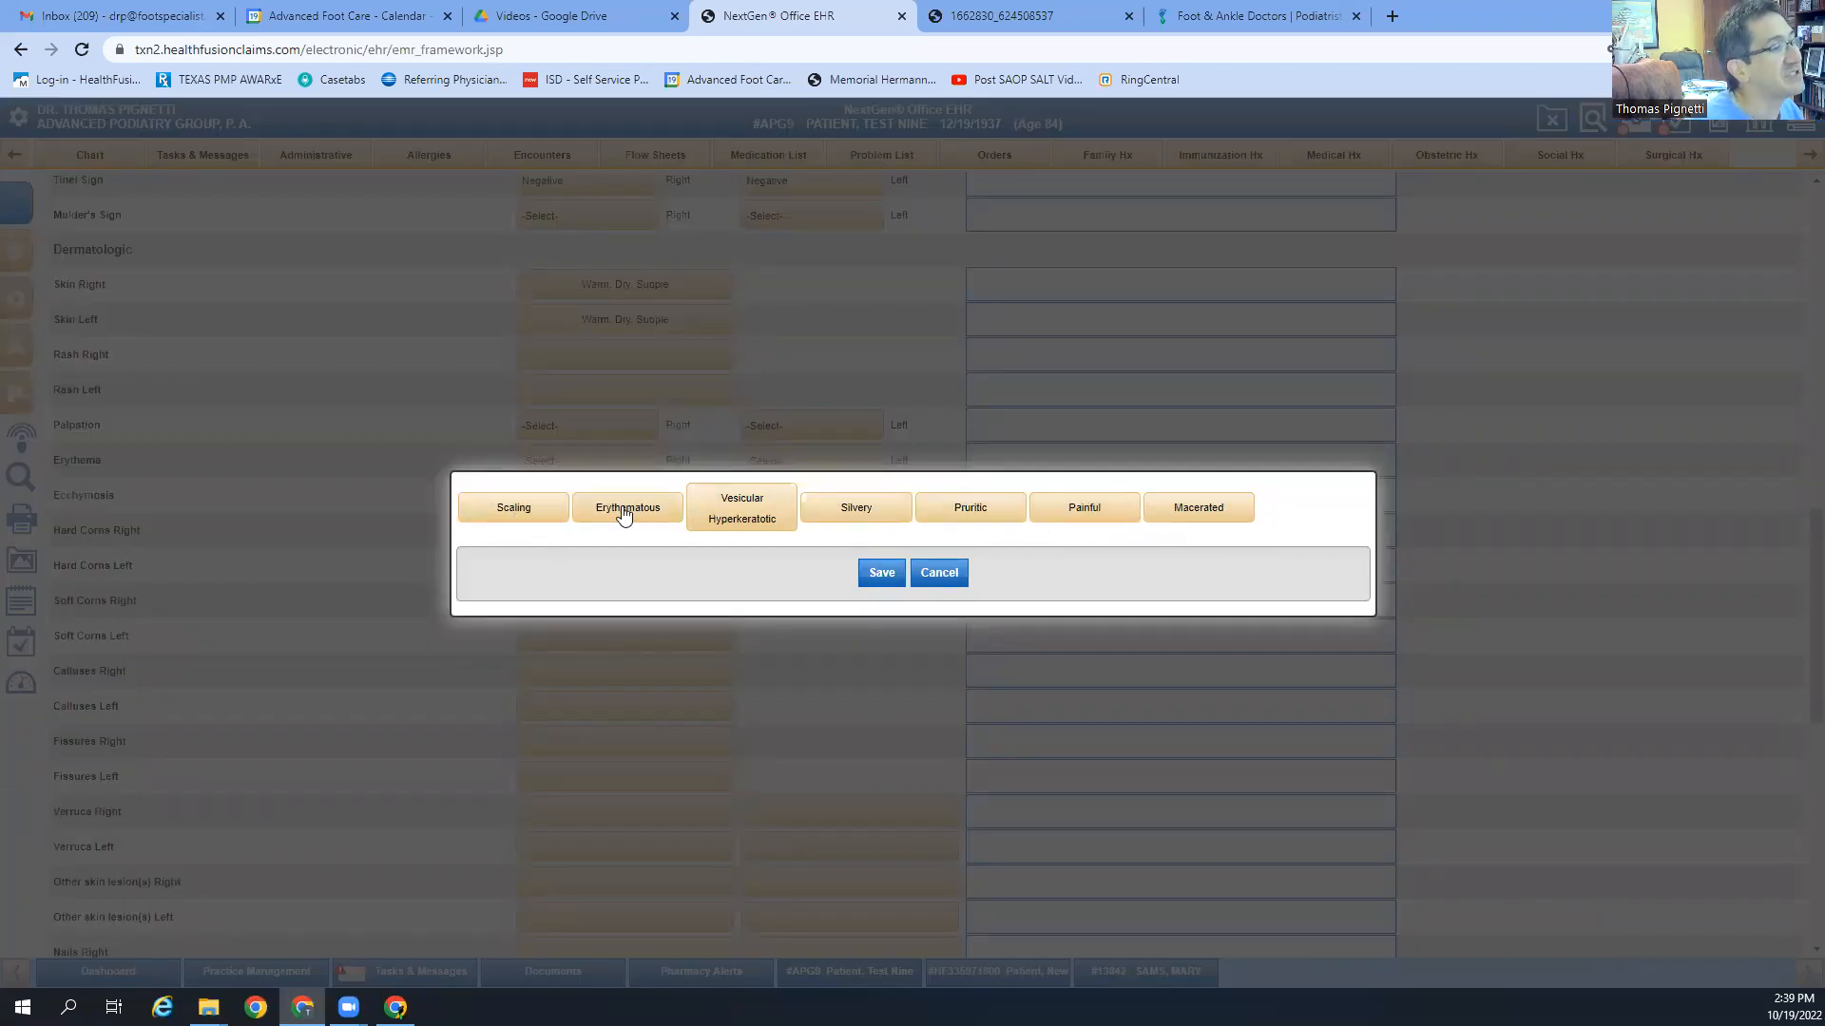
click(766, 528)
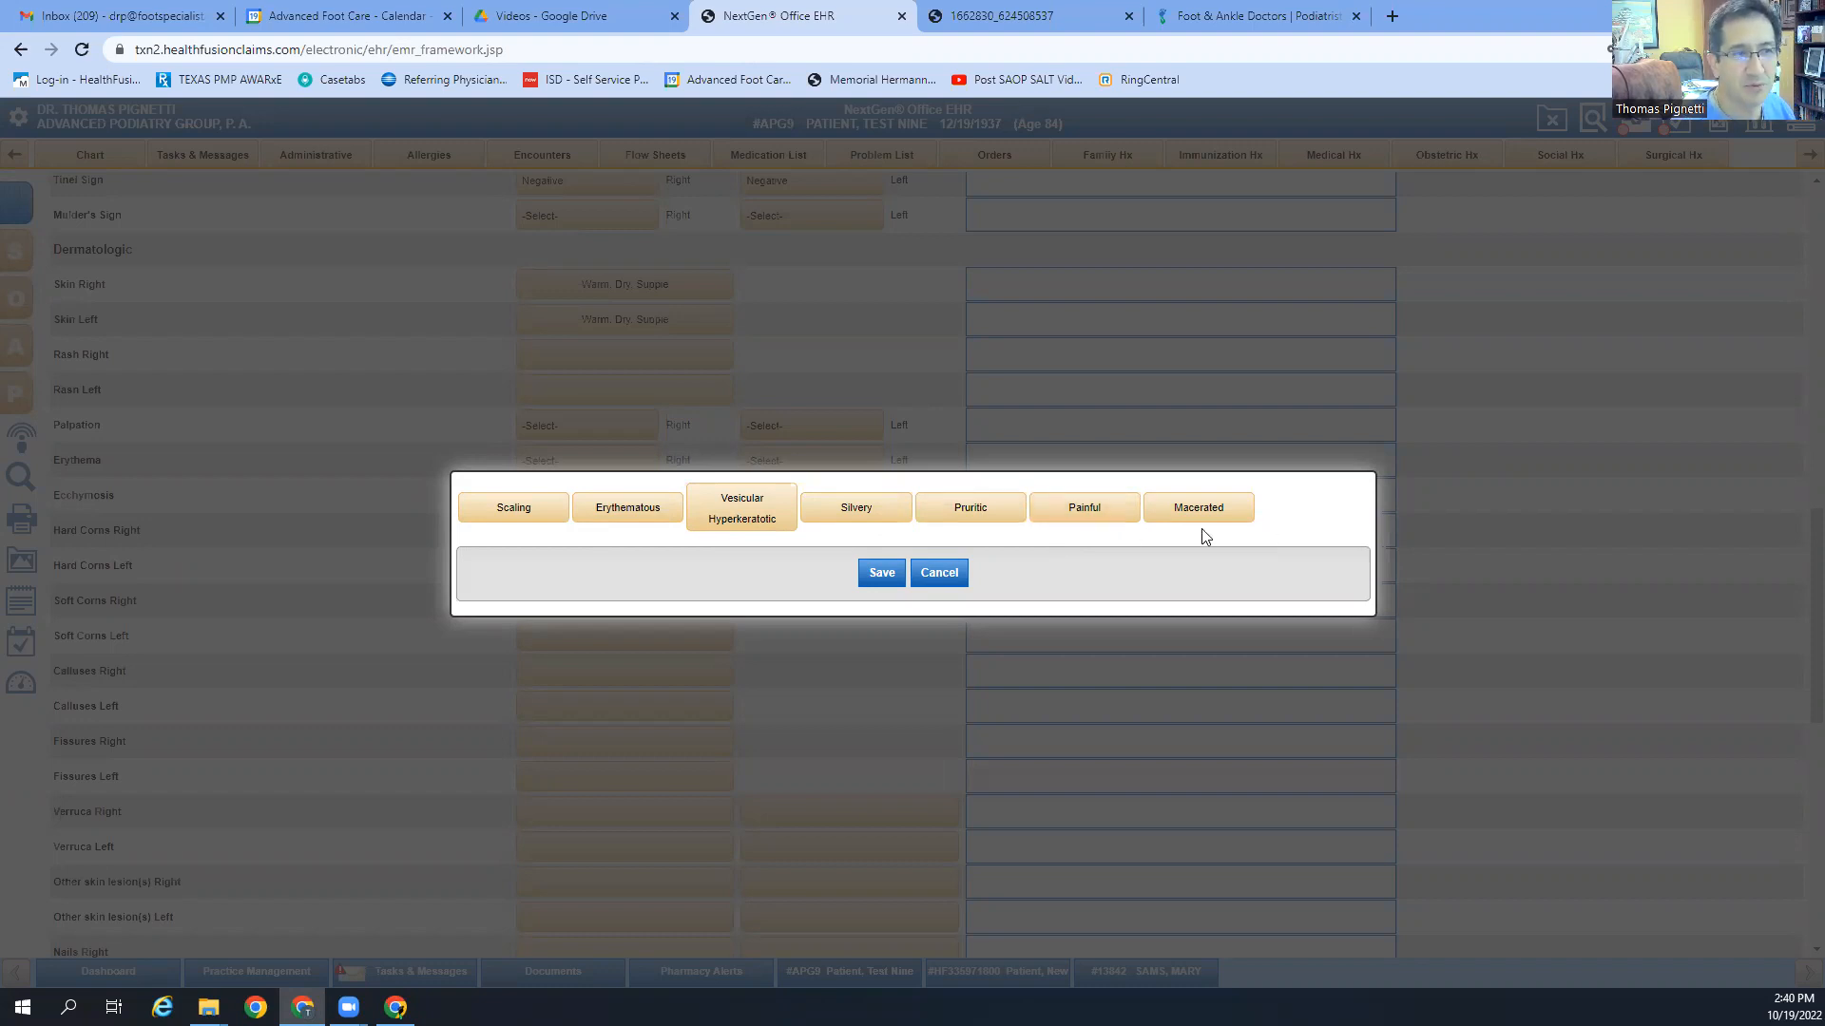
click(930, 570)
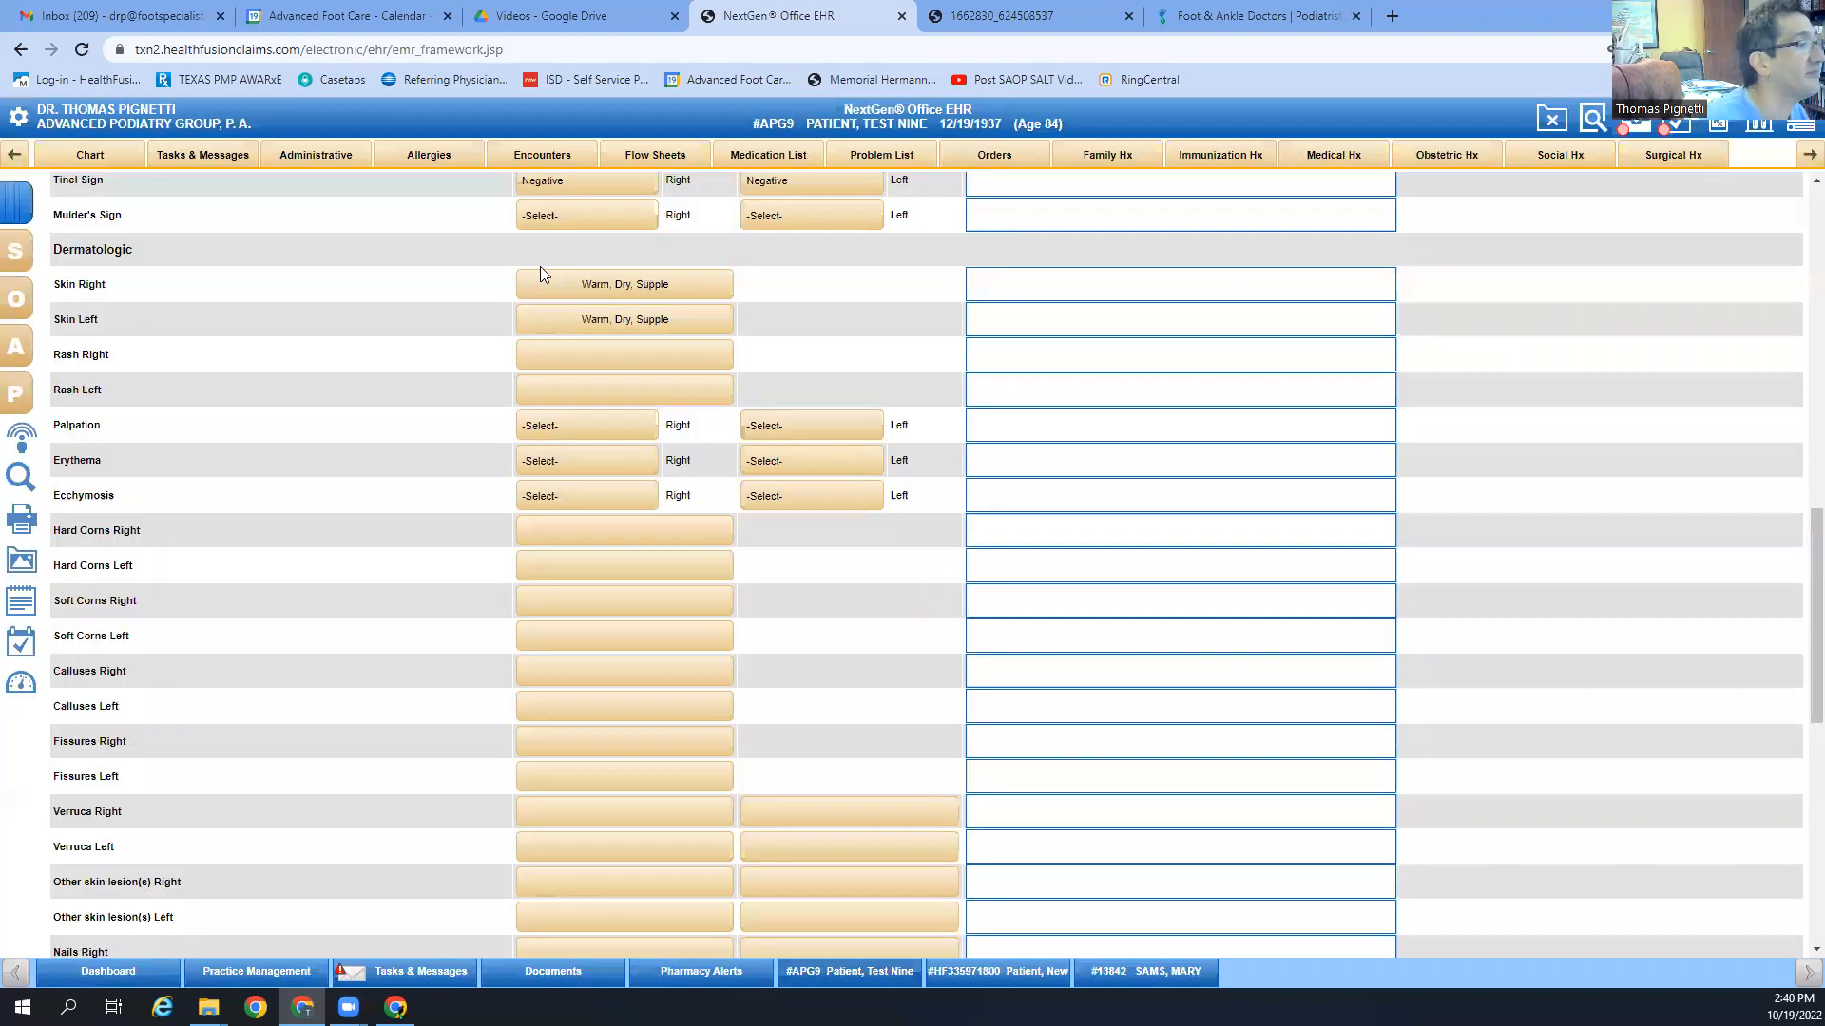
Step: Set the right foot's Palpation to Nodules noted and its Erythema to Present as noted
click(548, 426)
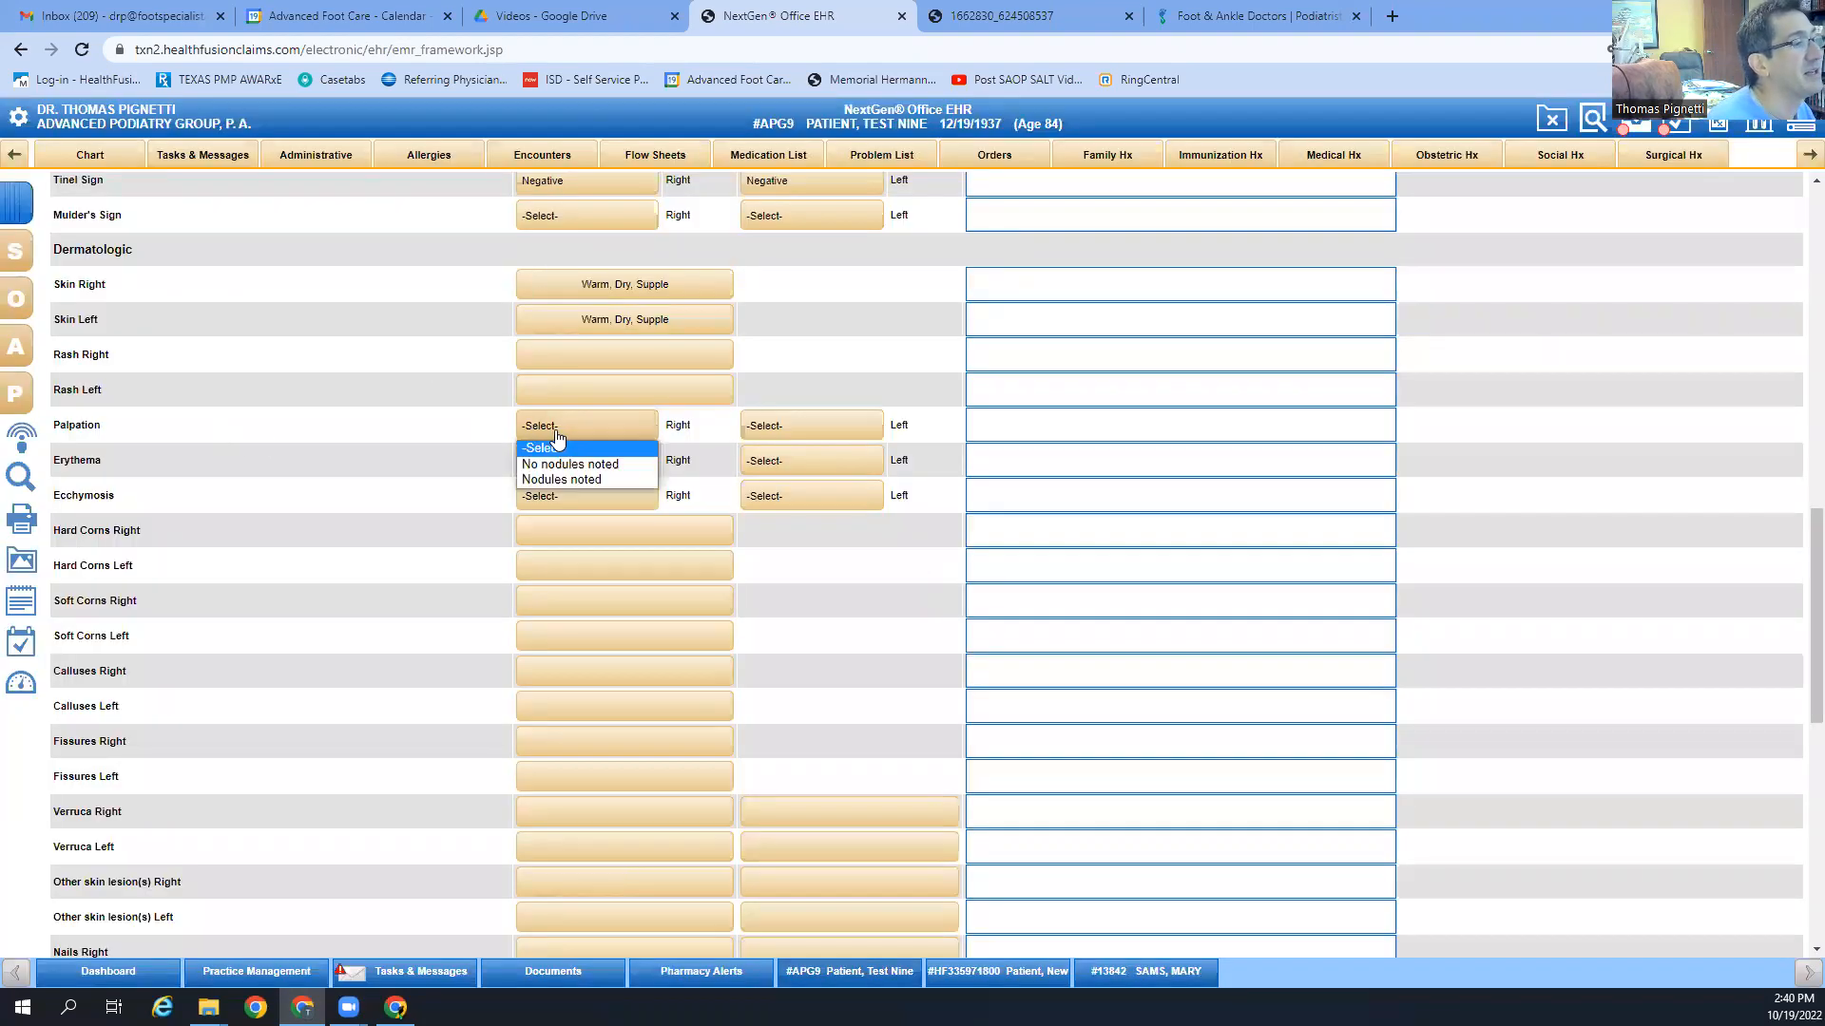
click(558, 481)
click(584, 477)
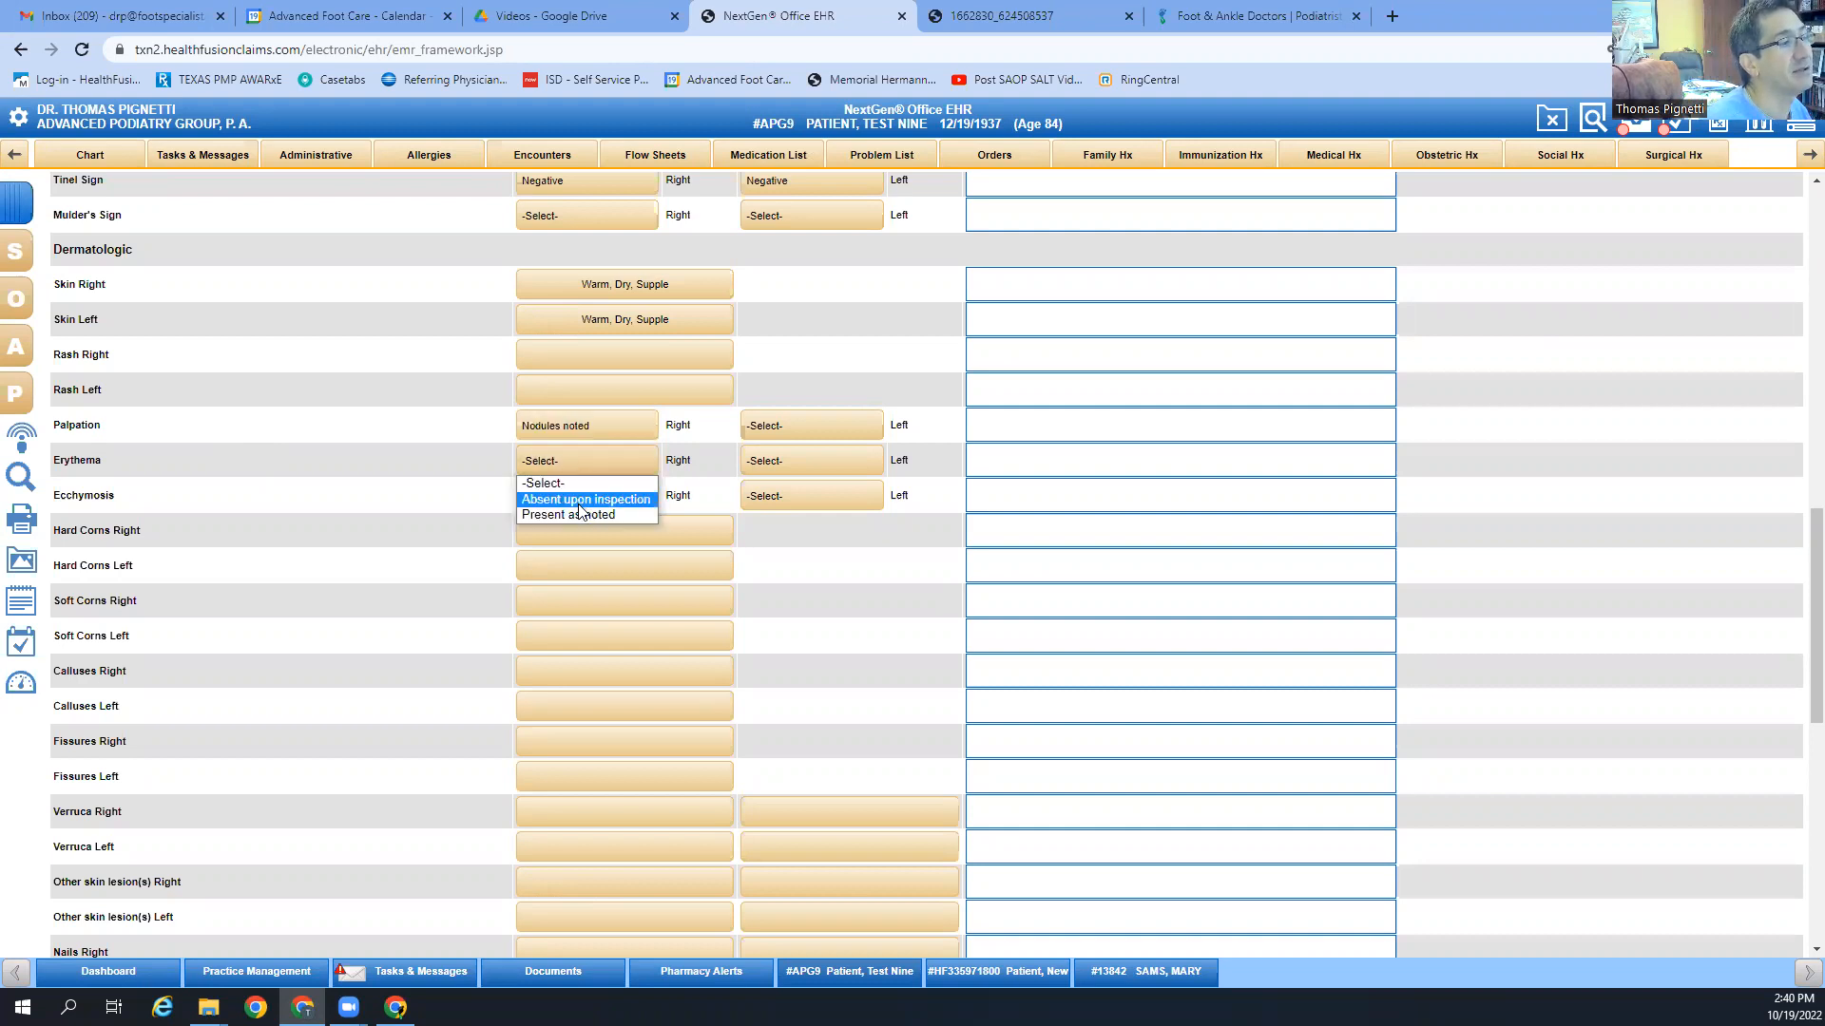
click(579, 516)
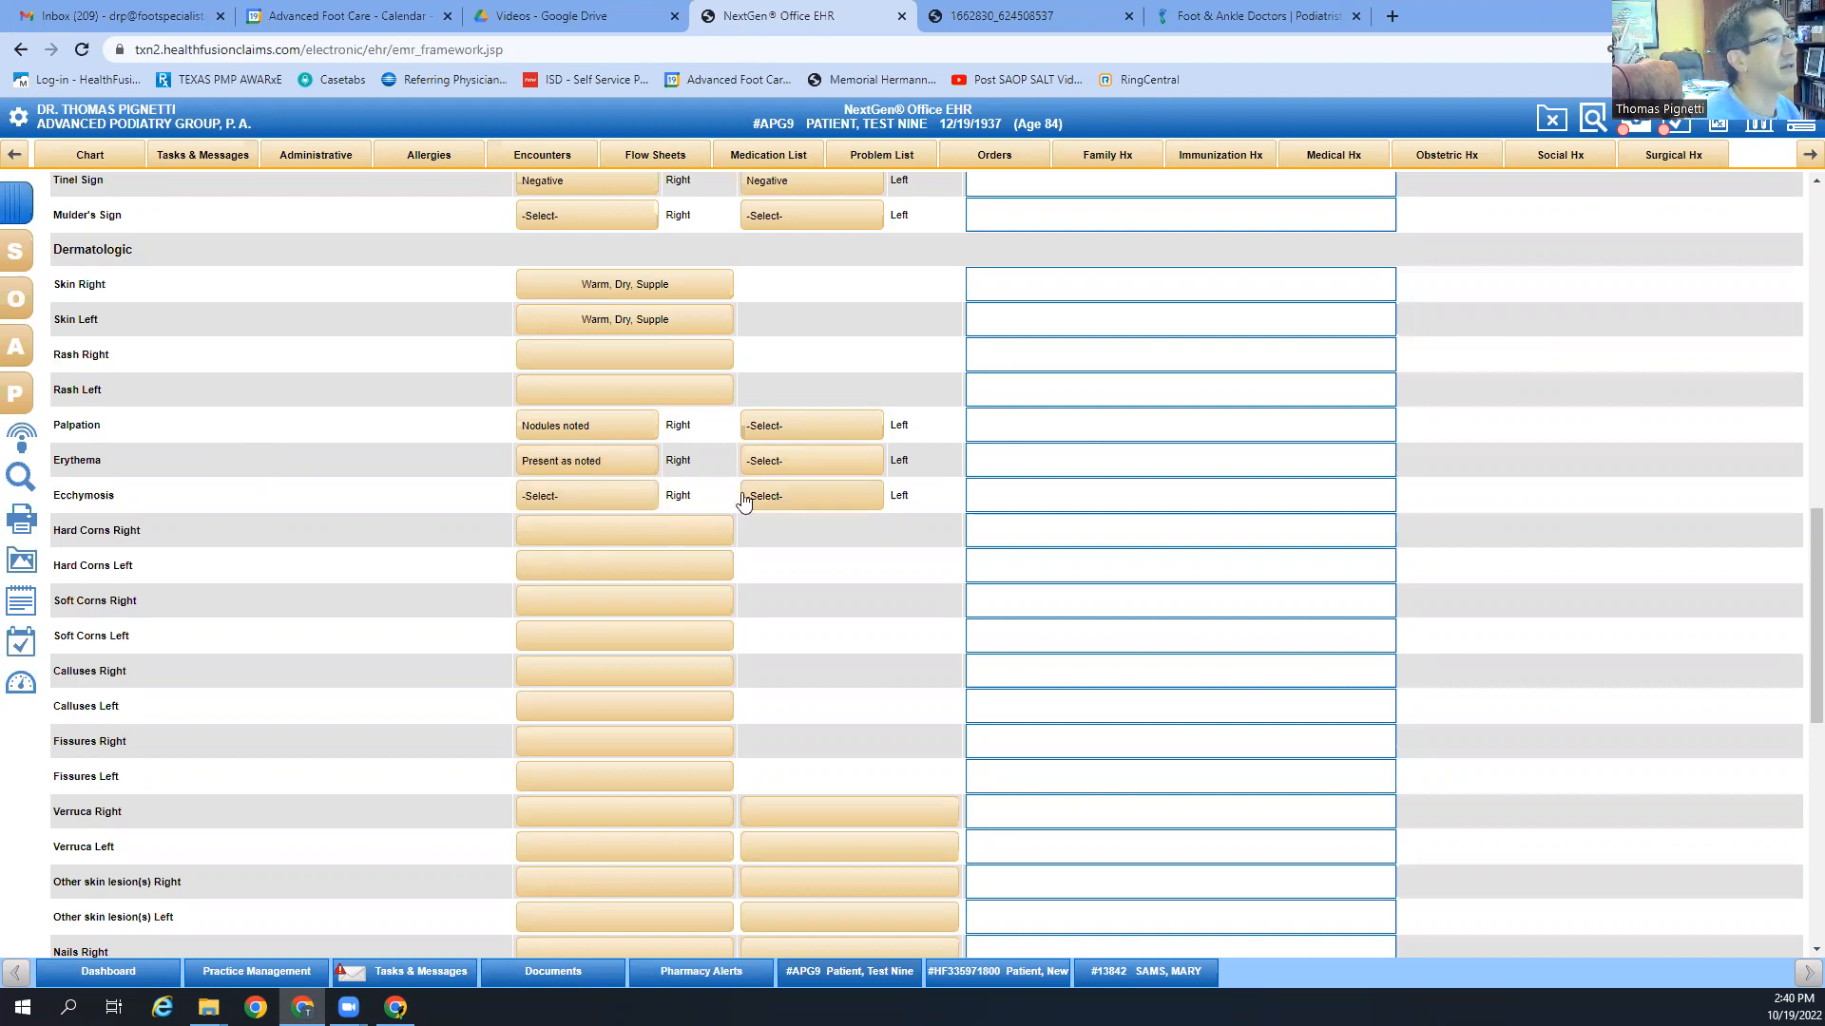
Step: Enter the Erythema comment "Noted at the lateral border of the RT hallux nail" and leave Ecchymosis unselected
click(1034, 455)
text(Noted at the lateral border of the RT hallux nail)
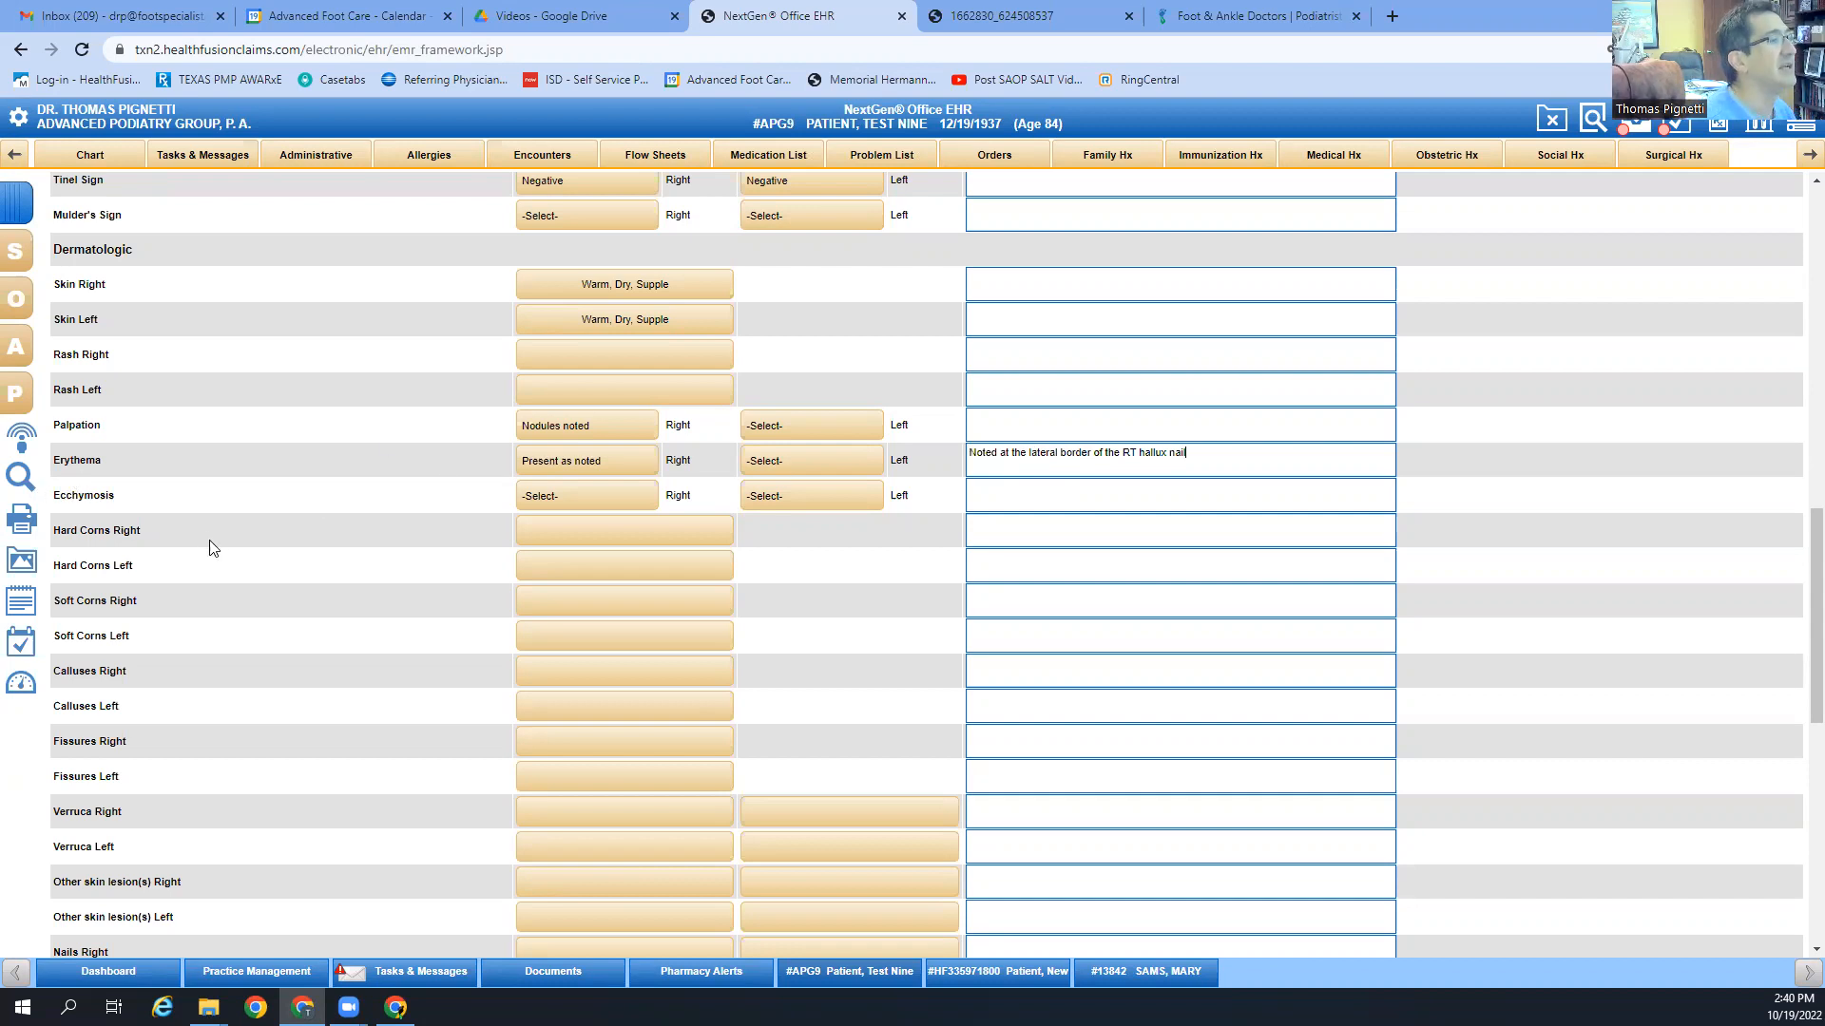
click(534, 496)
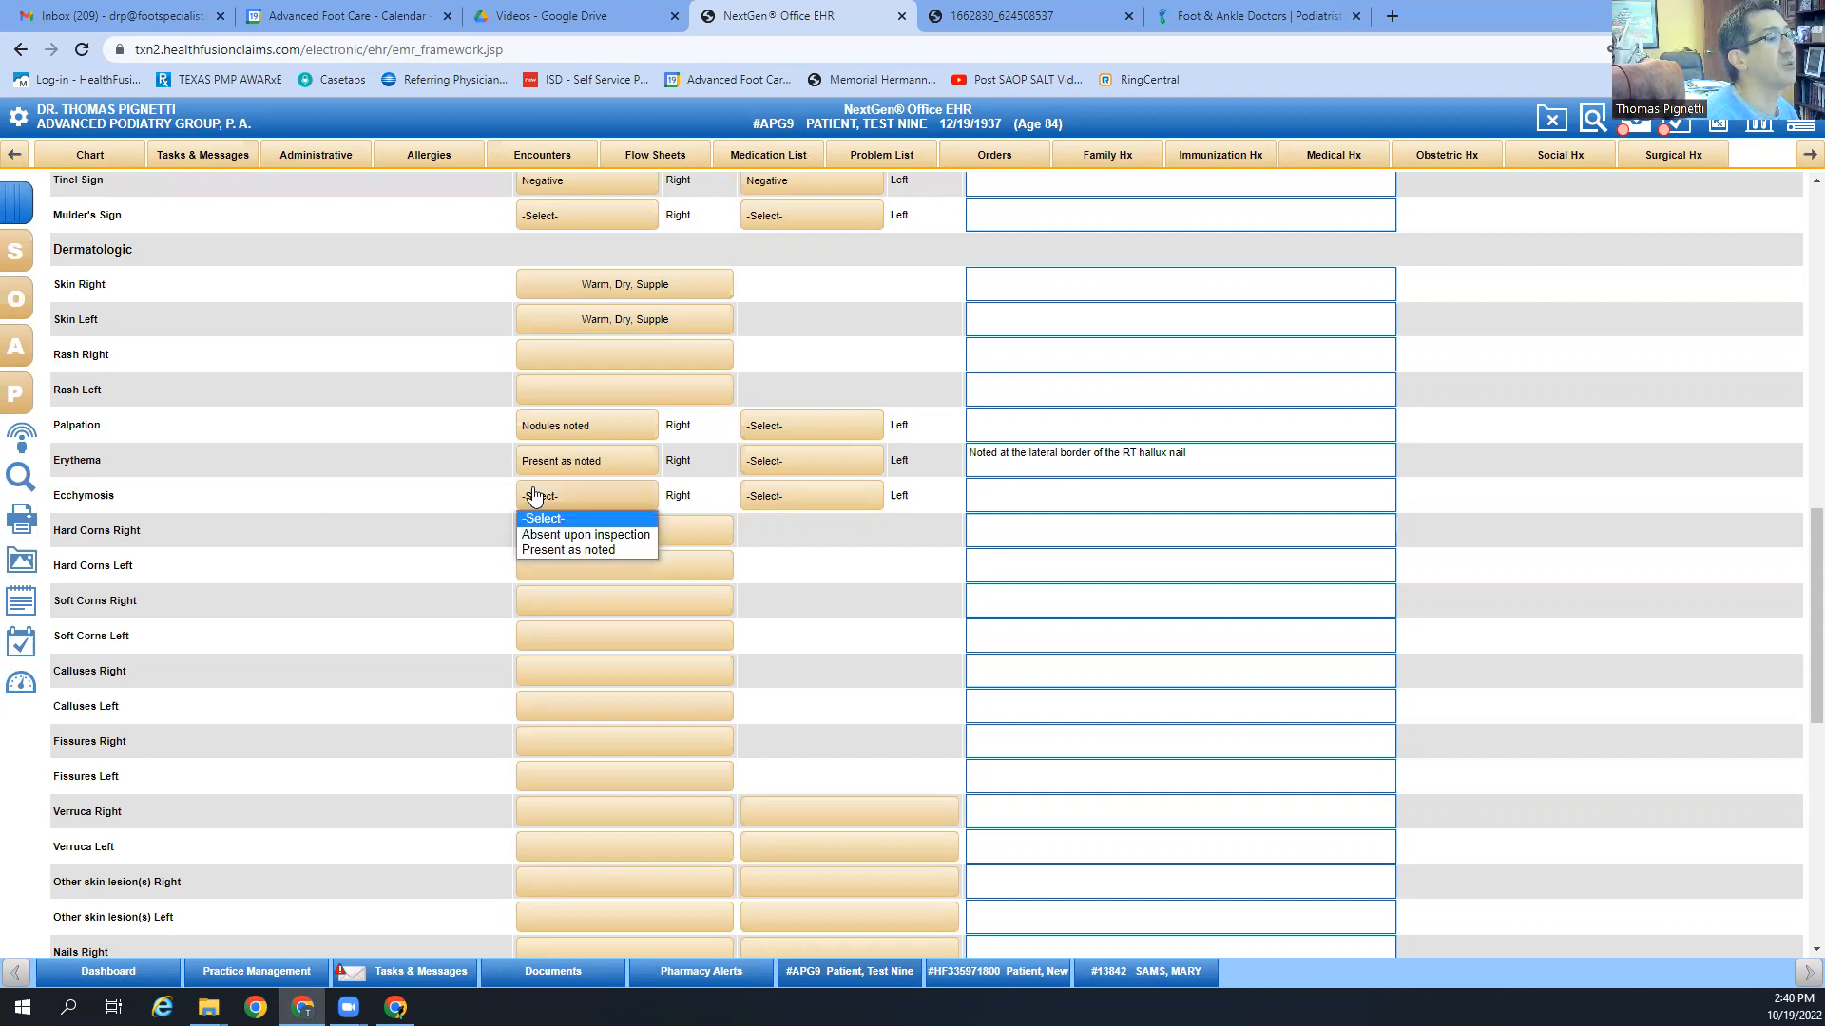
click(534, 495)
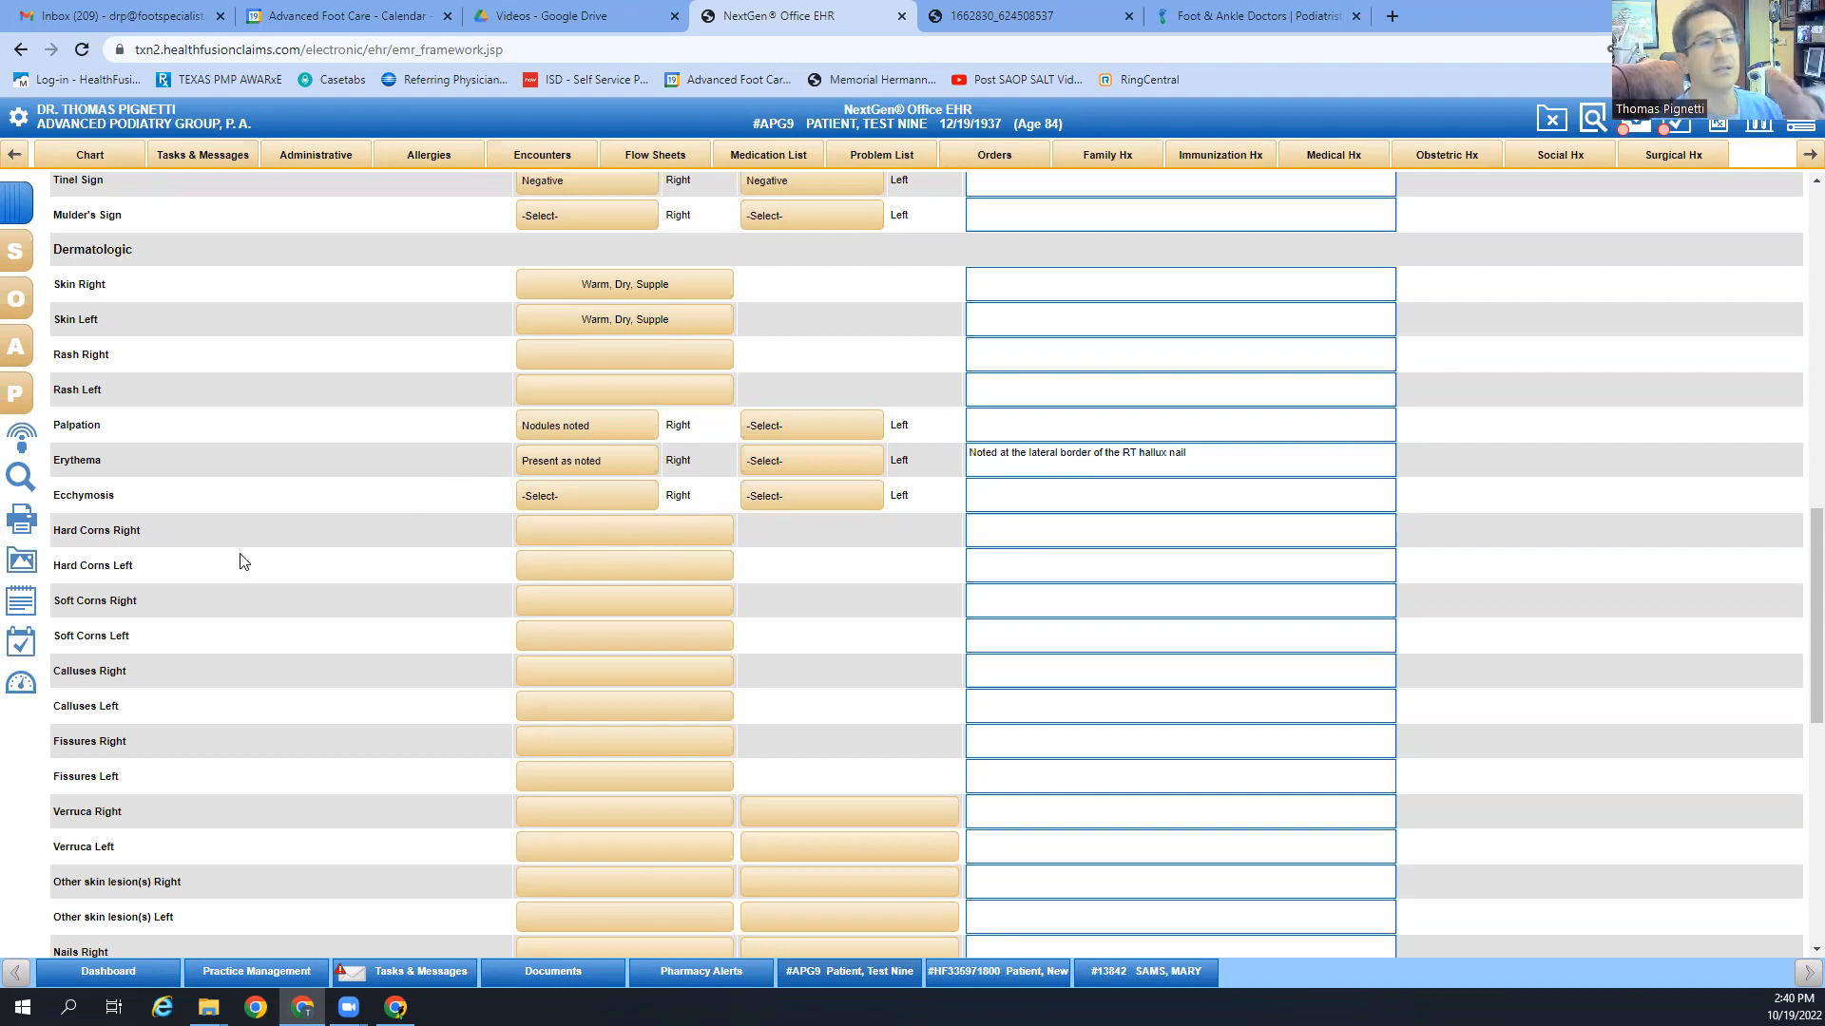
Step: Record hard corns on the 2nd toe and 4th toe for Hard Corns Right
click(644, 540)
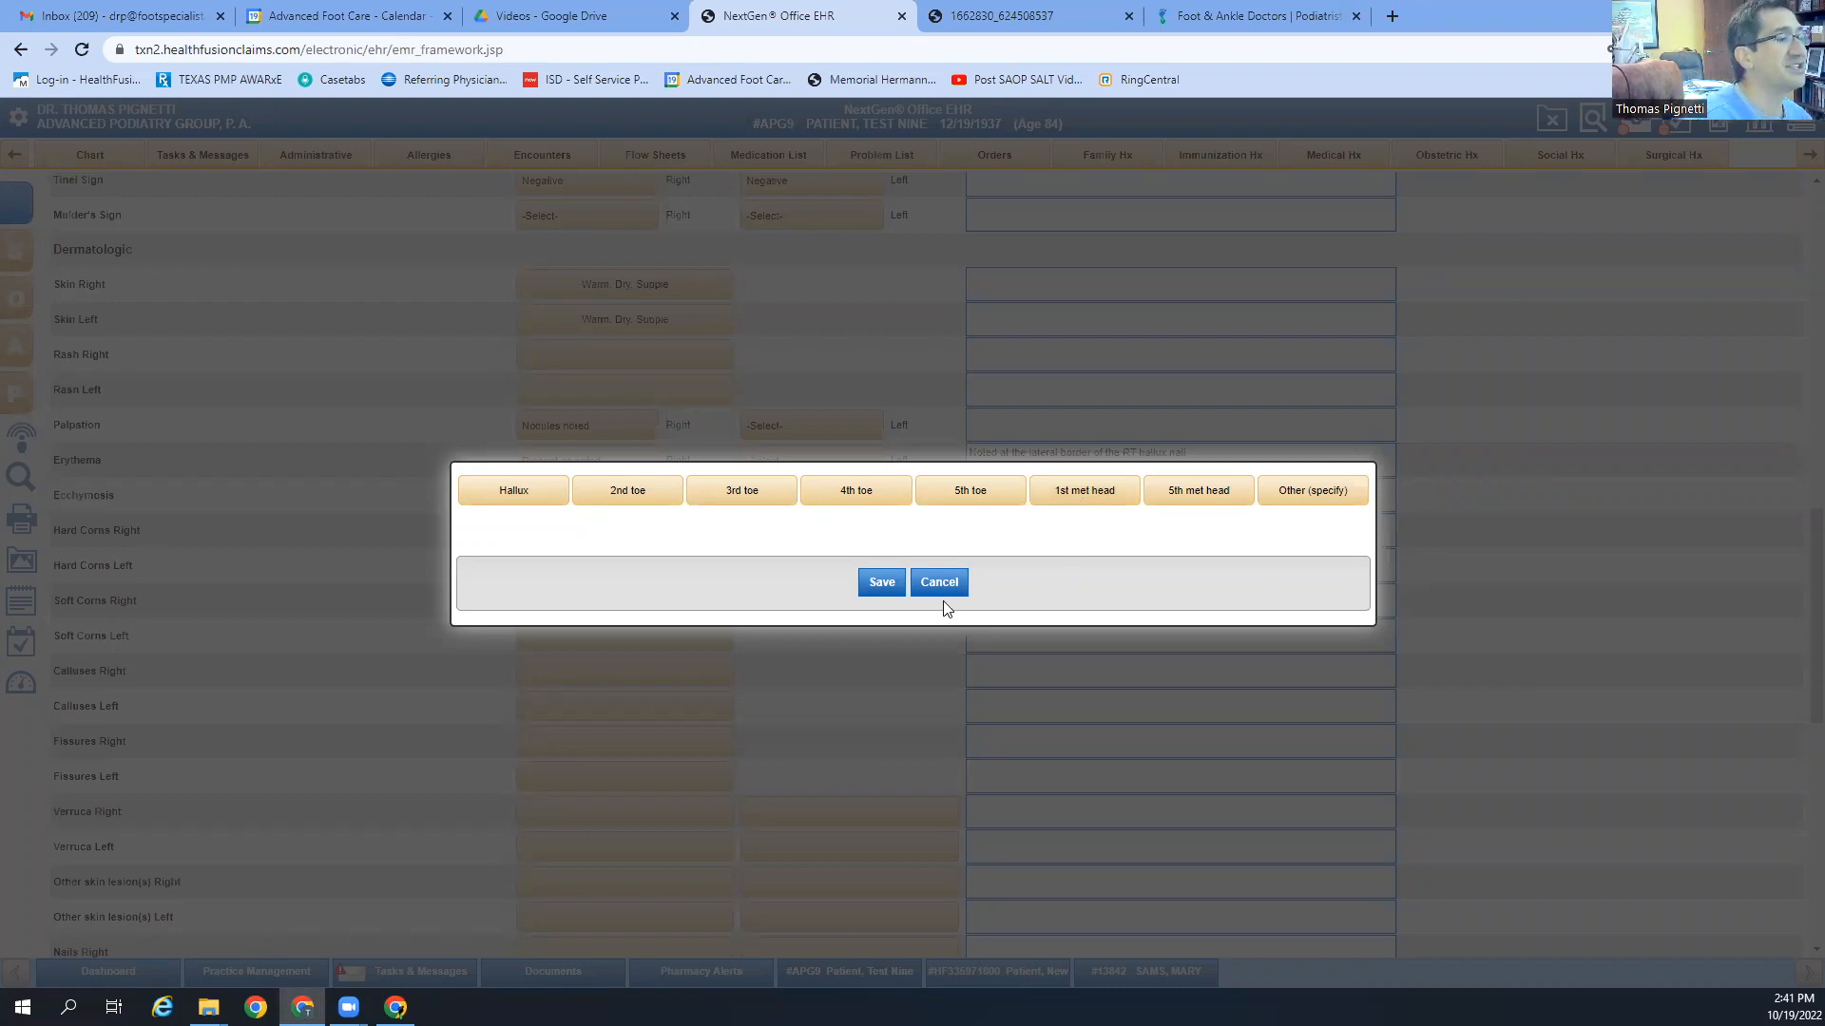
click(522, 508)
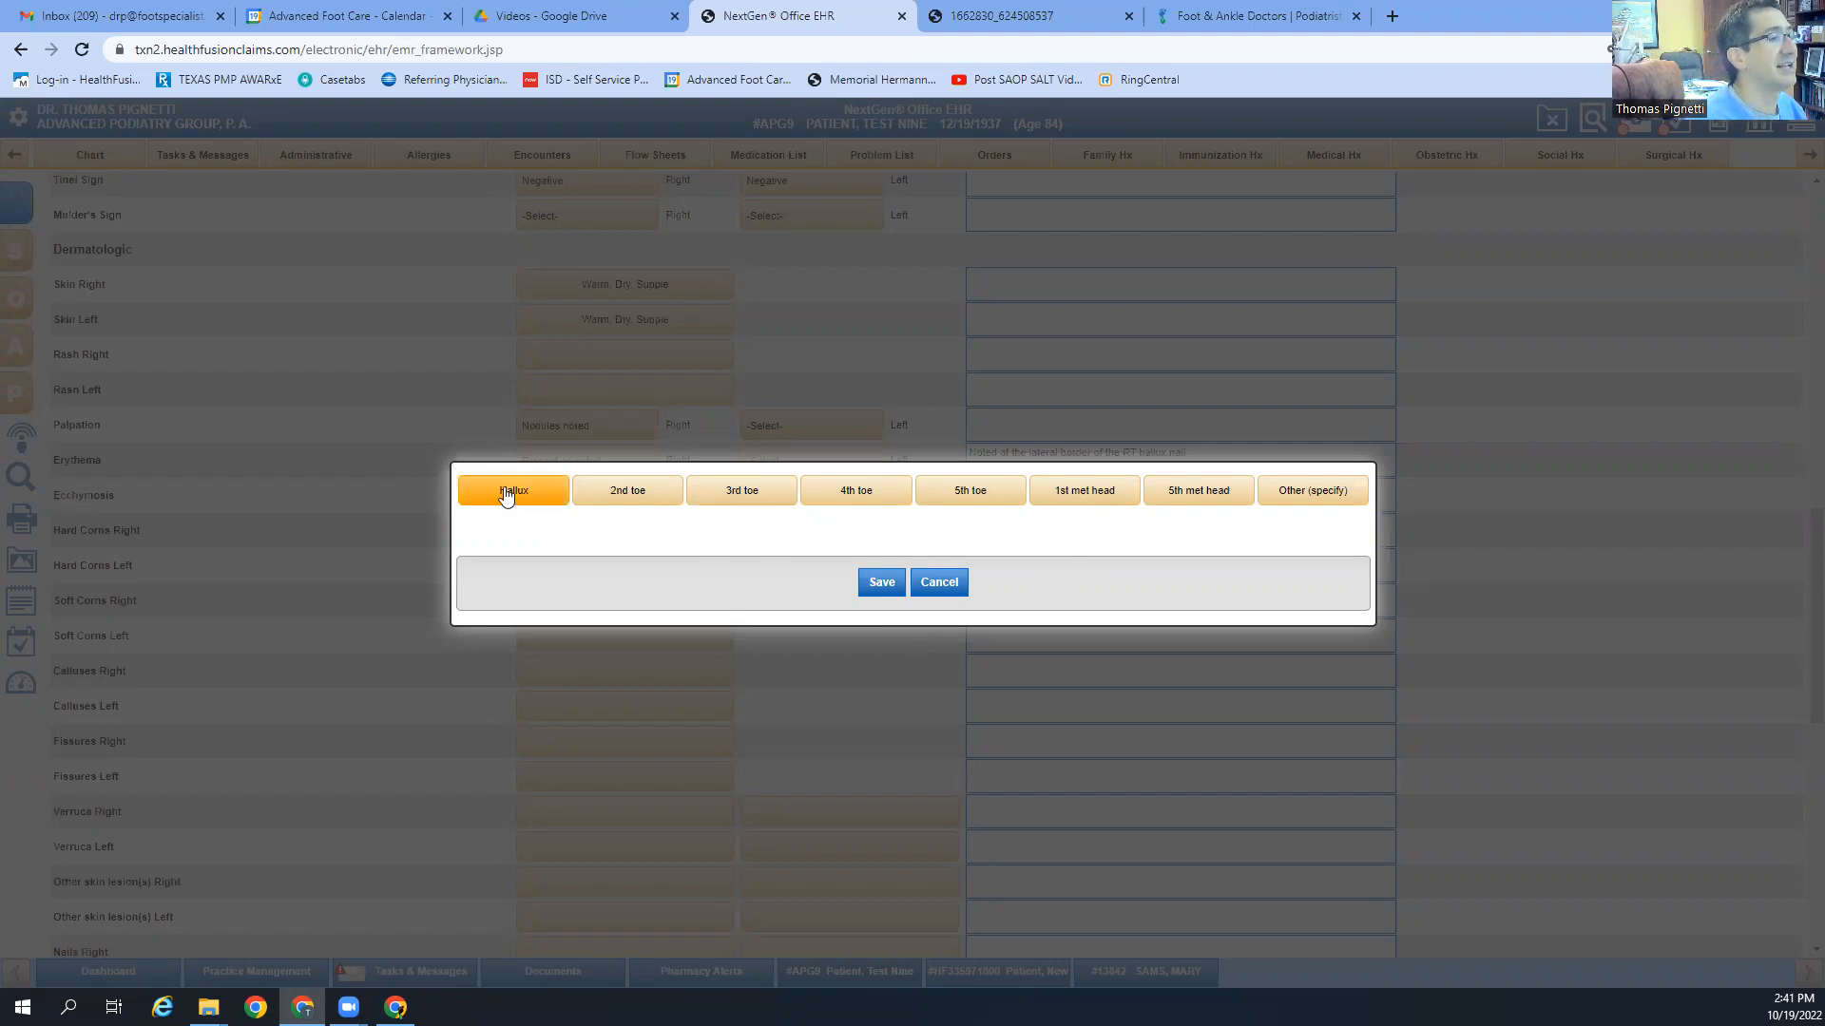
click(509, 490)
click(623, 502)
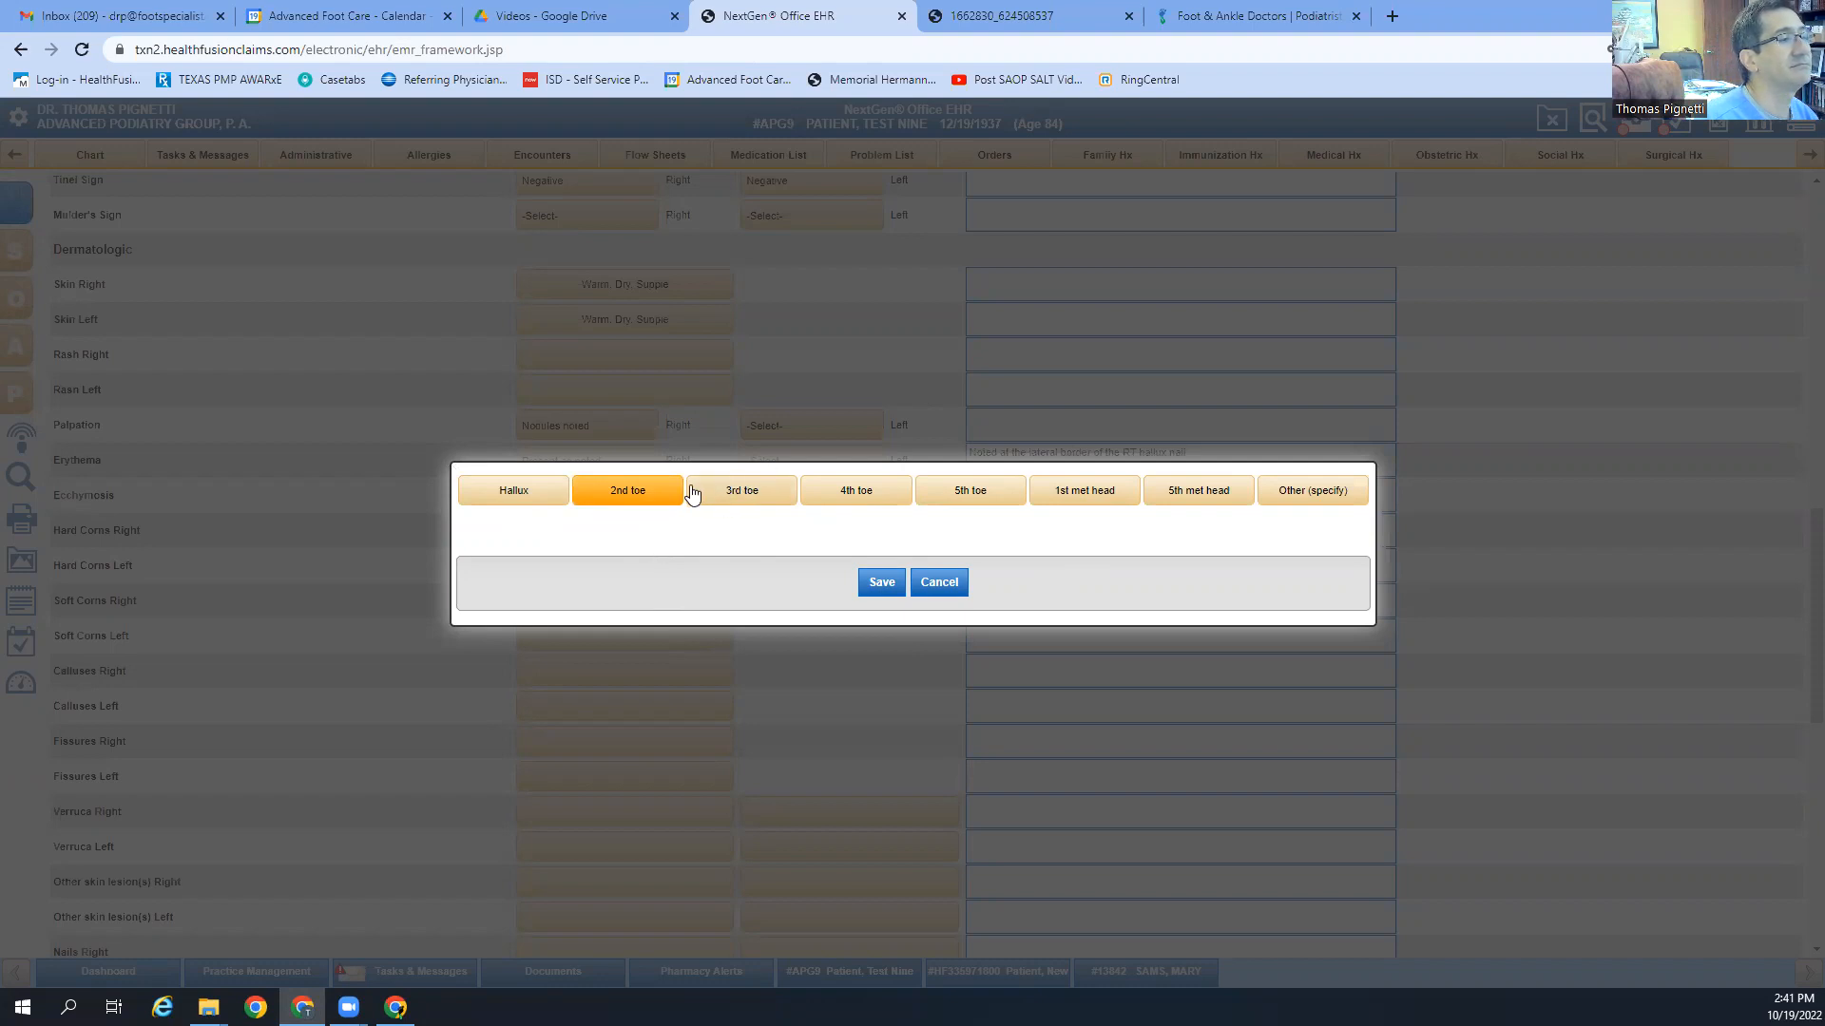
click(836, 492)
click(870, 583)
Step: Enter the Hard Corns Right comment "RT PIPJ 2nd toe, Distal 4th toe"
click(1023, 544)
text(RT Pl)
text(PJ 2nd toe, Distal)
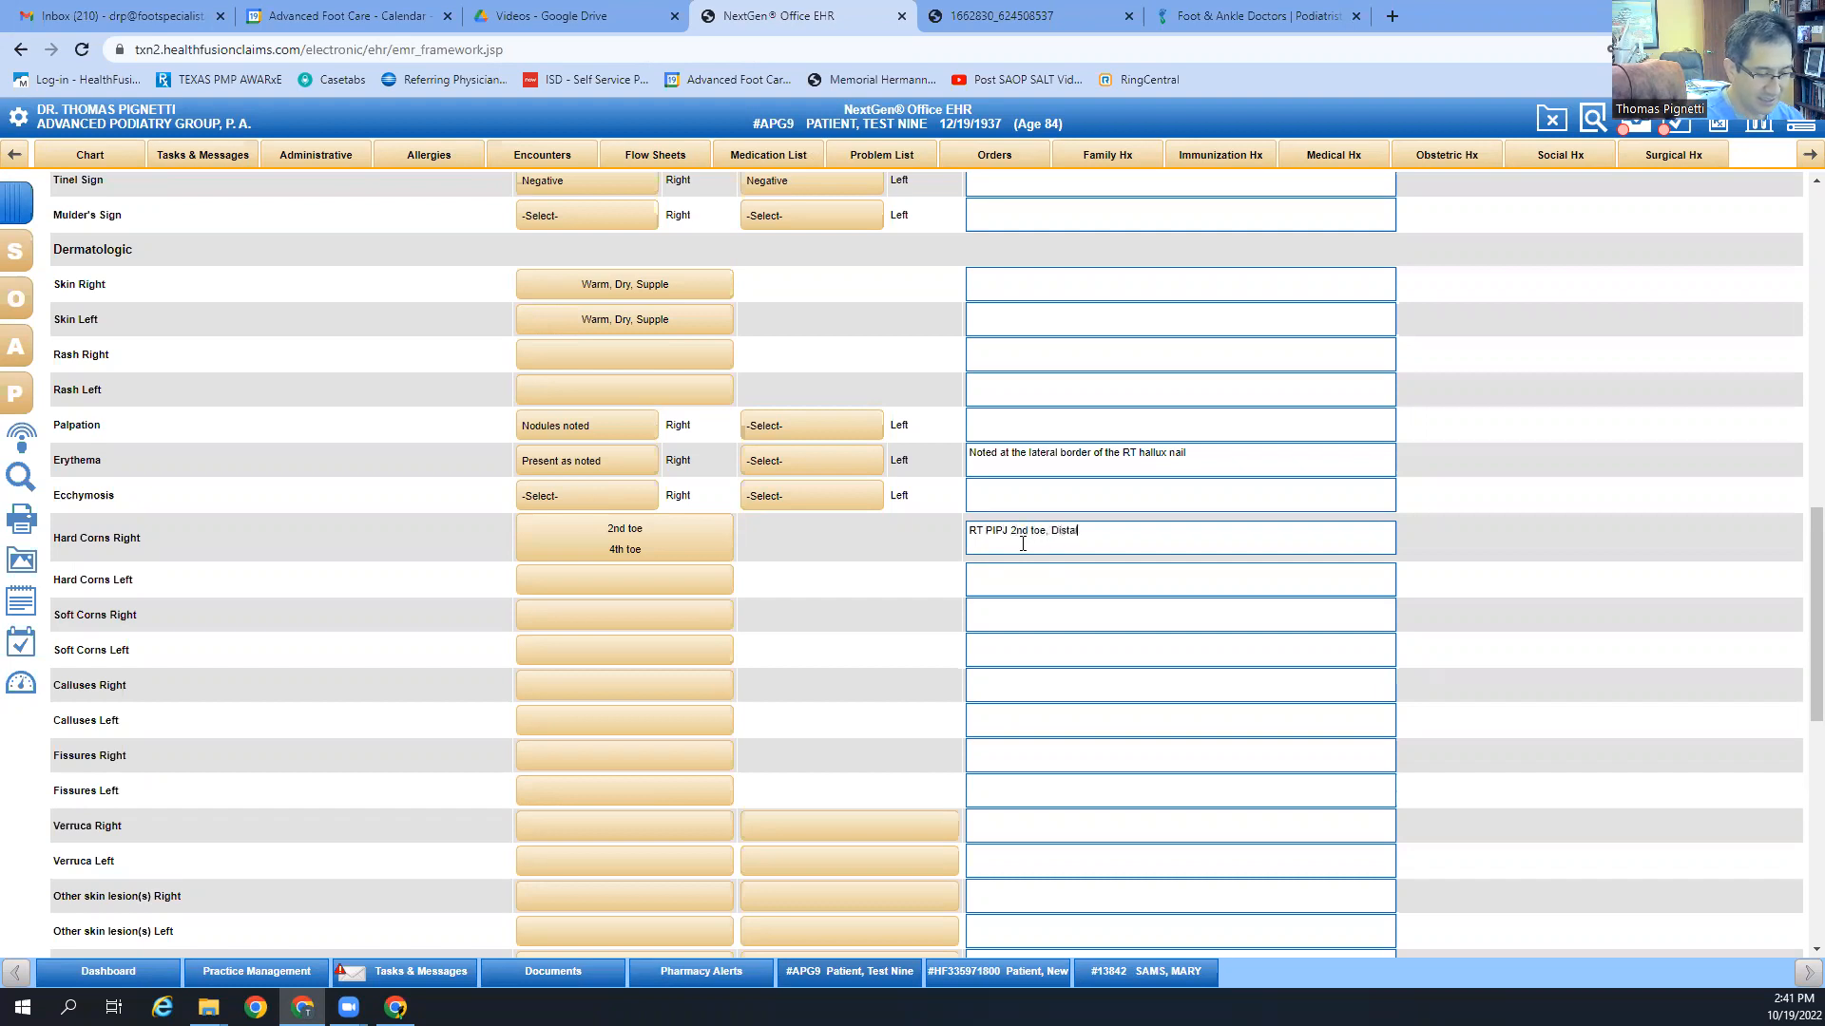
text( th)
text(4th toe)
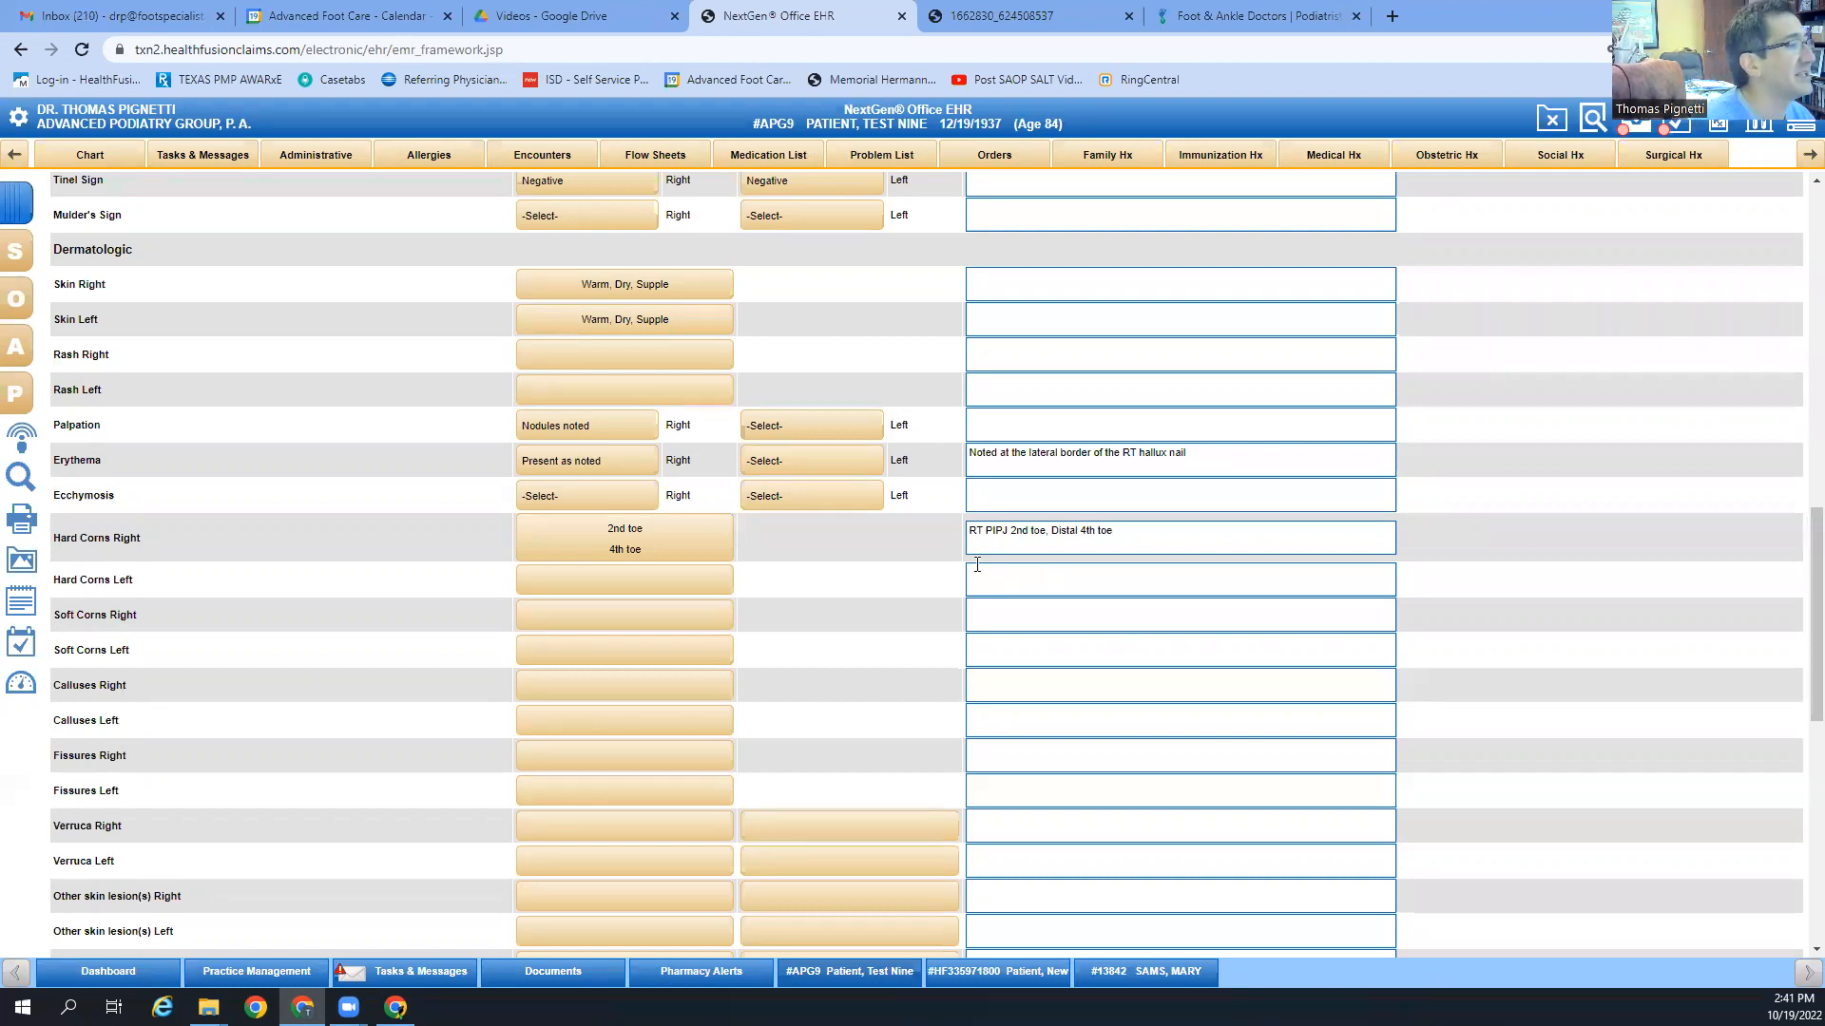
Step: Review the available choices for Hard Corns Left and Soft Corns Right without recording any finding
click(563, 591)
click(949, 583)
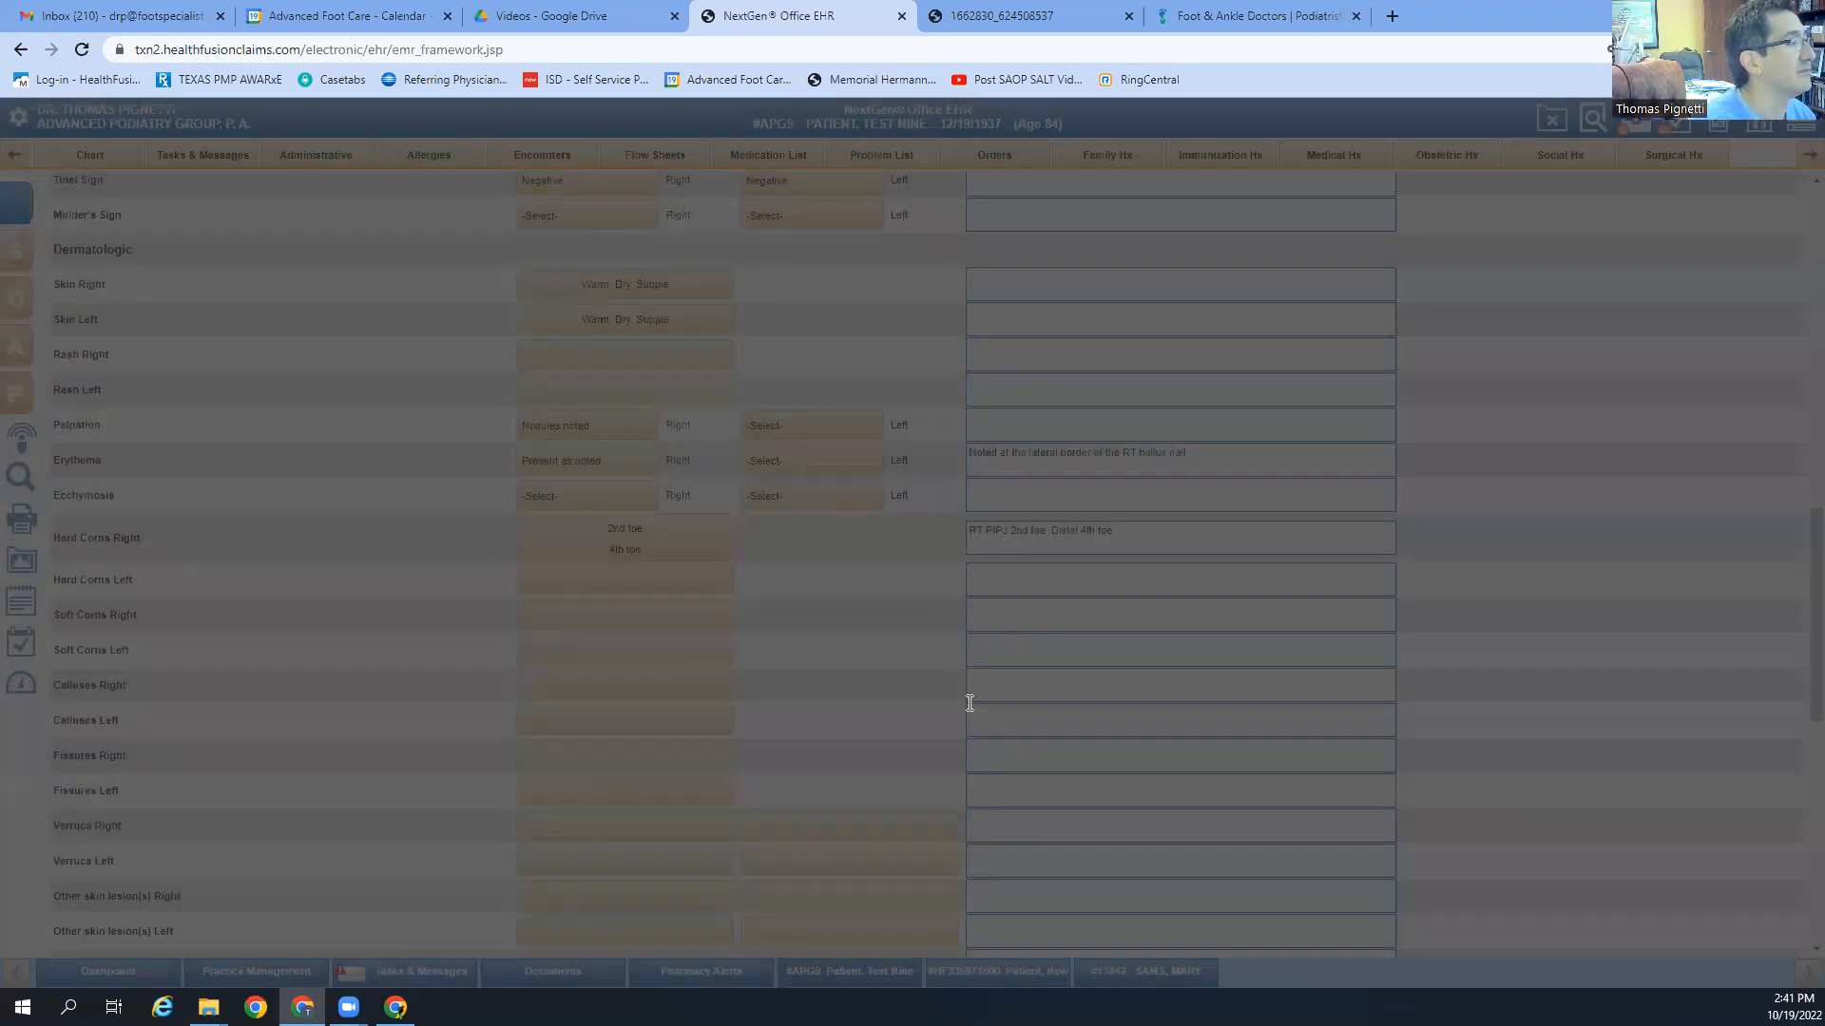
click(585, 630)
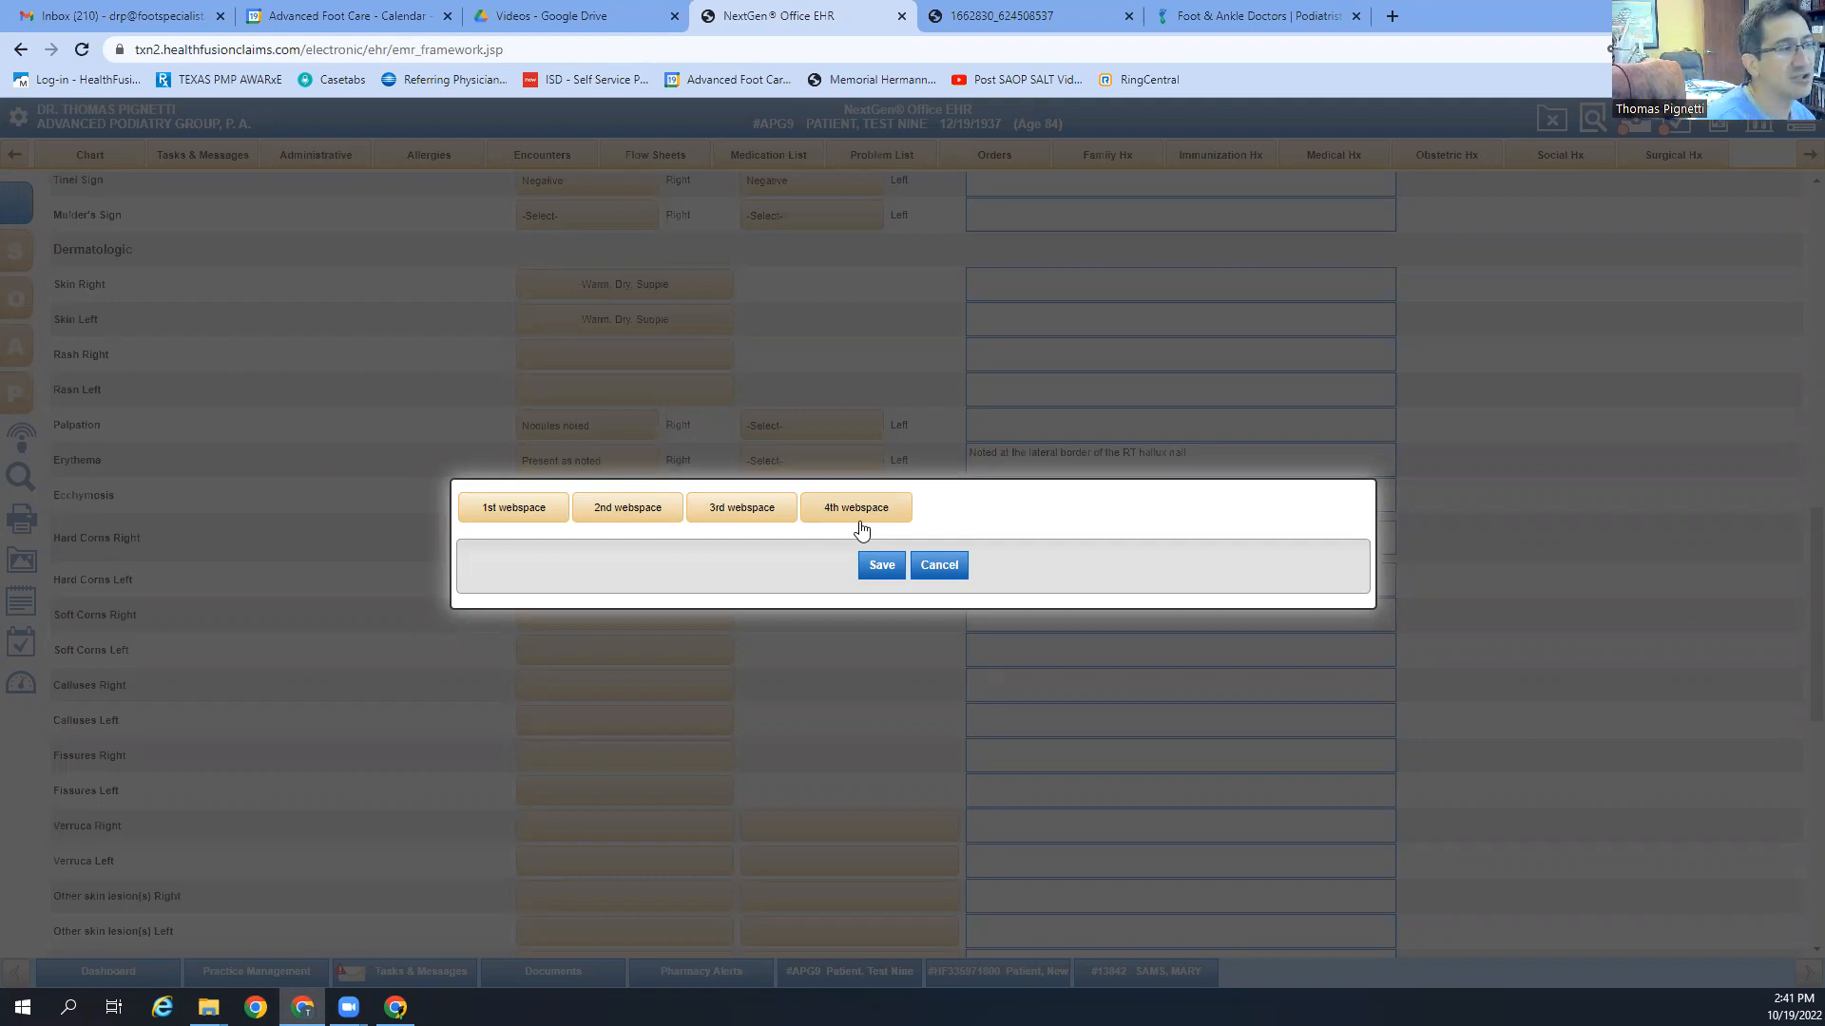
click(858, 514)
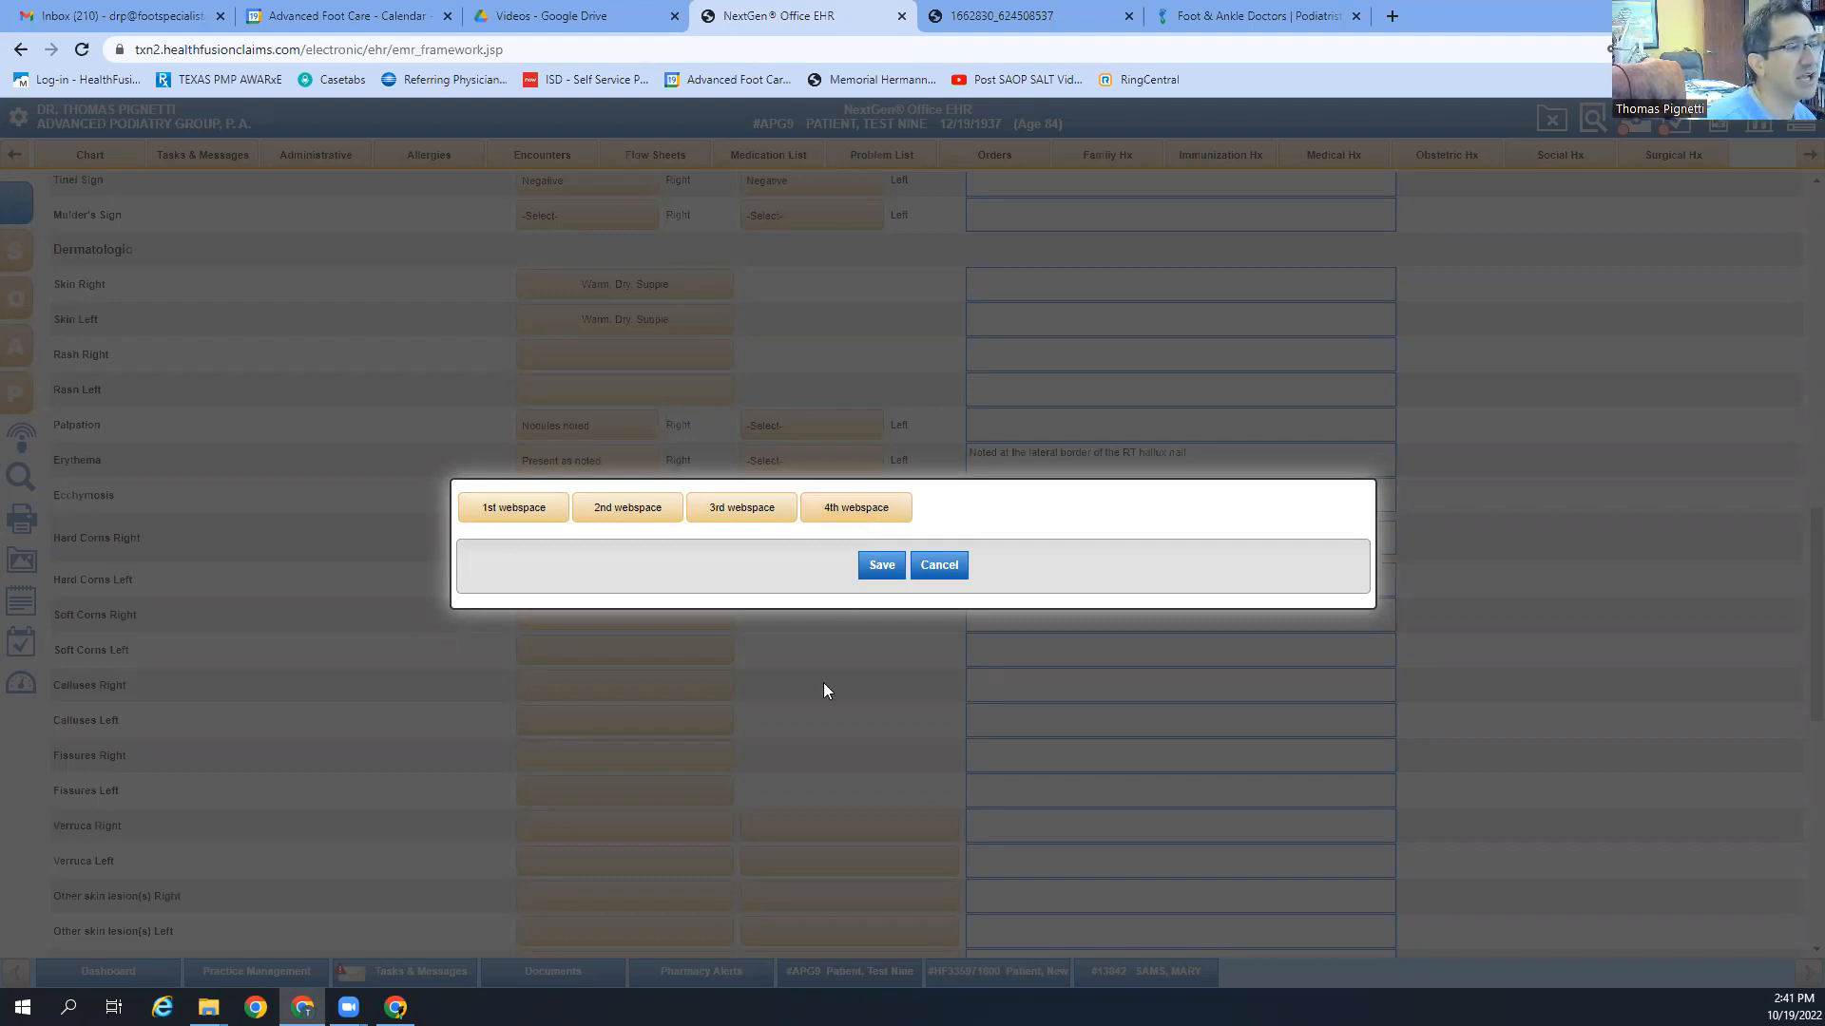
click(939, 569)
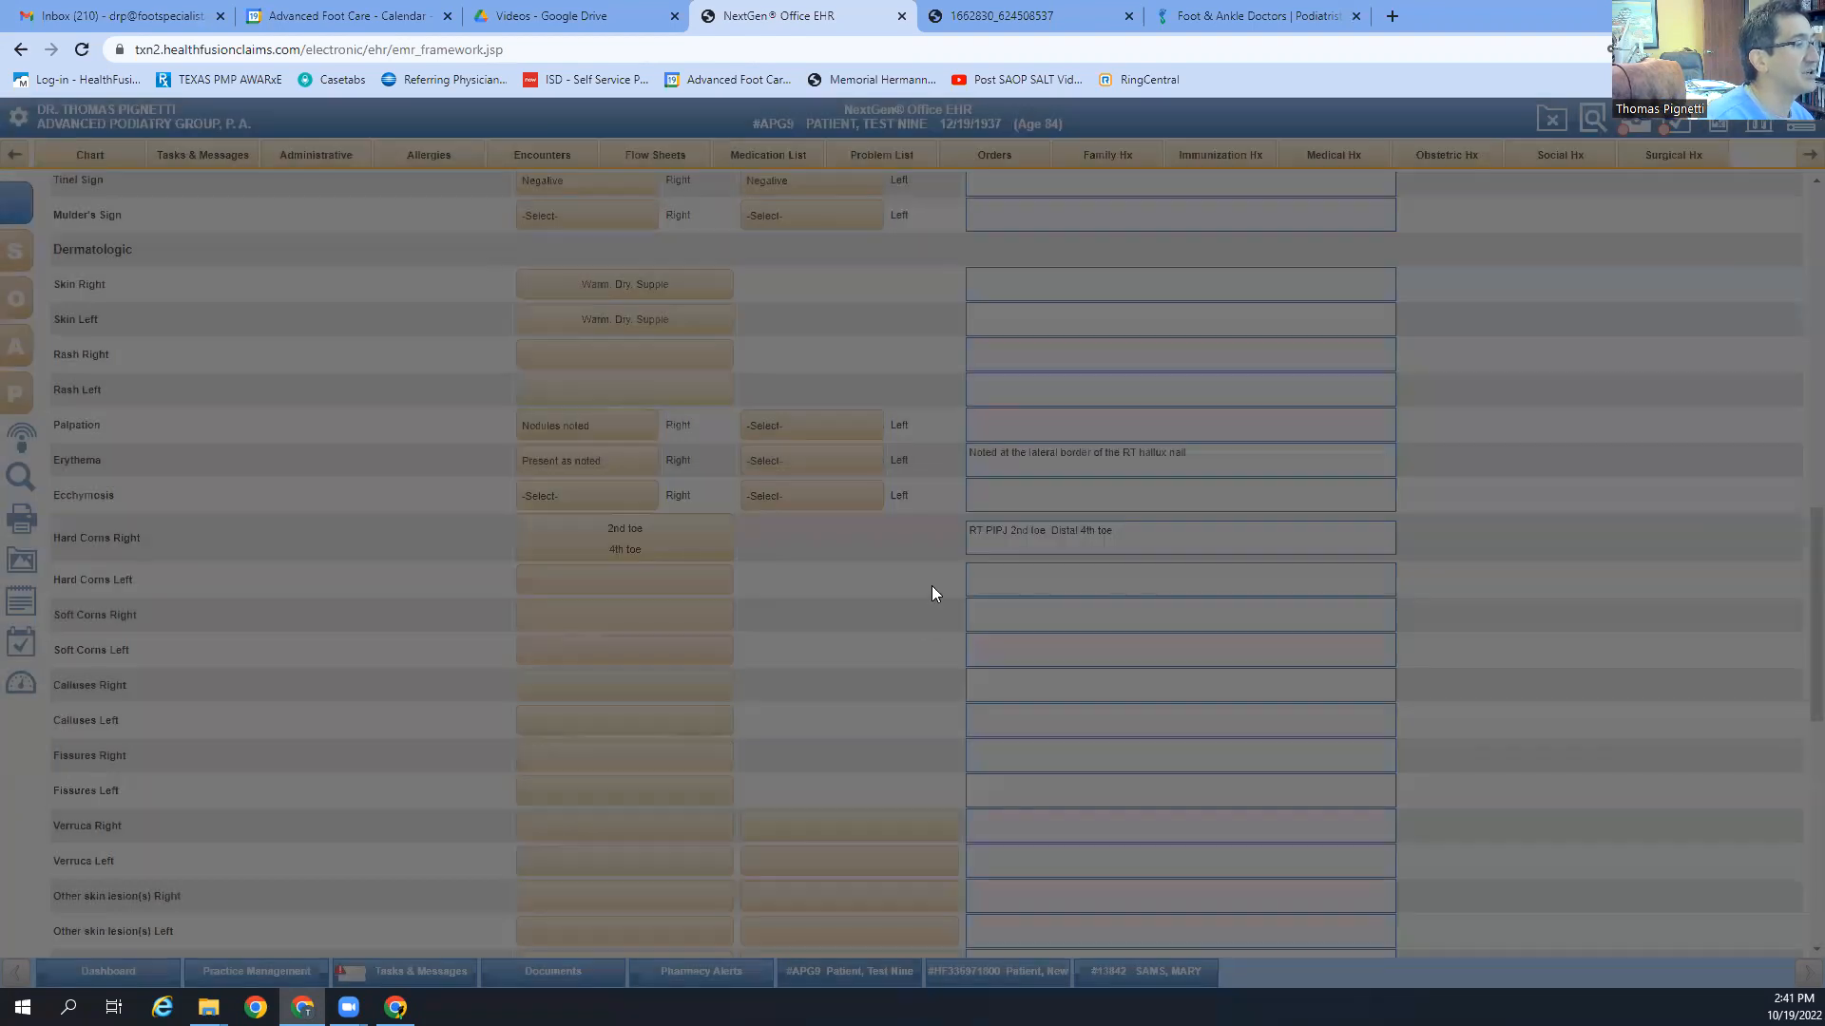
Step: Review the location choices for Calluses and Fissures Right without recording any finding
scroll(428, 578, down, 1)
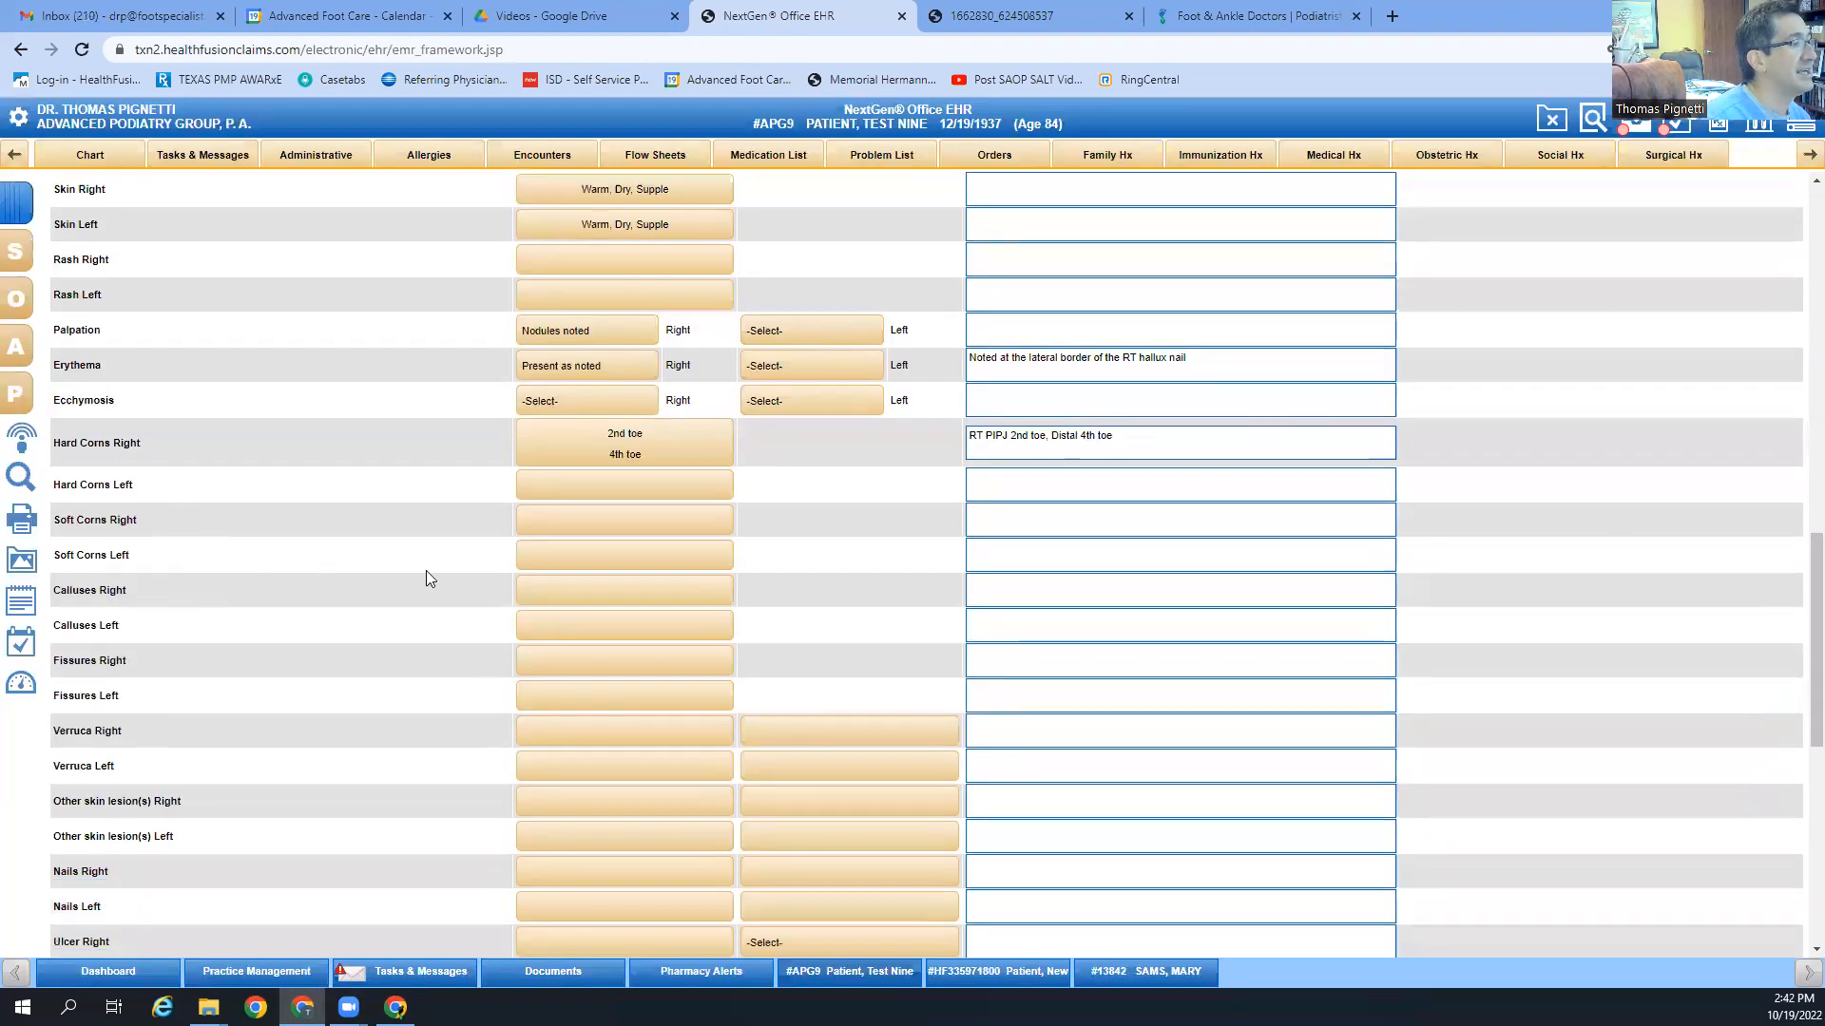
click(654, 608)
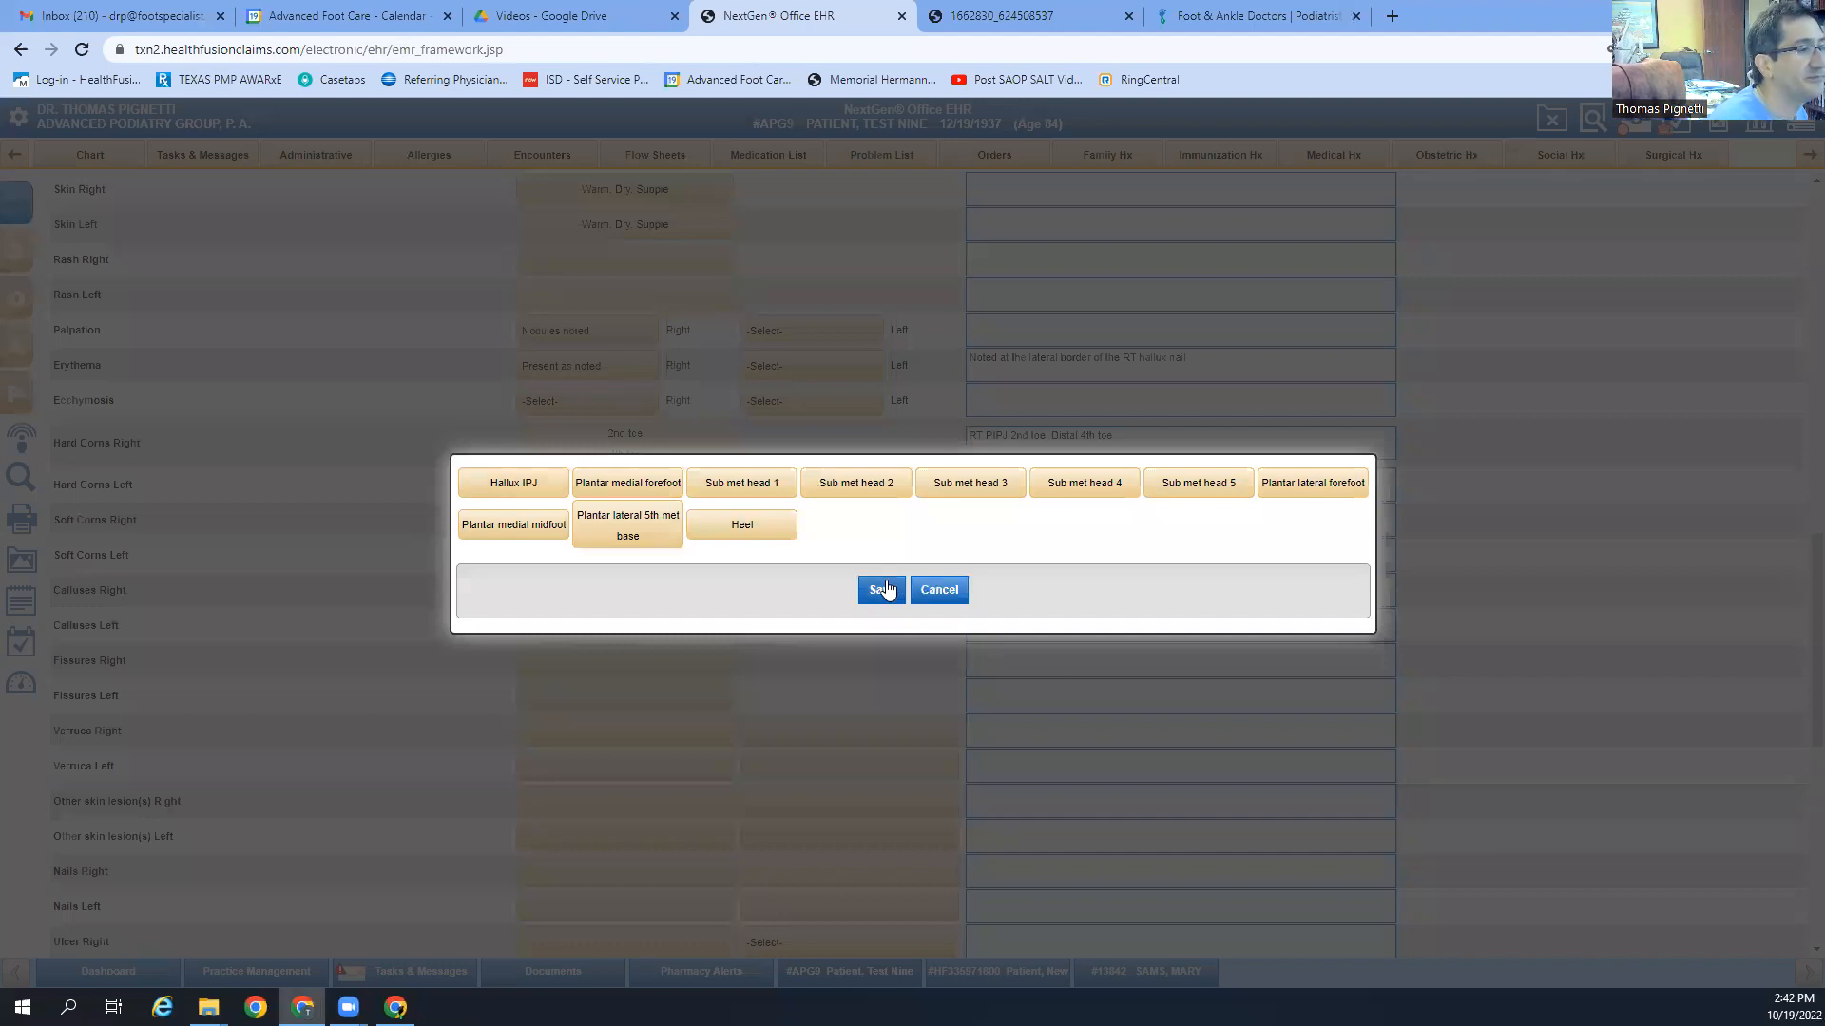
click(930, 598)
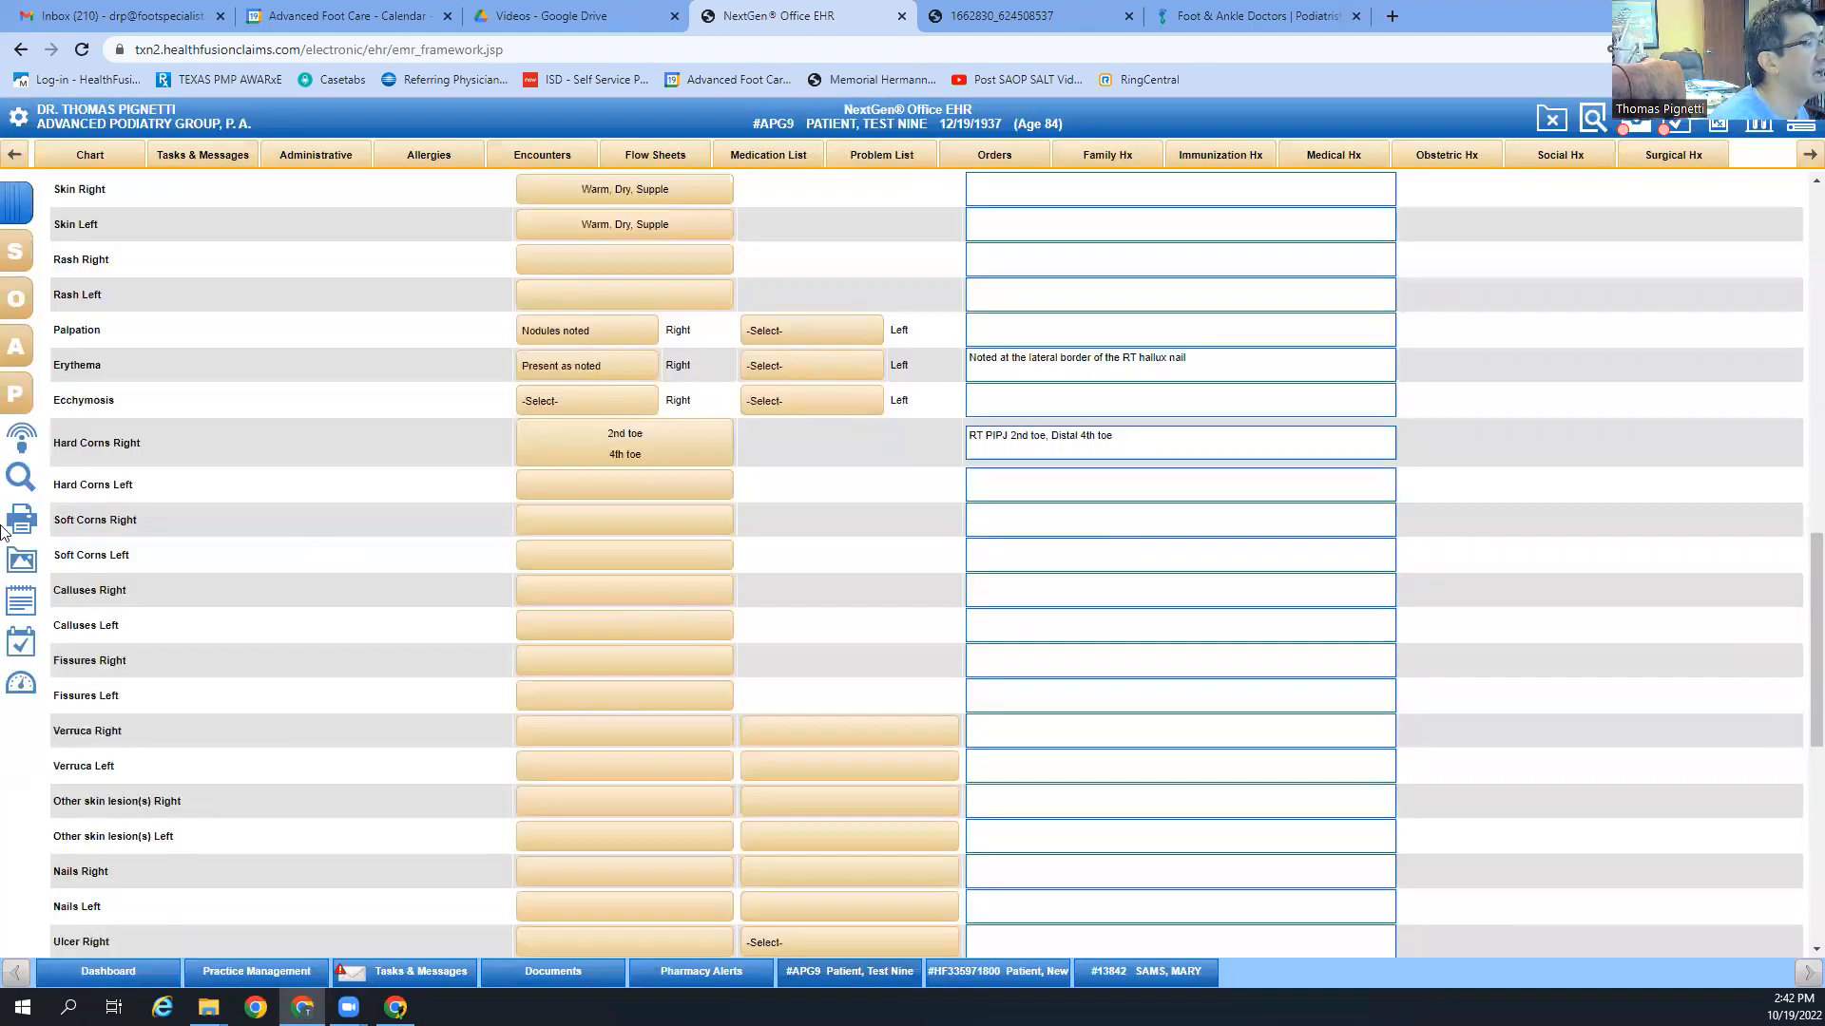
scroll(266, 504, down, 2)
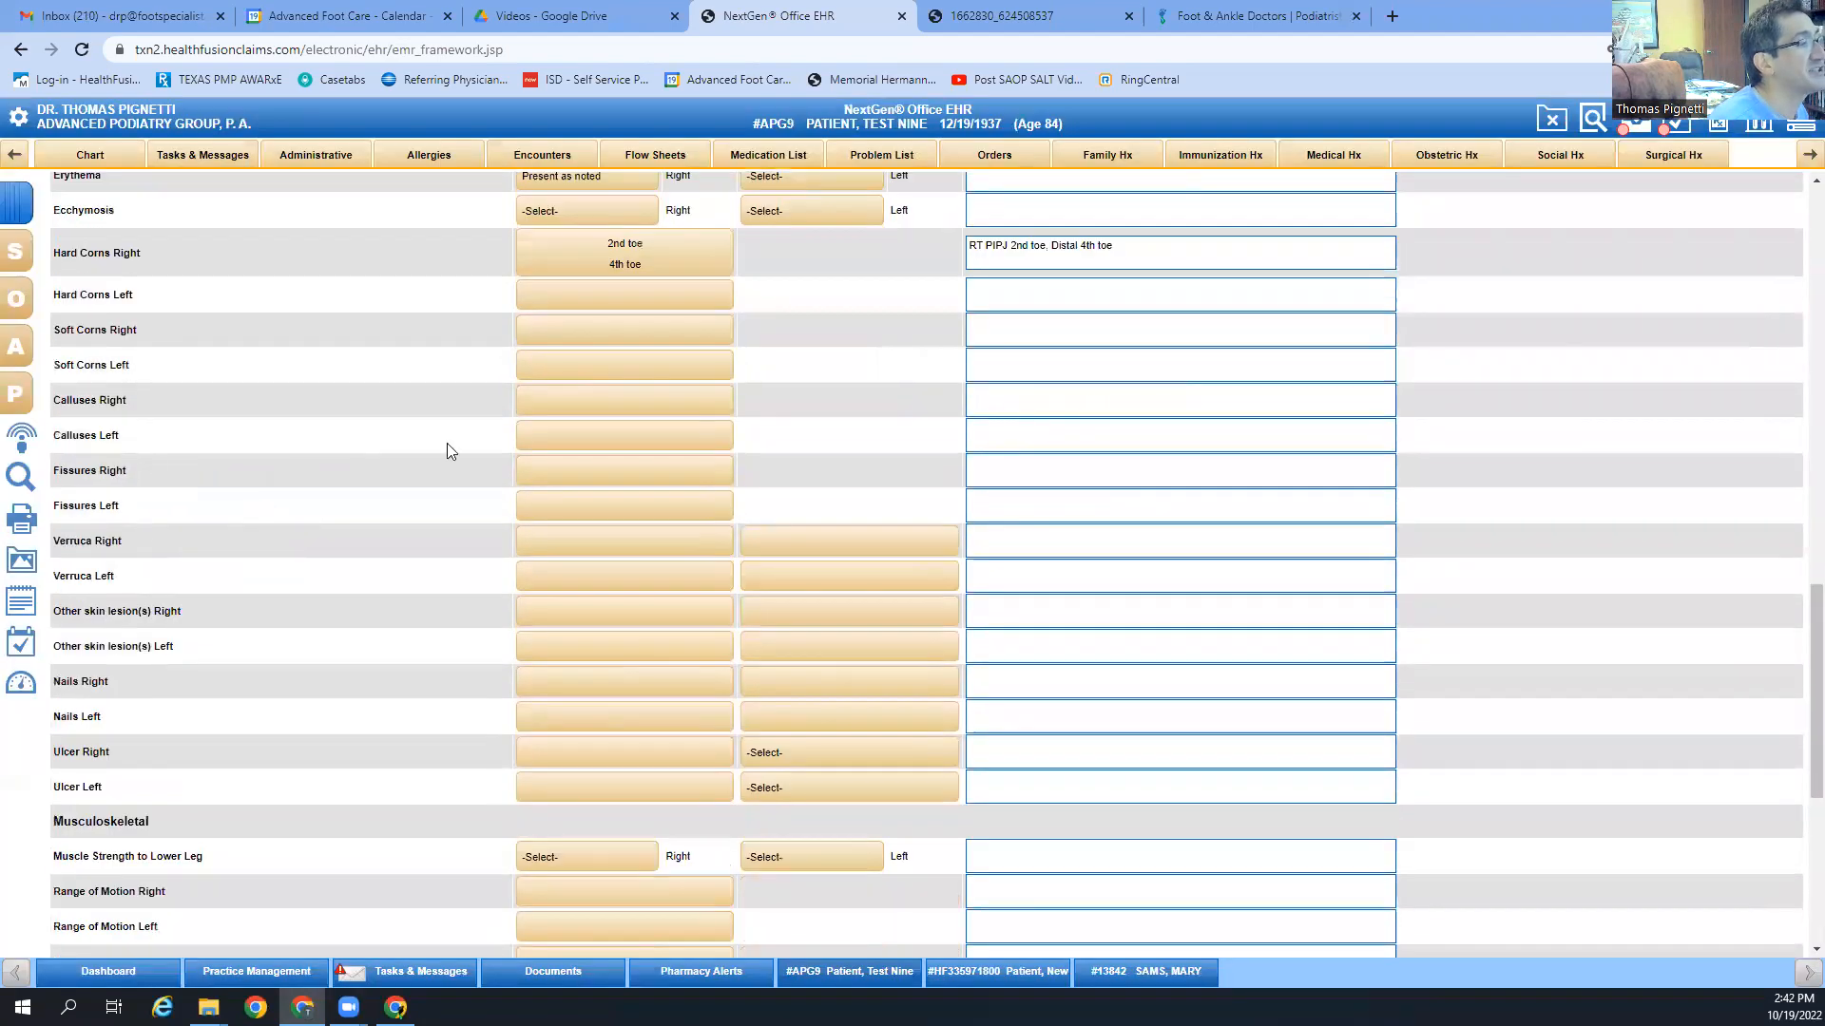
click(574, 469)
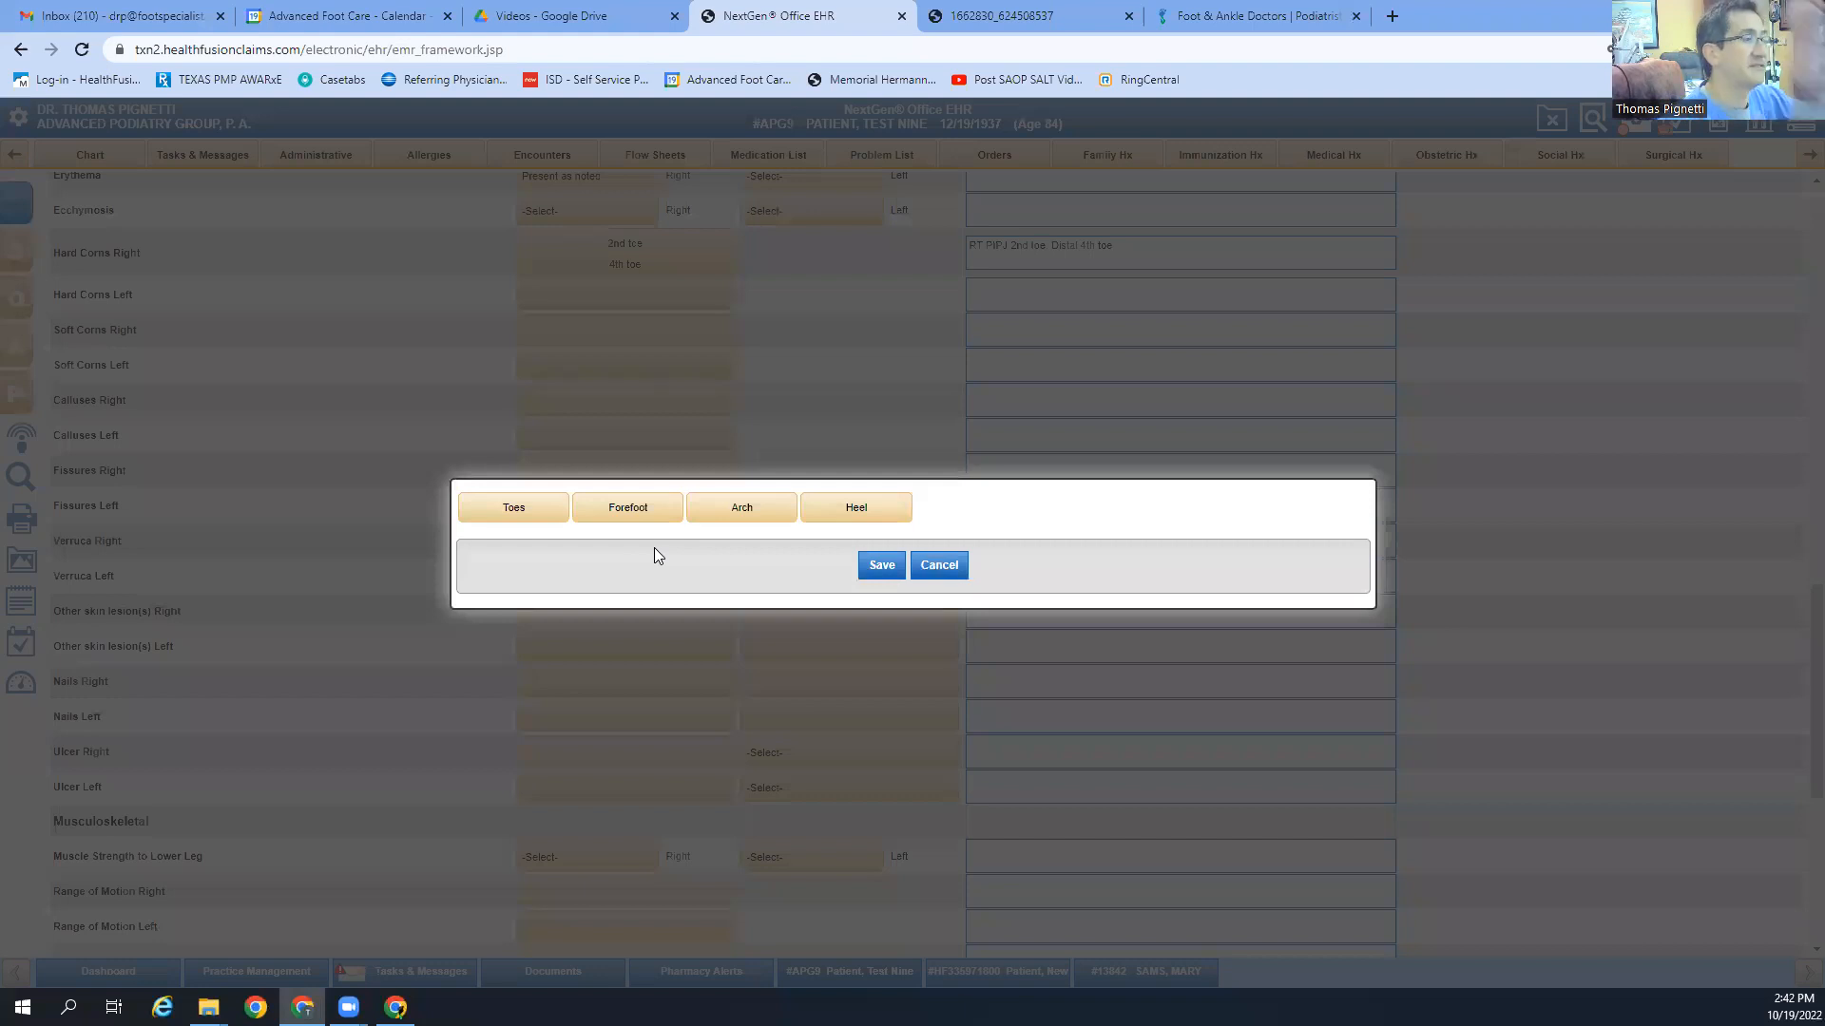
click(924, 574)
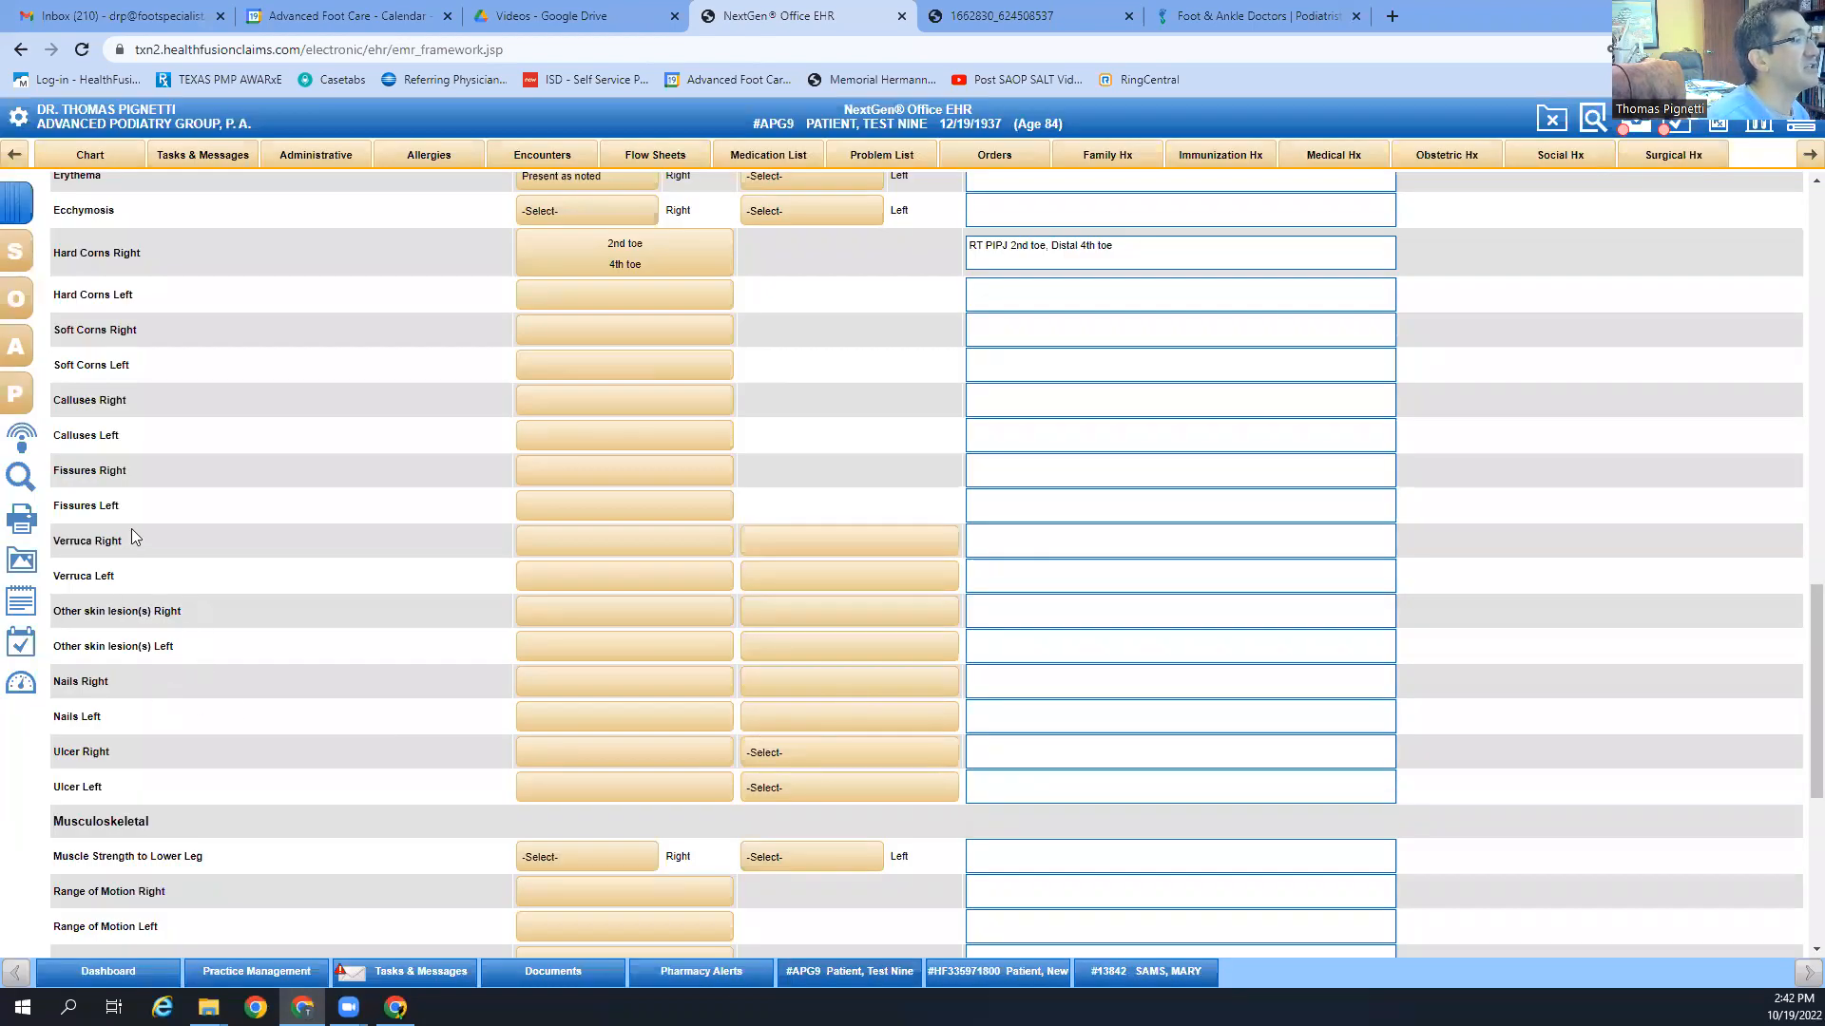
Step: Review the Verruca Right finding choices without saving any, and look over the remaining Dermatologic and Musculoskeletal fields
click(584, 550)
click(584, 550)
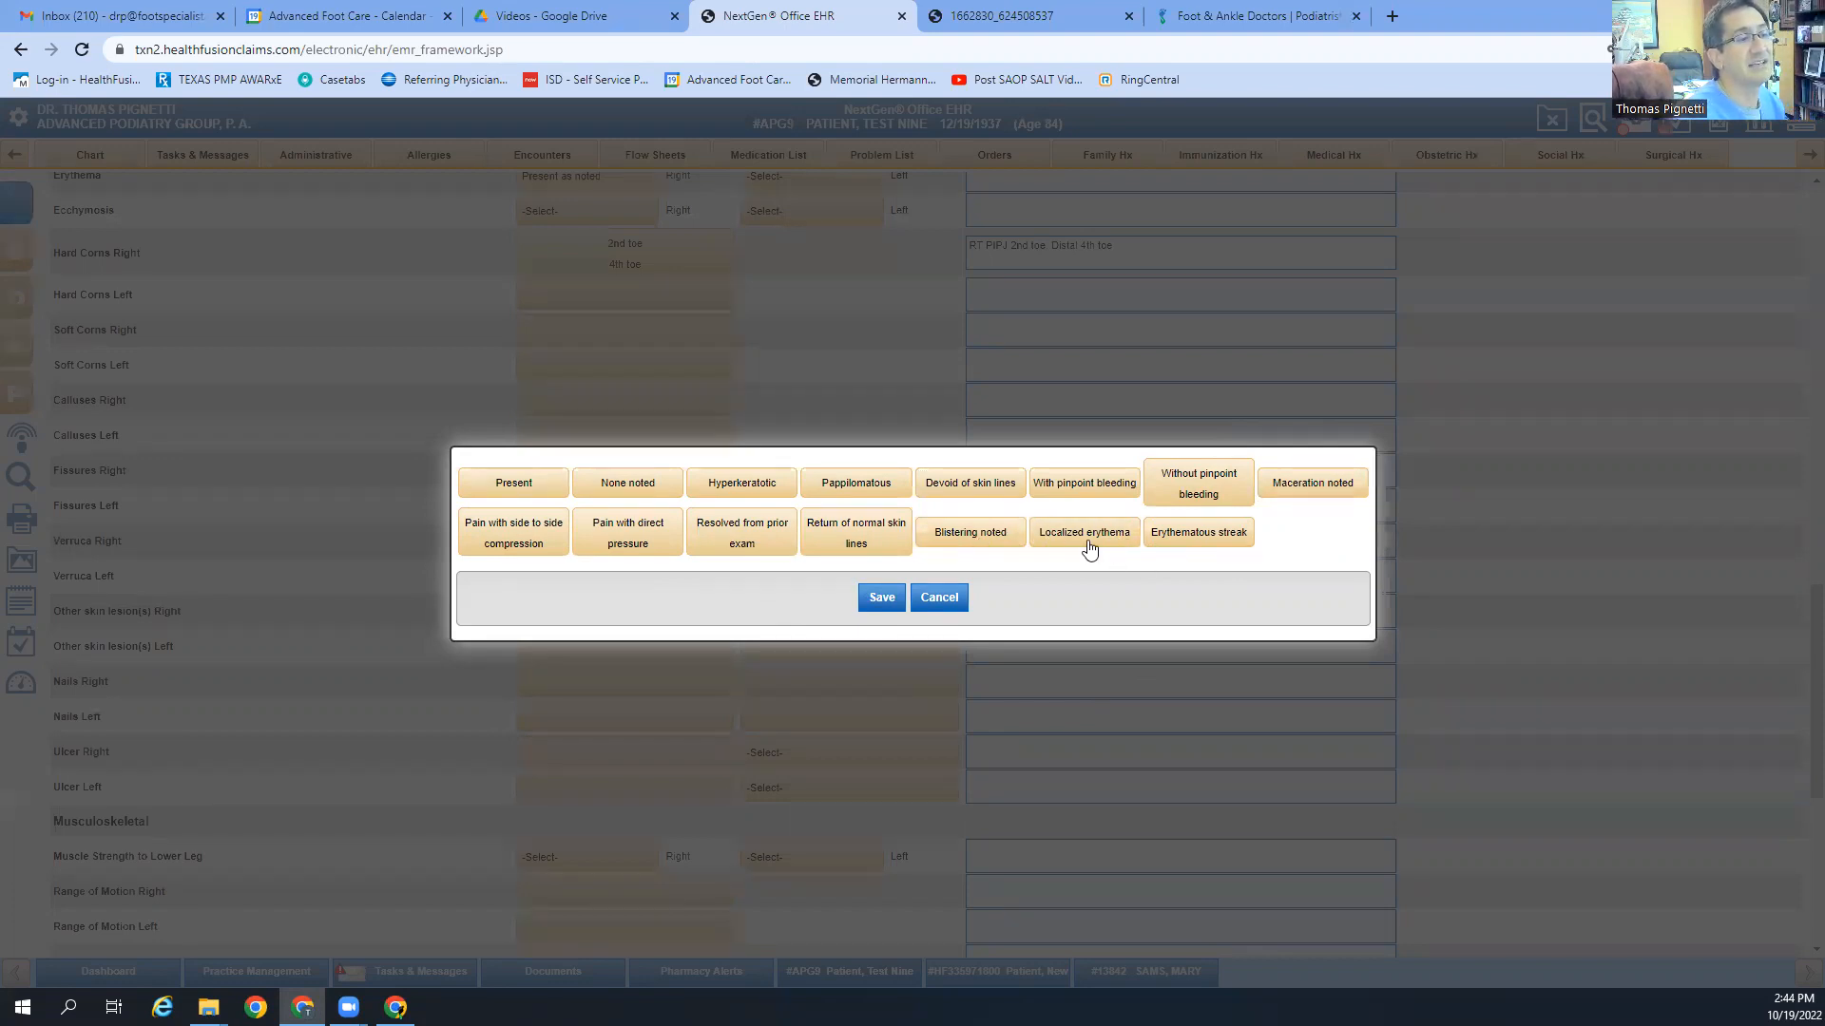
click(937, 600)
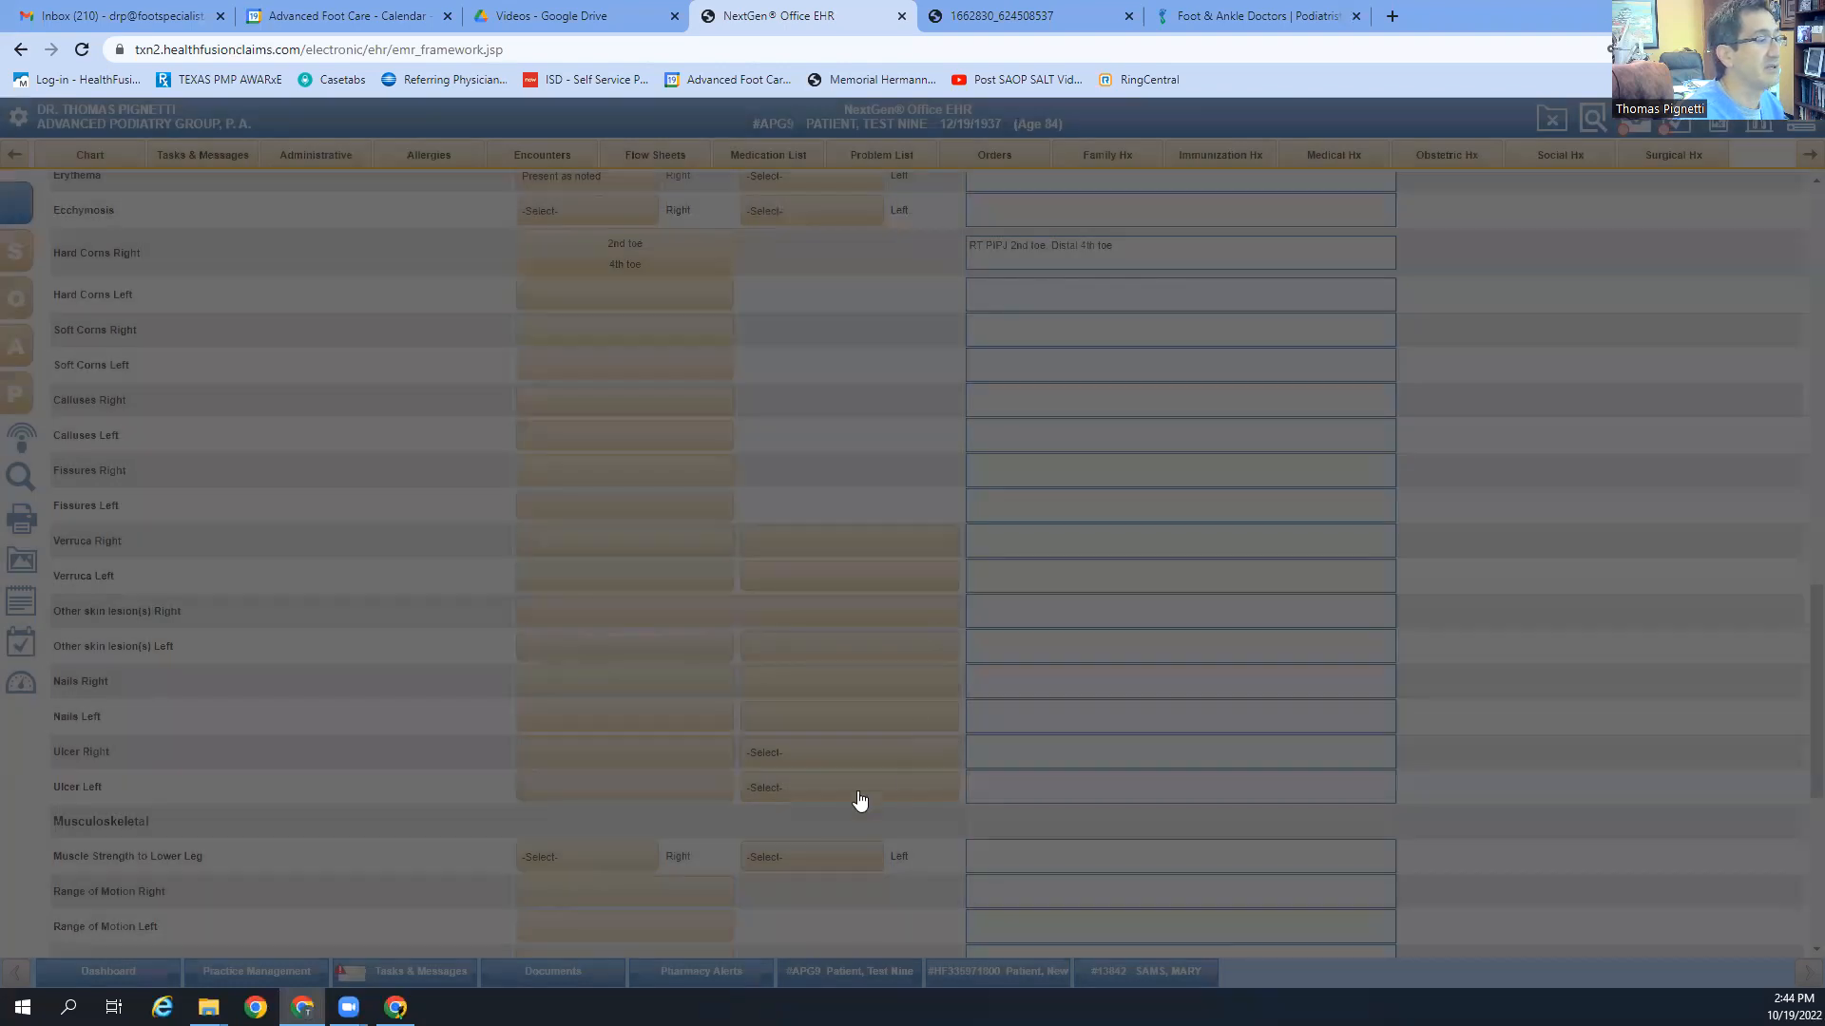
scroll(583, 679, down, 4)
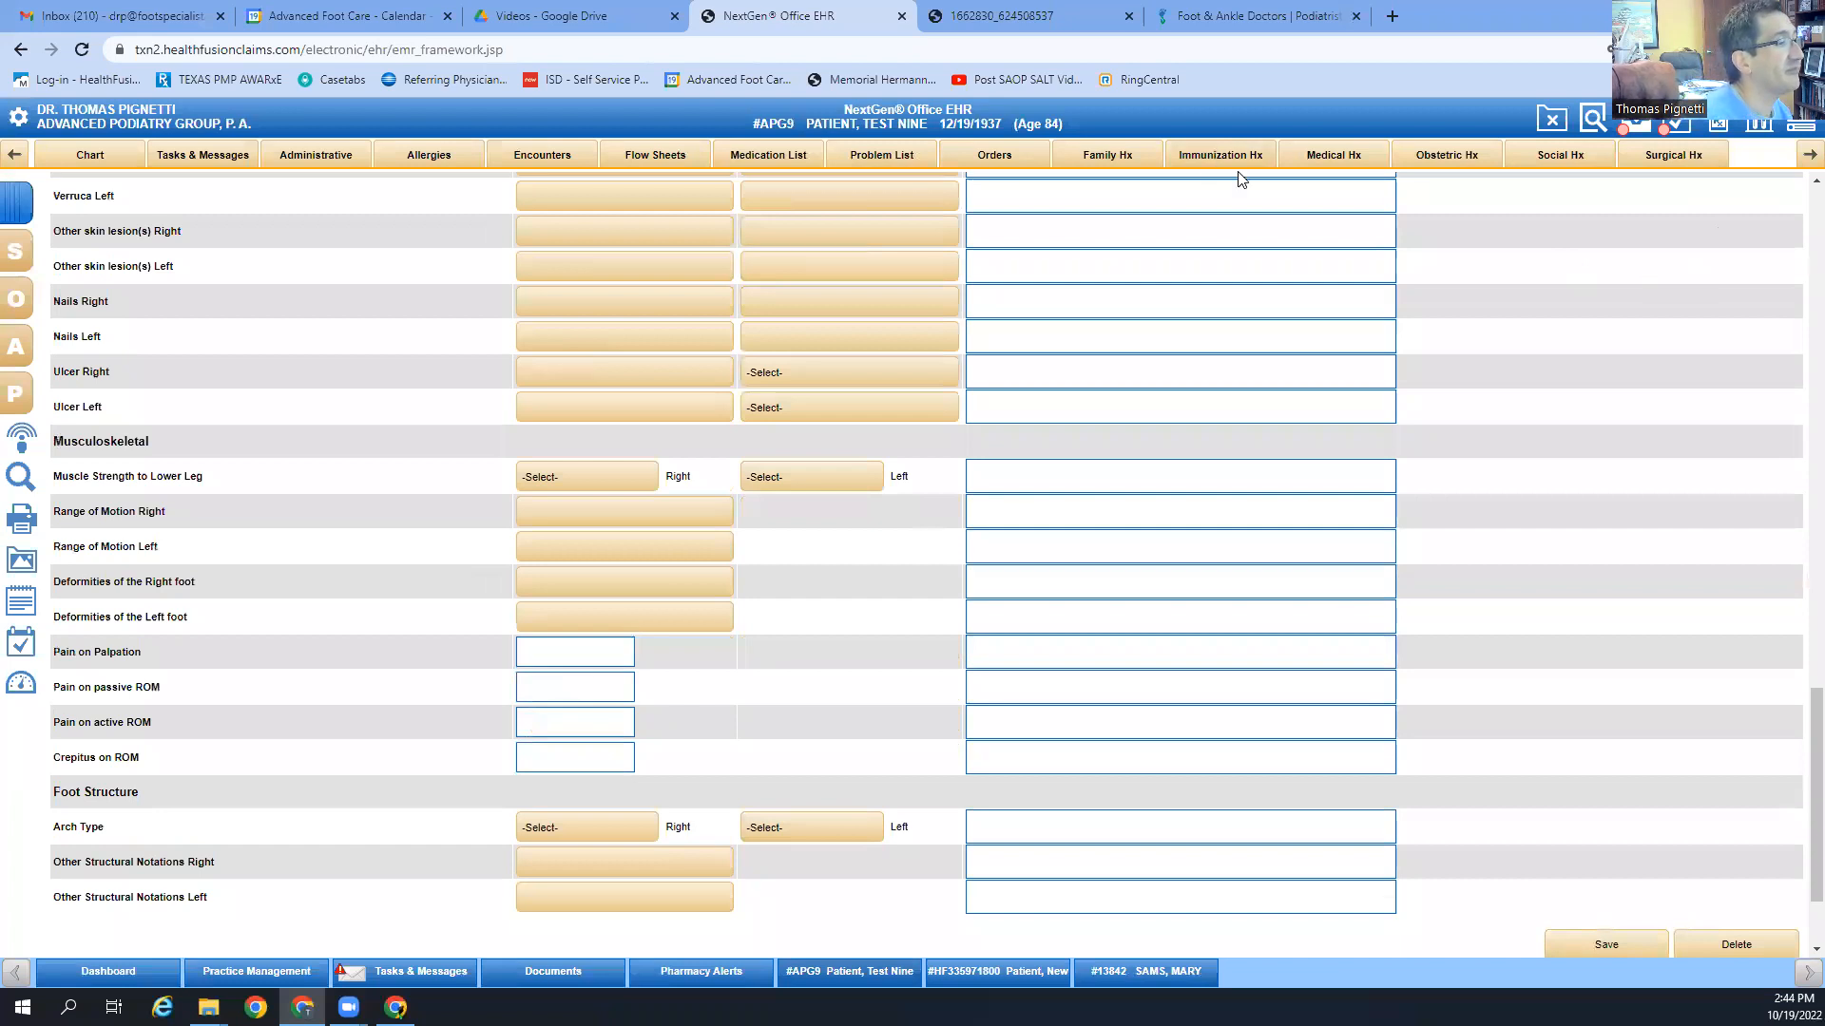
scroll(440, 542, down, 1)
scroll(175, 375, up, 2)
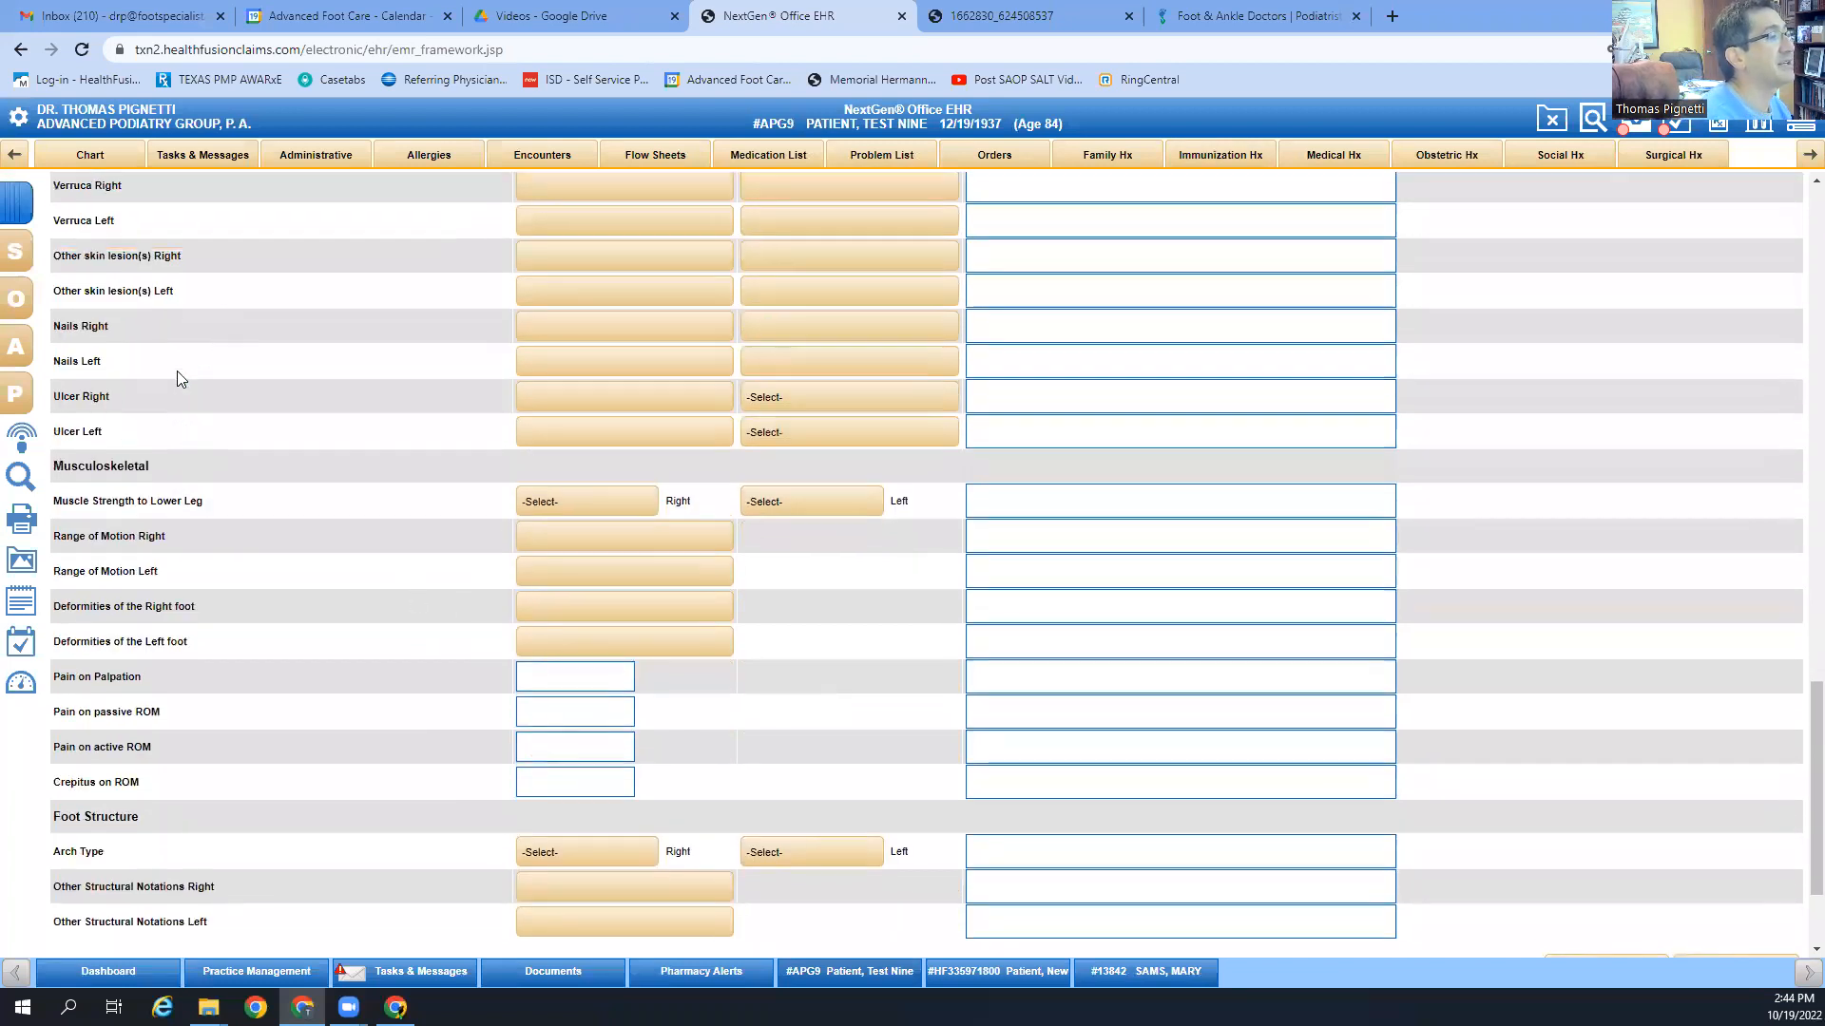
scroll(115, 465, up, 1)
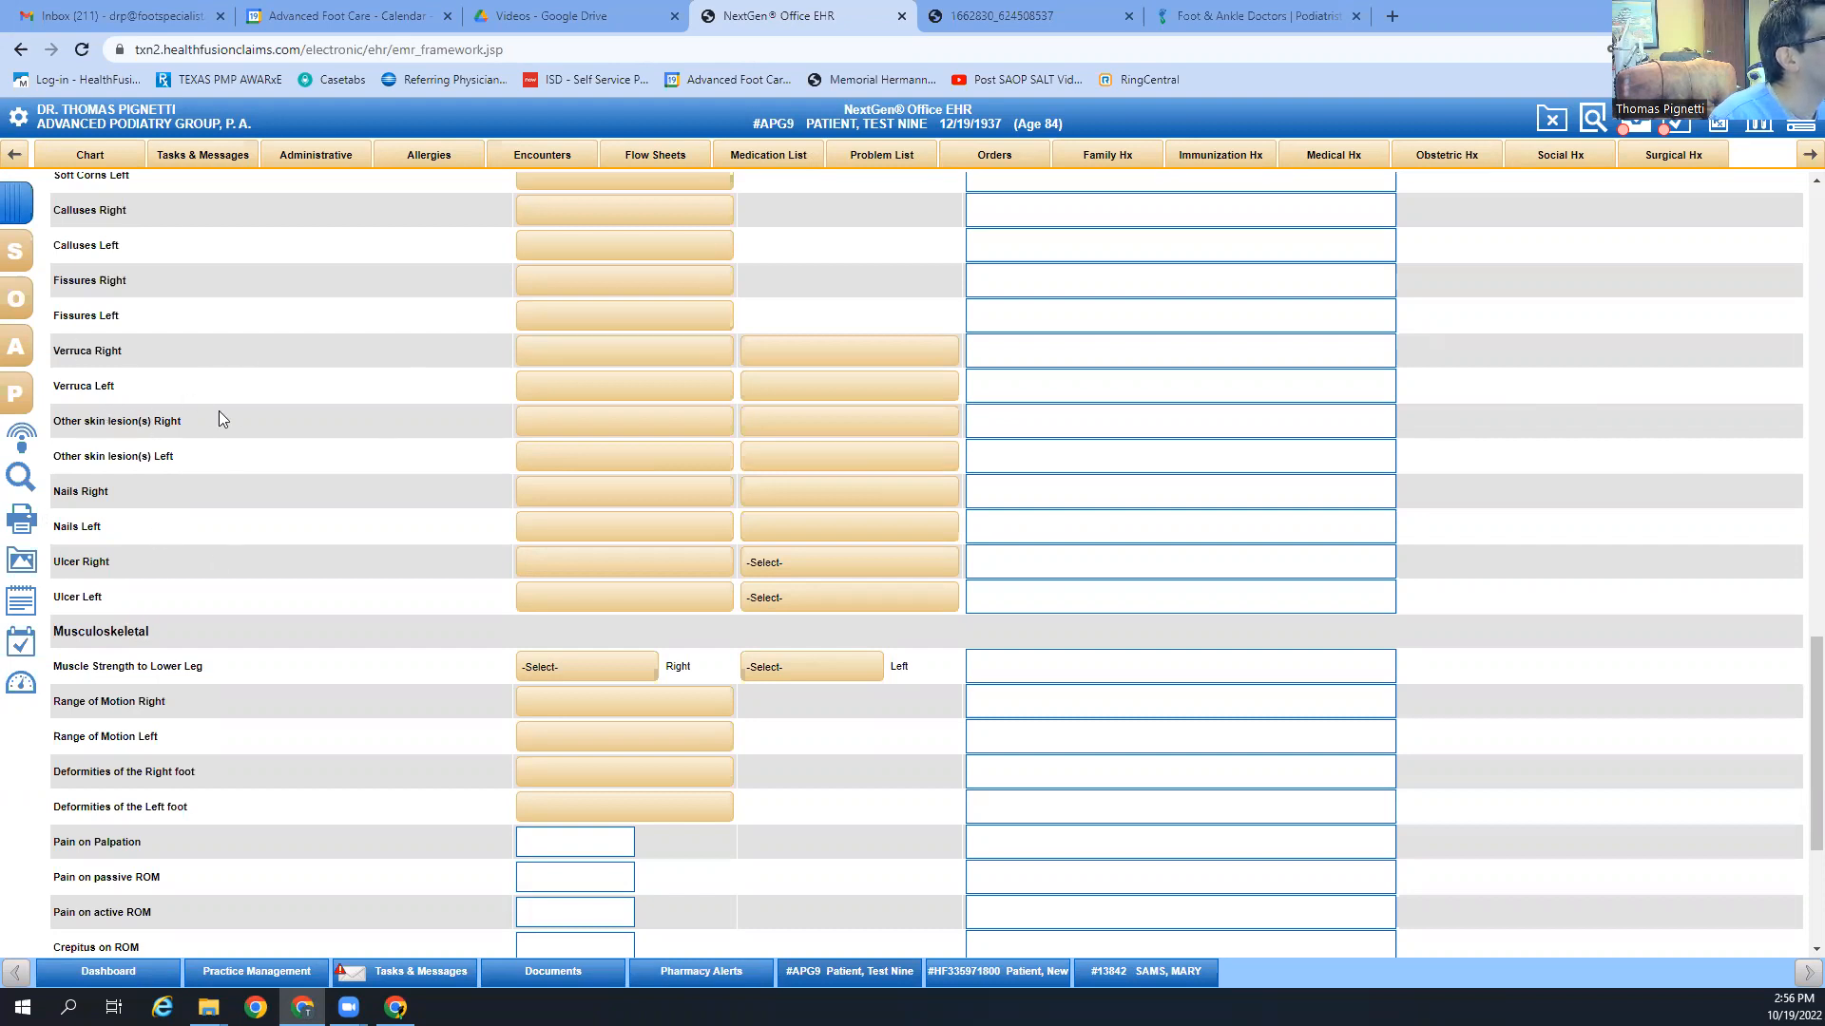
Step: Record Raised, Regular borders, Pigmented and non-tender as the findings for Other skin lesion(s) Right
click(561, 425)
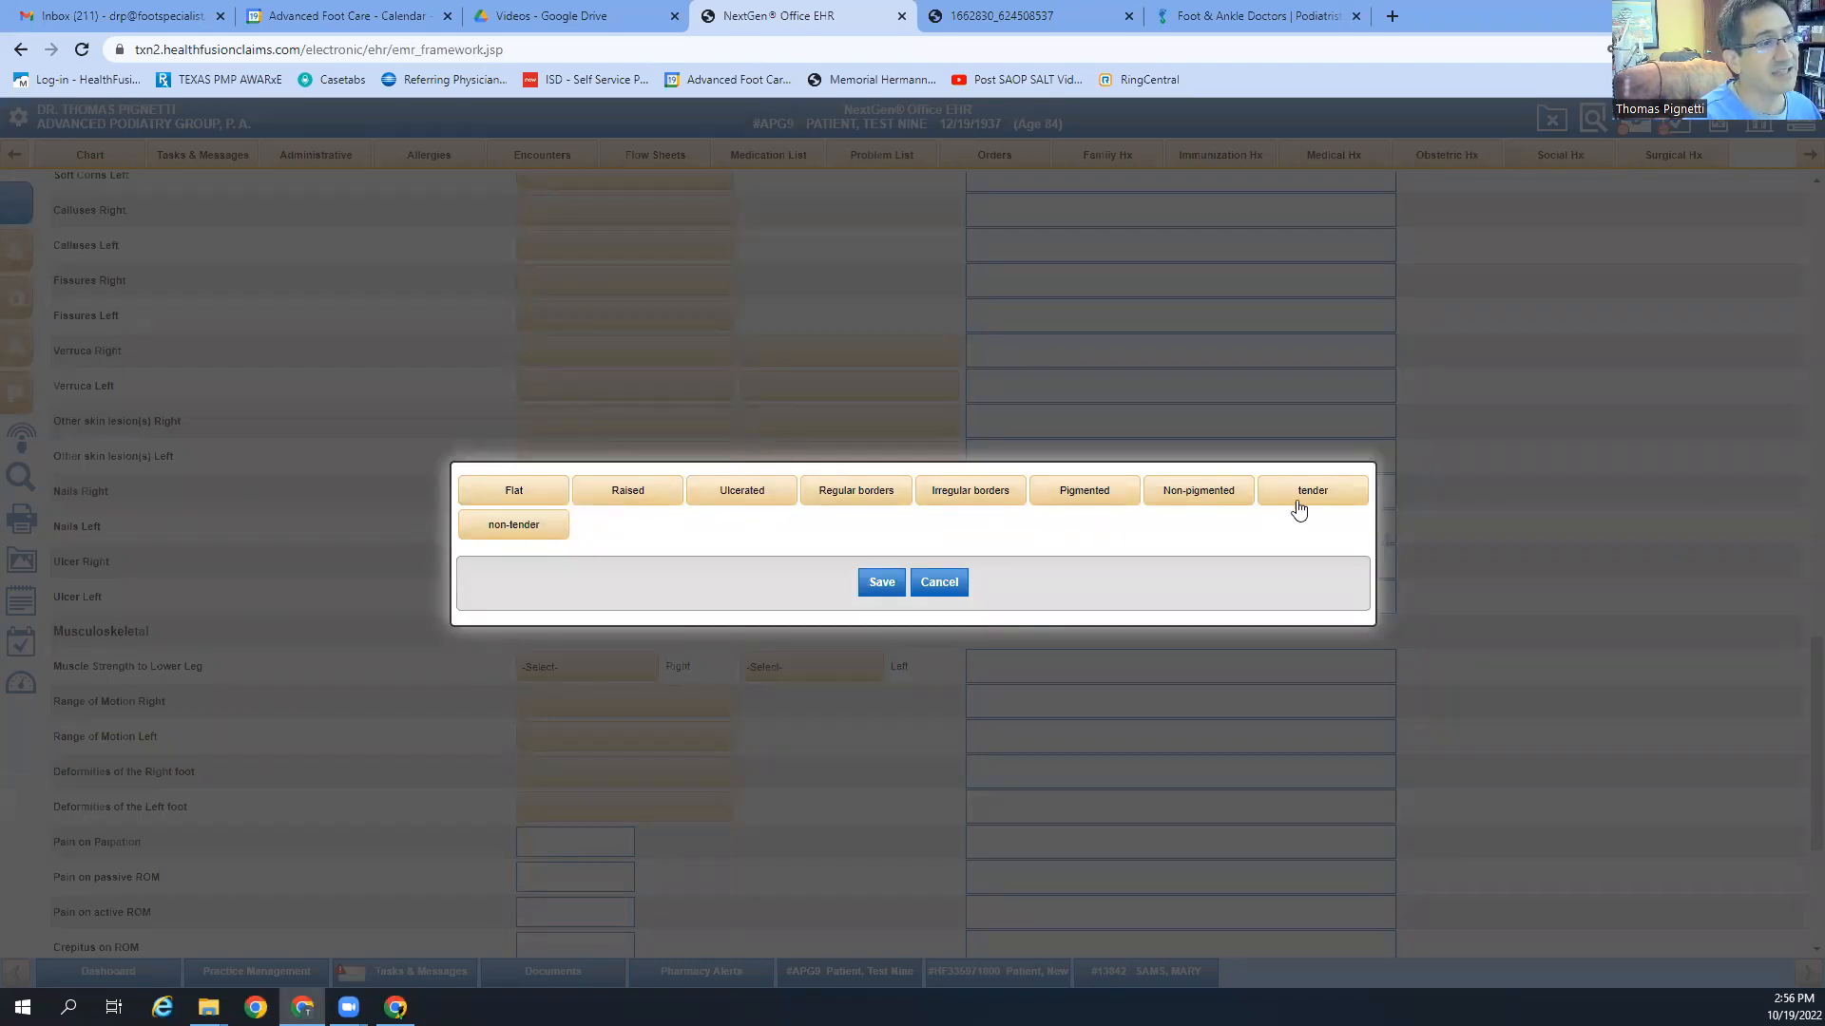
click(956, 588)
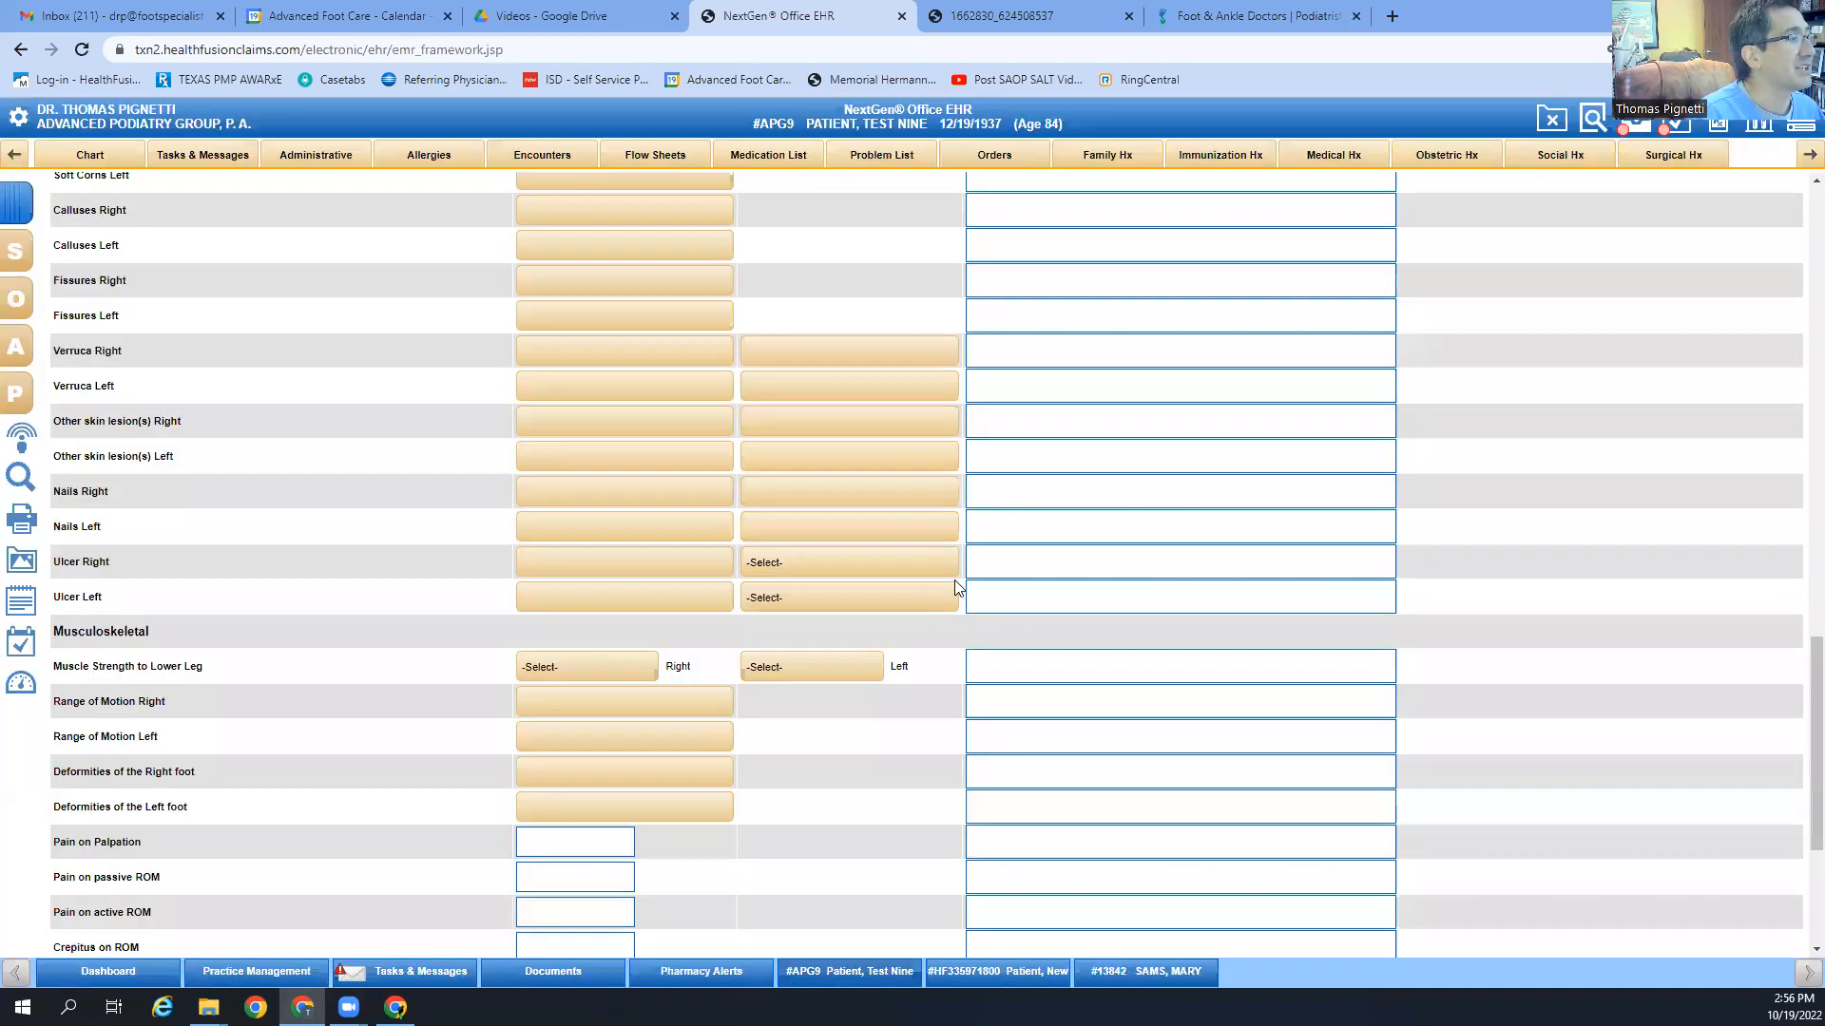
click(597, 434)
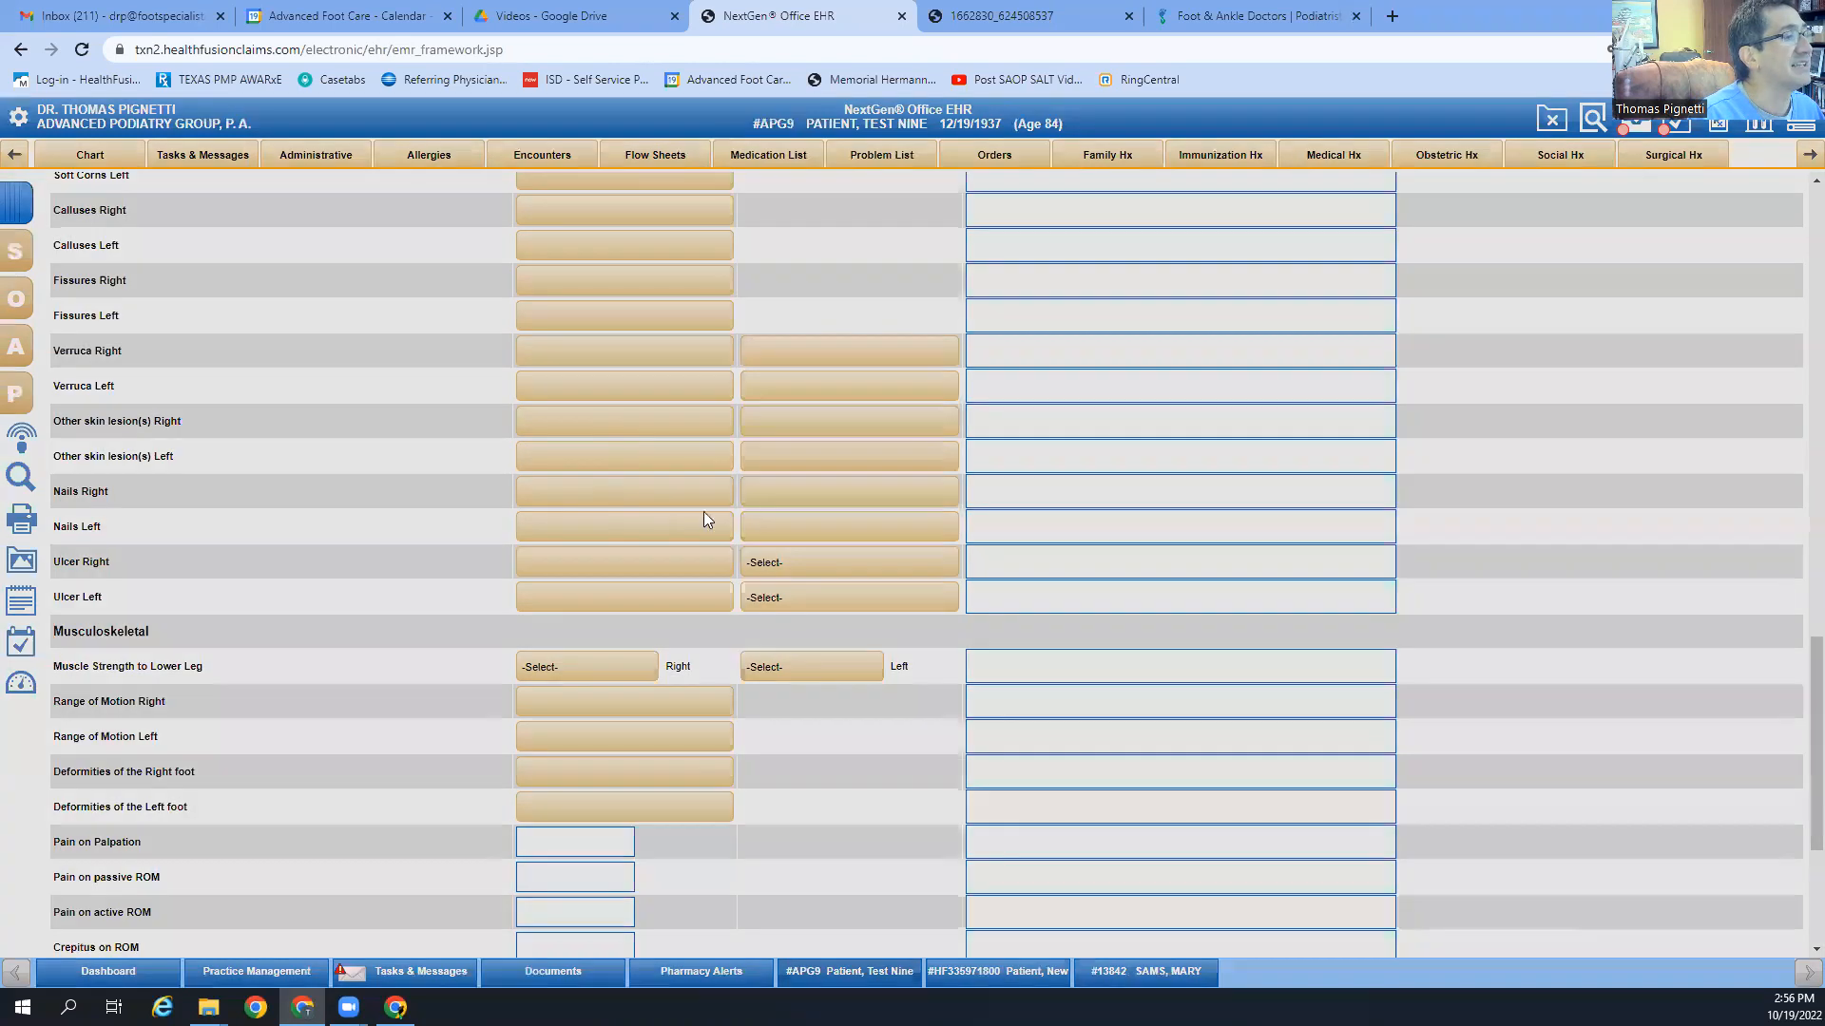
click(774, 431)
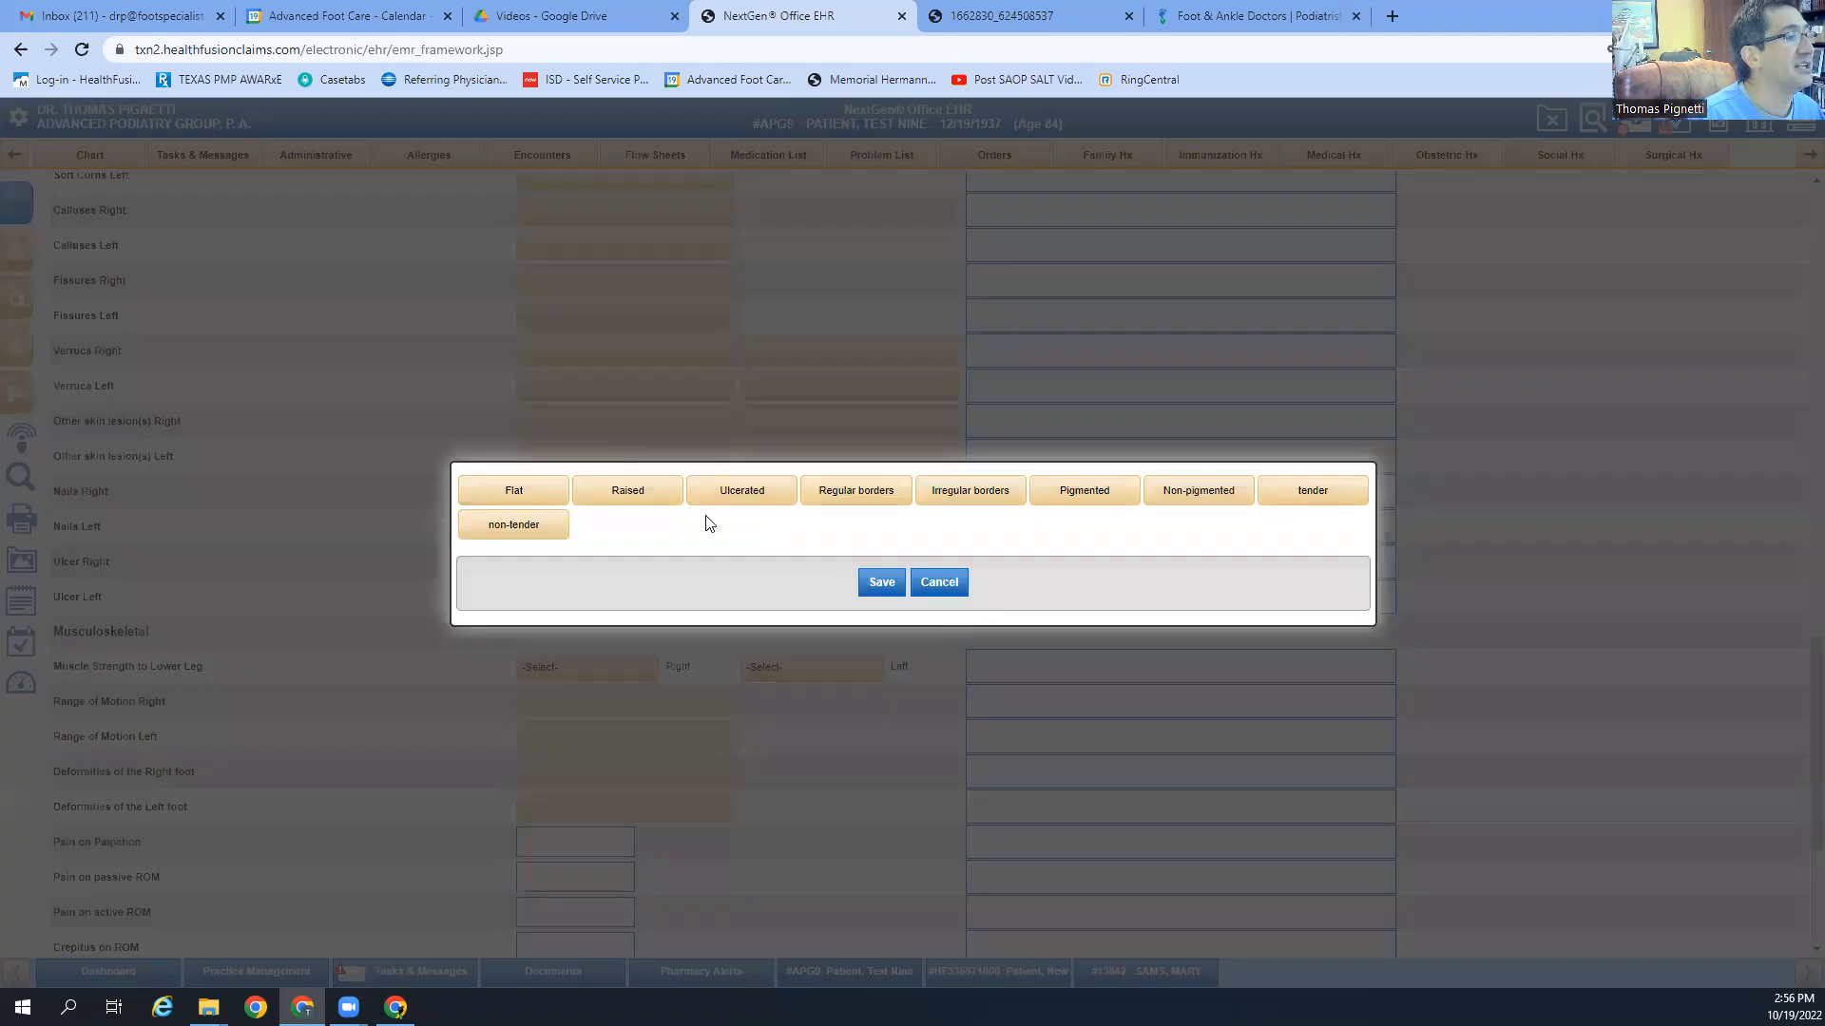
click(627, 492)
click(863, 494)
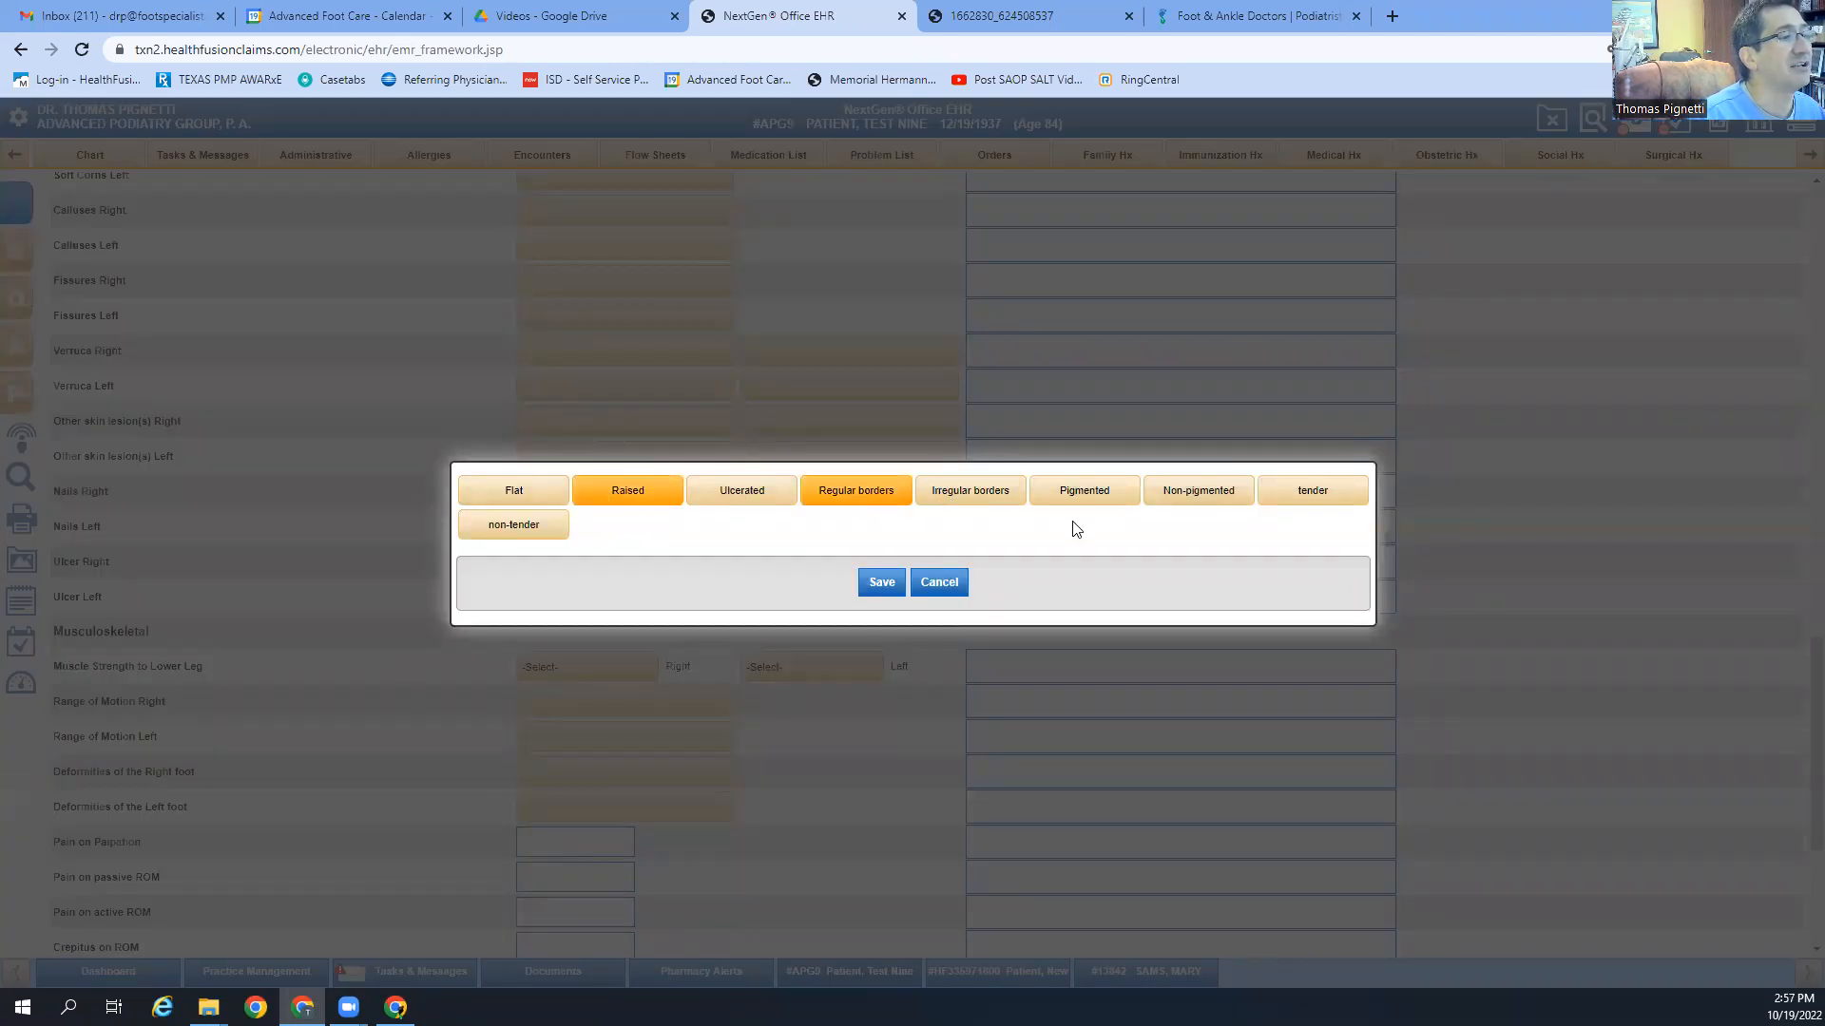
click(1066, 497)
click(514, 525)
click(881, 582)
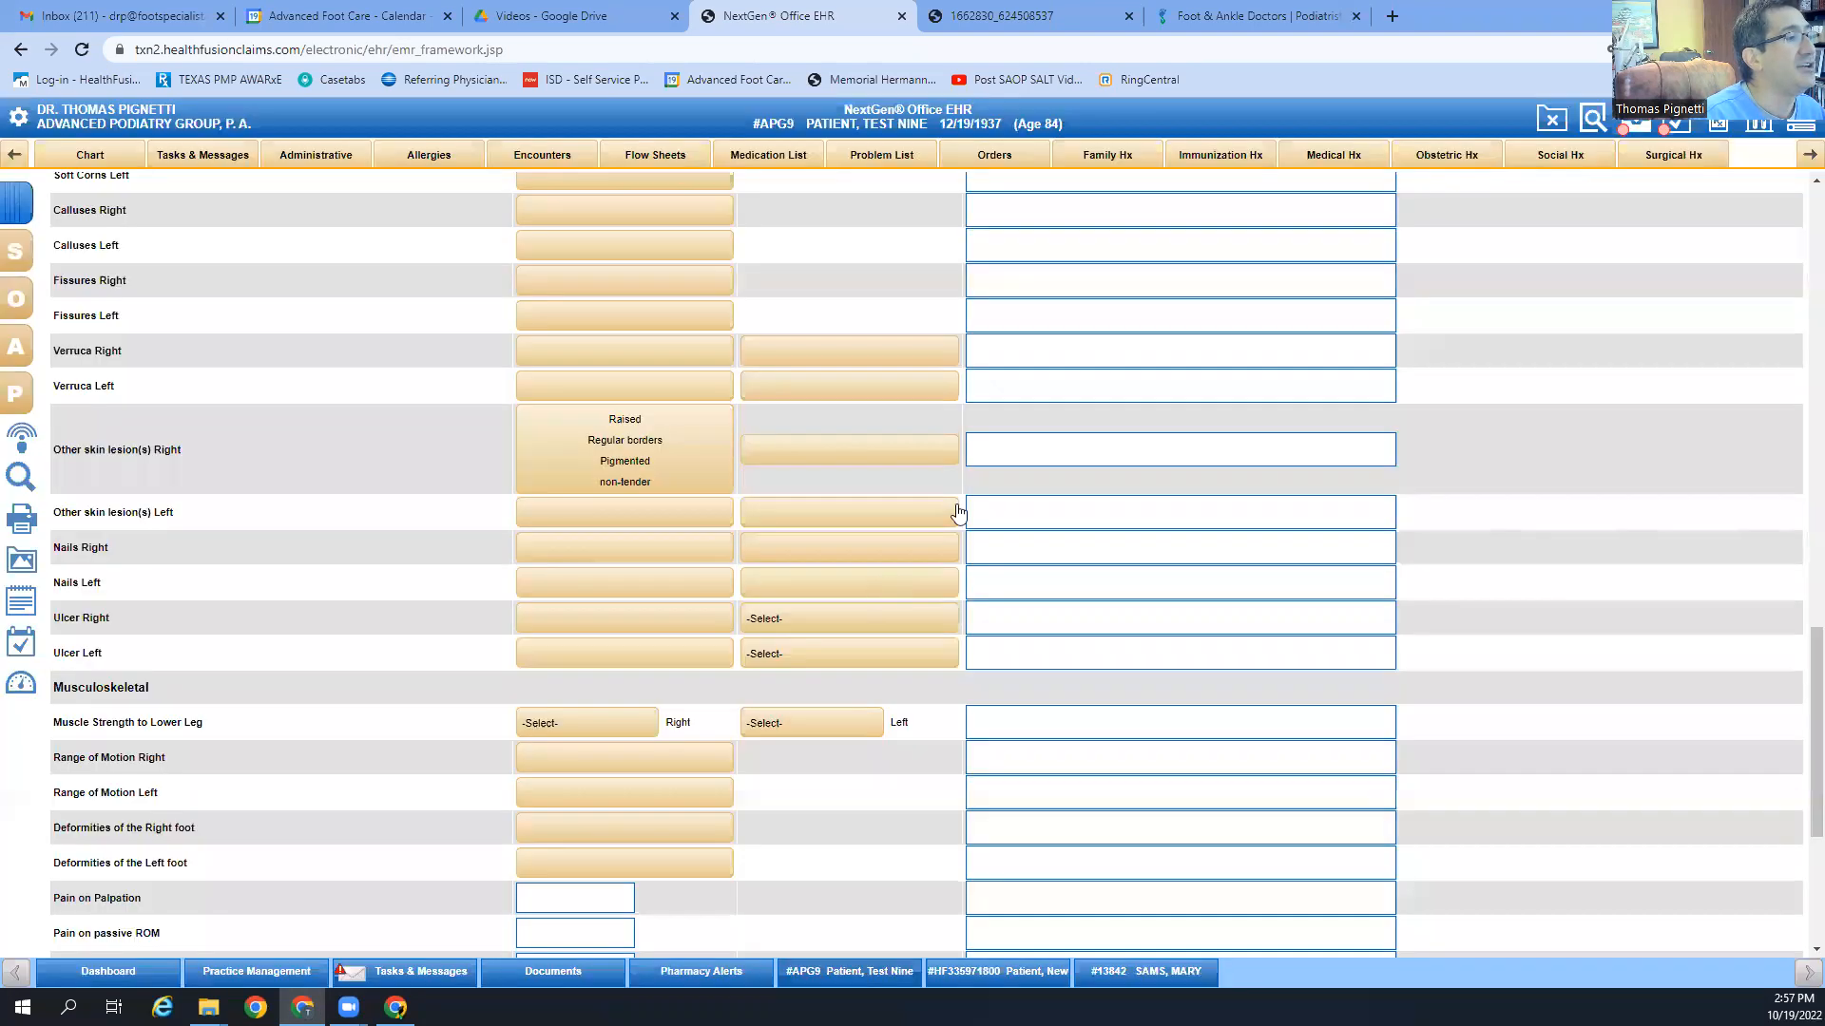
Step: Set the Other skin lesion(s) Right location to forefoot and enter the comment "2 x 5mm"
click(852, 452)
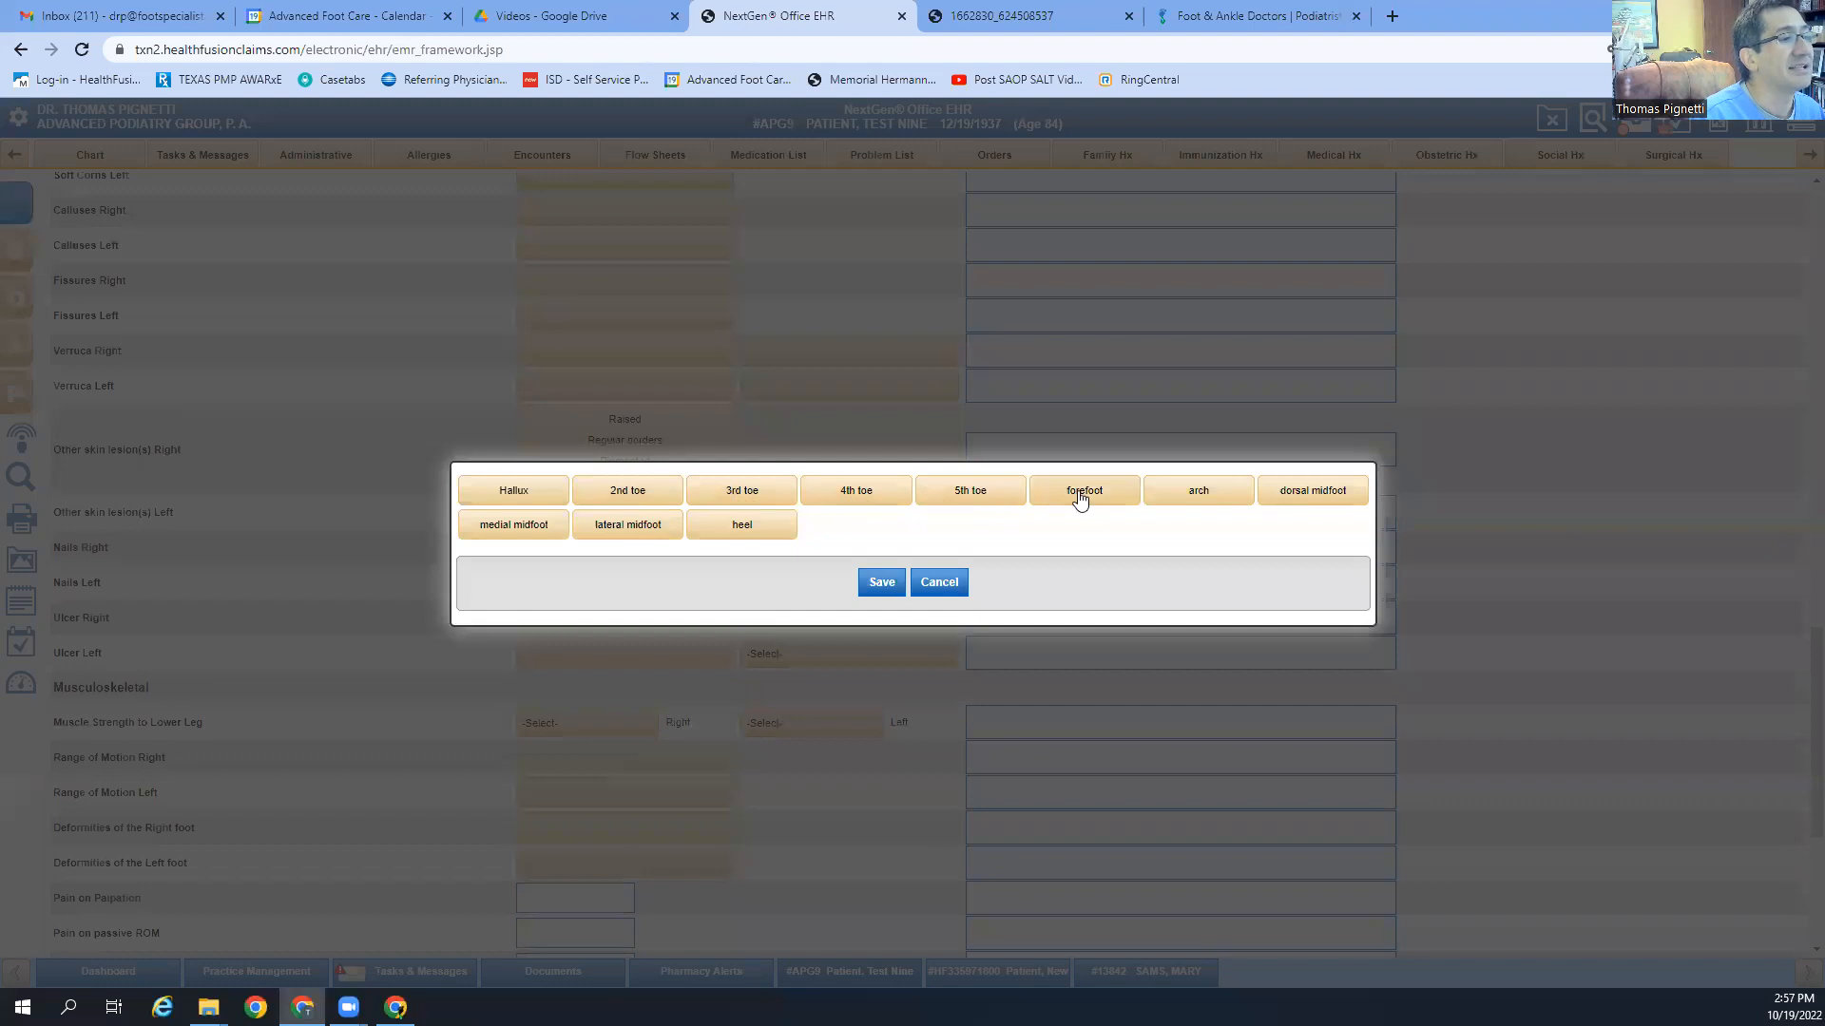
click(1080, 493)
click(878, 582)
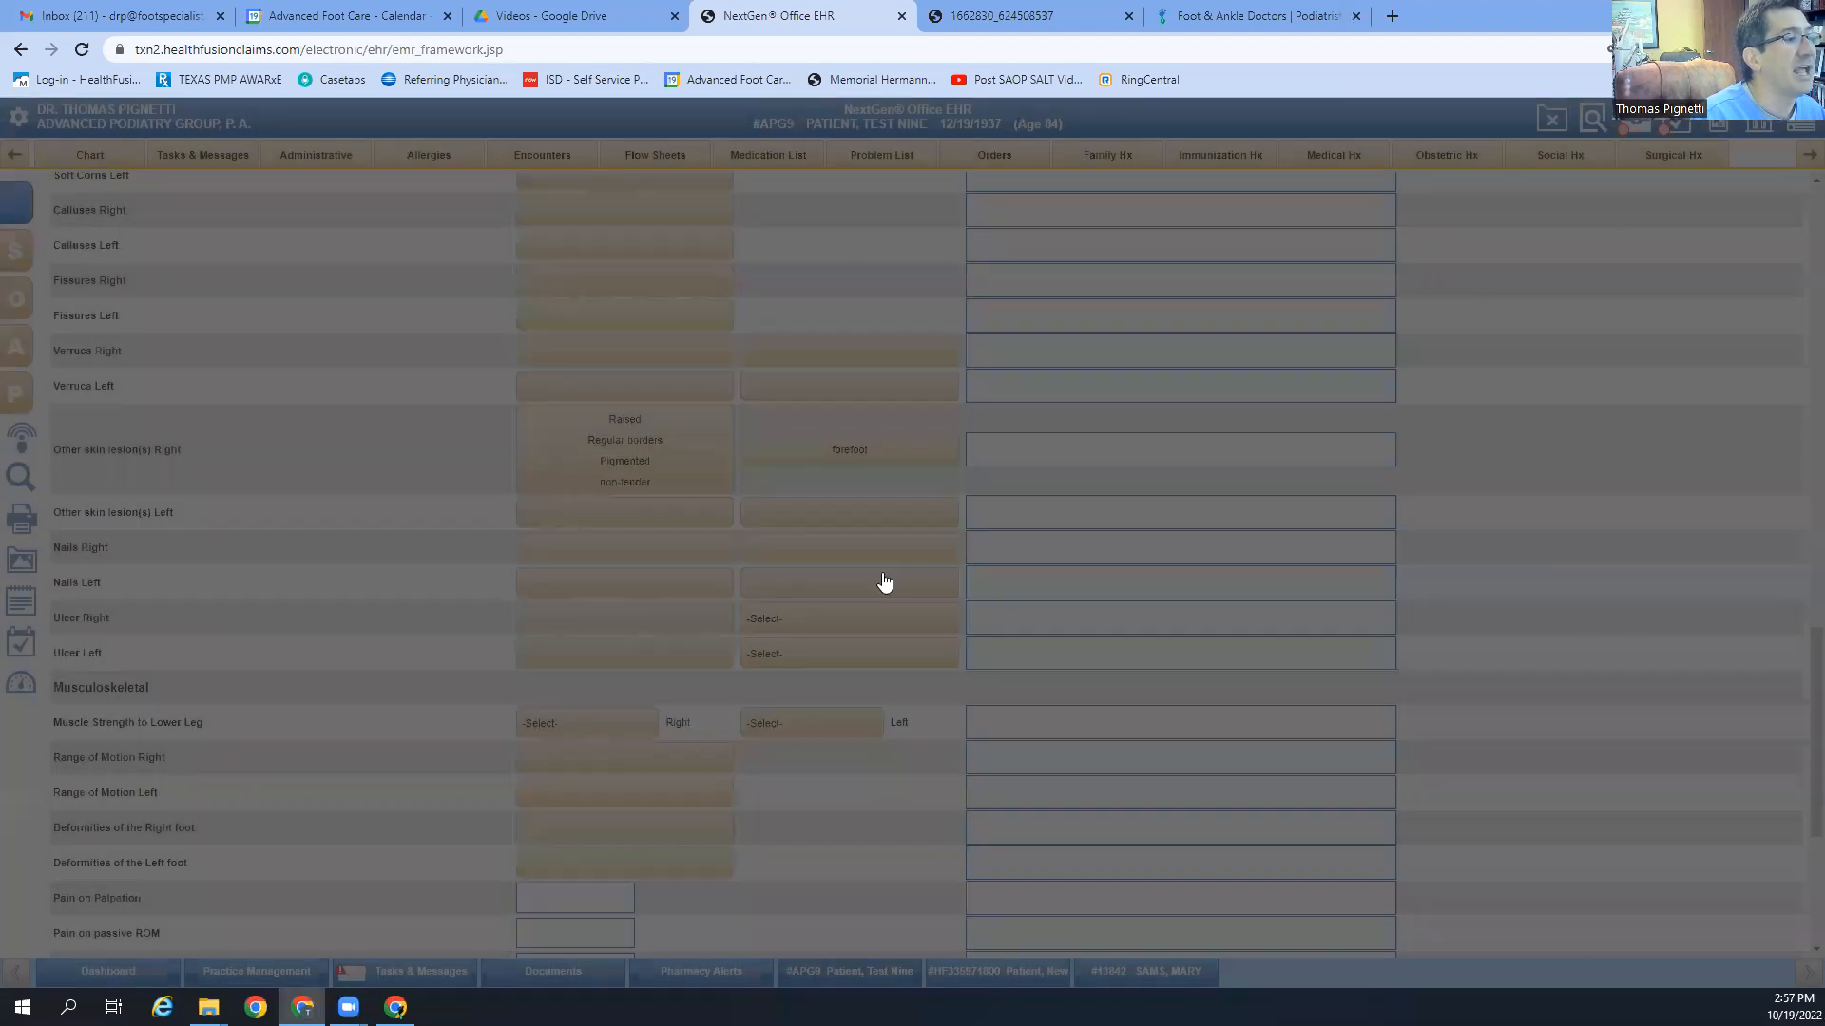
click(1050, 436)
text(2 x 5mm)
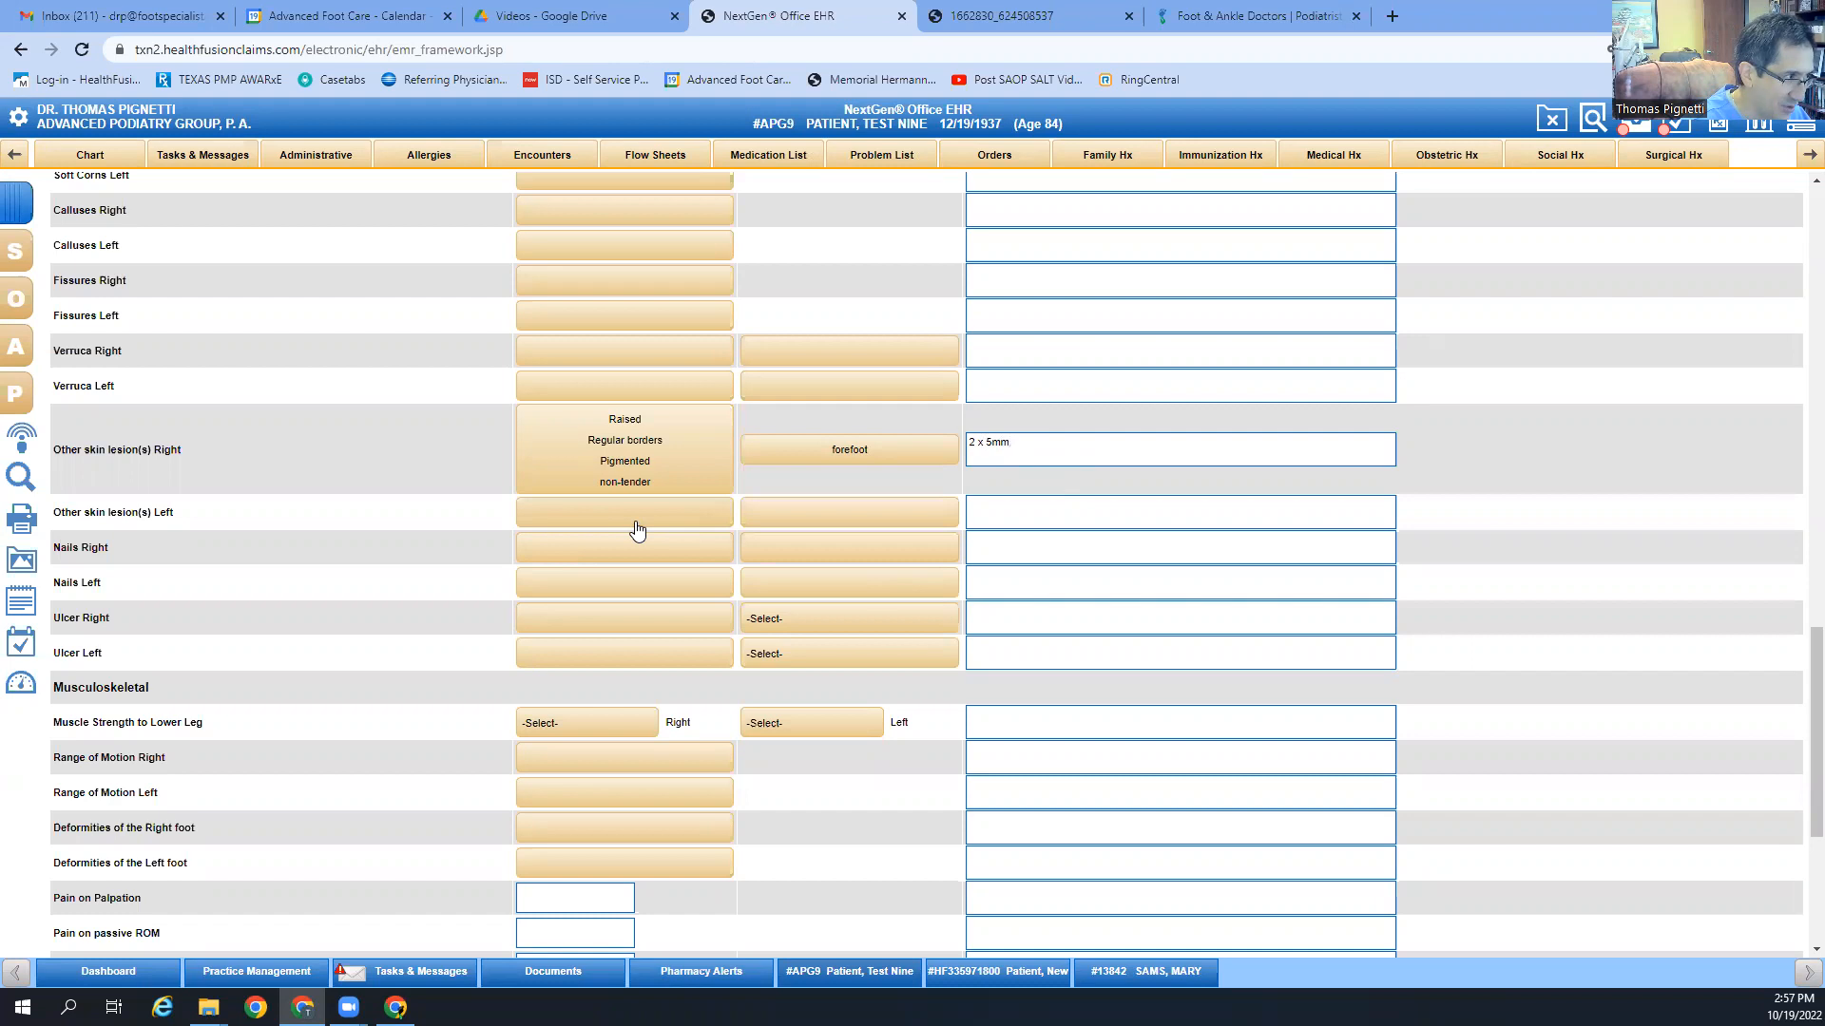
Step: Record Incurvated, Short and Pain on palpation as the findings for Nails Right
click(590, 550)
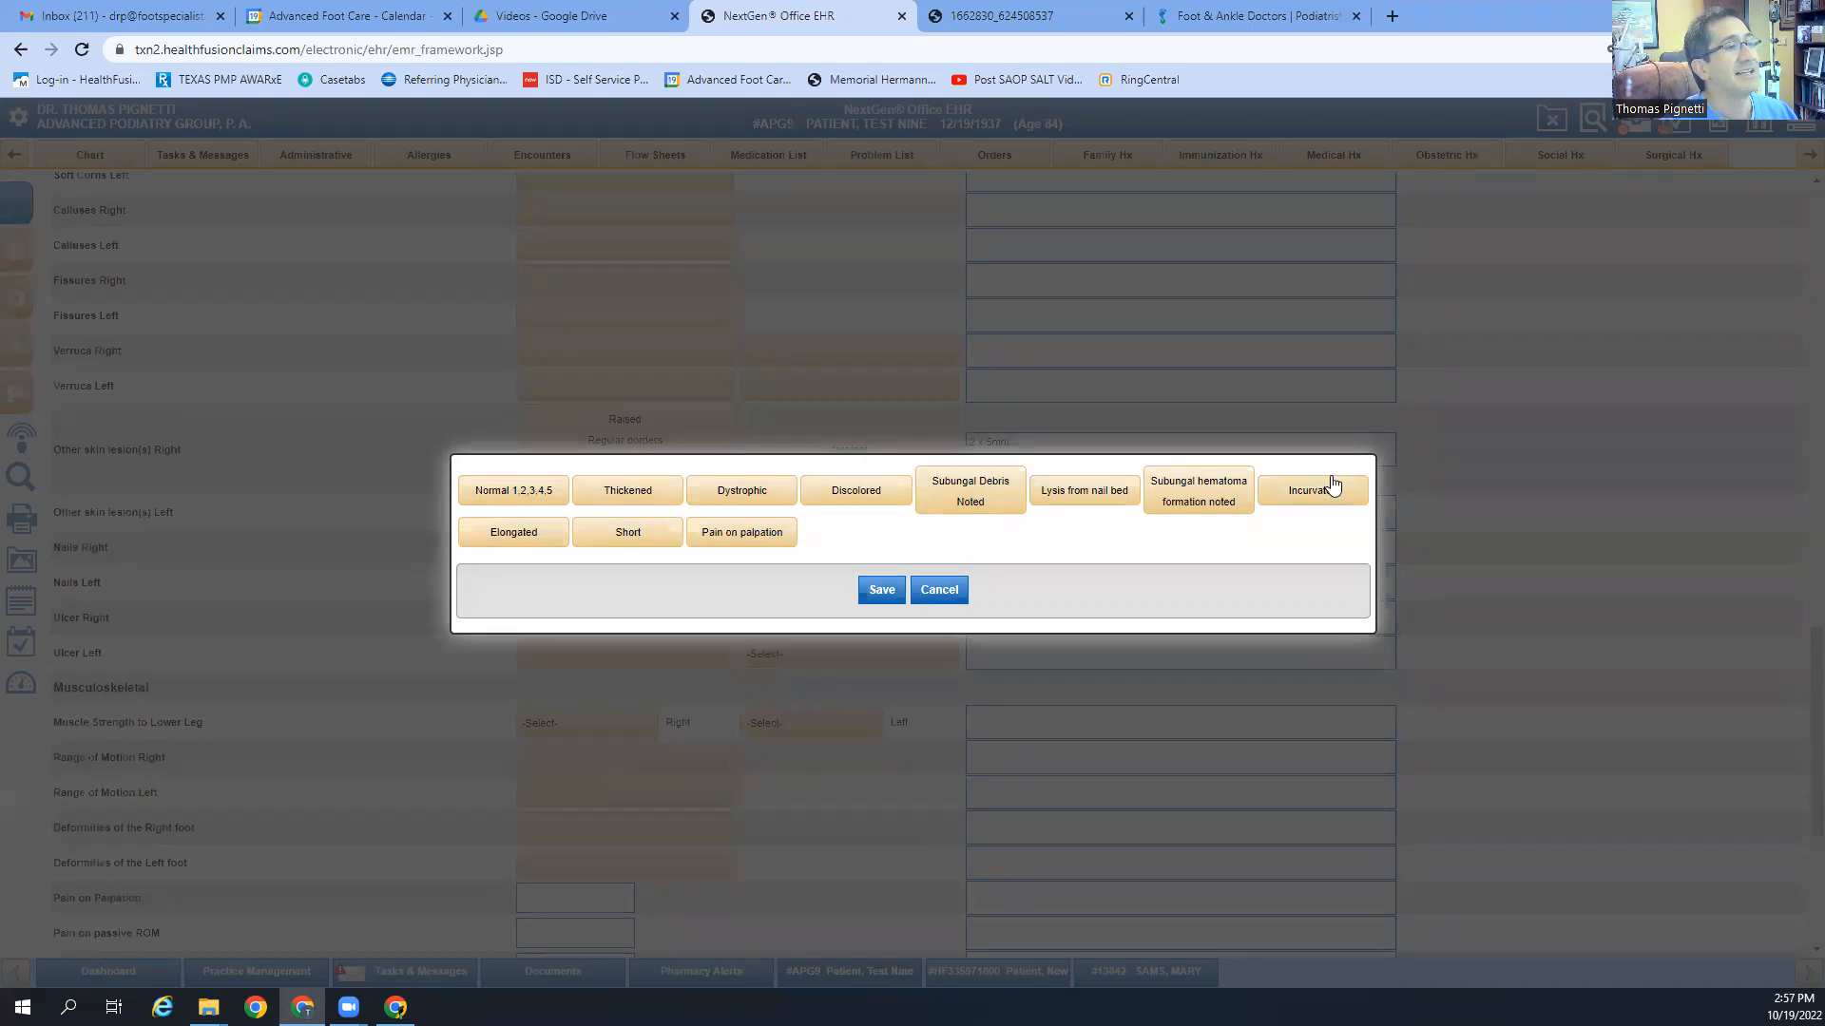
click(1331, 481)
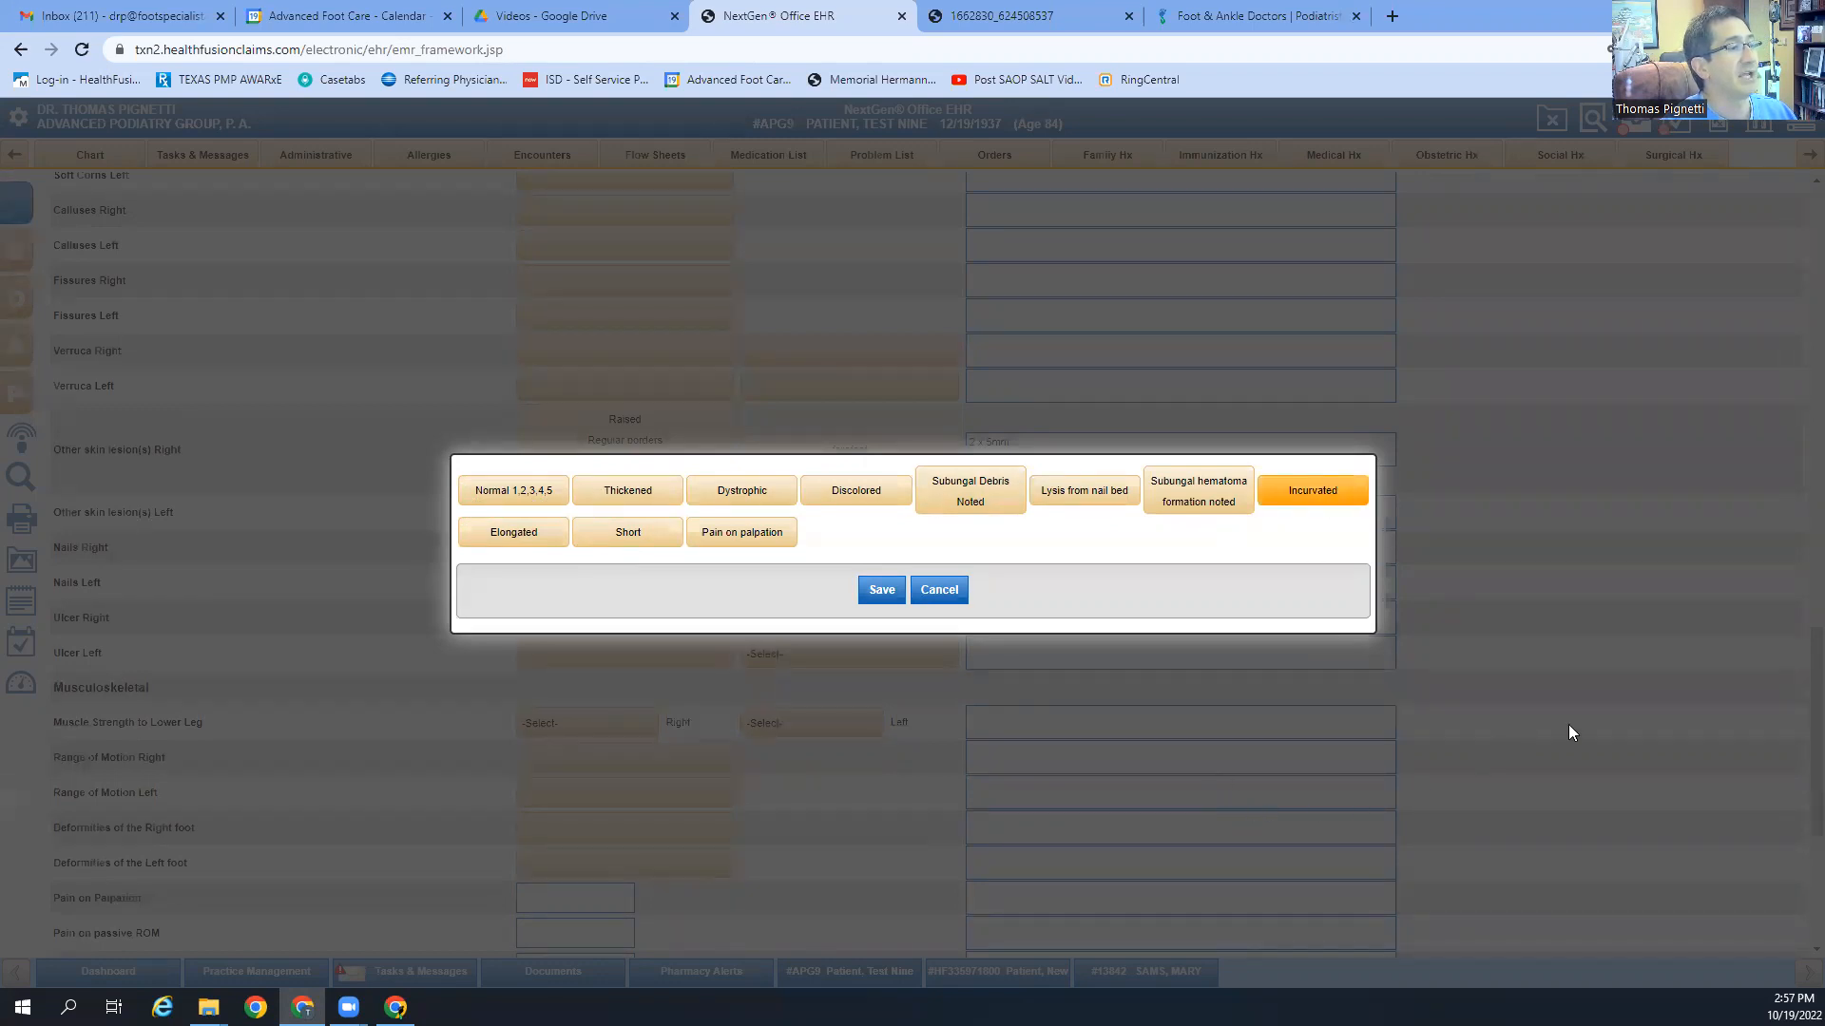
click(646, 546)
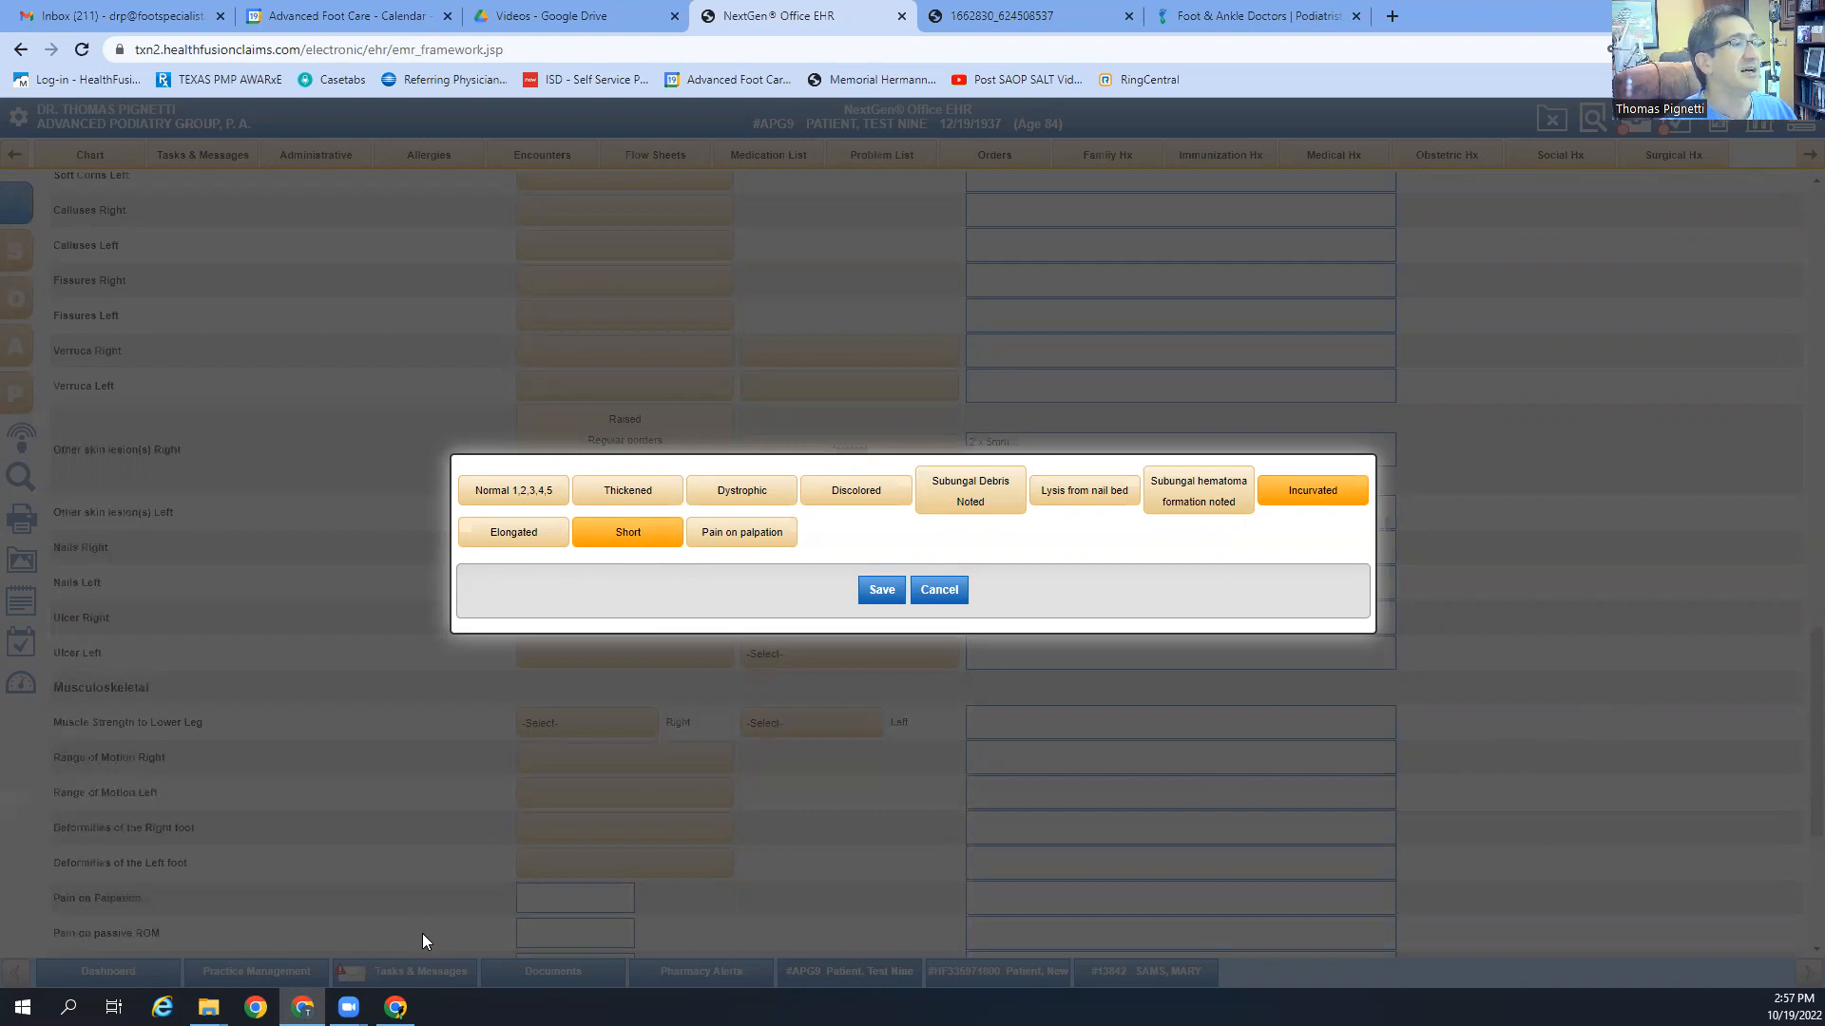
click(718, 540)
click(865, 590)
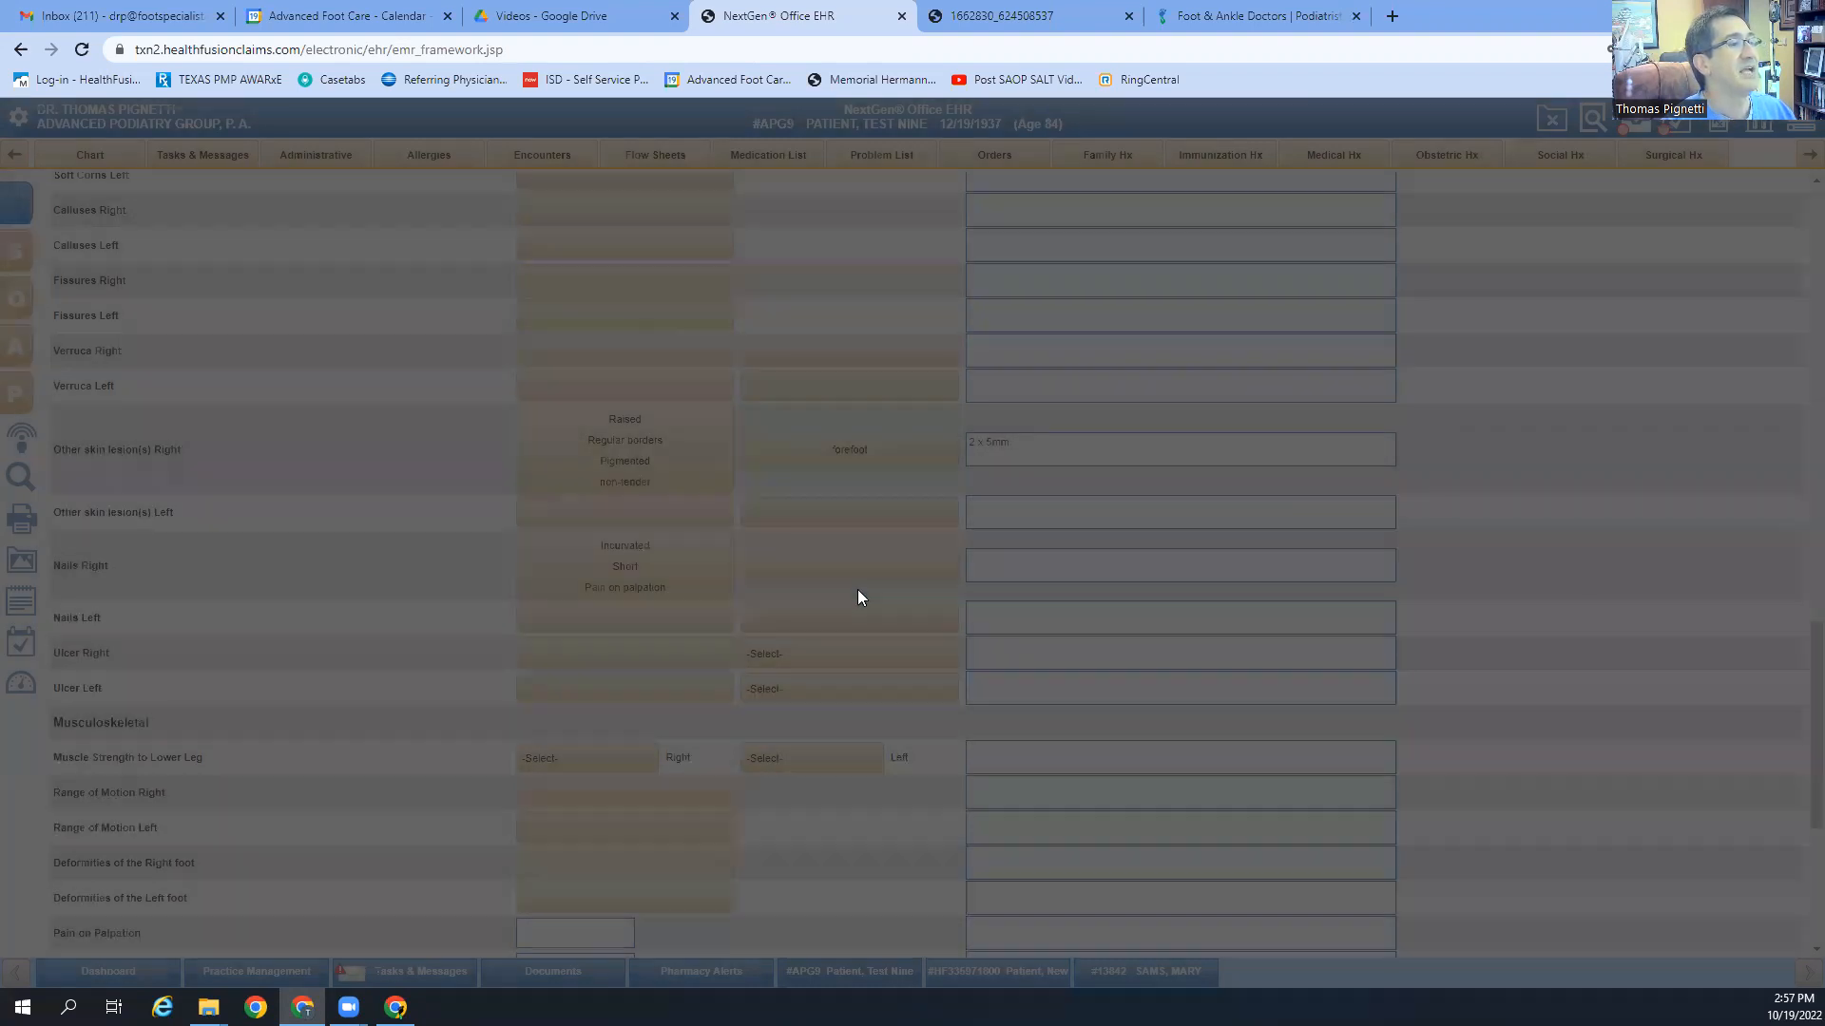
Step: Set the Nails Right location to Hallux and enter the comment "lateral border - purulent drainage is present, no ascending cellulitis"
click(878, 568)
click(509, 509)
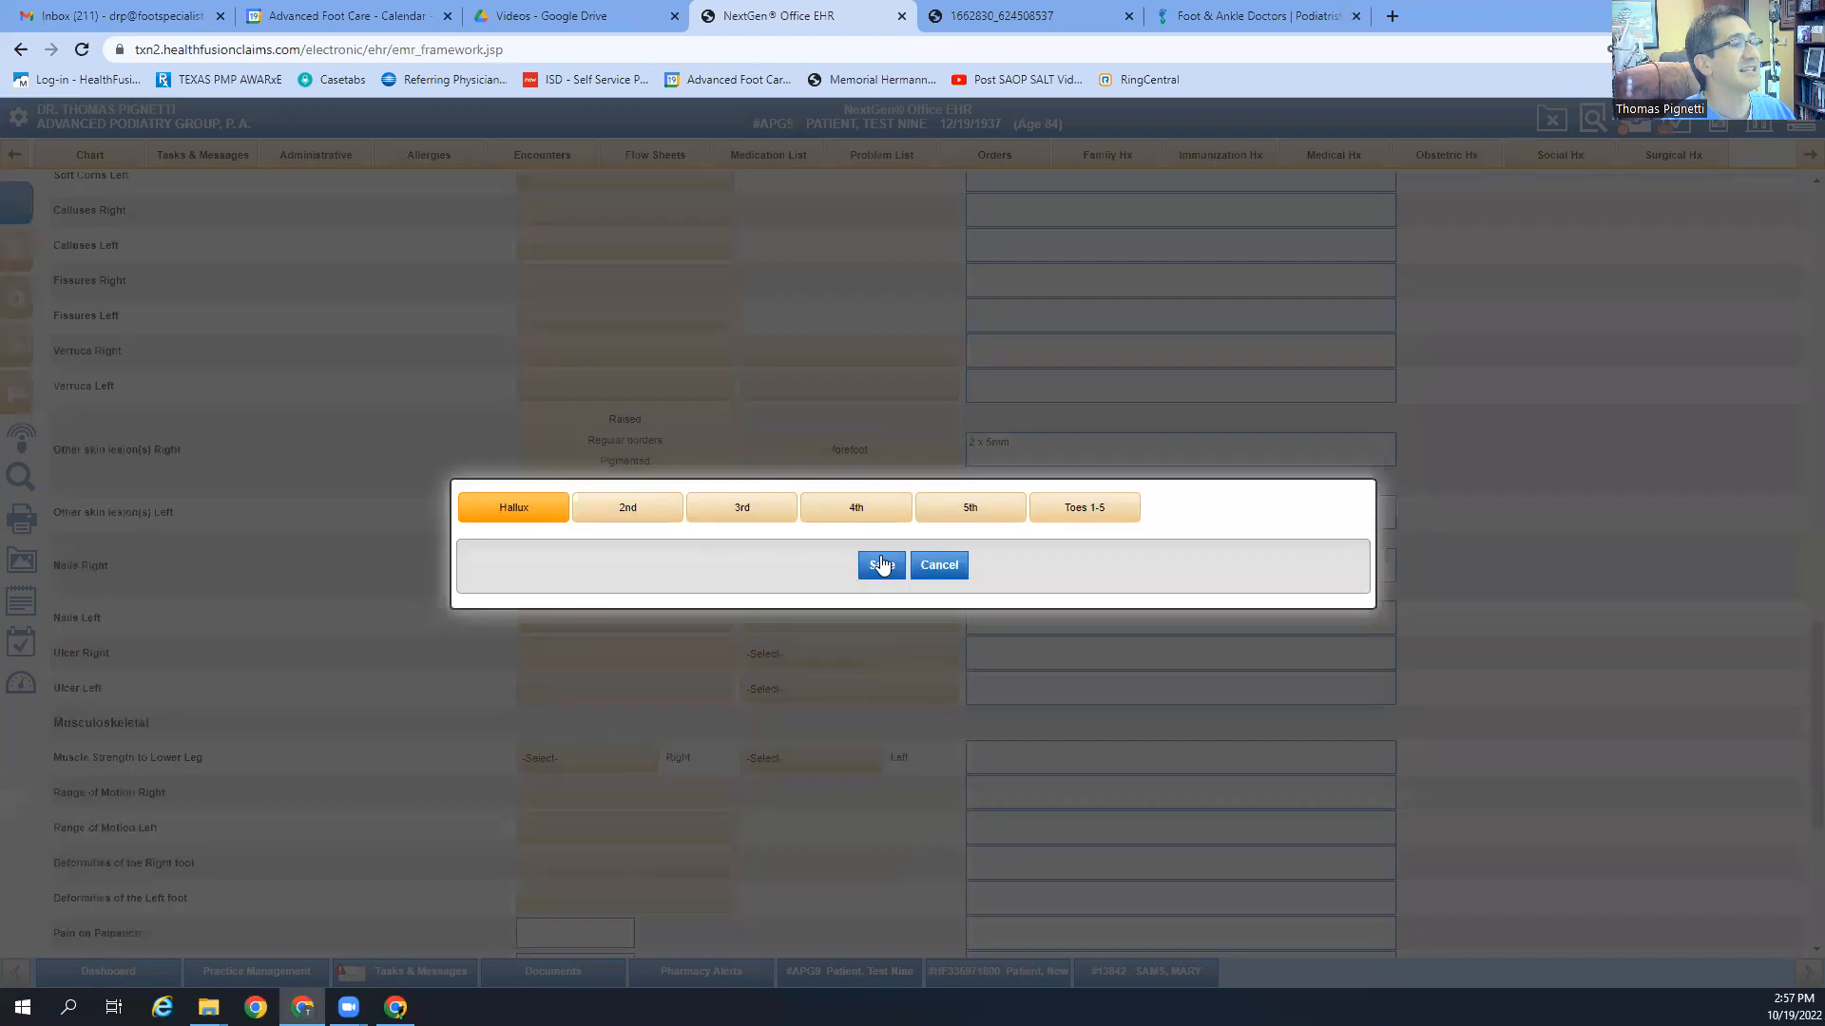
click(880, 565)
click(1023, 562)
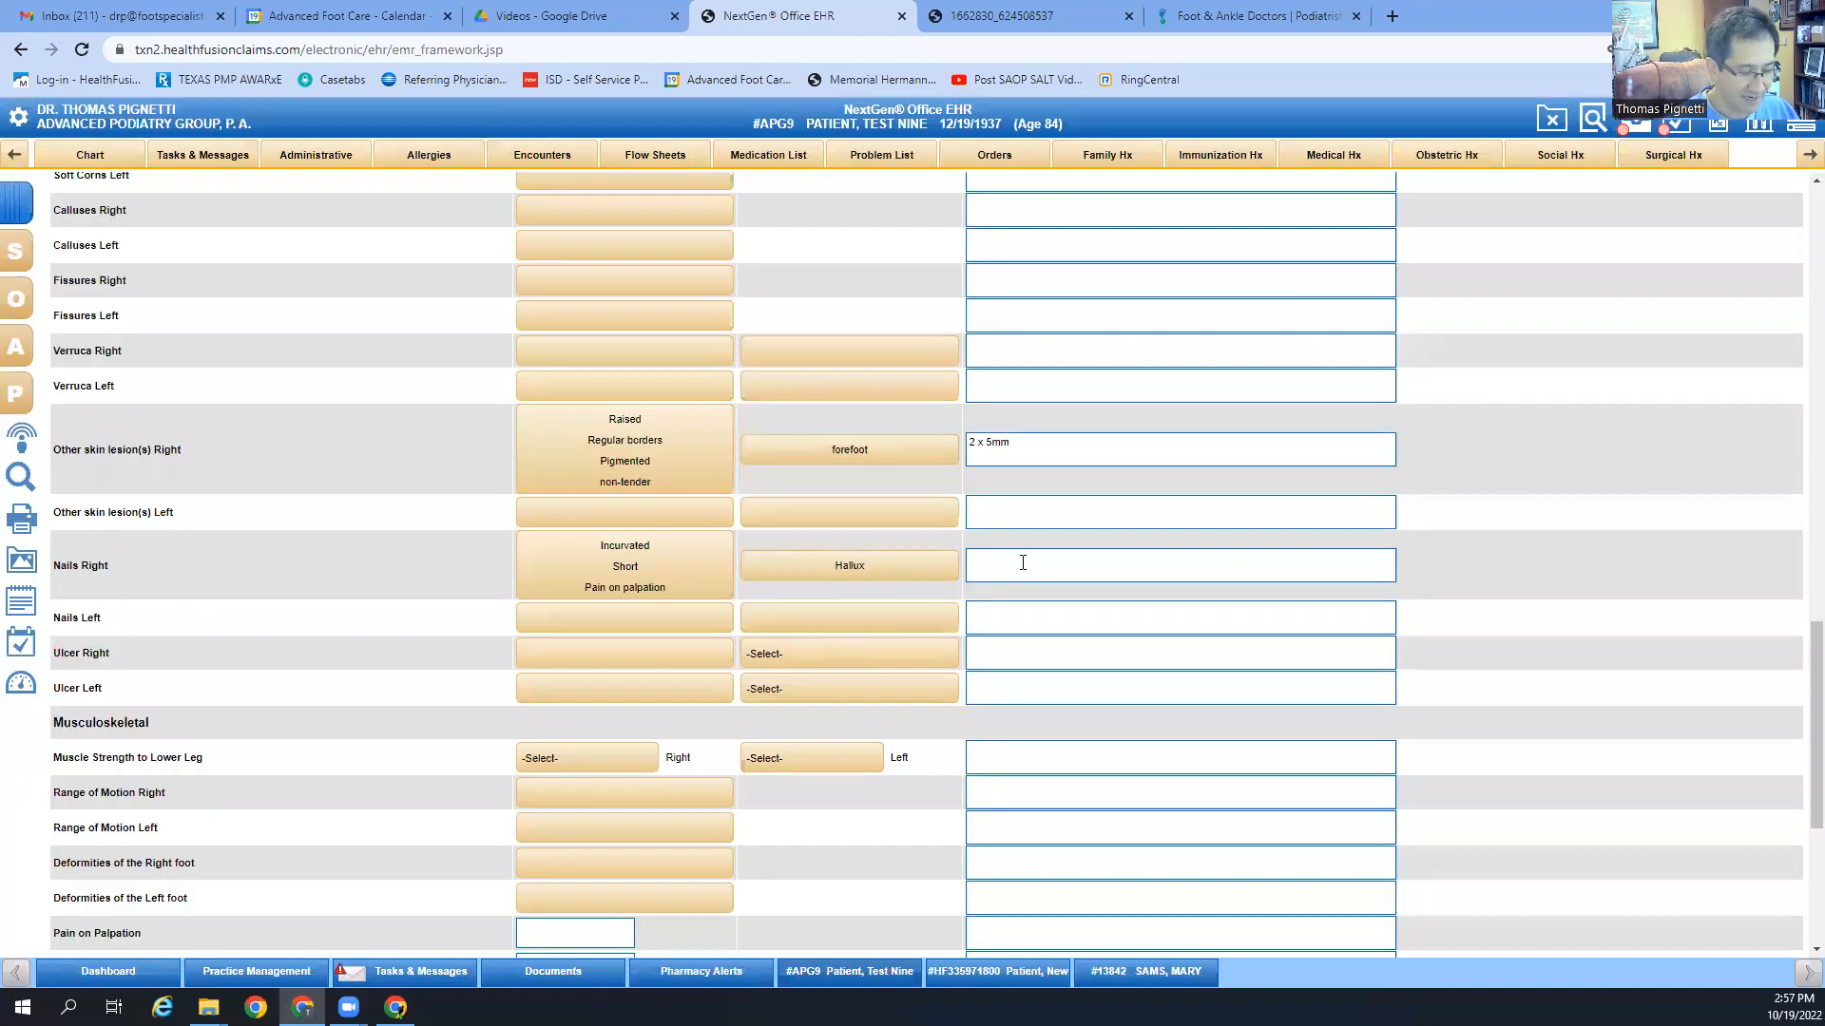
text(lateral border - purulent dra)
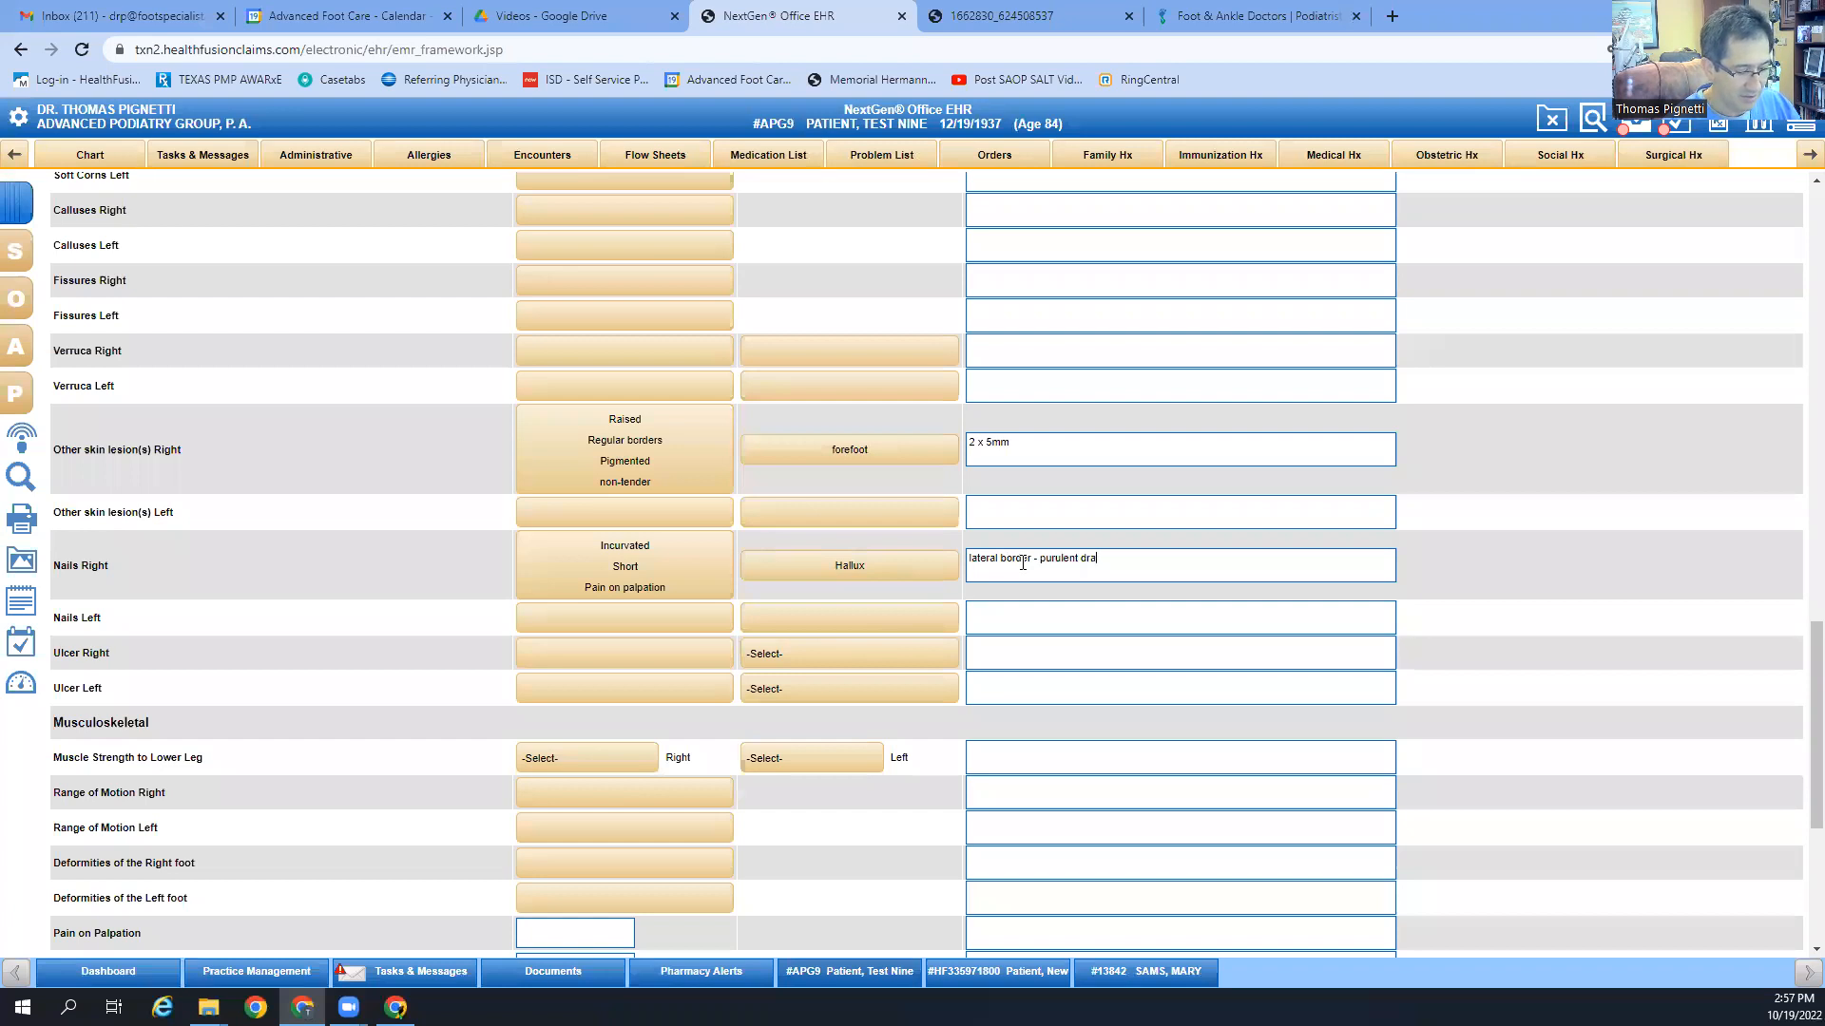
text(inage is present)
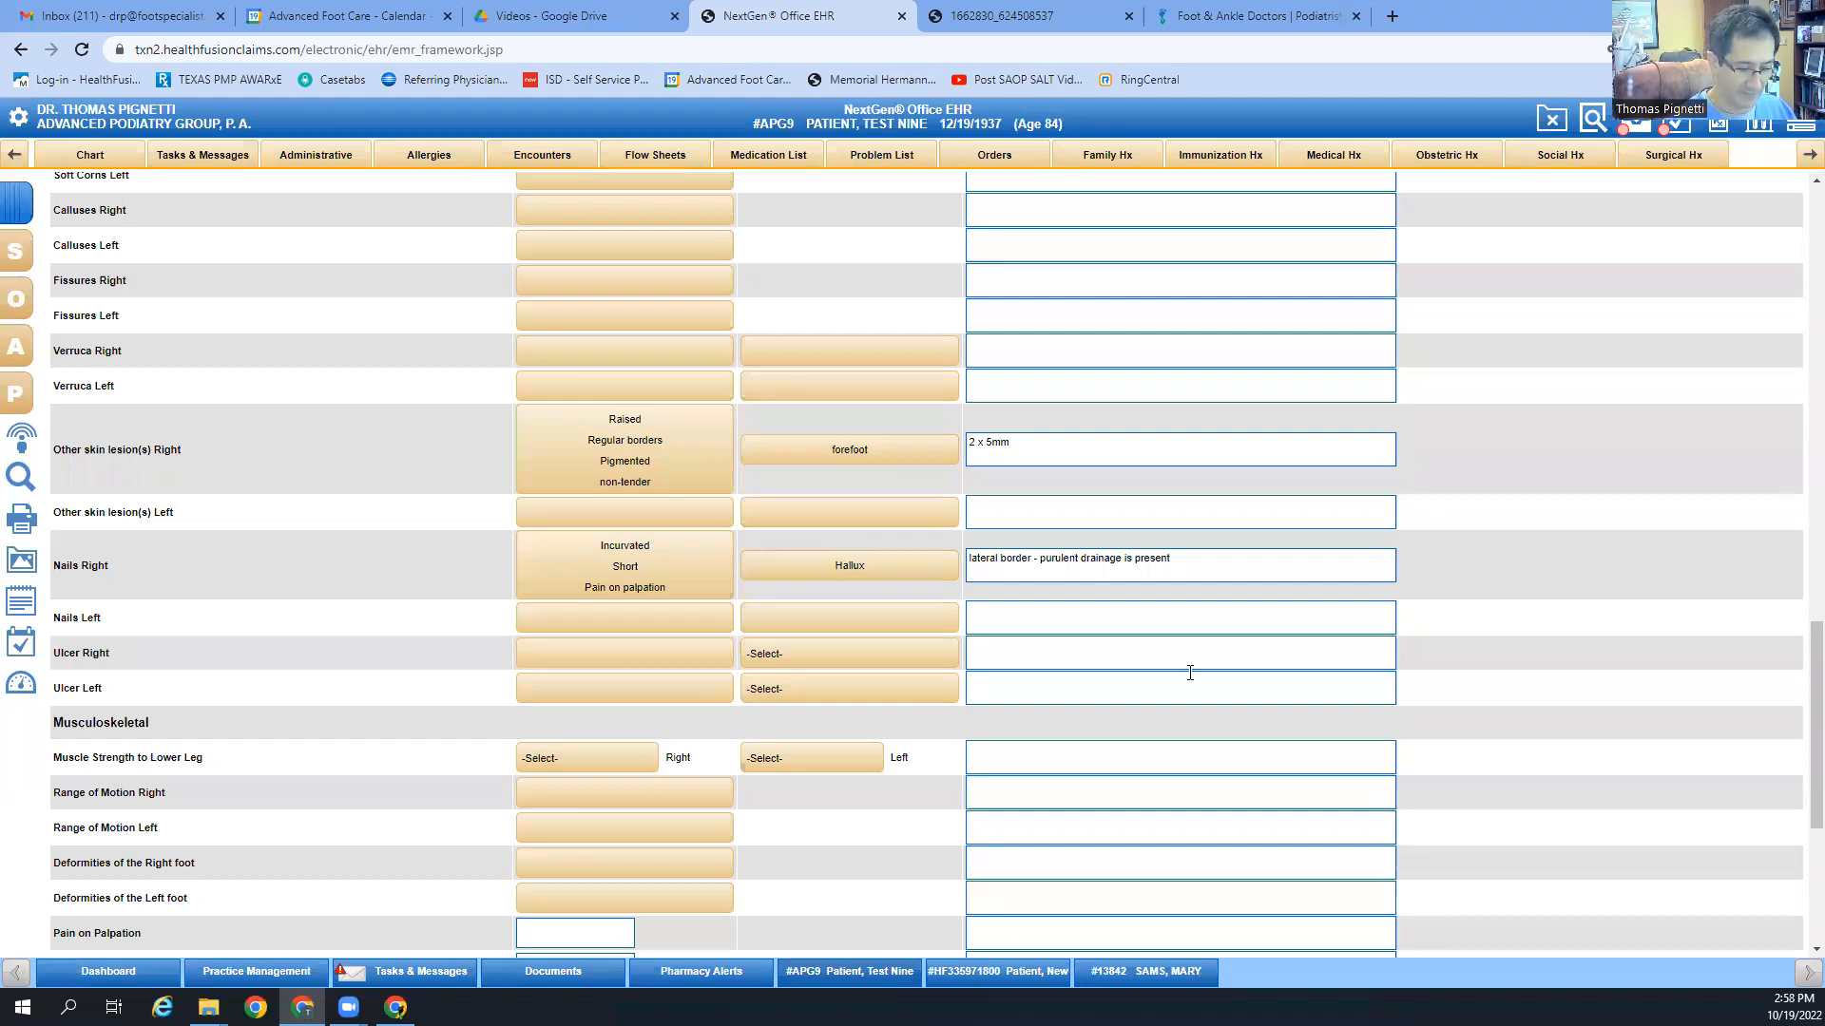
text(, no as)
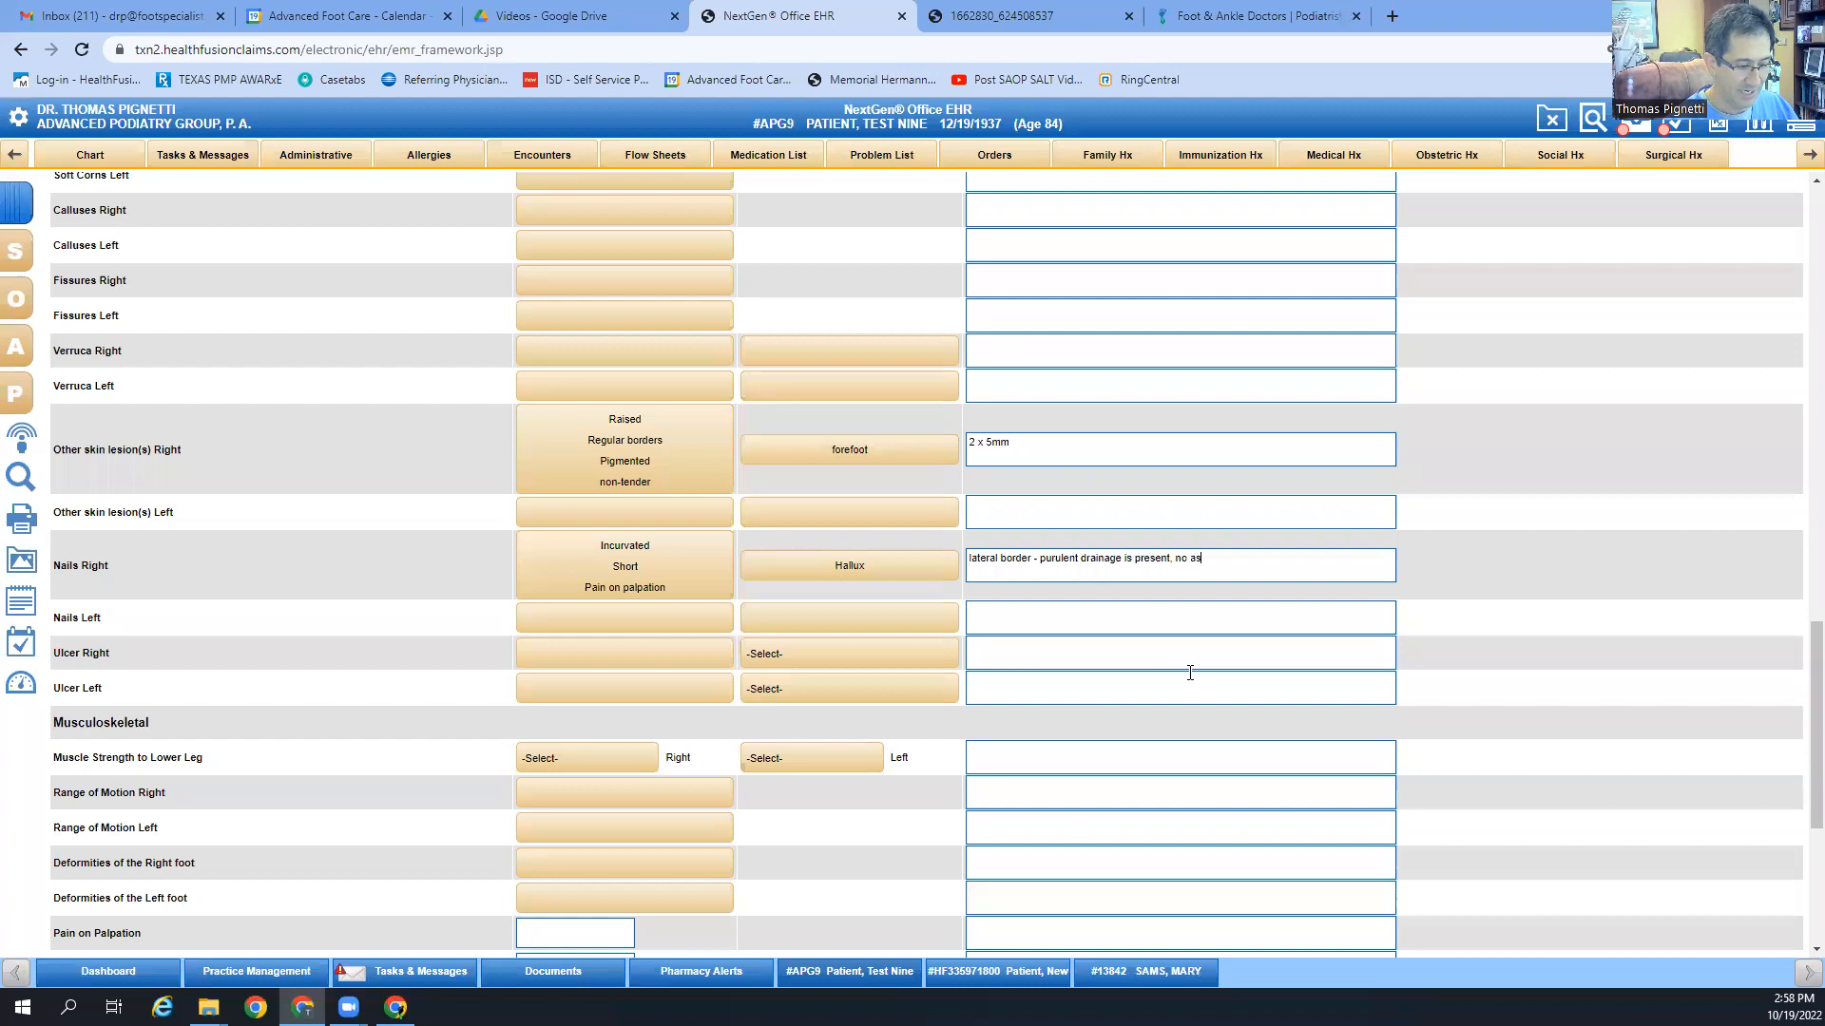
text(cending cellulitis)
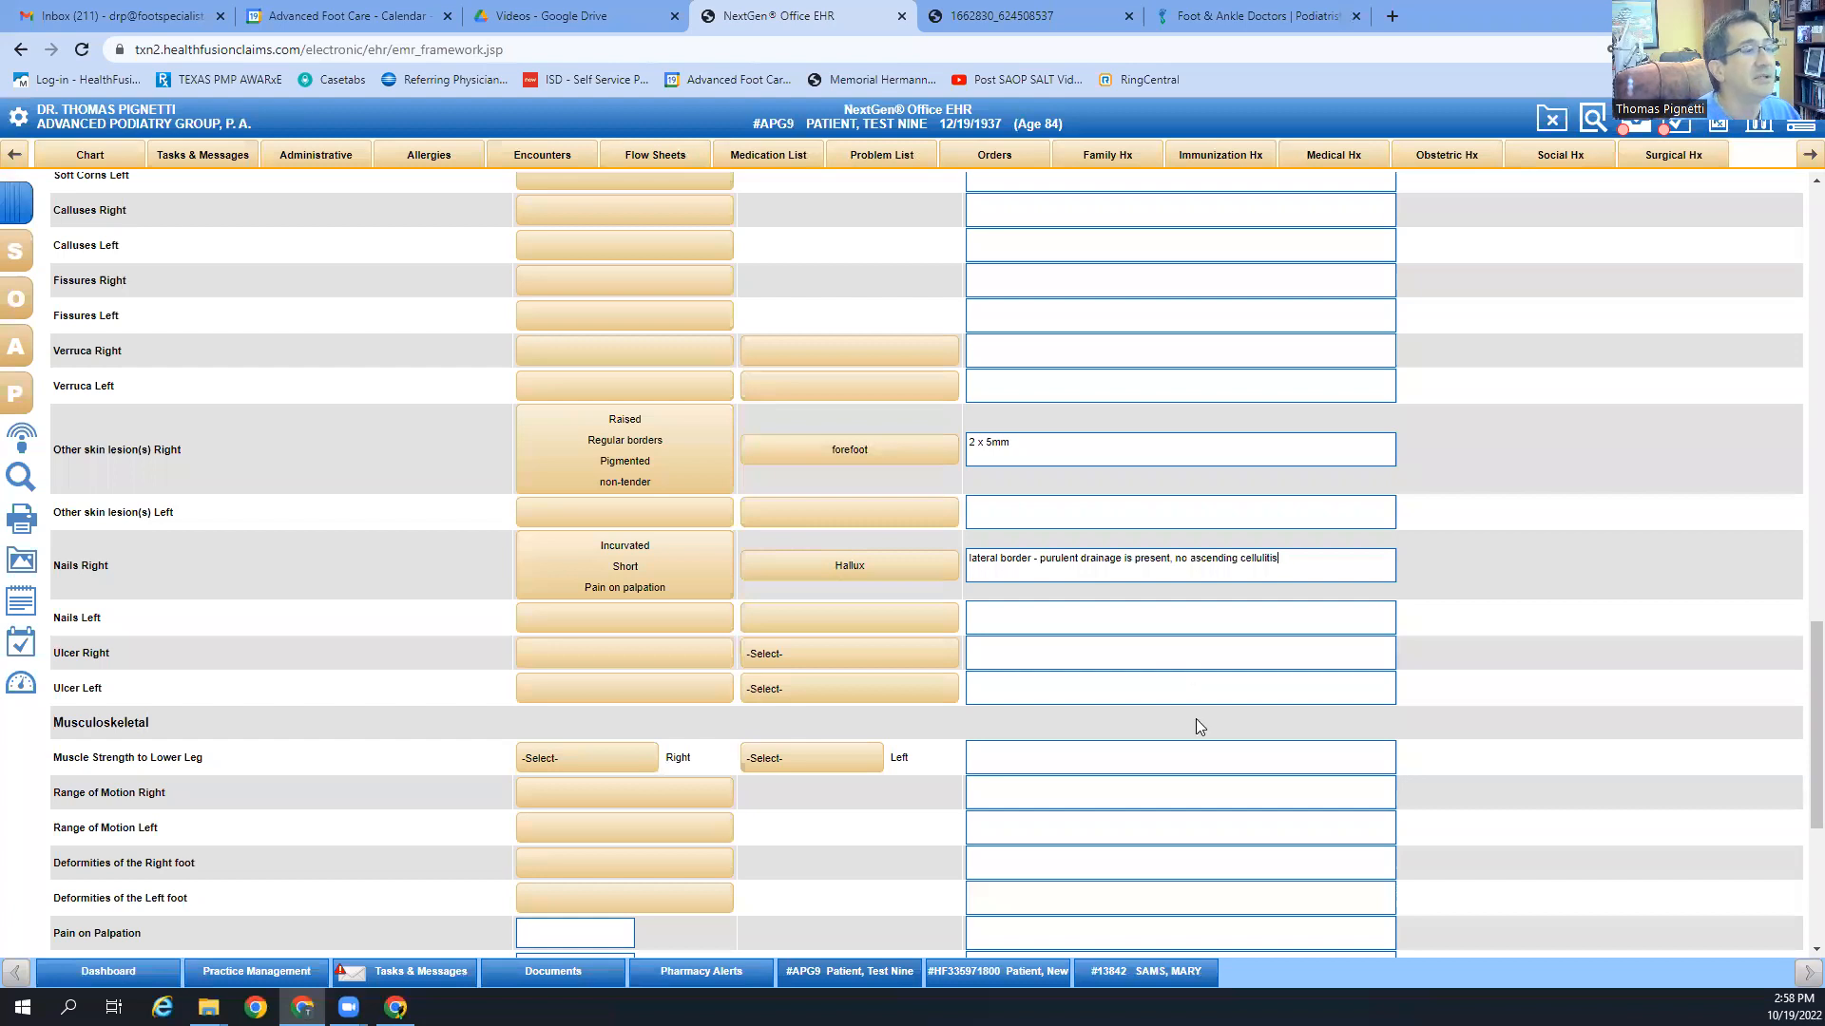
Step: Look over the Dermatologic entries made so far and record Normal 1,2,3,4,5 as the finding for Nails Left
scroll(728, 614, up, 20)
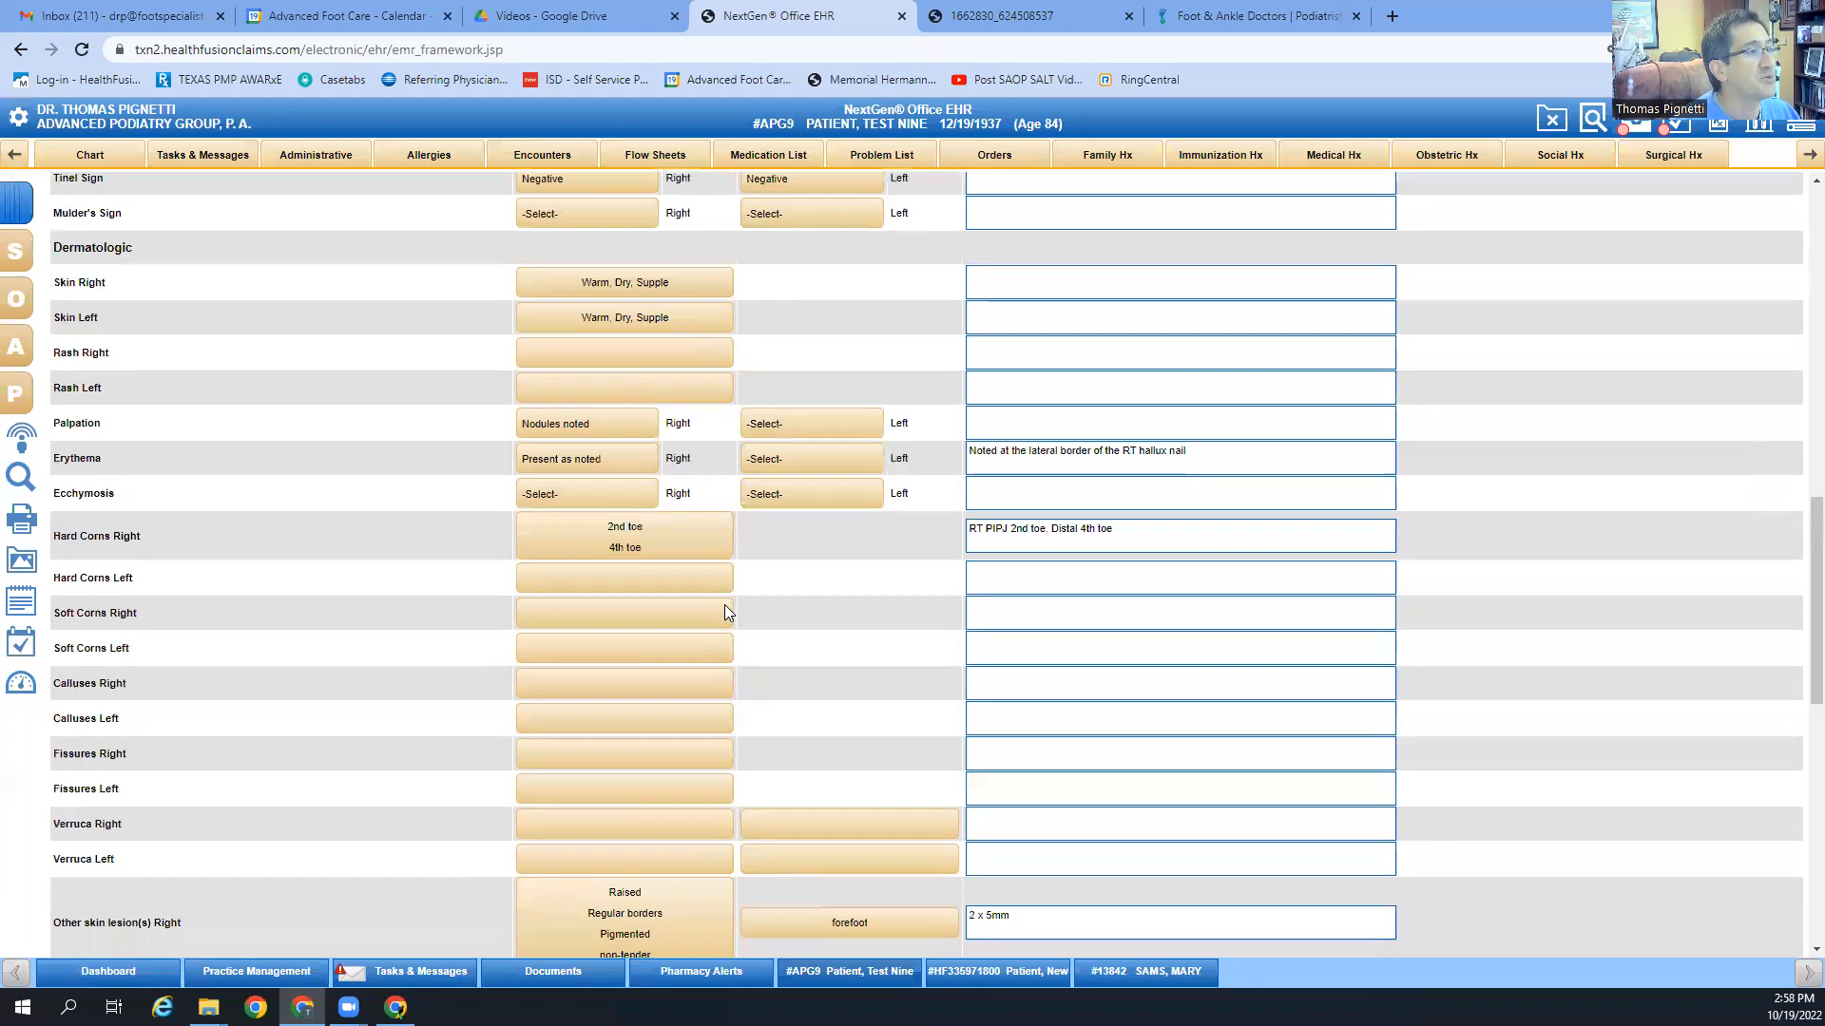
scroll(728, 613, down, 15)
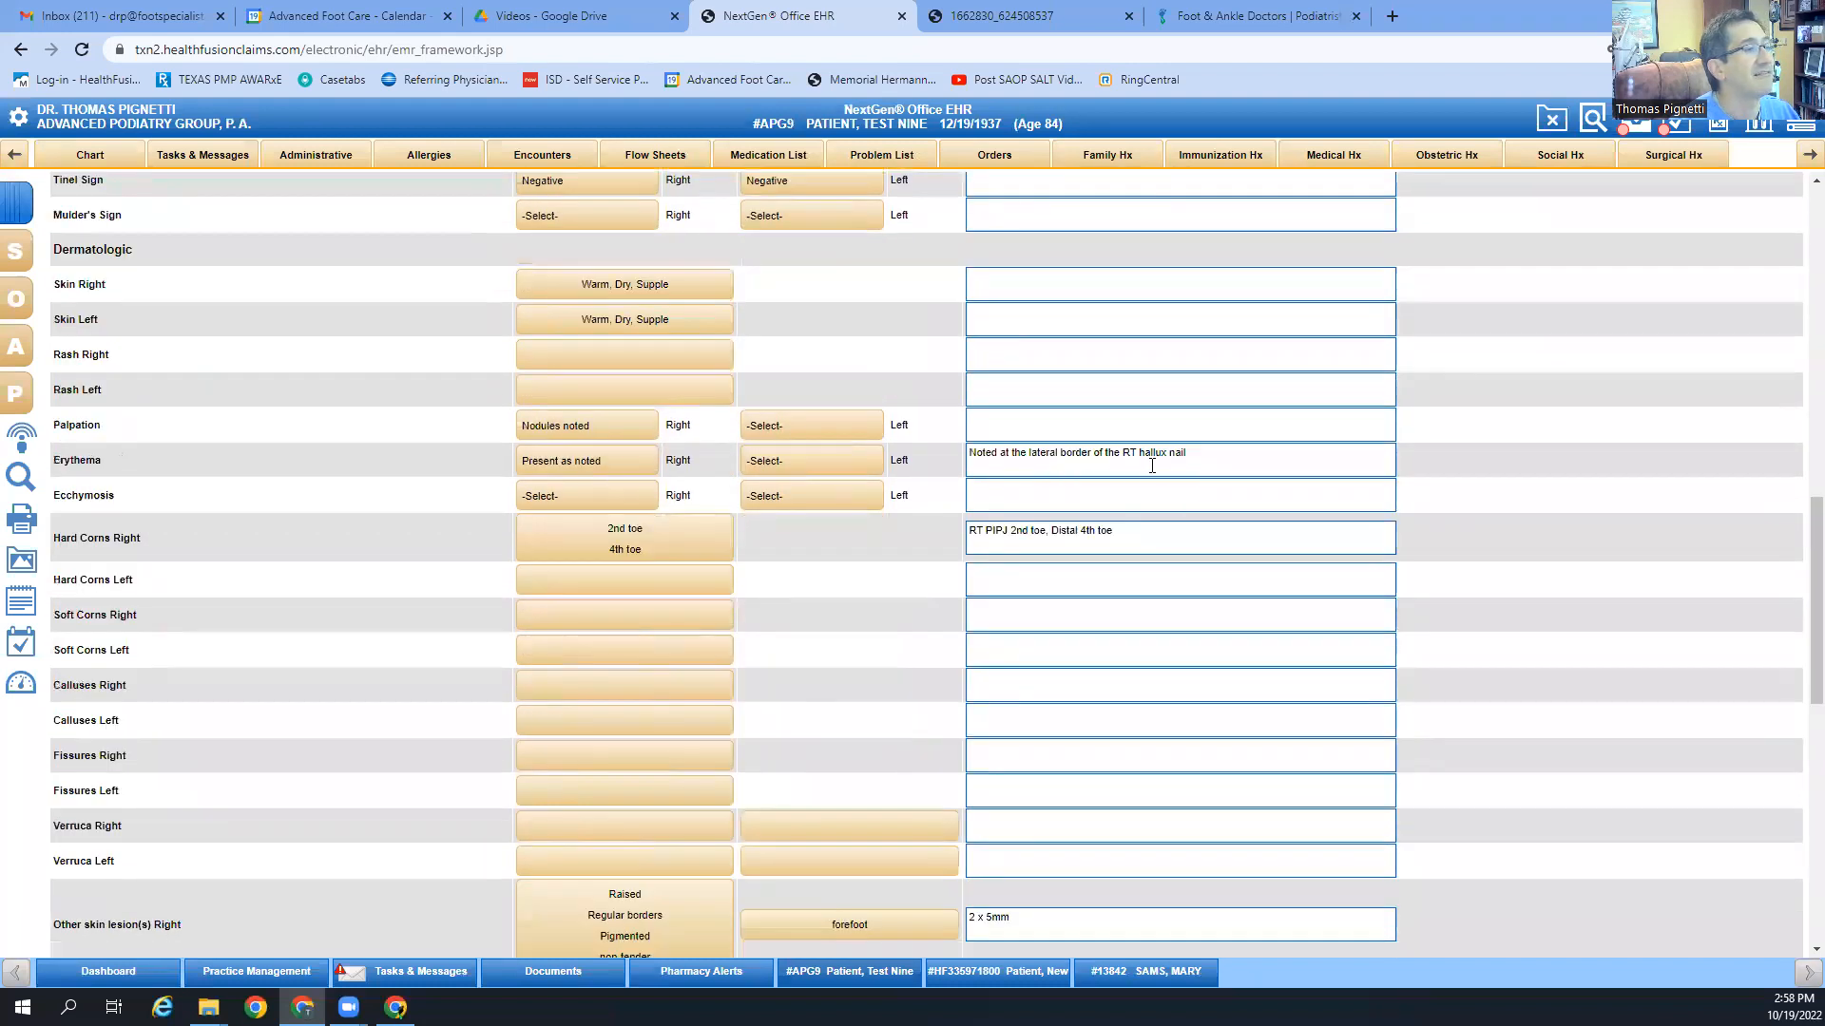
scroll(1139, 470, down, 12)
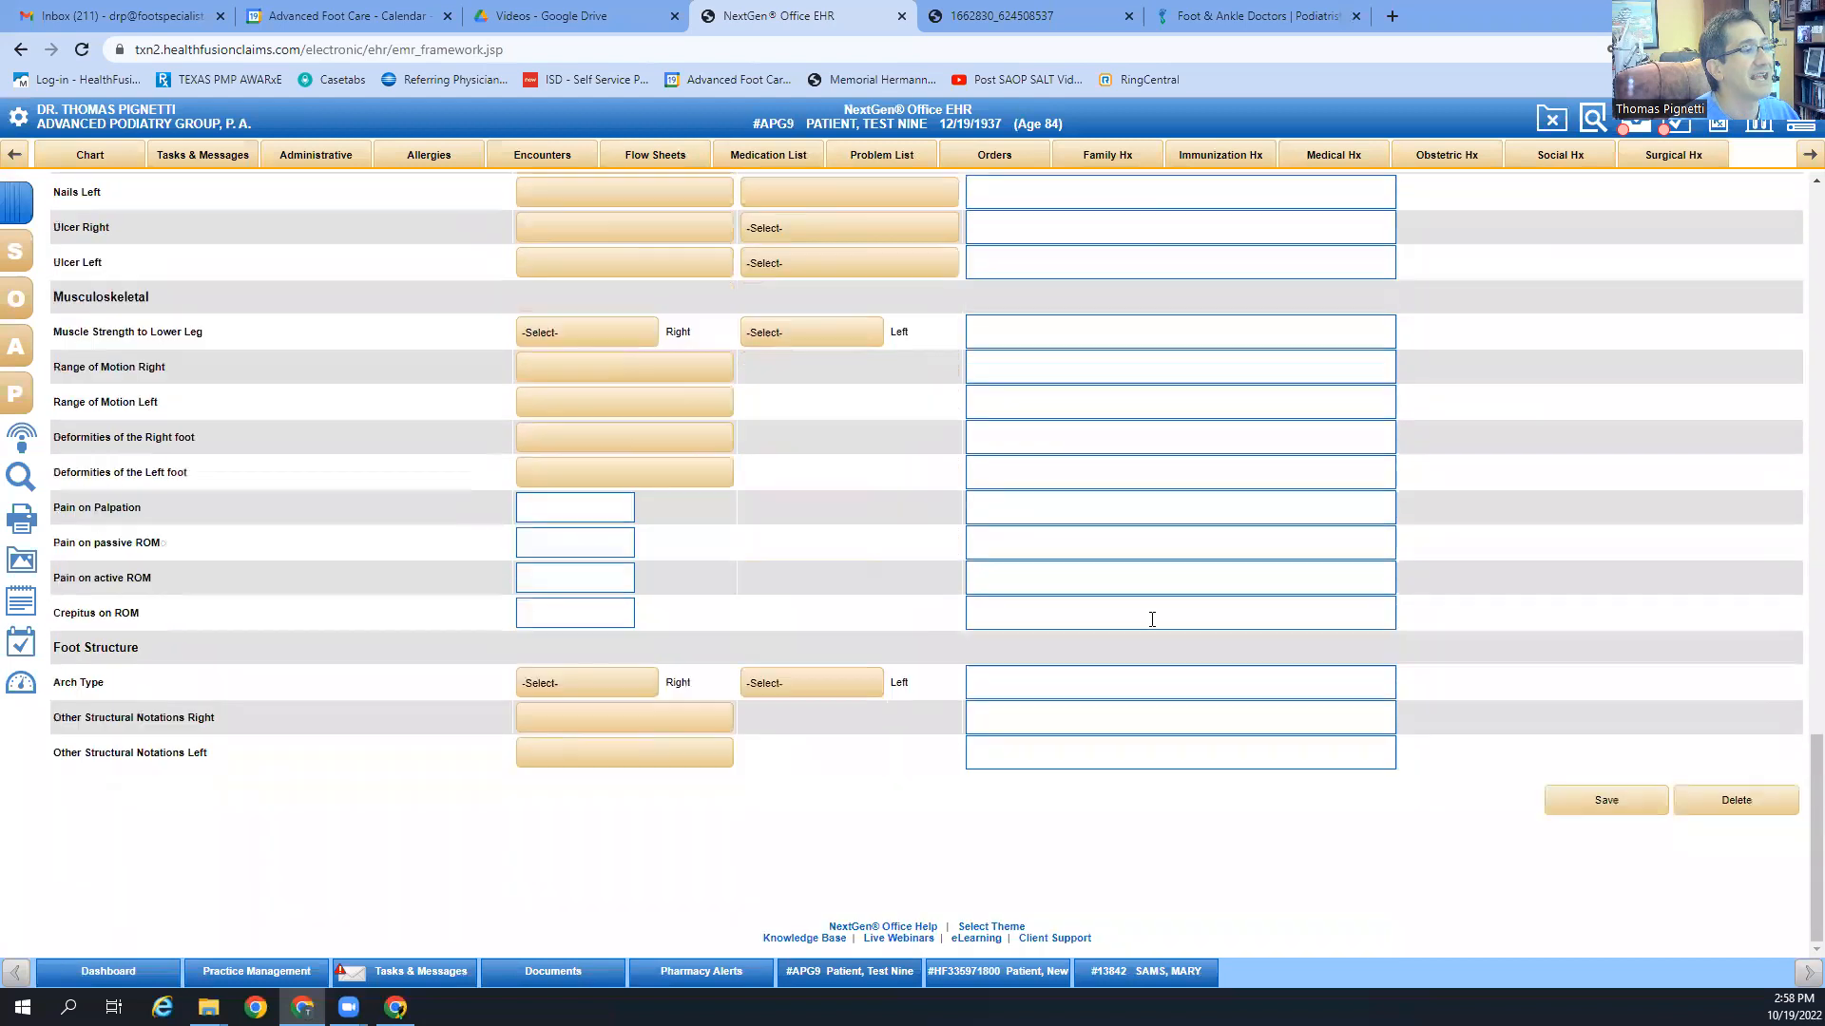
scroll(1150, 613, up, 5)
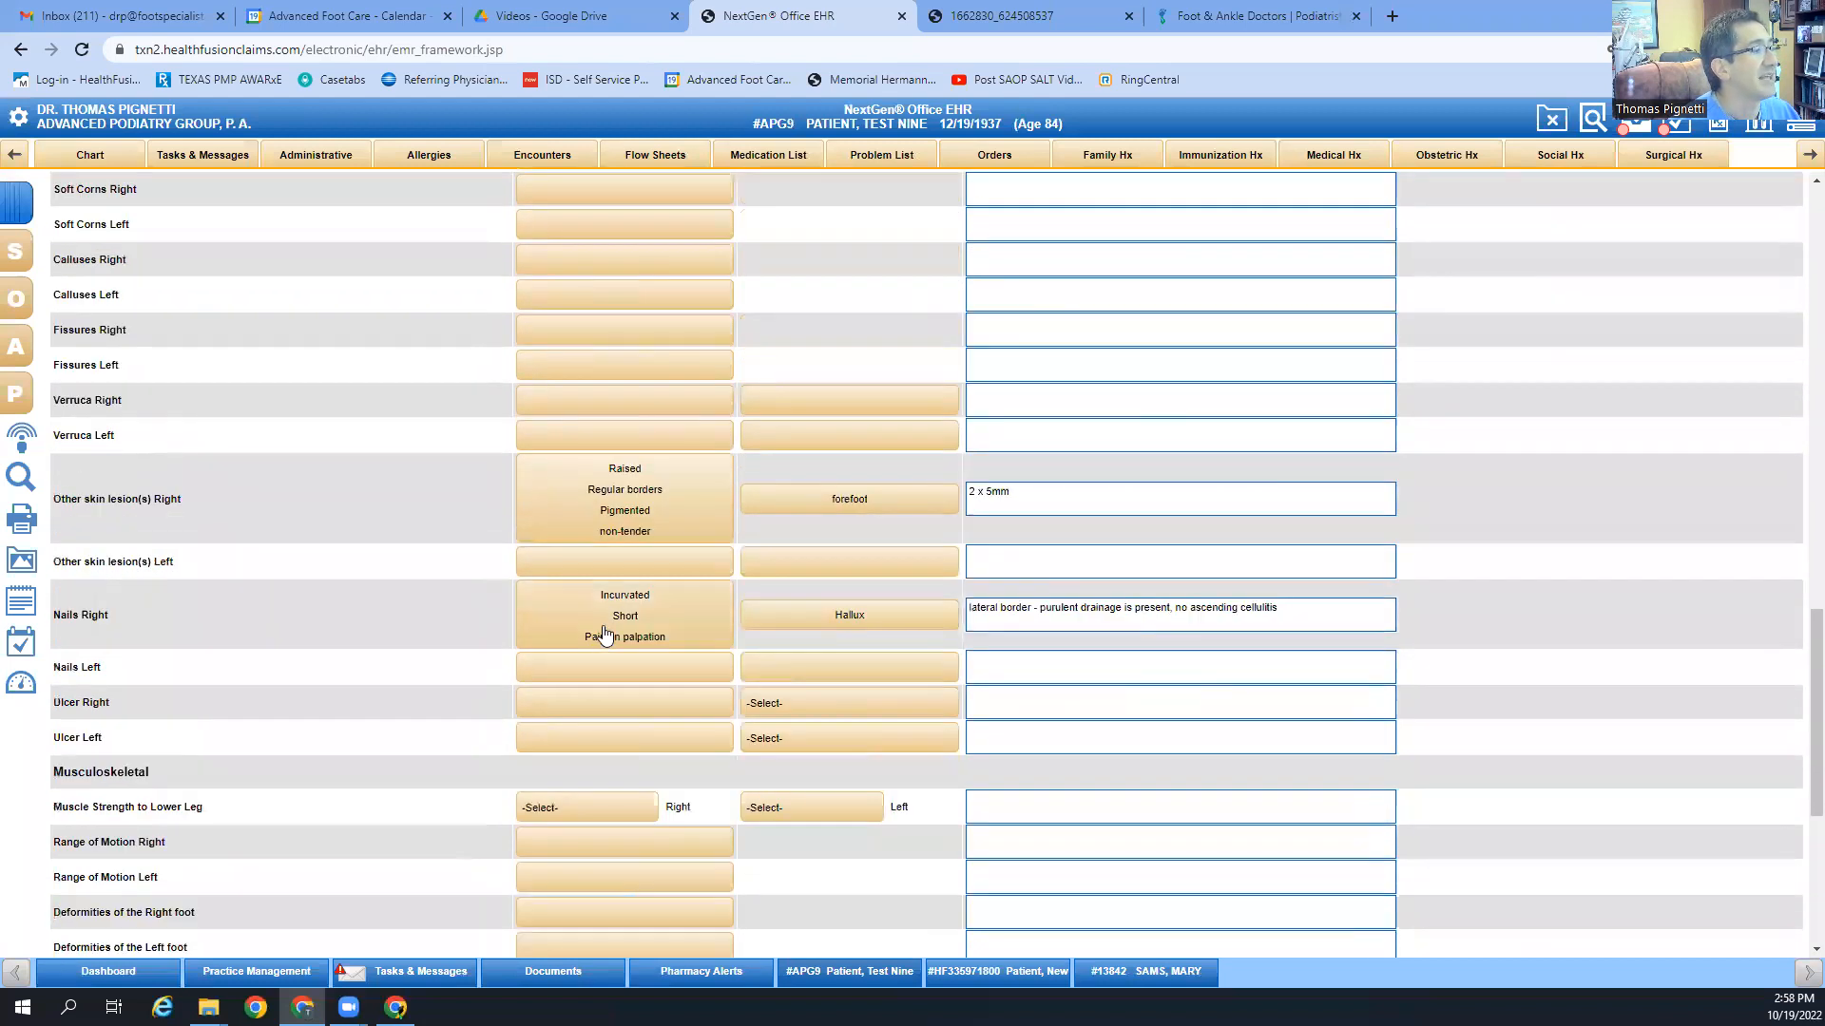
click(599, 675)
click(514, 492)
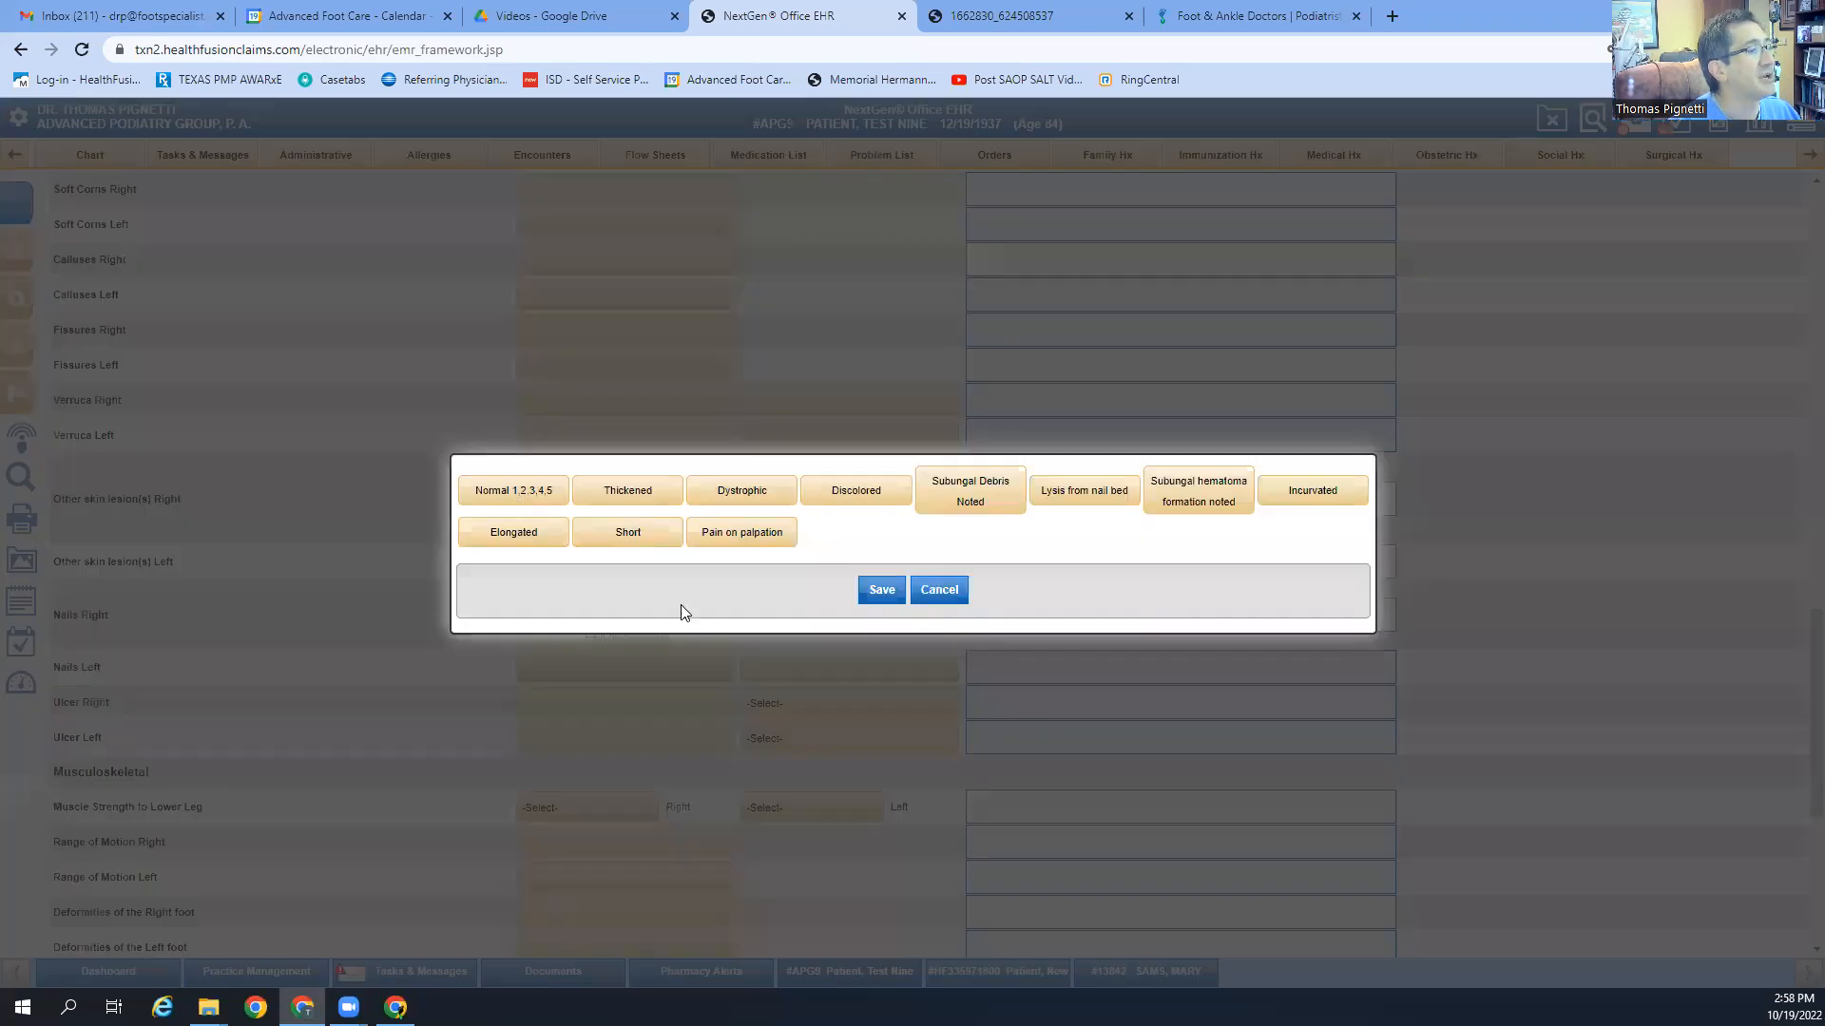
click(881, 590)
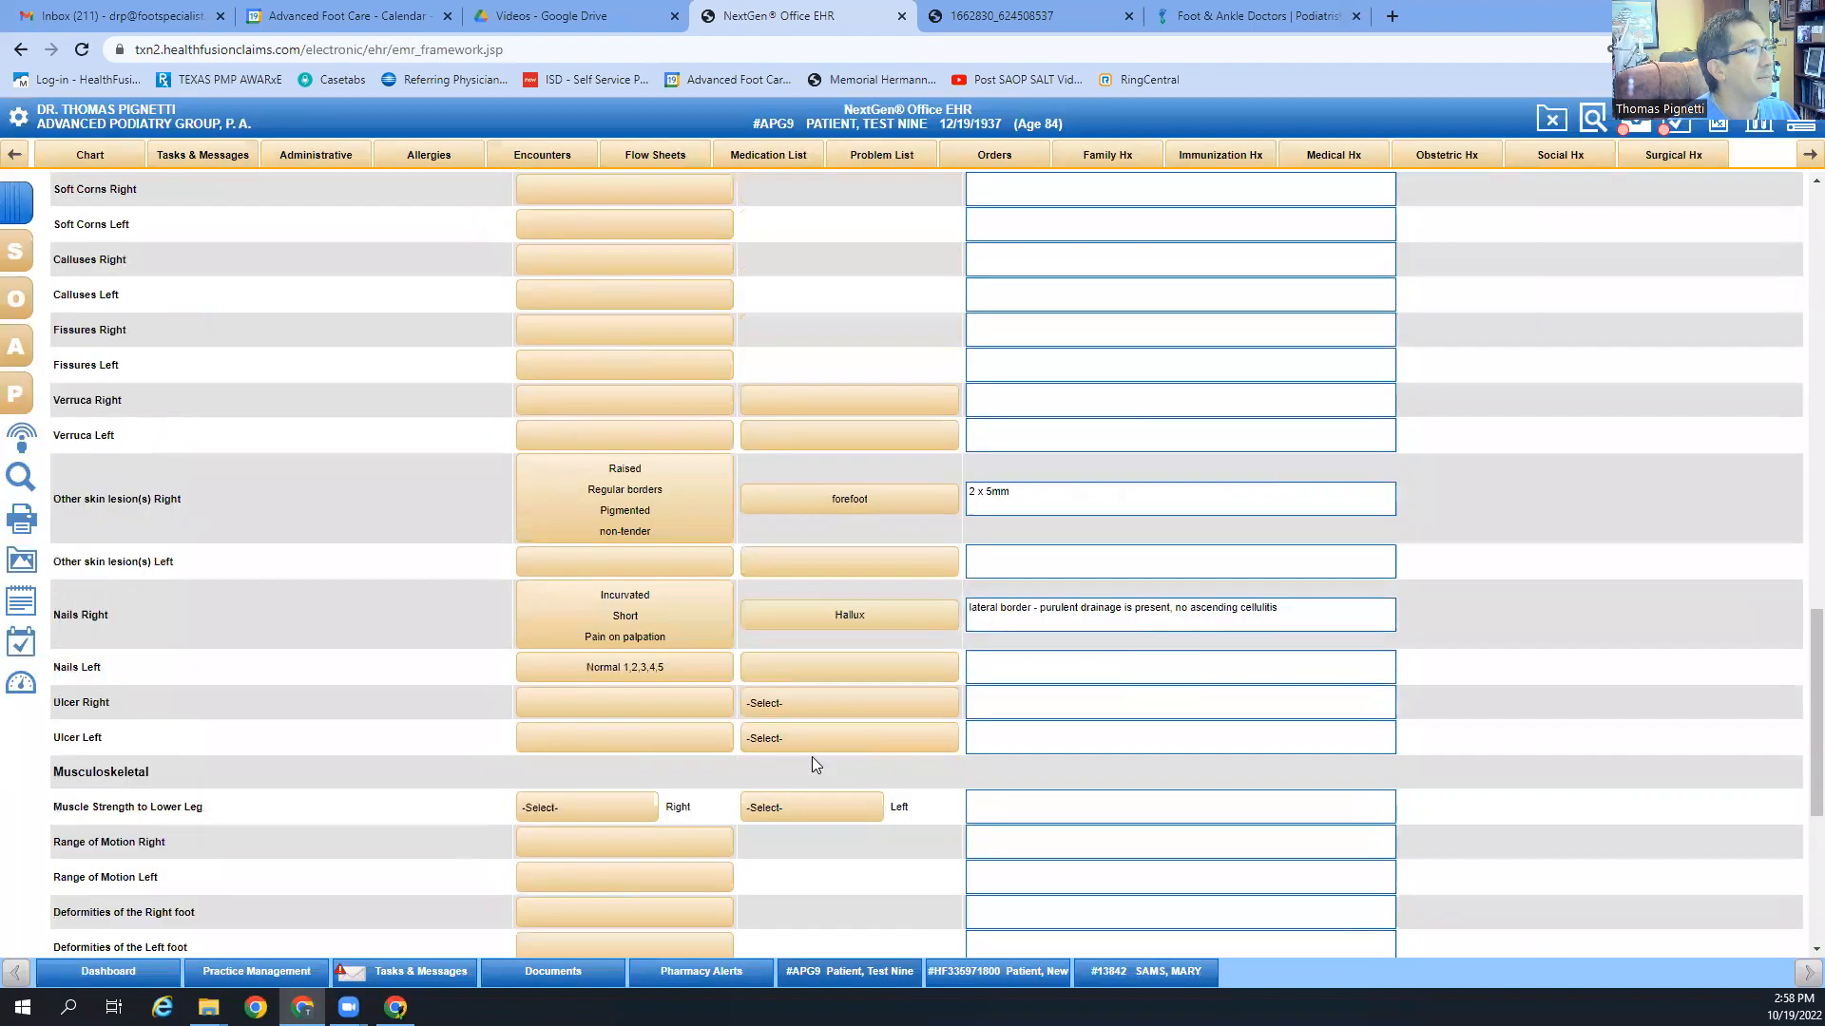
Step: Set the Ulcer Right location to Sub met 1 and open its stage choices
click(590, 704)
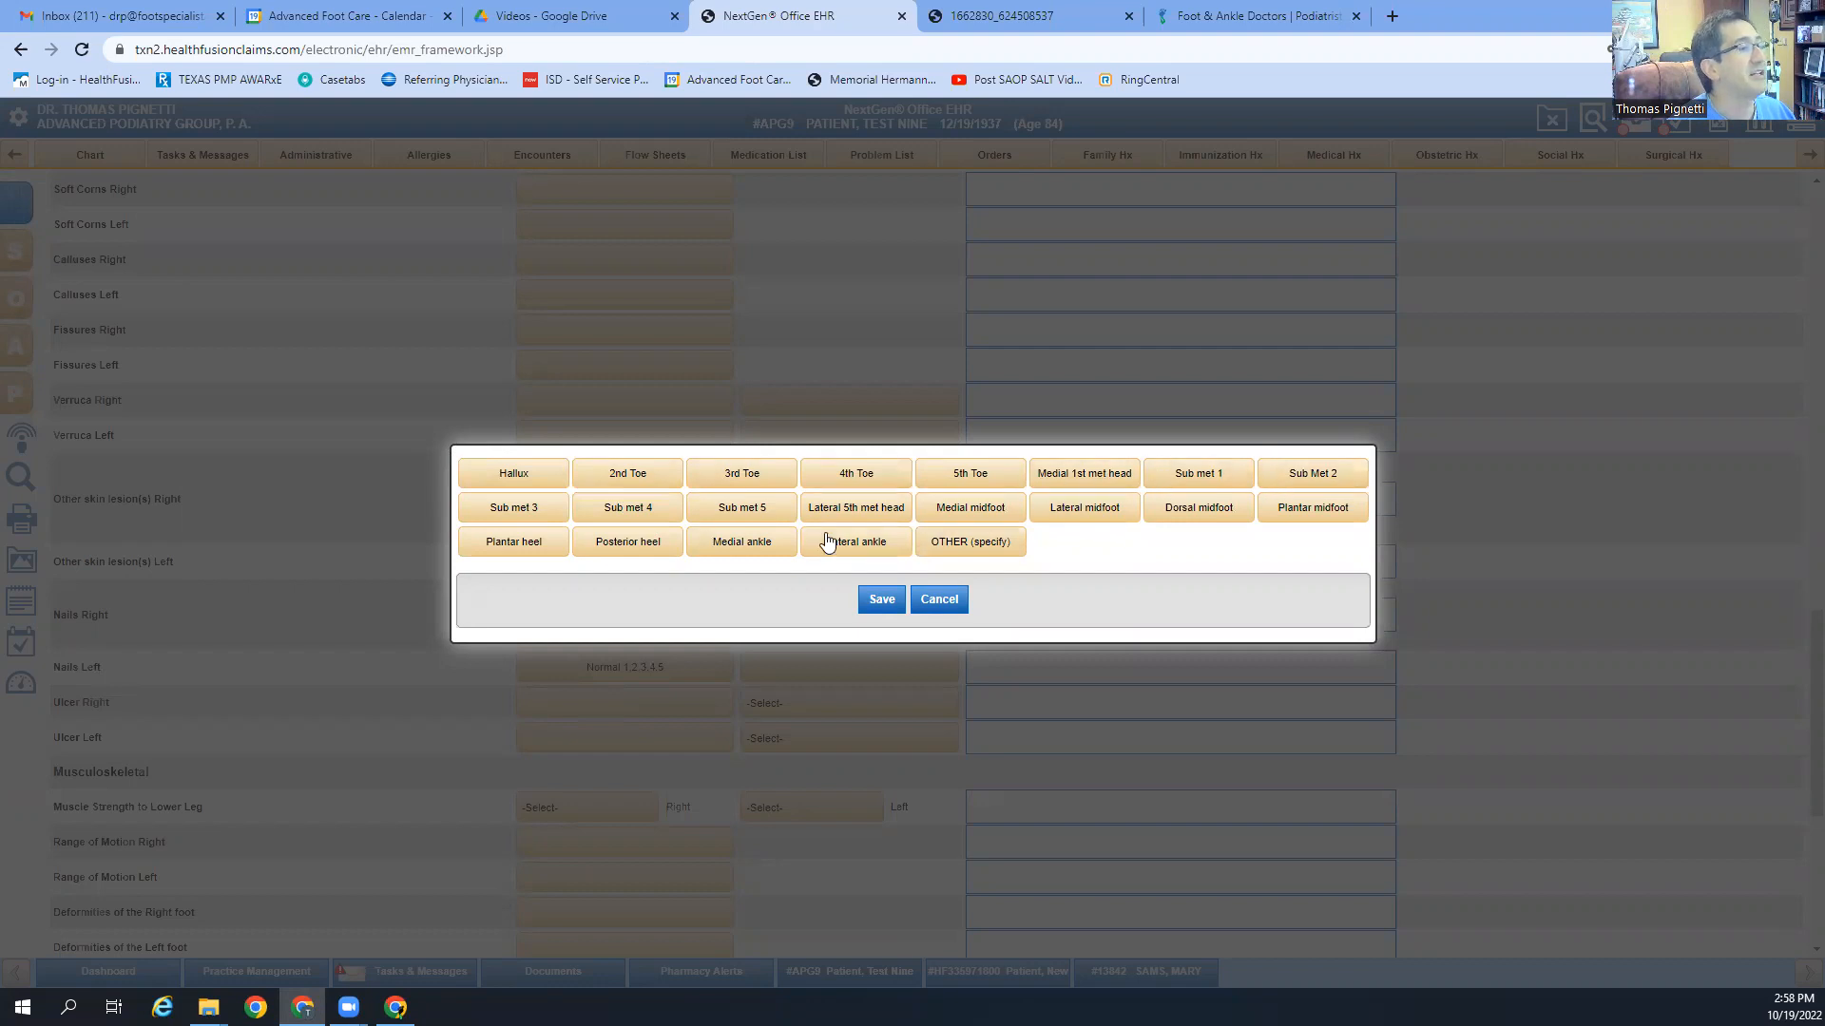
click(1189, 486)
click(890, 603)
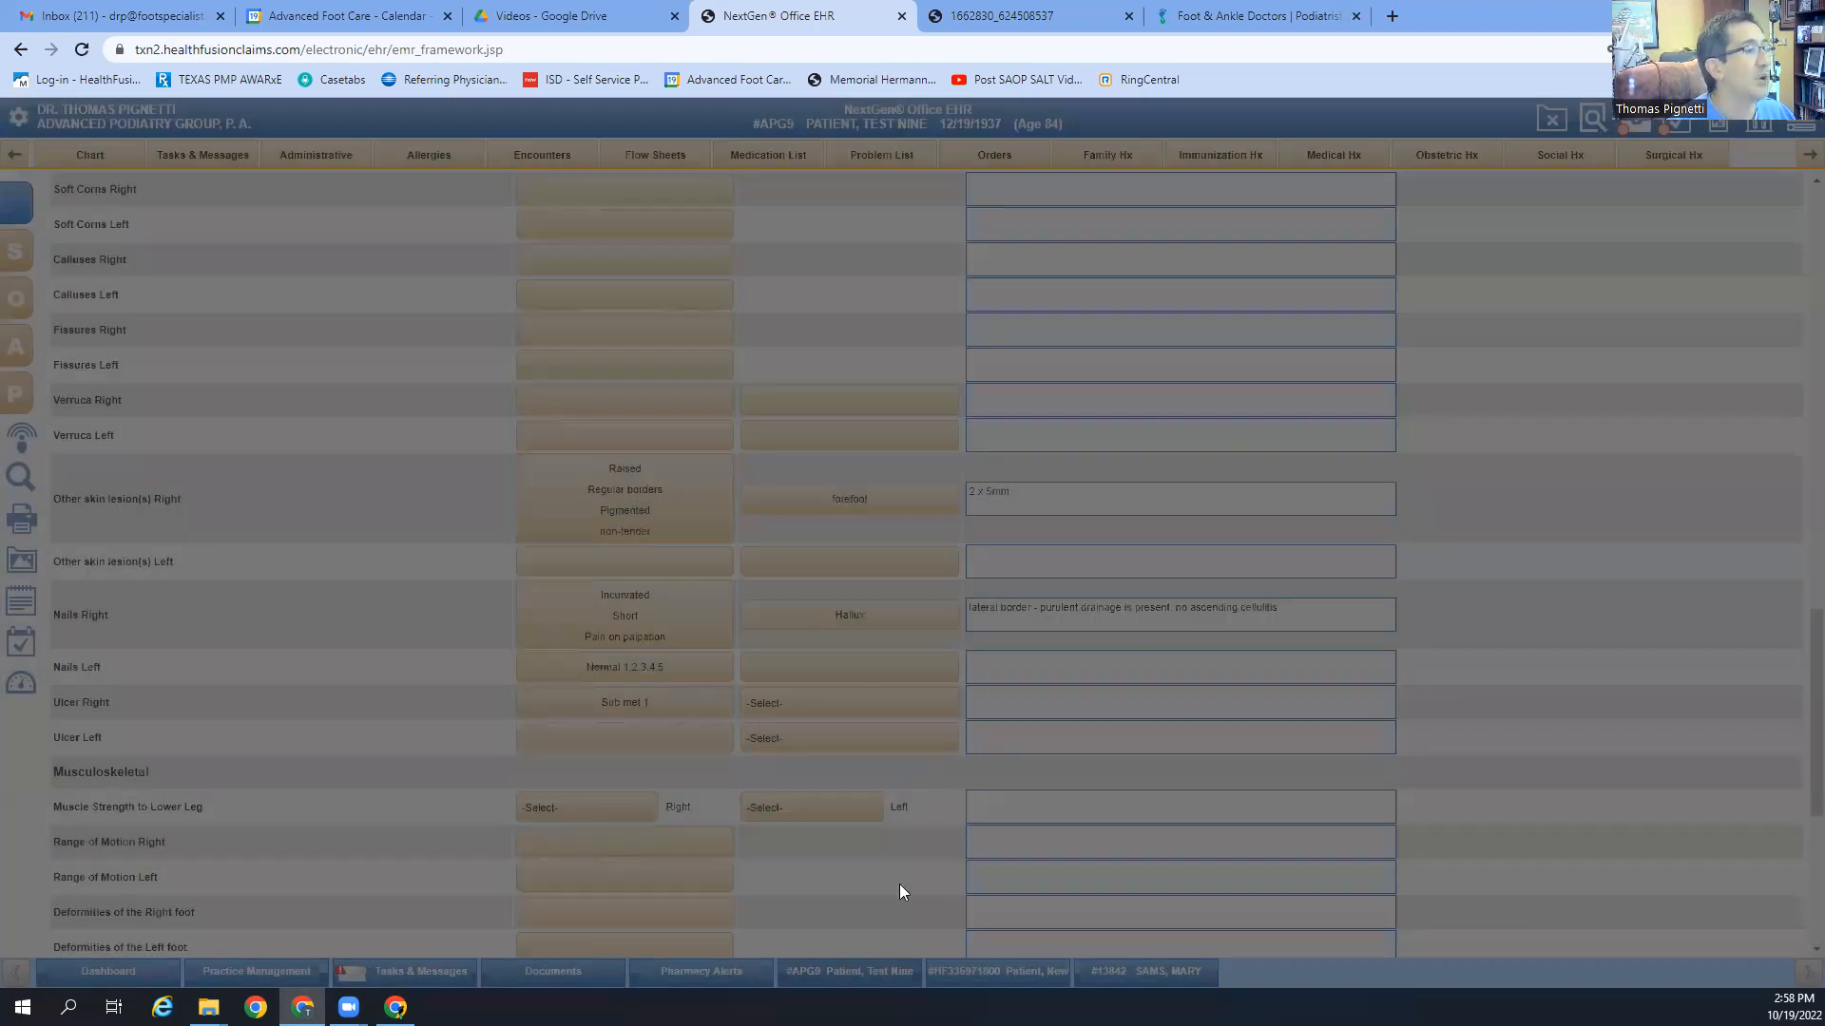
click(899, 703)
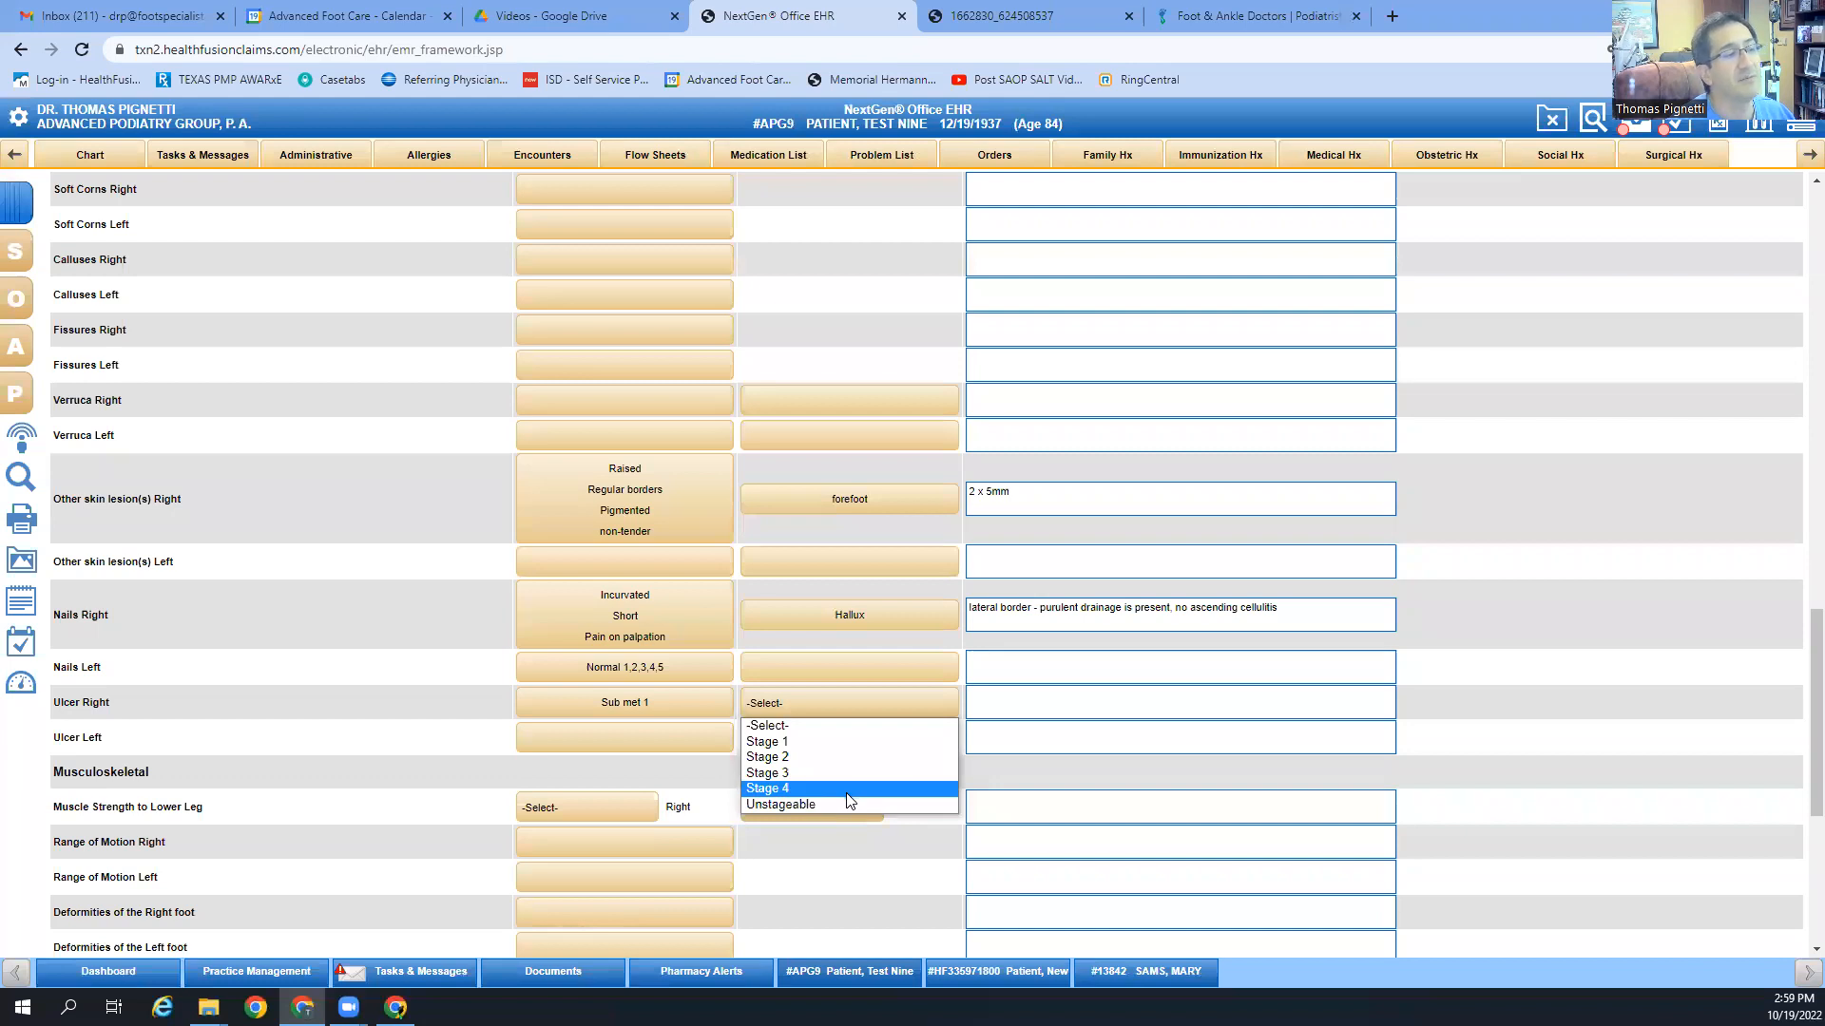
Step: Remove the Sub met 1 location from Ulcer Right and save the field empty
click(656, 699)
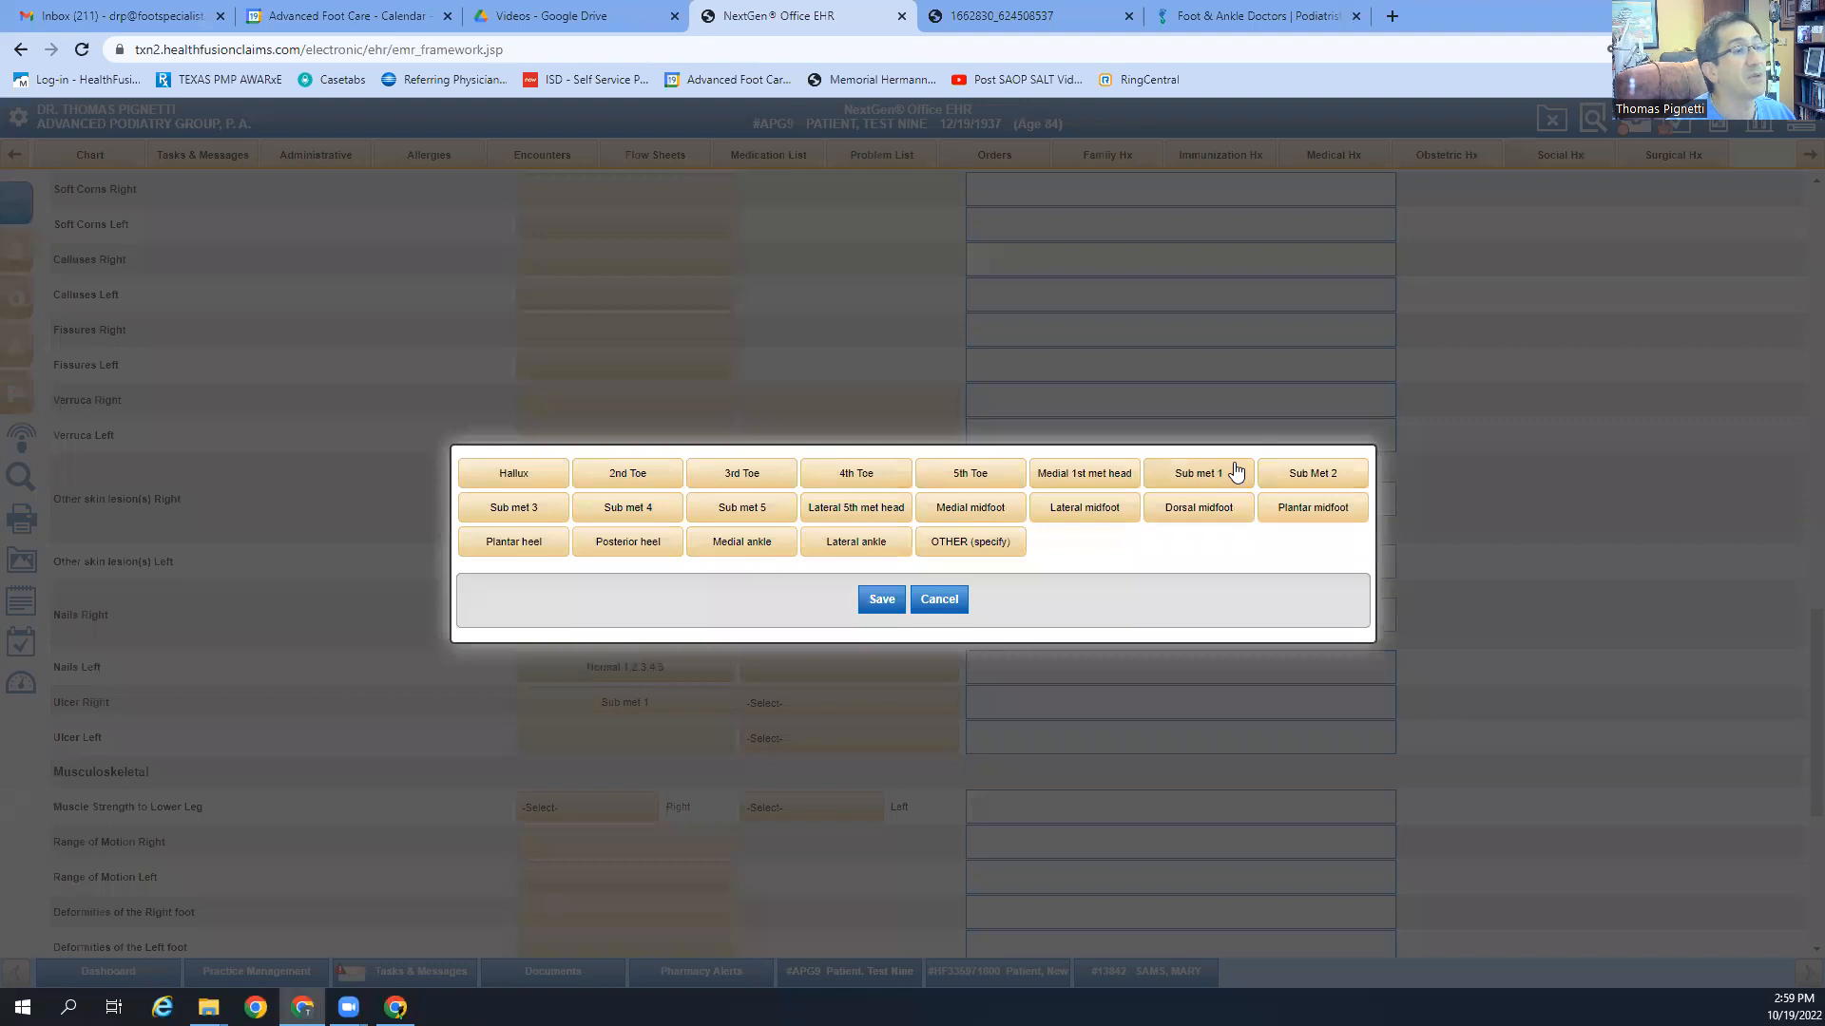
click(1236, 472)
click(882, 599)
click(647, 707)
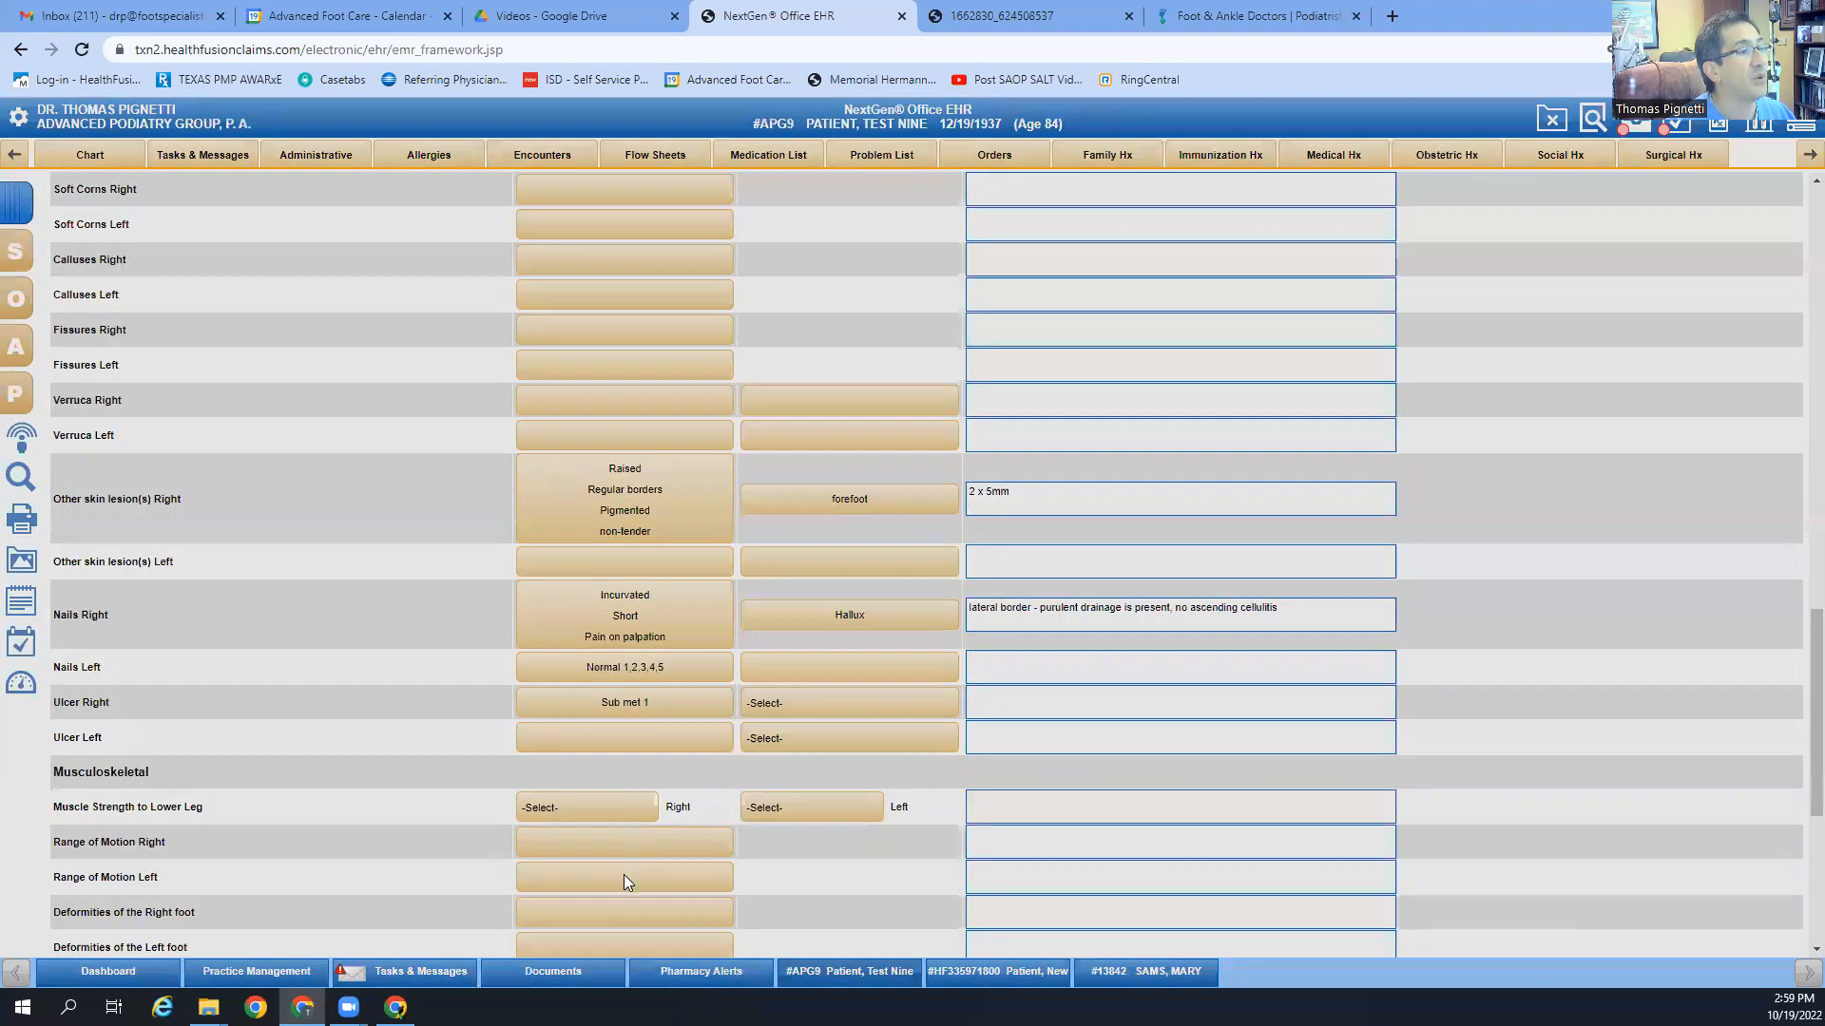
click(1224, 484)
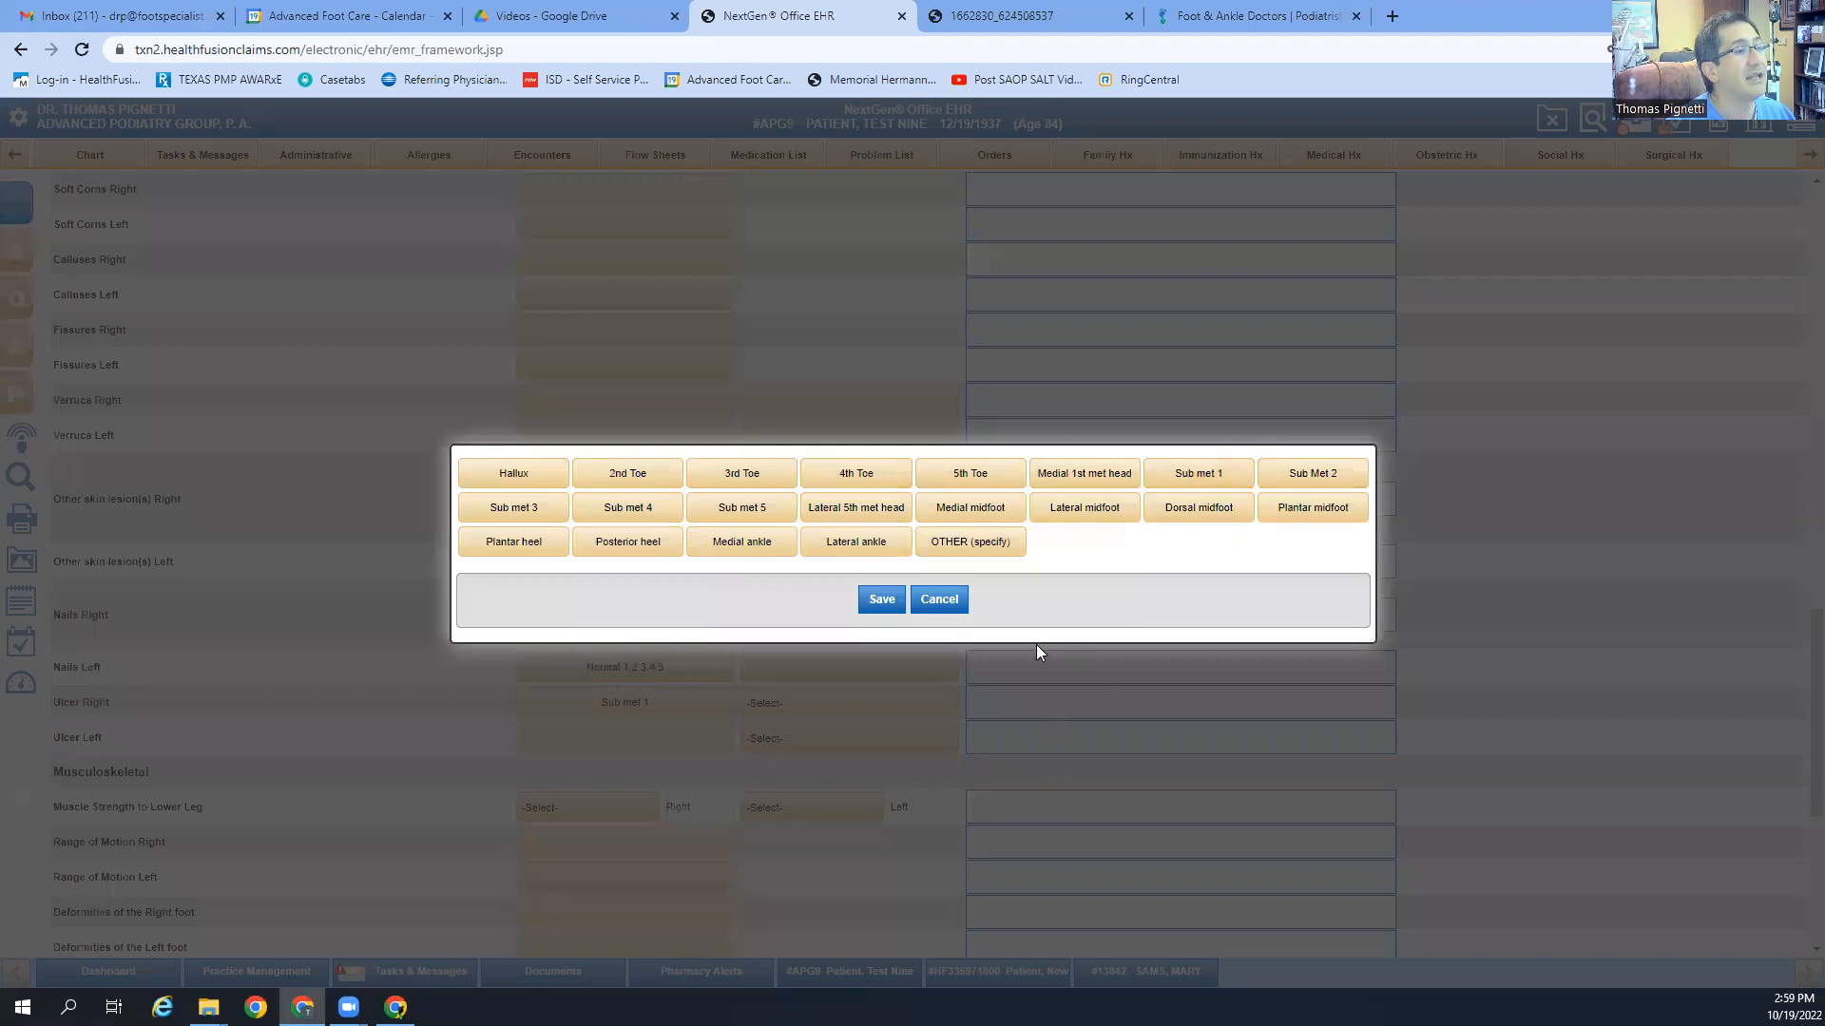
click(882, 599)
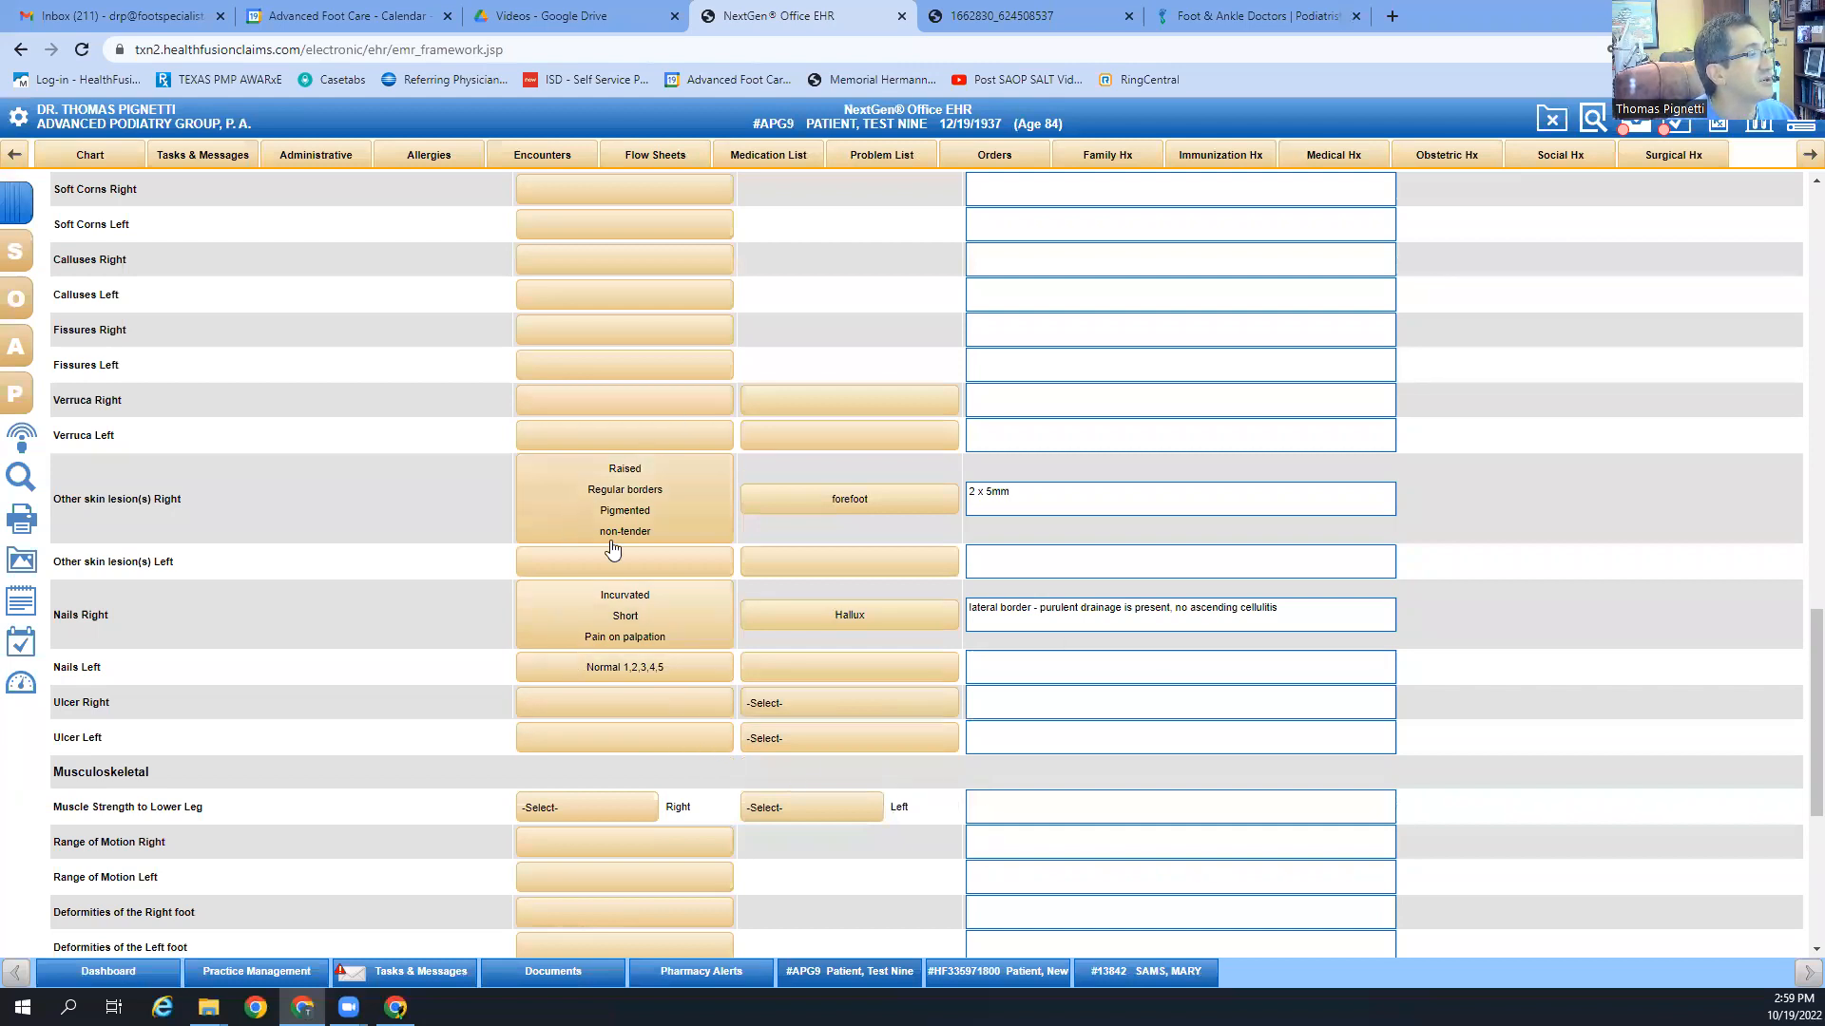
Step: Set Muscle Strength to Lower Leg to 5/5 all groups for both the right and left sides
scroll(898, 513, down, 3)
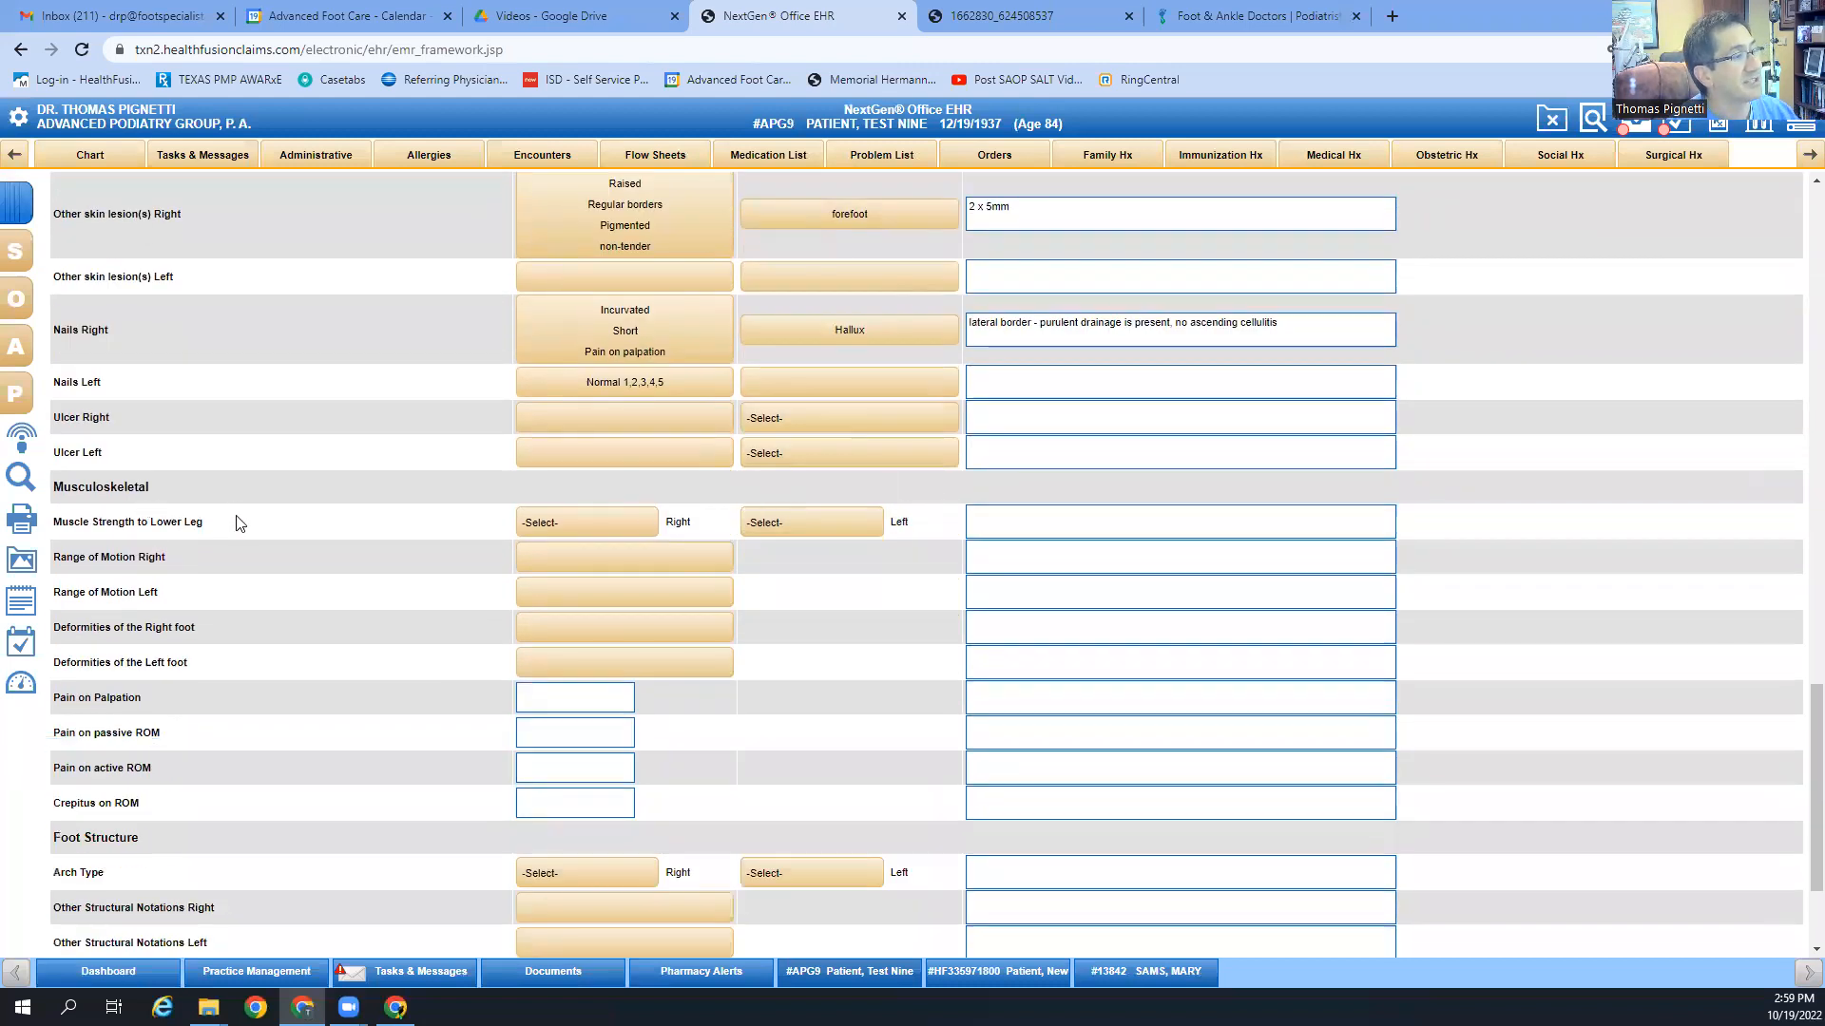
click(571, 526)
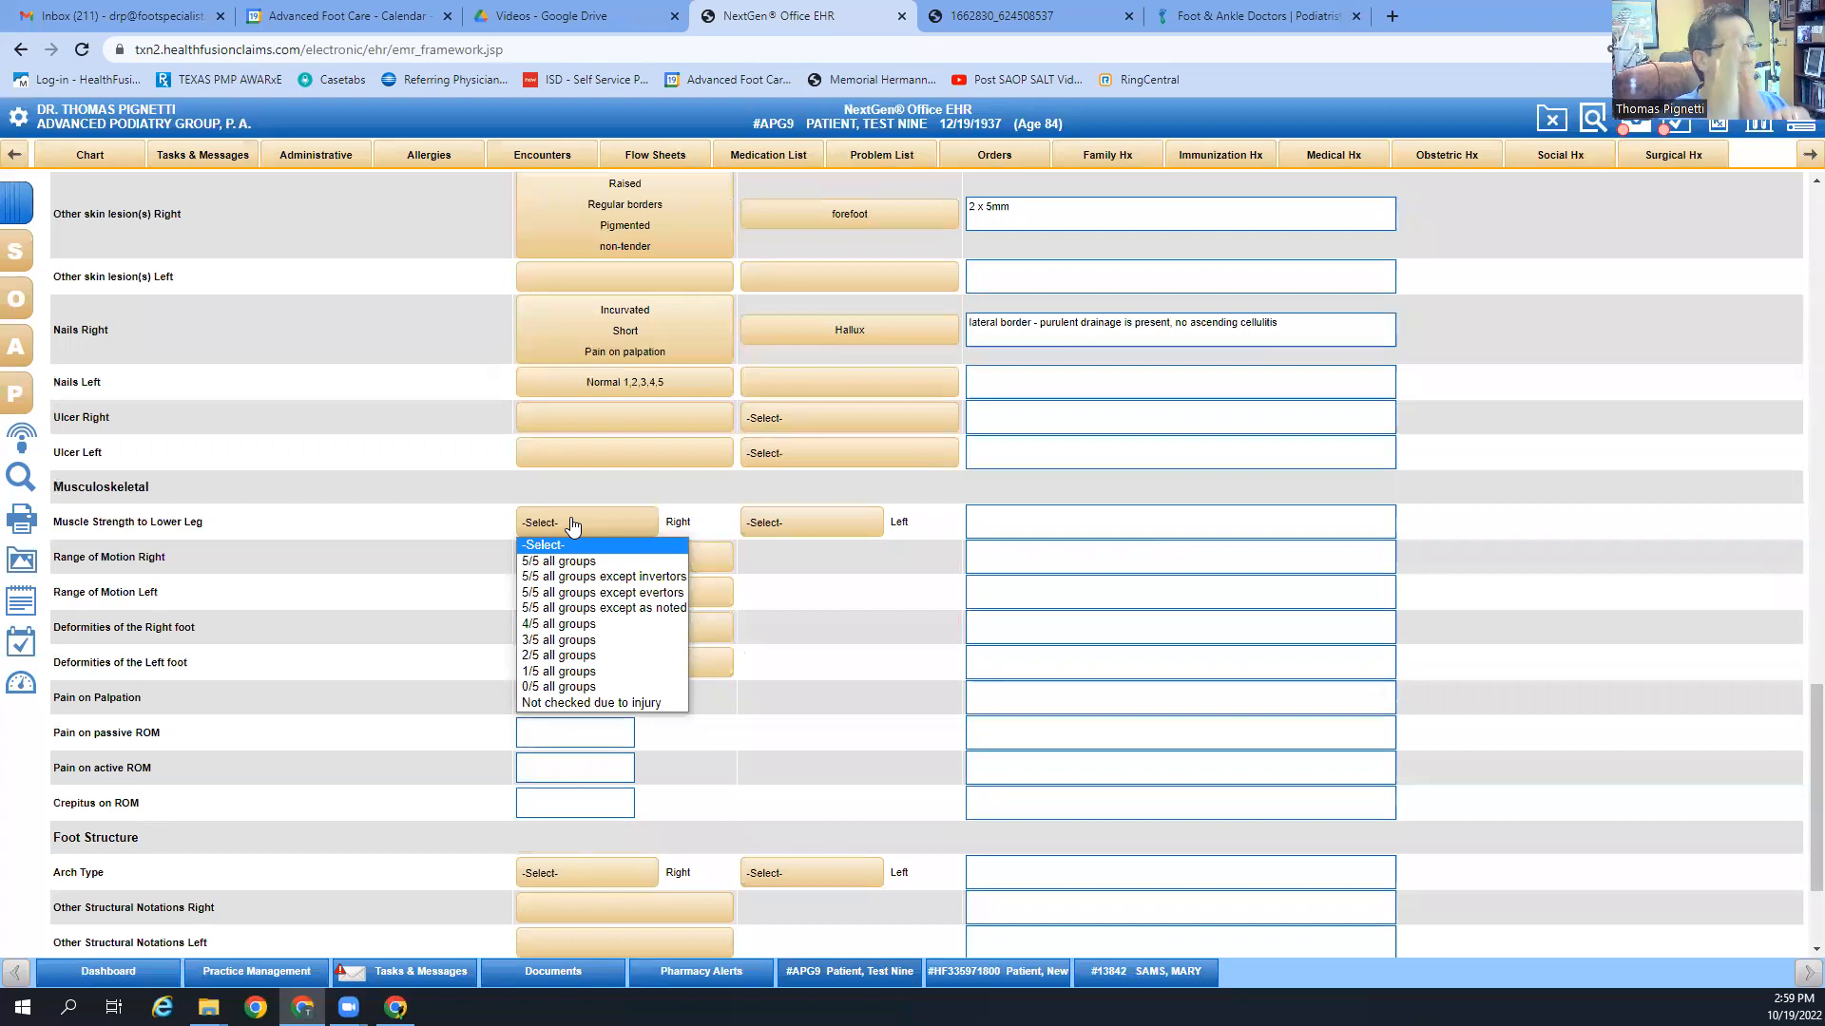
click(570, 560)
click(801, 518)
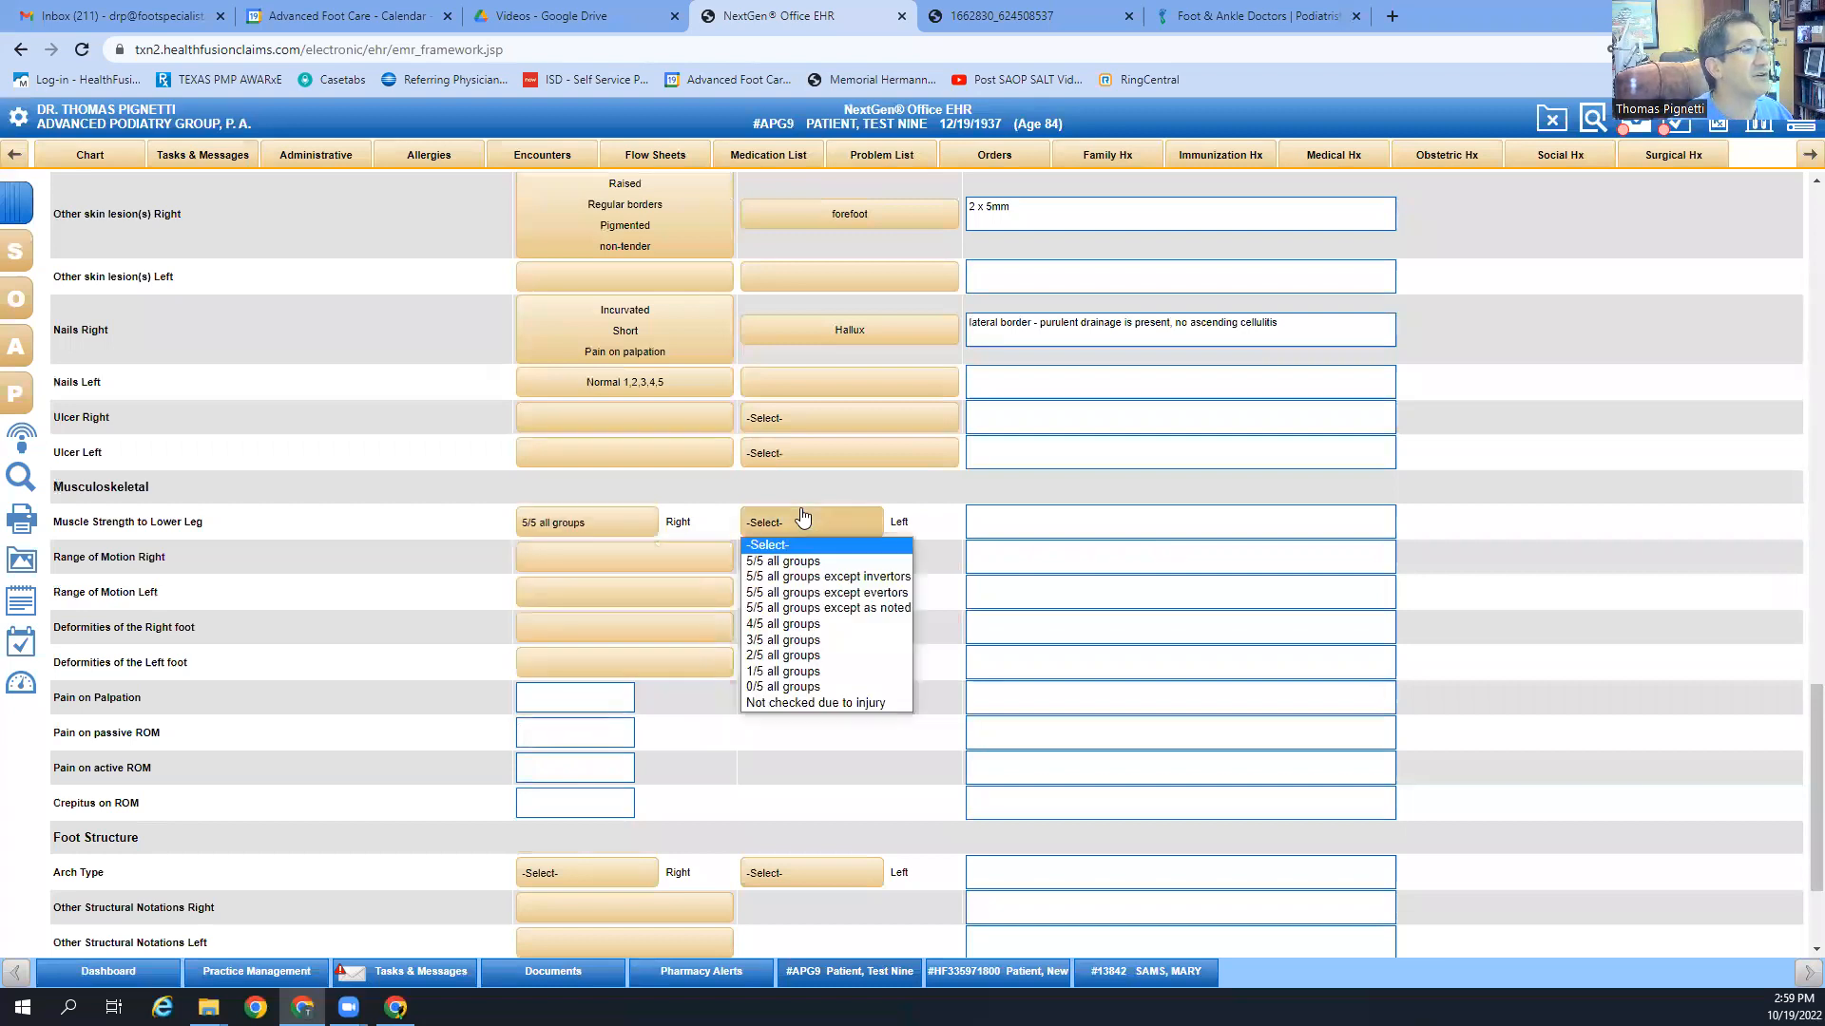
click(836, 561)
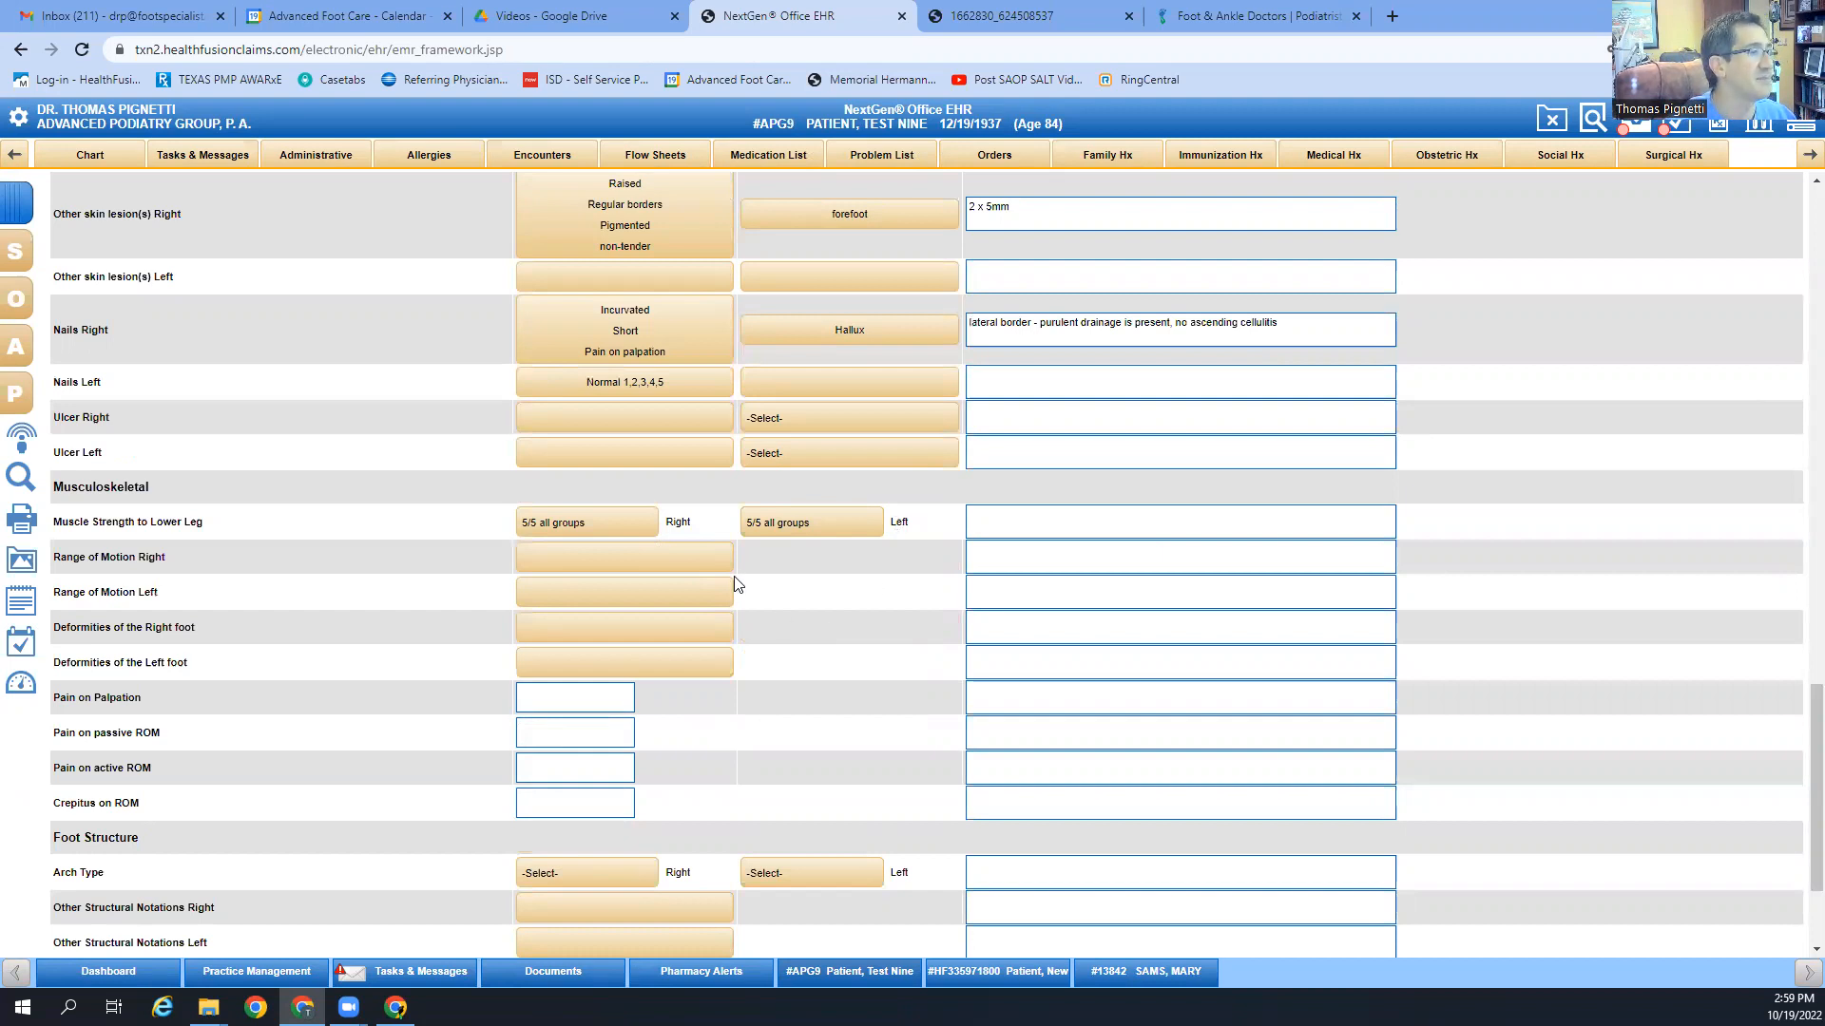
Step: Open the Range of Motion Right findings and try out the ankle and 1st MPJ options, deselecting each one again
click(665, 560)
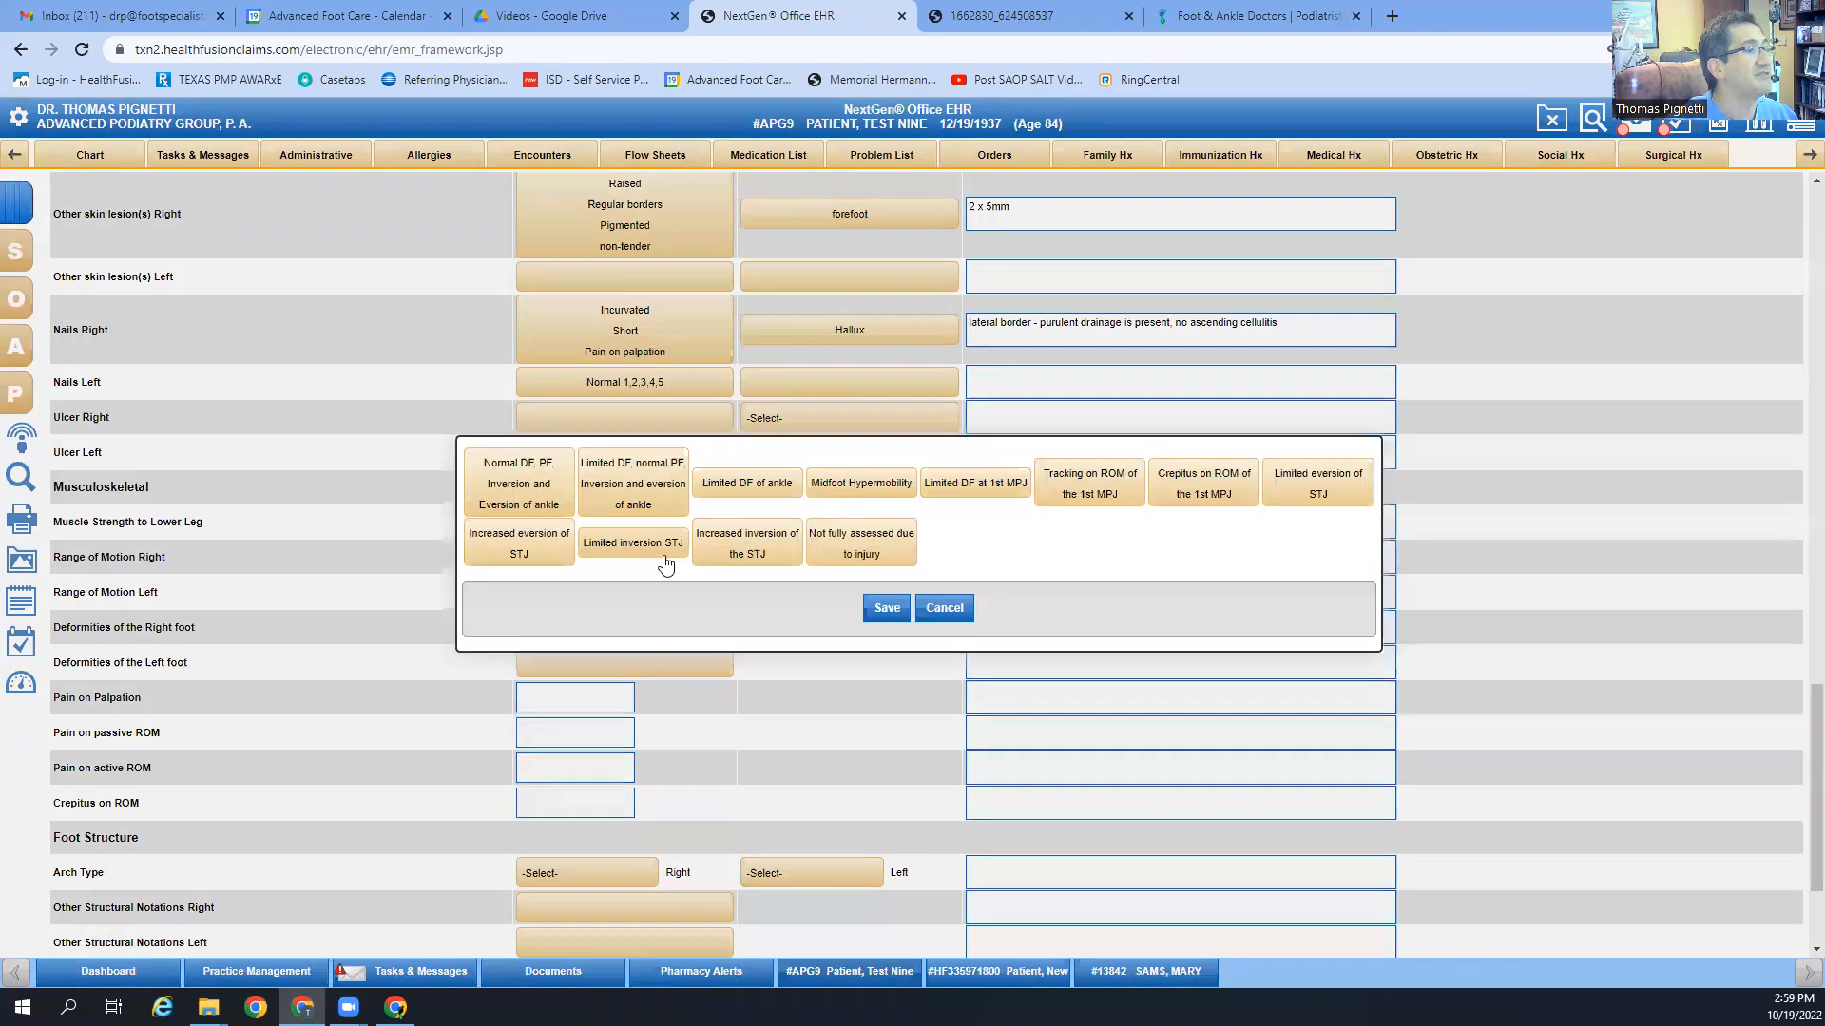
click(498, 504)
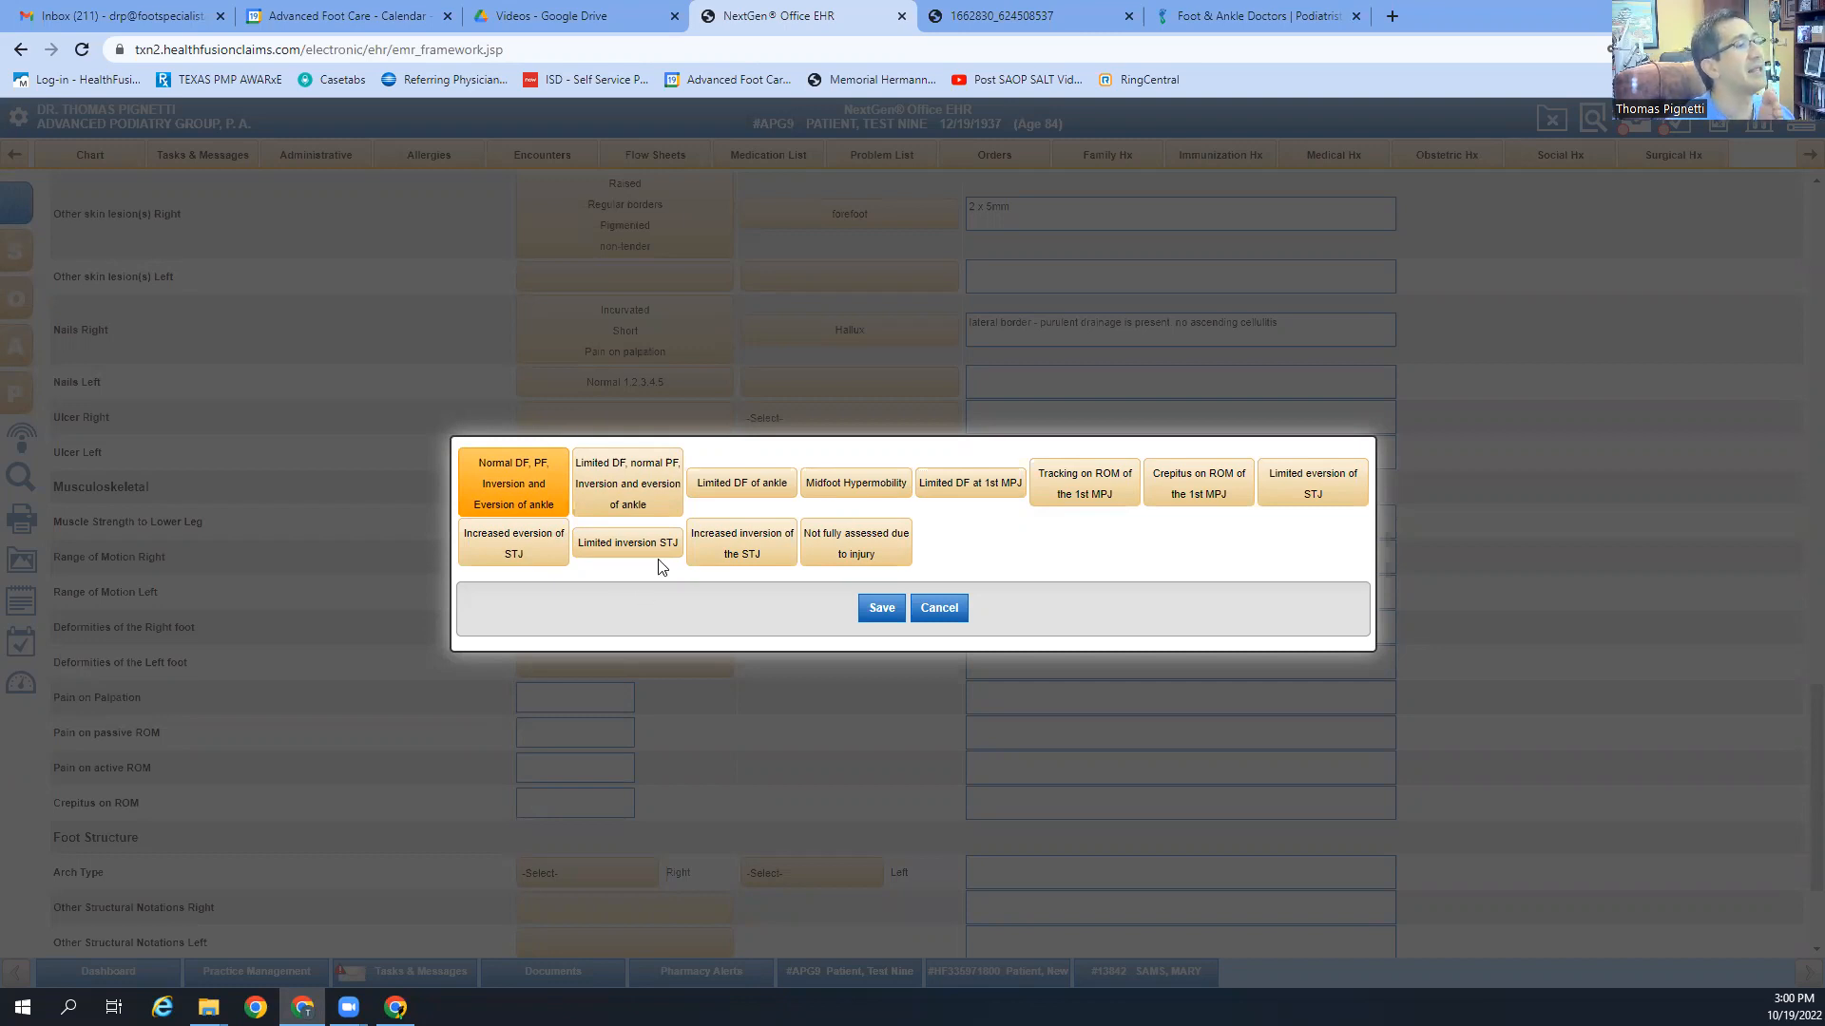
click(505, 513)
click(621, 472)
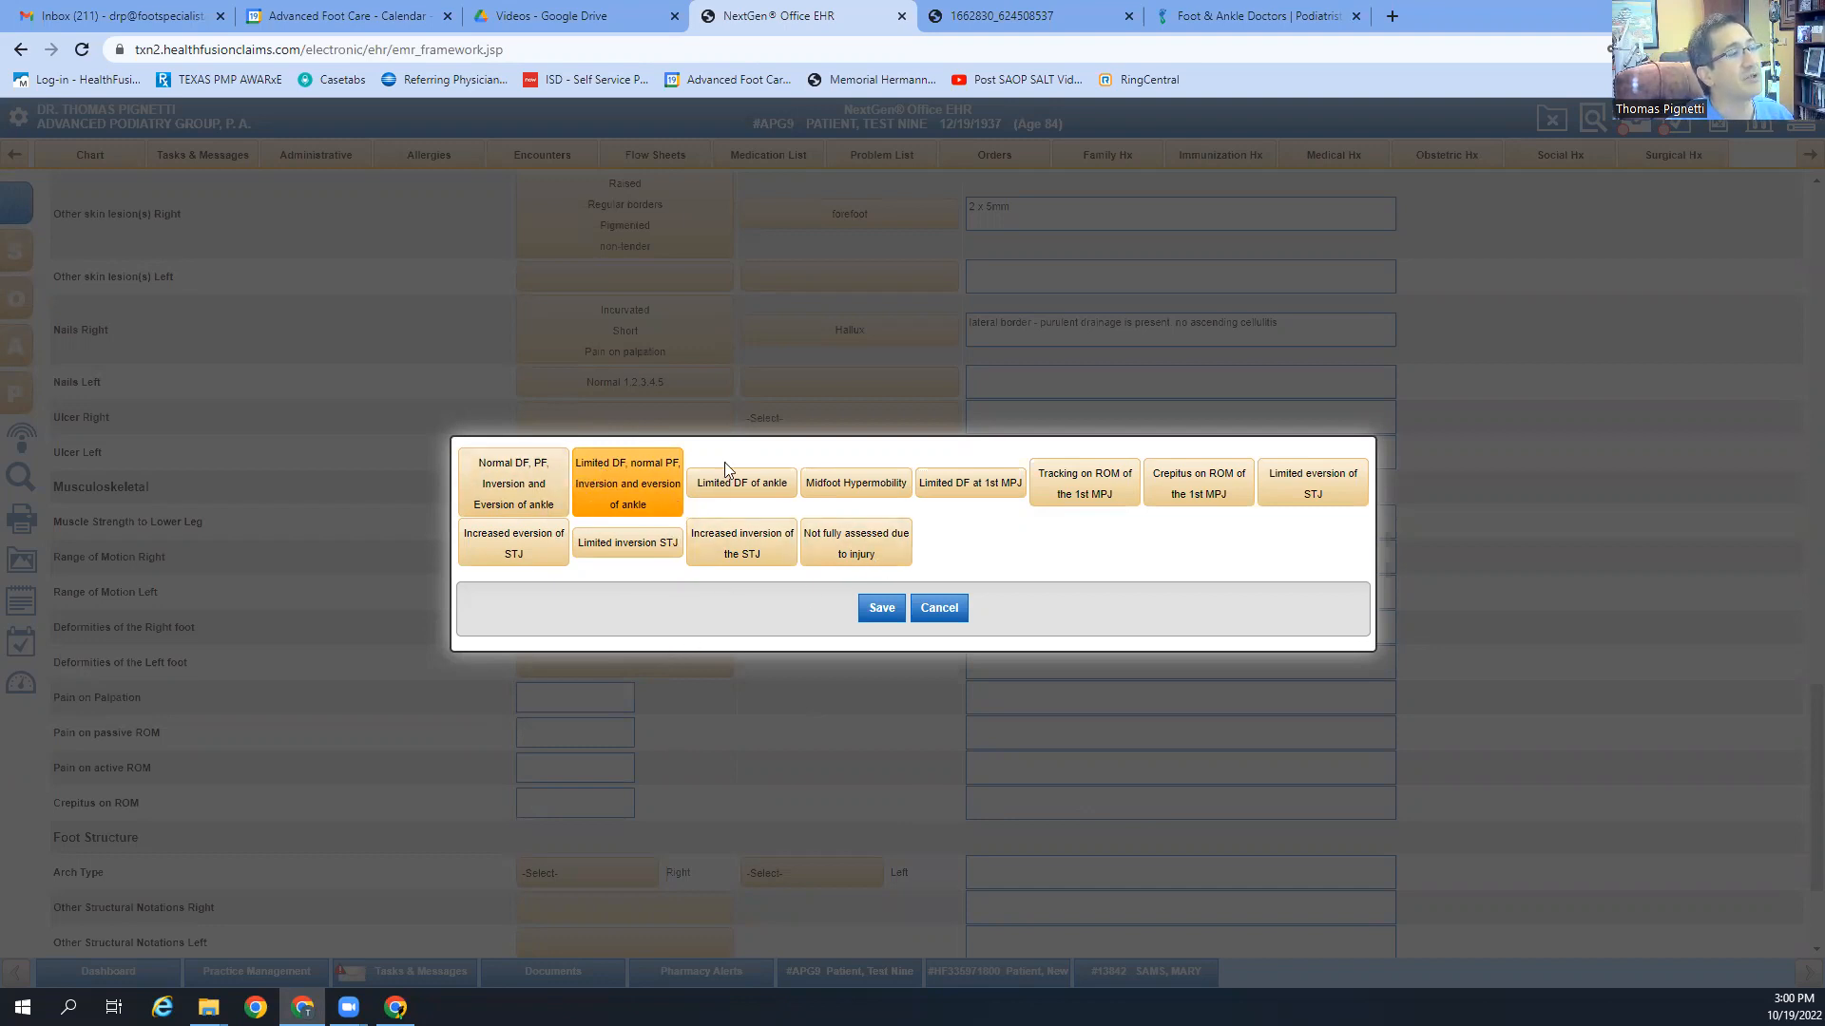
click(652, 473)
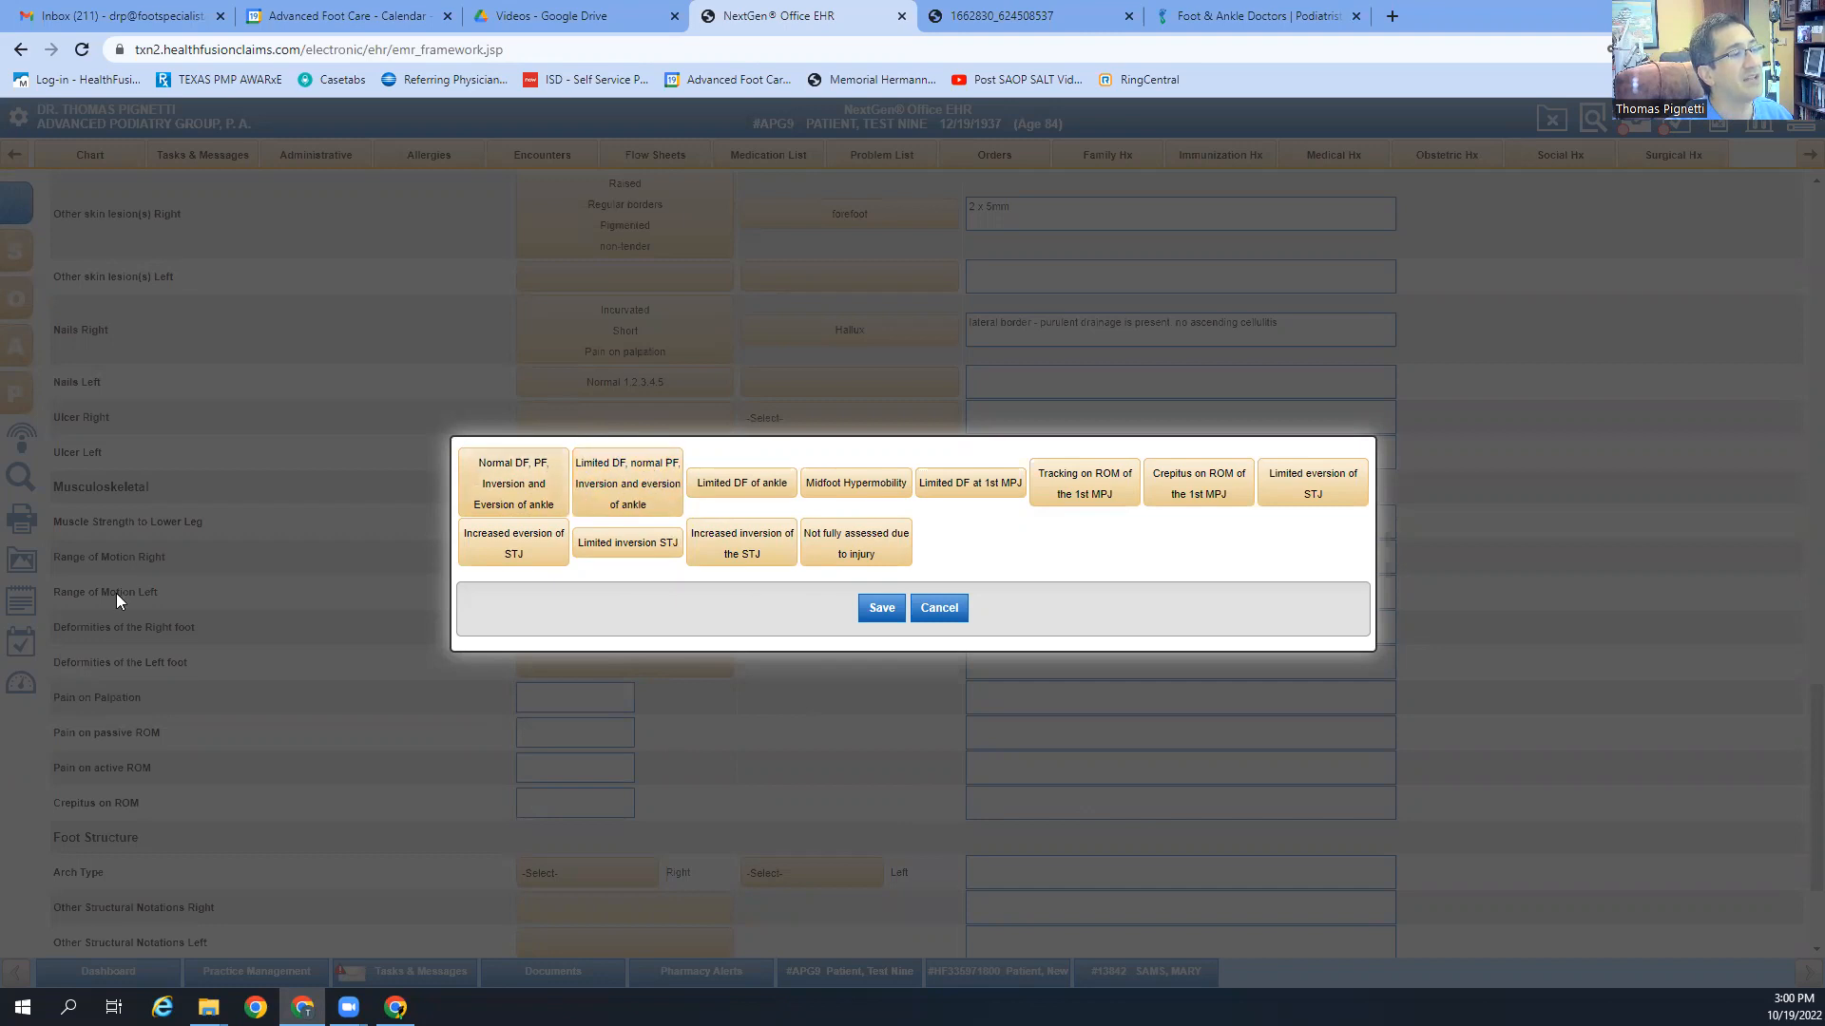
click(751, 494)
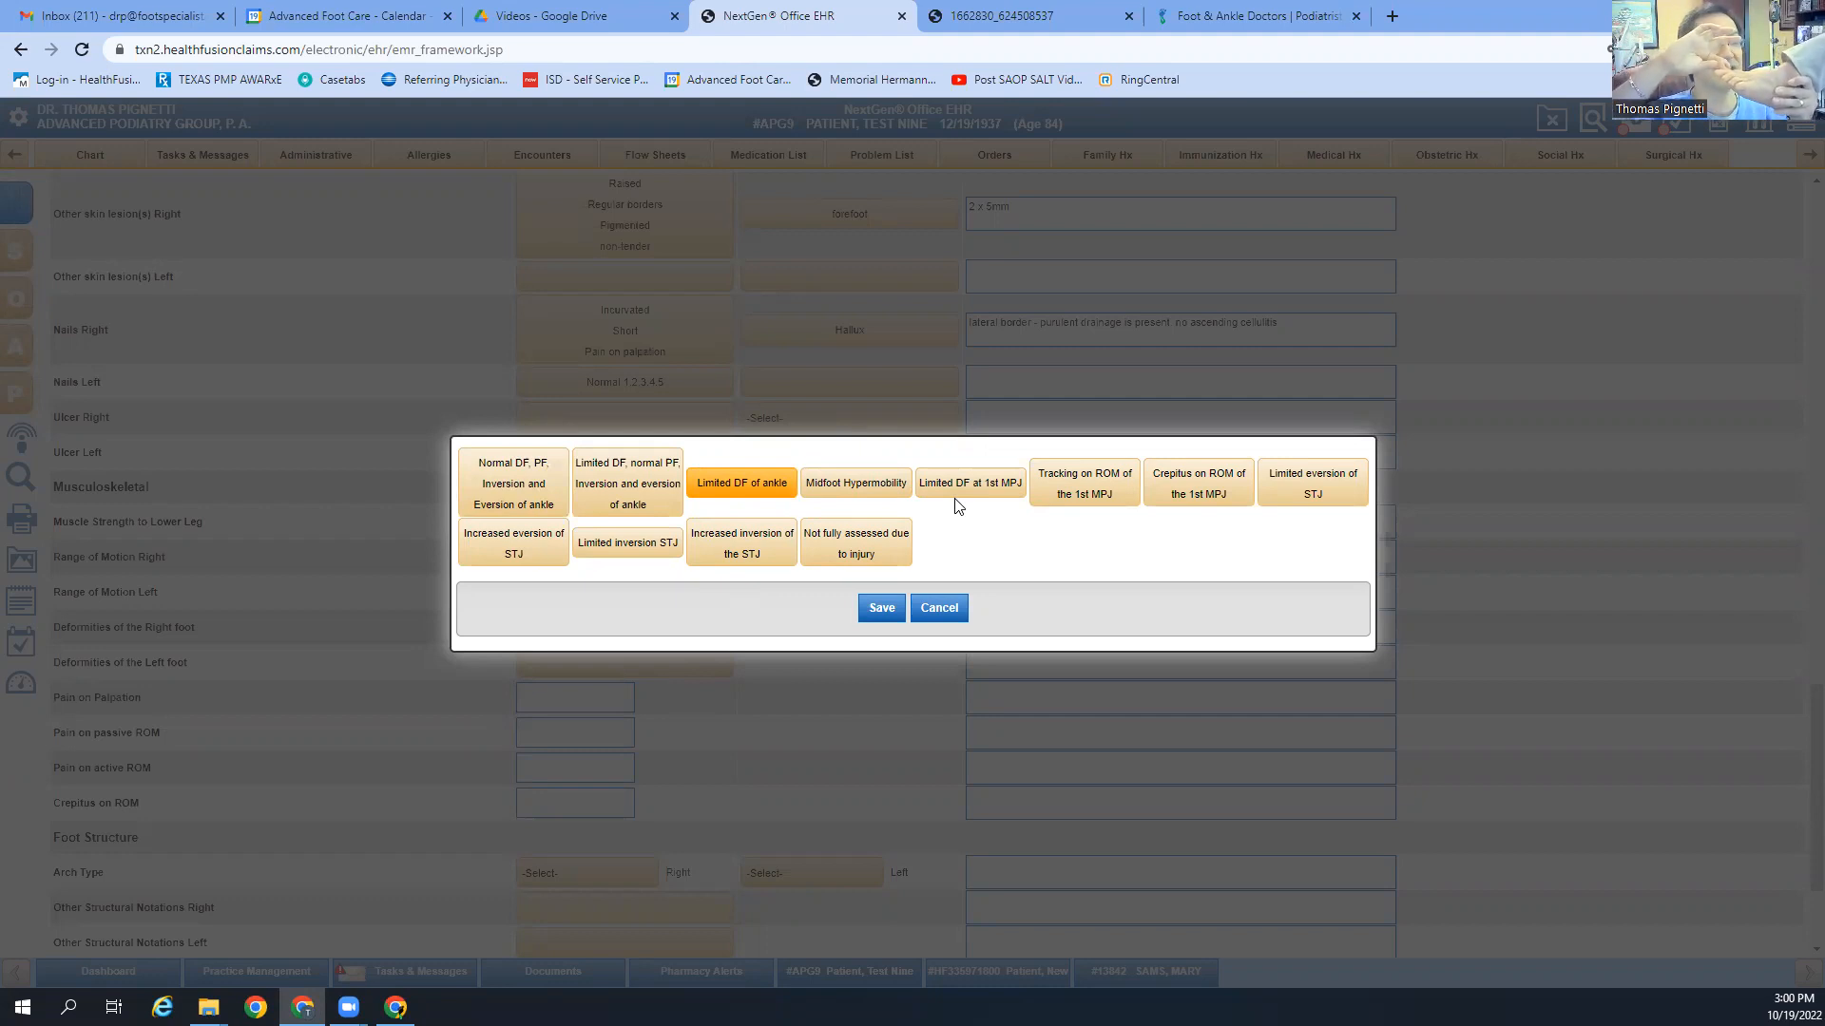
click(1124, 508)
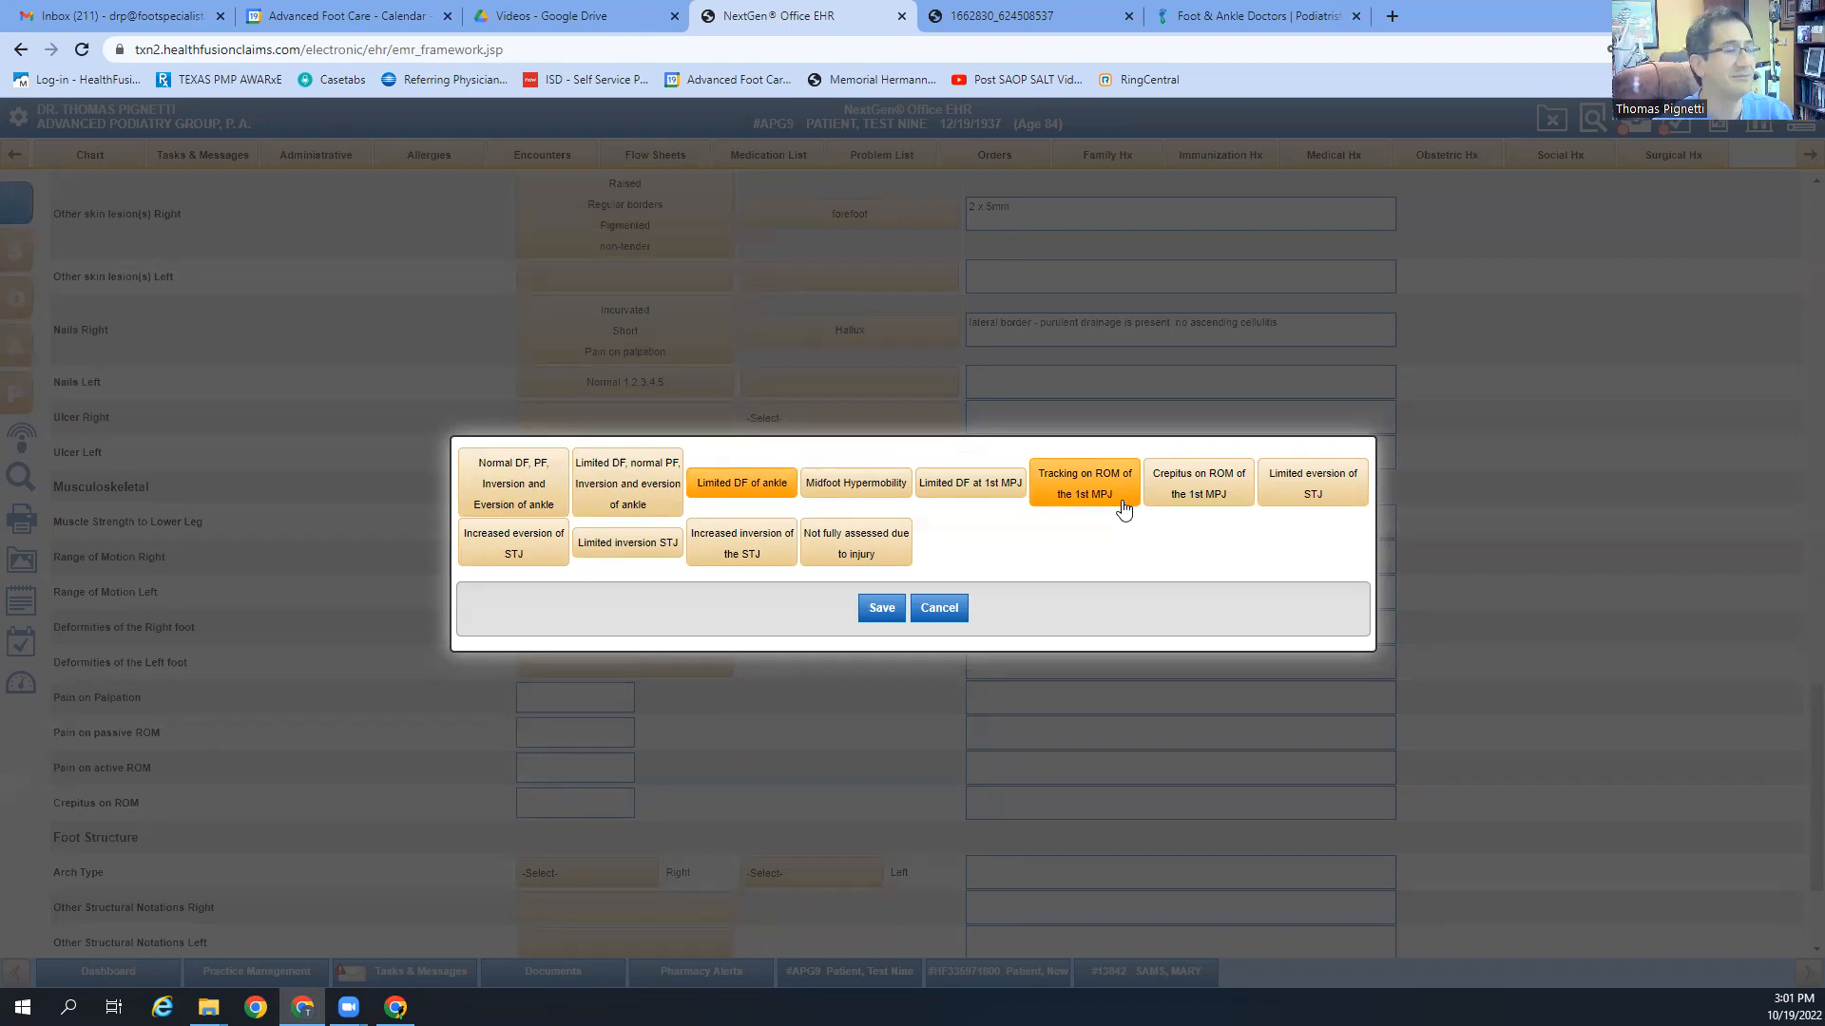
click(1198, 511)
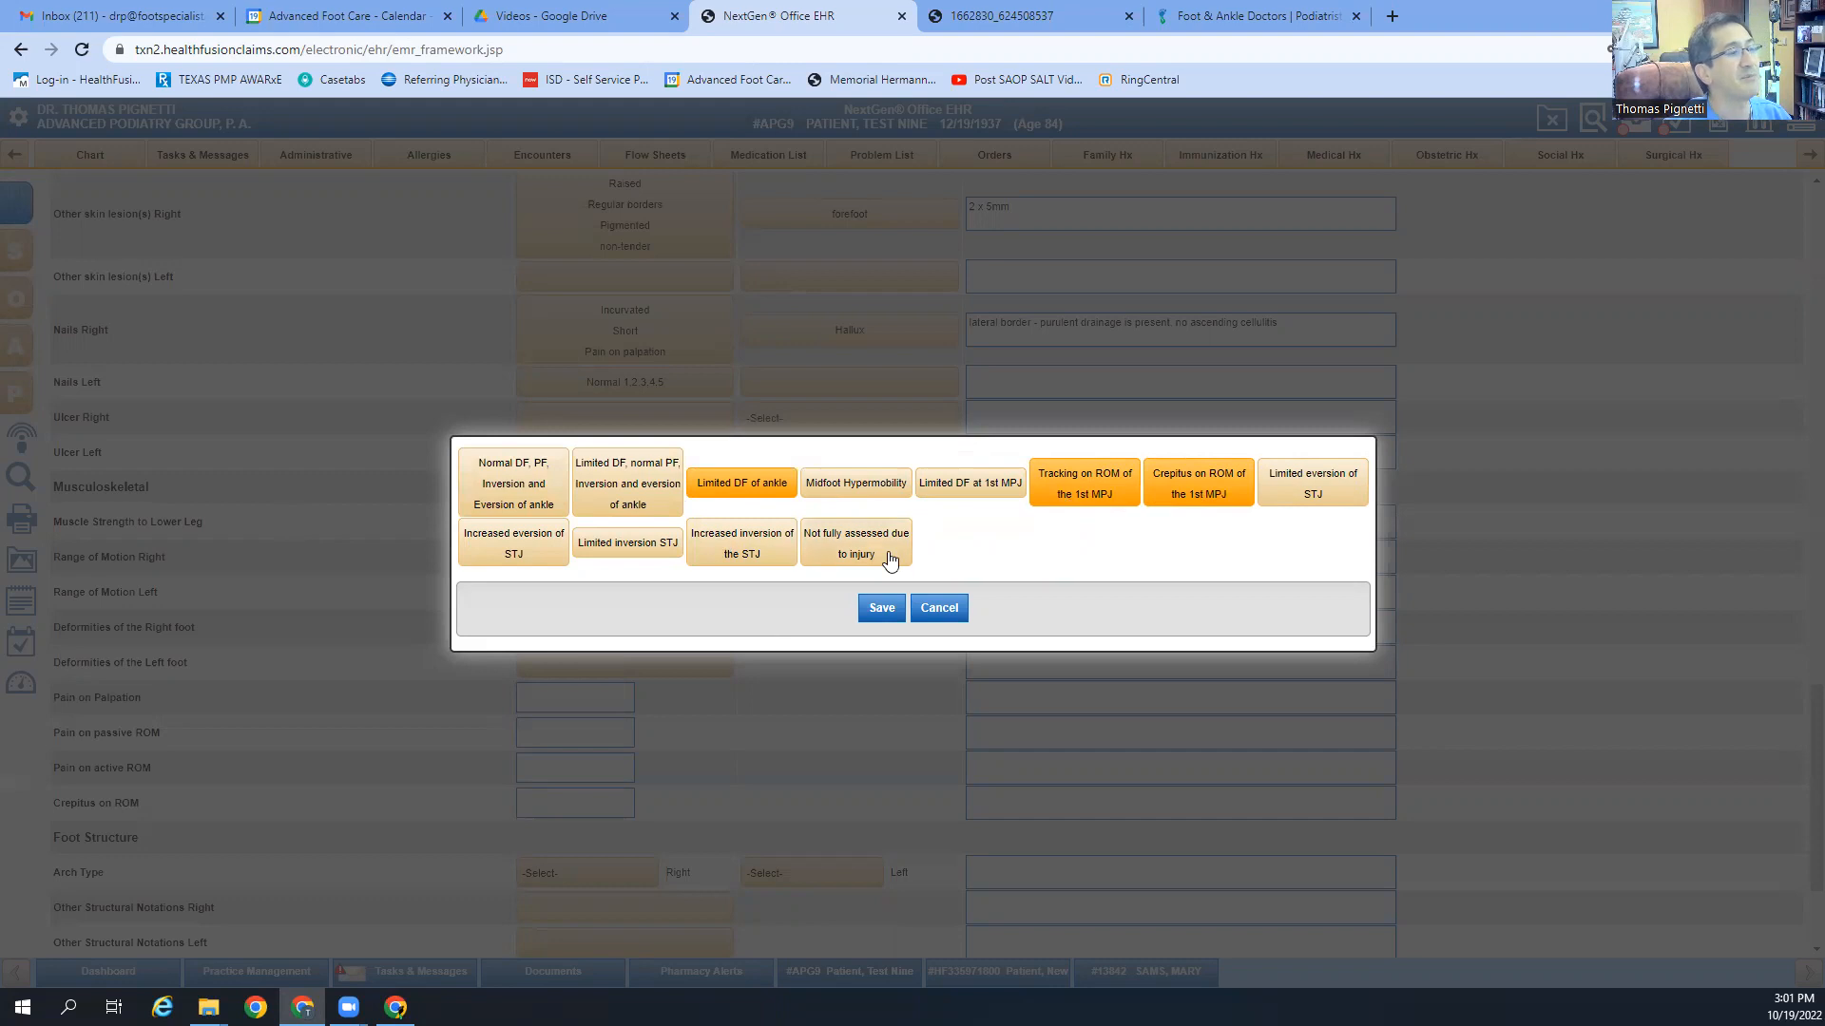
click(715, 482)
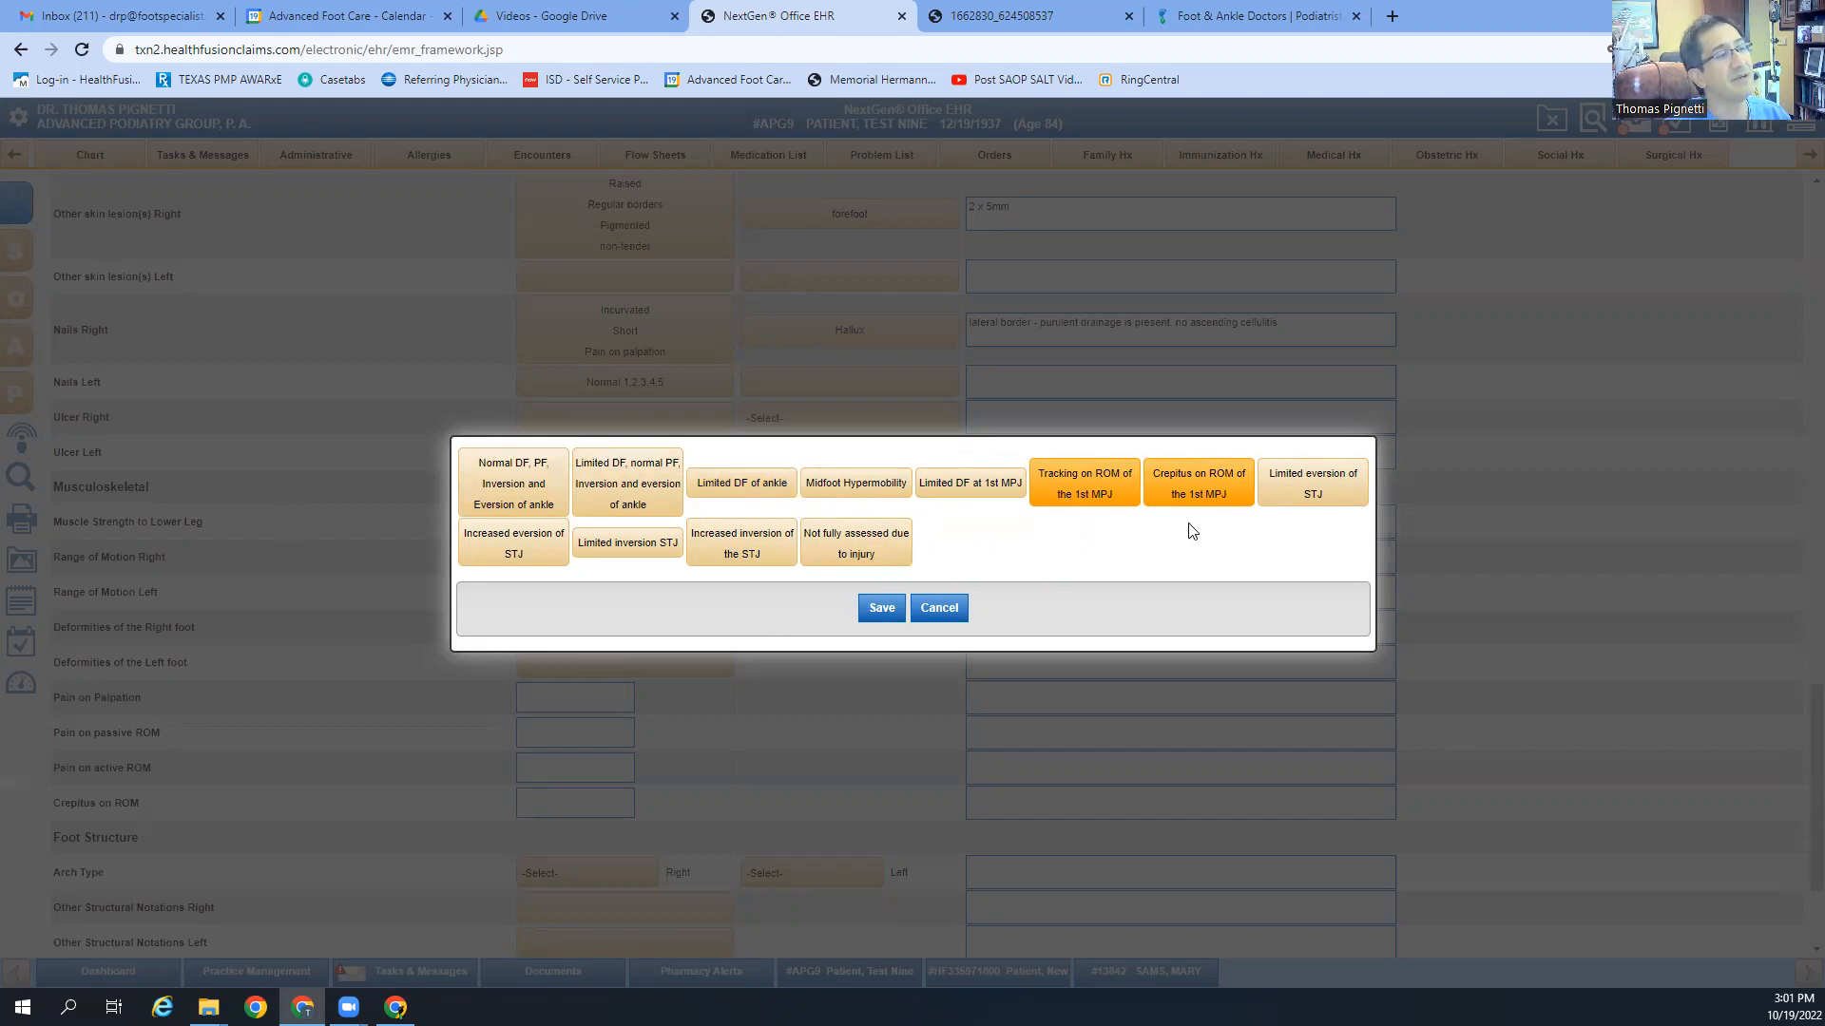
click(1127, 500)
click(1155, 501)
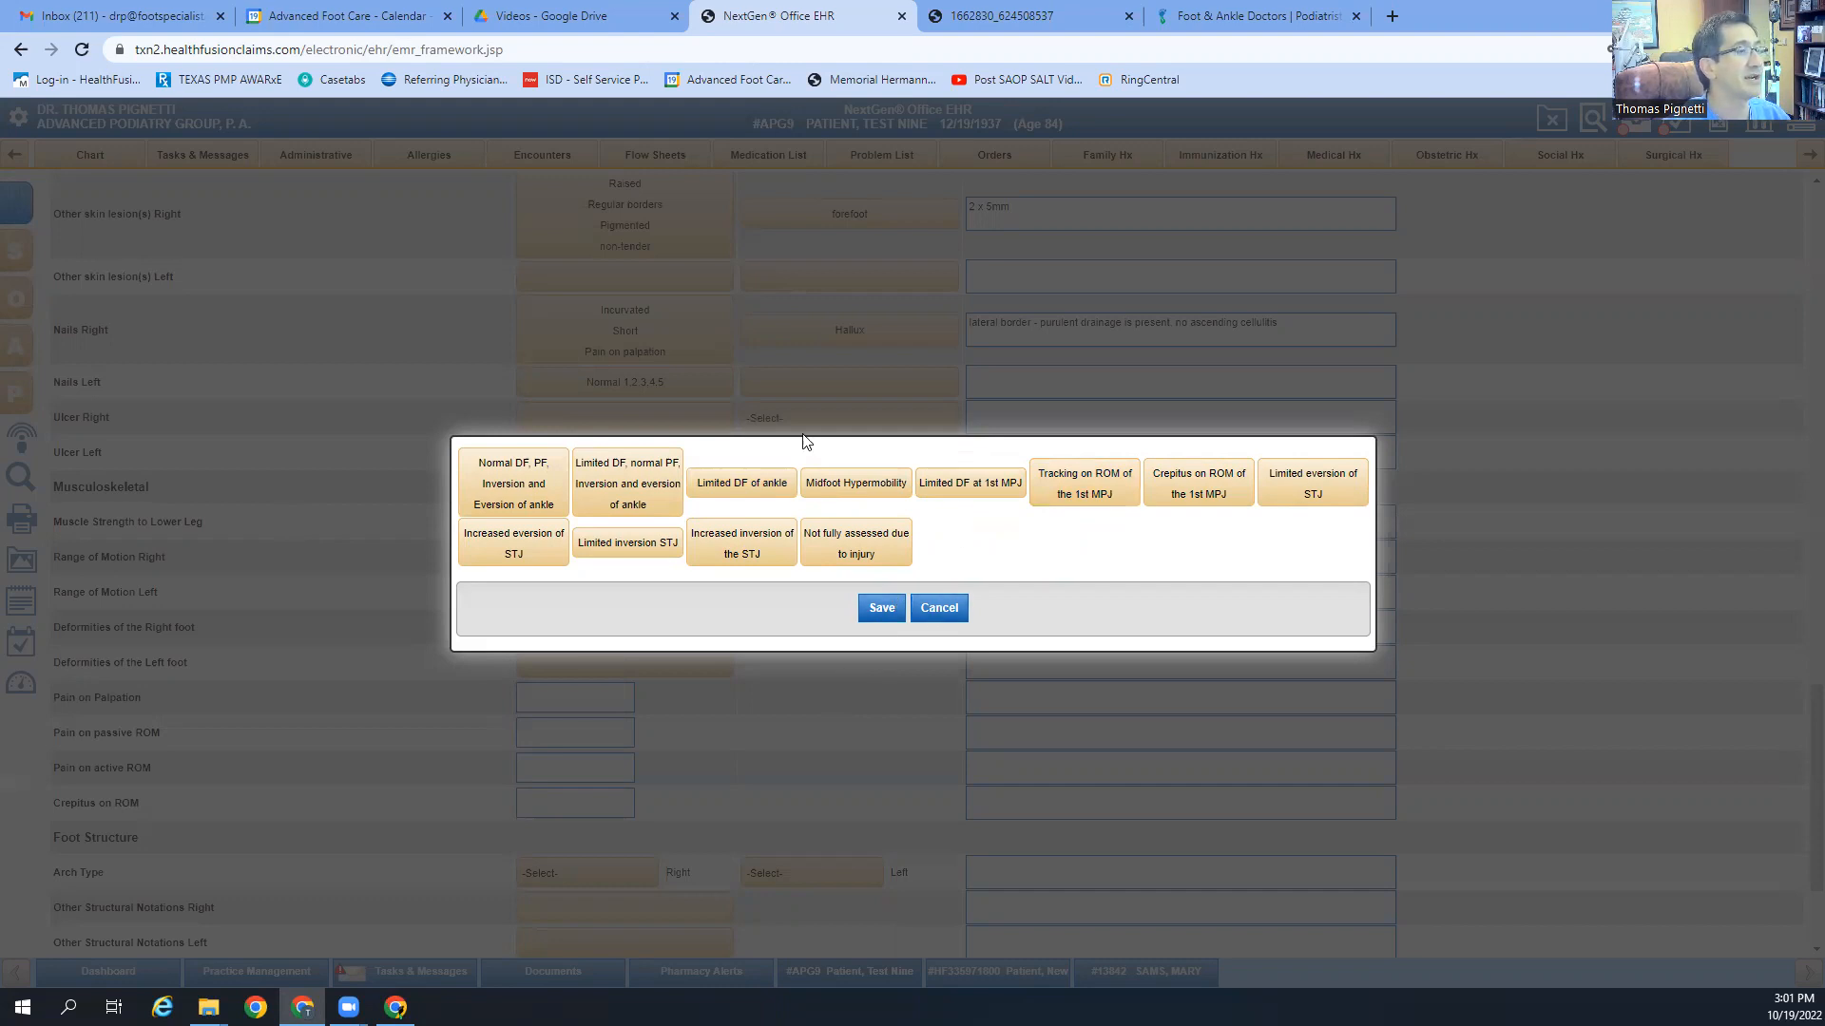
Step: Record "Limited DF, normal PF, Inversion and eversion of ankle" for both Range of Motion Right and Range of Motion Left
click(631, 498)
click(878, 609)
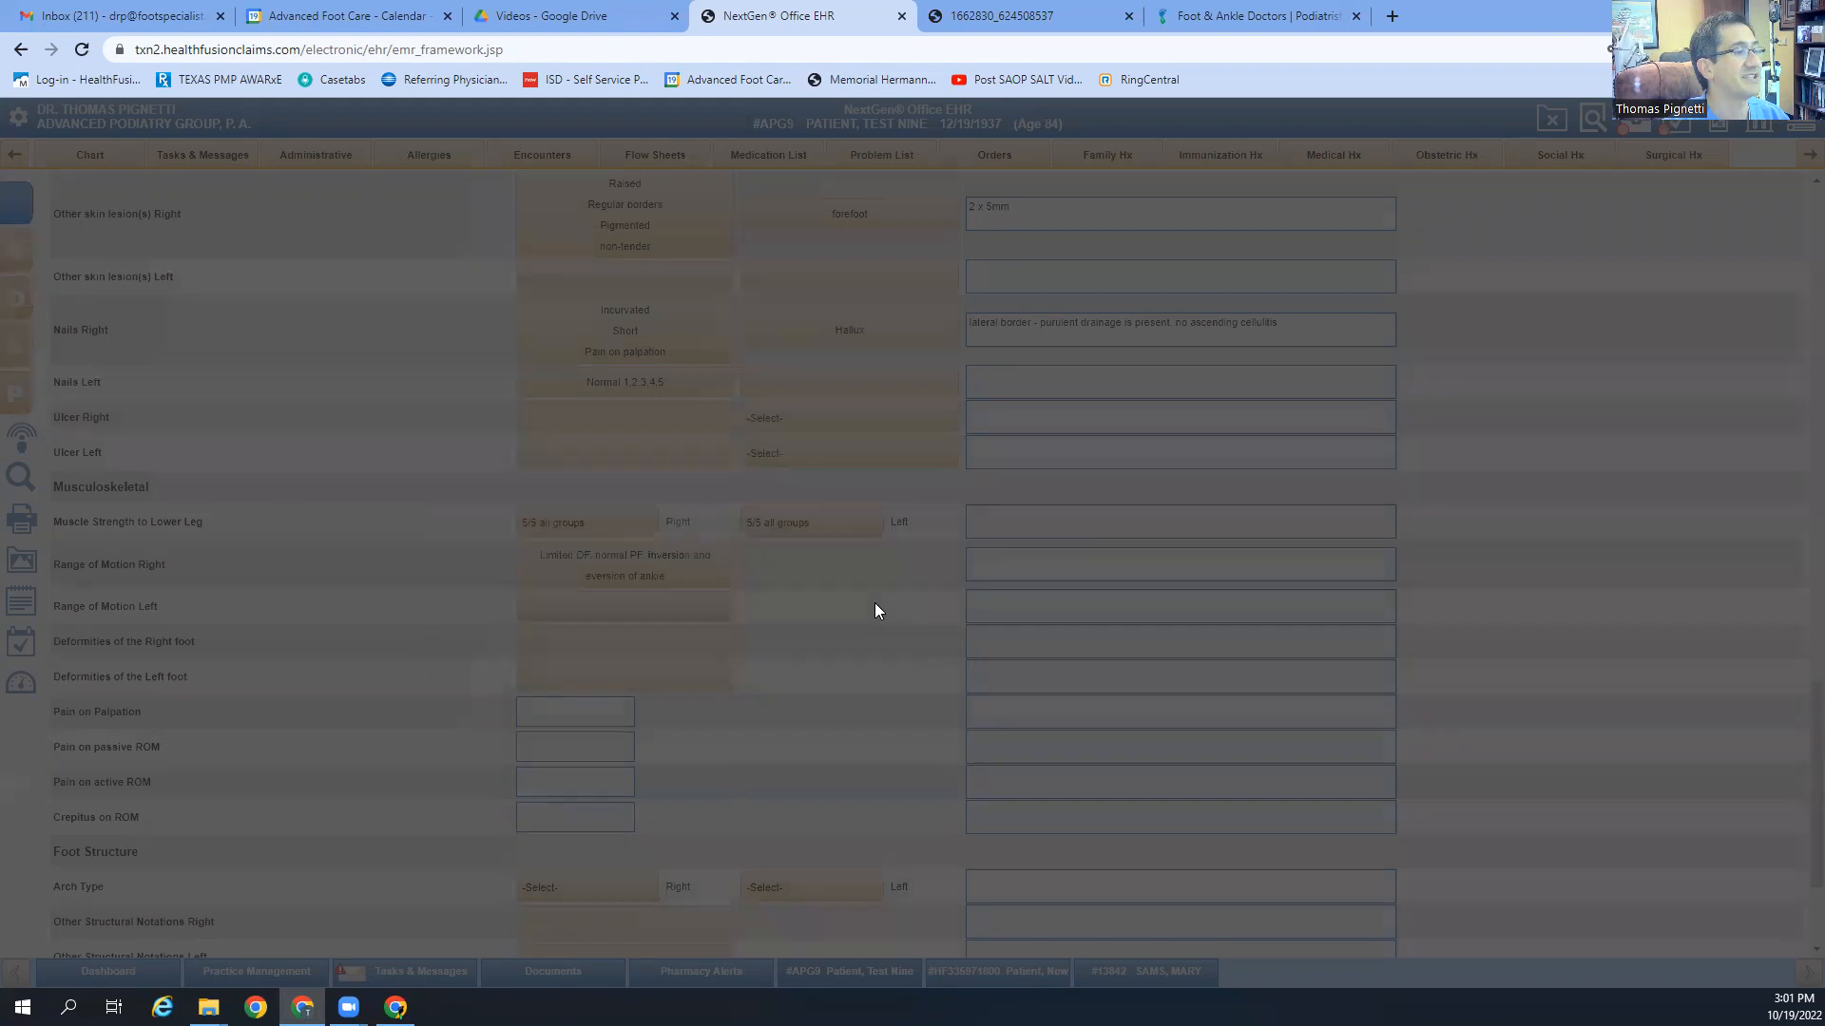
click(595, 610)
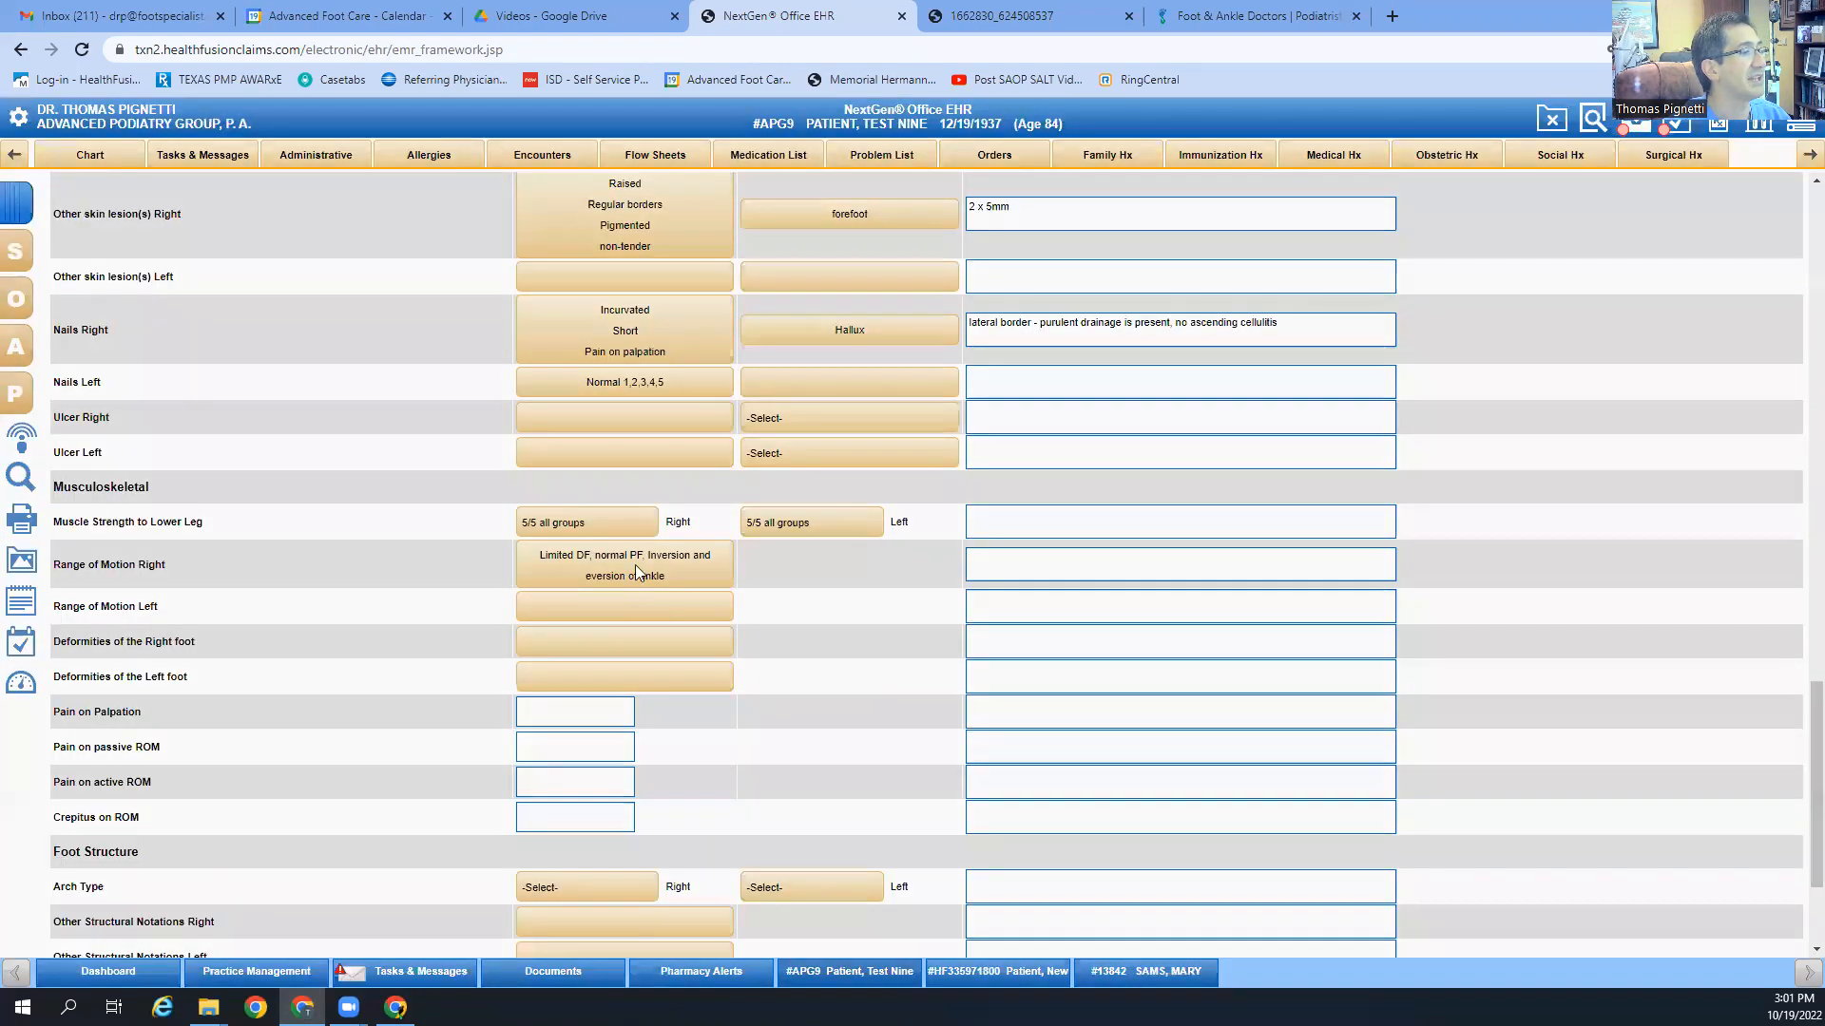
click(627, 483)
click(877, 609)
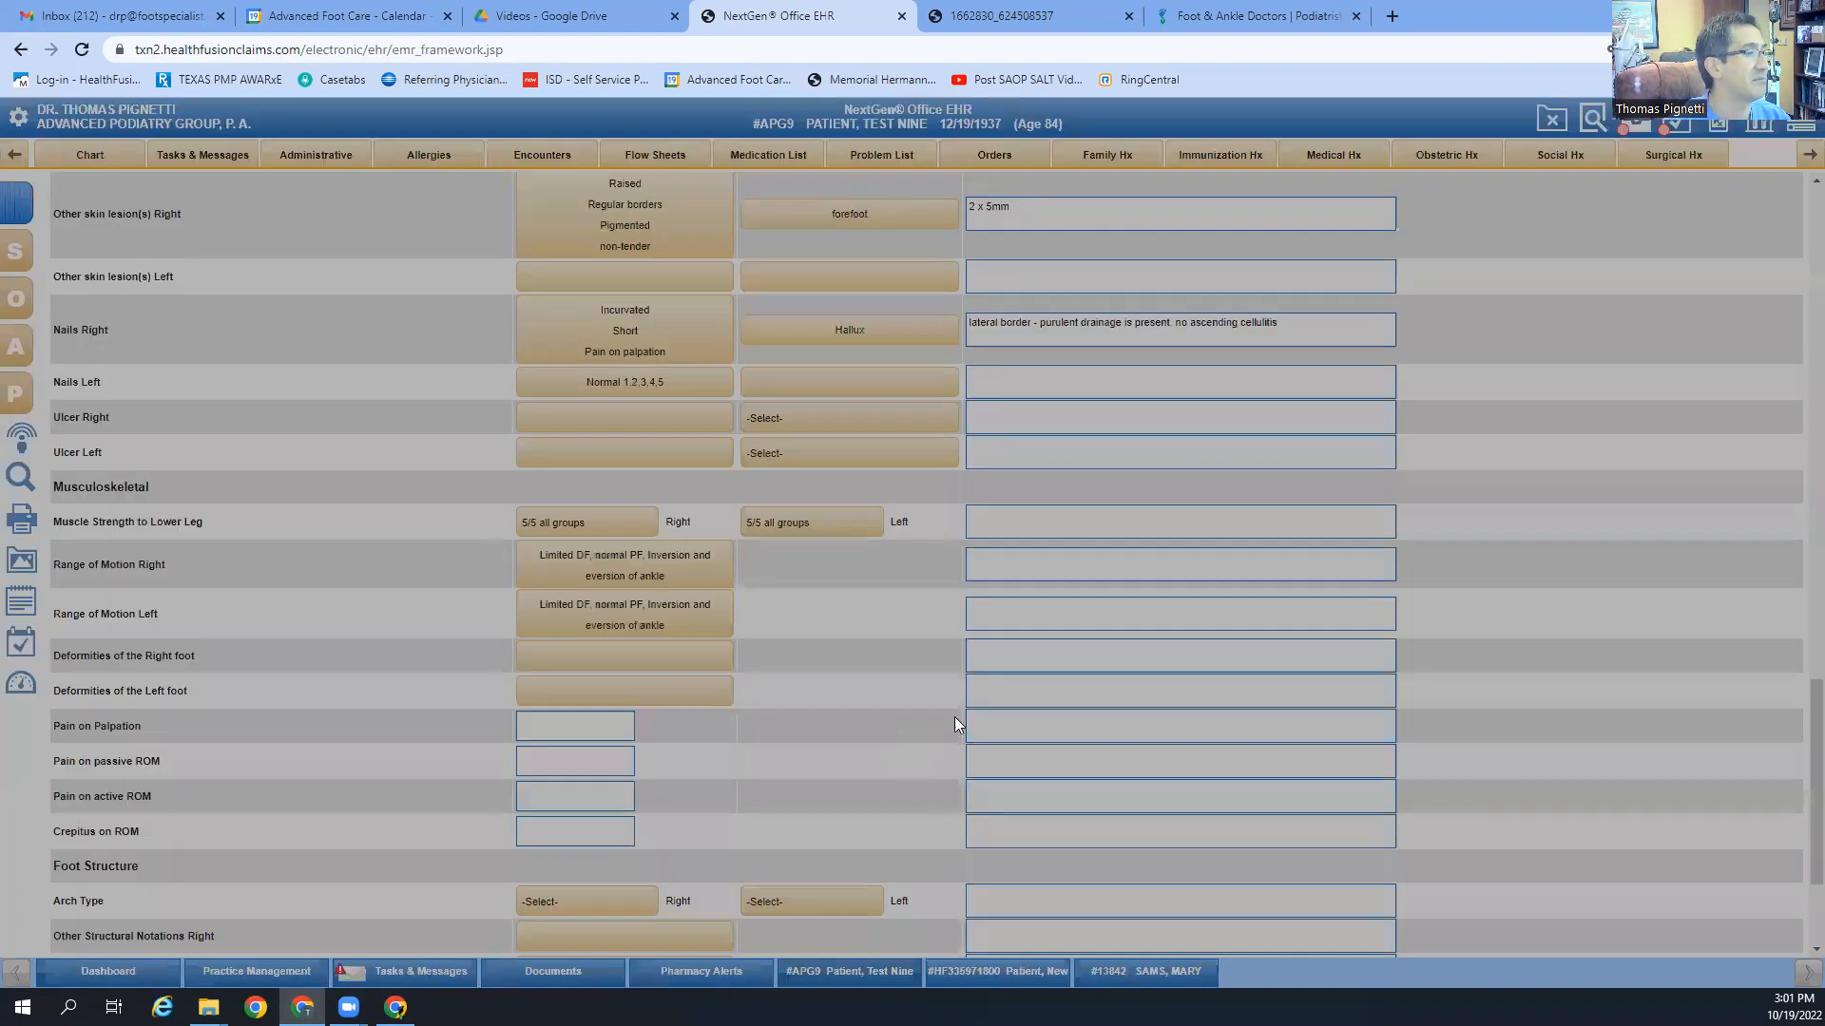
Step: Open the Deformities of the Right foot findings and try out the toe contracture, 1st MTPJ, midfoot and heel prominence options, deselecting each again
click(639, 666)
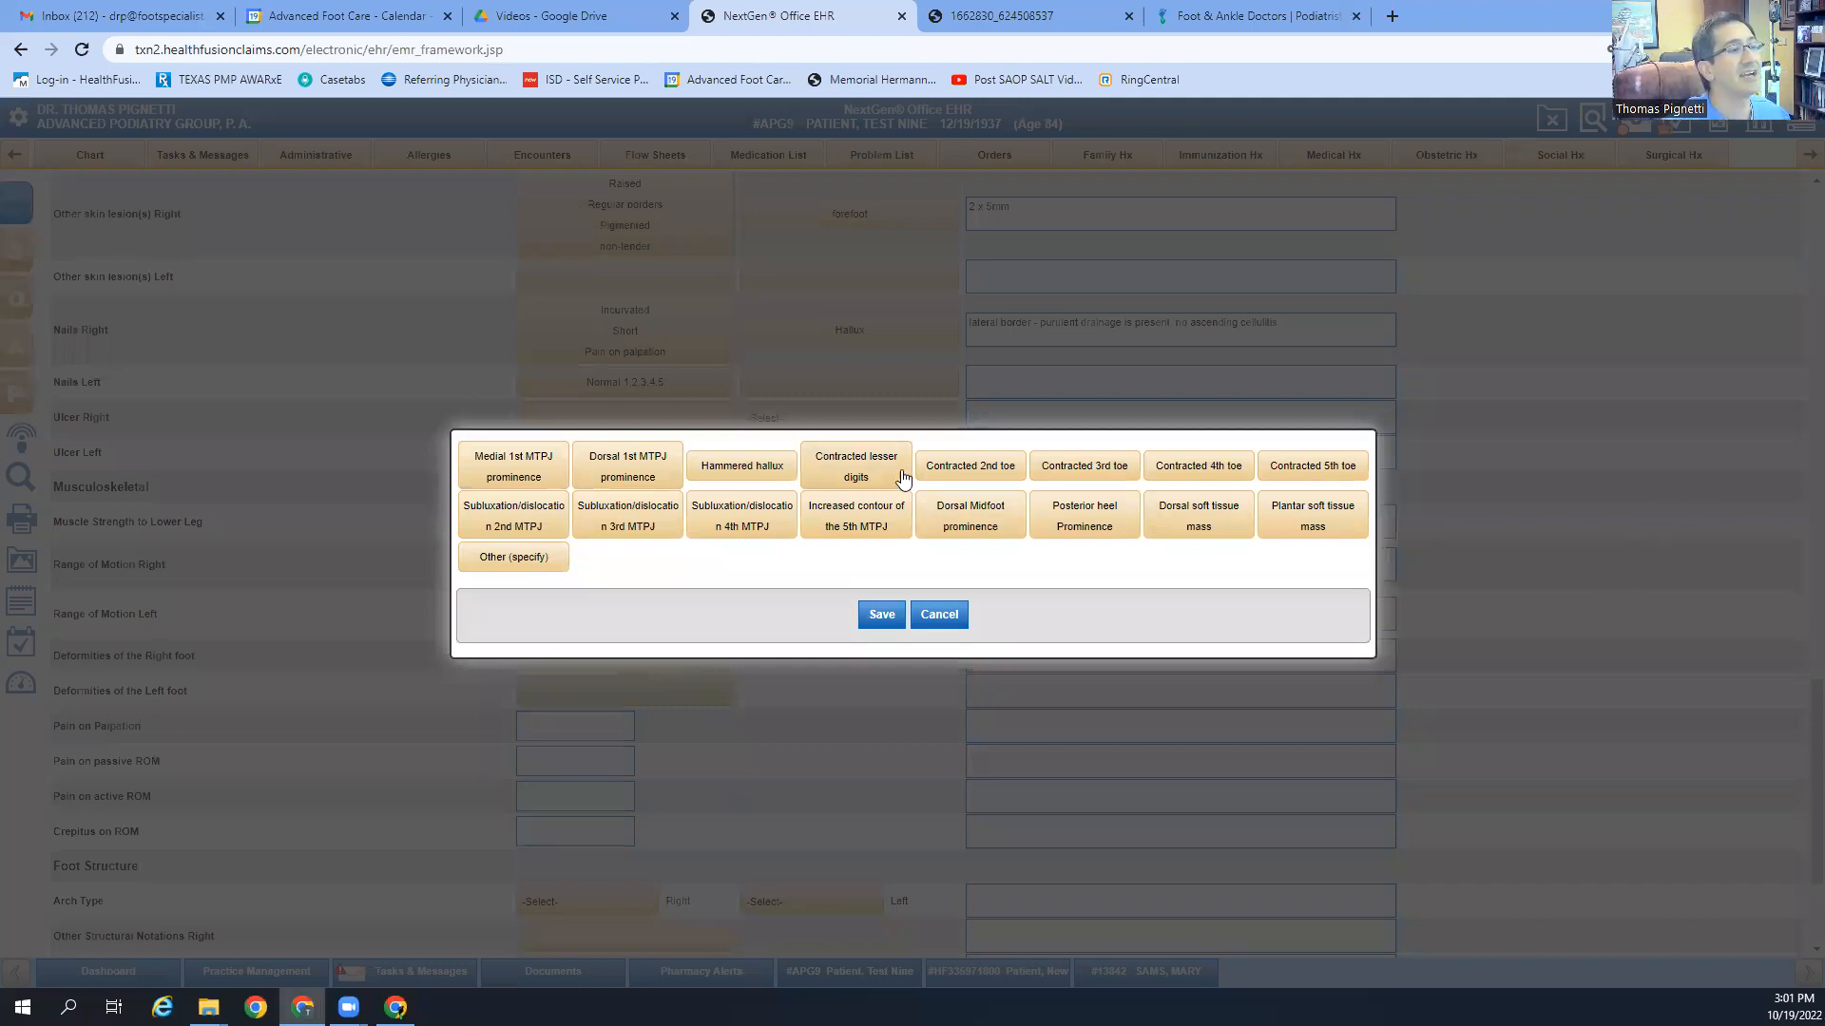
click(971, 464)
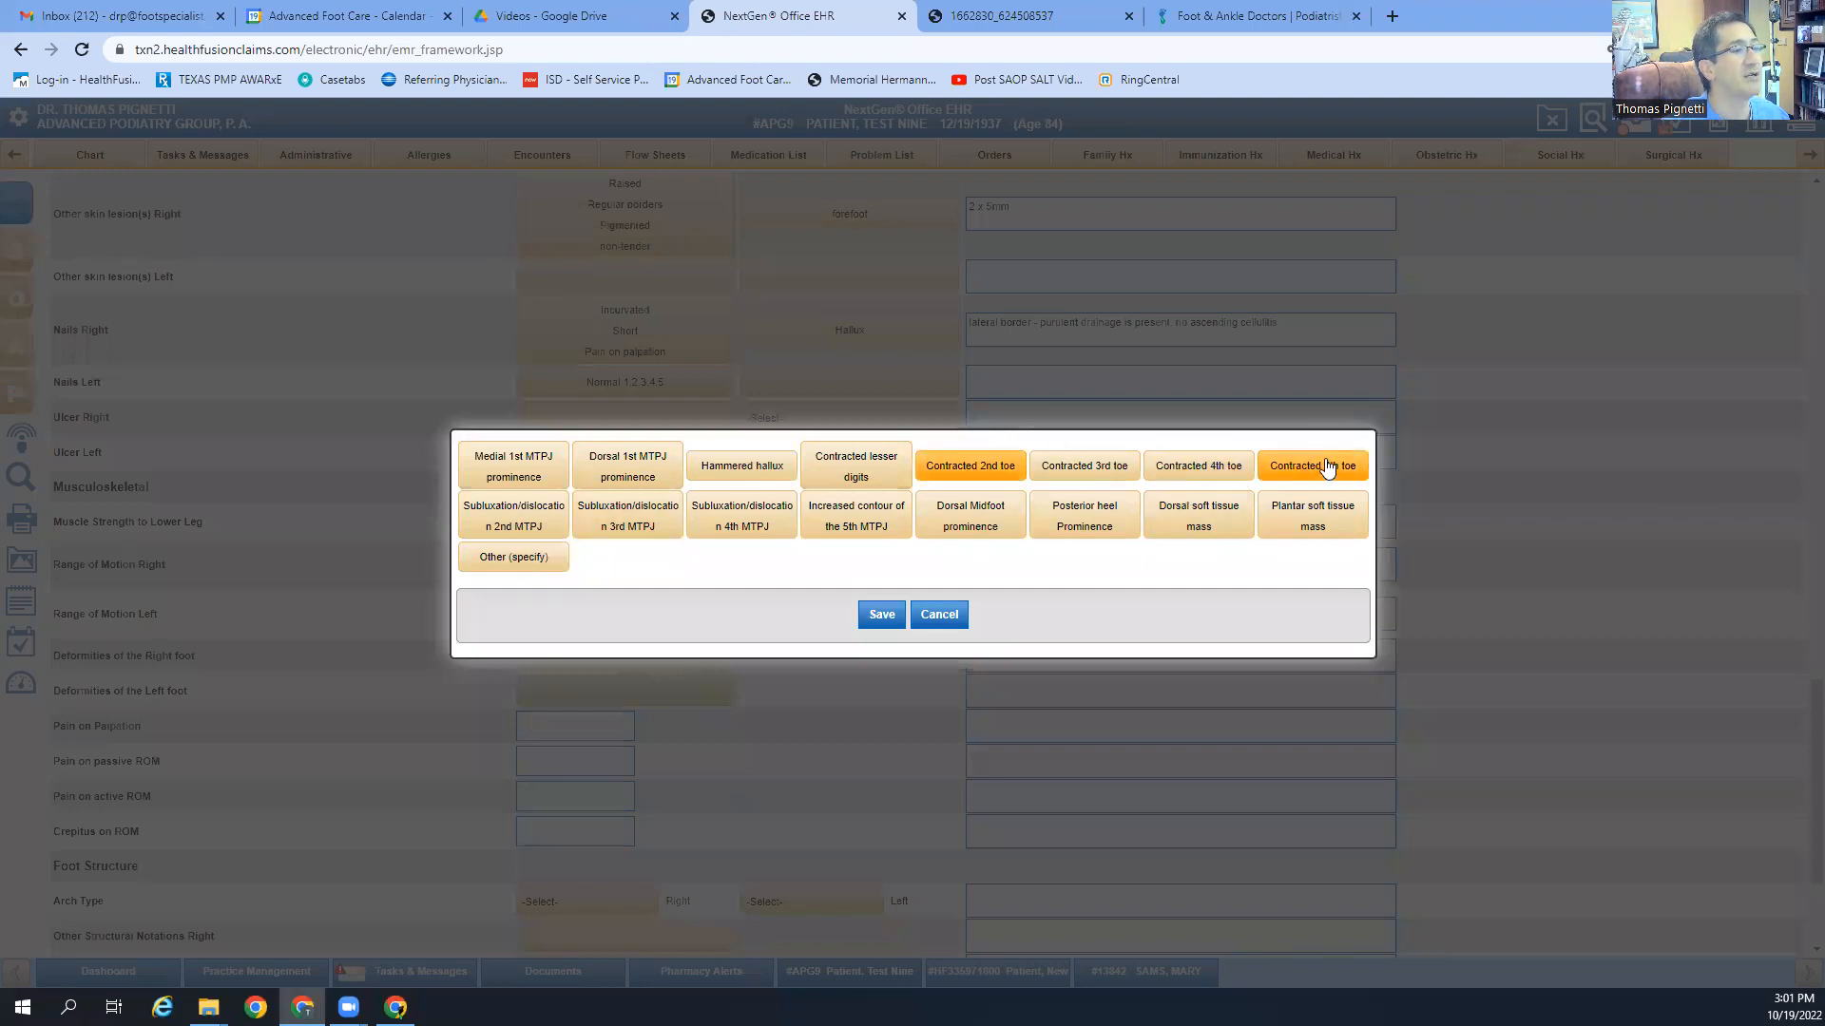
click(1024, 469)
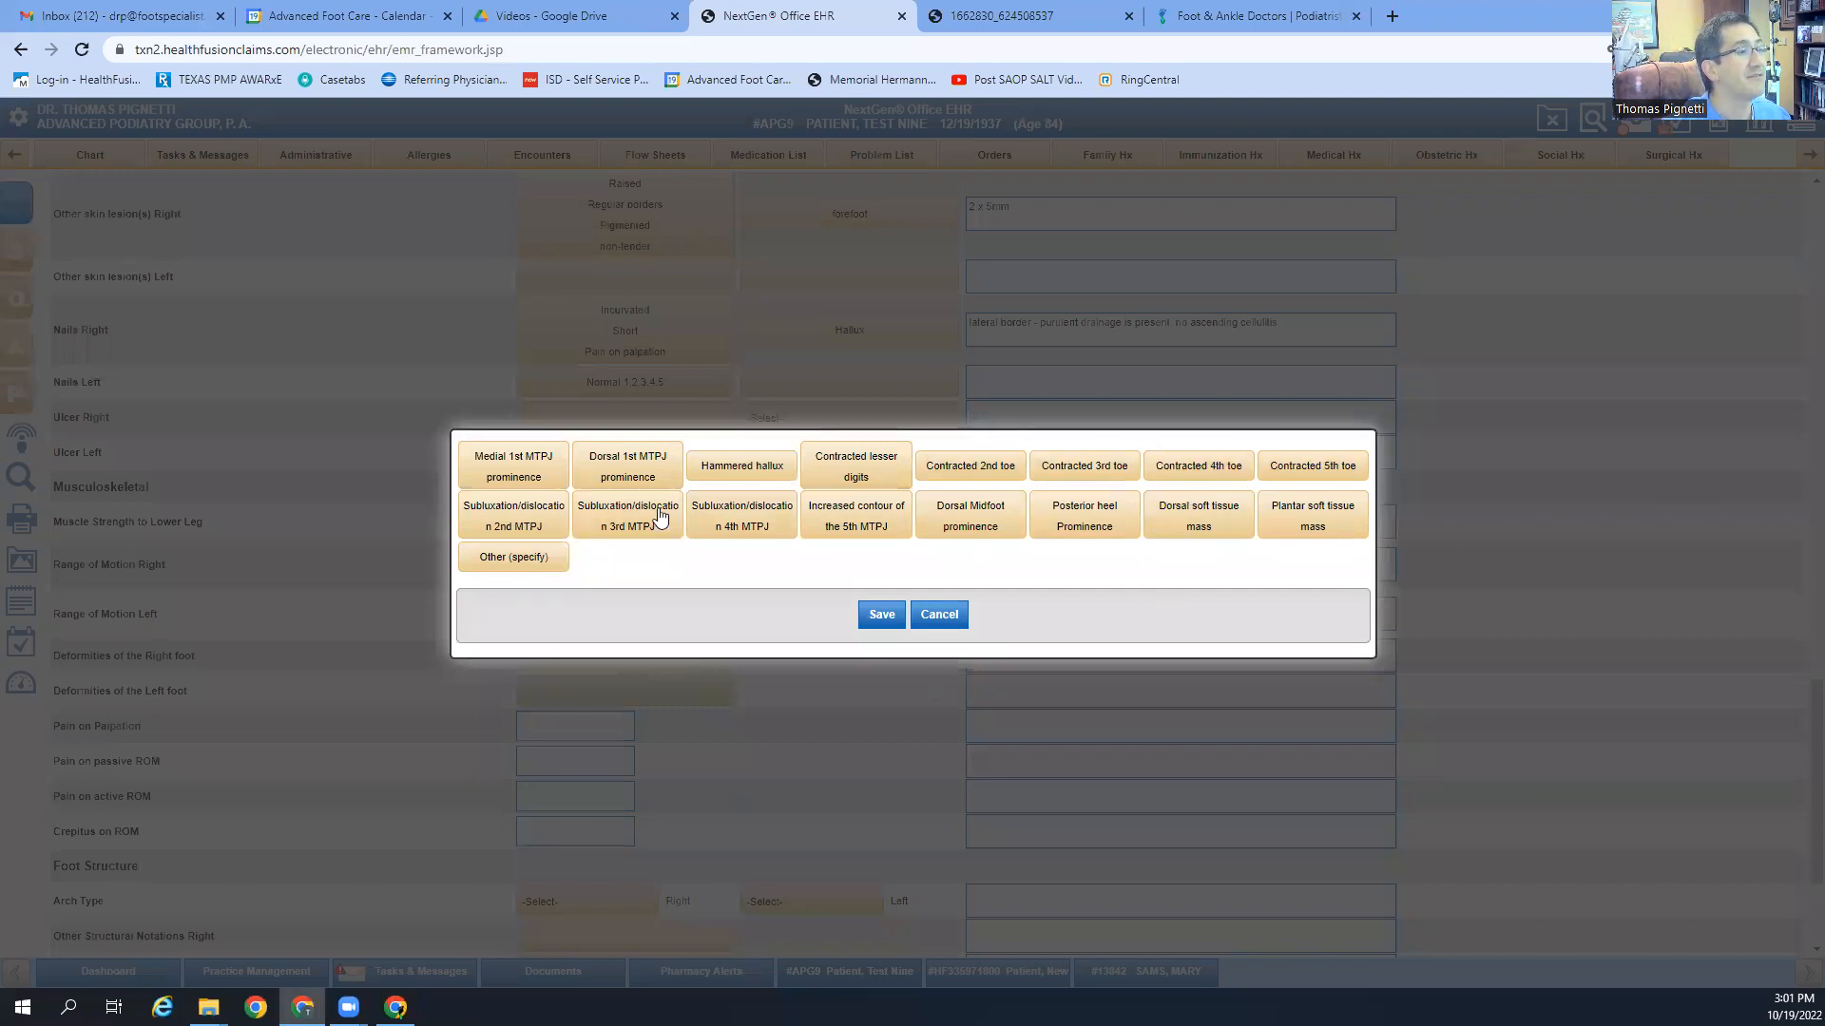
click(525, 470)
click(855, 466)
click(1058, 522)
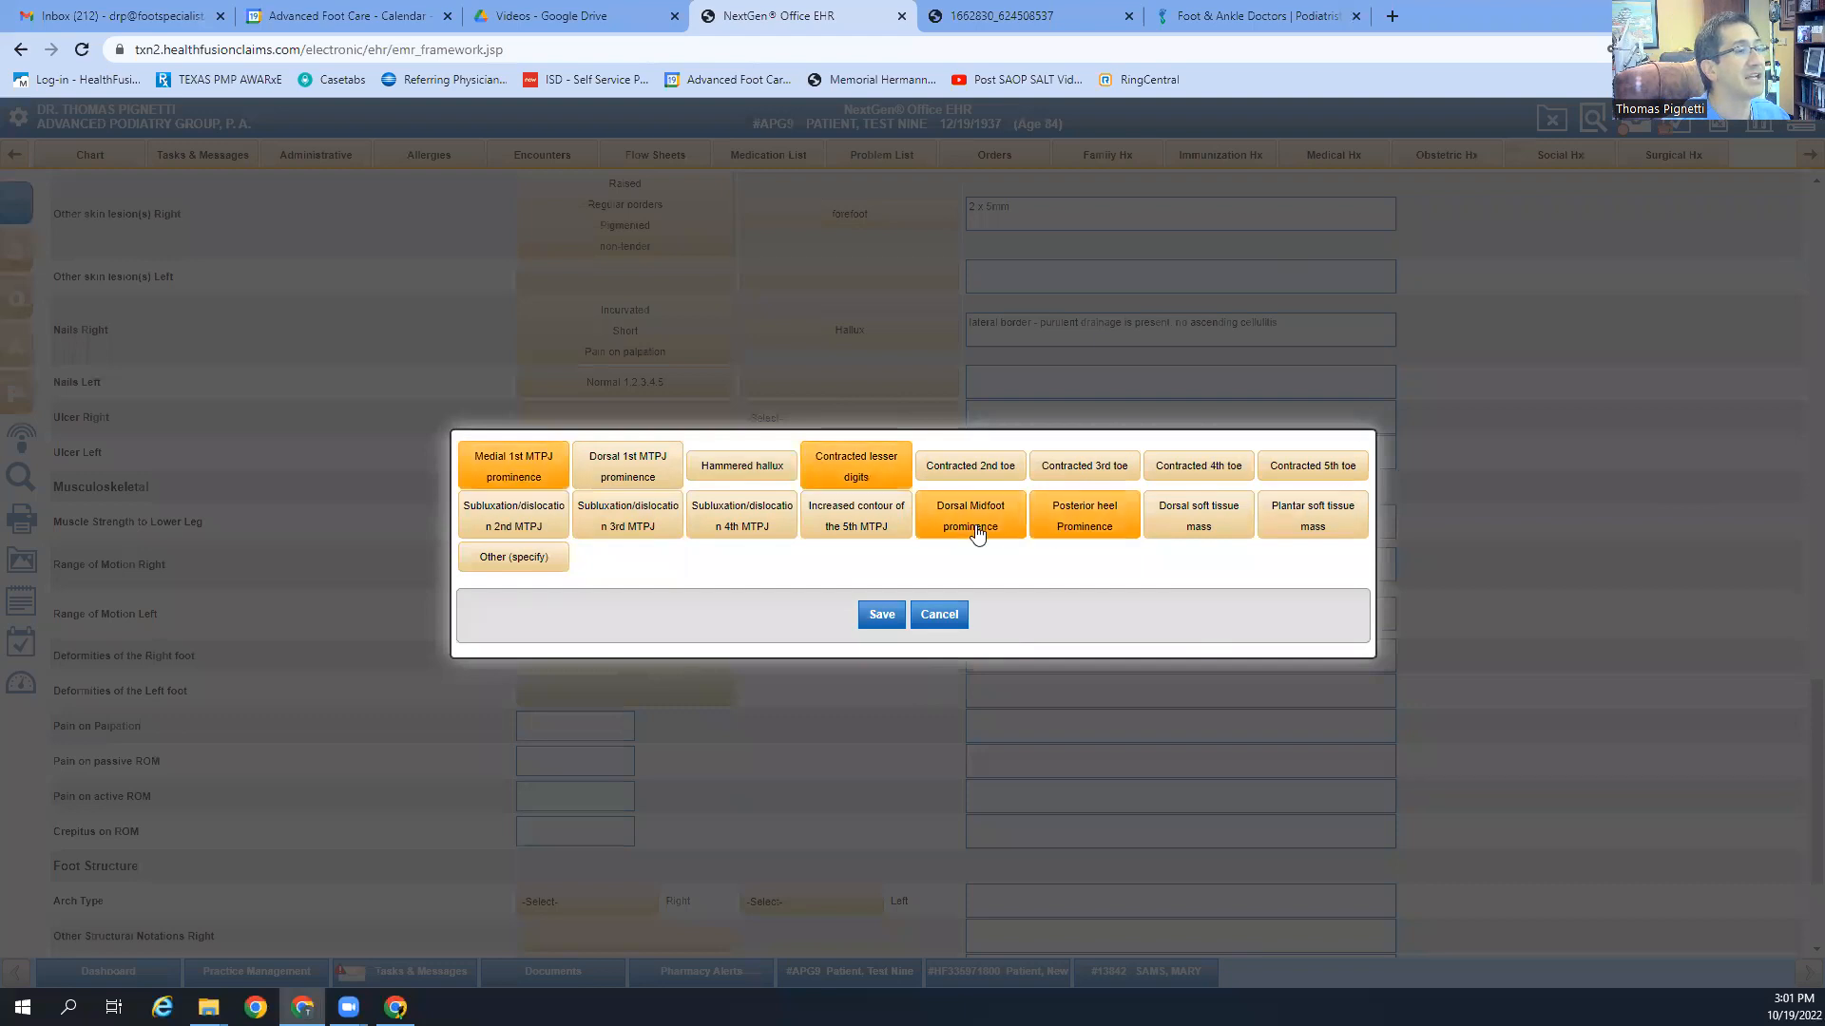
click(1106, 526)
click(898, 466)
click(499, 473)
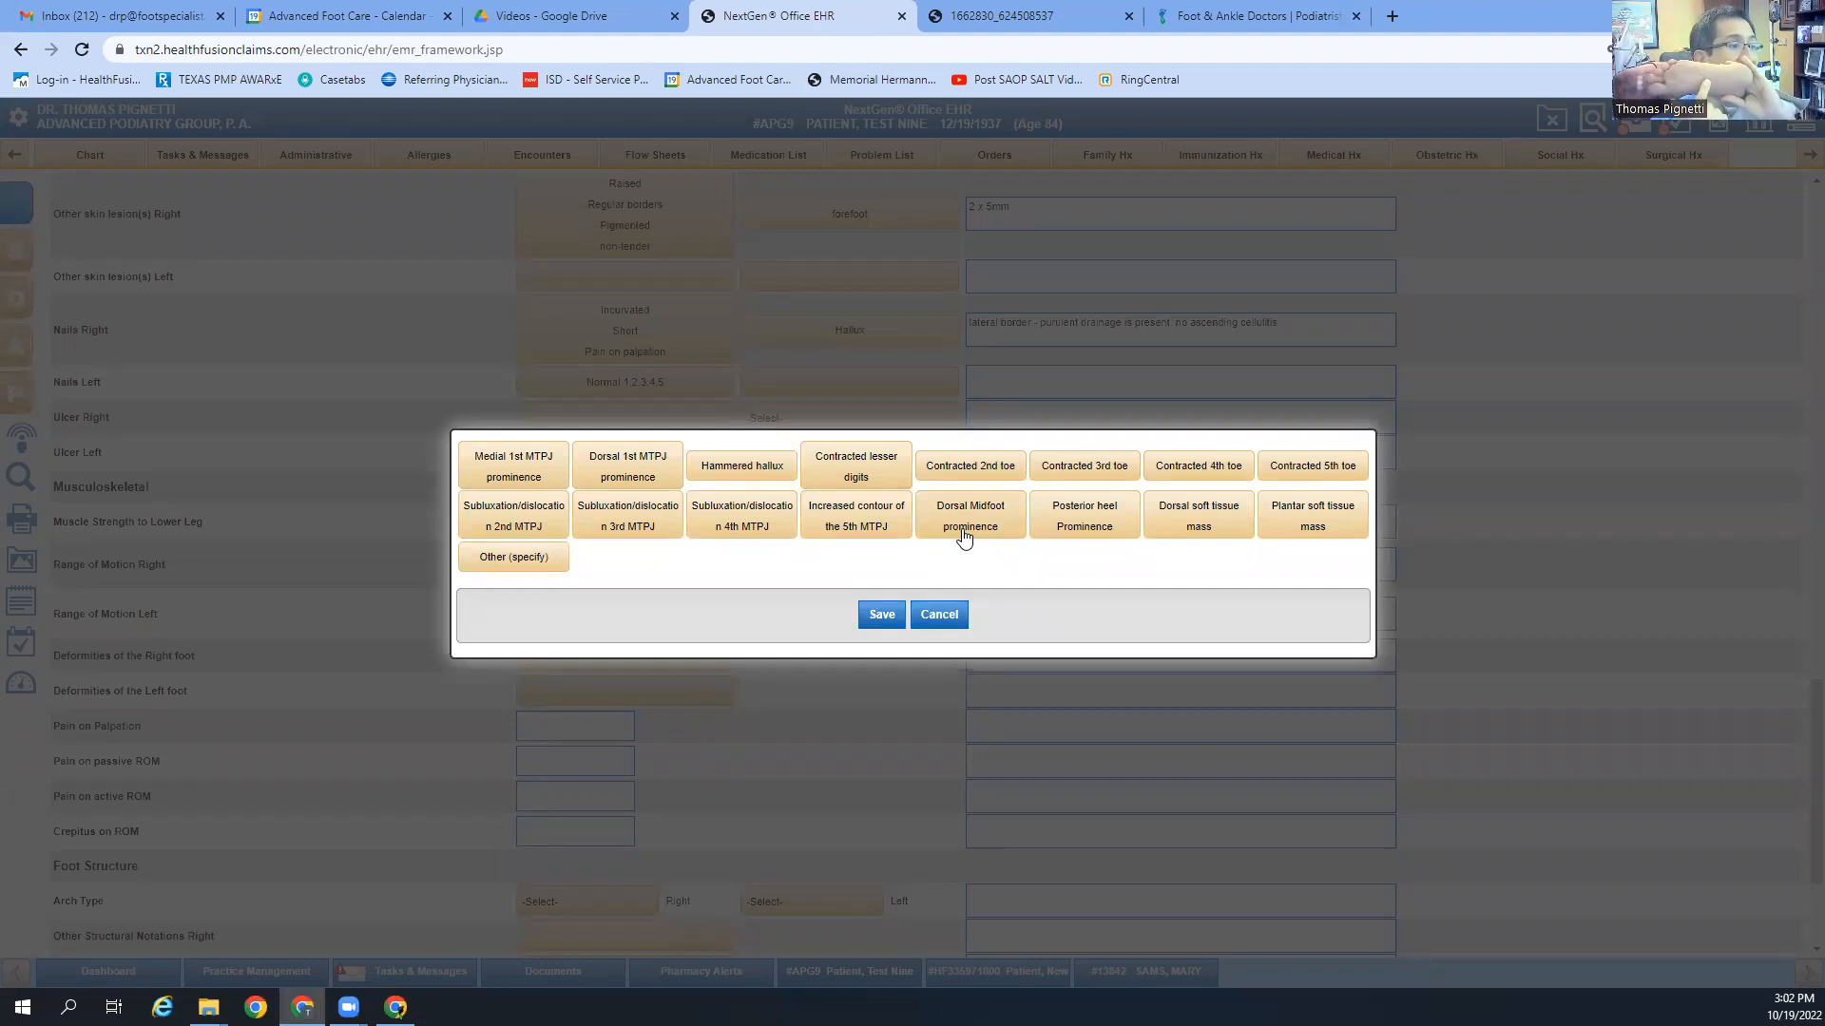
Step: Set Deformities of the Right foot to Other (specify) and save the selection
click(495, 538)
click(513, 557)
click(882, 614)
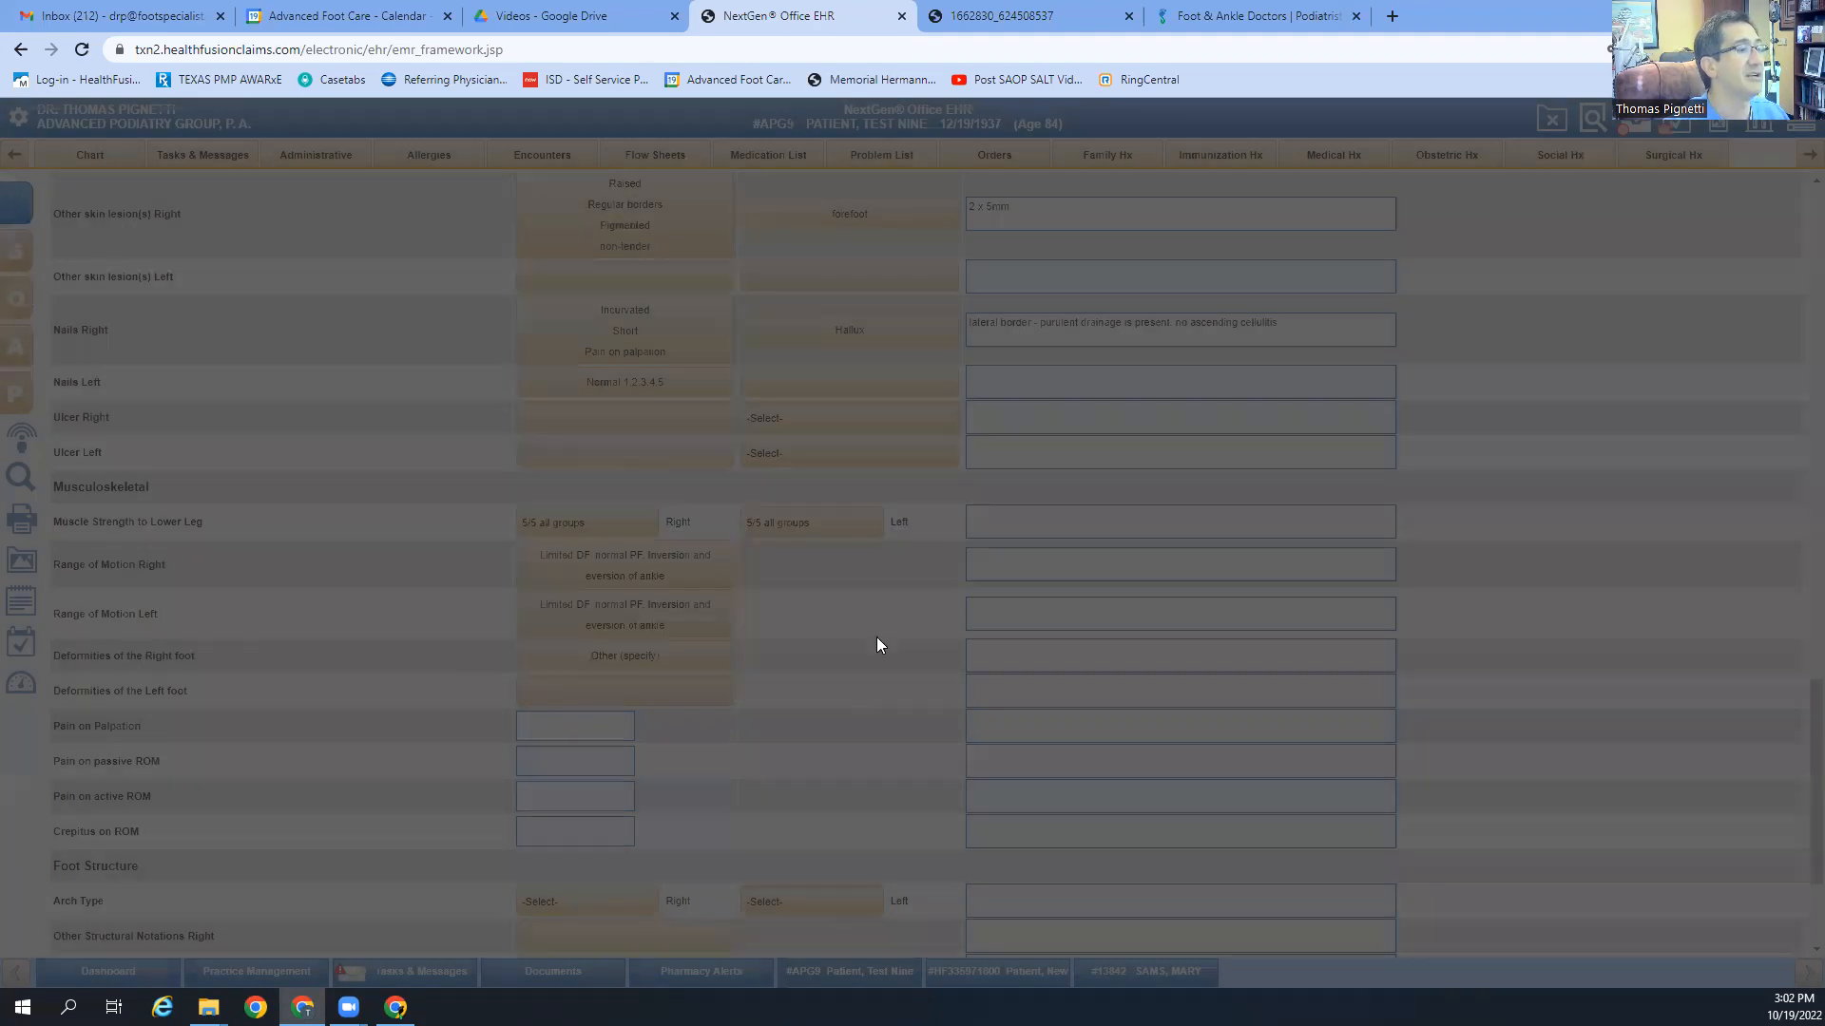
Step: Remove Other (specify) from Deformities of the Right foot and save the field empty
scroll(694, 780, down, 3)
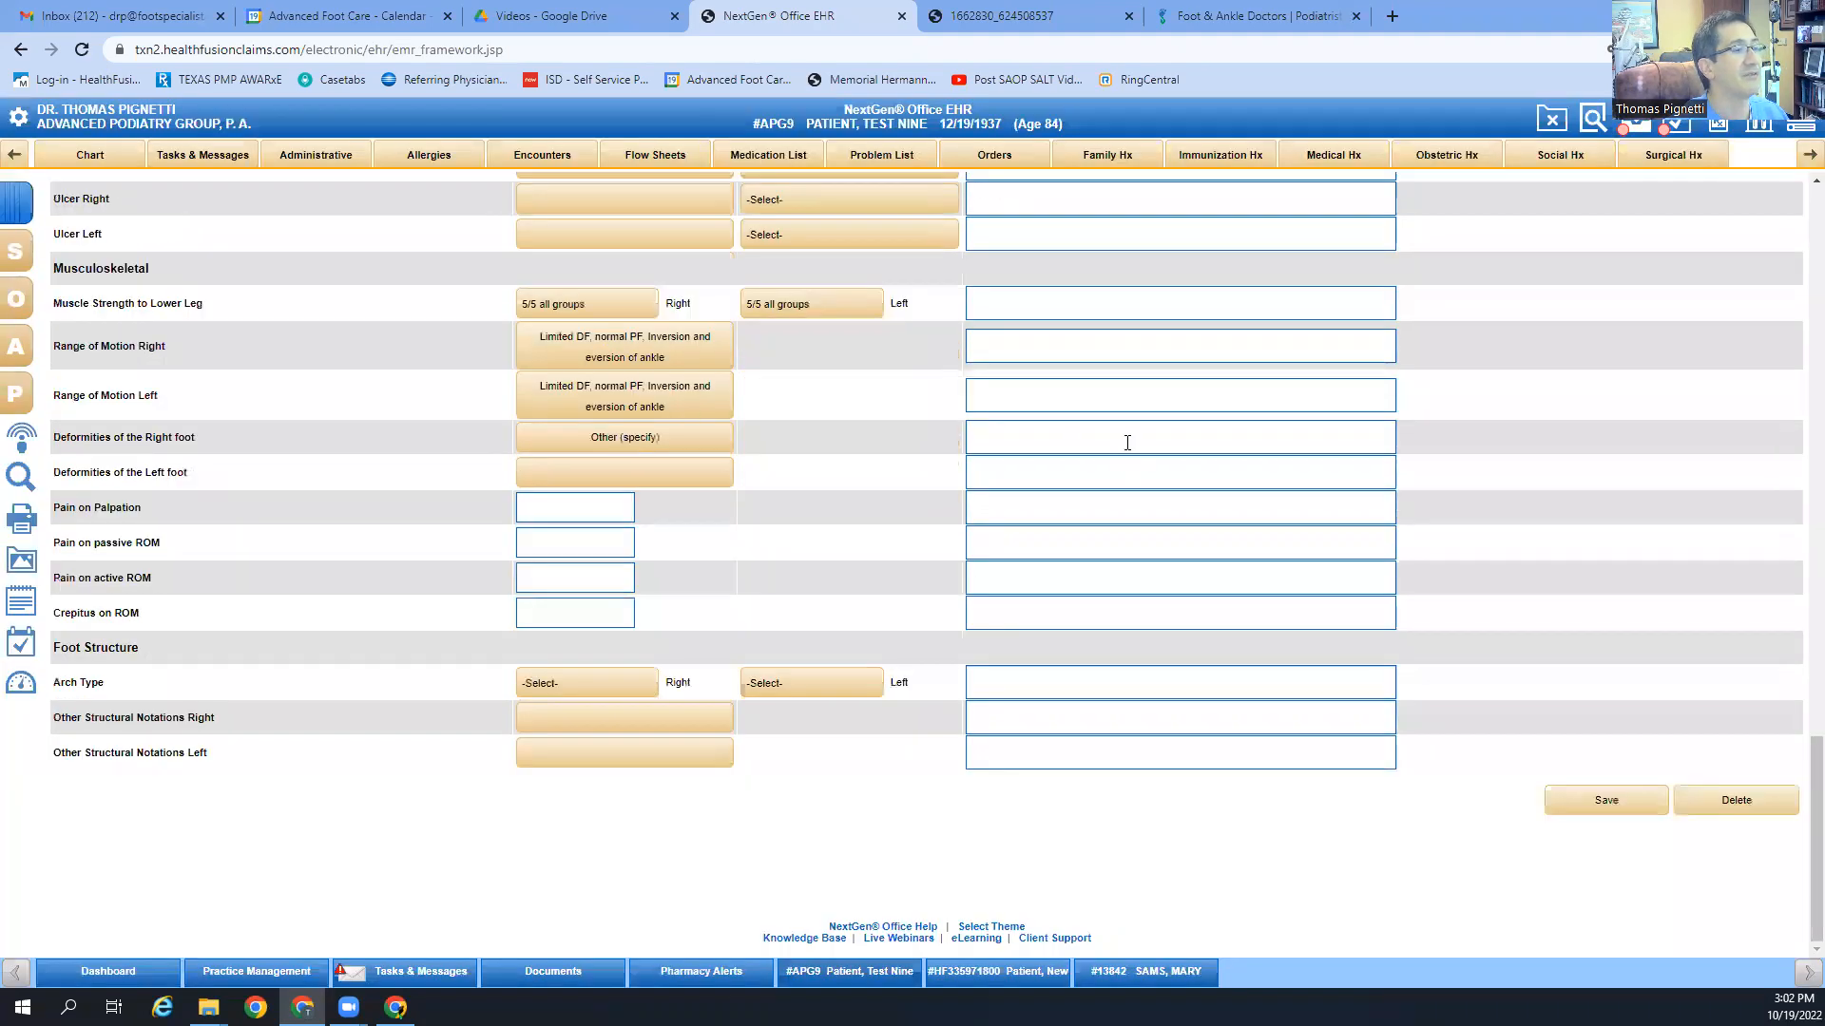
click(699, 442)
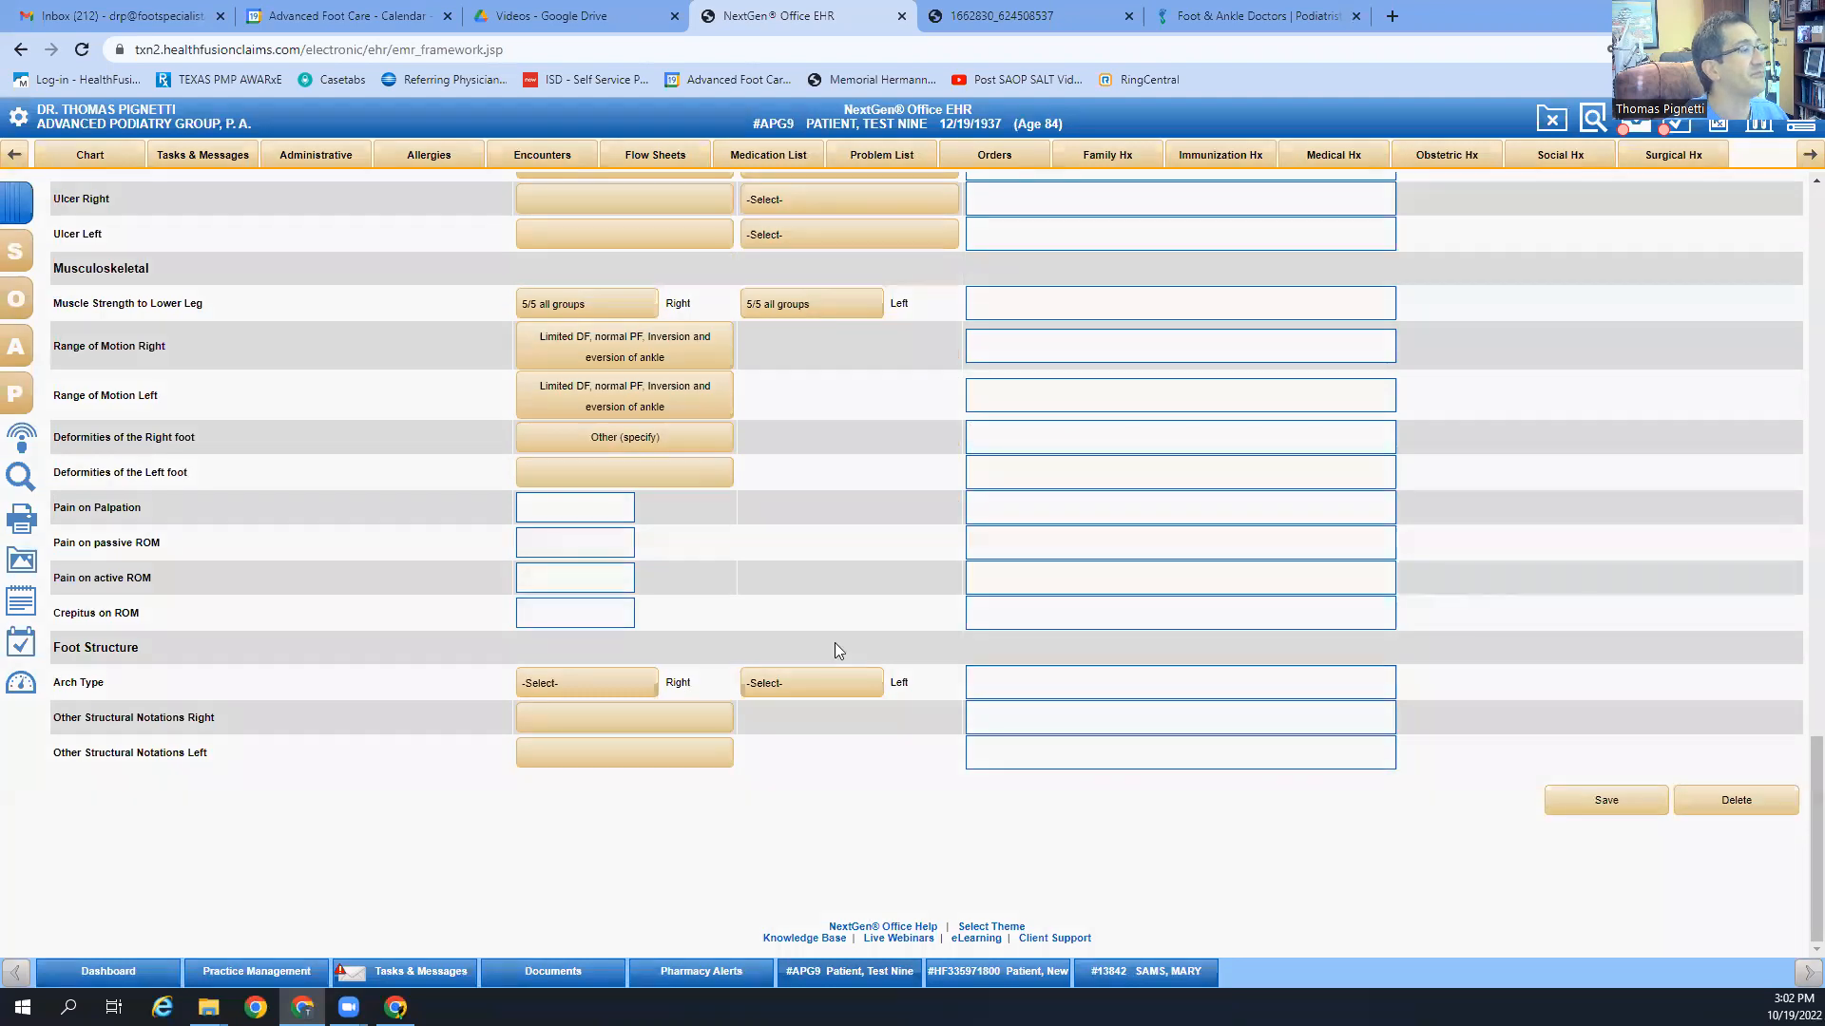
click(521, 562)
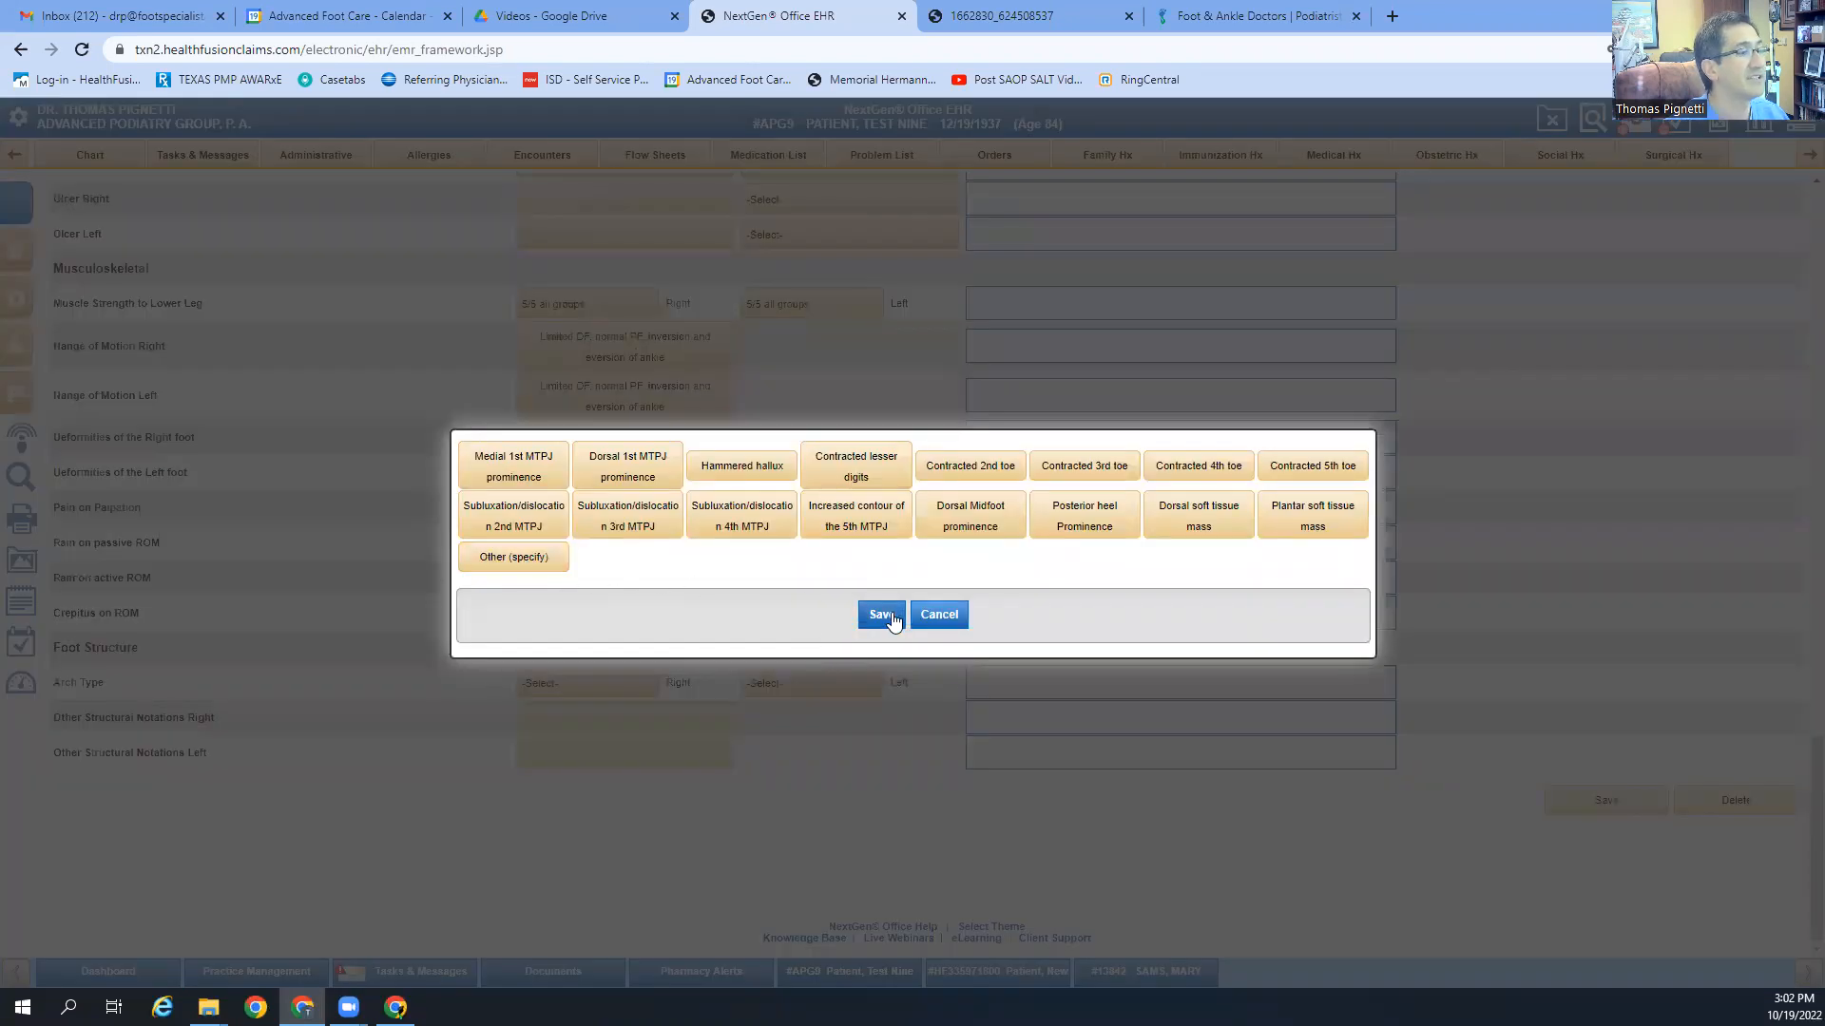
click(884, 615)
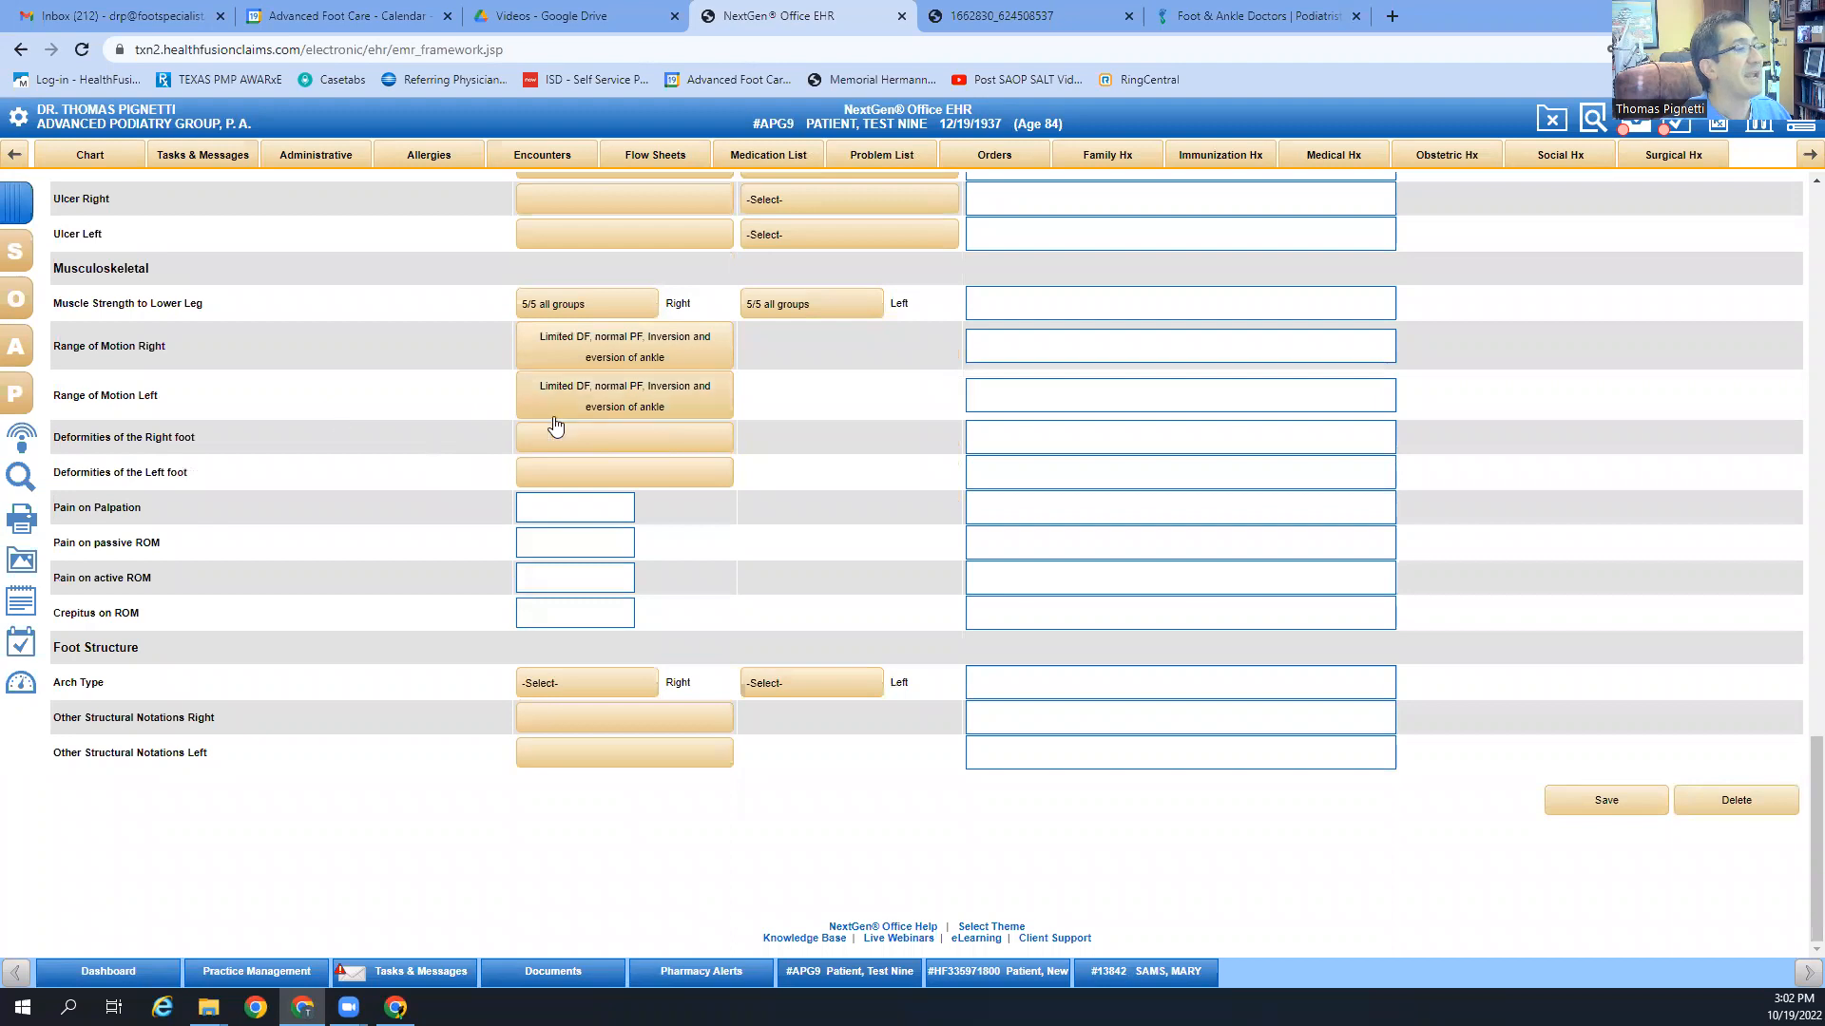
Step: Enter "Tendere at the plantar medial tubercule of the left heel" as the Pain on Palpation finding
click(528, 506)
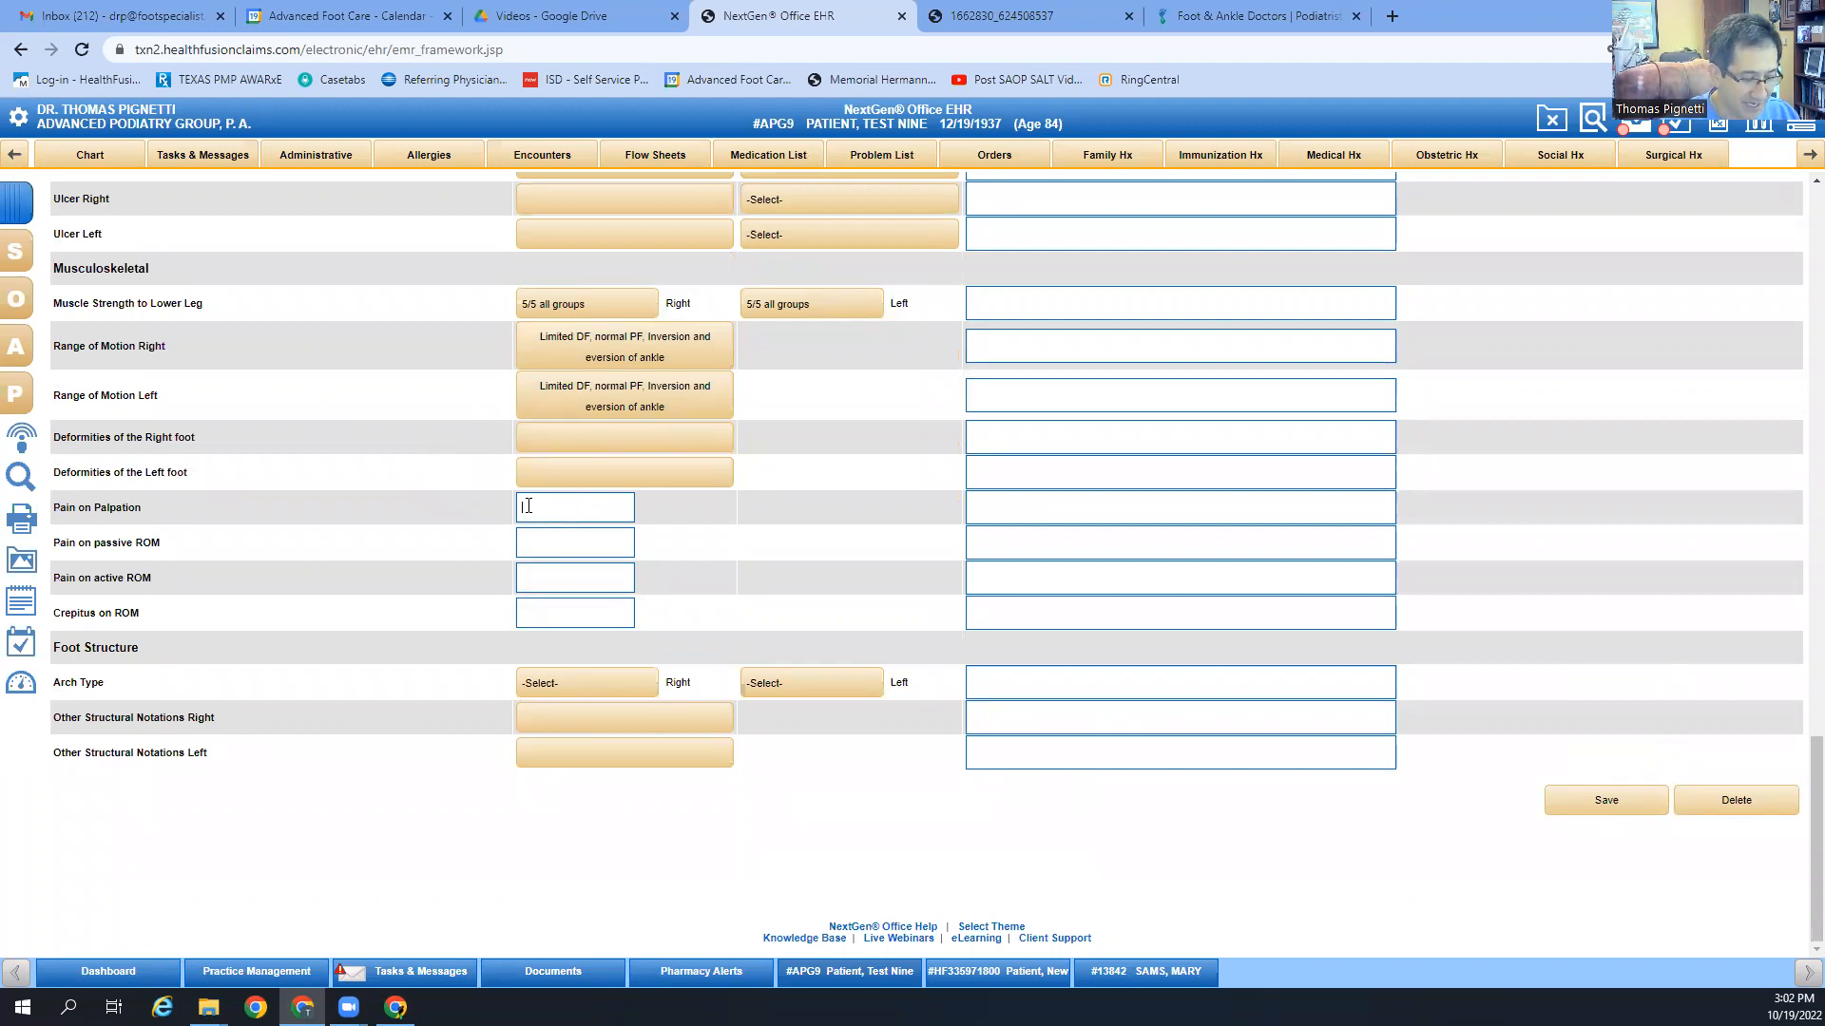
text(Tendere)
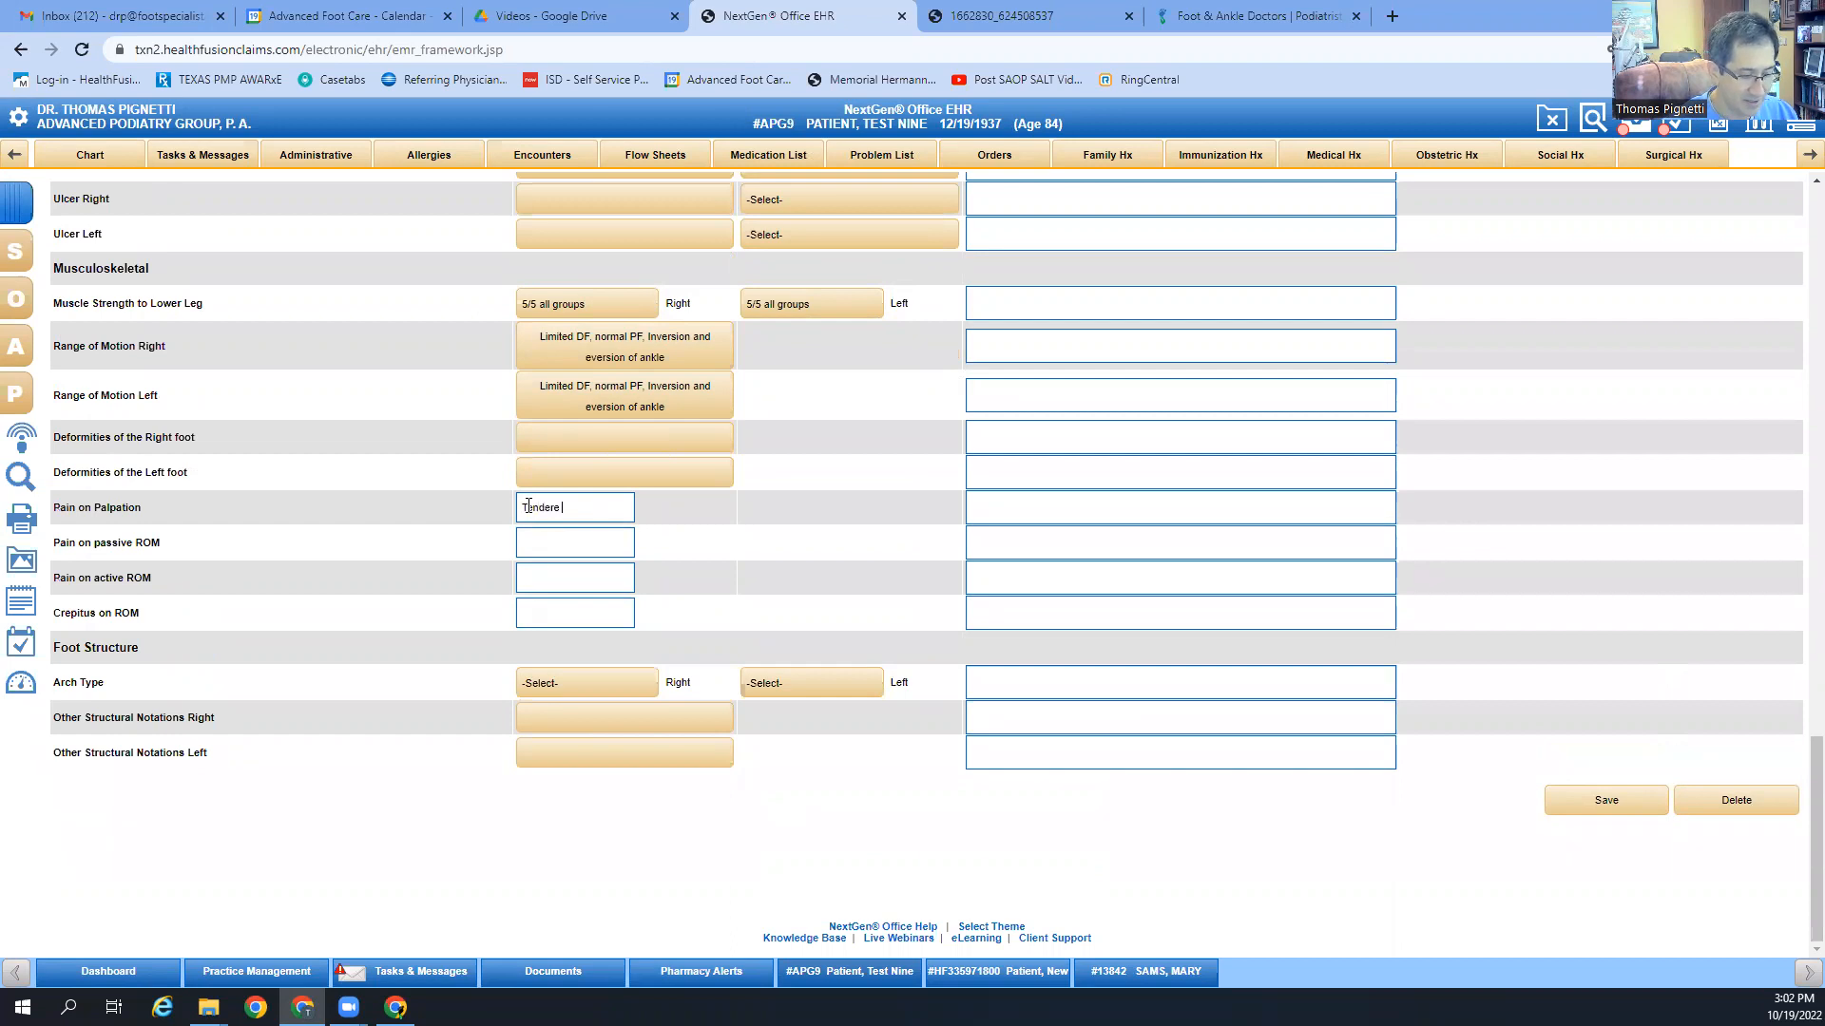
text( at the plantar )
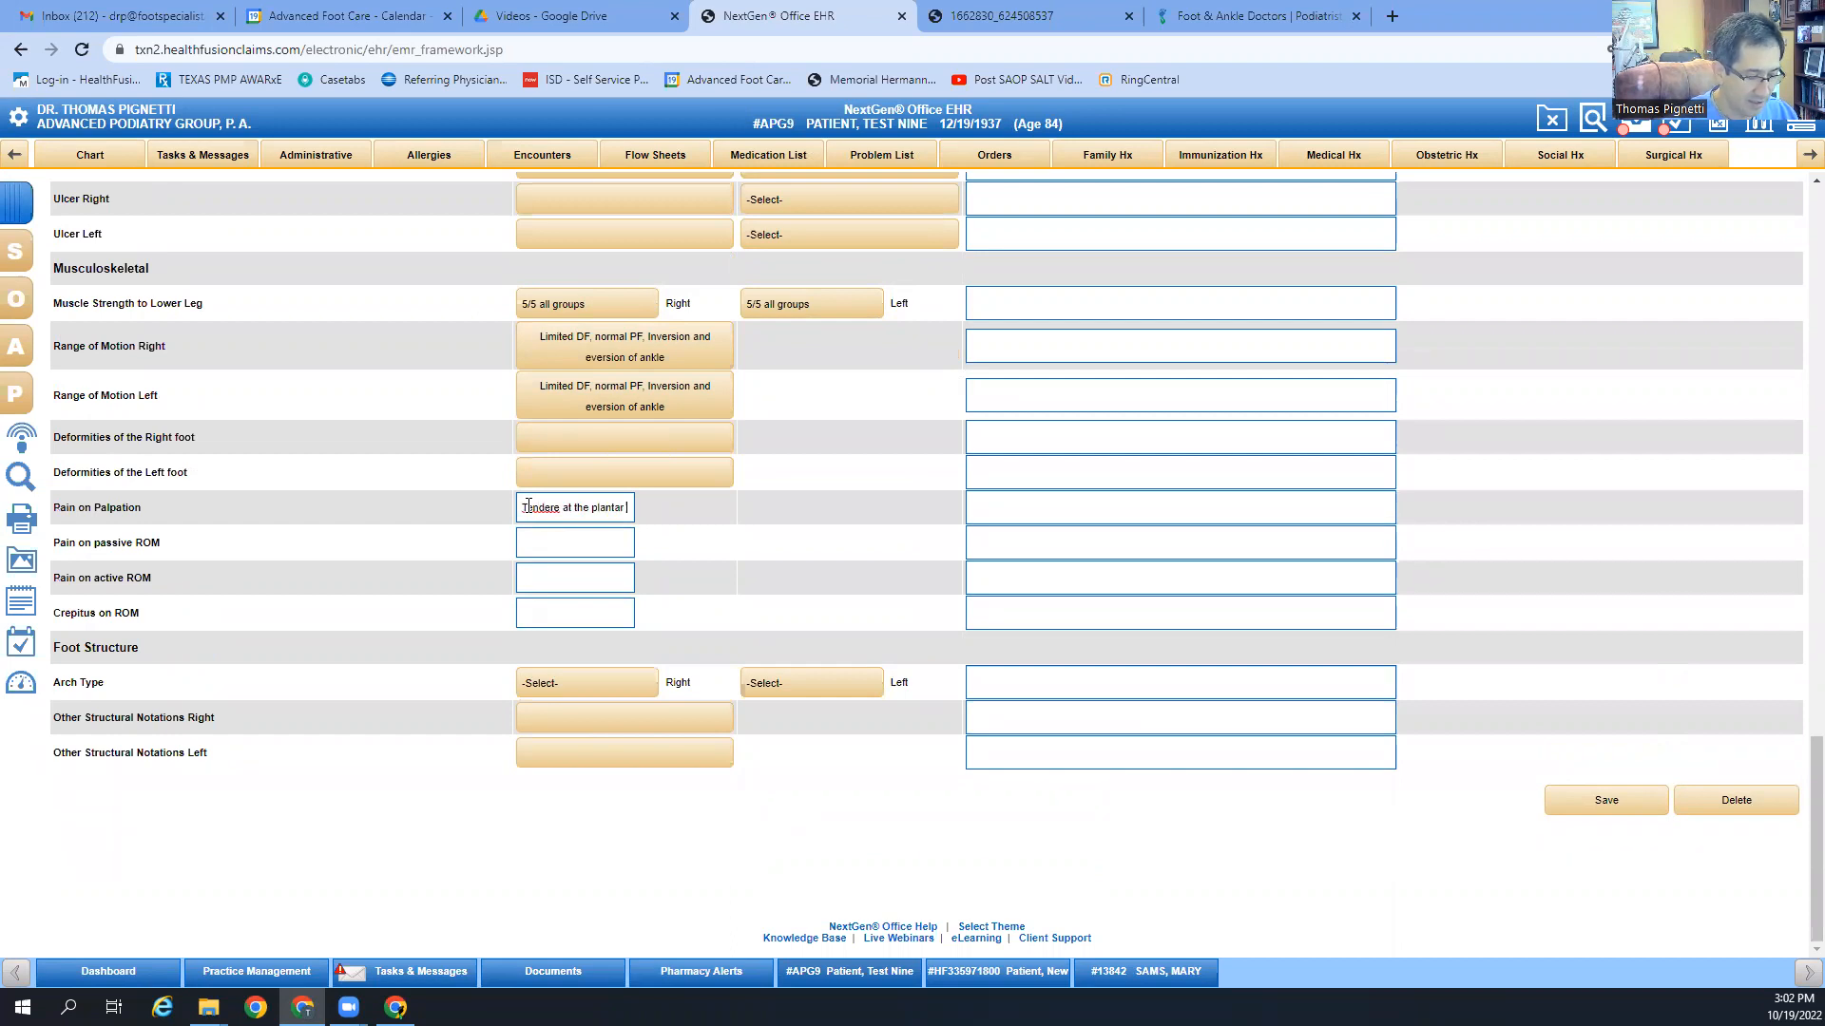
text(medial tubercule)
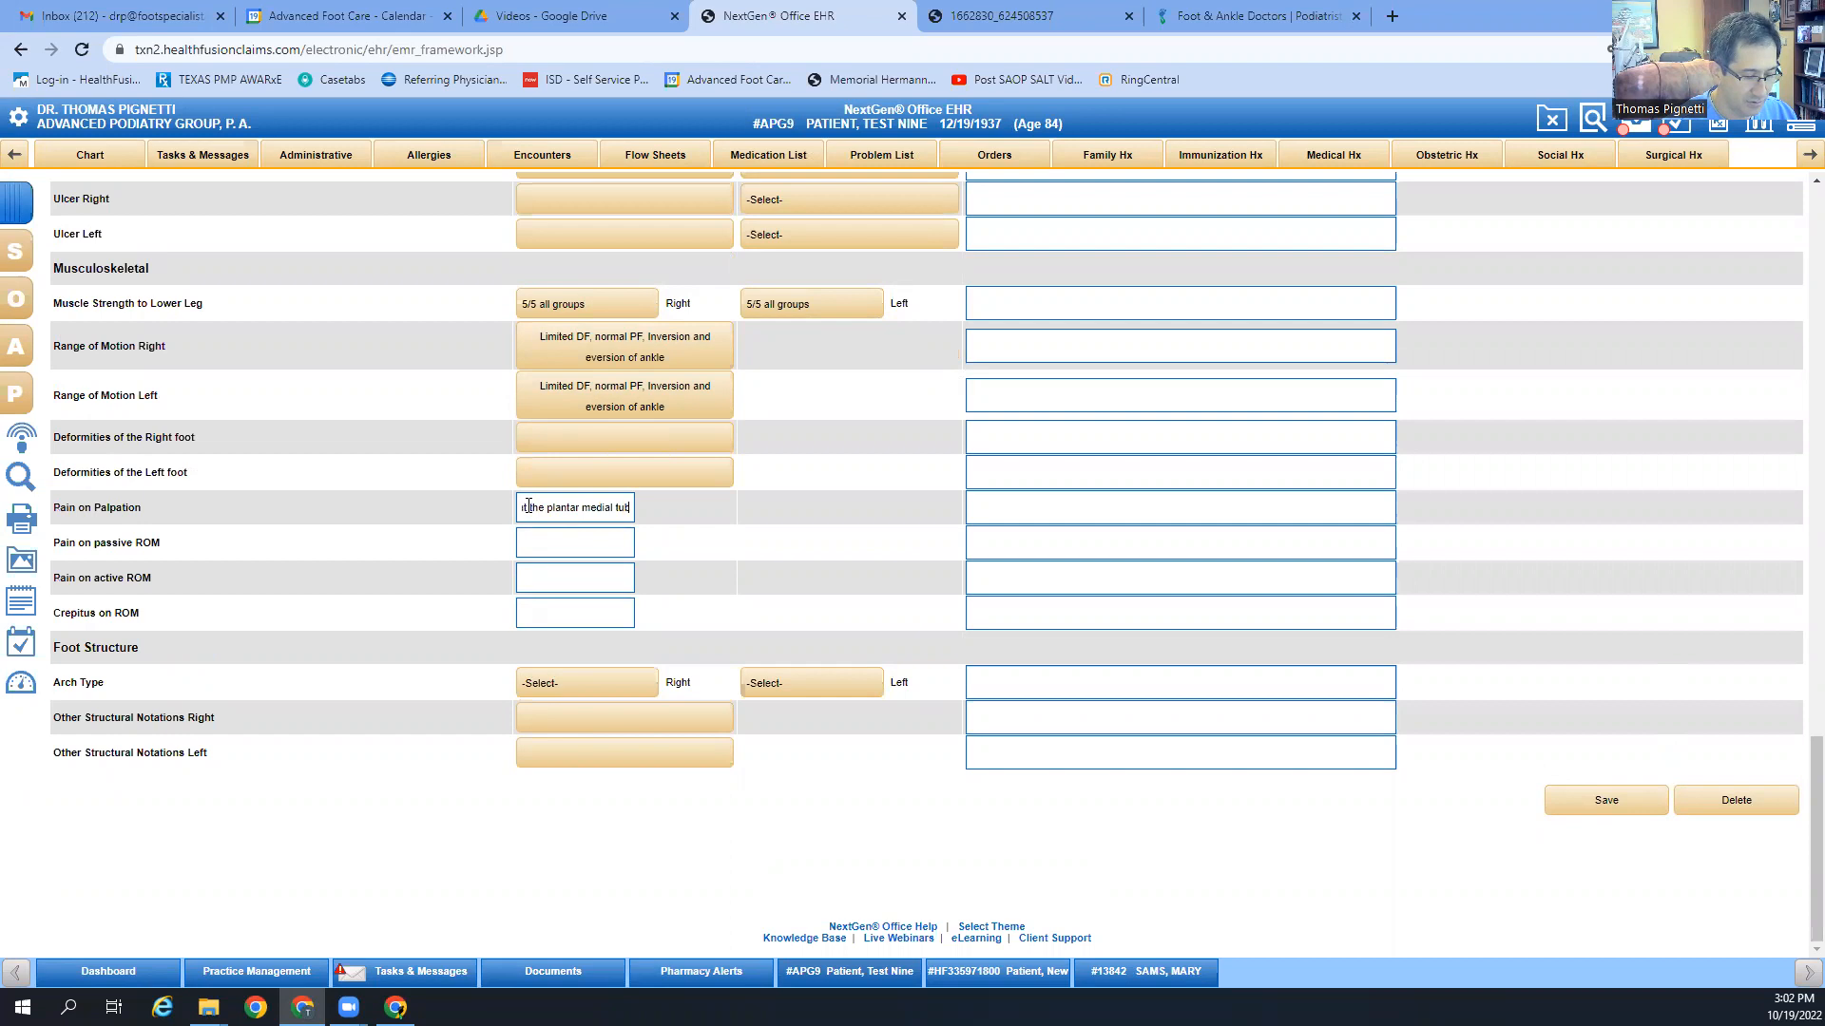
text( of the RT he)
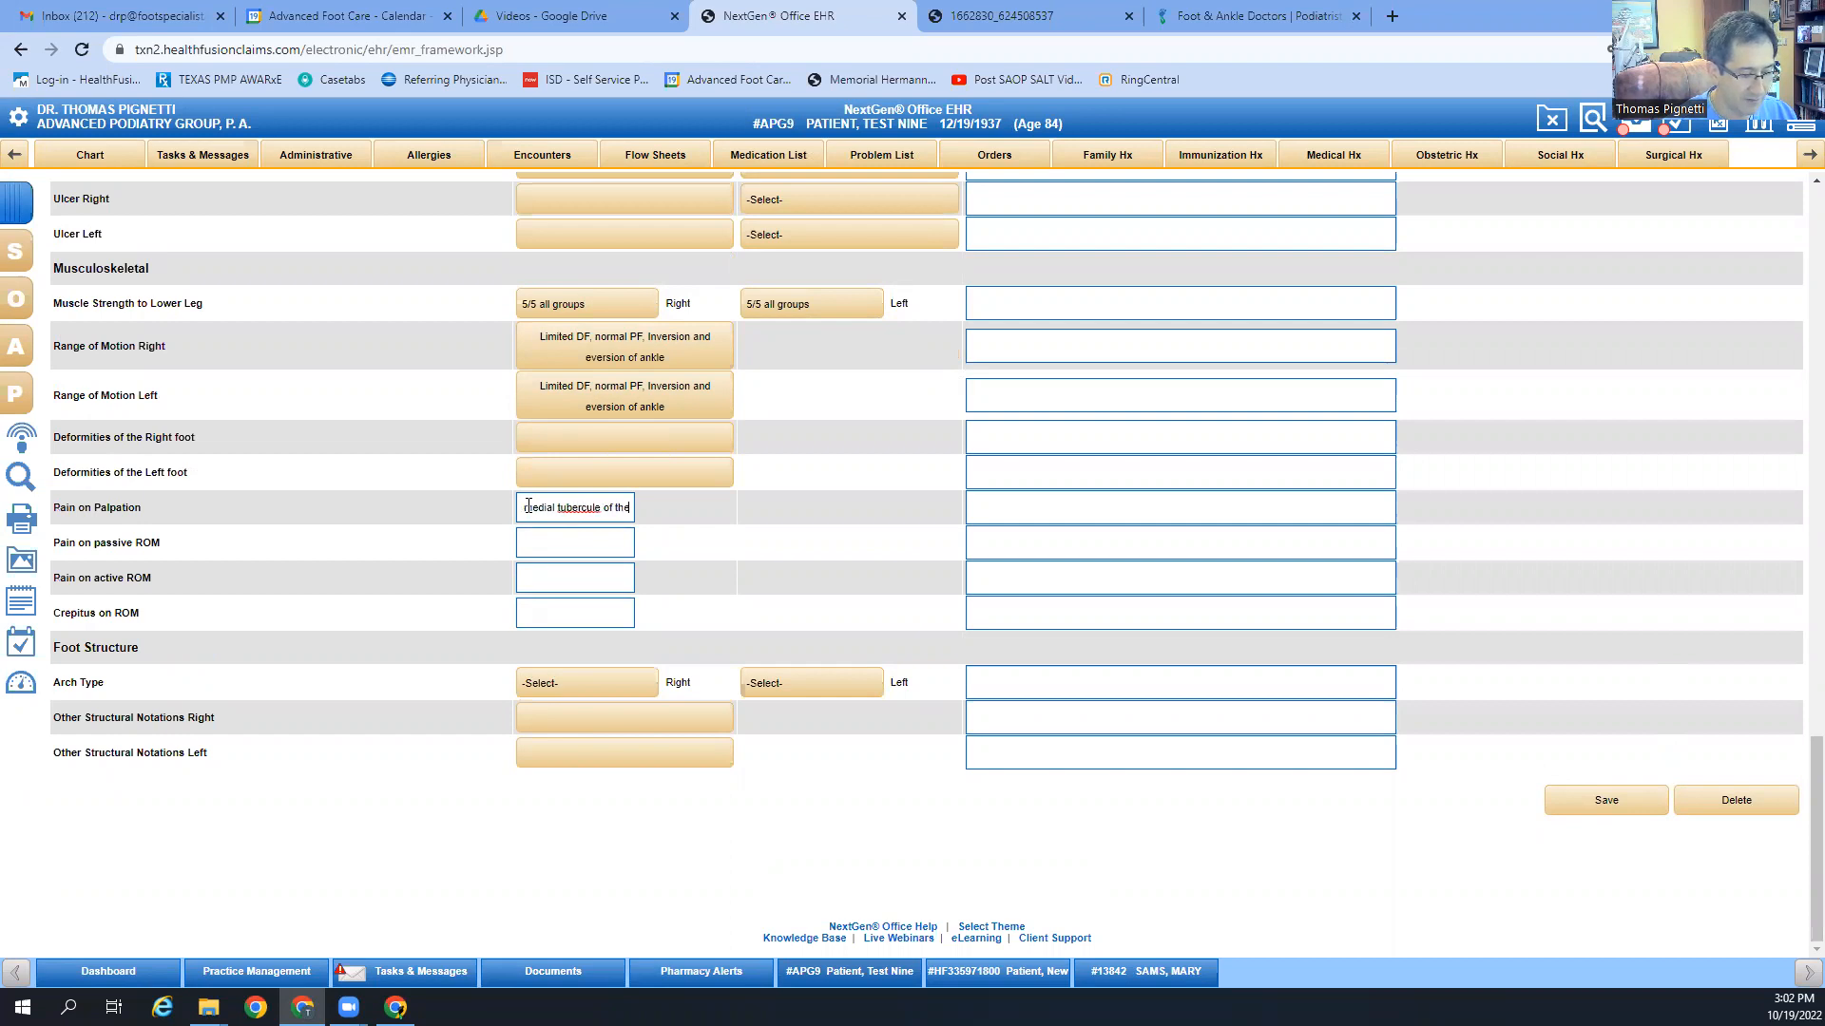
key(BackSpace)
key(BackSpace)
key(BackSpace)
key(BackSpace)
key(BackSpace)
key(BackSpace)
key(BackSpace)
key(BackSpace)
key(BackSpace)
key(BackSpace)
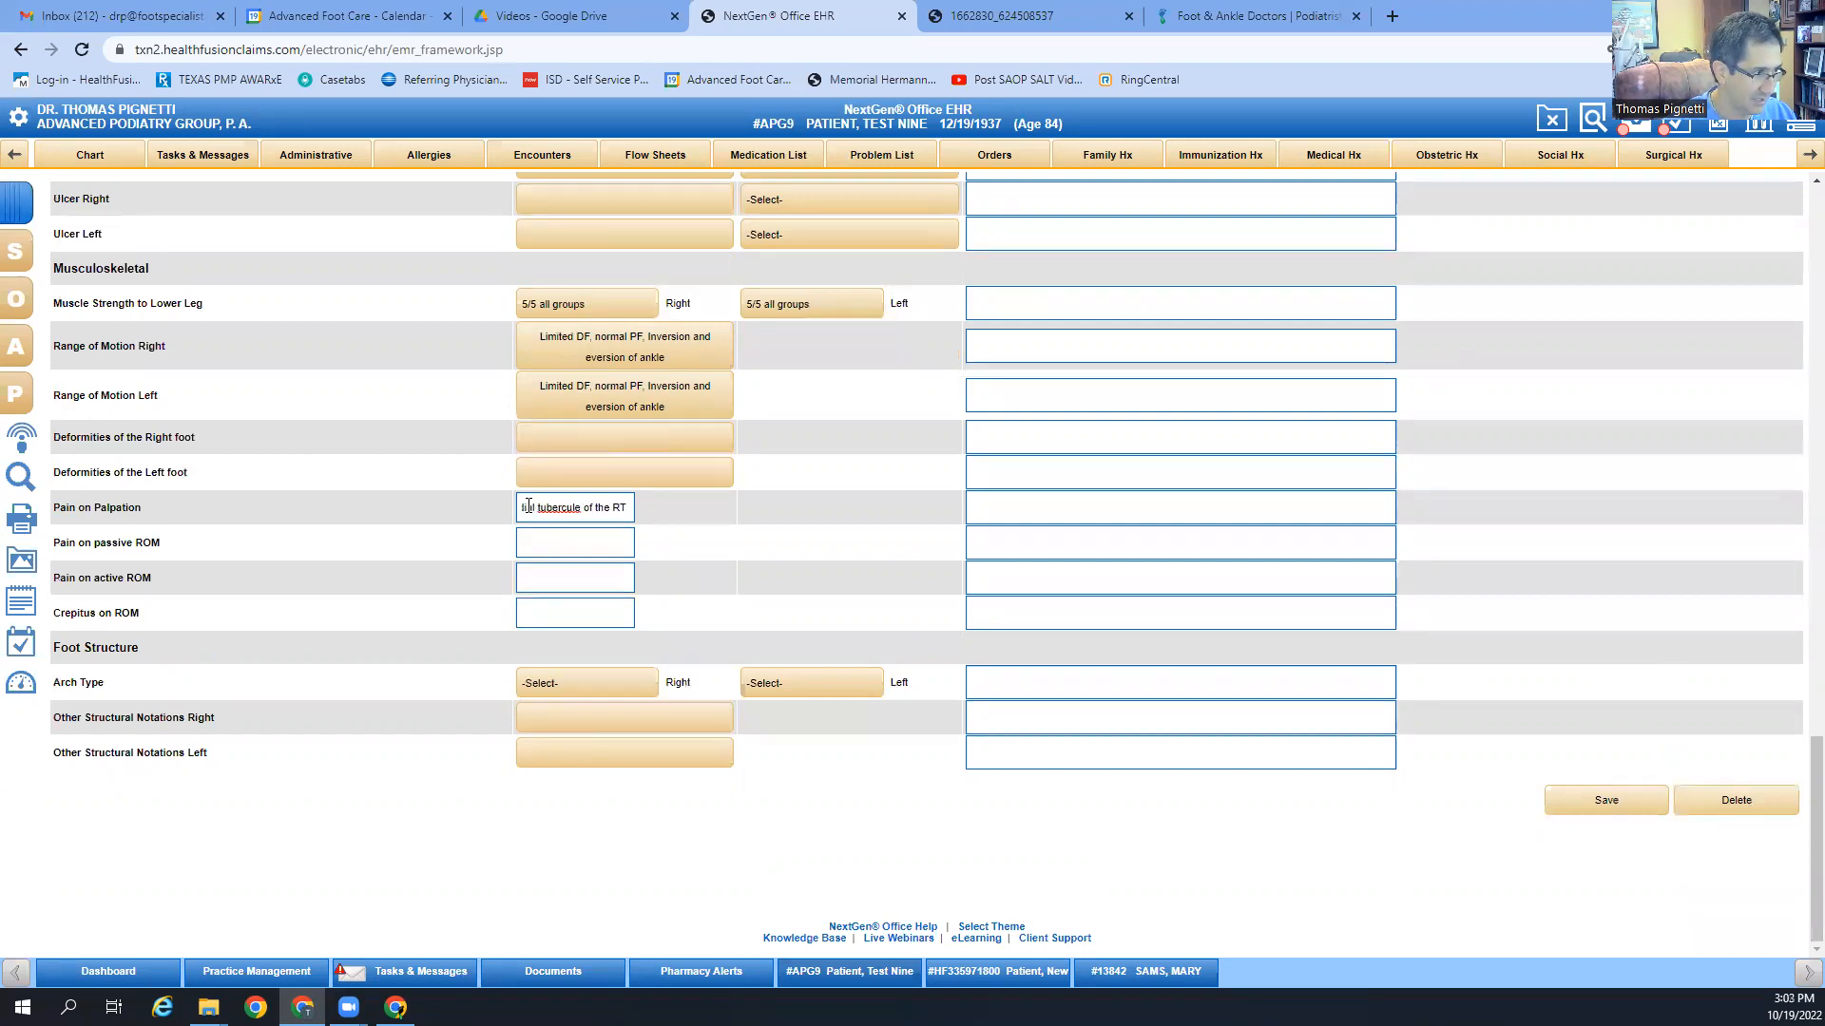
text(the left heel)
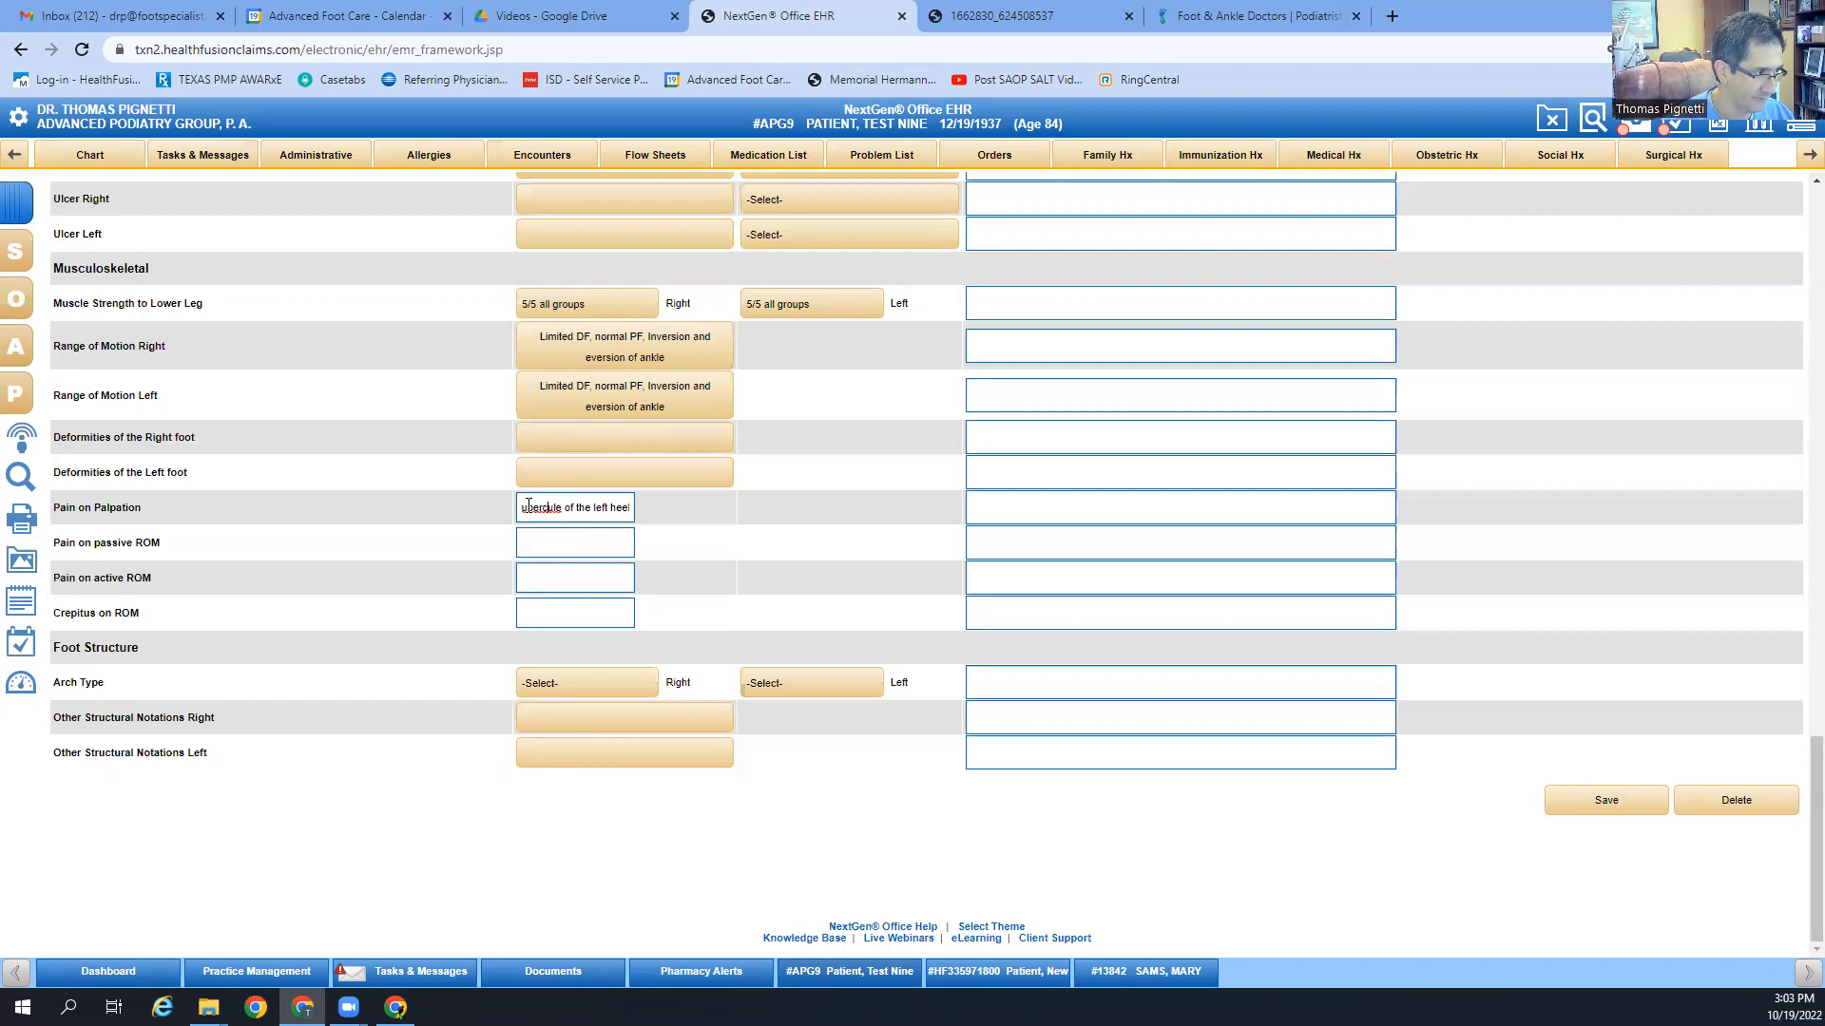
Step: Correct the spelling in the Pain on Palpation finding to "tubercle" and "Tenderness"
key(Delete)
text(l)
key(Delete)
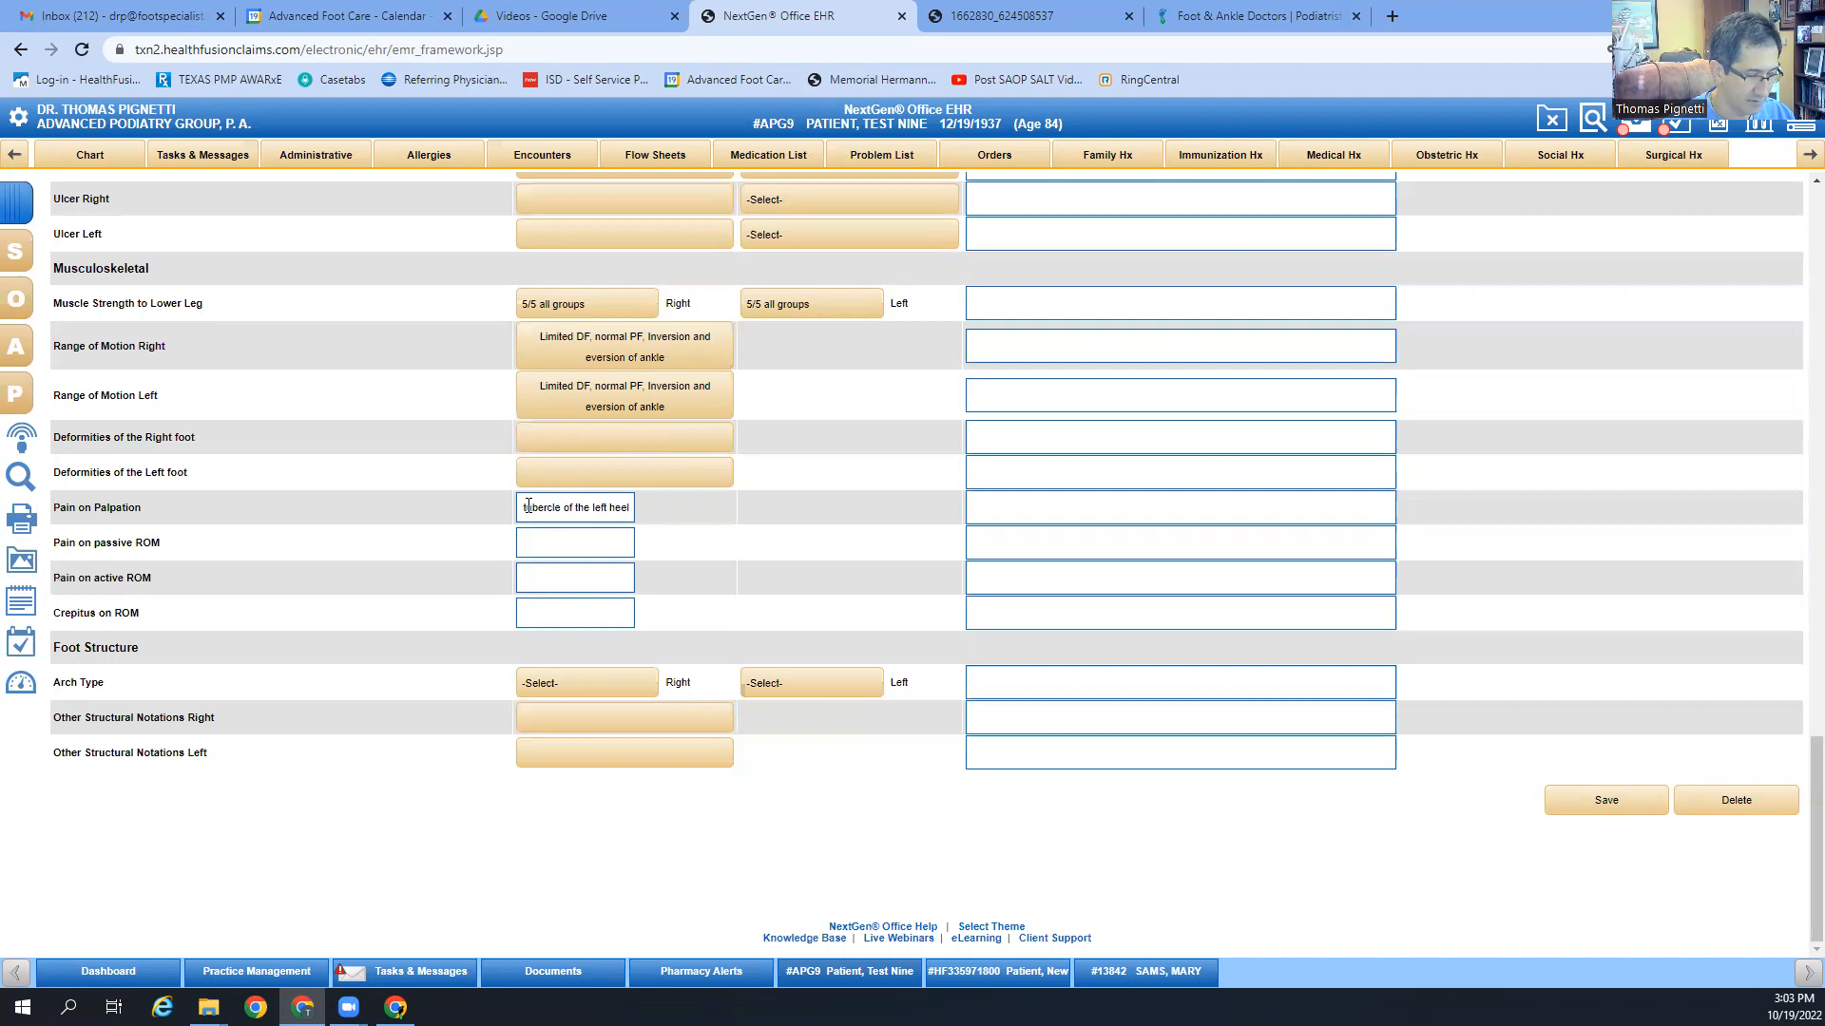
key(Home)
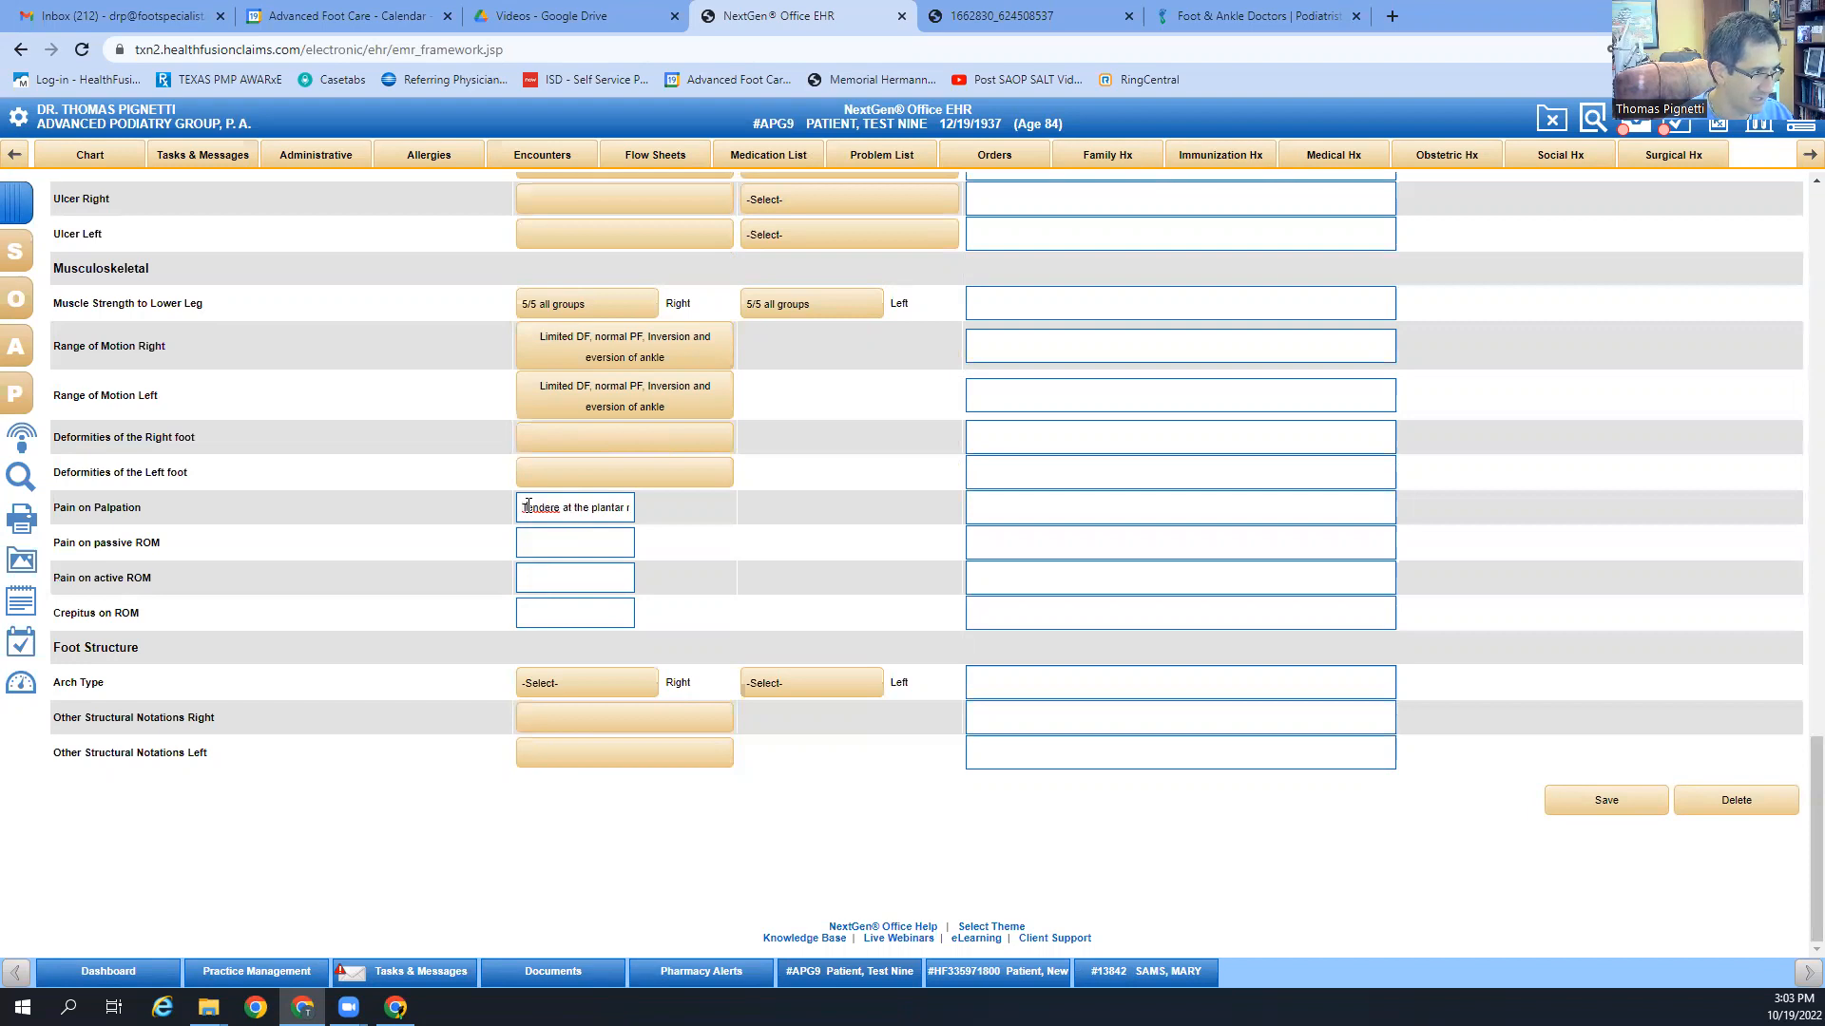
click(559, 511)
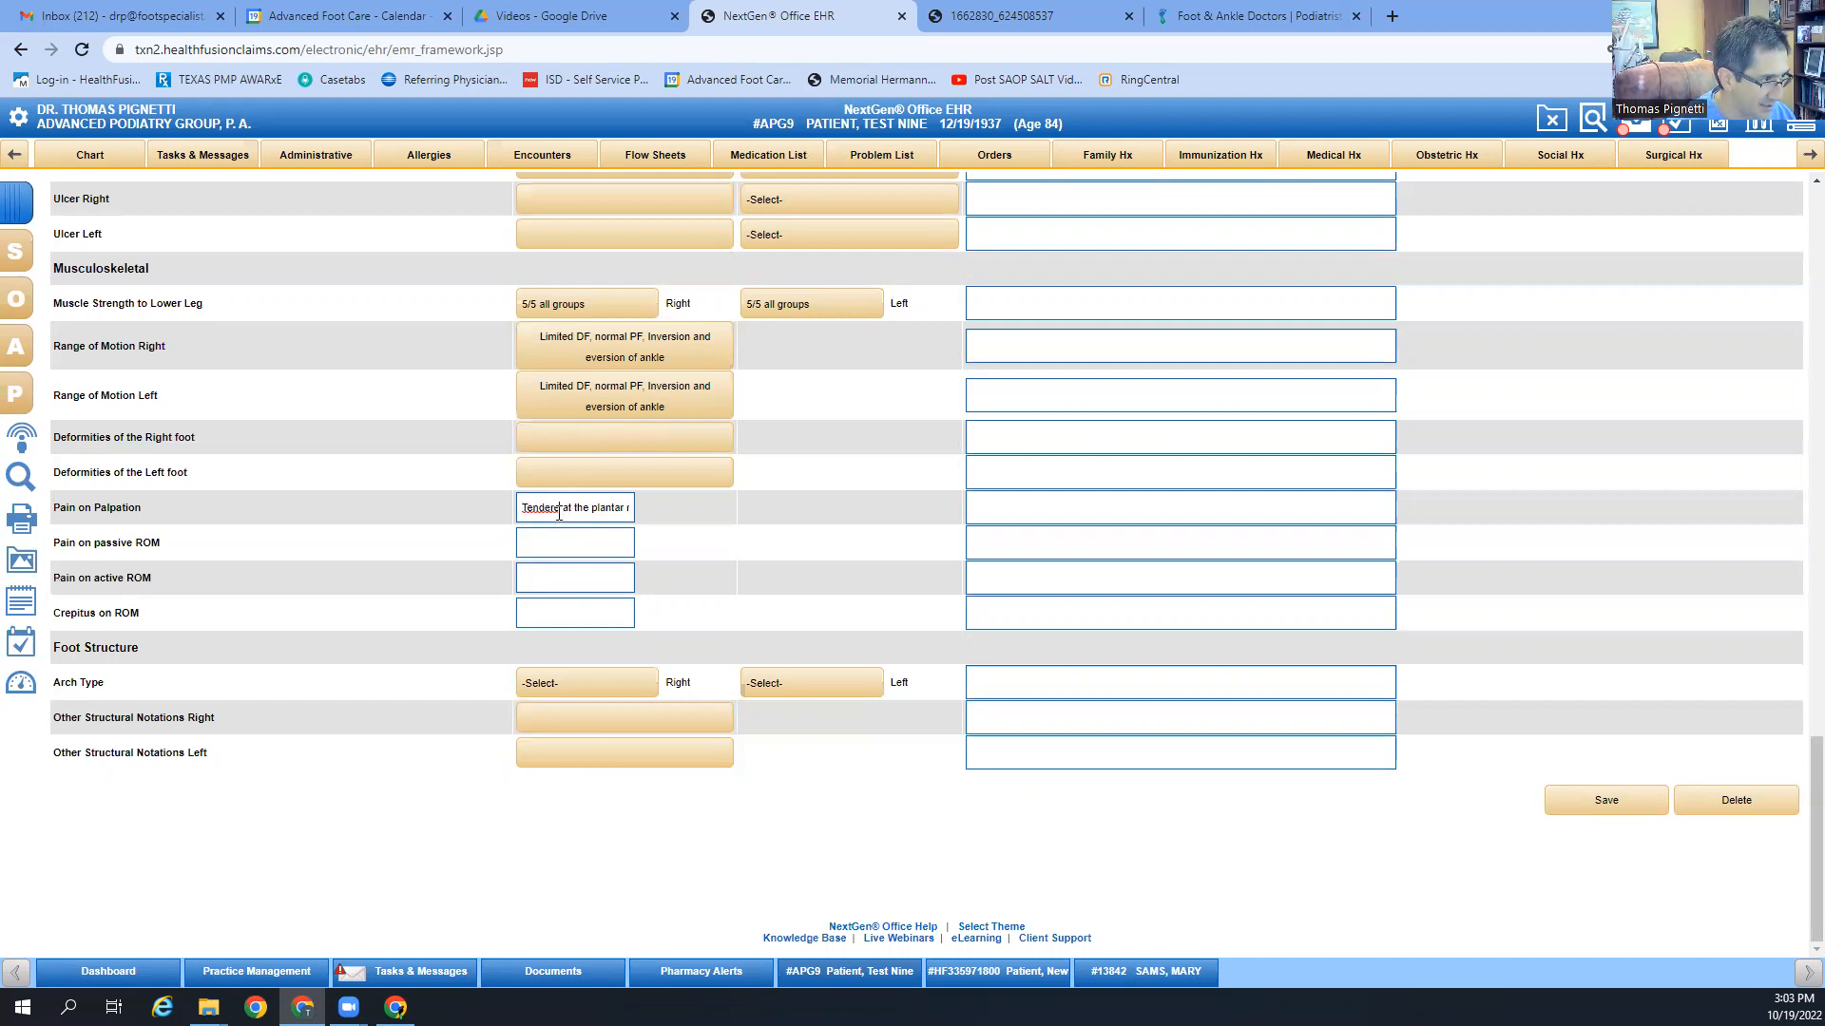
text(ss)
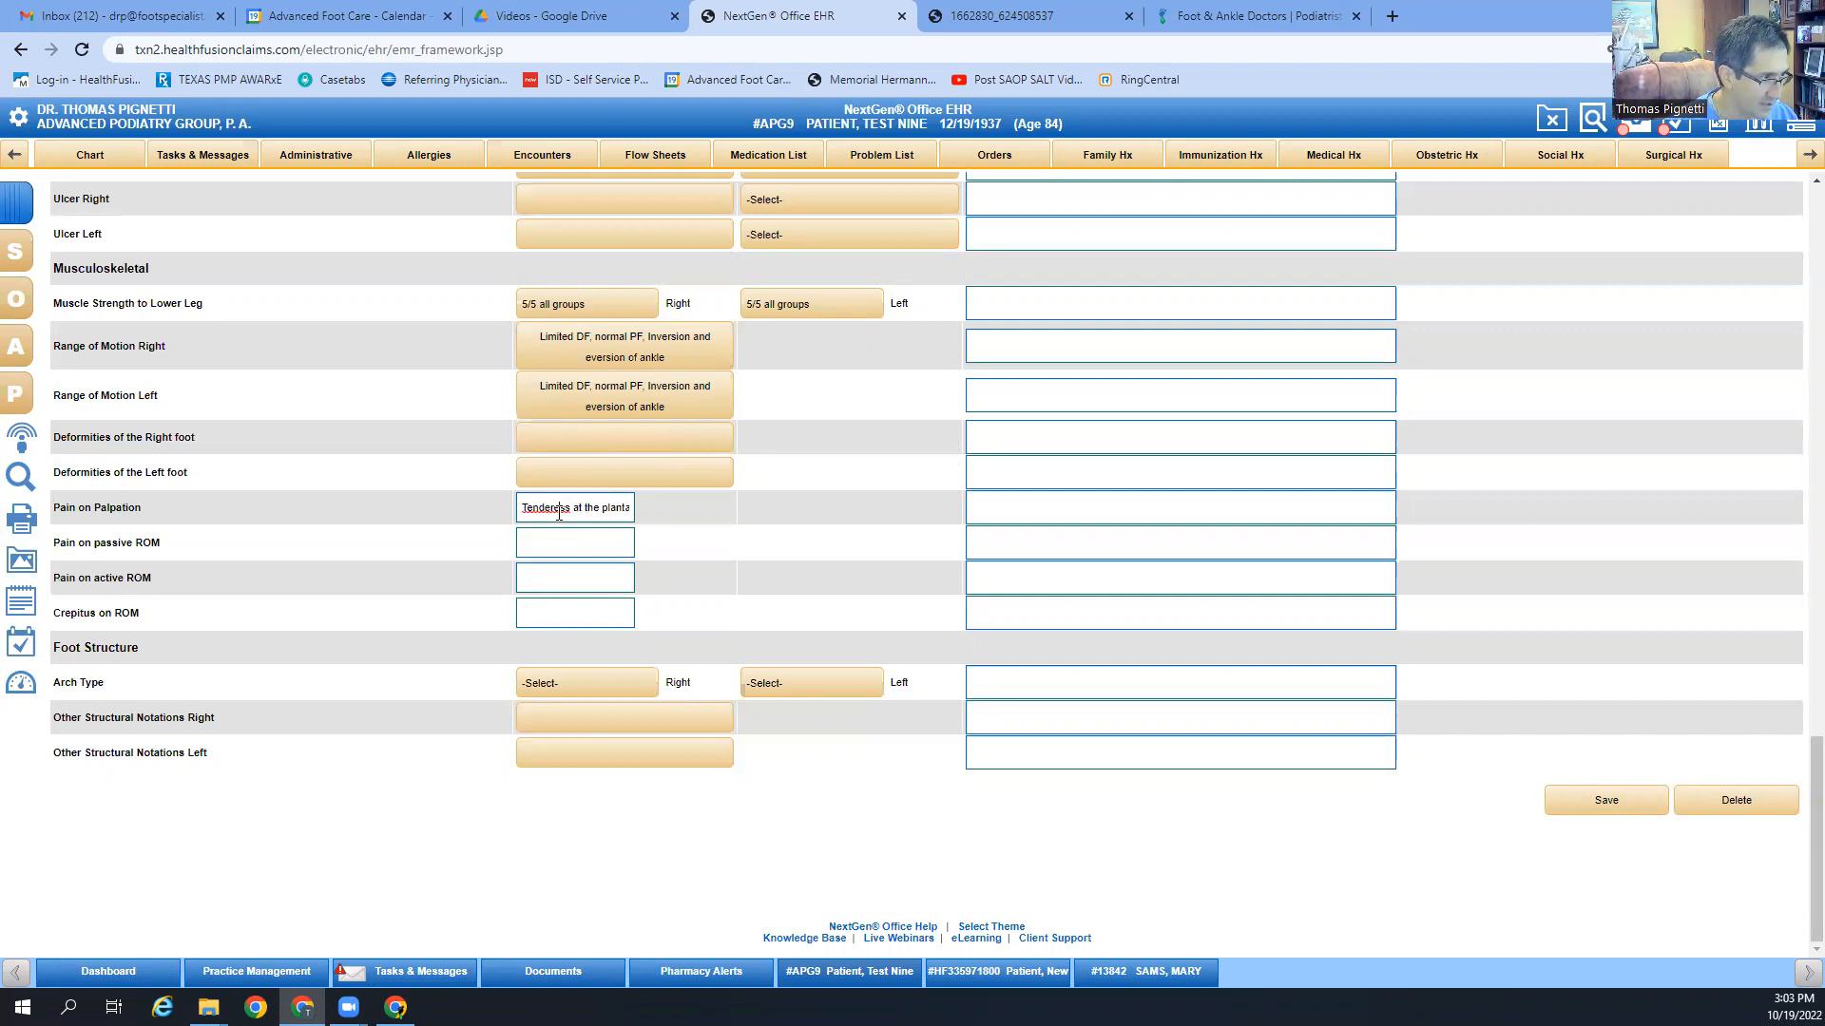
text(n)
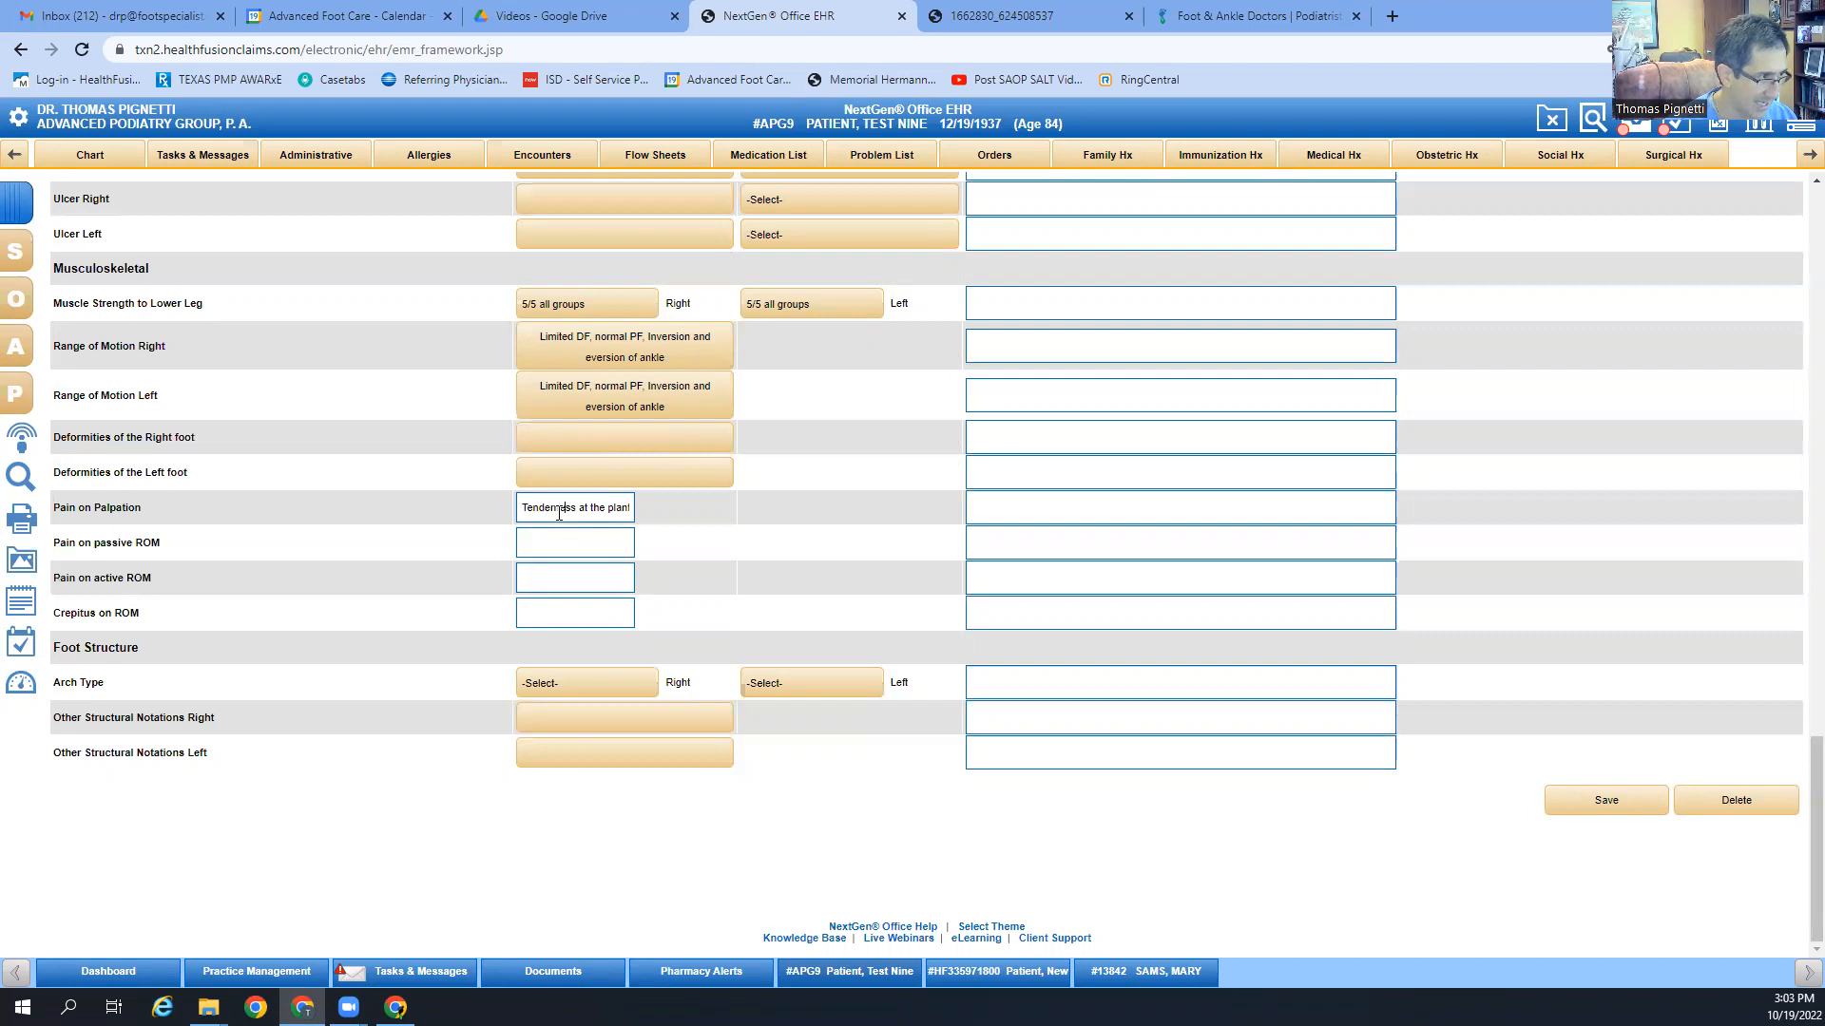
Step: In Pain on Palpation, replace "plantar medial tubercle" with "MCT" and add the comment "NO tenderness at the tarsal Tunnel or PT tendon"
key(BackSpace)
key(Delete)
key(Delete)
key(Delete)
key(Delete)
key(Delete)
key(Delete)
key(Delete)
key(Delete)
key(Delete)
key(Delete)
key(Delete)
key(Delete)
key(Delete)
text(MCT)
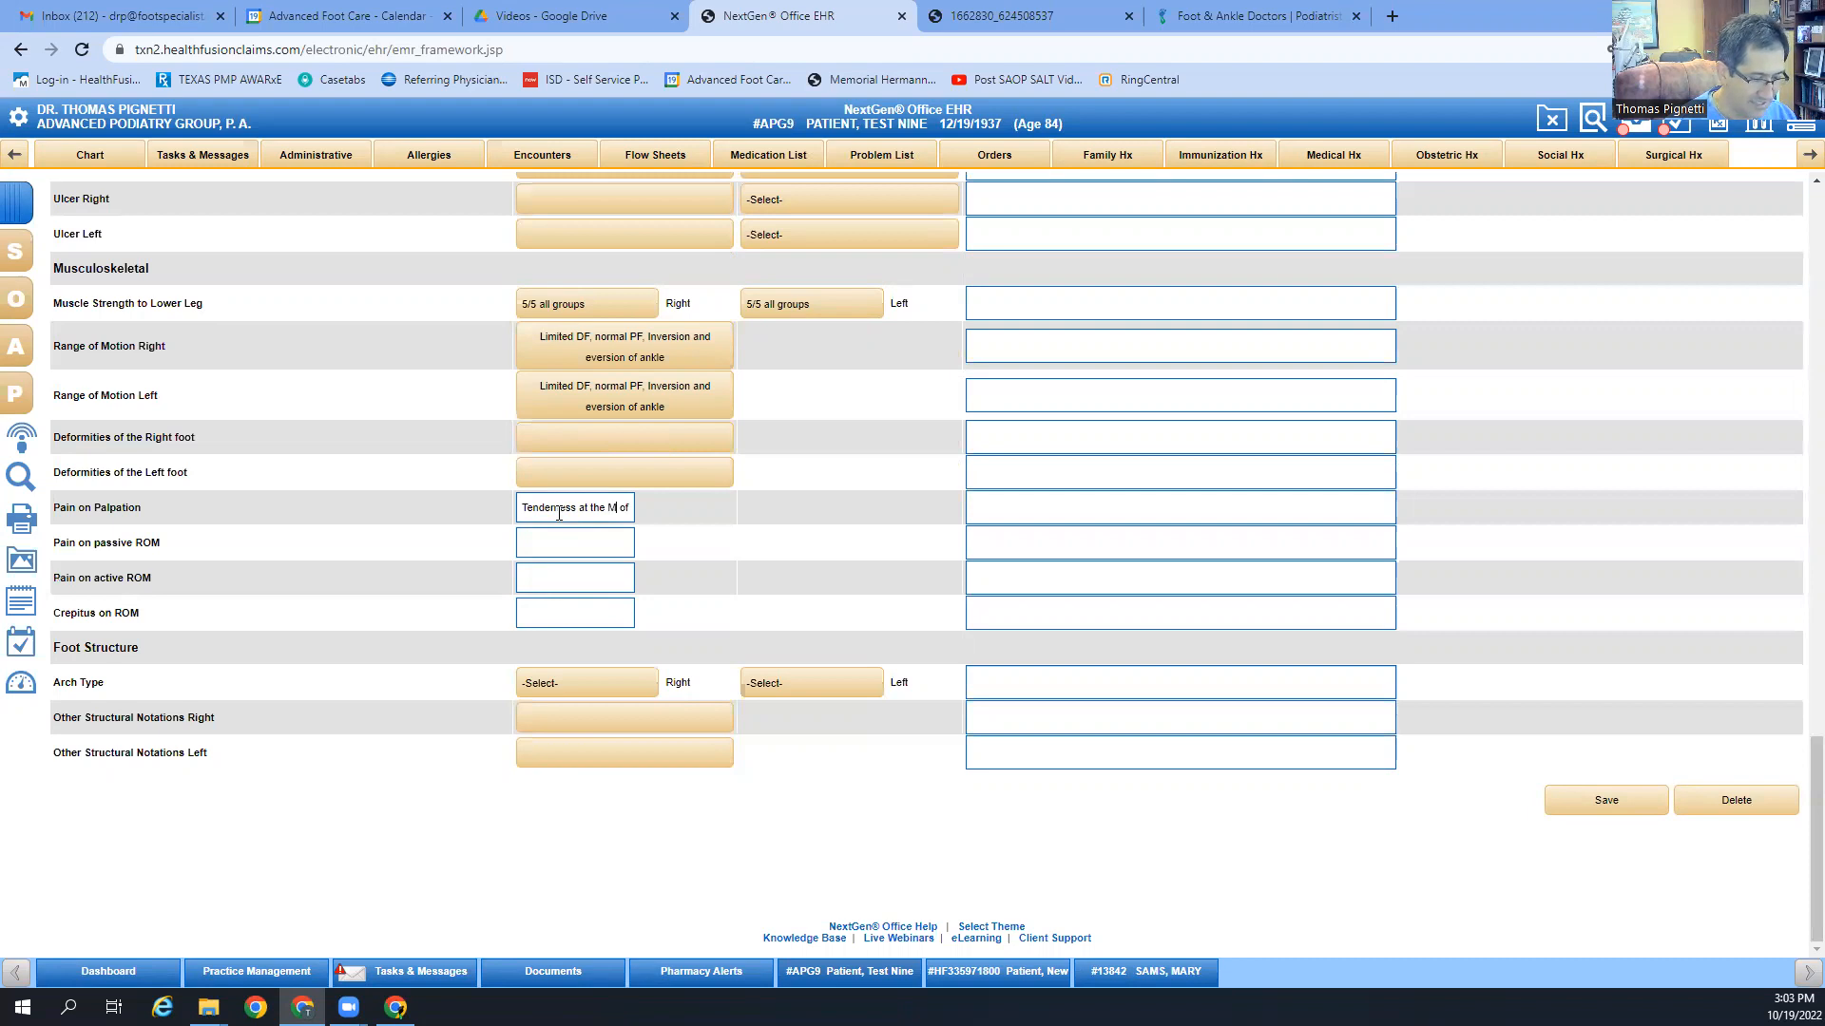
key(Right)
key(Right)
key(Right)
key(Right)
key(Right)
key(Right)
key(Right)
key(Right)
key(Right)
key(Right)
key(Right)
key(Right)
key(Right)
key(Right)
key(Right)
key(Right)
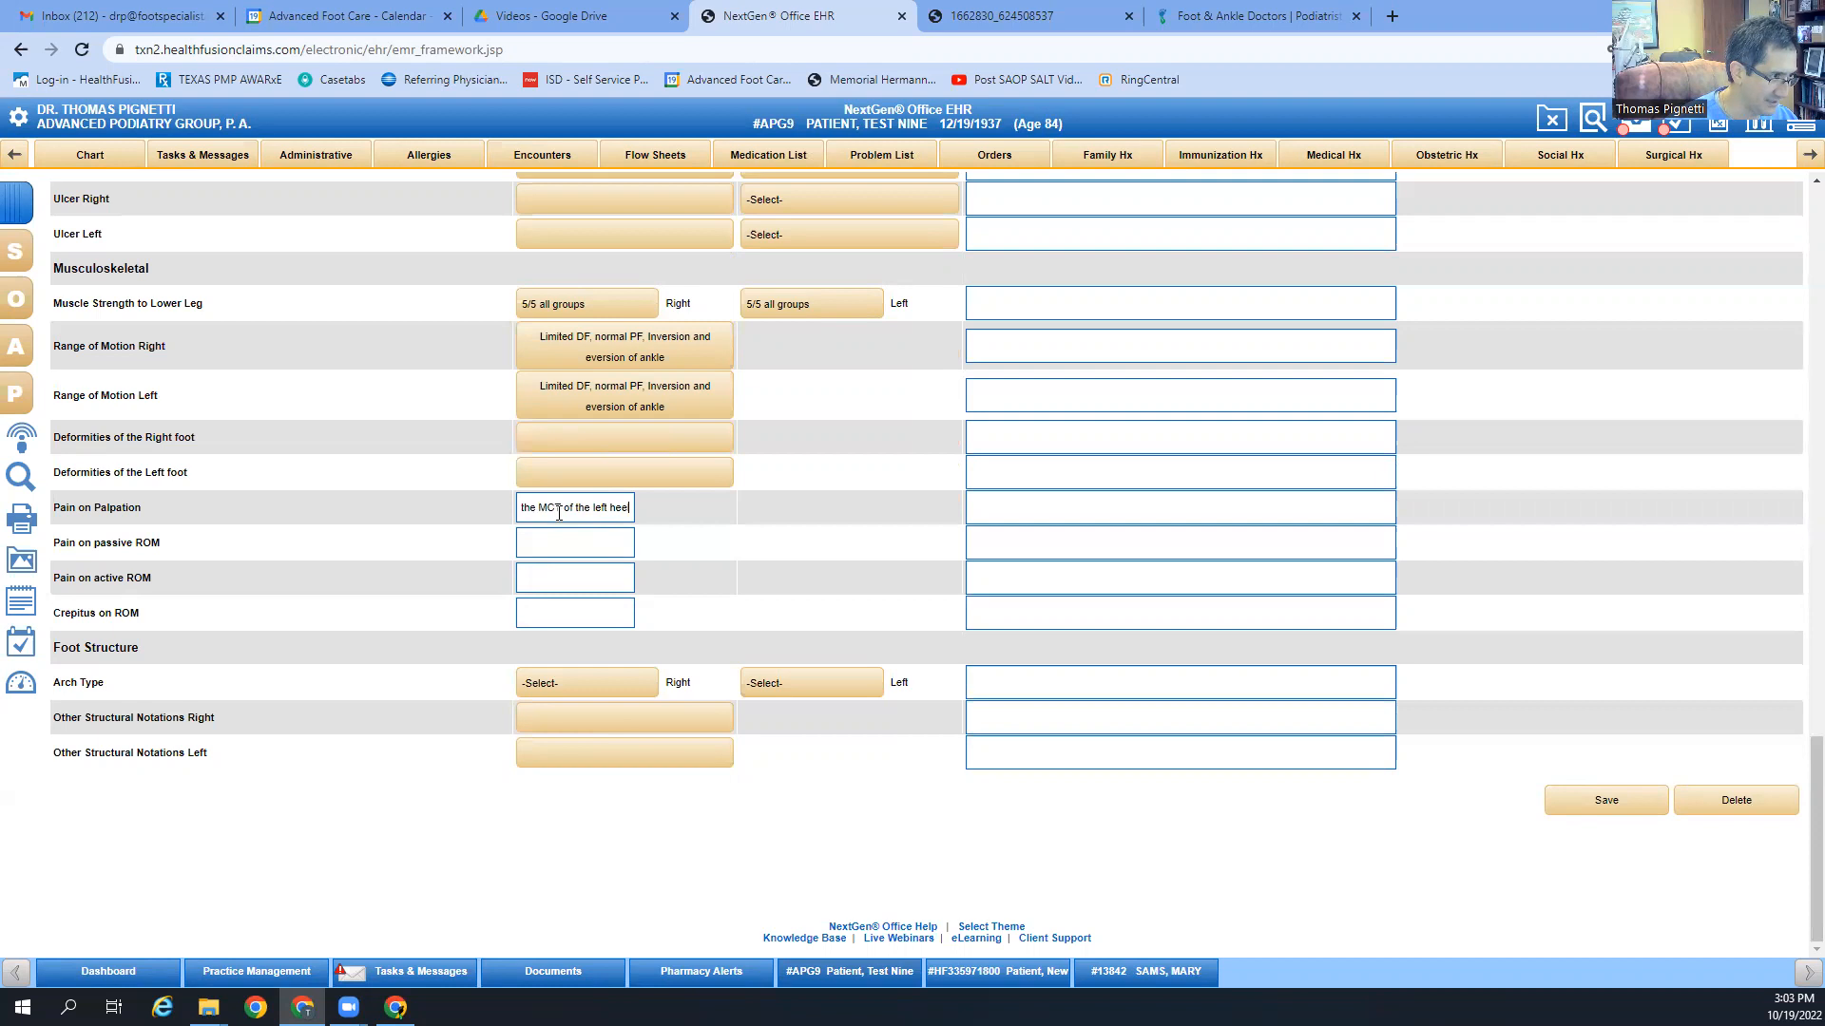
click(1040, 505)
text(NO tenderness at the tarsal Tunnel or PT tendon)
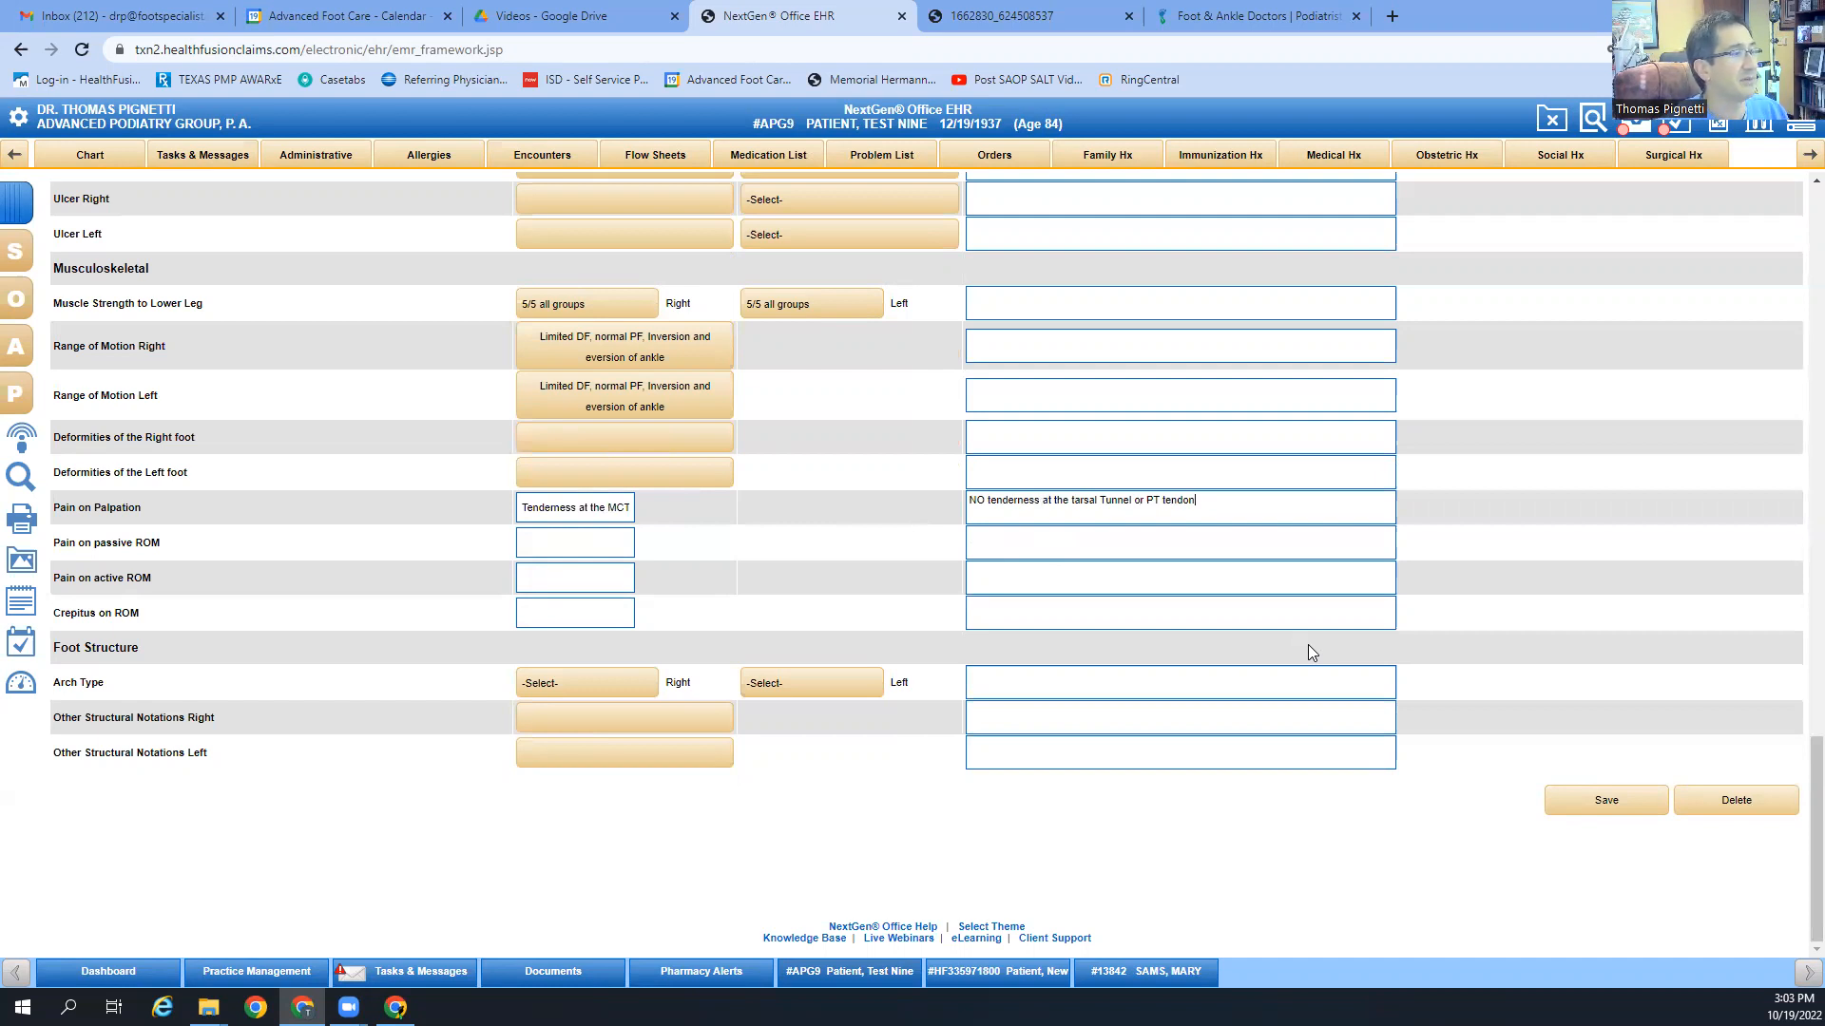
Step: Enter "none" for Pain on passive ROM, Pain on active ROM and Crepitus on ROM
click(600, 549)
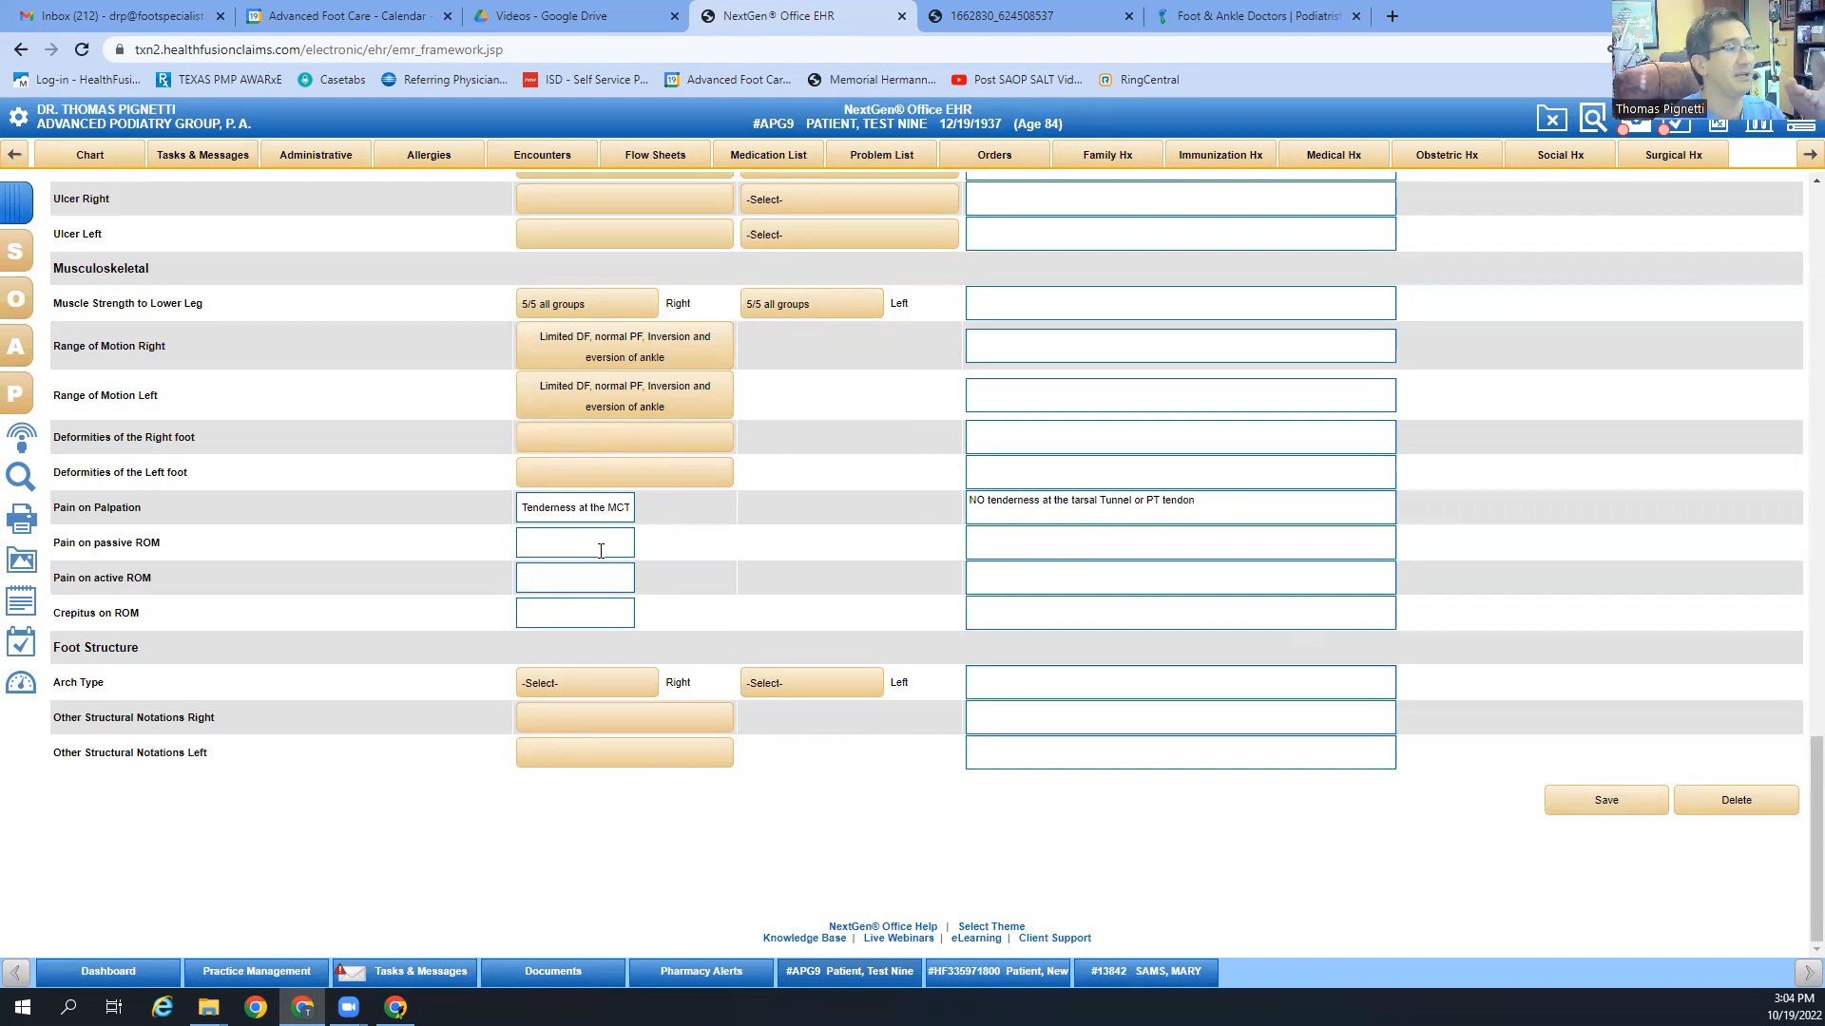
text(none)
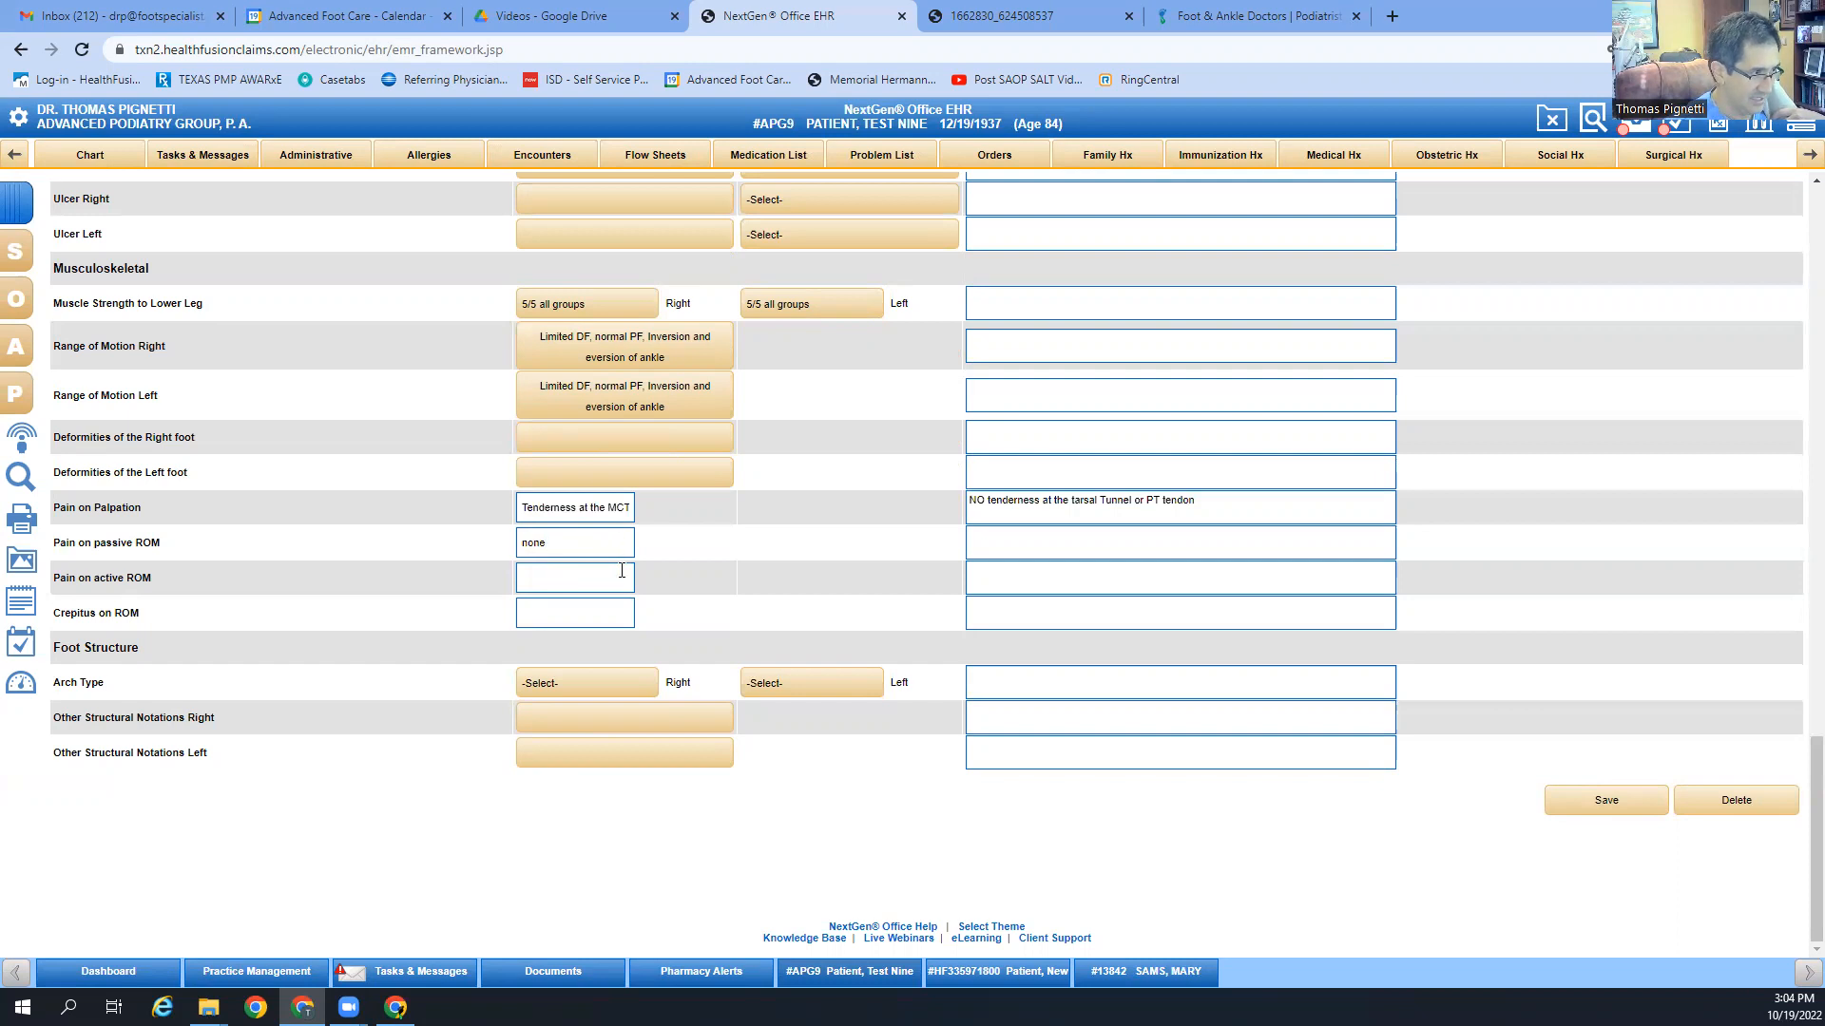
click(616, 574)
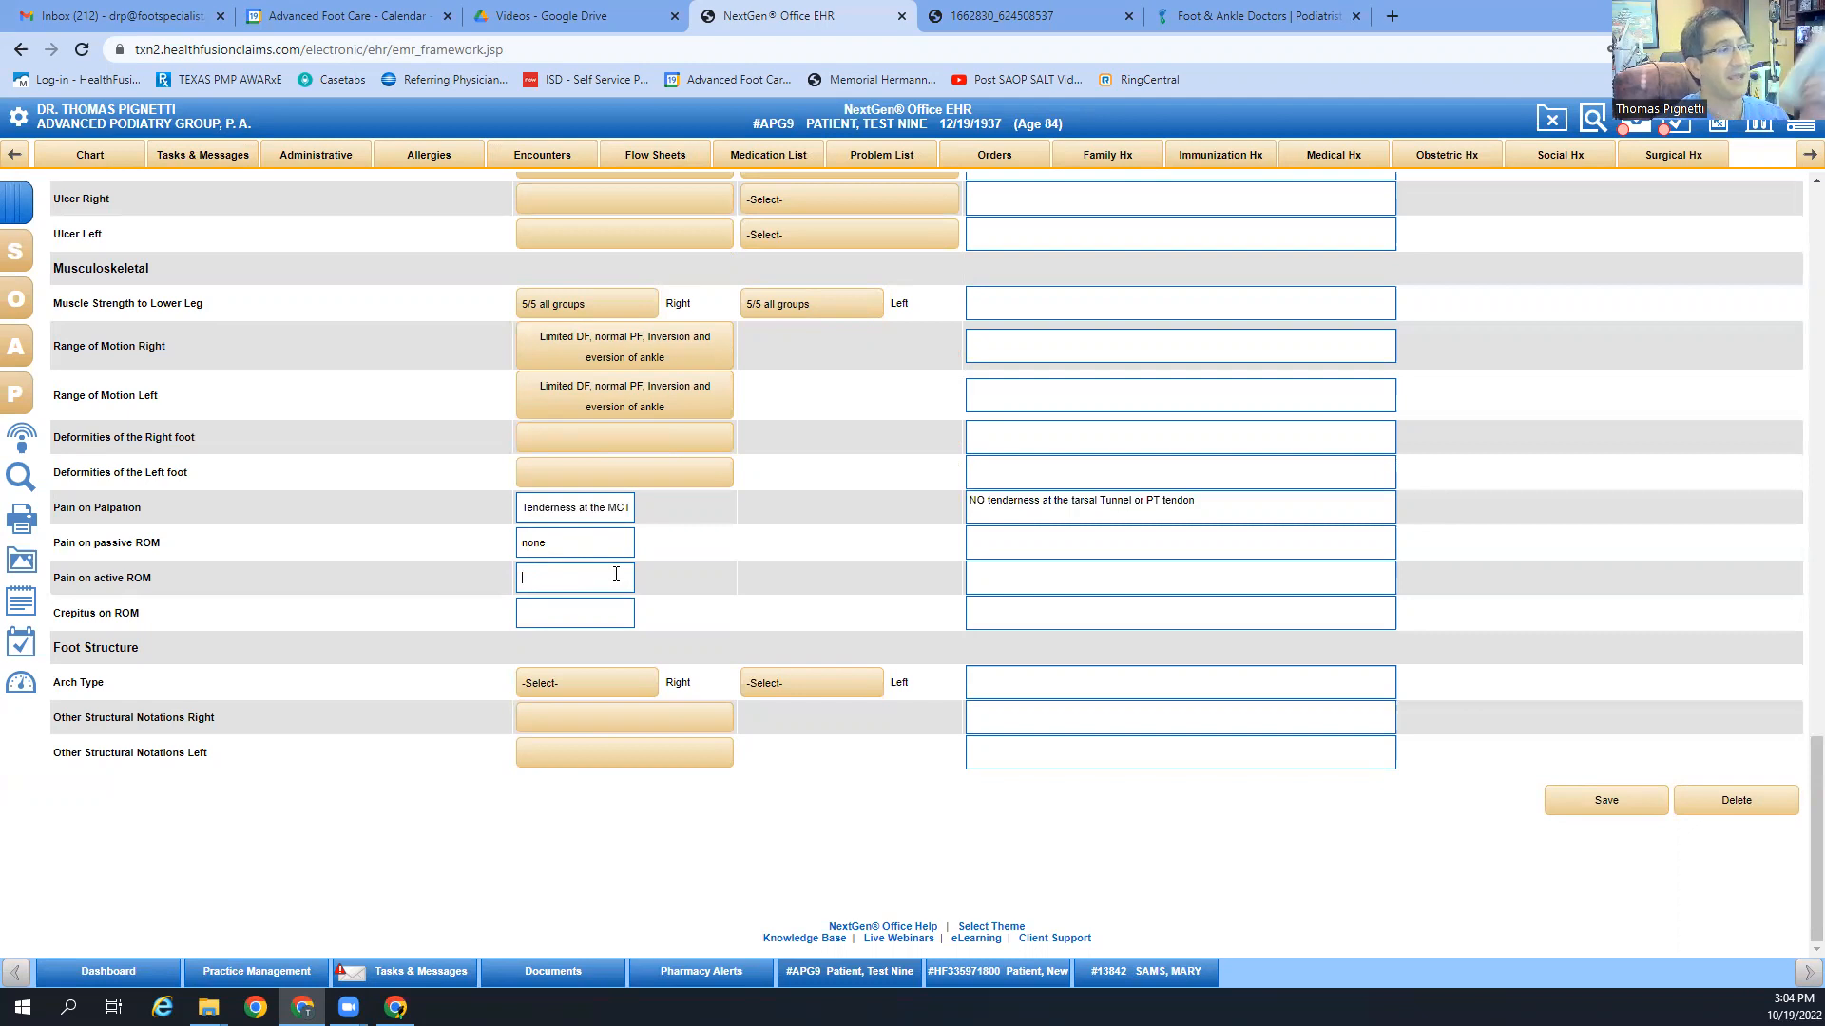
text(none)
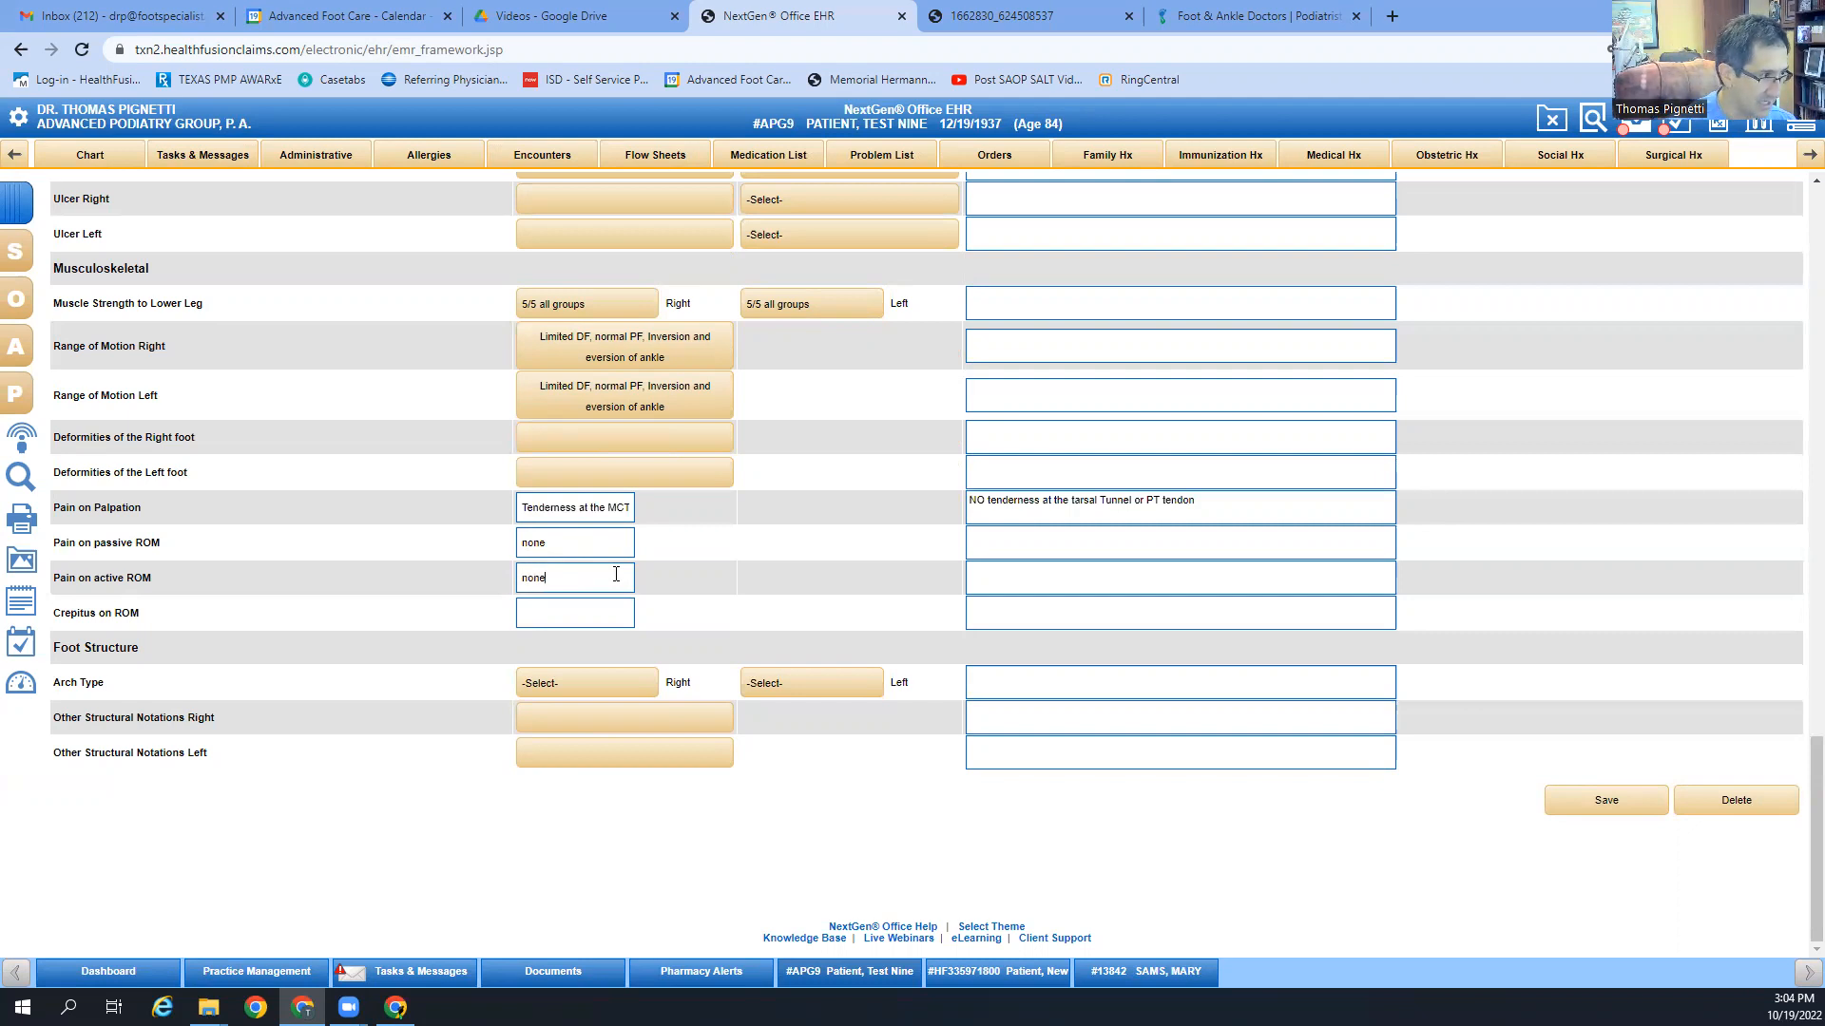
click(560, 609)
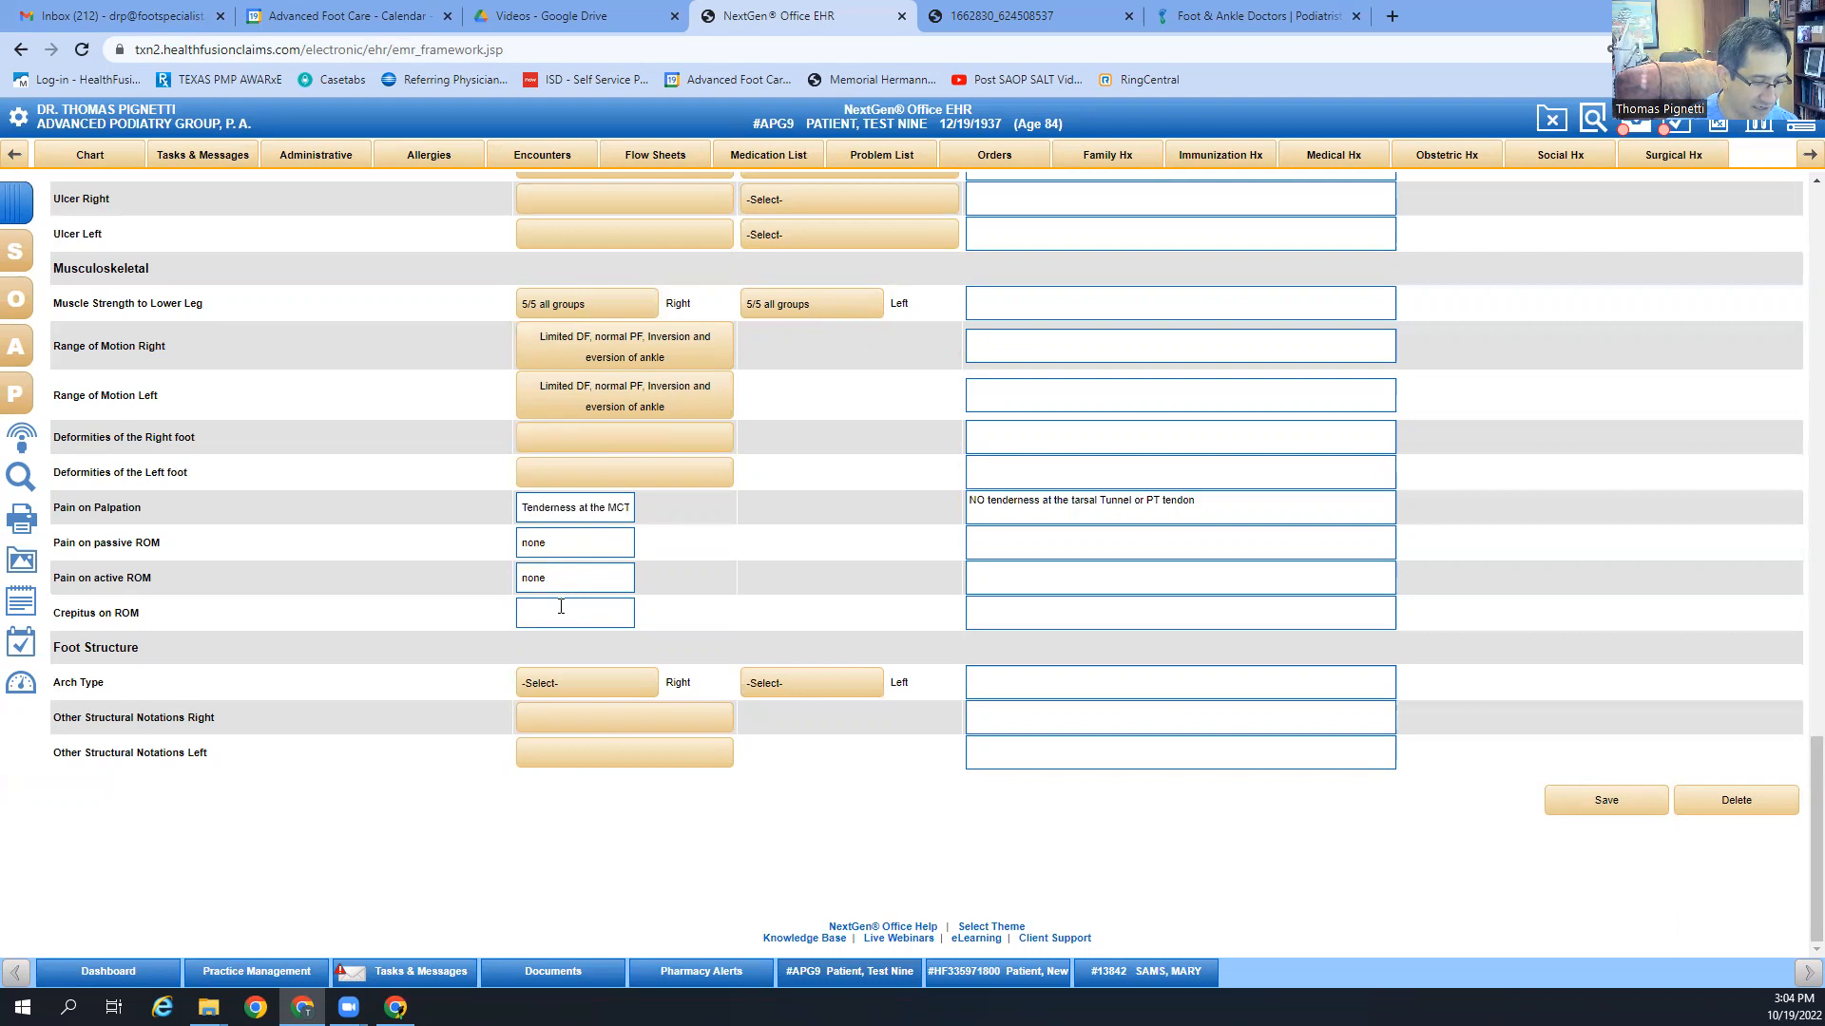
text(noone)
double_click(561, 607)
text(none)
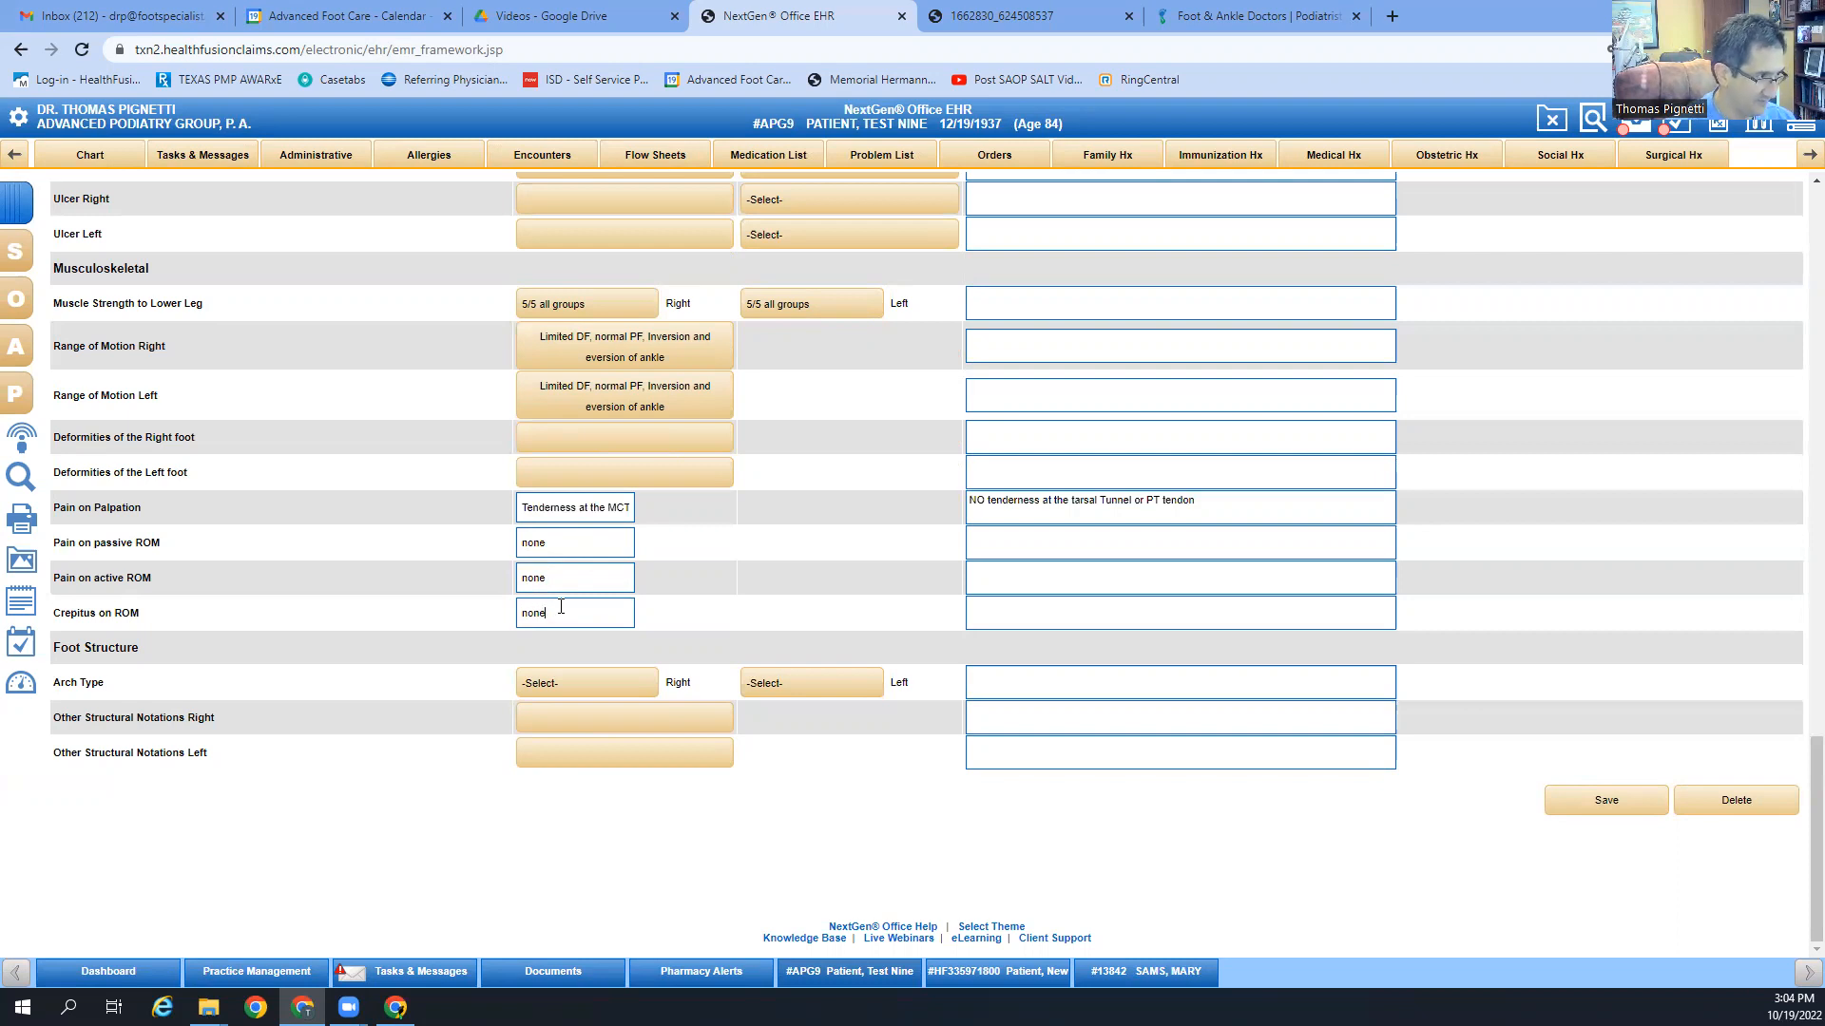
Step: Set Arch Type to Normal arch structure for the right foot and Decreased medial arch for the left foot
click(543, 684)
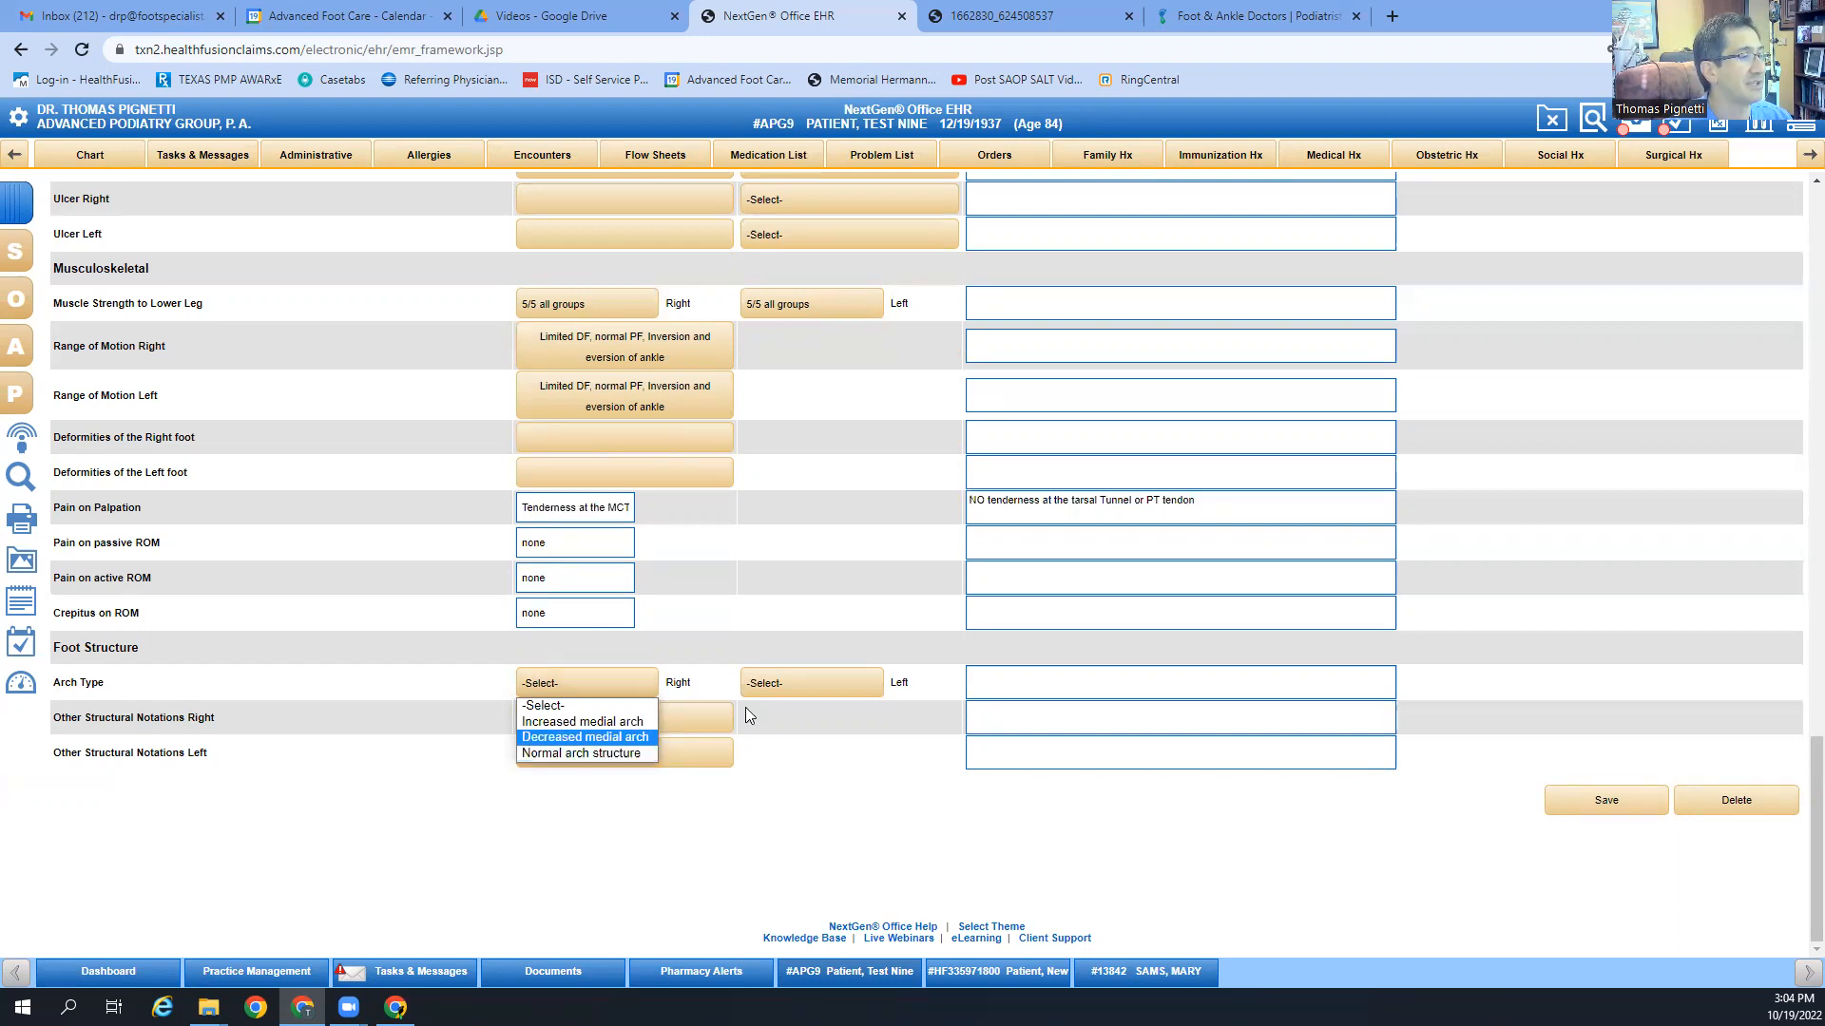
click(627, 754)
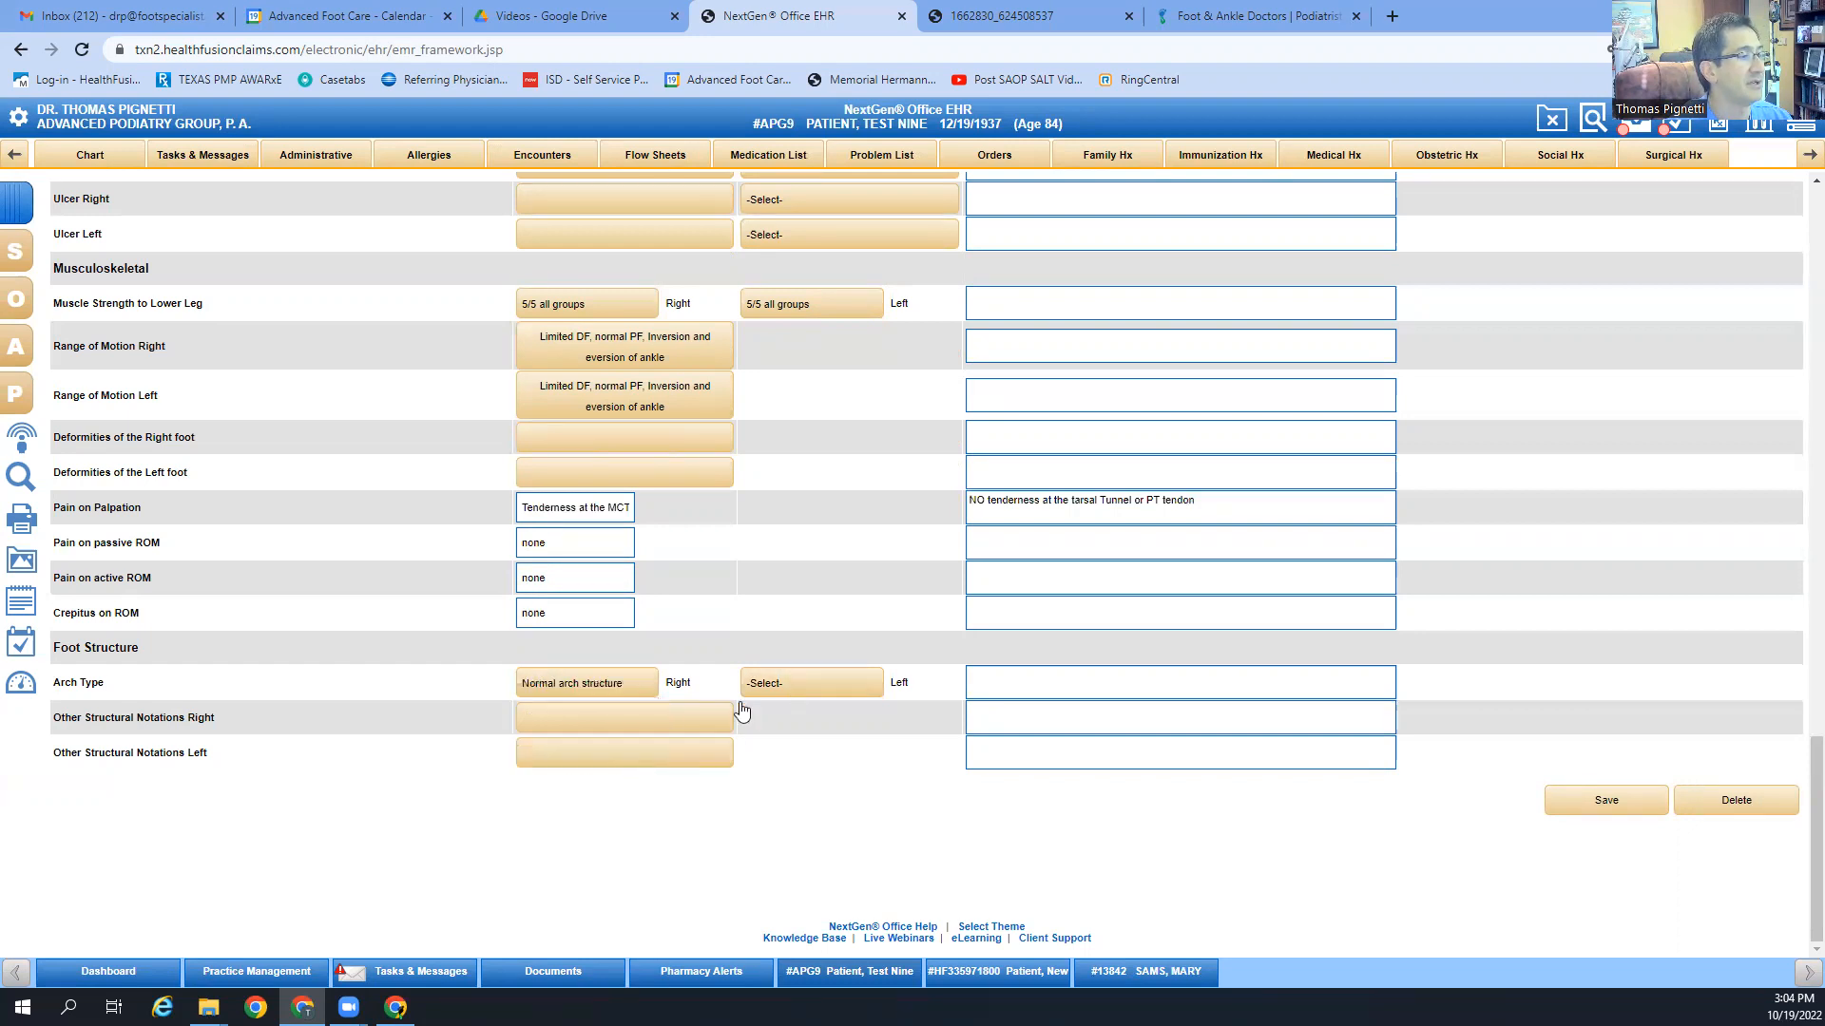
click(825, 678)
click(804, 737)
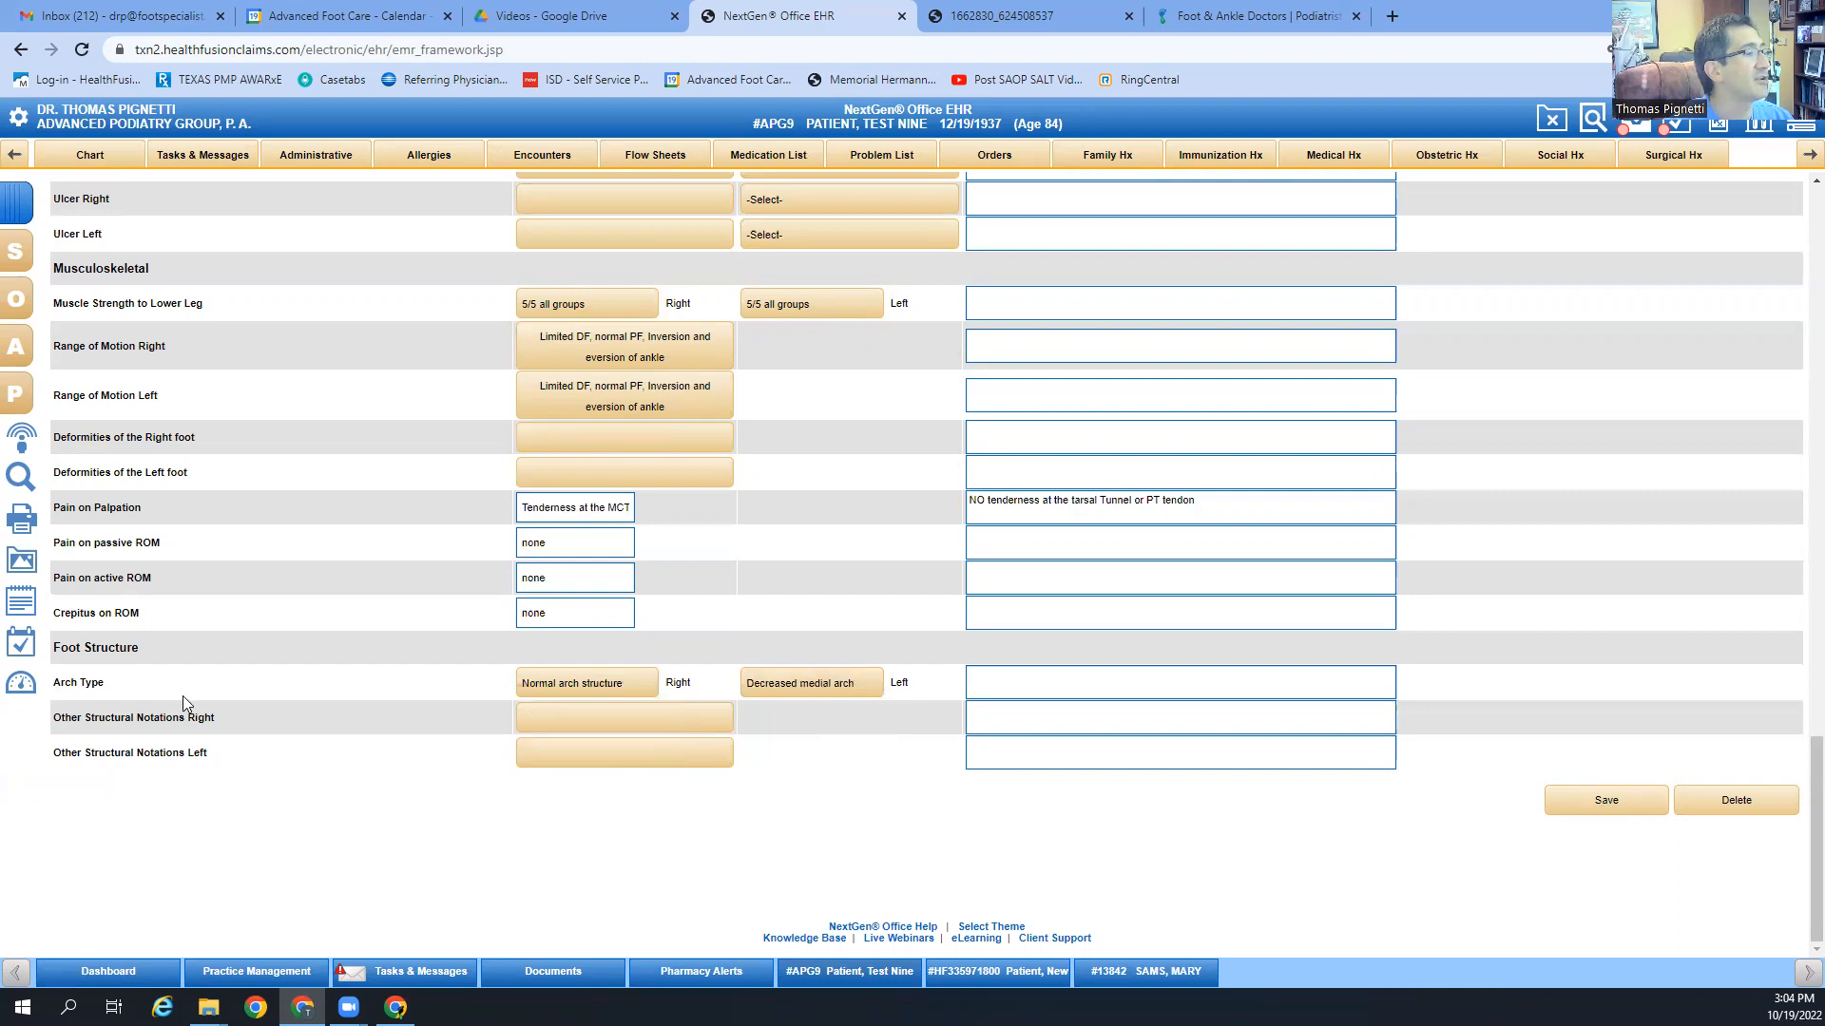
Step: Set Other Structural Notations to None for both the right foot and the left foot
click(544, 728)
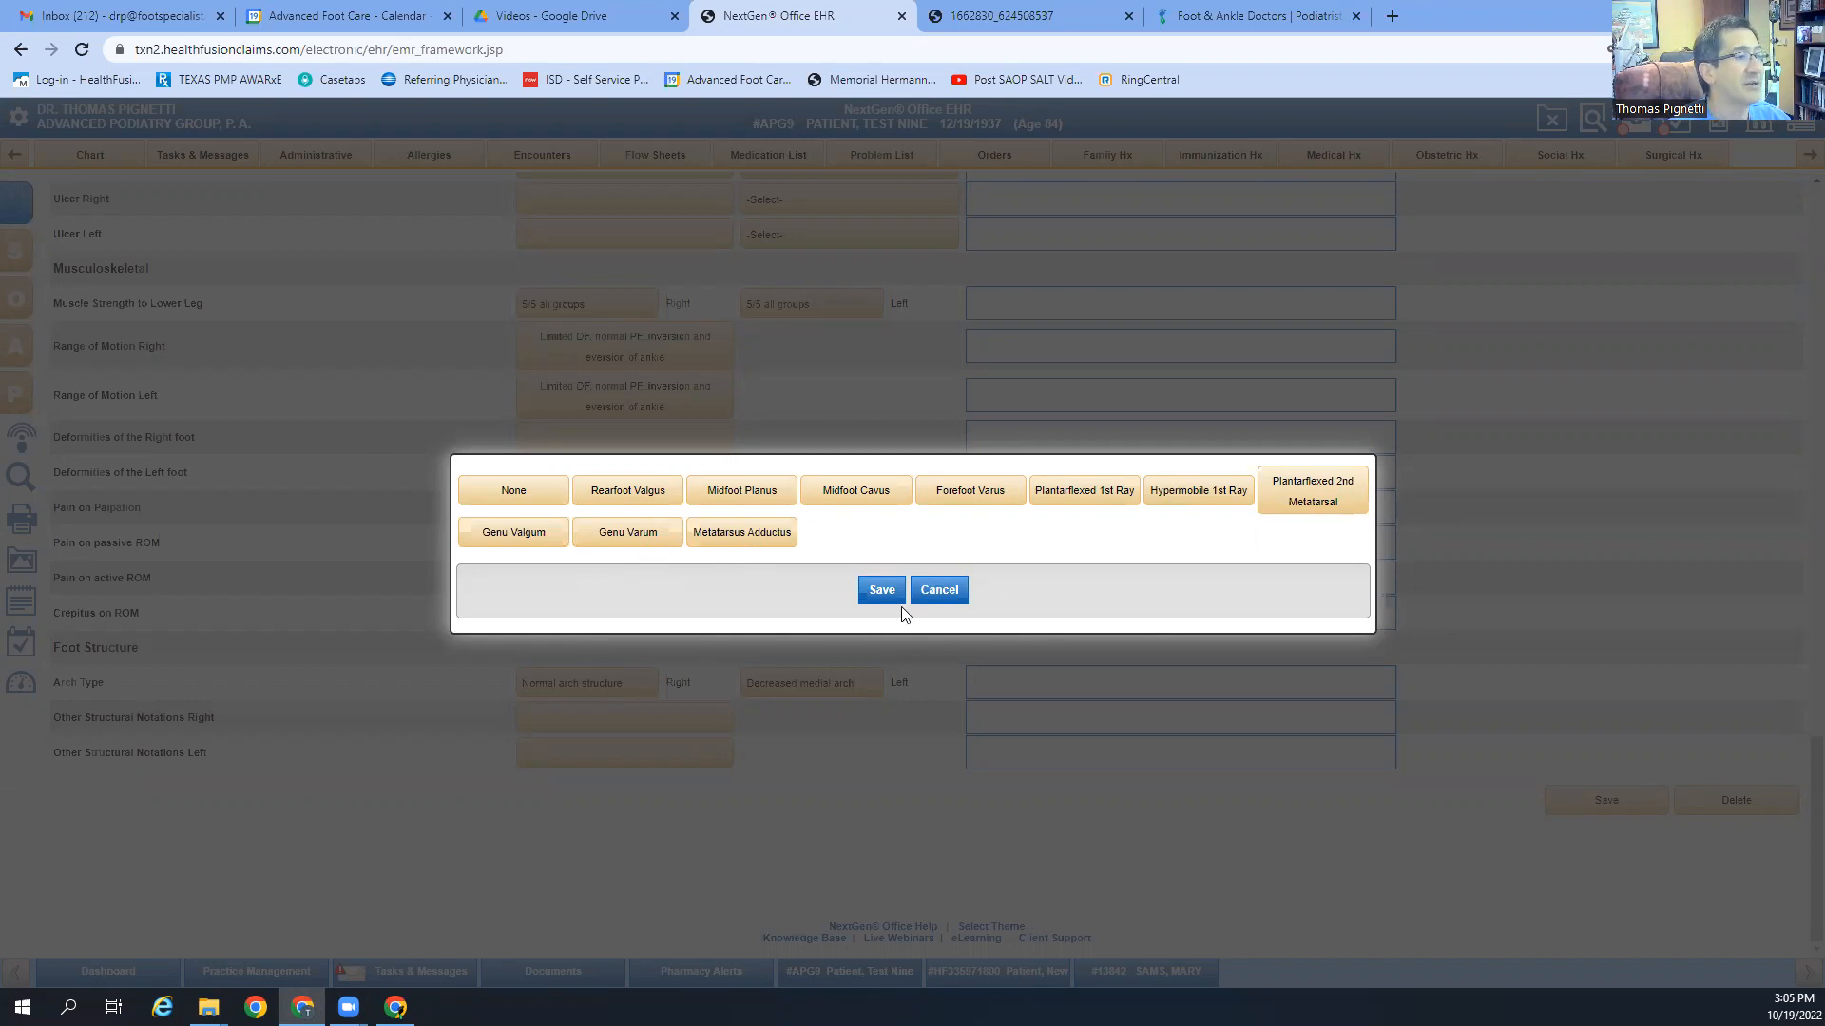
click(509, 492)
click(879, 590)
click(665, 763)
click(513, 488)
click(876, 597)
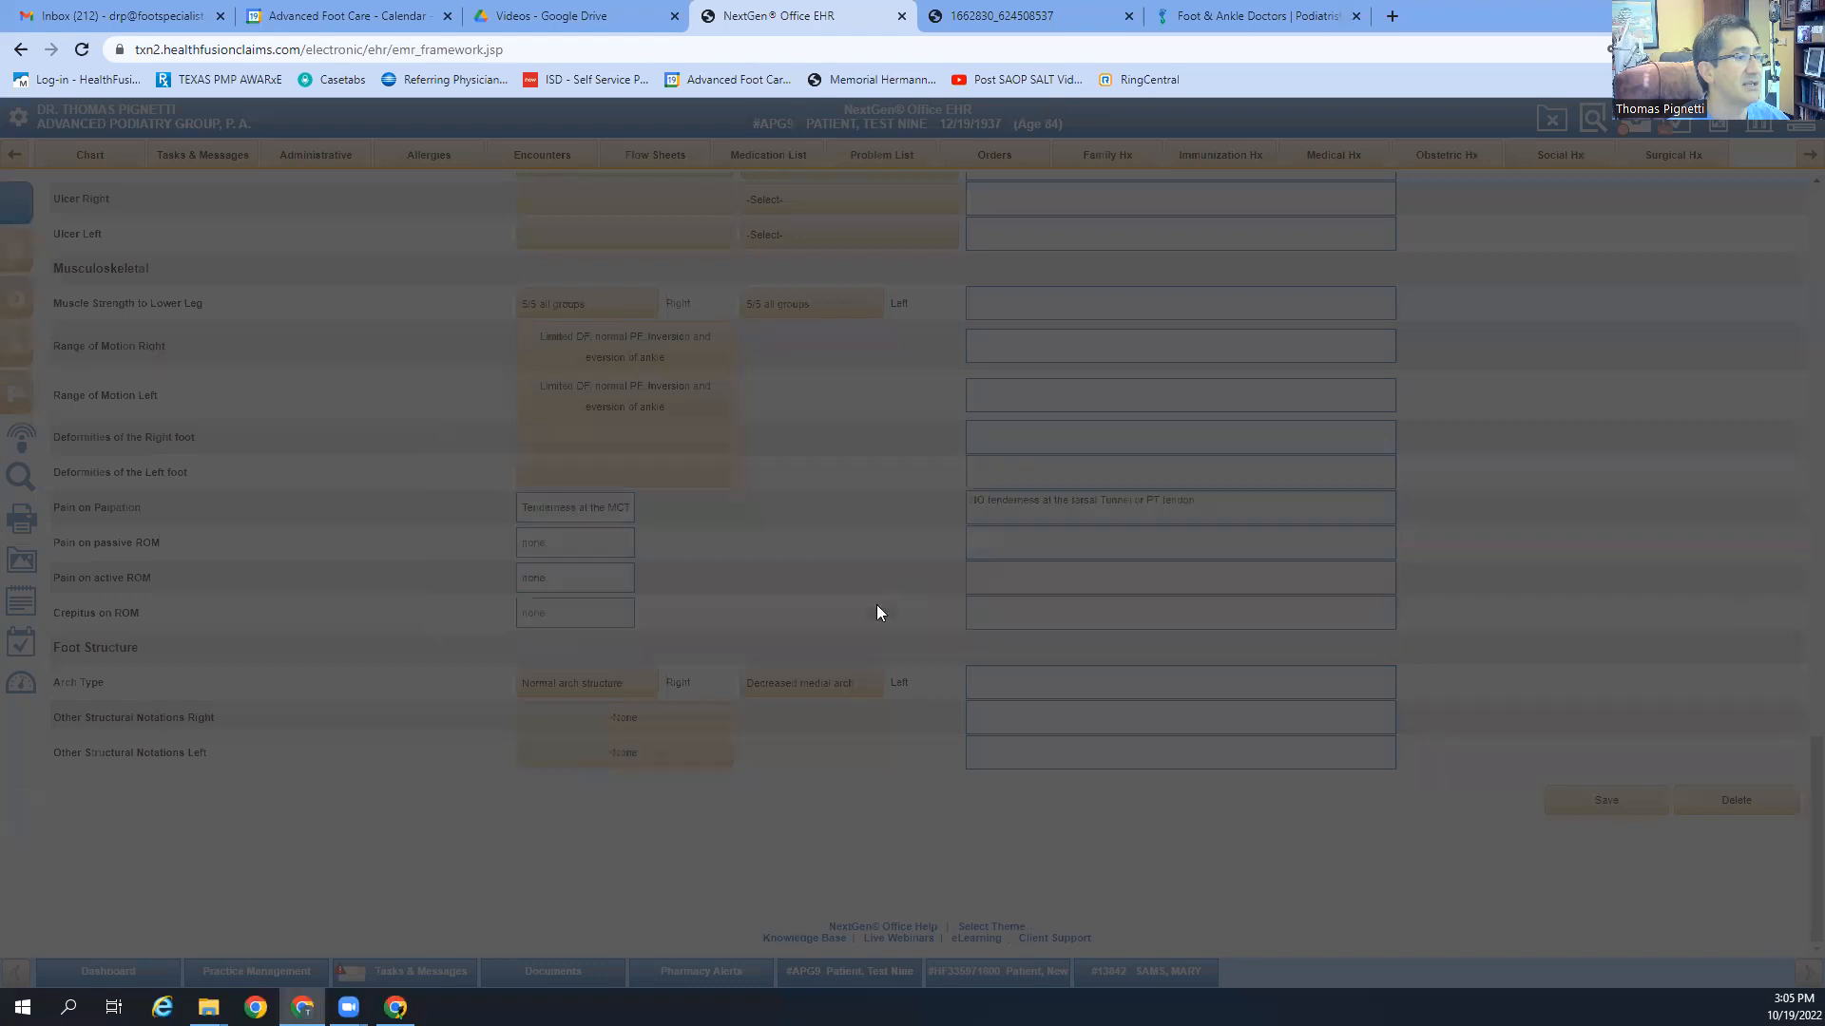
Step: Check the completed entries in the APG EXAM form and save it to the encounter
scroll(879, 570, up, 6)
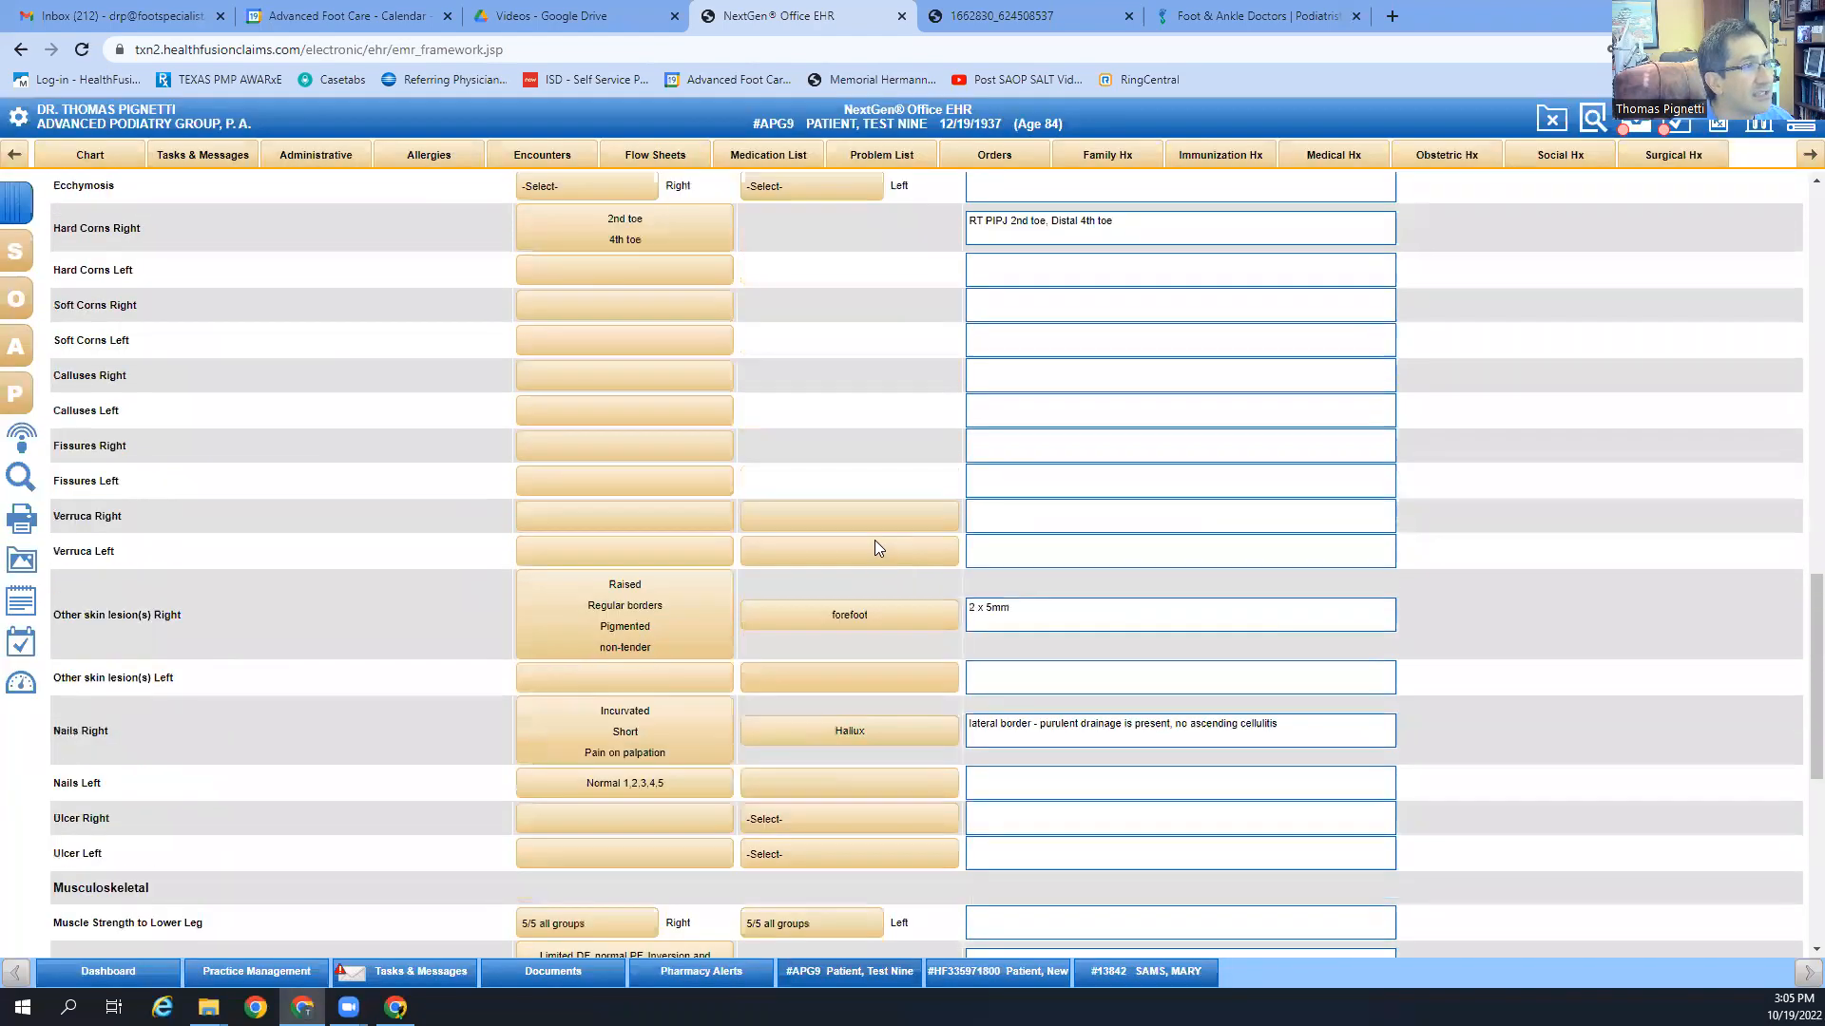
scroll(875, 541, up, 12)
scroll(876, 541, down, 13)
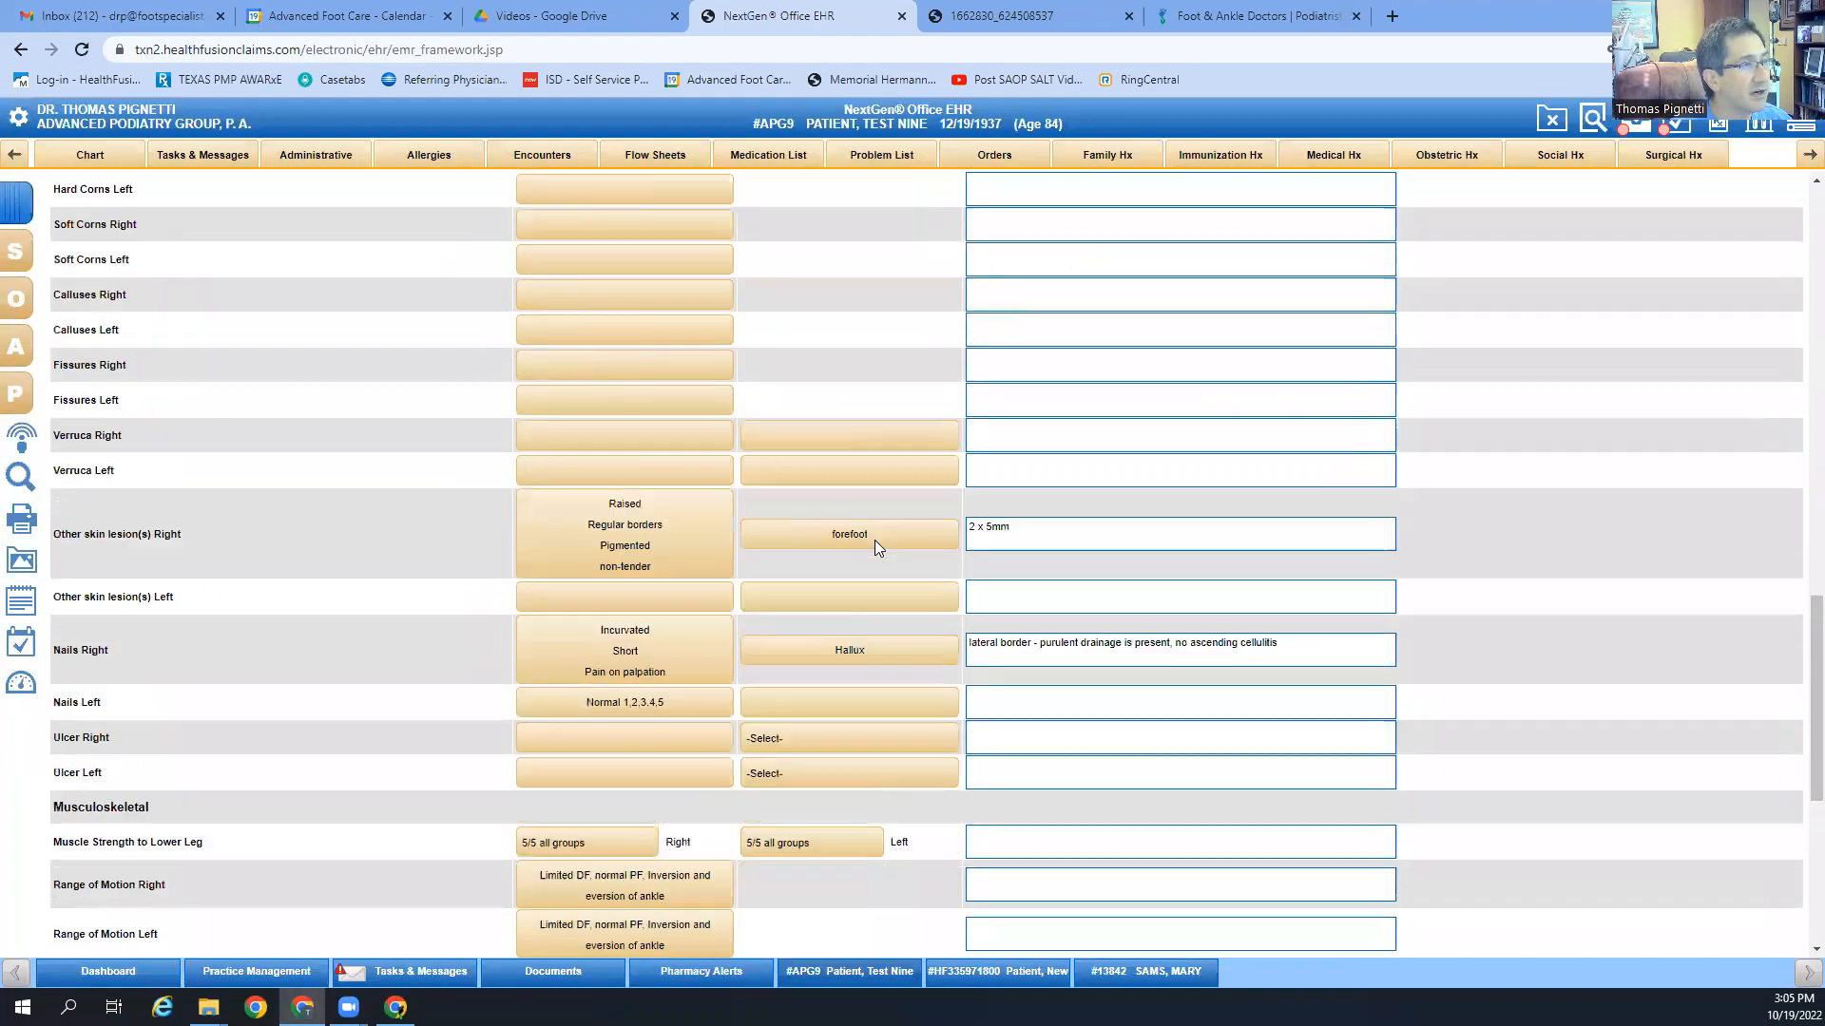
scroll(875, 542, down, 6)
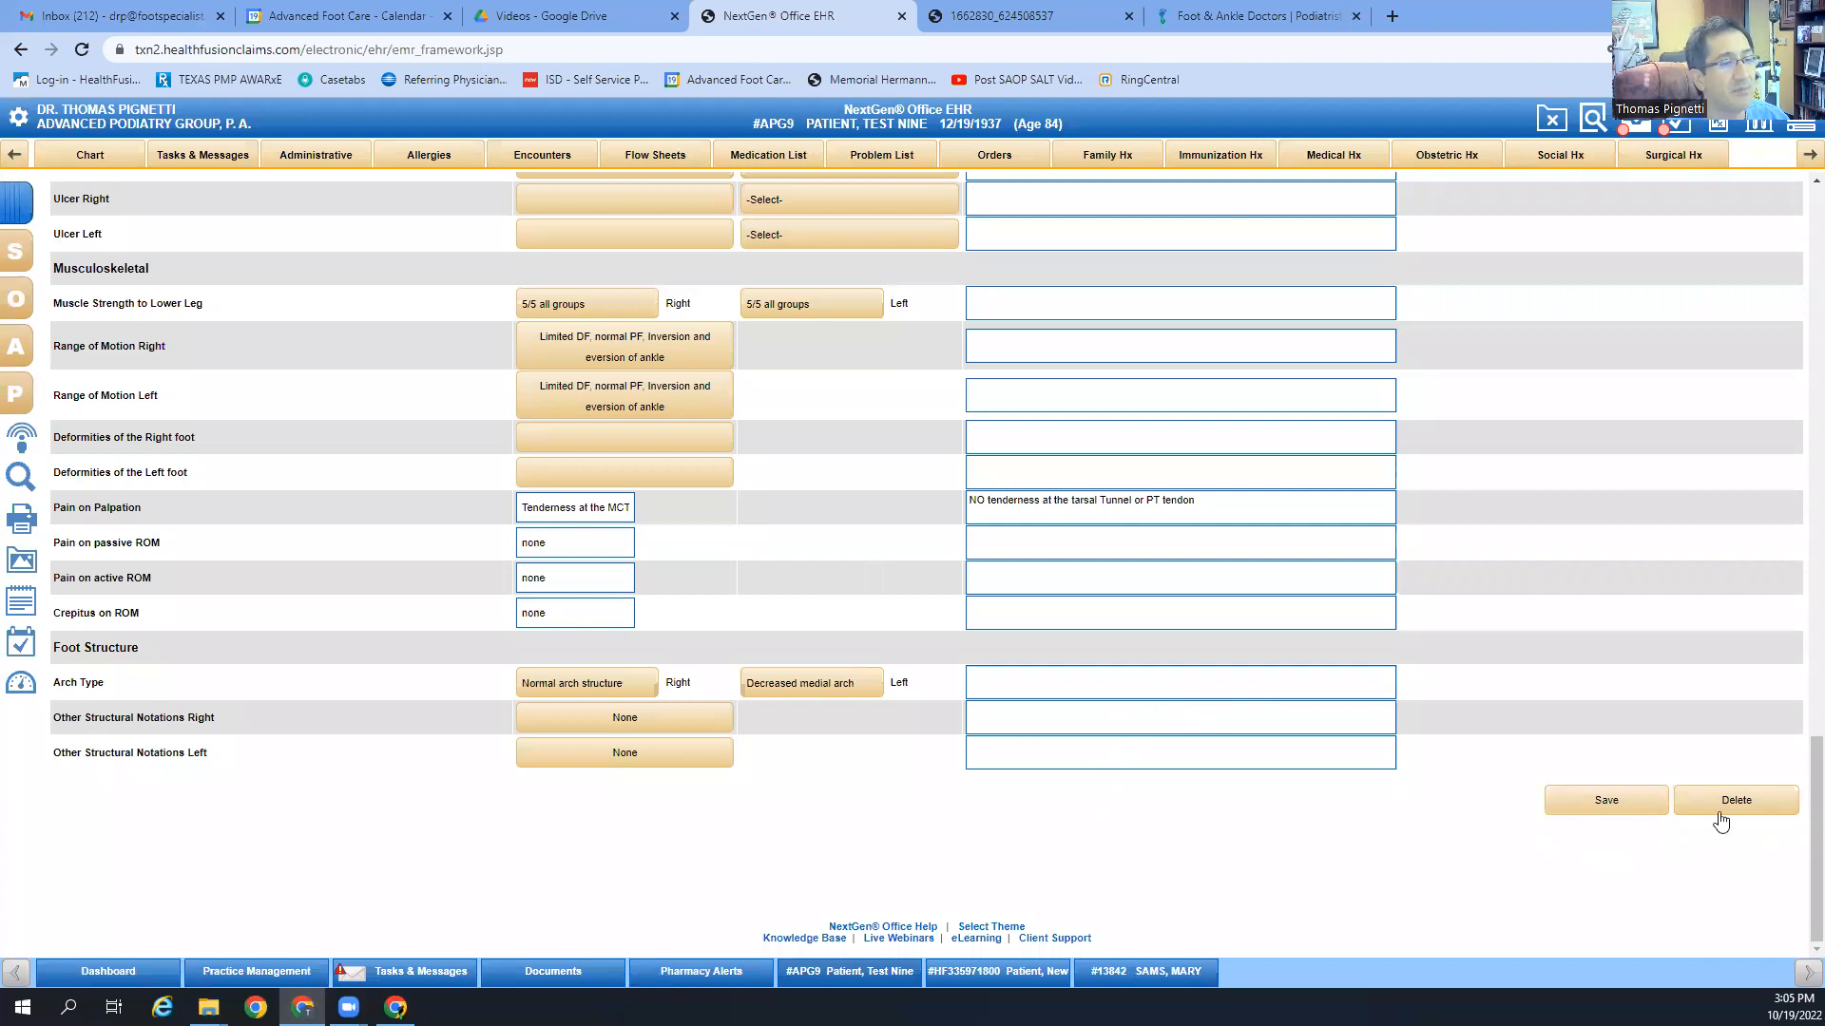
click(1616, 801)
click(939, 329)
Step: Review the encounter note from the Subjective history through the saved APG EXAM findings, and return to its header
scroll(946, 565, down, 15)
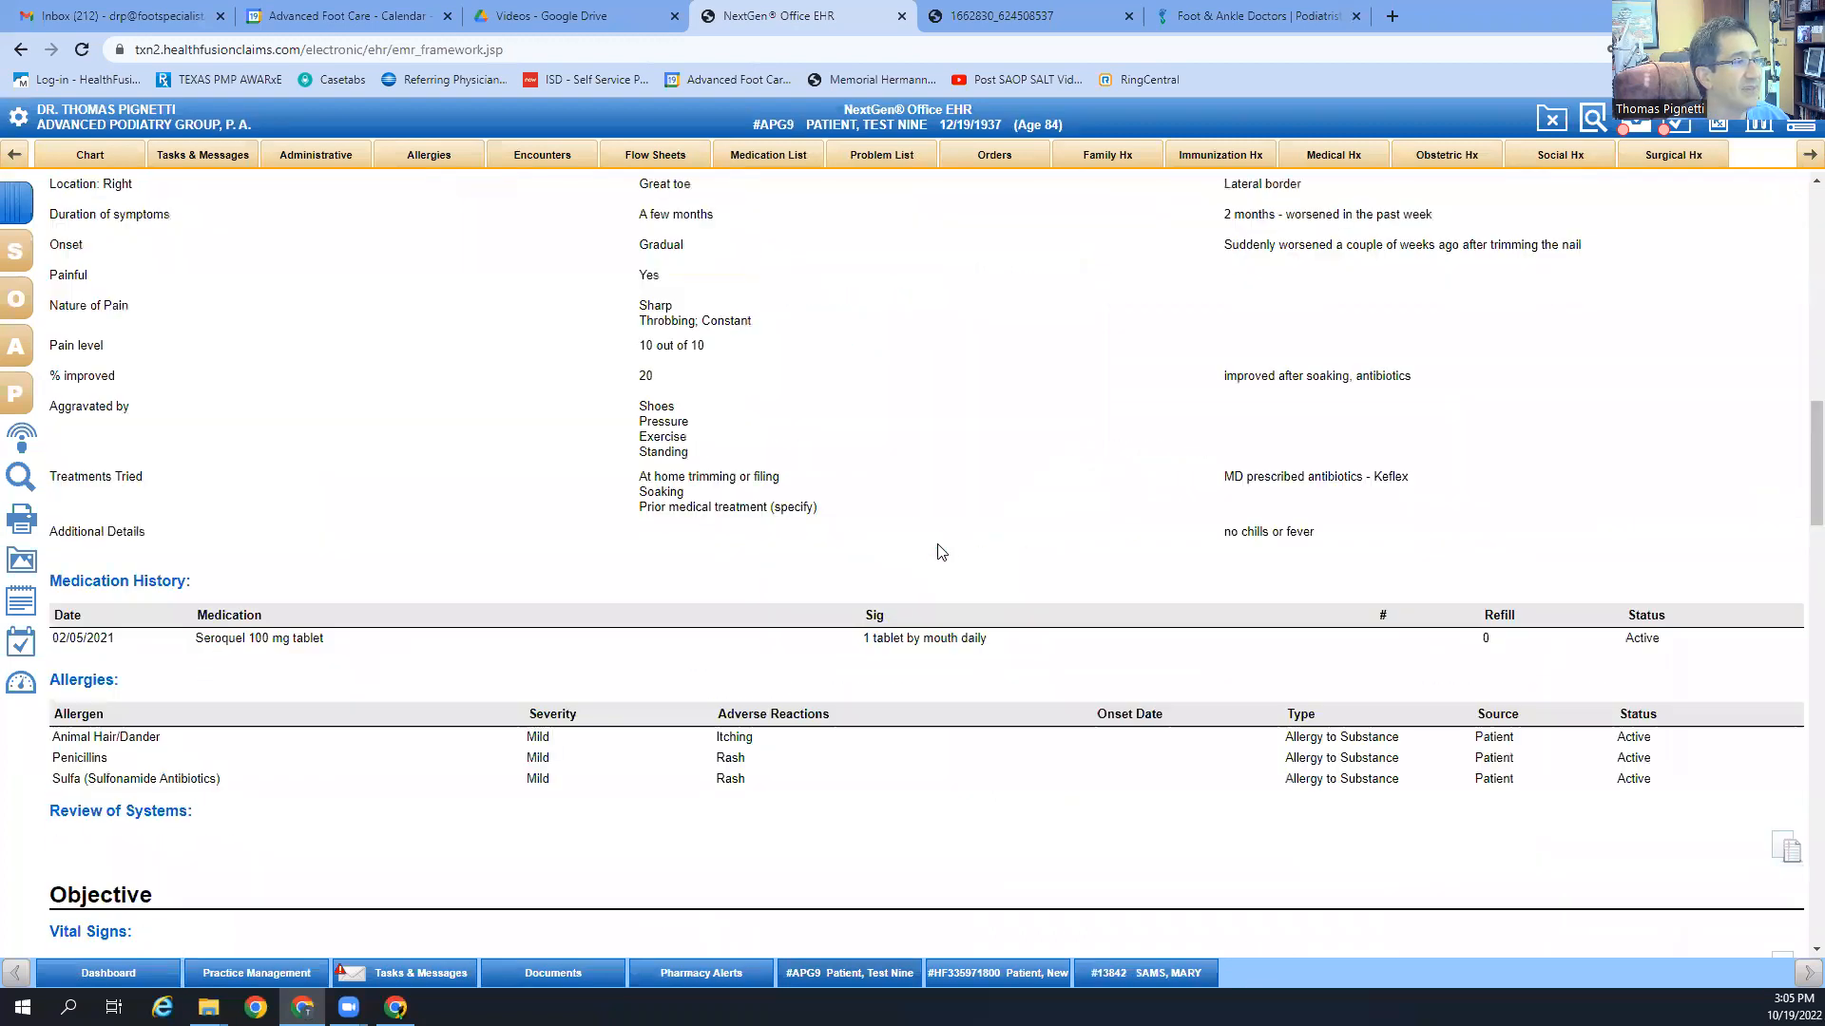
scroll(935, 551, down, 3)
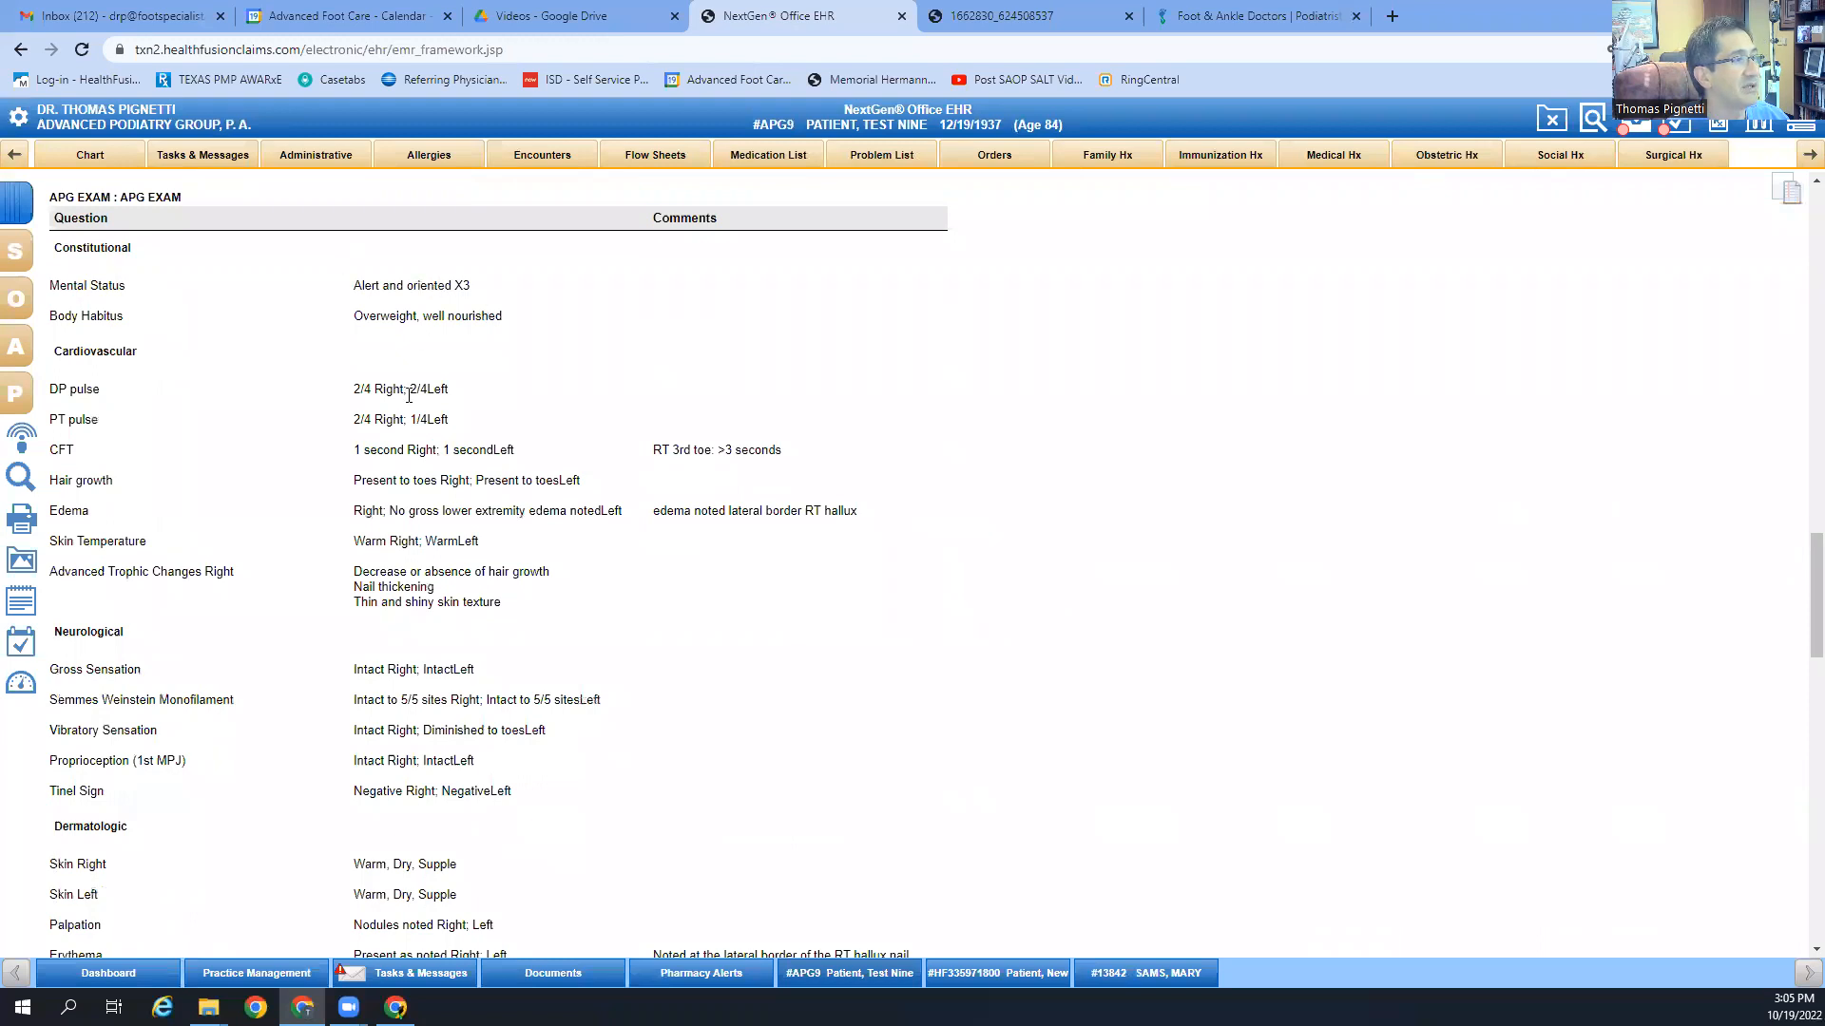
scroll(408, 394, down, 6)
scroll(458, 443, down, 7)
scroll(458, 443, up, 15)
scroll(458, 443, up, 15)
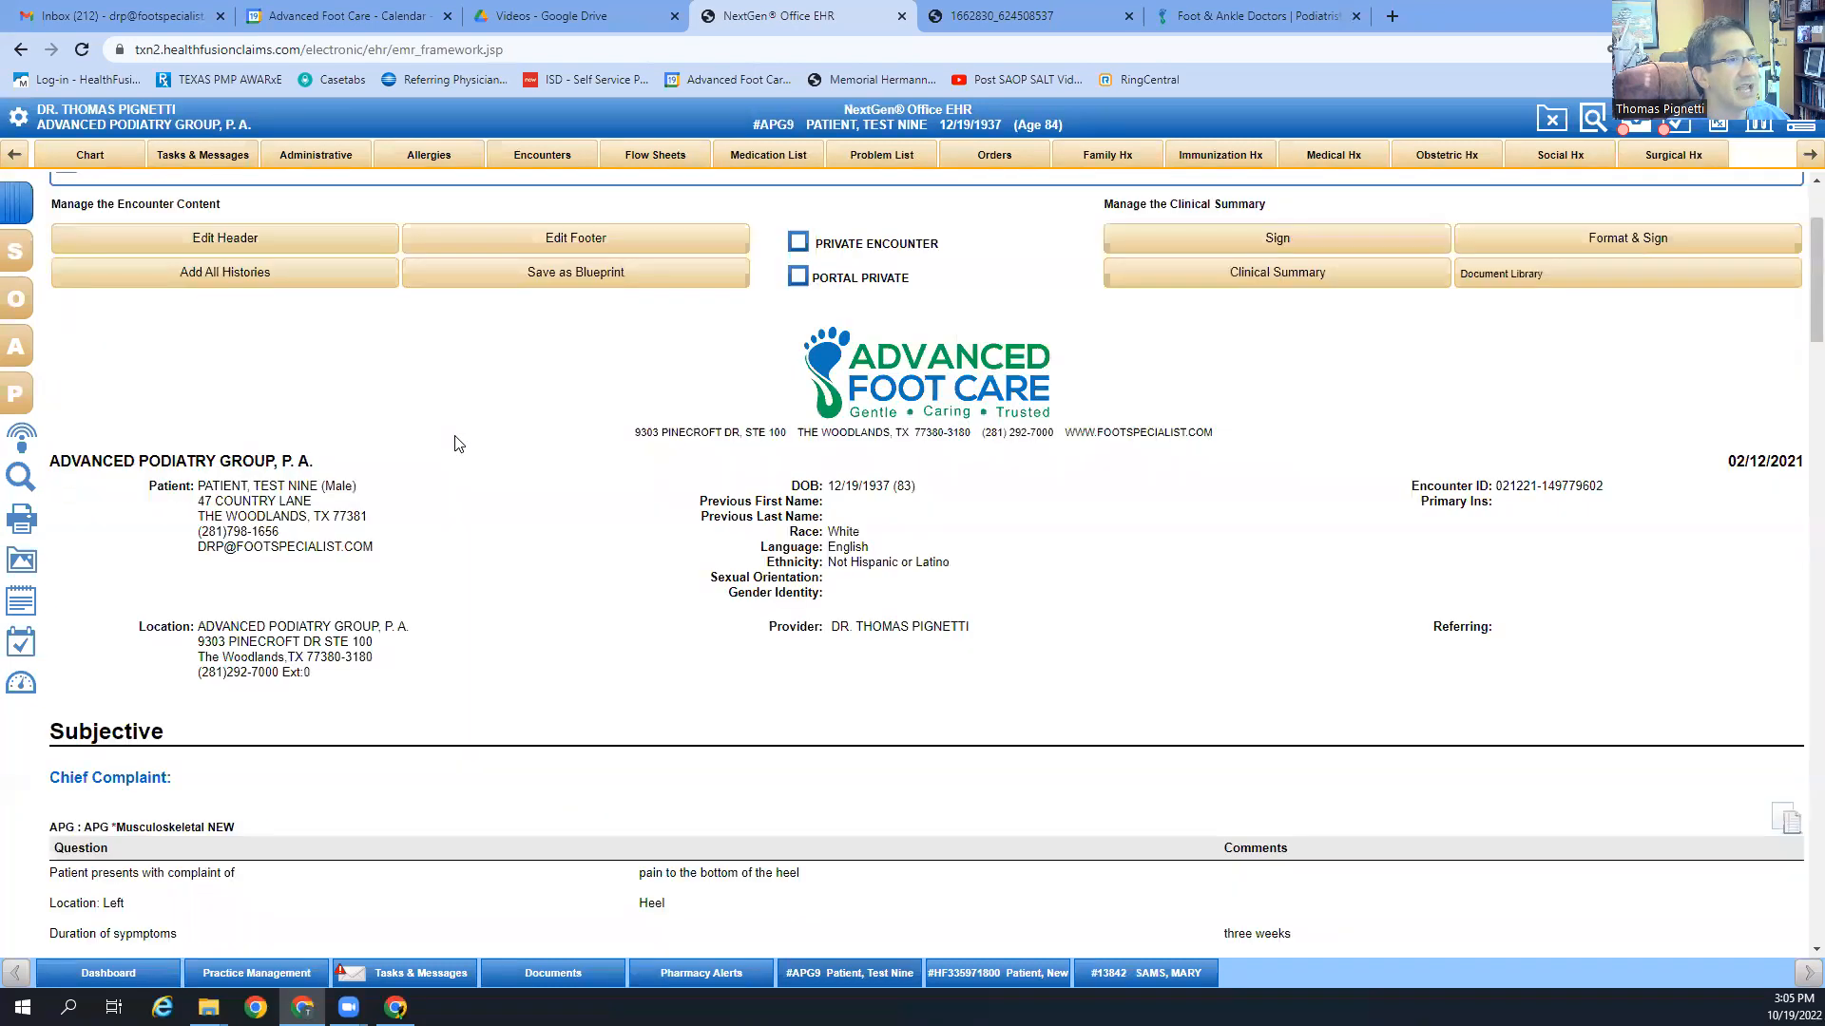